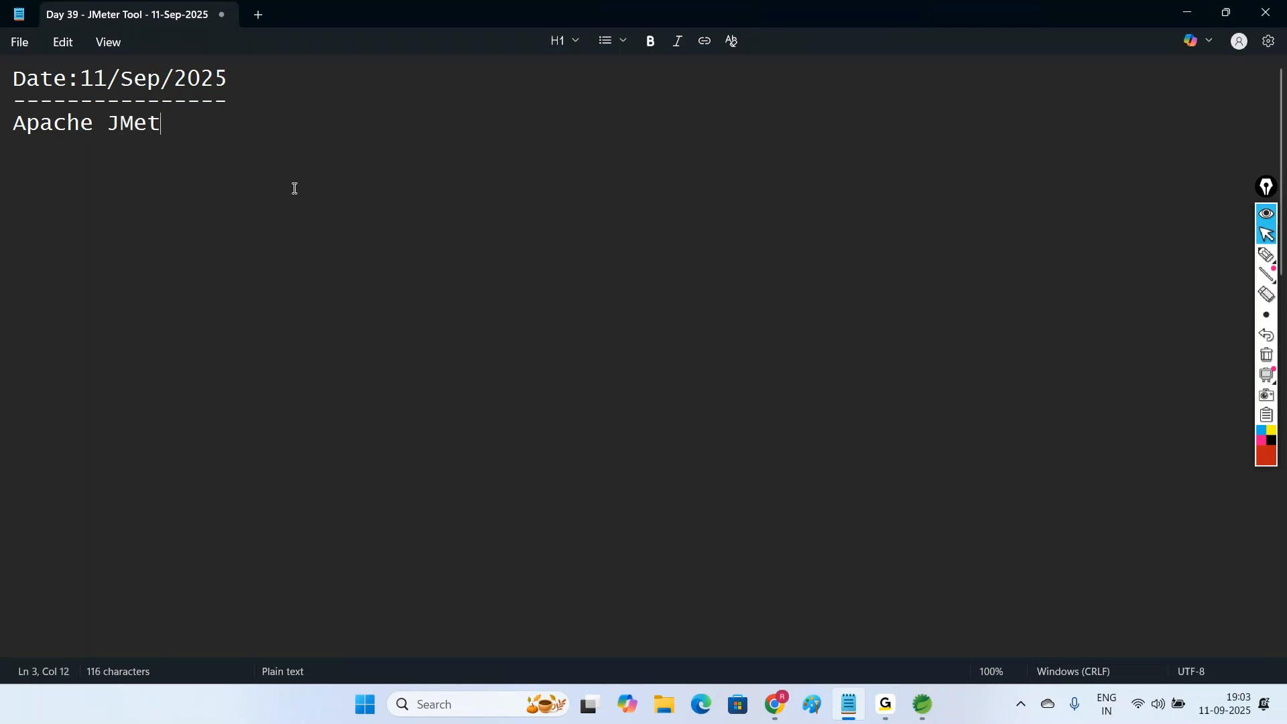
# Step: Finish the "Apache JMeter tool" heading below the date and underline it with a row of dashes
pyautogui.write('l')
pyautogui.press('Return')
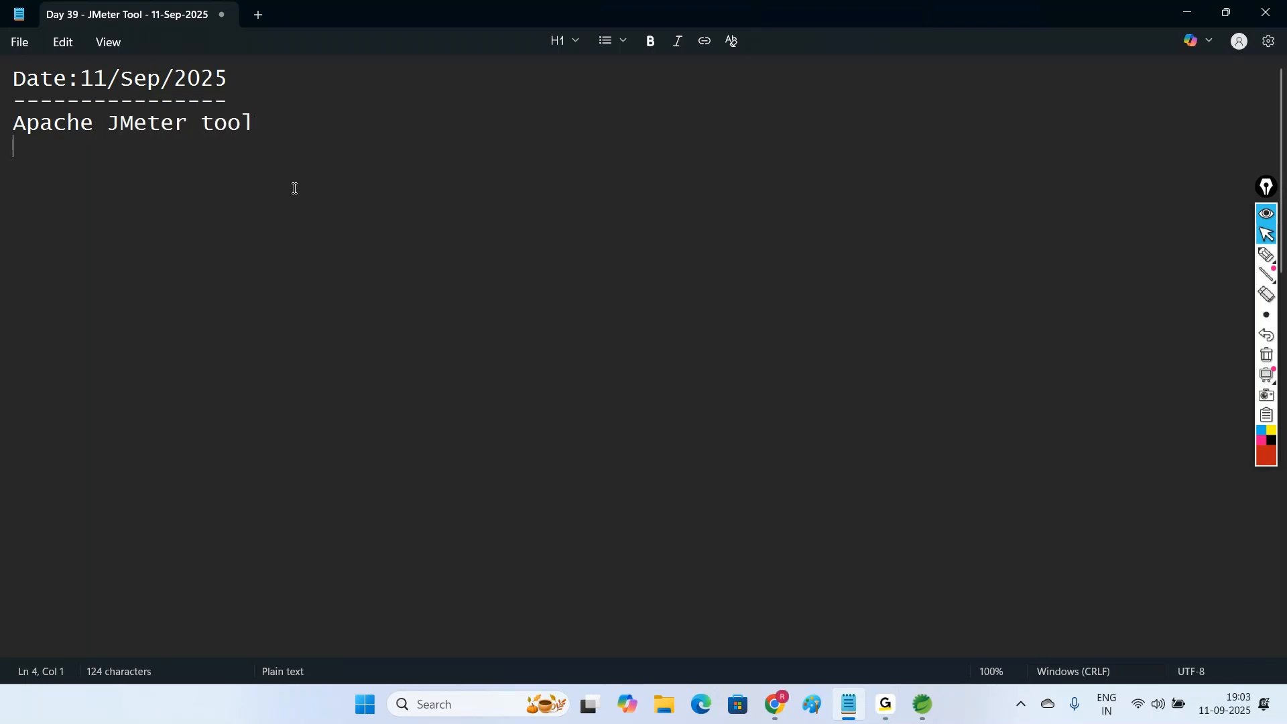
pyautogui.write('-------------------')
pyautogui.press('Return')
pyautogui.click(1243, 98)
pyautogui.click(140, 181)
pyautogui.moveTo(107, 123); pyautogui.dragTo(253, 124)
# Step: Add the note "- Apache JMeter is a free and open source software" below the heading's dashed line
pyautogui.click(153, 167)
pyautogui.write('- Apache JMeter')
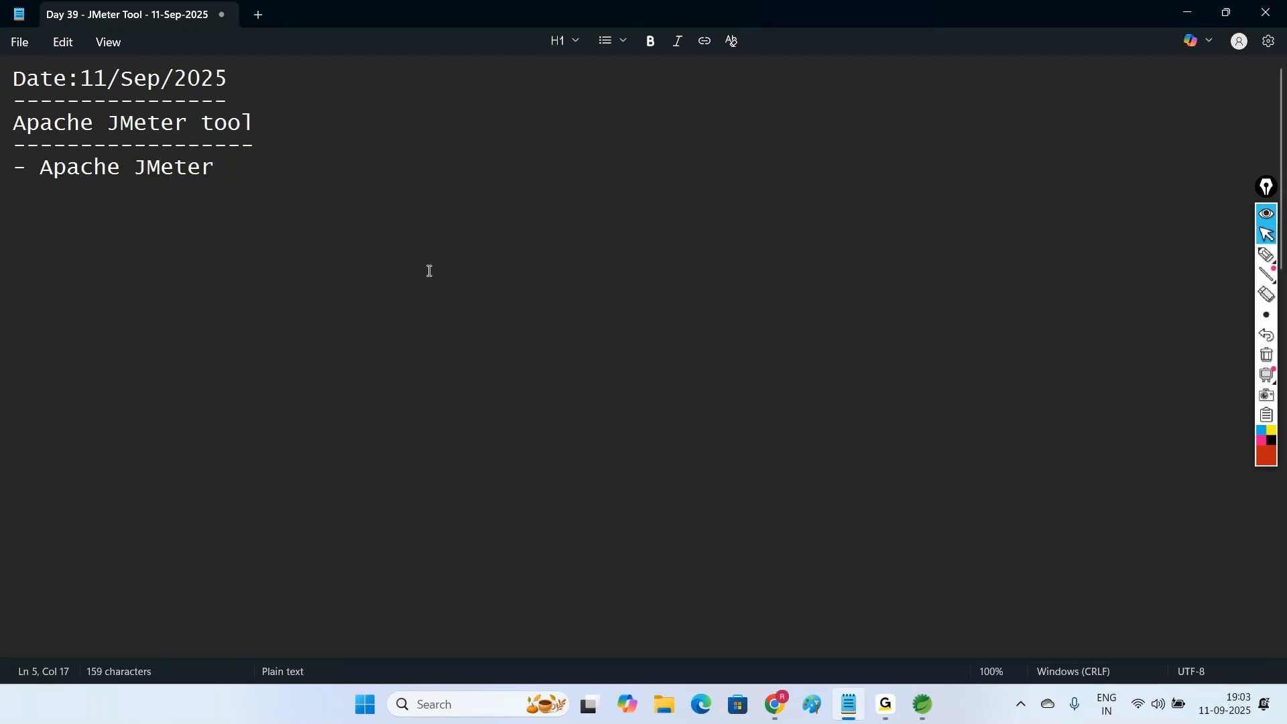
pyautogui.write(' is a free and ope')
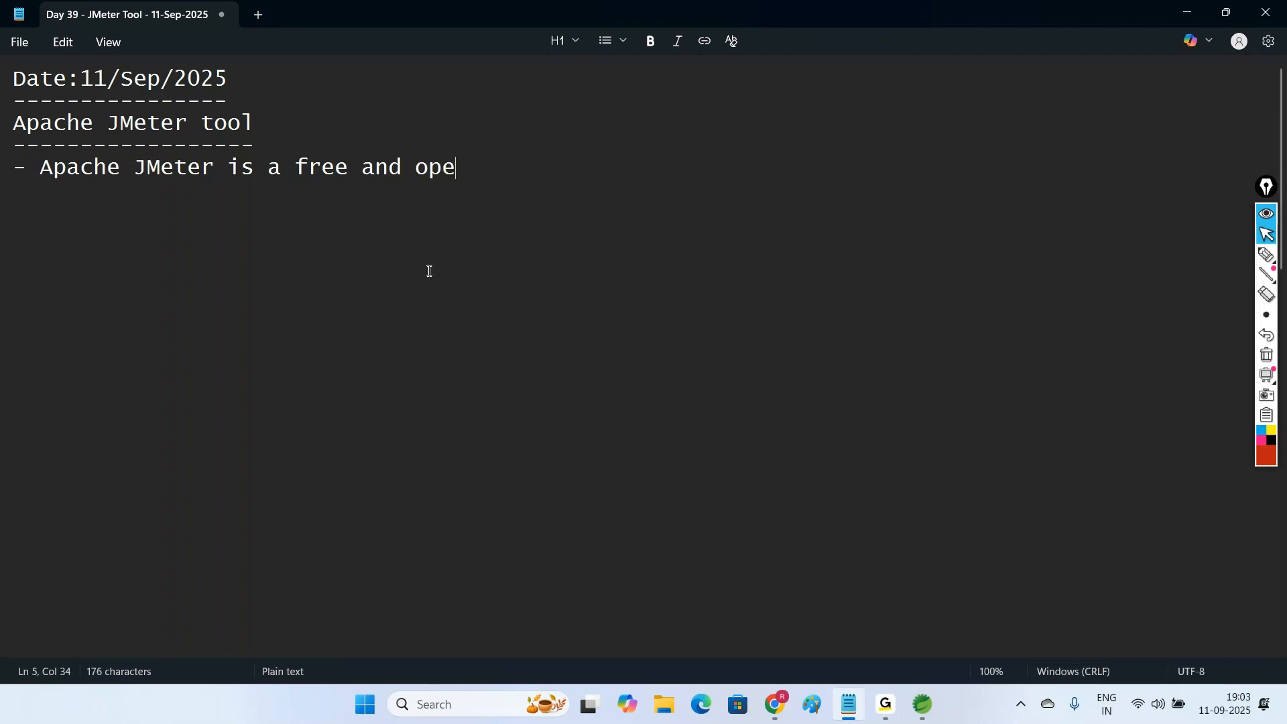
pyautogui.write('n source sofdtr')
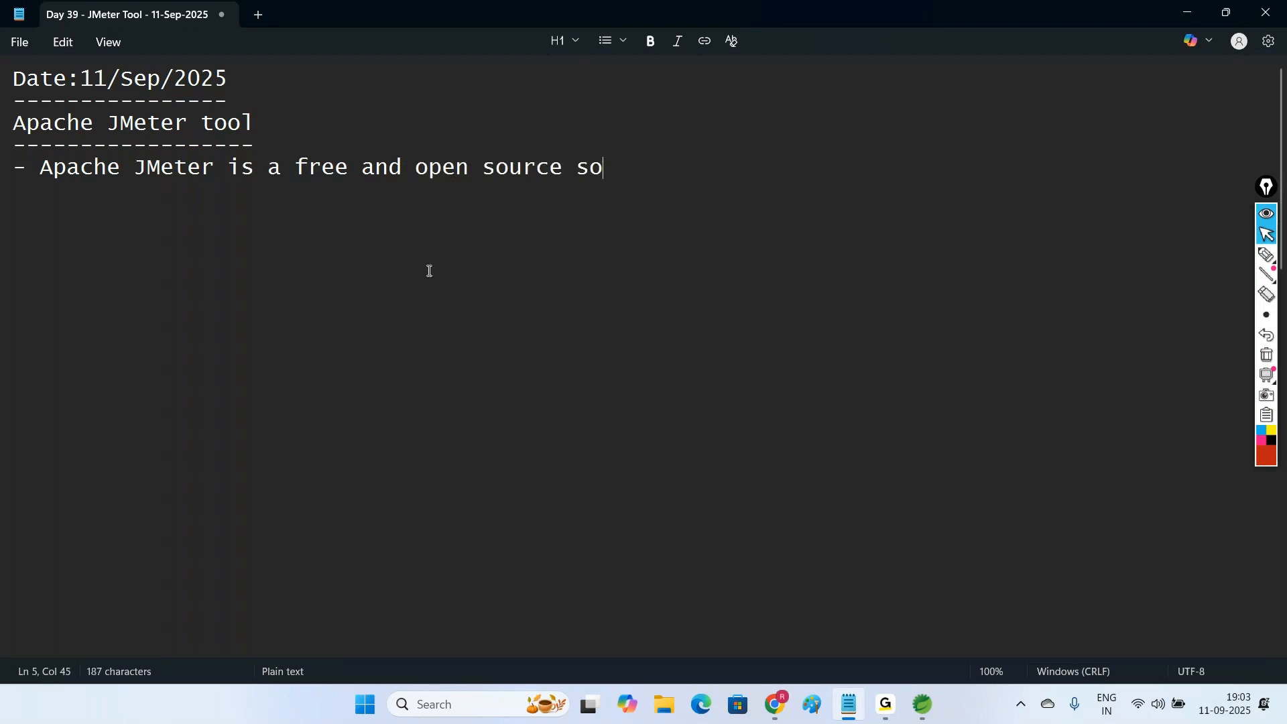
pyautogui.press('BackSpace')
pyautogui.press('BackSpace')
pyautogui.press('BackSpace')
pyautogui.write('tware')
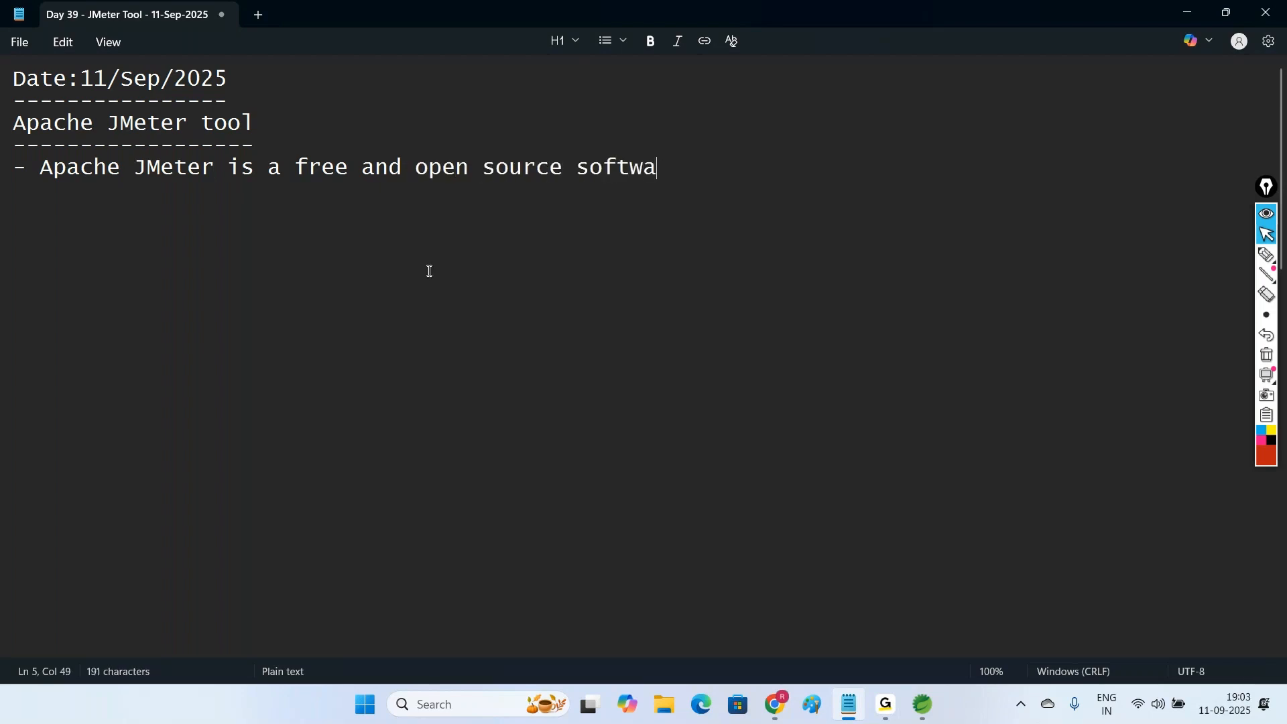
# Step: Add a second note on a new line reading "- Apache JMeter is developed using Java language"
pyautogui.press('Return')
pyautogui.write('- Apache K')
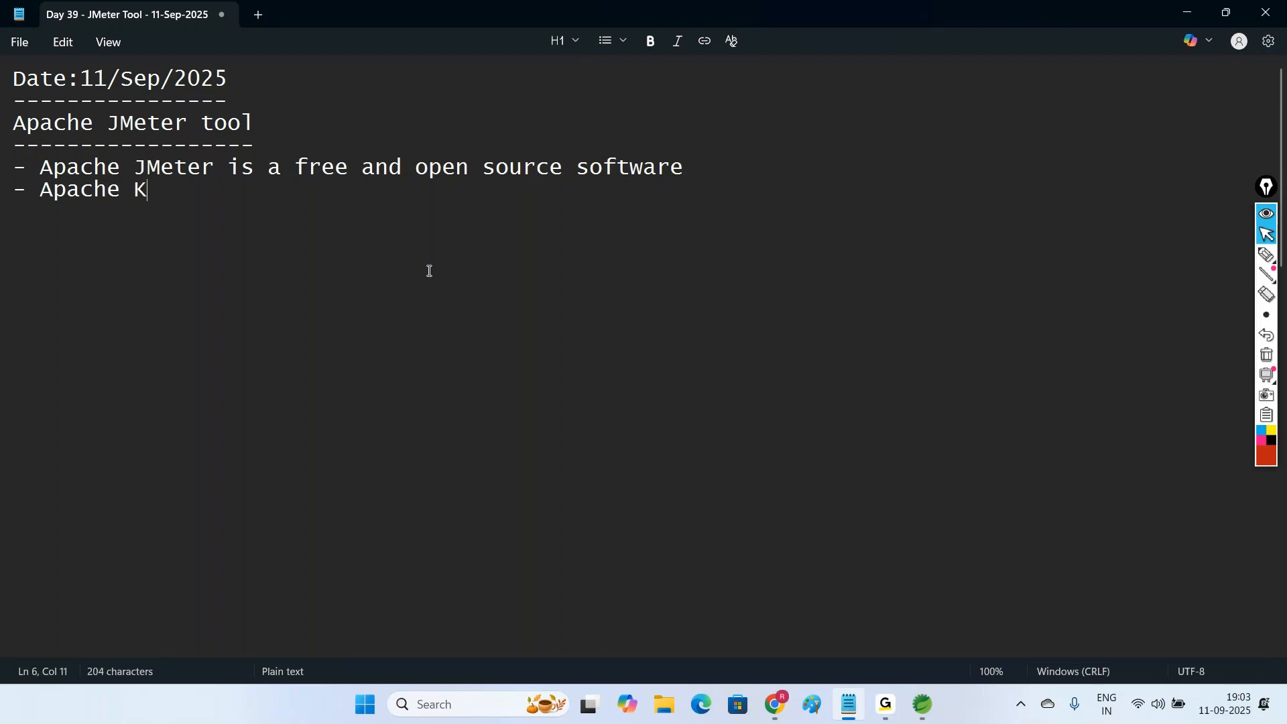
pyautogui.press('BackSpace')
pyautogui.write('JMeter is dev')
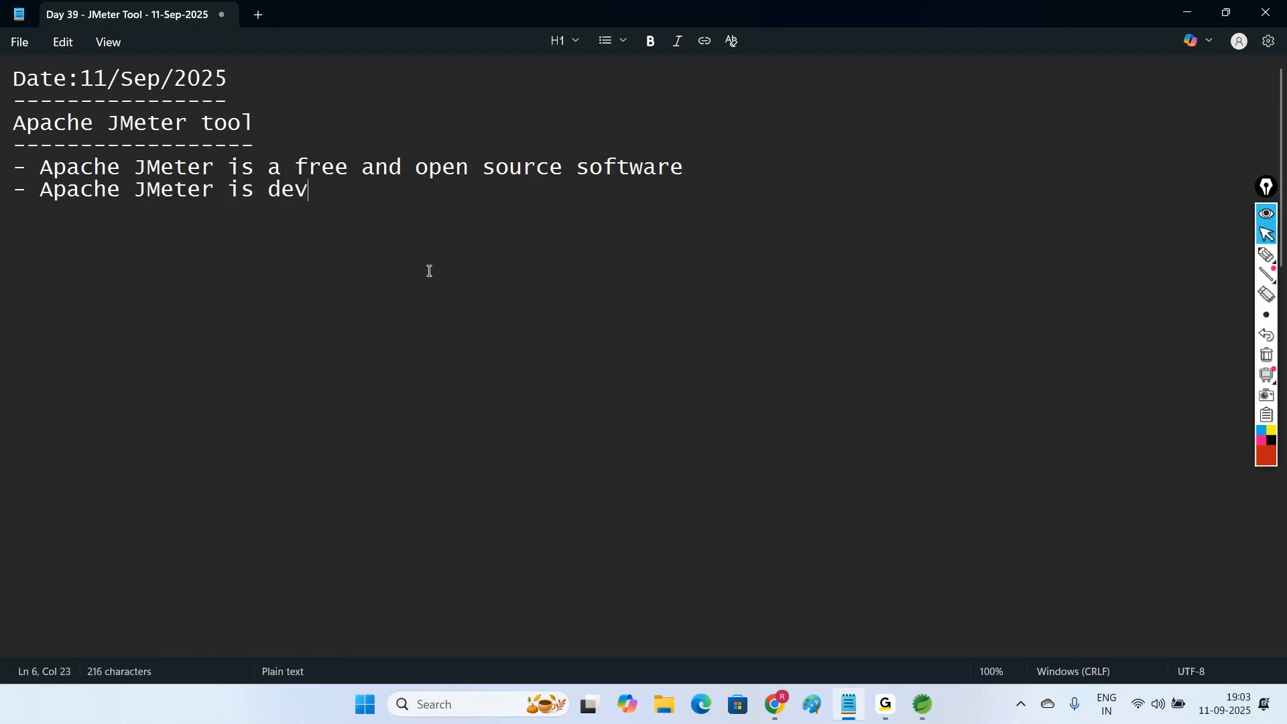
pyautogui.write('eloped using K')
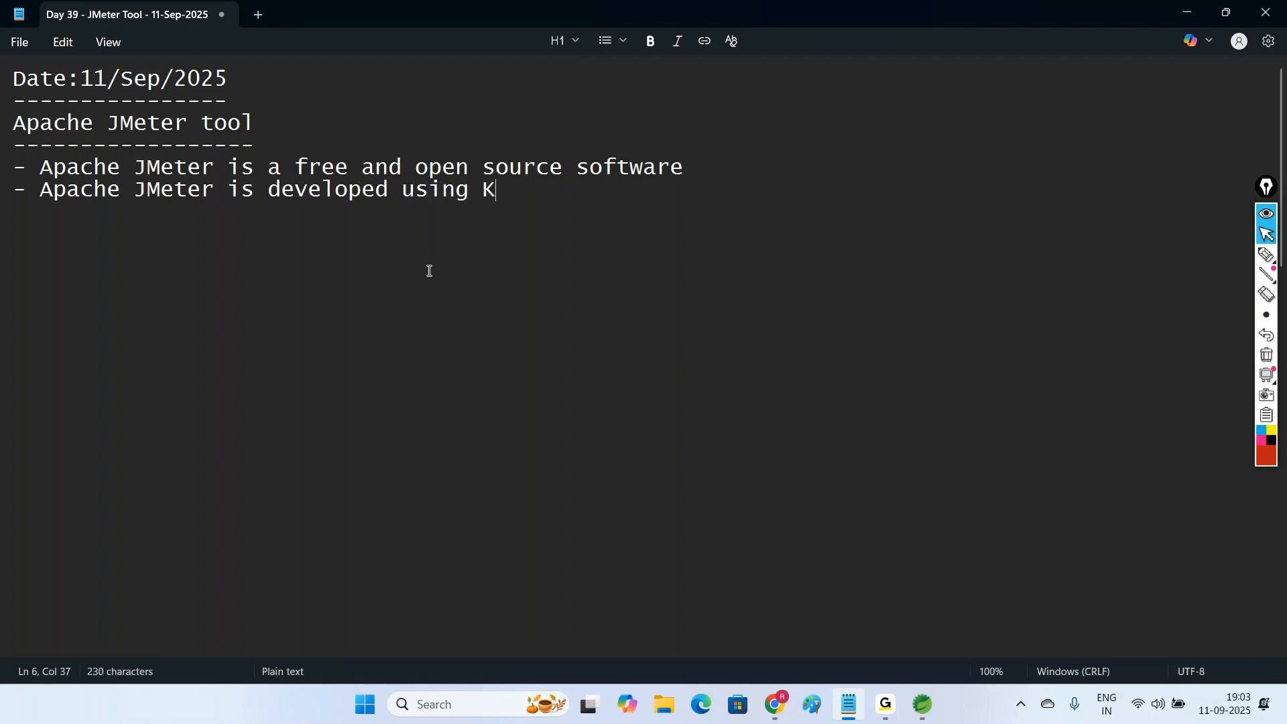
pyautogui.press('BackSpace')
pyautogui.write('Java language')
# Step: Add a third note on a new line reading "- Apache JMeter is a Java based GUI Application"
pyautogui.press('Return')
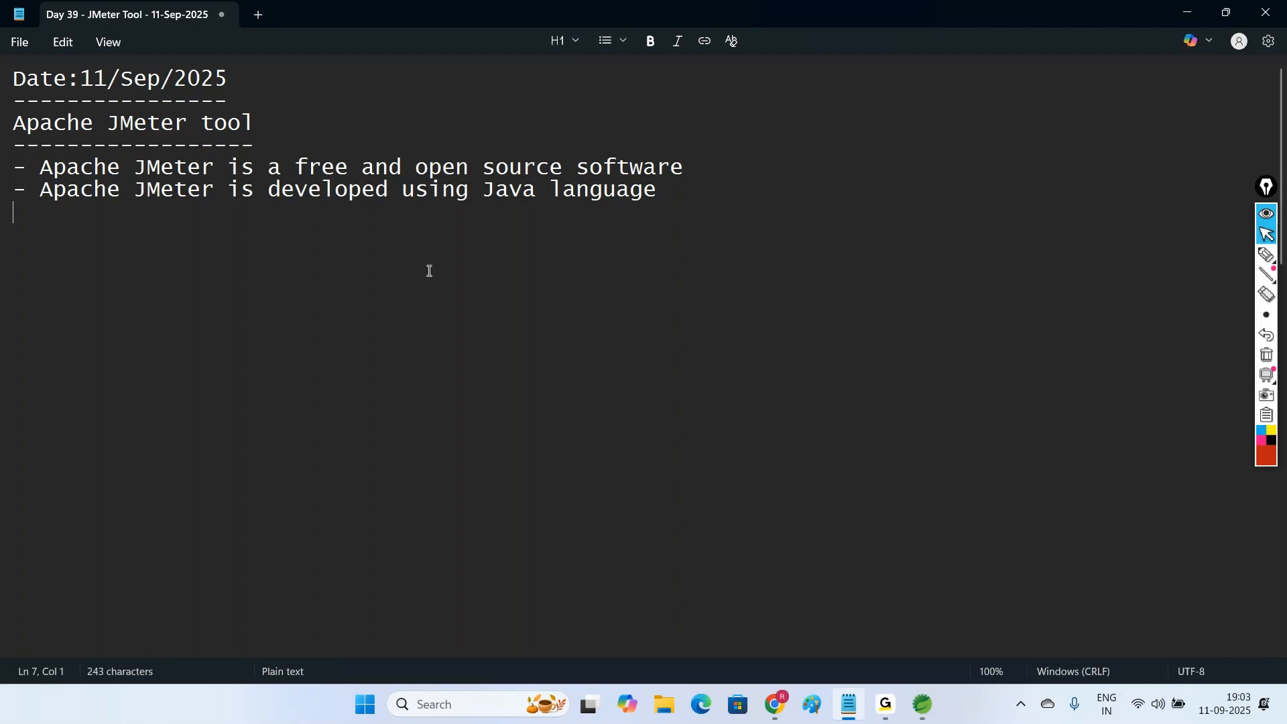
pyautogui.write('- Apache JMeter')
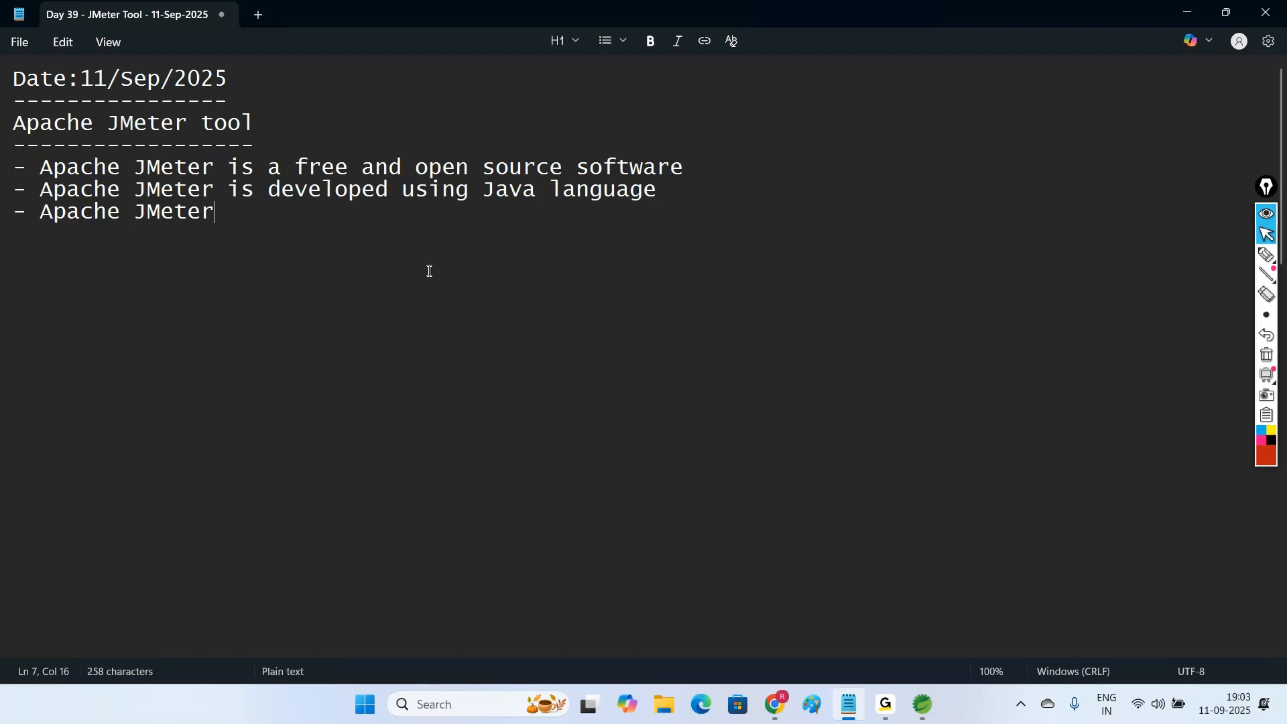
pyautogui.write(' is a Java based ')
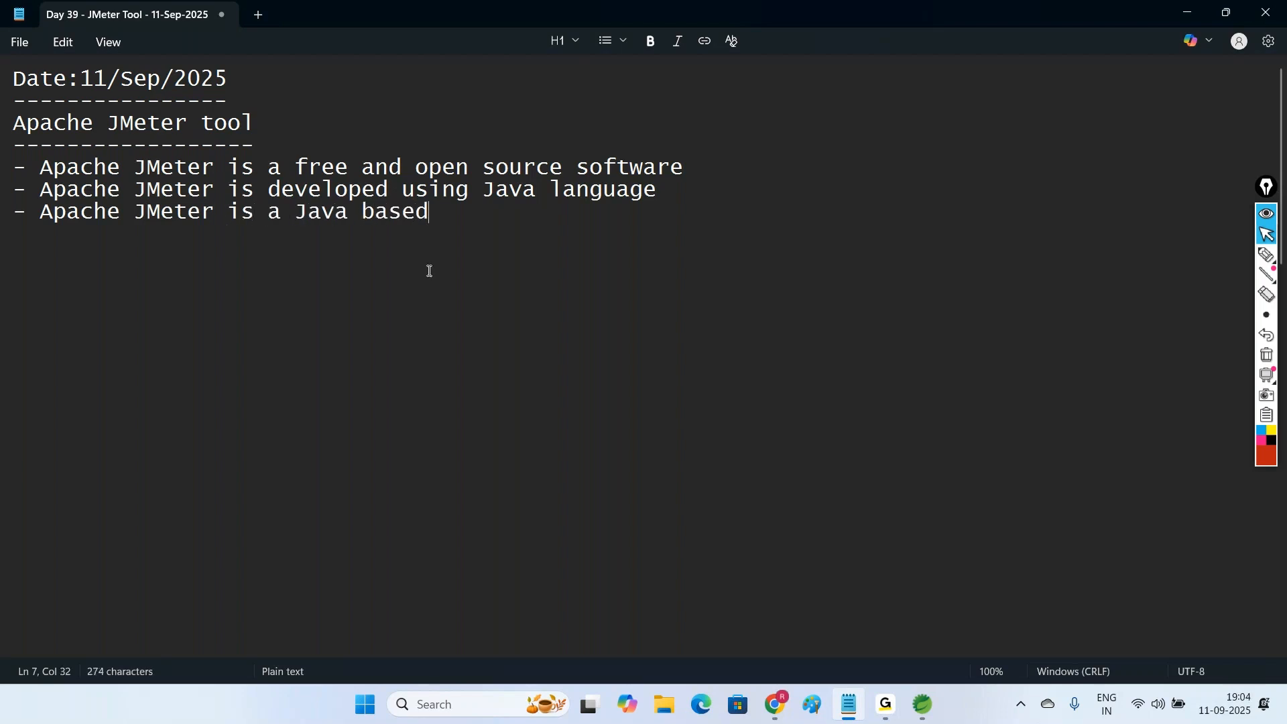
pyautogui.write('GUI Application')
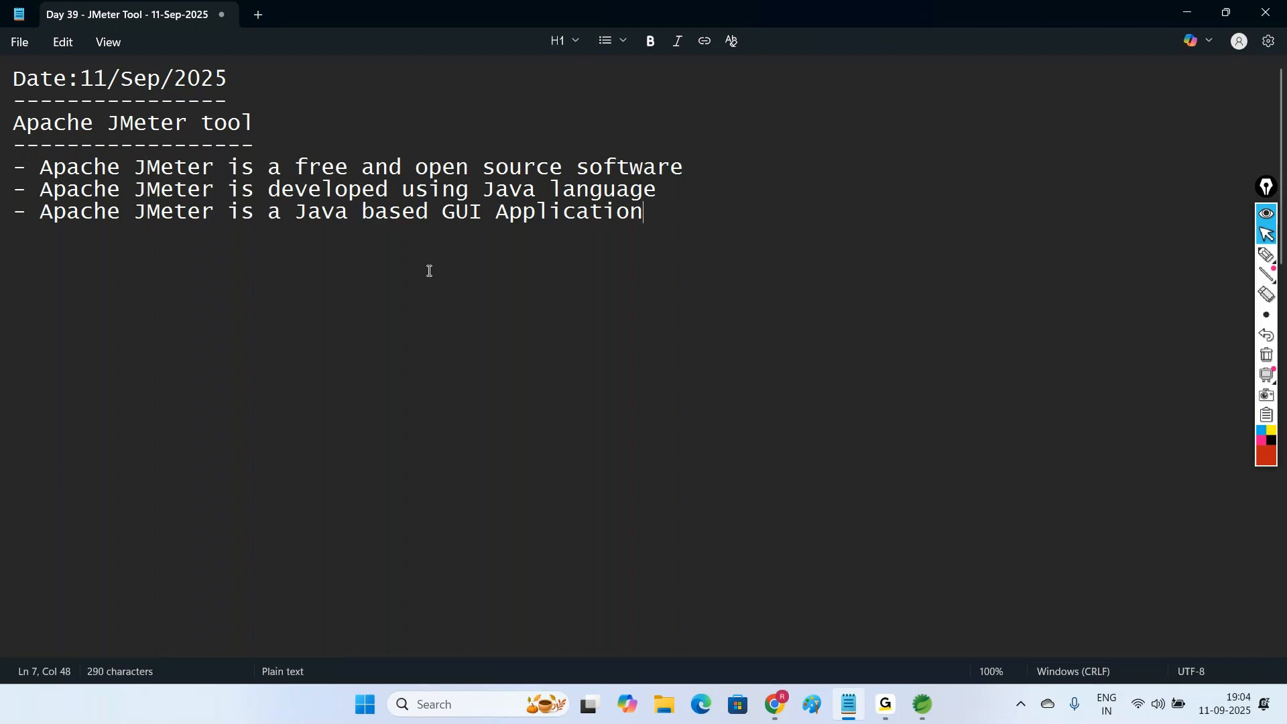
# Step: Add a fourth note on a new line reading "- JMeter is used to implement performance testing of the application"
pyautogui.press('Return')
pyautogui.write('- JMeter is used to')
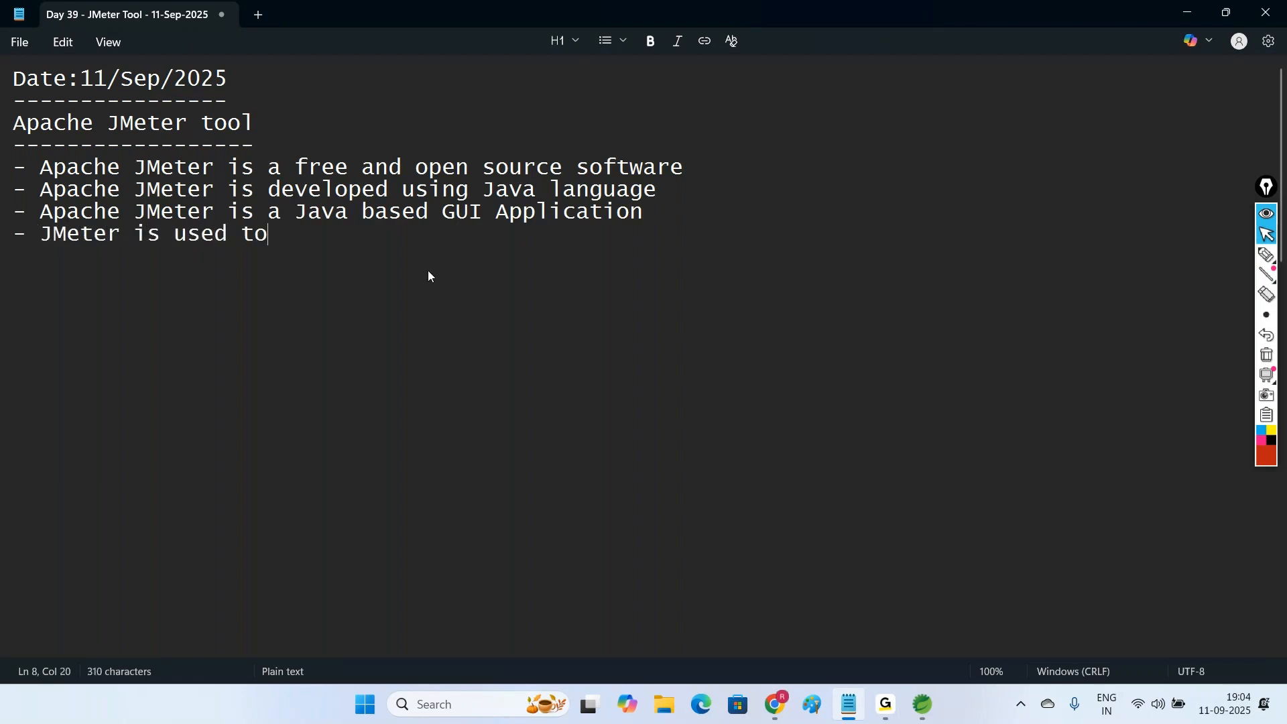
pyautogui.write(' implement ')
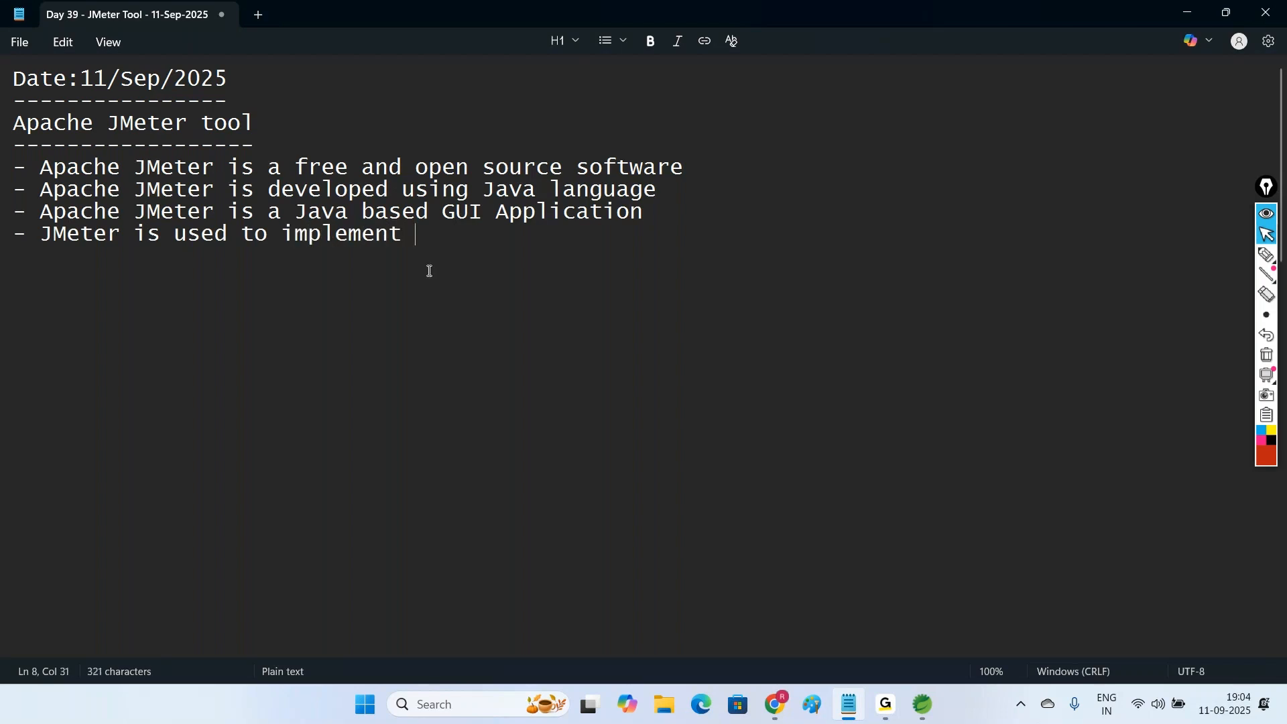
pyautogui.write('perfo')
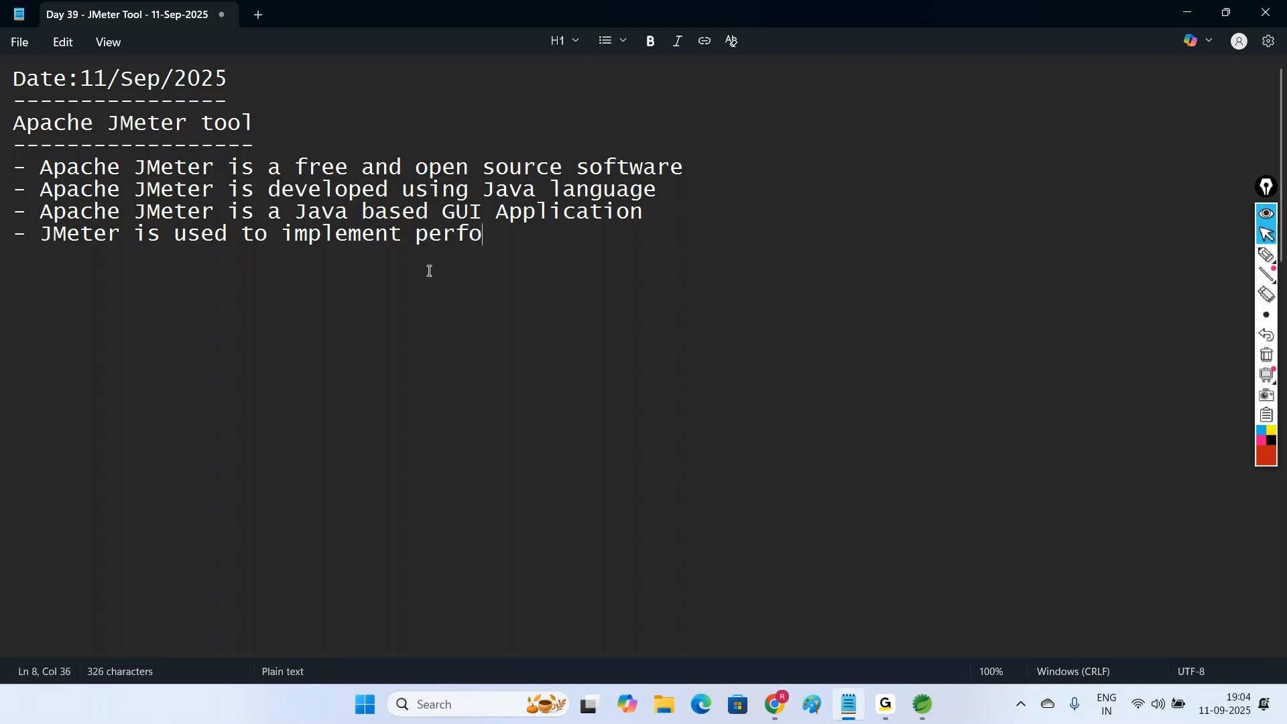
pyautogui.write('rmance tes')
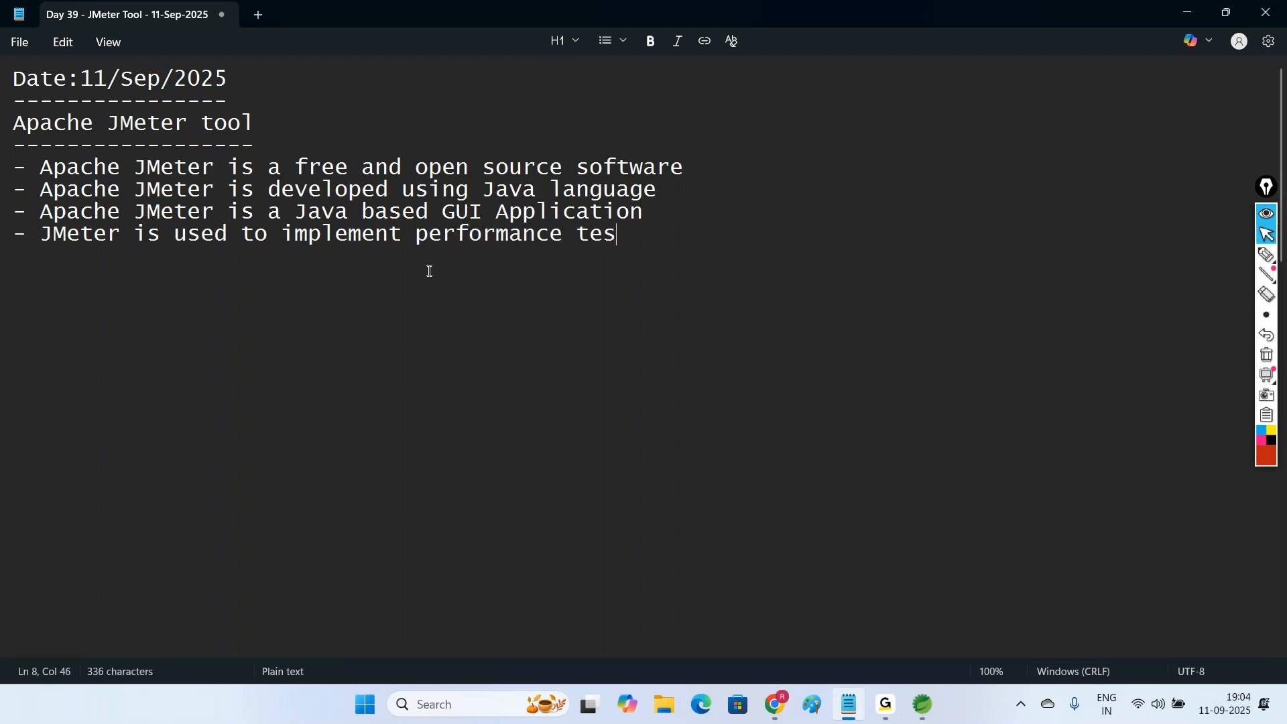
pyautogui.write('ting of th')
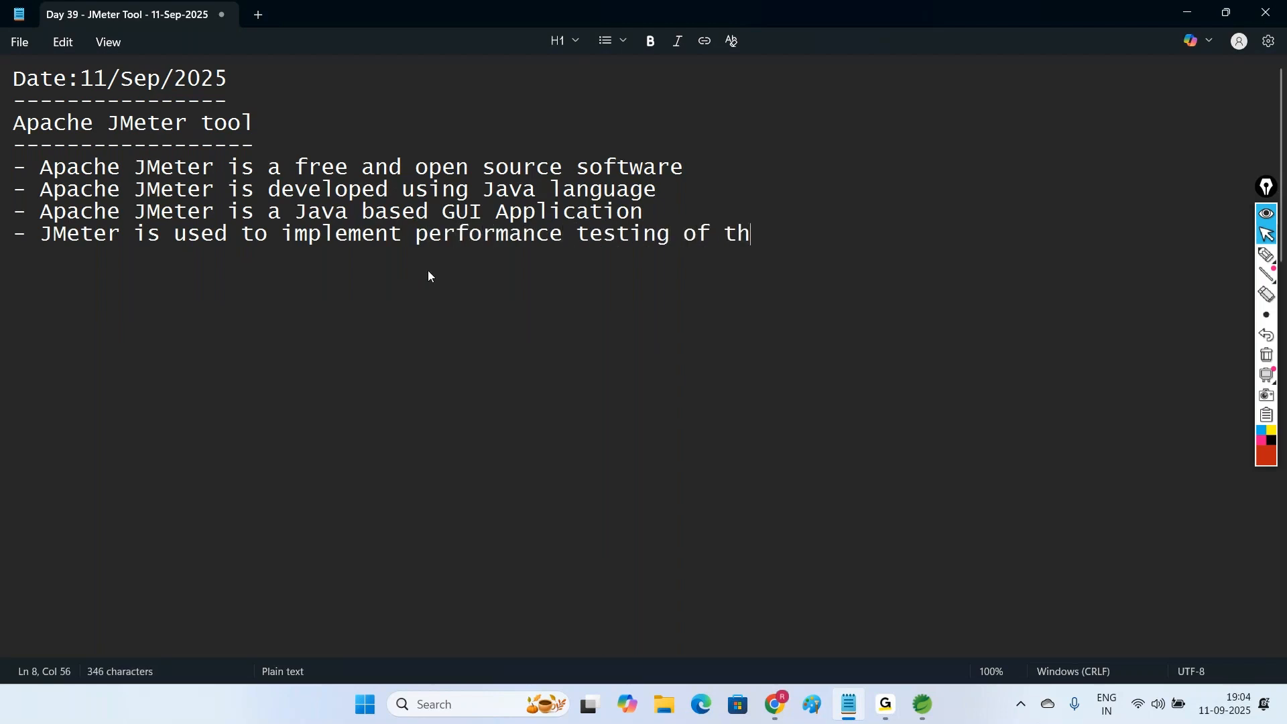
pyautogui.write('e application')
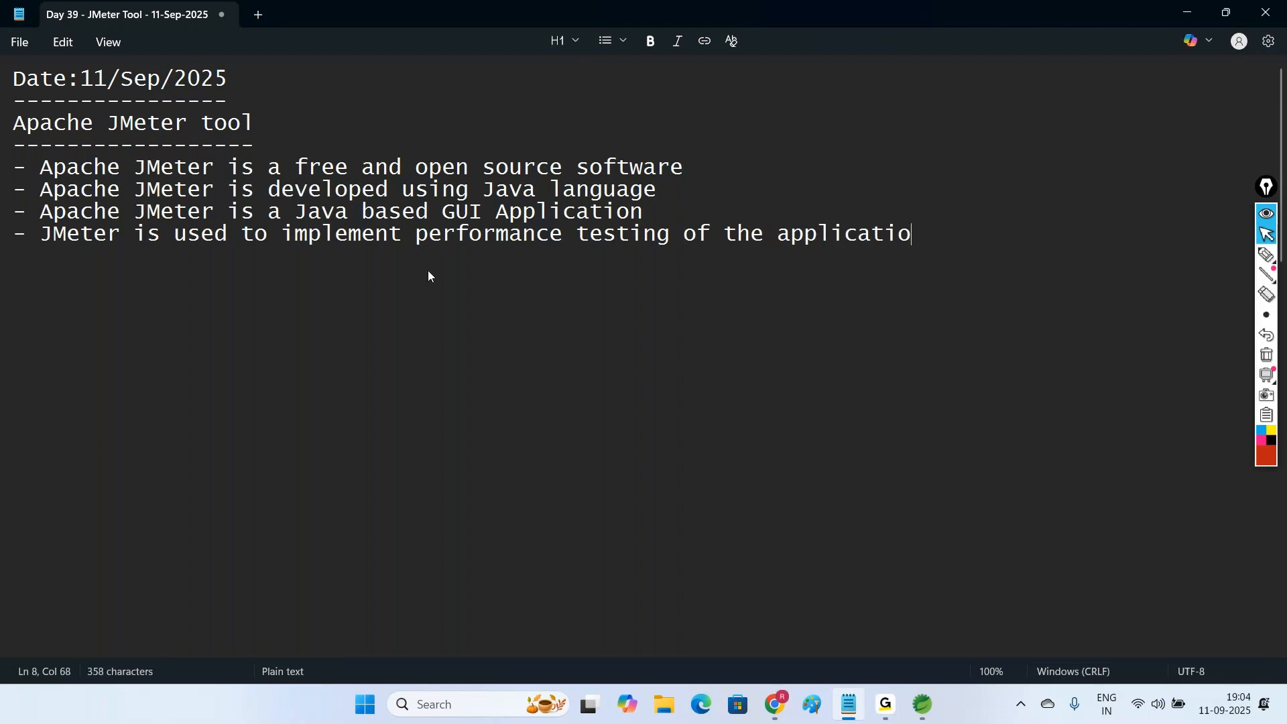
pyautogui.press('Return')
# Step: Review the four JMeter notes by highlighting their key phrases on licensing, language, application type and performance testing
pyautogui.click(961, 26)
pyautogui.click(380, 327)
pyautogui.moveTo(295, 167); pyautogui.dragTo(657, 169)
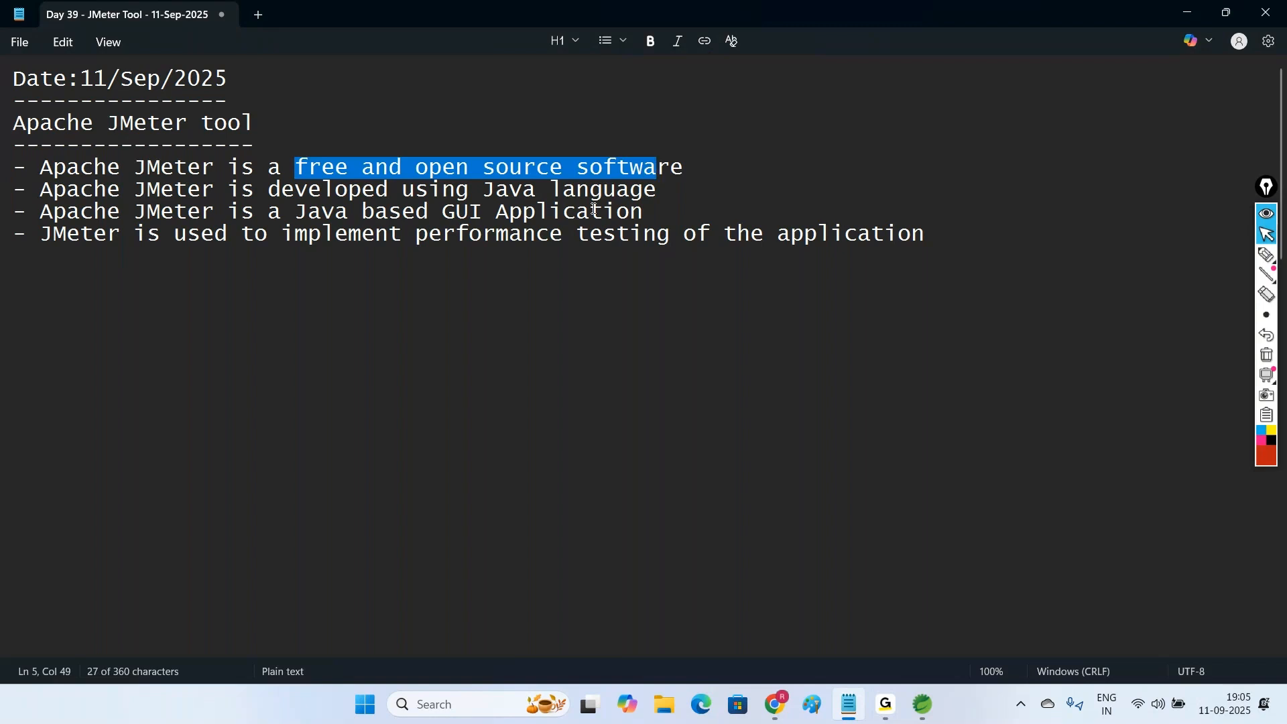
pyautogui.moveTo(429, 190); pyautogui.dragTo(626, 189)
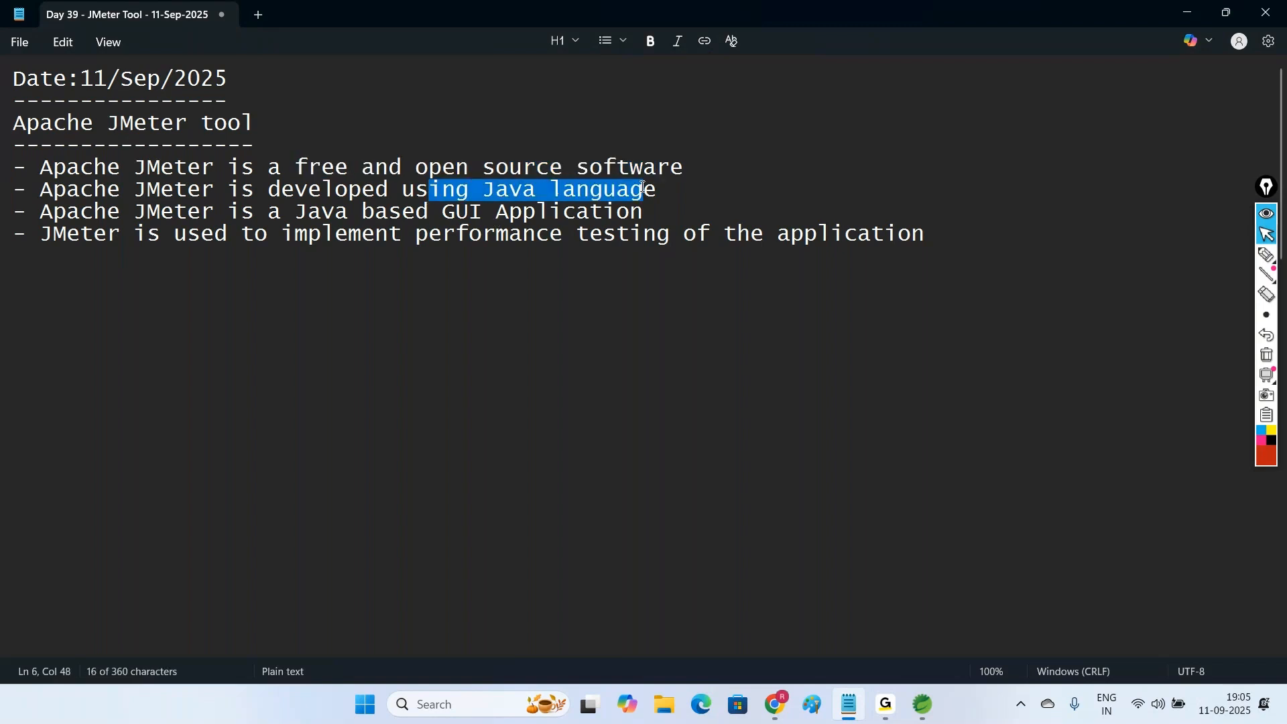
pyautogui.click(557, 271)
pyautogui.moveTo(456, 211); pyautogui.dragTo(635, 213)
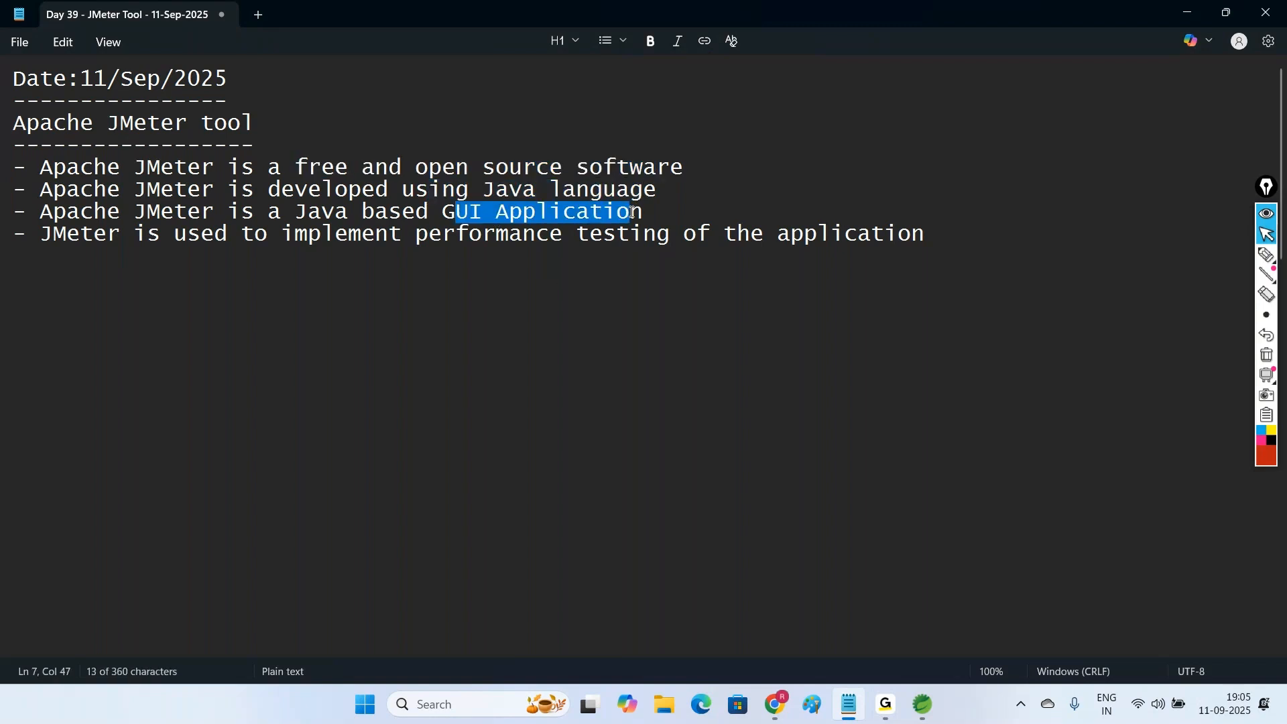
pyautogui.click(471, 305)
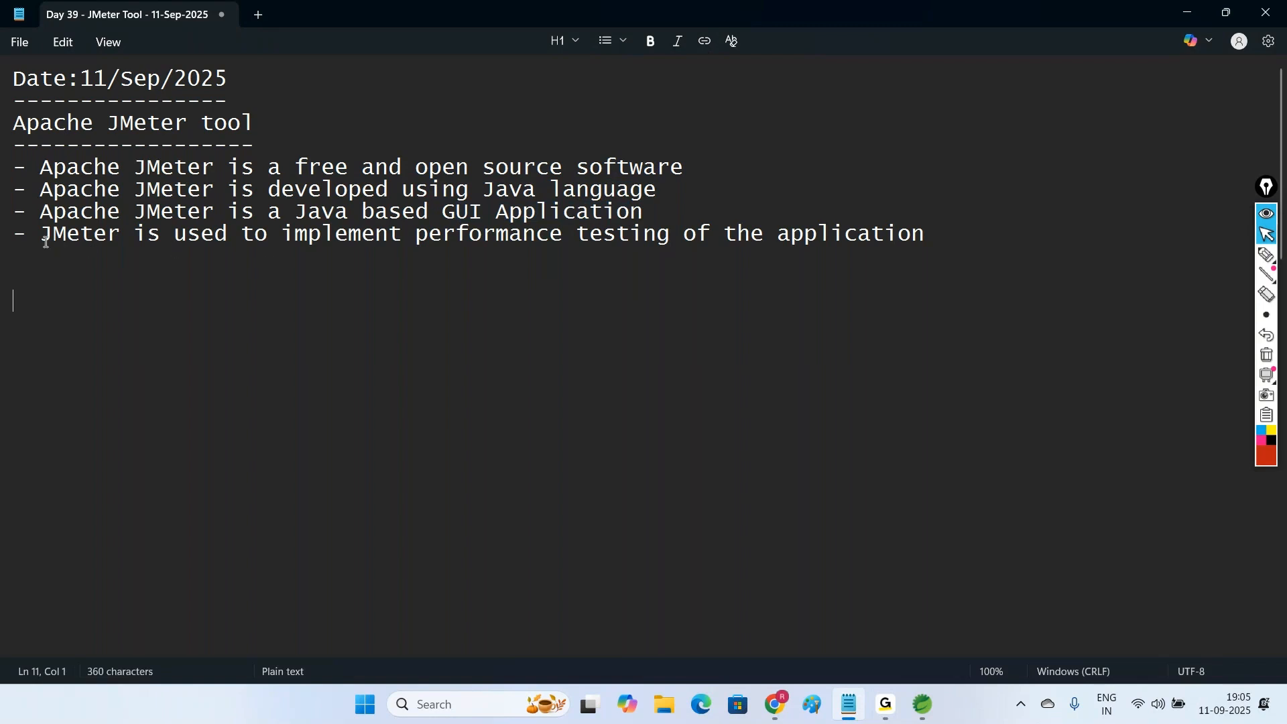
pyautogui.moveTo(40, 234); pyautogui.dragTo(107, 236)
pyautogui.moveTo(290, 236); pyautogui.dragTo(670, 236)
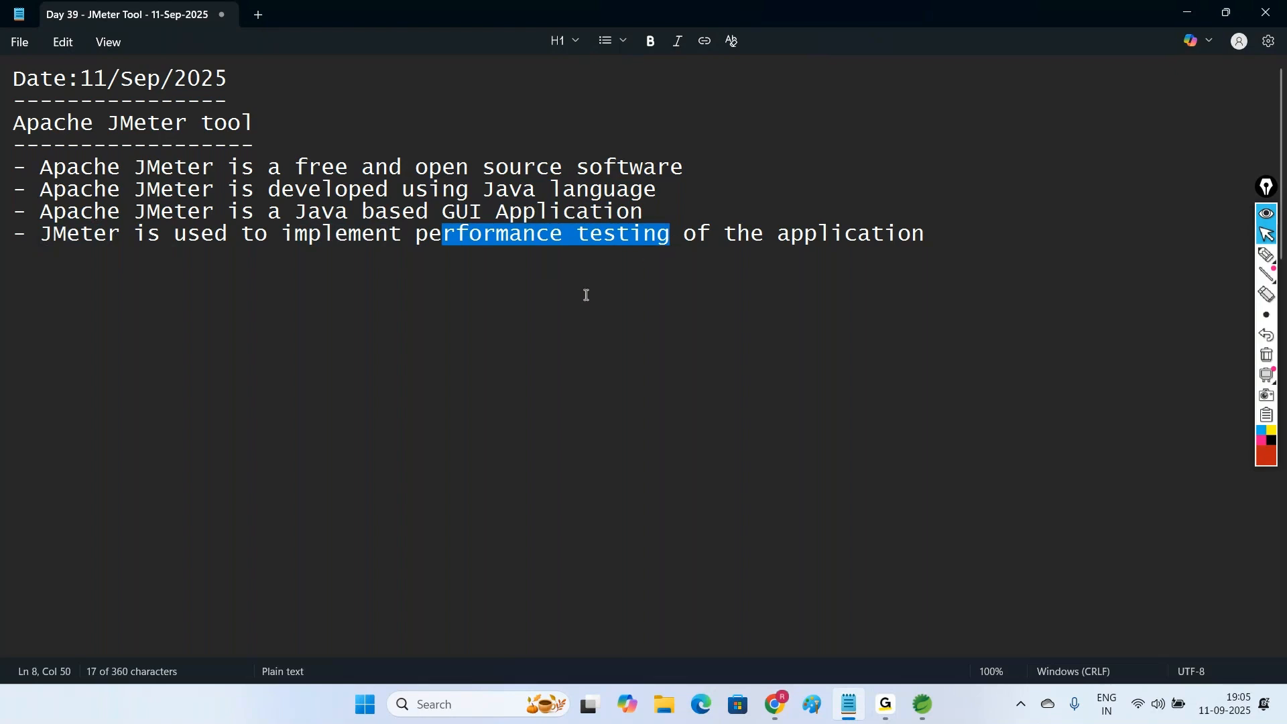
# Step: Add a fifth note directly below reading "- Performance testing is used to identify stability and responsiveness of the application"
pyautogui.click(55, 268)
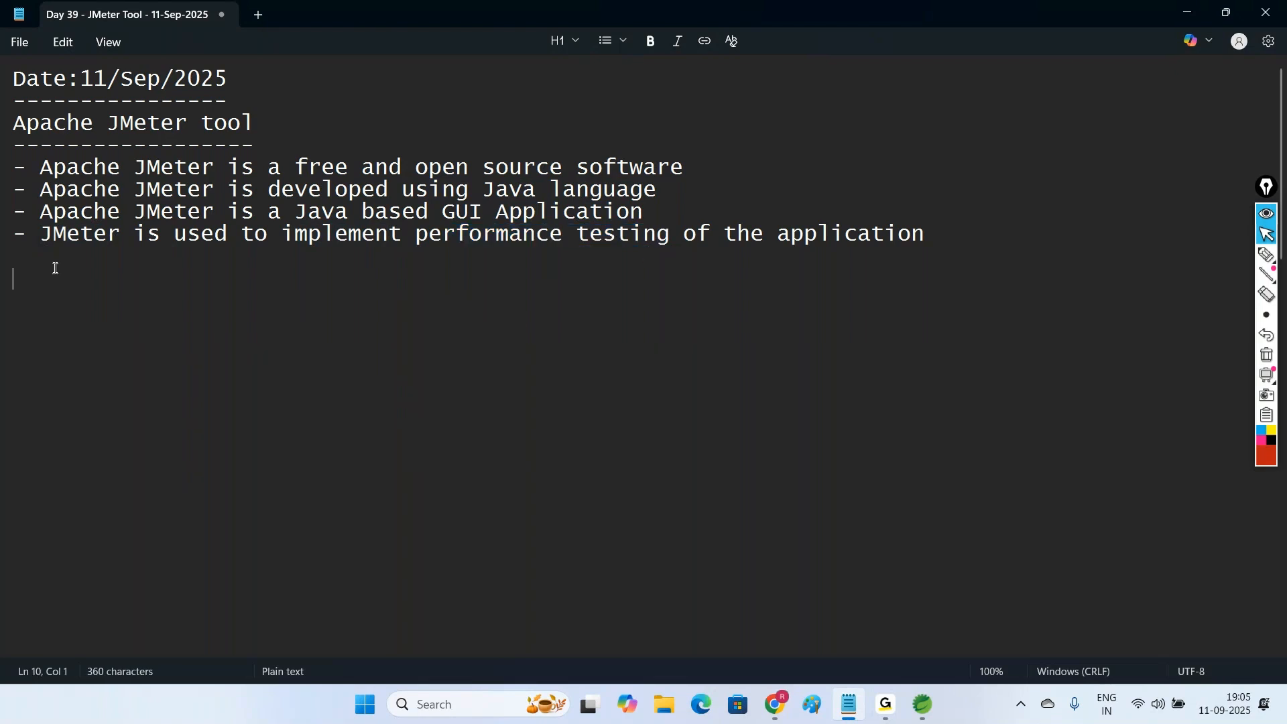
pyautogui.press('Up')
pyautogui.write('- Performanc')
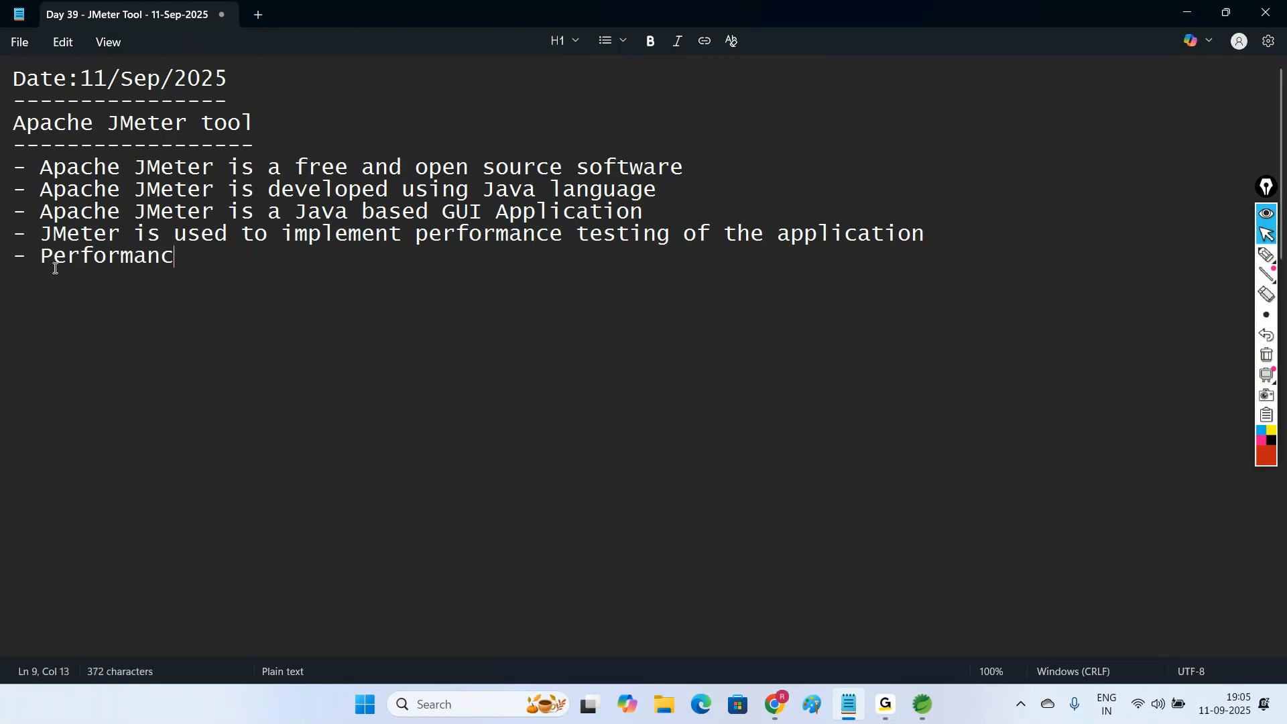
pyautogui.write('e testing is u')
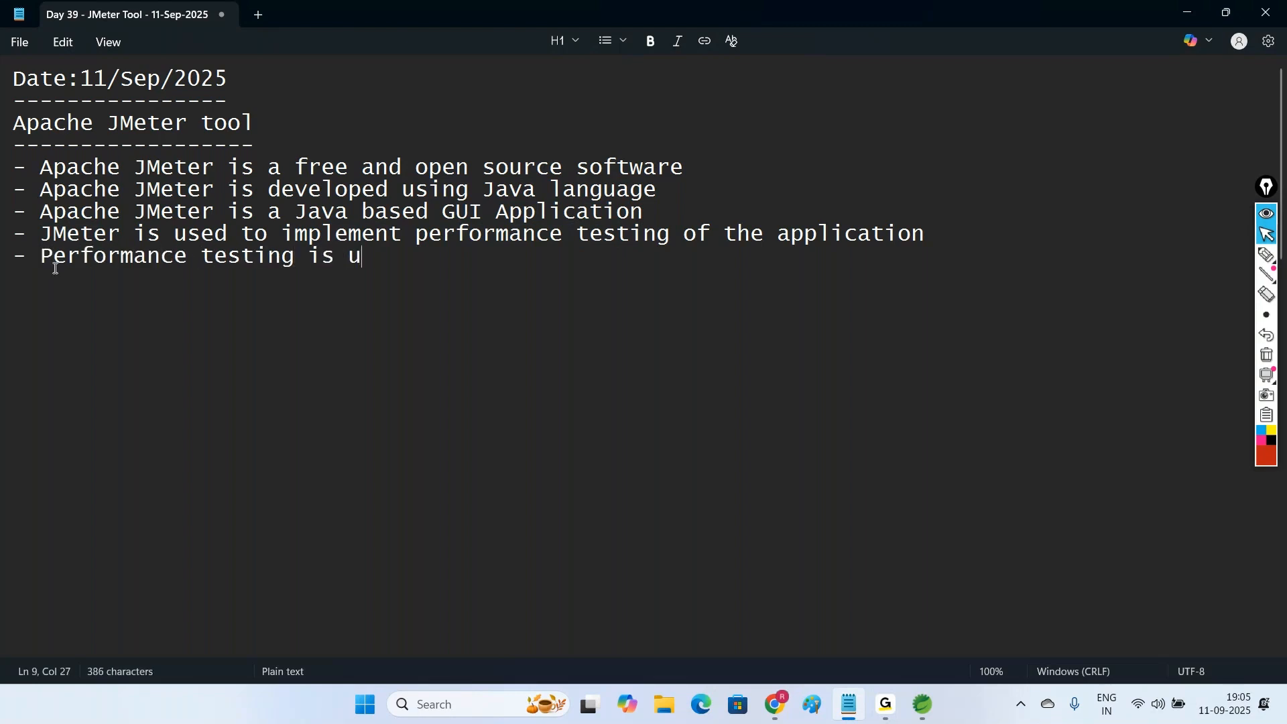
pyautogui.write('sed to identify ')
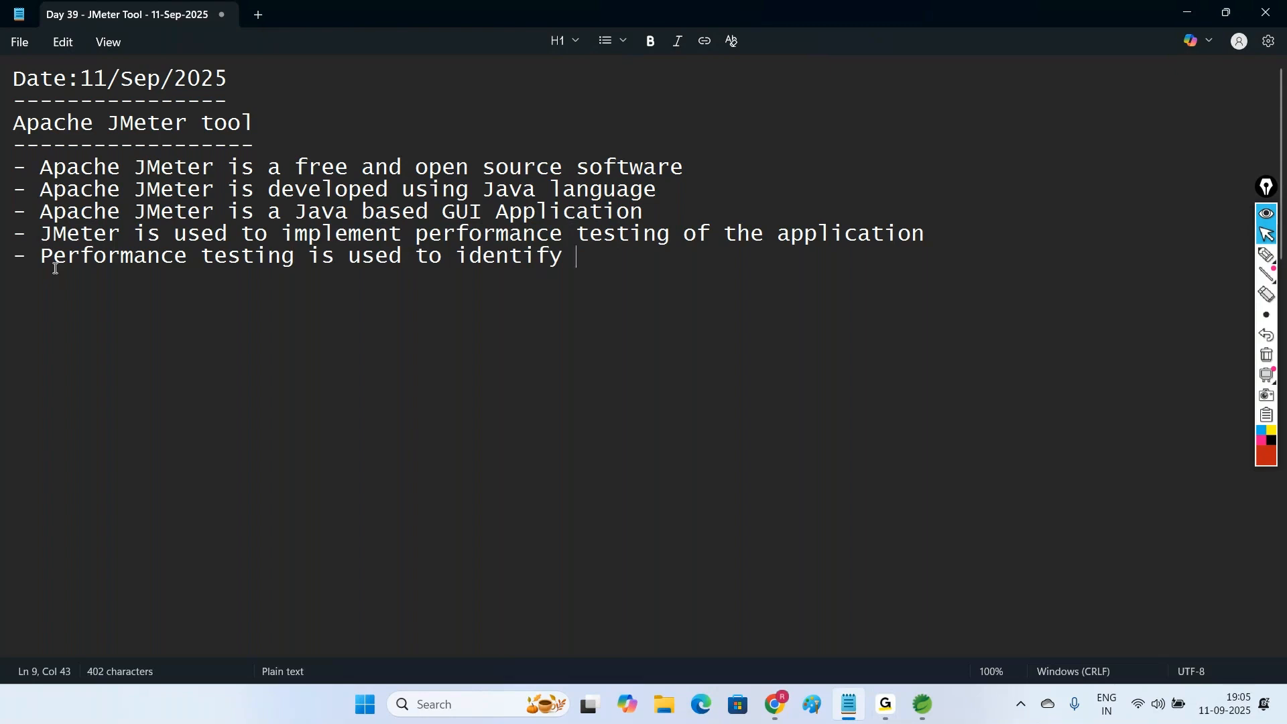
pyautogui.write('stability')
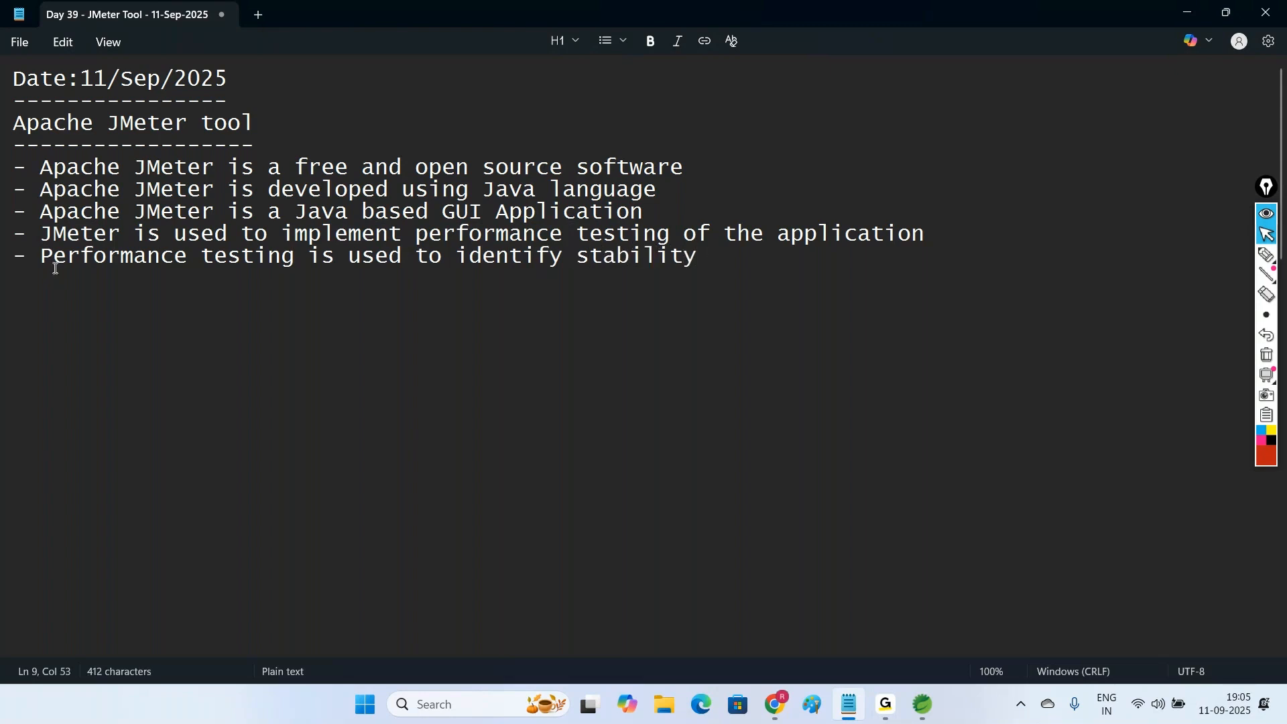
pyautogui.write(' and respon')
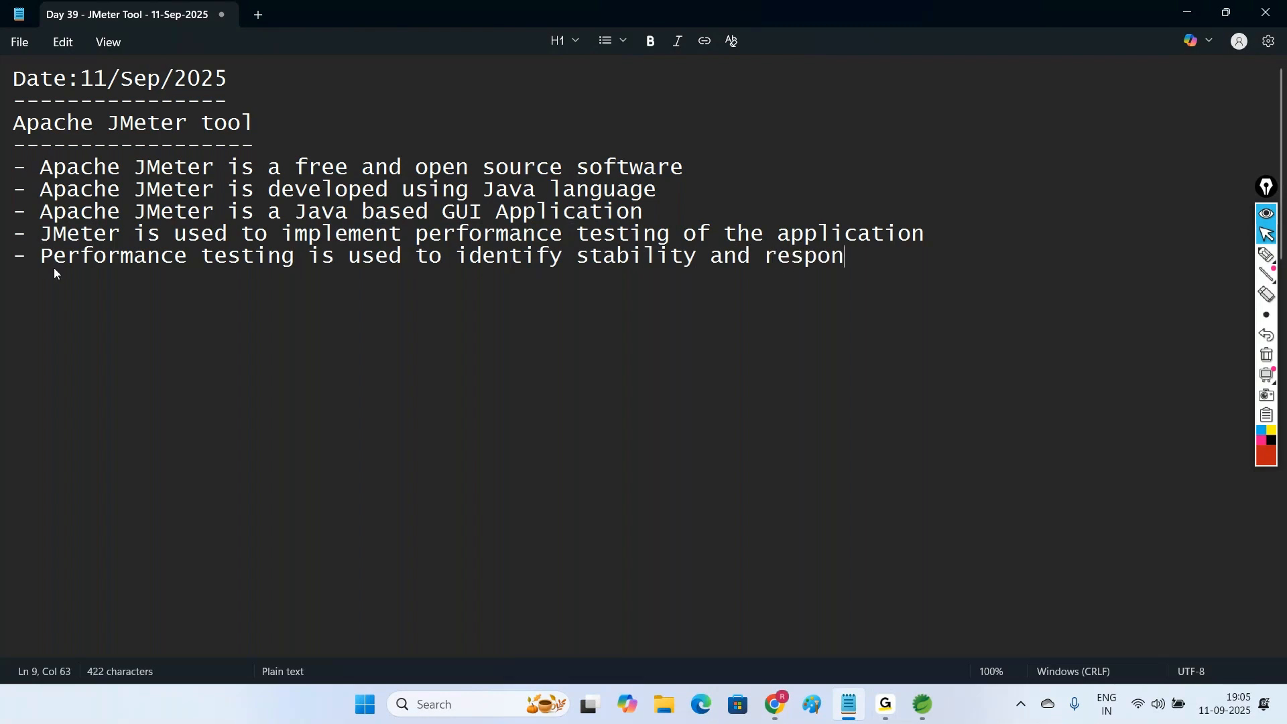
pyautogui.write('siness ')
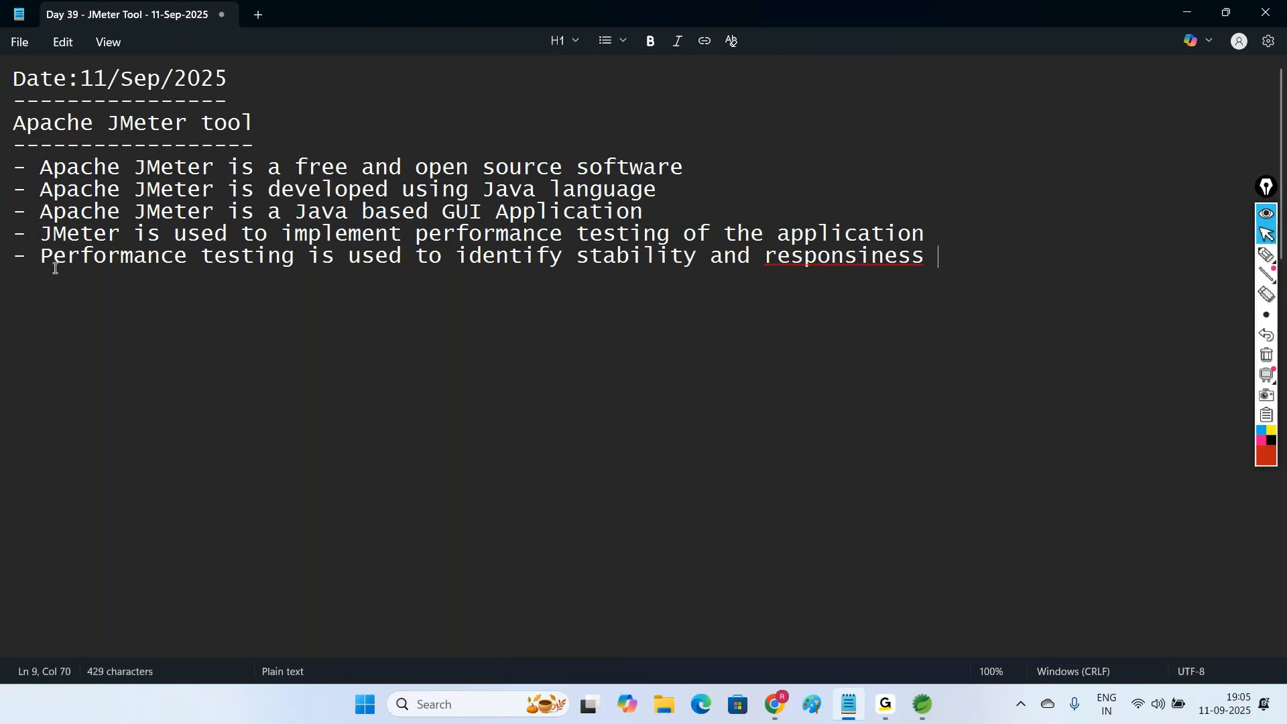
pyautogui.write('o')
pyautogui.press('BackSpace')
pyautogui.press('BackSpace')
pyautogui.press('BackSpace')
pyautogui.press('BackSpace')
pyautogui.press('BackSpace')
pyautogui.press('BackSpace')
pyautogui.write('veness of the a')
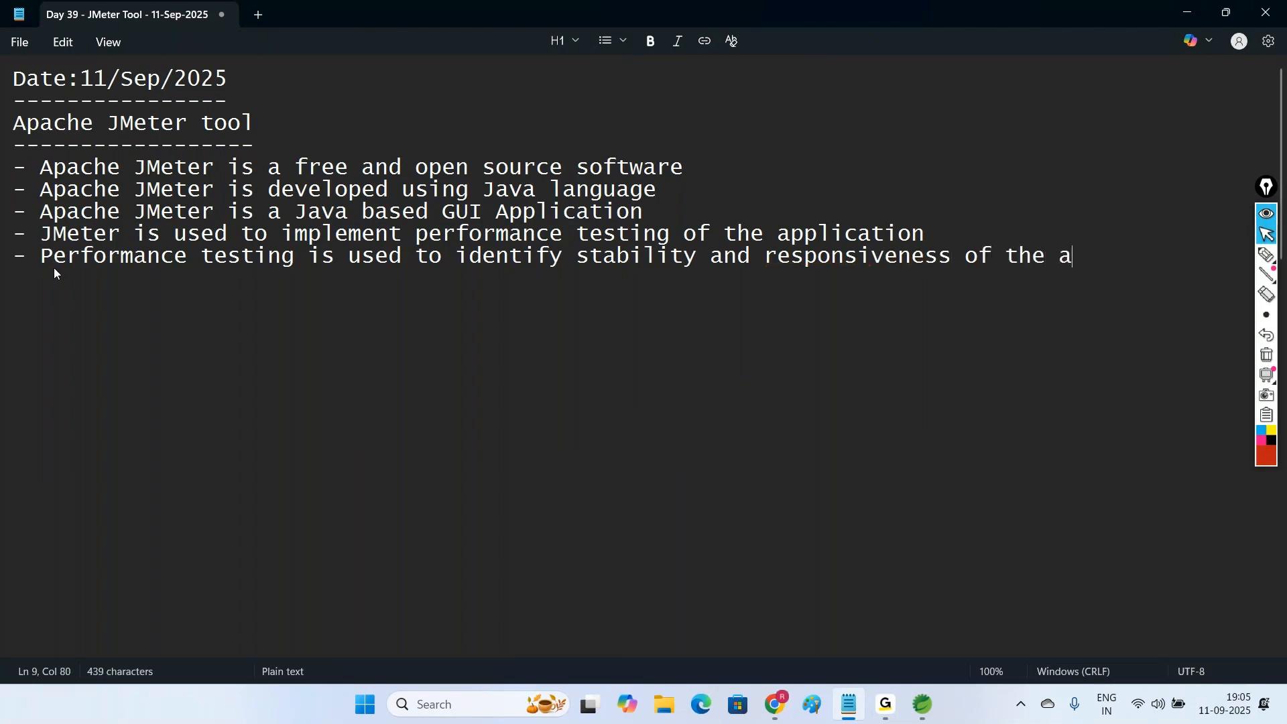
pyautogui.write('pplications')
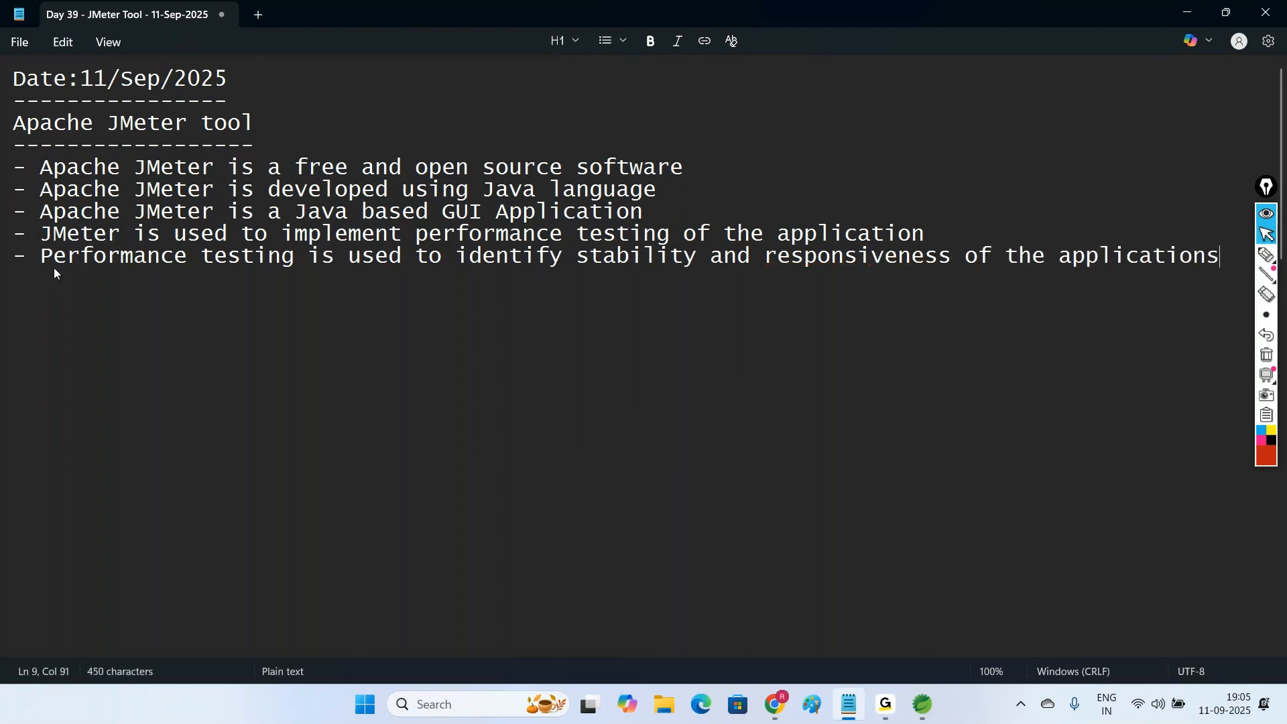
pyautogui.press('BackSpace')
# Step: Add an indented sub-note under the fifth note reading "- How many users can access the application and response time of the application"
pyautogui.press('Return')
pyautogui.click(1210, 256)
pyautogui.press('Return')
pyautogui.write('(')
pyautogui.press('BackSpace')
pyautogui.write('- How many use')
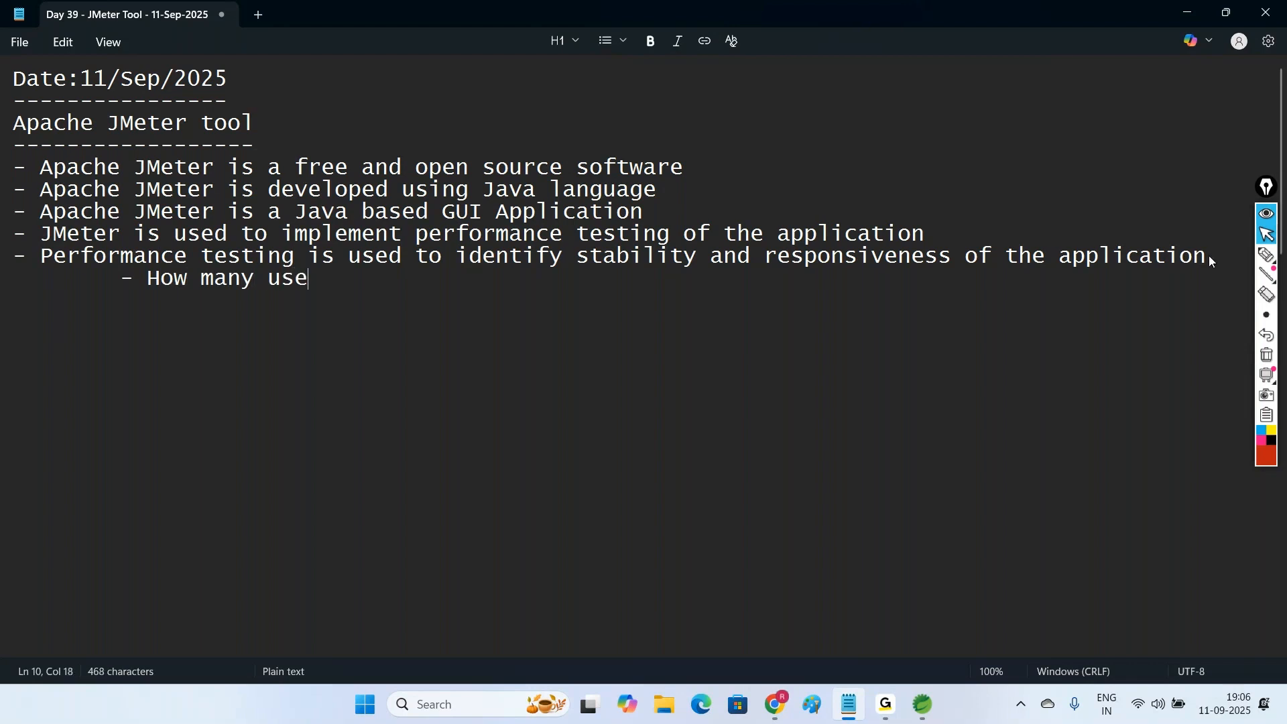
pyautogui.write('rs can acce')
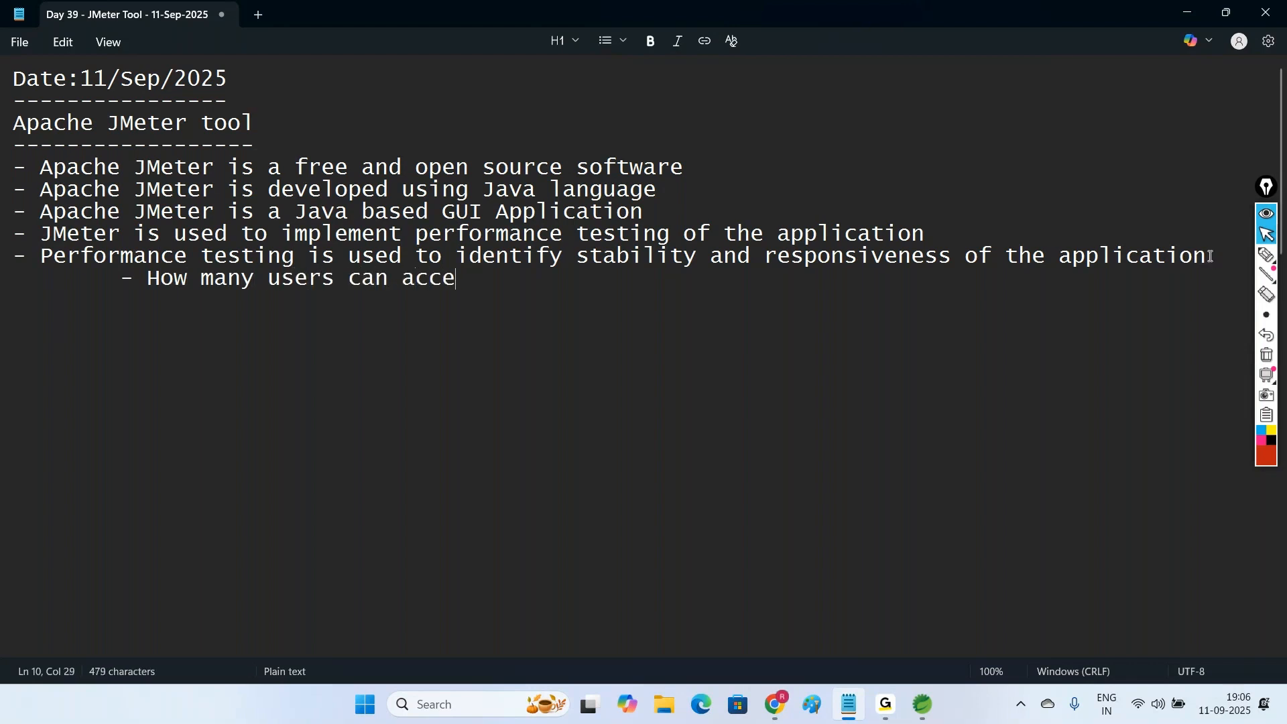
pyautogui.write('ss the applica')
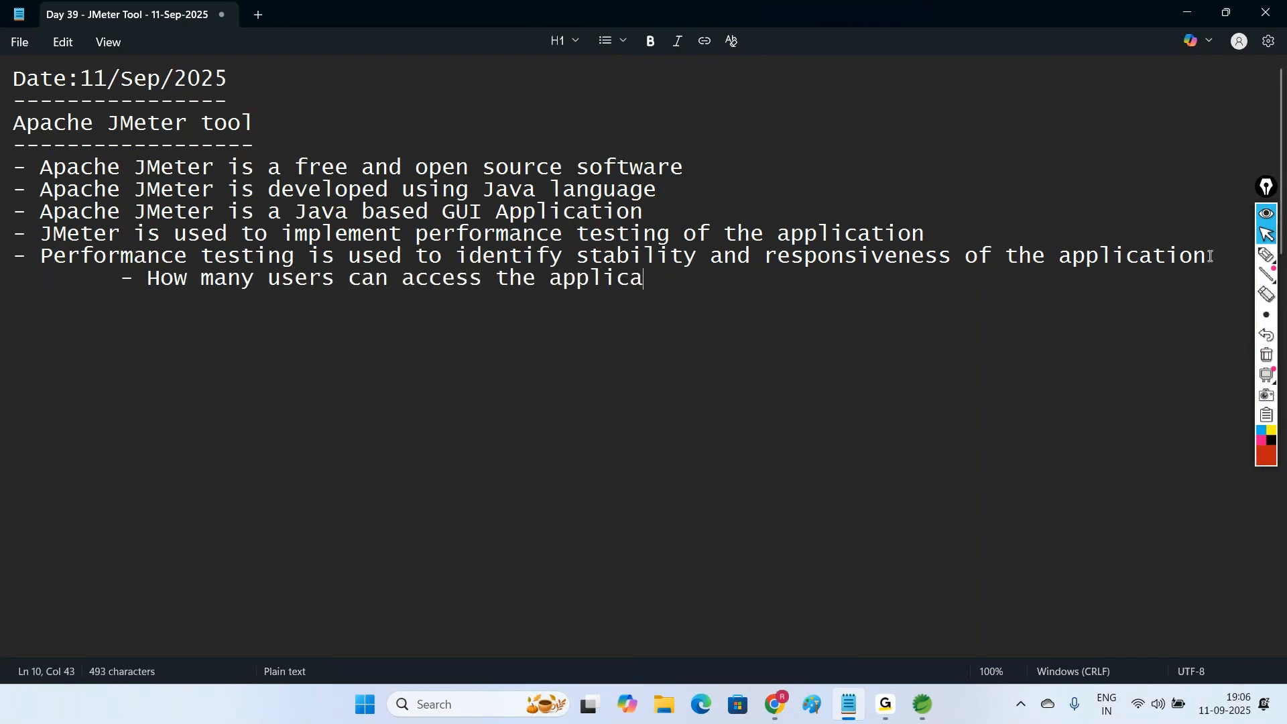
pyautogui.write('tion and re')
pyautogui.write('s')
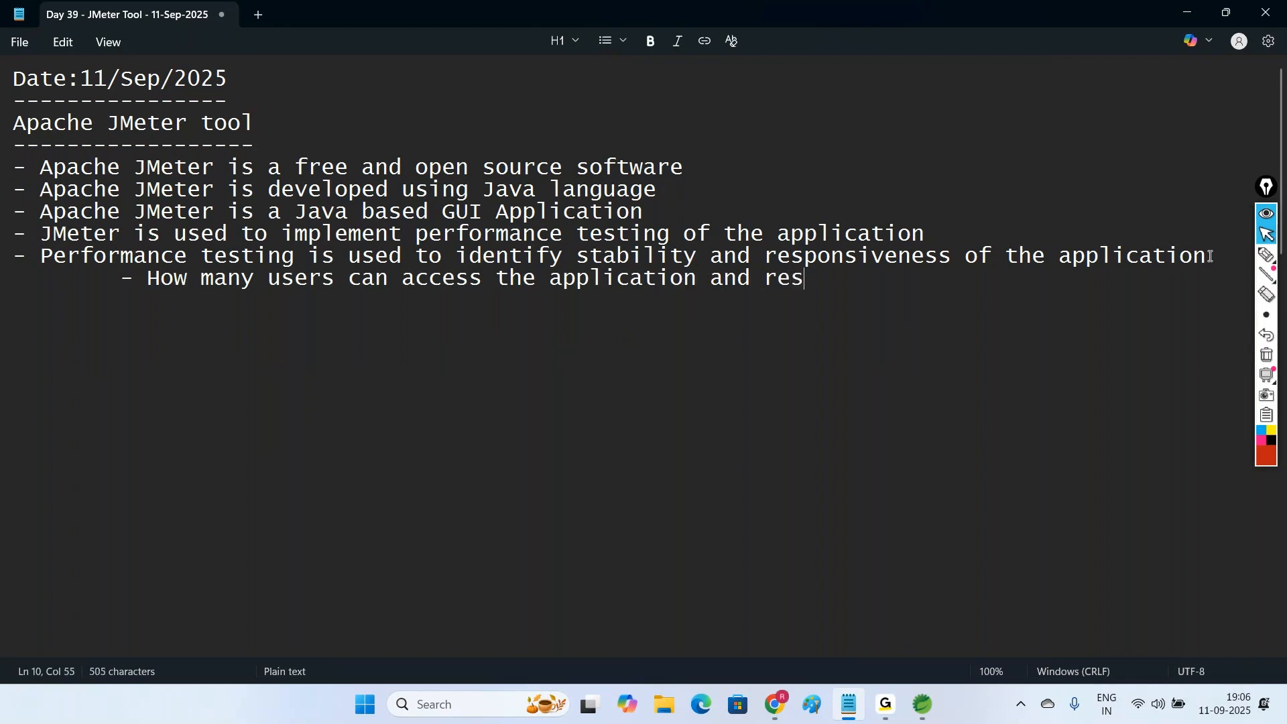
pyautogui.write('ponse time')
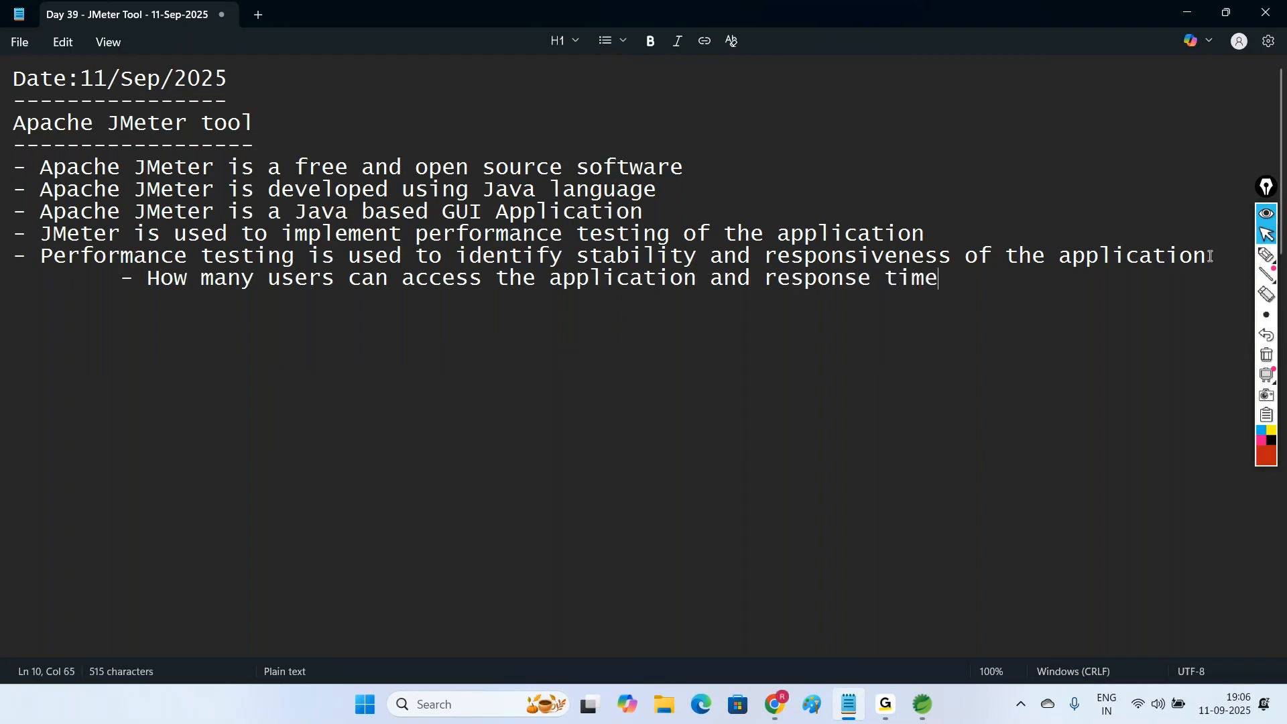
pyautogui.write(' of the app')
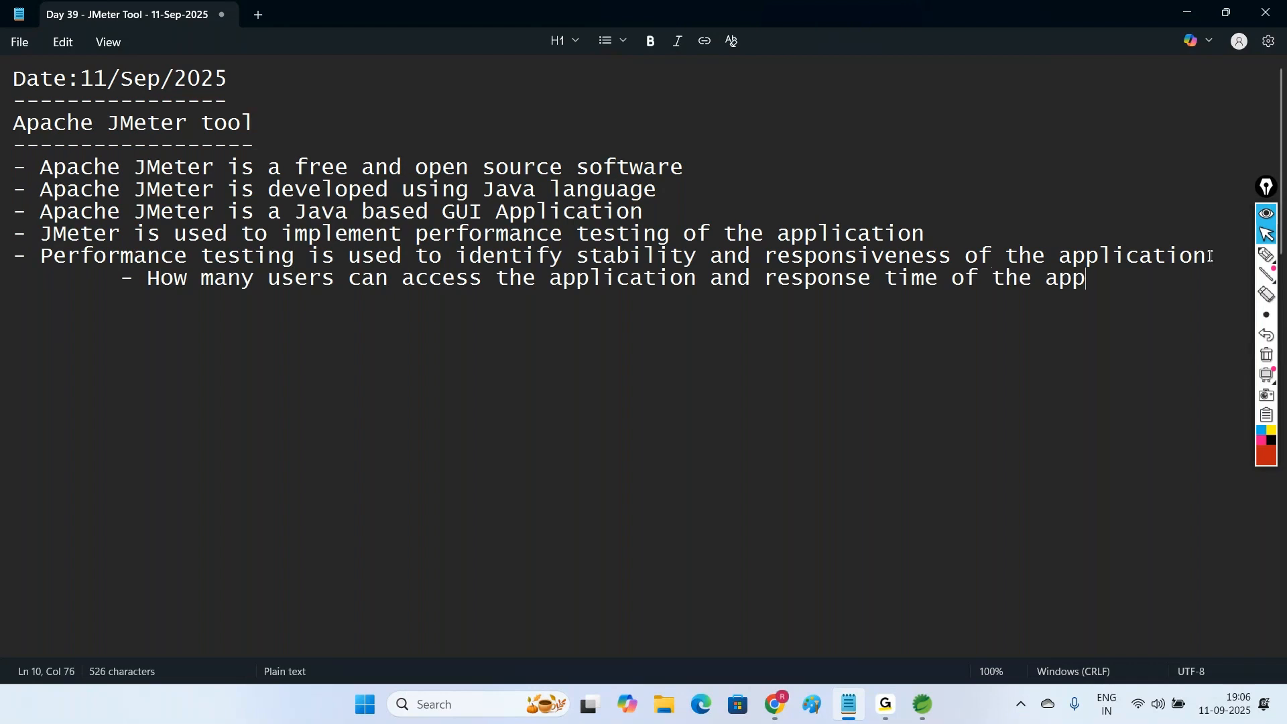
pyautogui.write('lication')
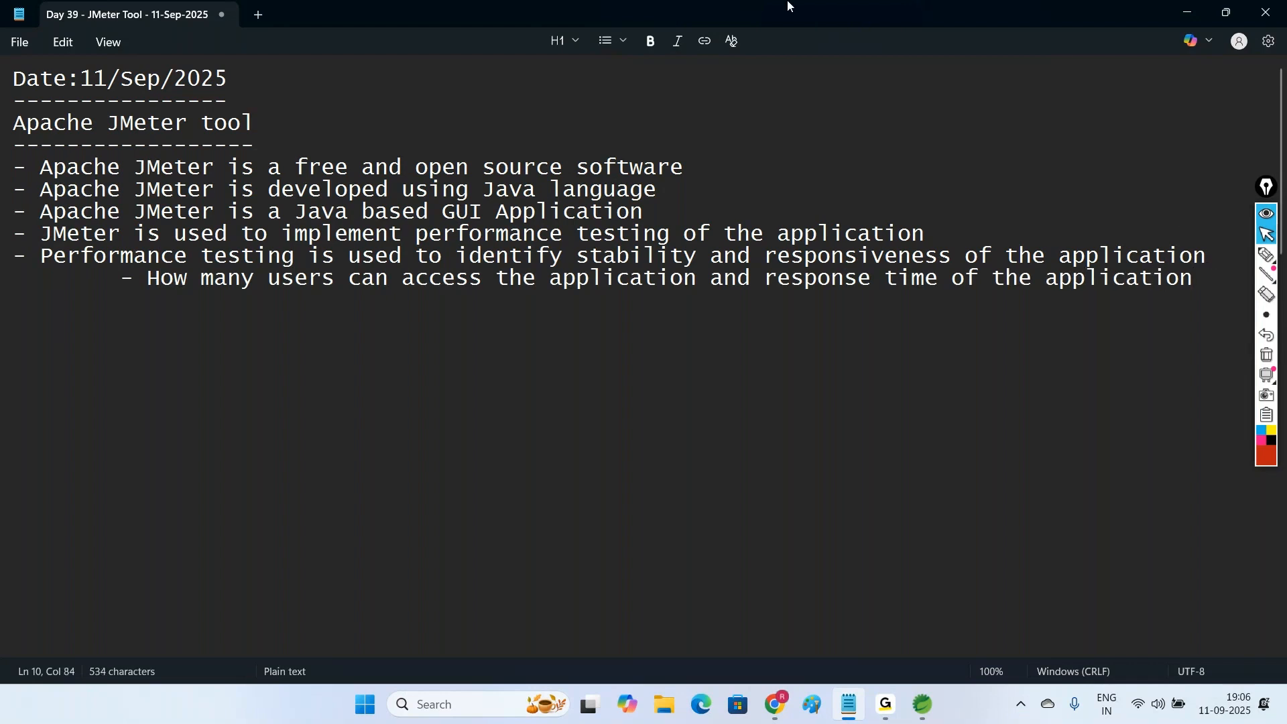
# Step: Review the notes on JMeter and performance testing by highlighting their key phrases on stability, responsiveness and response time
pyautogui.click(963, 35)
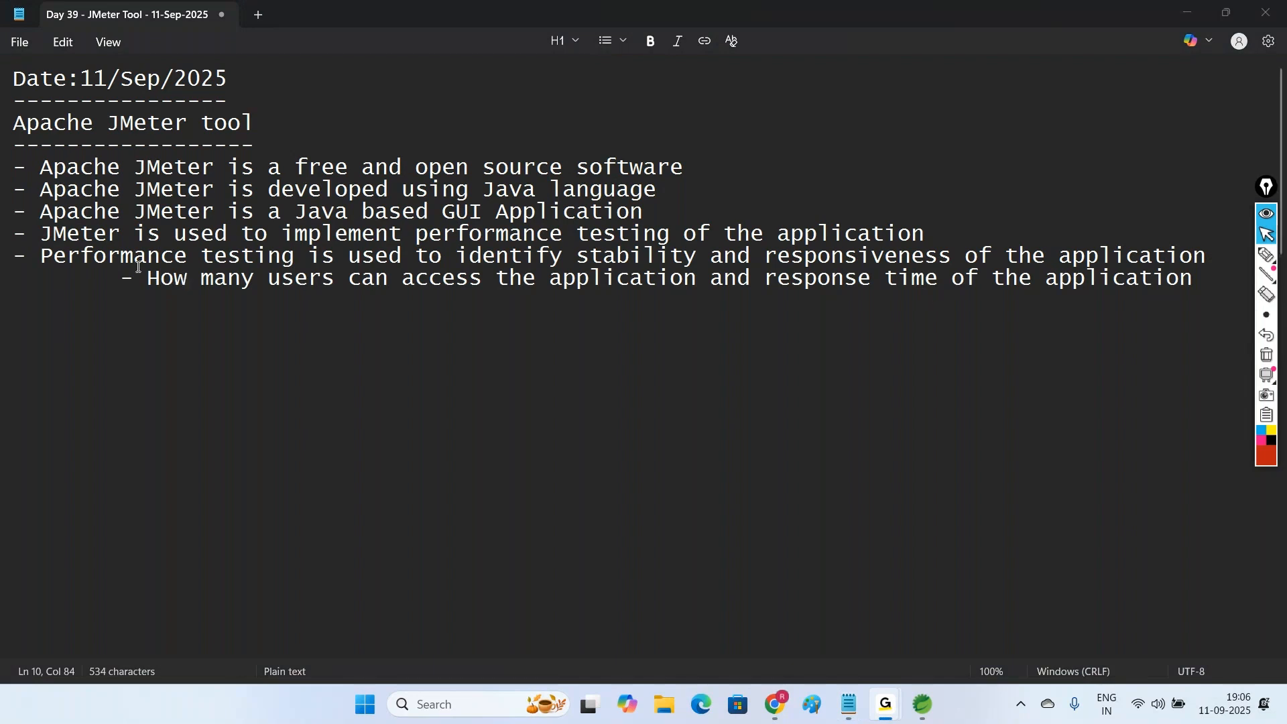
pyautogui.moveTo(64, 231); pyautogui.dragTo(109, 231)
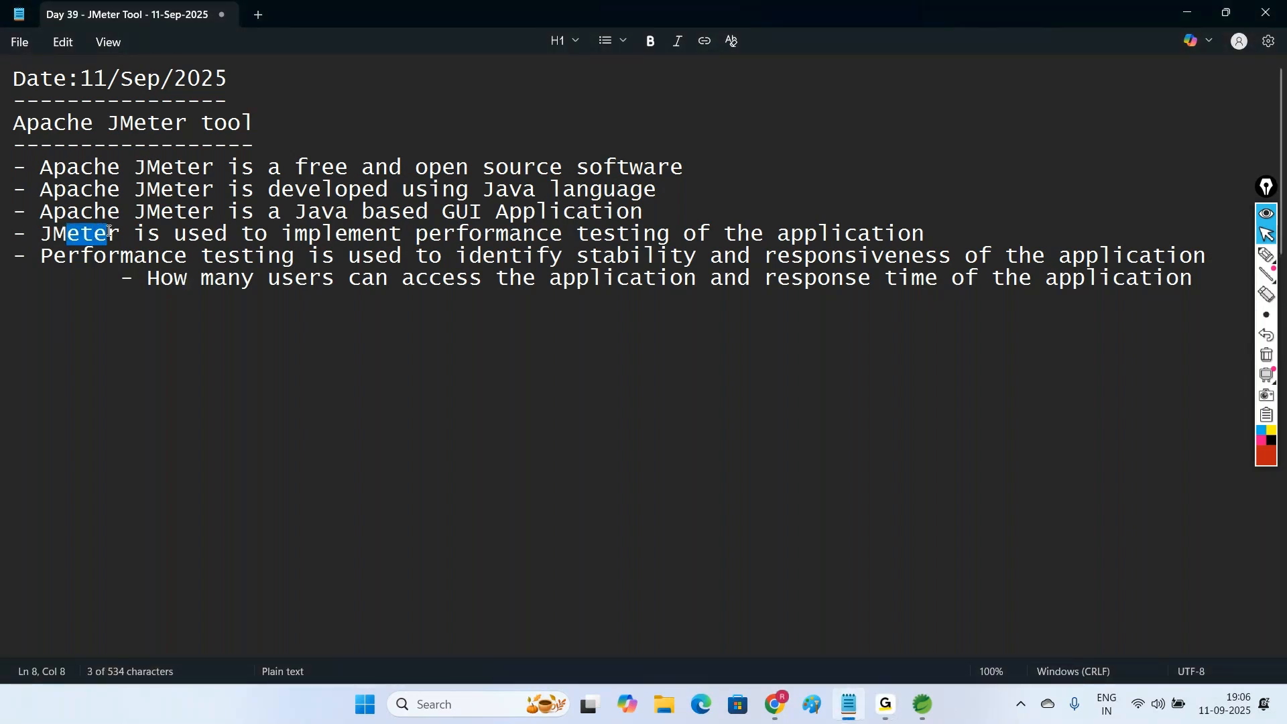
pyautogui.click(251, 336)
pyautogui.moveTo(415, 233); pyautogui.dragTo(673, 233)
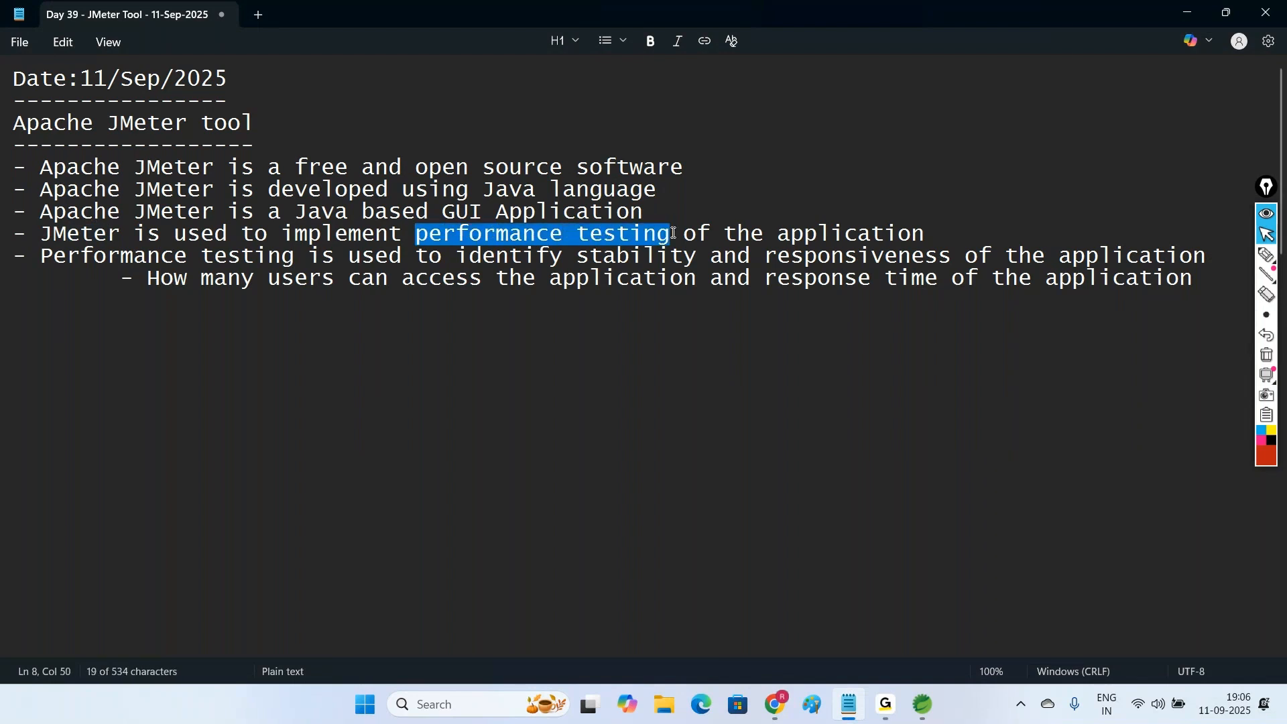
pyautogui.click(504, 314)
pyautogui.moveTo(119, 256); pyautogui.dragTo(231, 257)
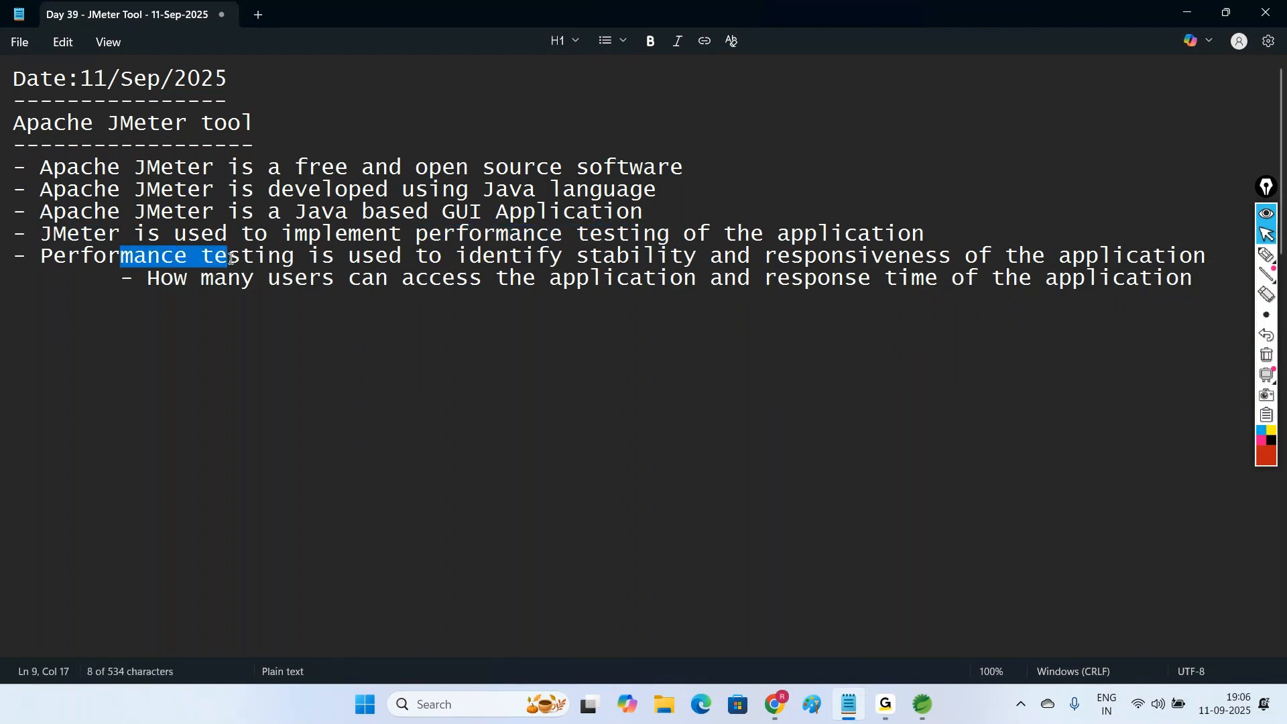
pyautogui.moveTo(469, 257); pyautogui.dragTo(993, 278)
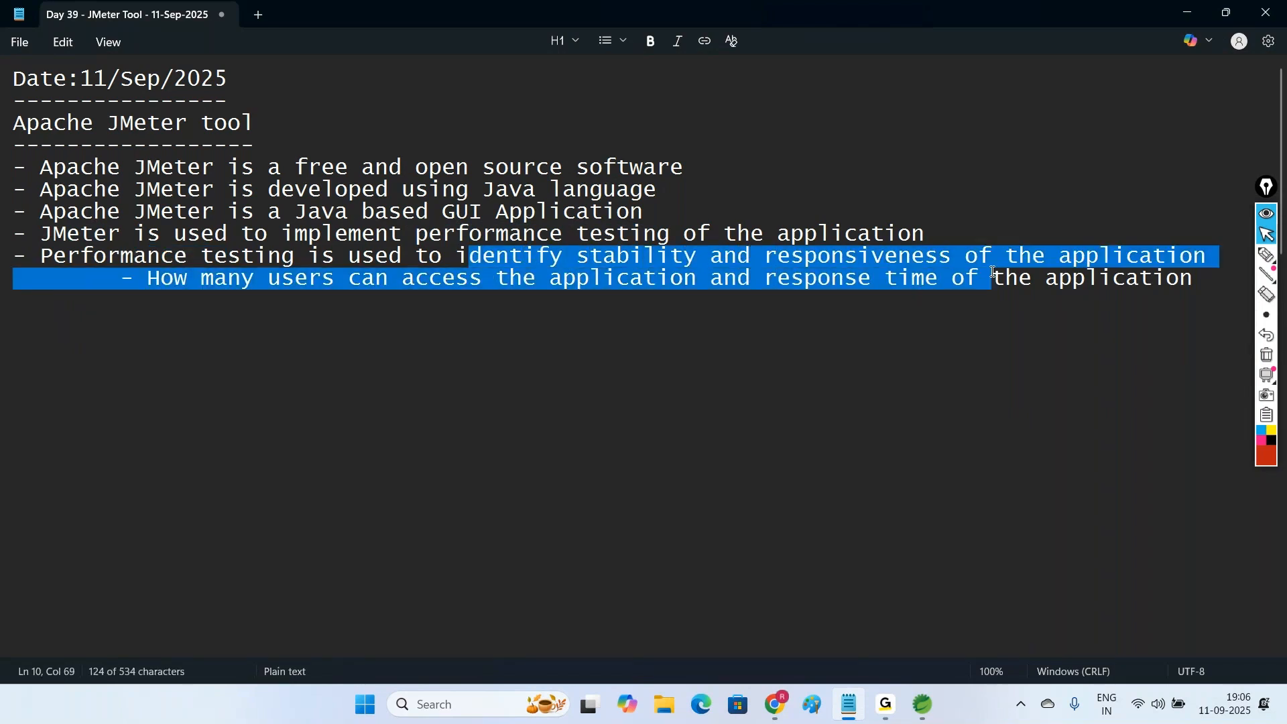
pyautogui.click(864, 335)
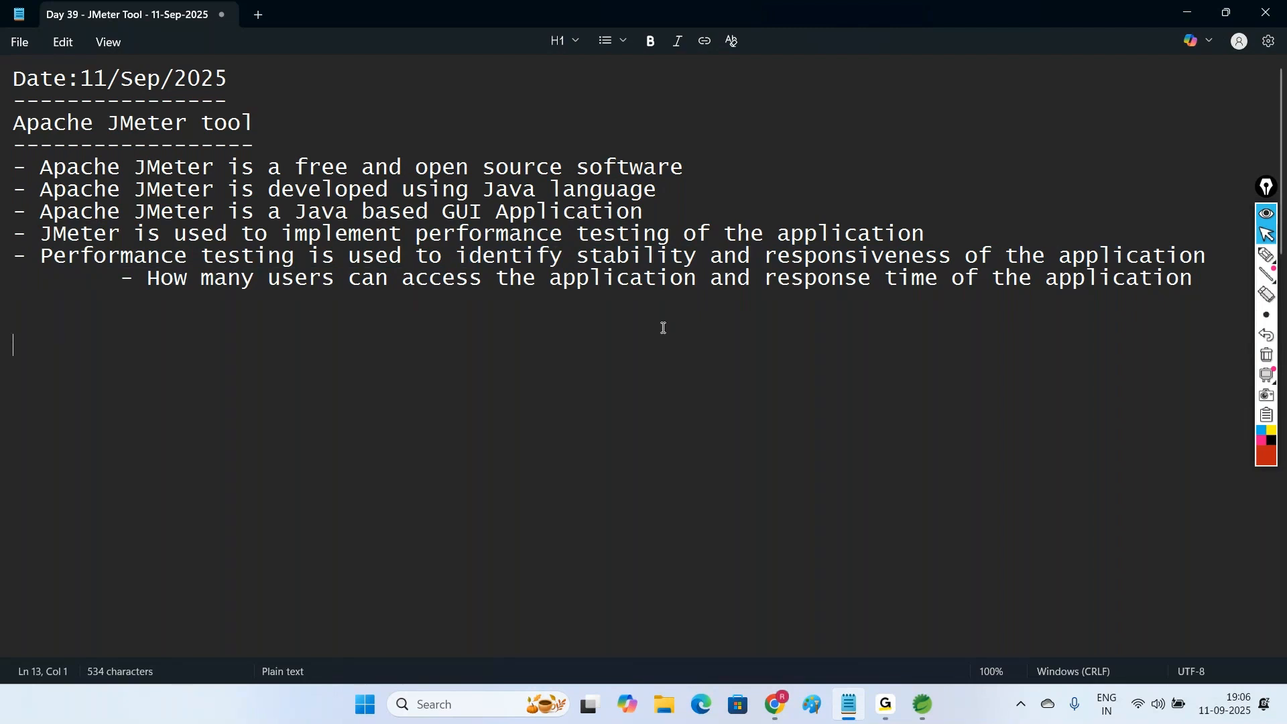
# Step: After one blank line, add a new note reading "- Using JMeter we can identify the following"
pyautogui.click(44, 324)
pyautogui.write('-')
pyautogui.press('BackSpace')
pyautogui.write('Using JMeter ')
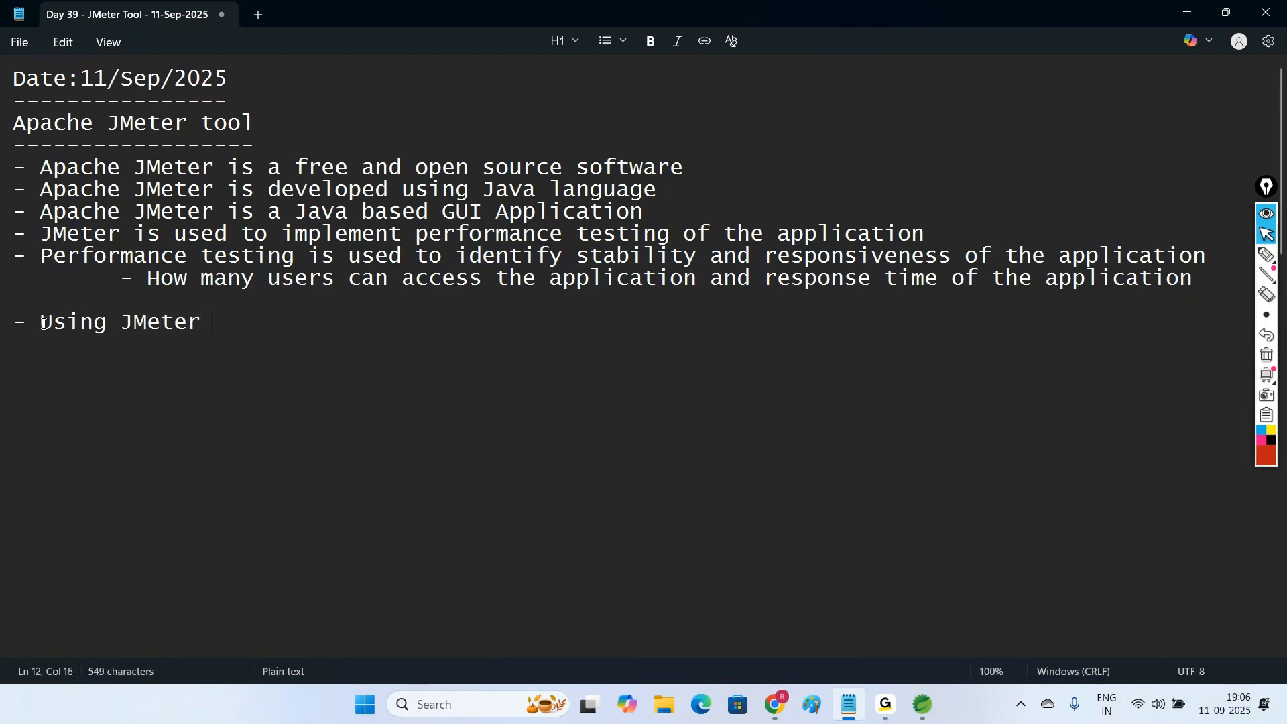
pyautogui.write('we ca')
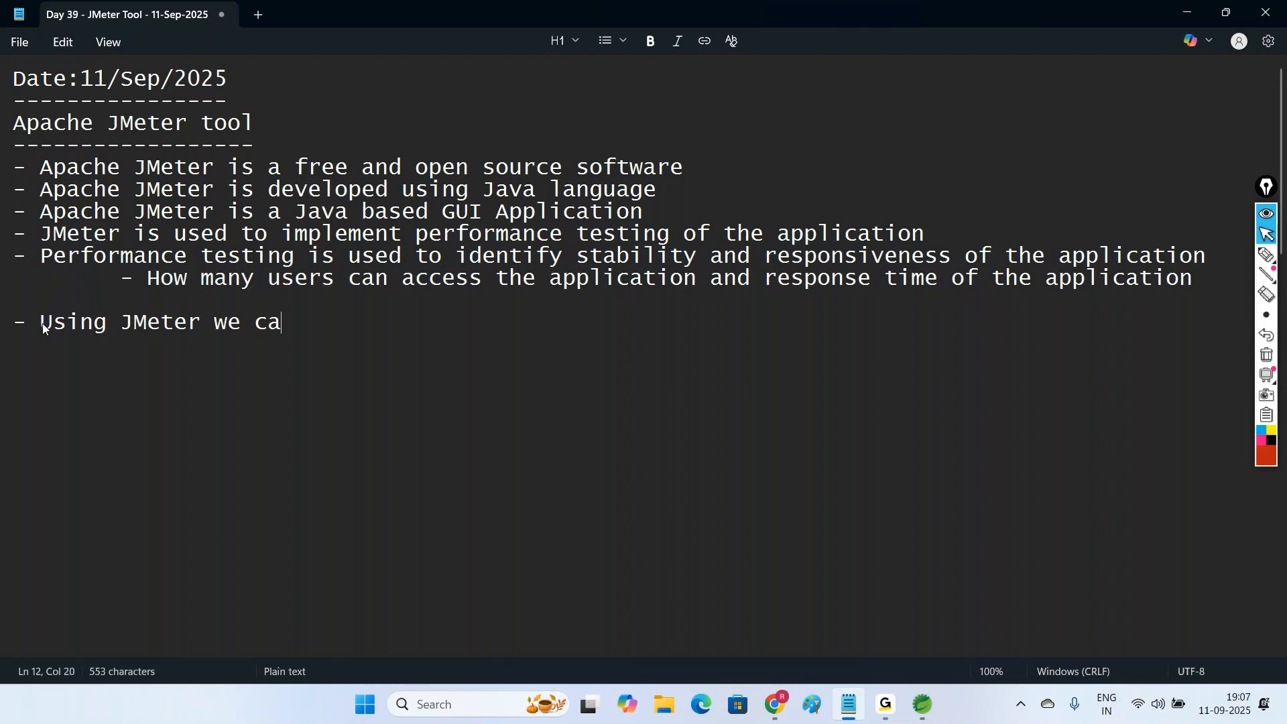
pyautogui.write('n identify ')
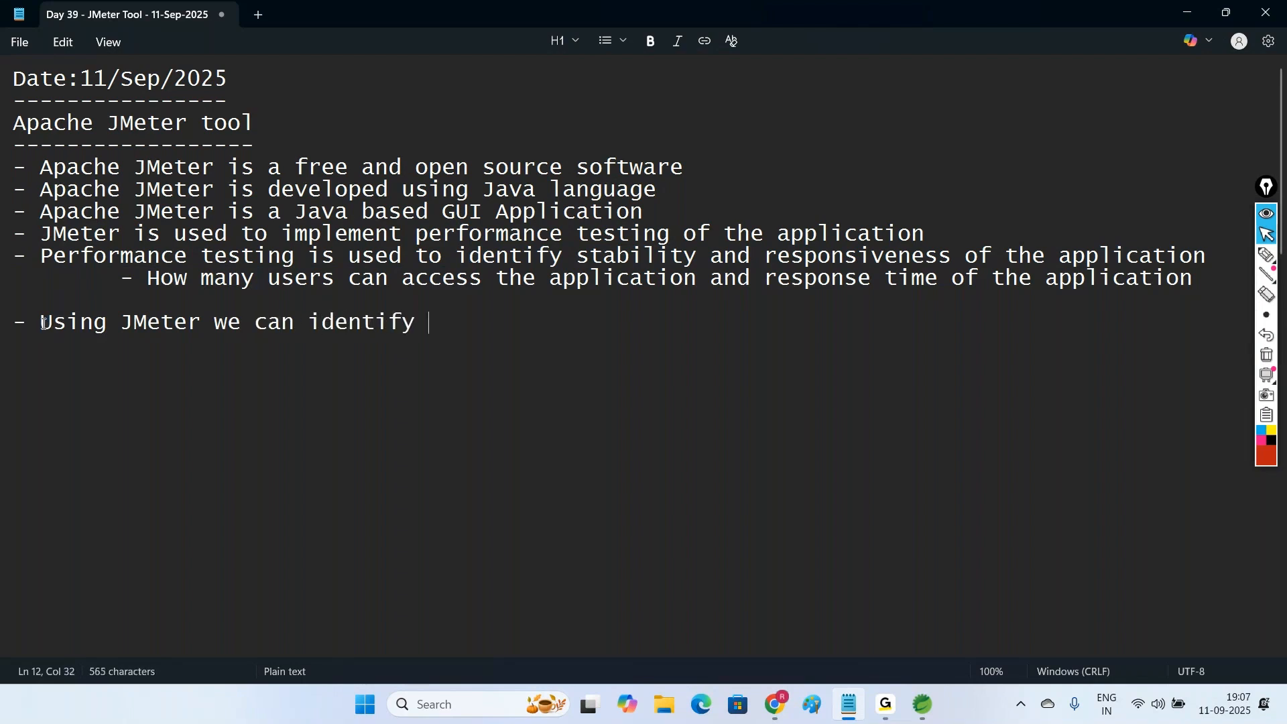
pyautogui.write('the following')
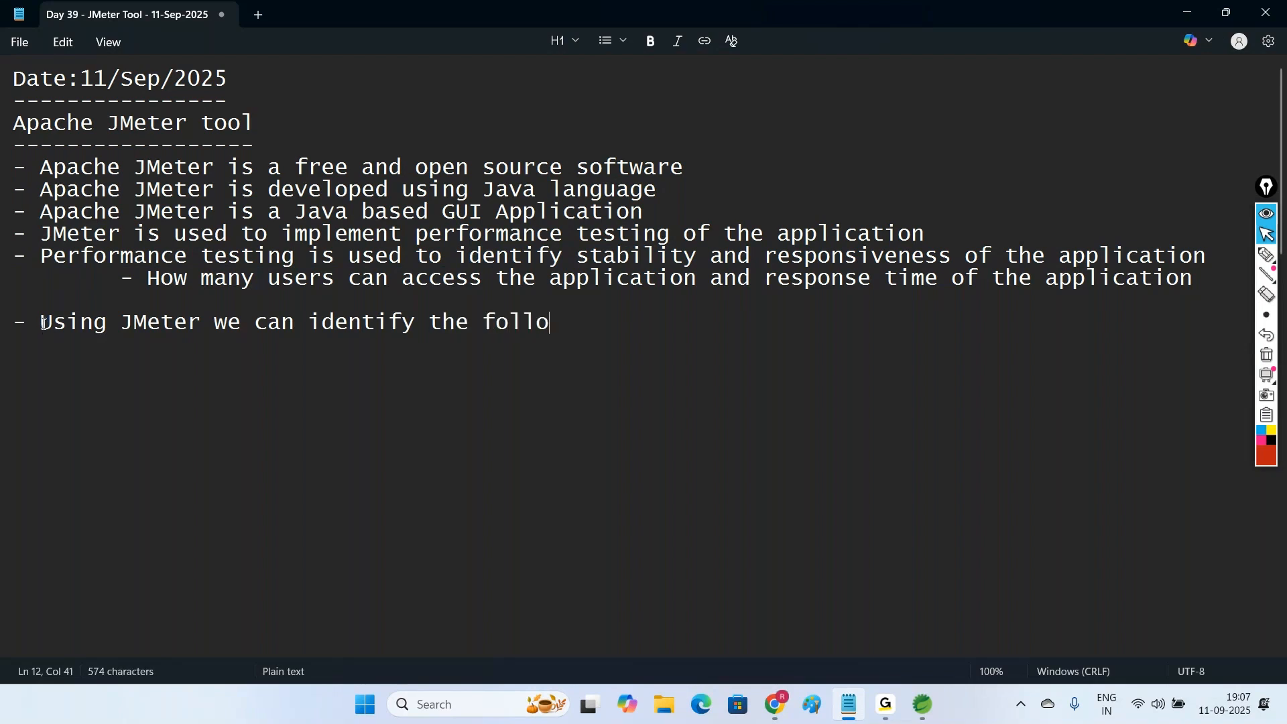
# Step: Add an indented first item under the "identify the following" note reading "- Application Stability"
pyautogui.press('Return')
pyautogui.press('Tab')
pyautogui.write('- App')
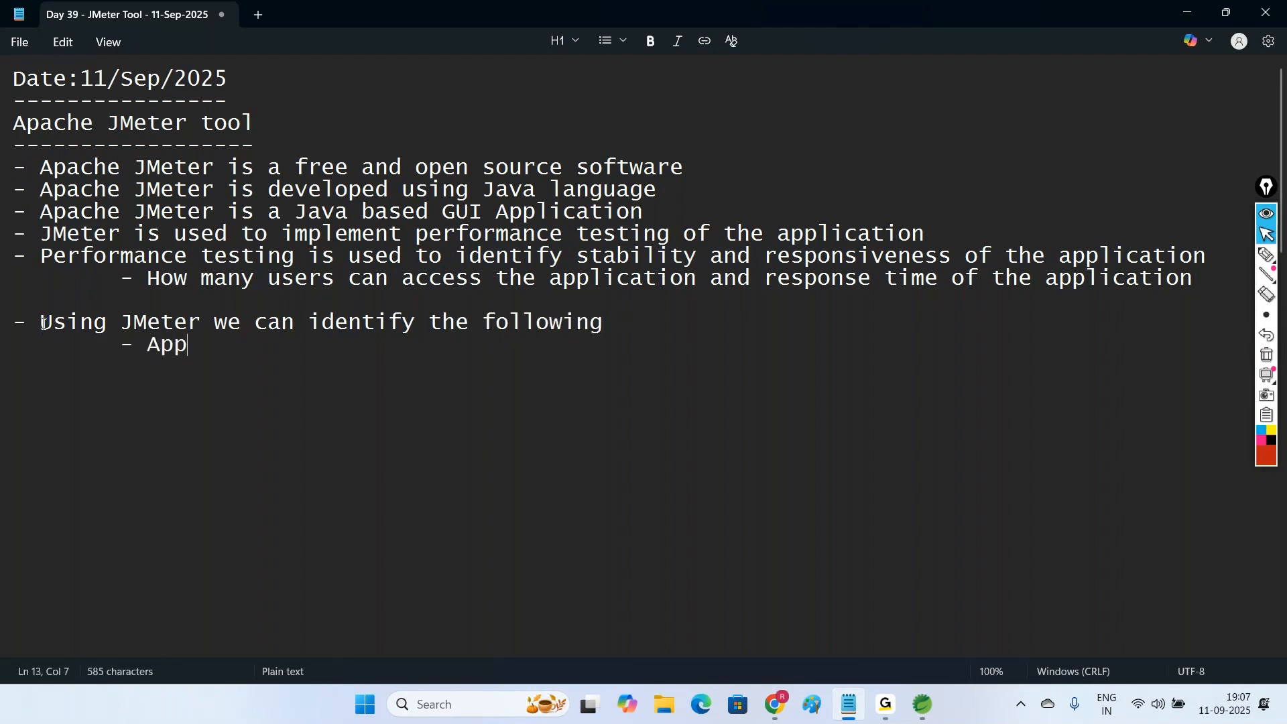
pyautogui.write('lication Sta')
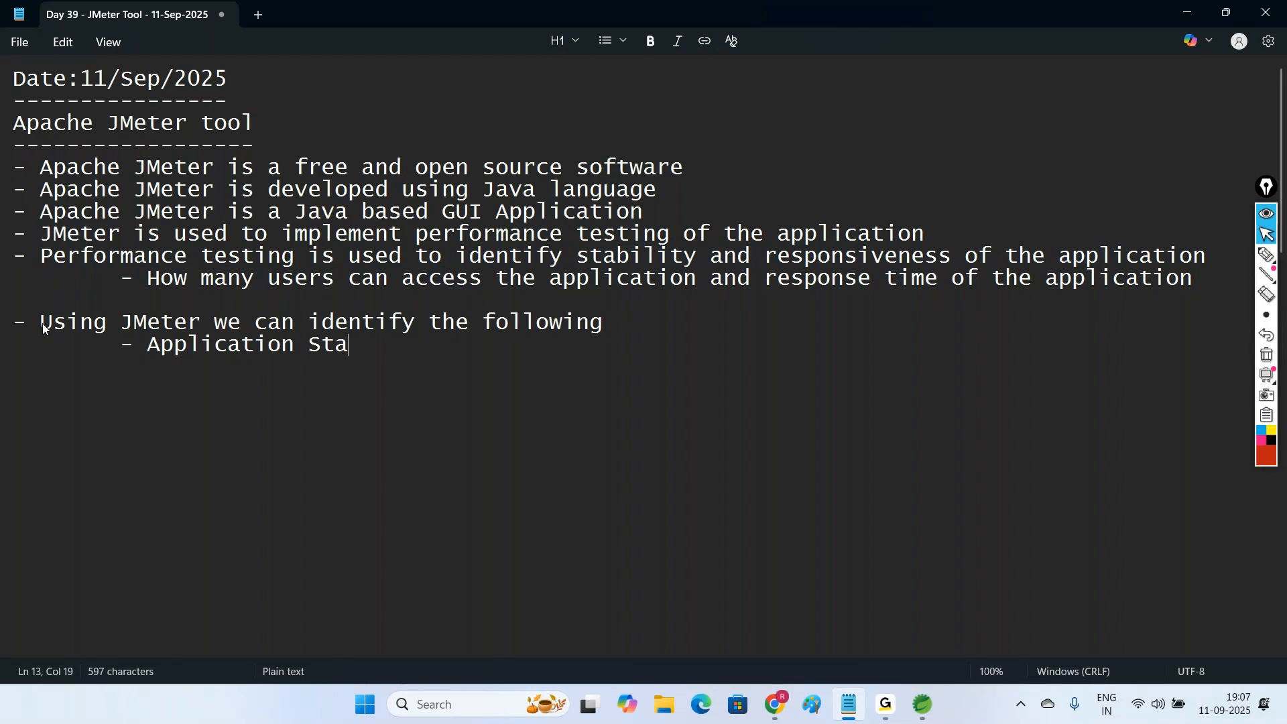
pyautogui.write('bility')
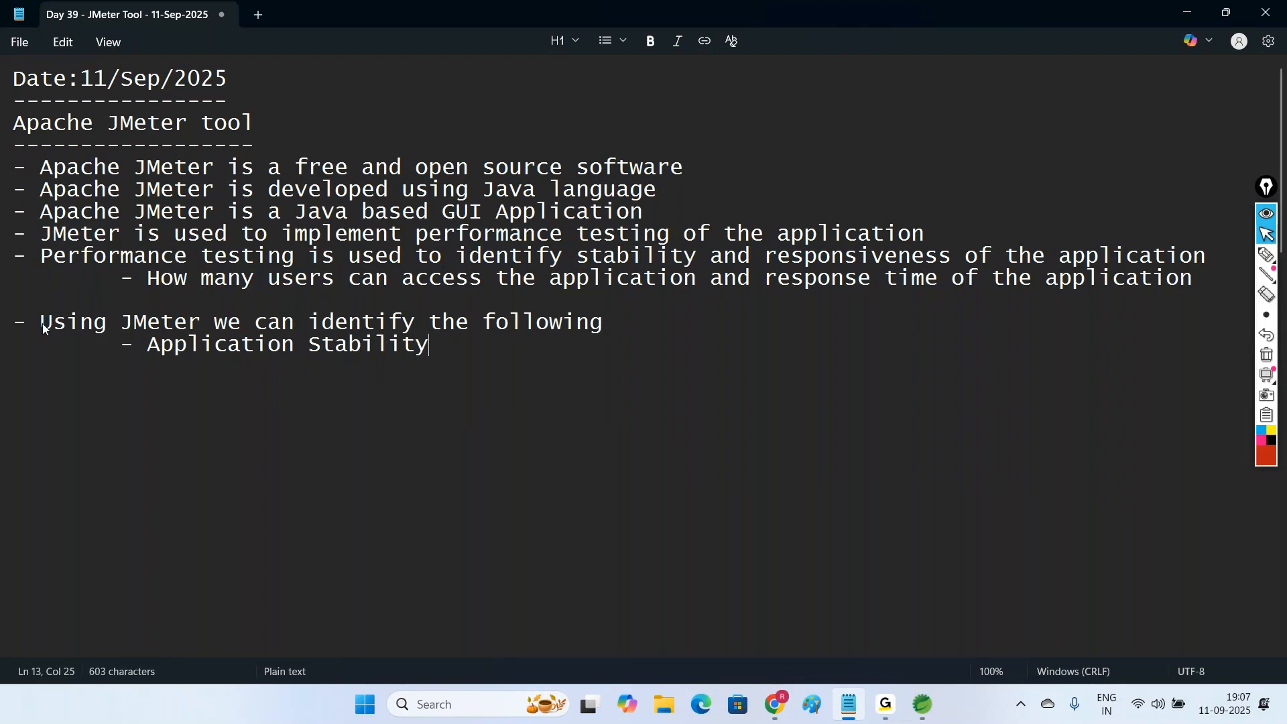
# Step: Add a second indented item on the next line reading "- Average response time"
pyautogui.press('Return')
pyautogui.press('Tab')
pyautogui.write('- Average ')
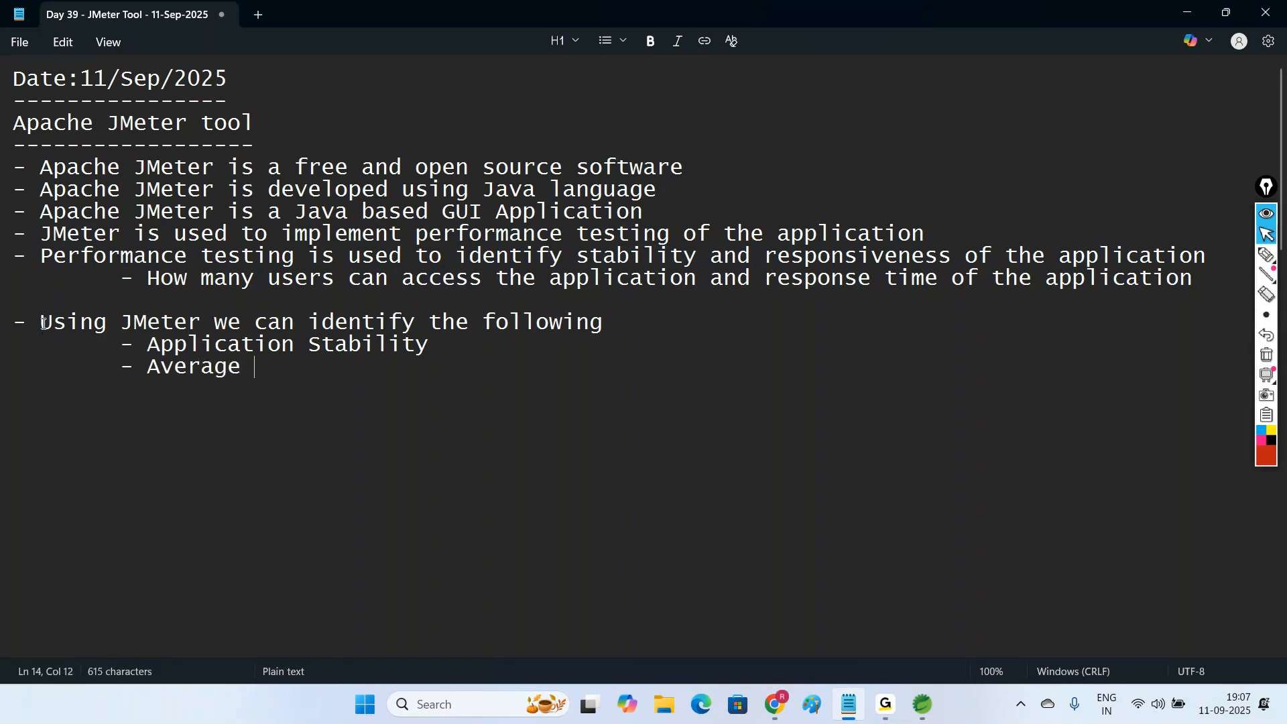
pyautogui.write('response ')
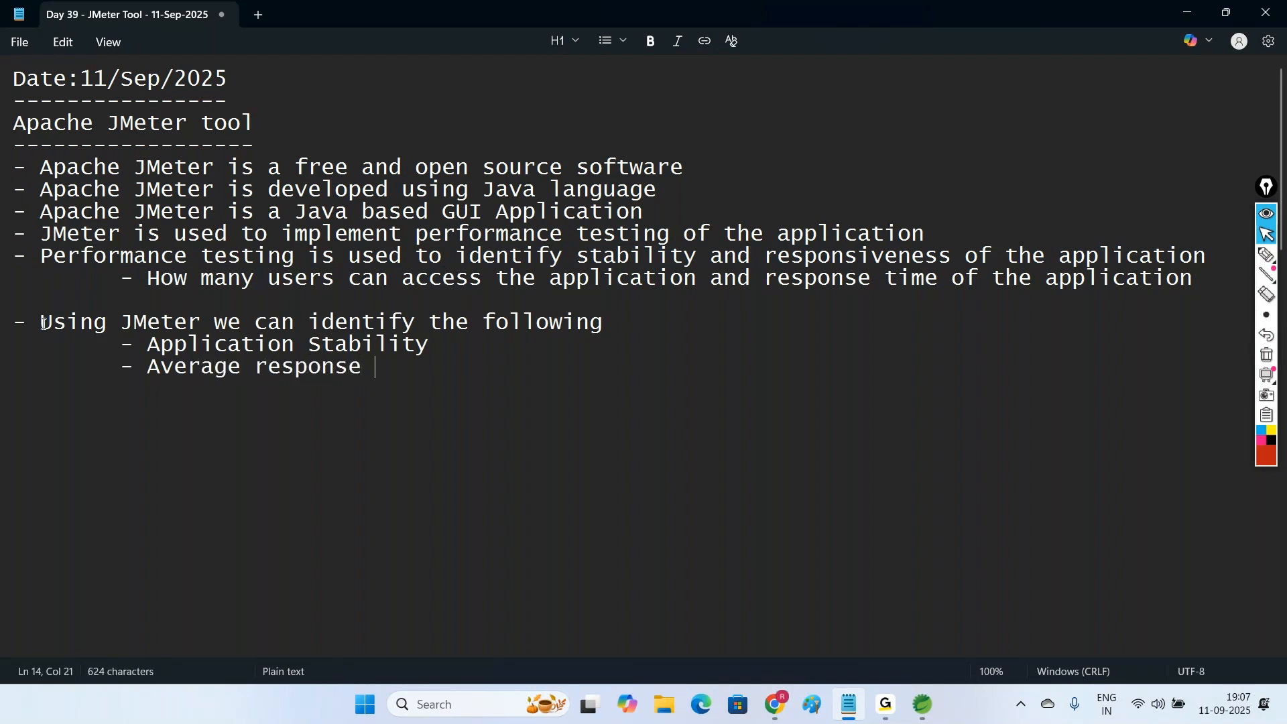
pyautogui.write('time')
# Step: Add a third indented item reading "- Bottleneck (failure point)" and leave blank space below it
pyautogui.press('Return')
pyautogui.press('Tab')
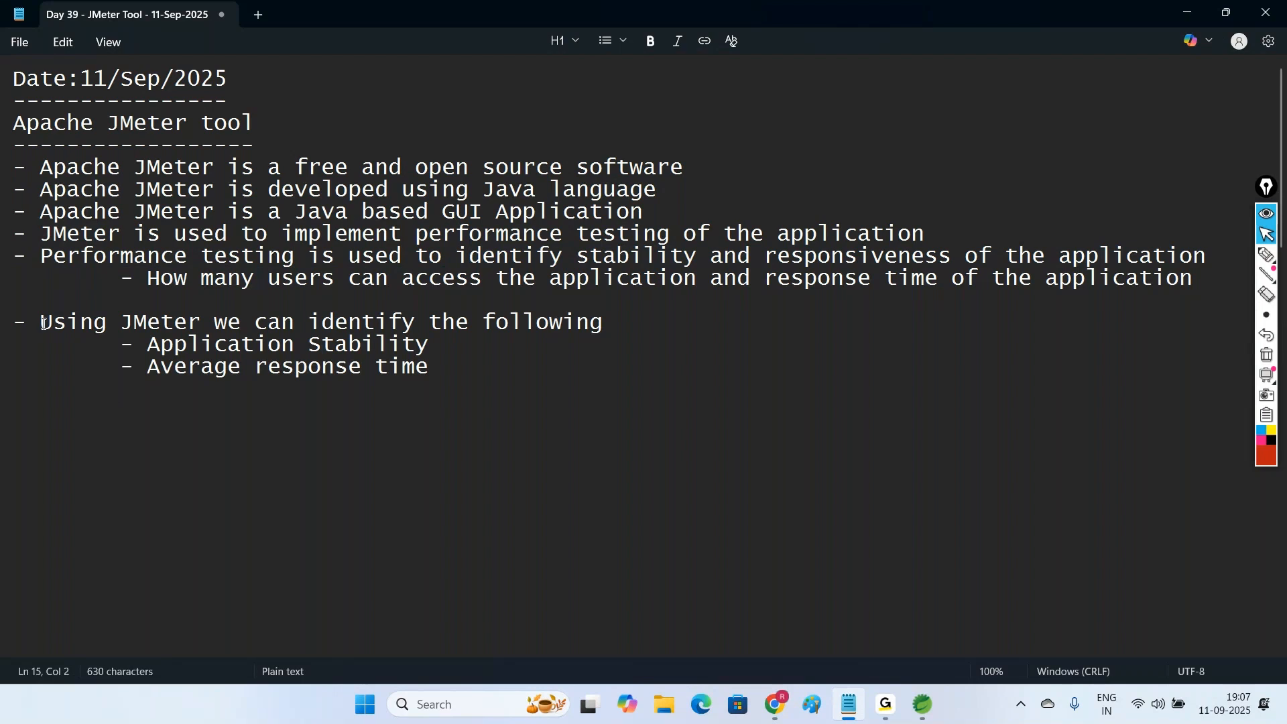
pyautogui.write('- ')
pyautogui.write('Bottle')
pyautogui.write('nec')
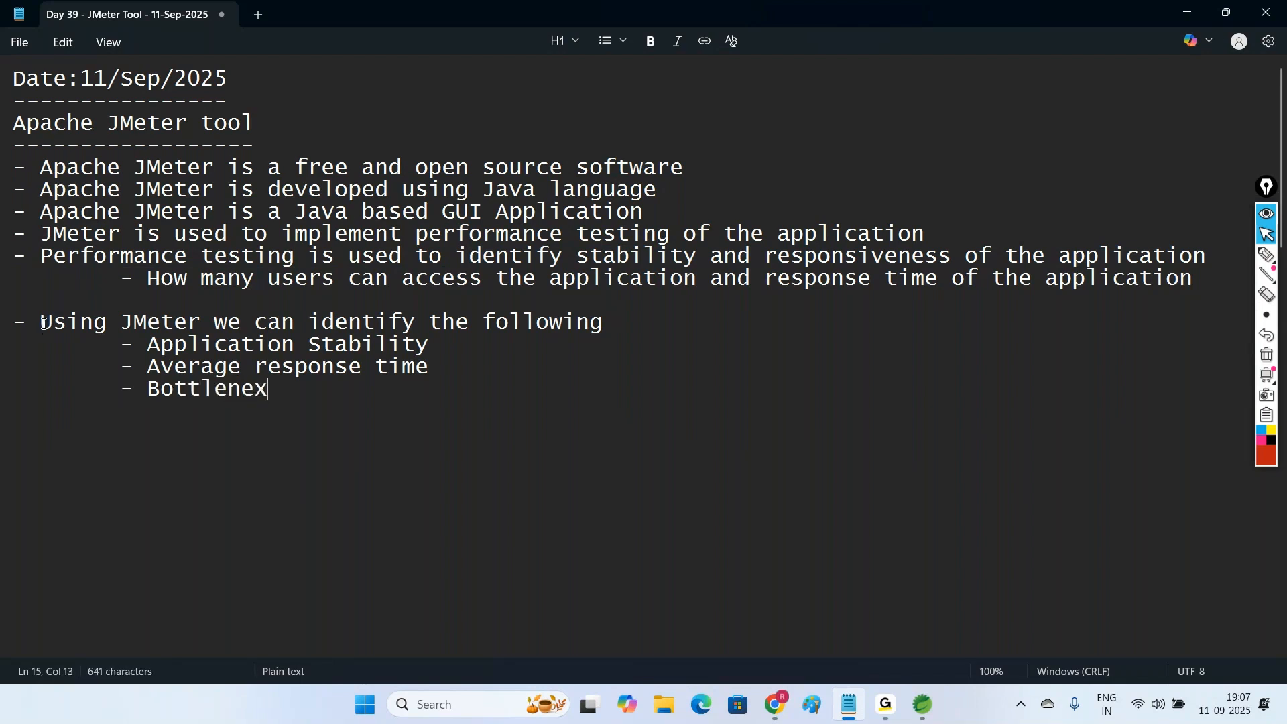
pyautogui.write('k (failure poi')
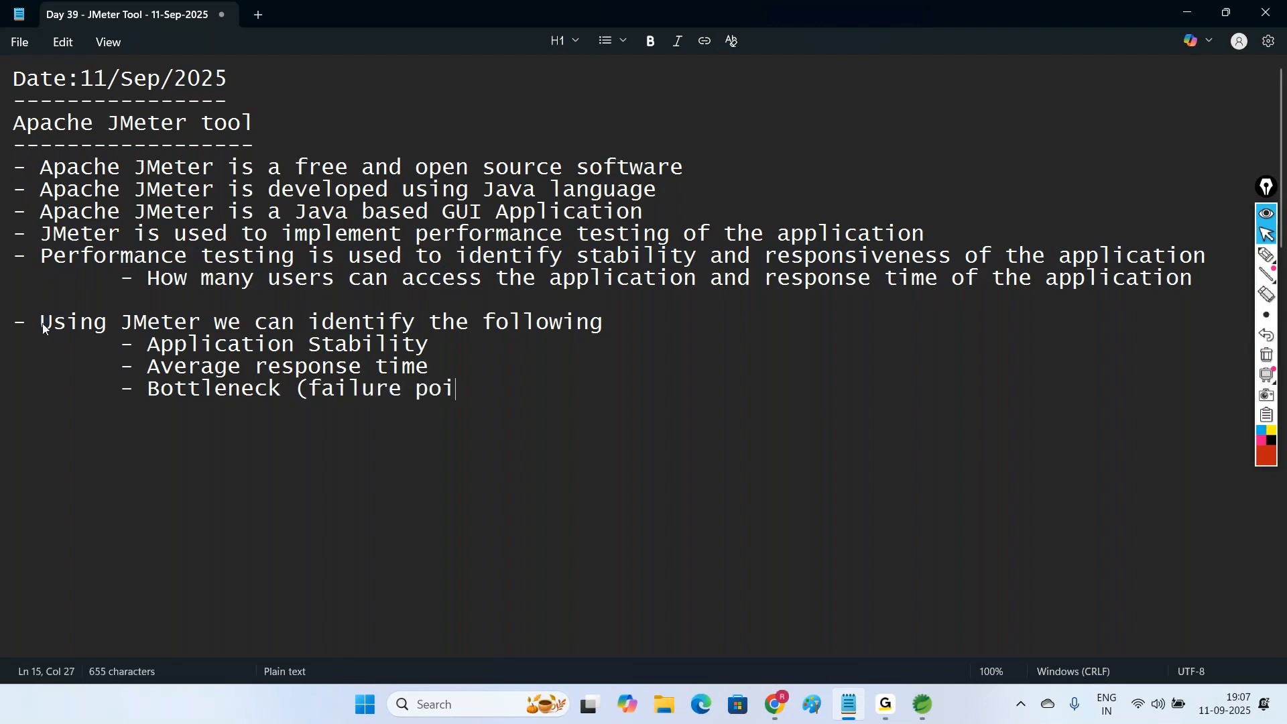
pyautogui.write('nt)')
pyautogui.press('Return')
pyautogui.press('Return')
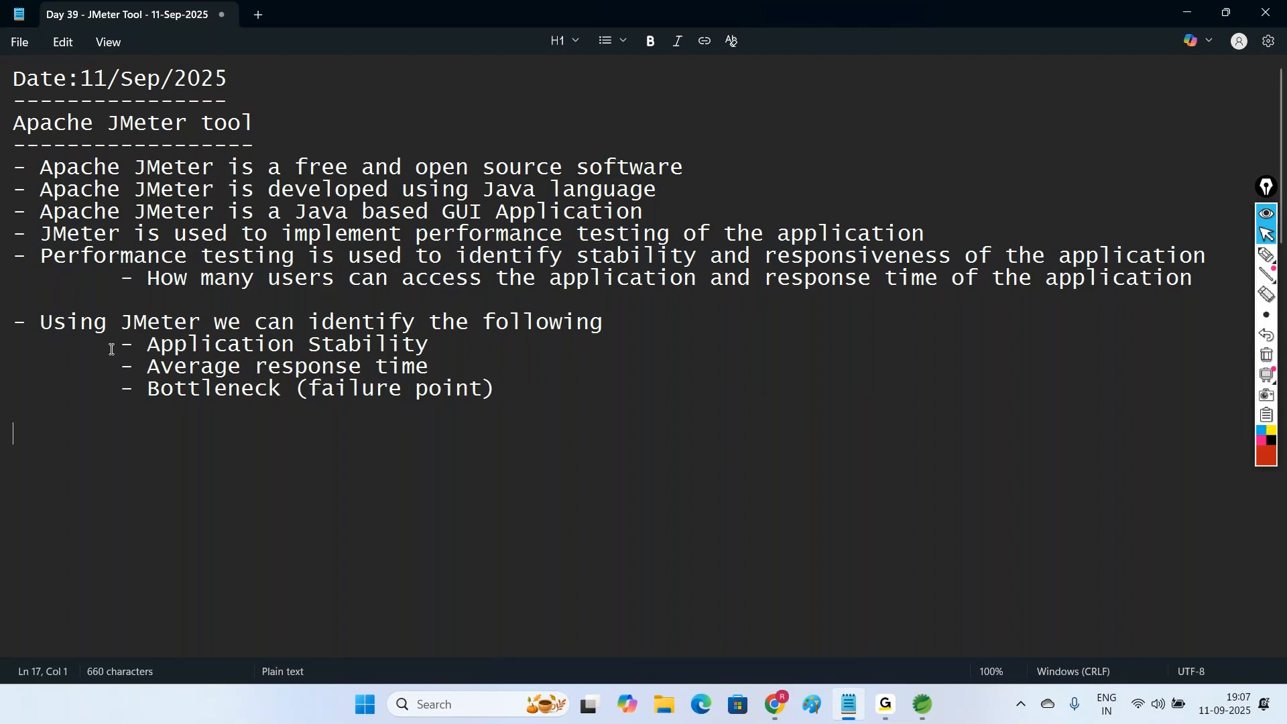
# Step: Two blank lines below the Bottleneck item, begin a new note reading "- Using JMeter we can create Virtual users"
pyautogui.moveTo(119, 323); pyautogui.dragTo(187, 321)
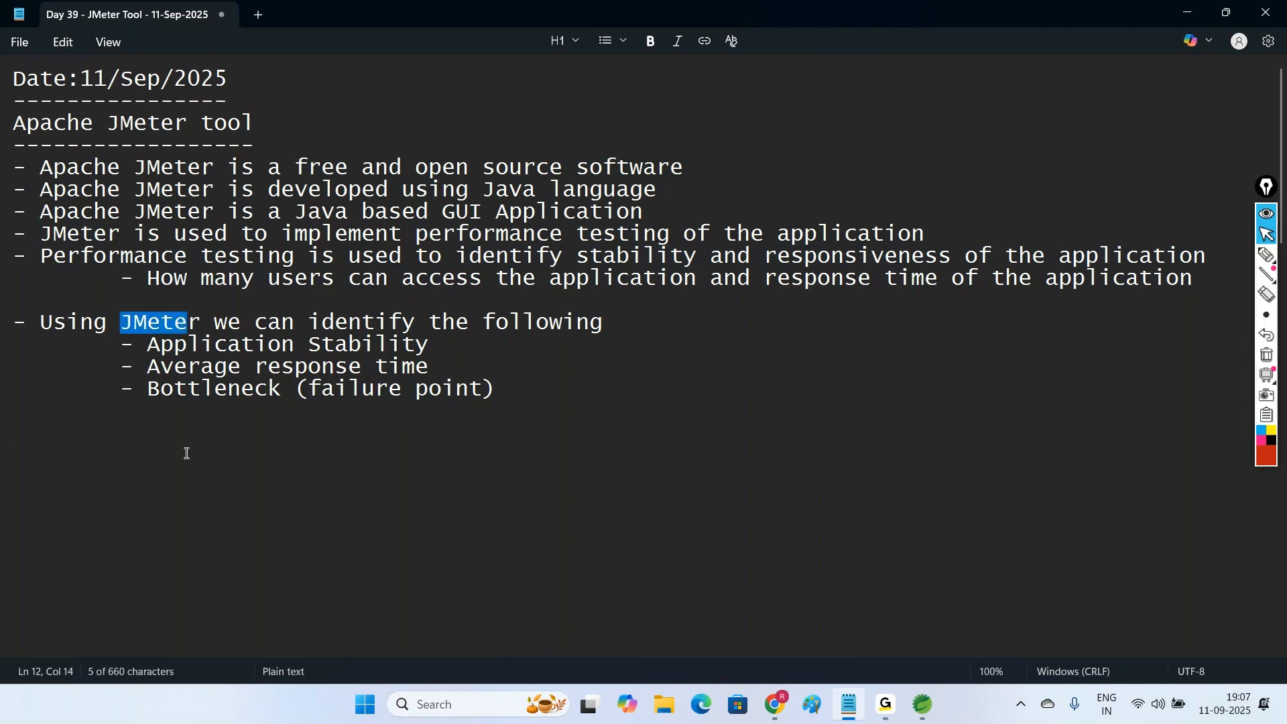
pyautogui.click(39, 453)
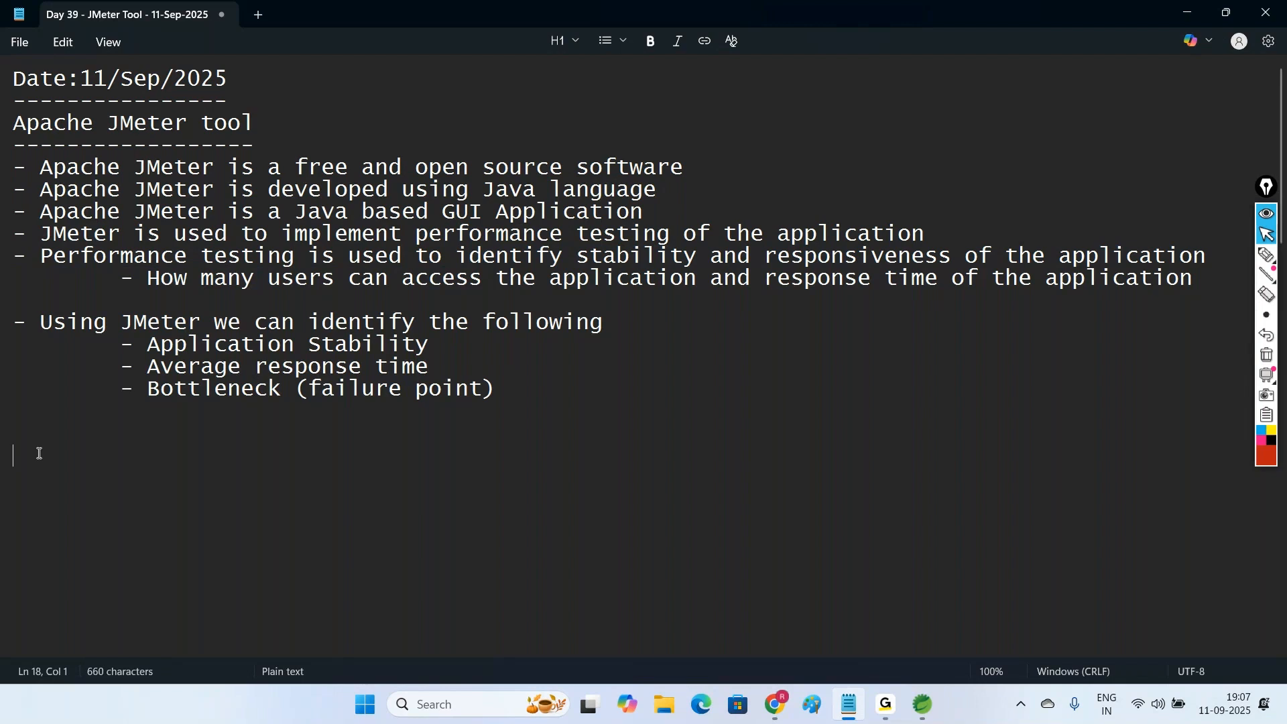
pyautogui.write('-')
pyautogui.write('Using J')
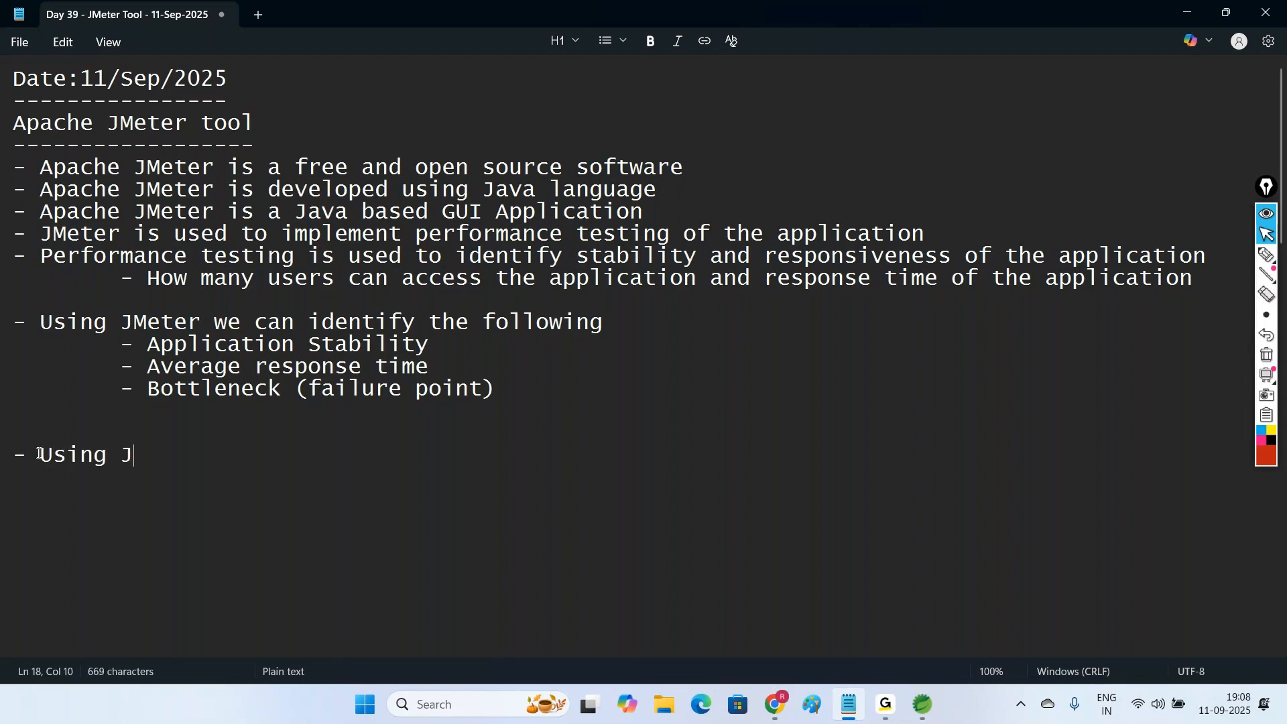
pyautogui.write('Meter we can')
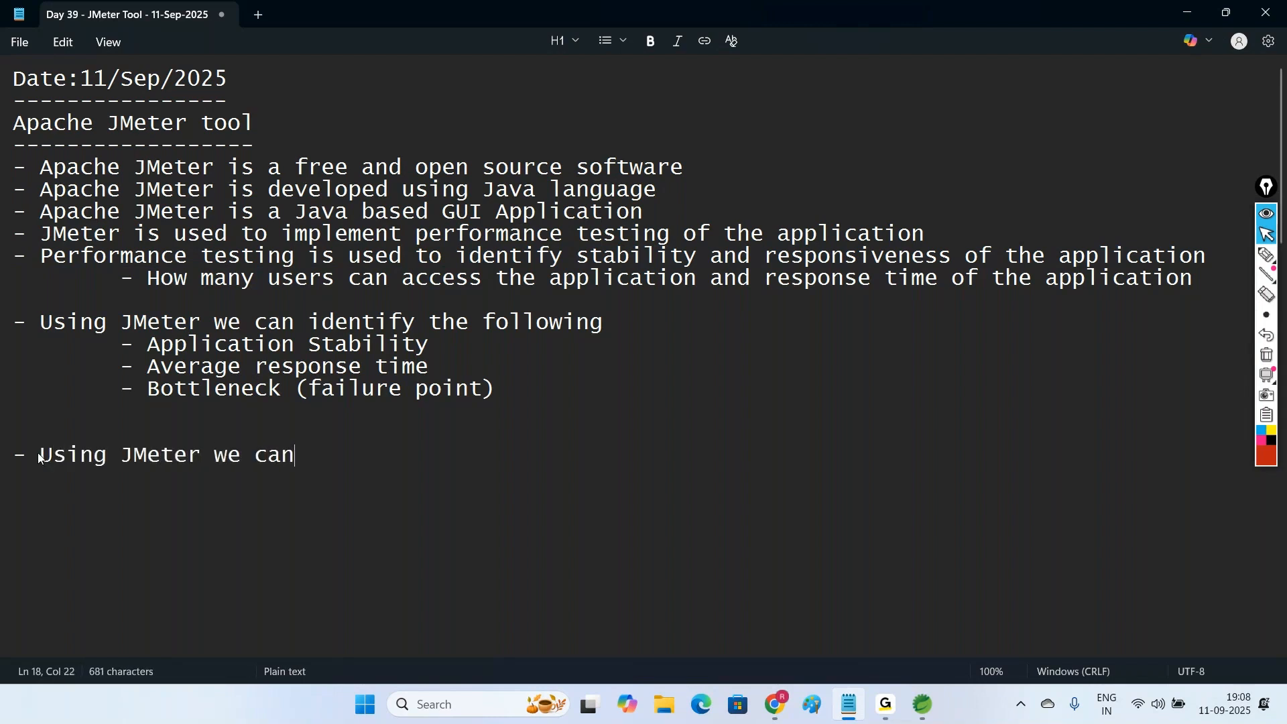
pyautogui.write(' cer')
pyautogui.press('BackSpace')
pyautogui.press('BackSpace')
pyautogui.write('reate Virual ')
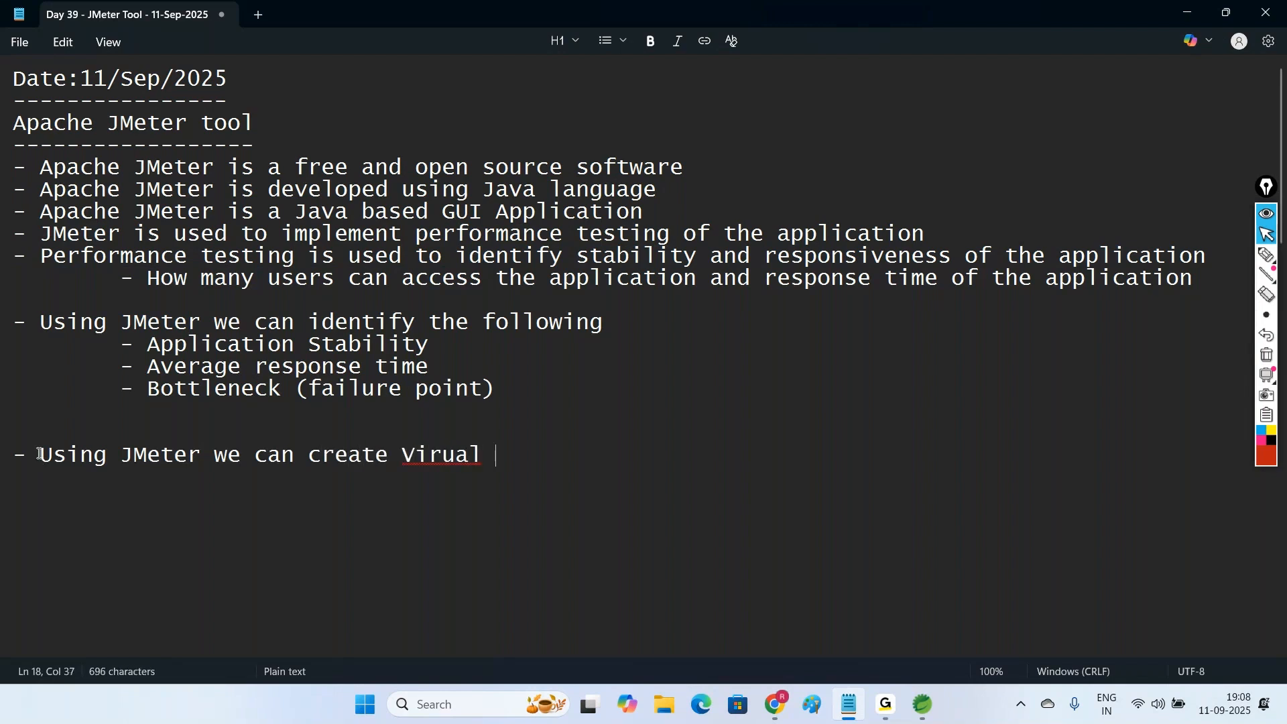
pyautogui.write('u')
pyautogui.press('BackSpace')
pyautogui.press('BackSpace')
pyautogui.press('BackSpace')
pyautogui.press('BackSpace')
pyautogui.press('BackSpace')
pyautogui.write('tual user')
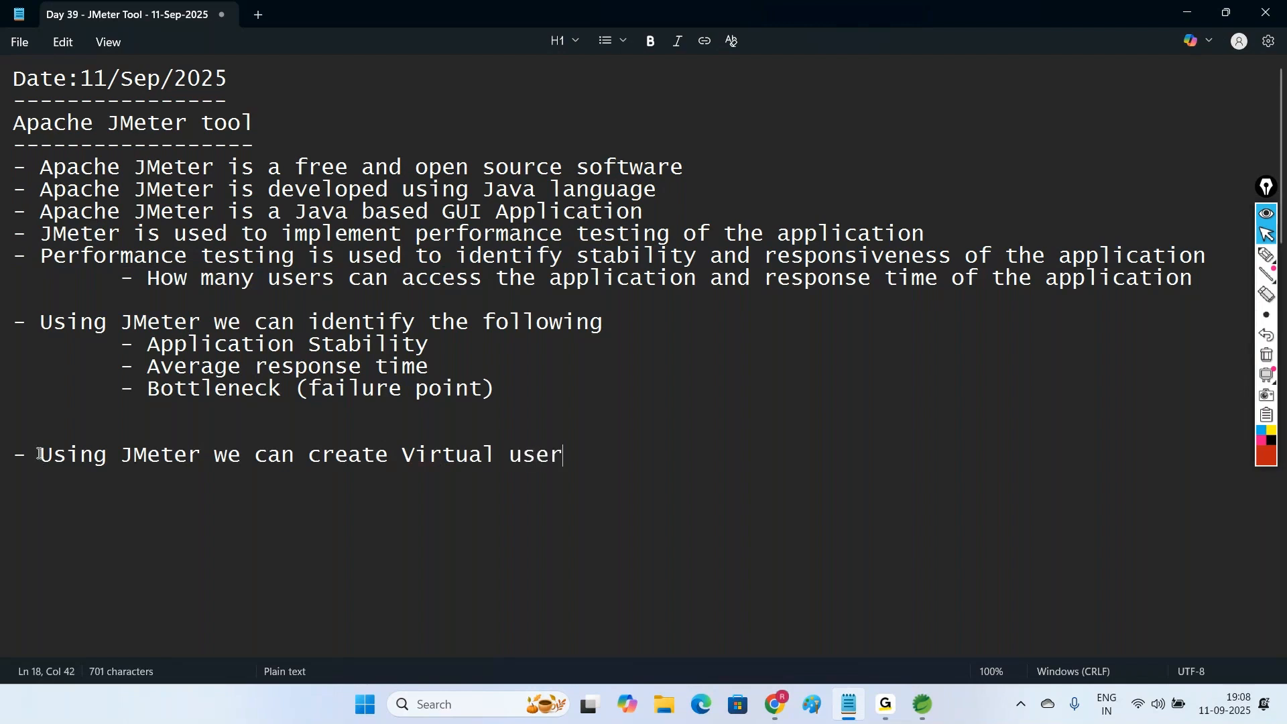
# Step: Continue the virtual users note with "and we can do performance testing of the" and, on an aligned second line, "application with different work loads"
pyautogui.write('s and we')
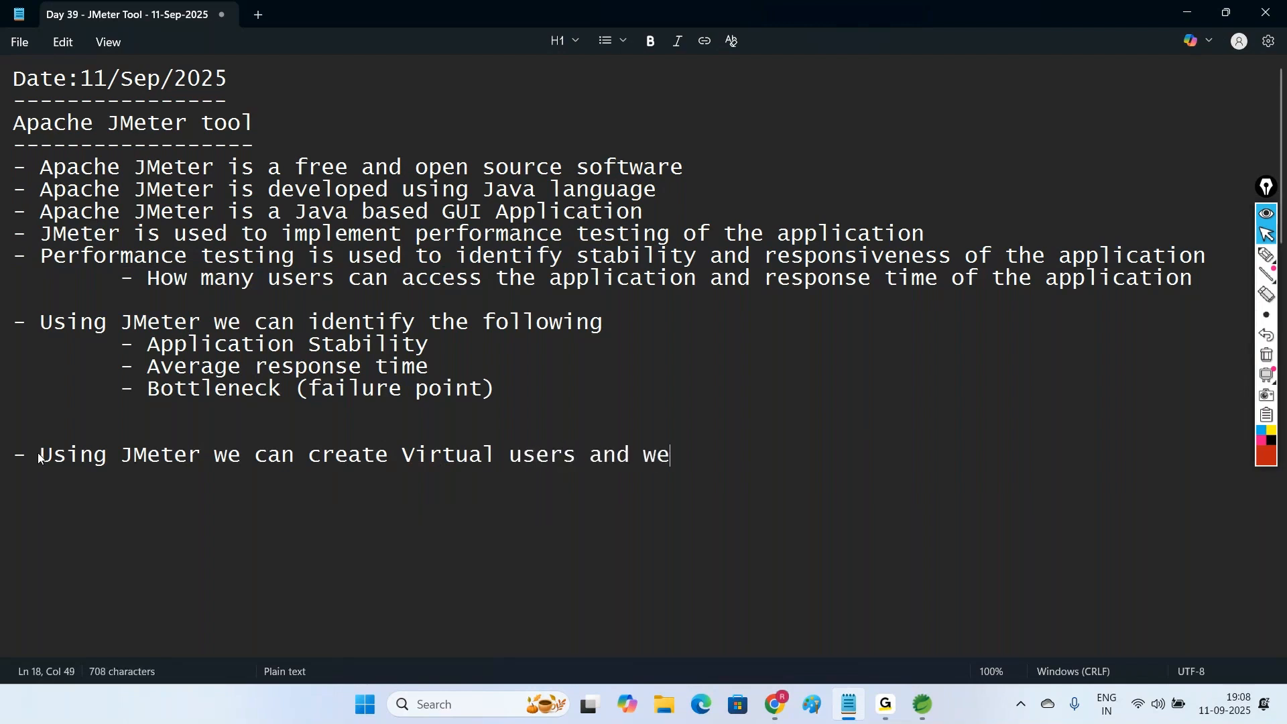
pyautogui.write(' can do per')
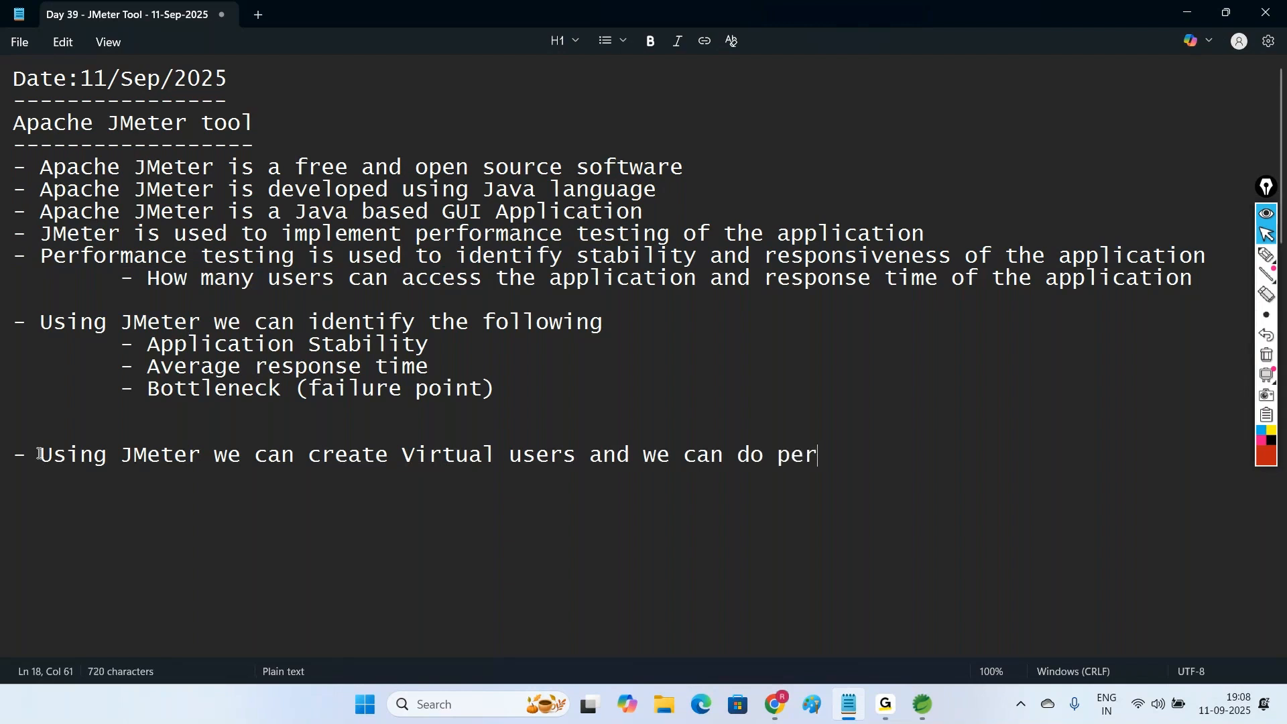
pyautogui.write('formance ')
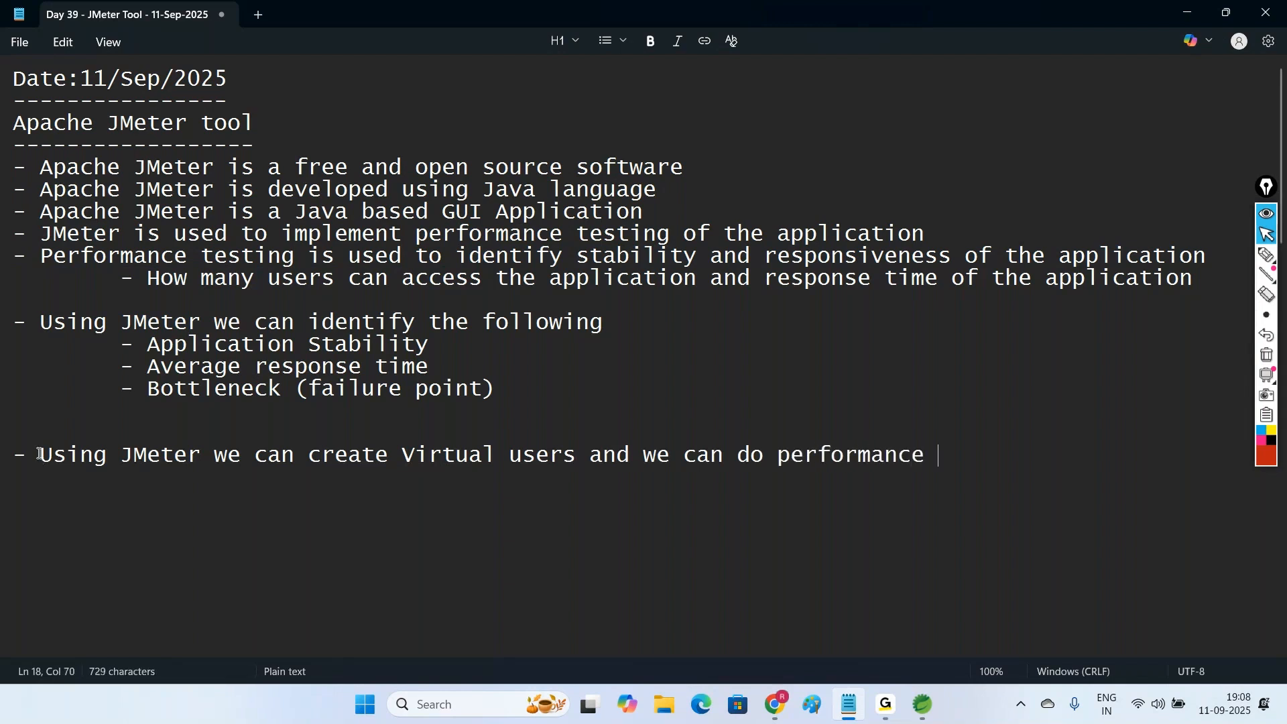
pyautogui.write('testing of the')
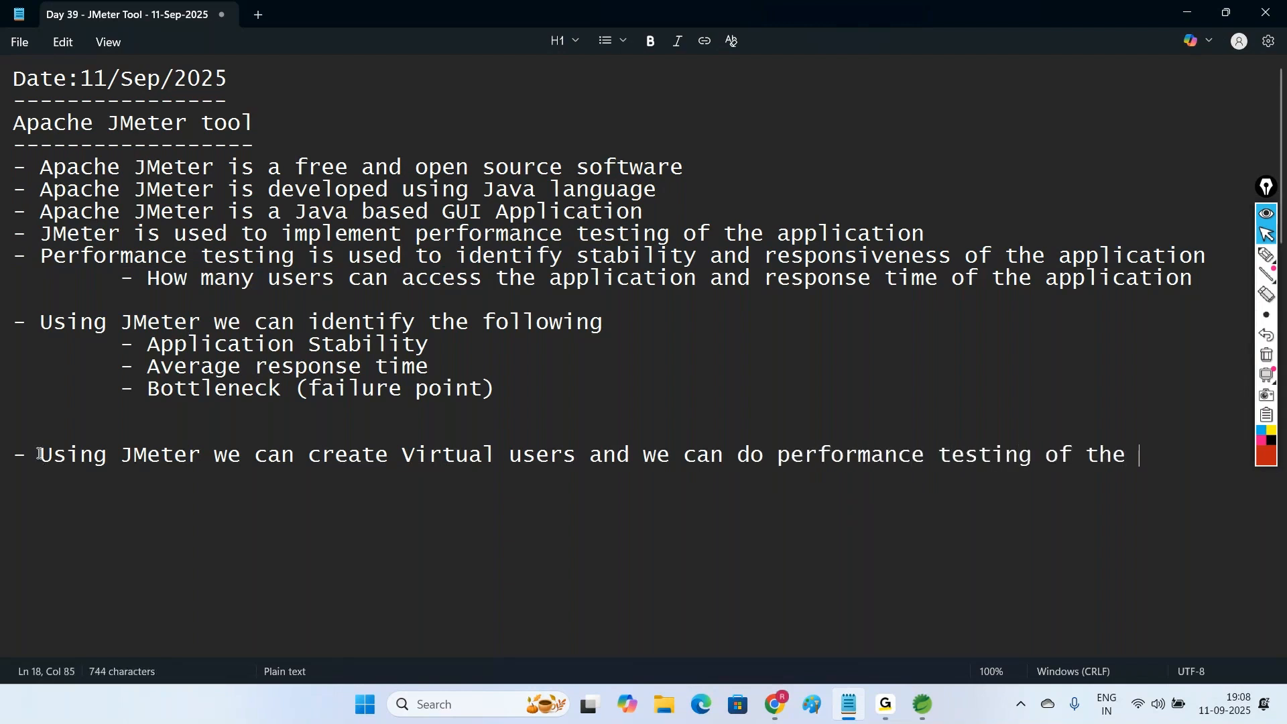
pyautogui.press('Return')
pyautogui.write('app')
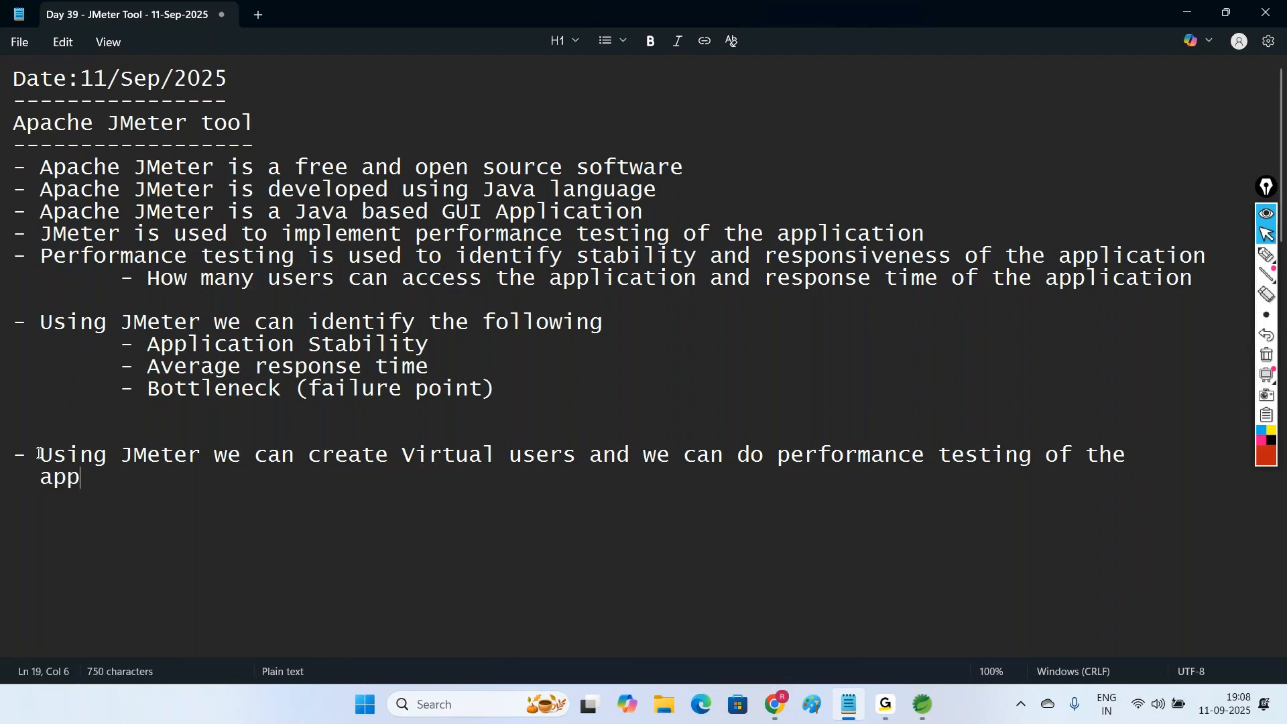
pyautogui.write('lications')
pyautogui.press('BackSpace')
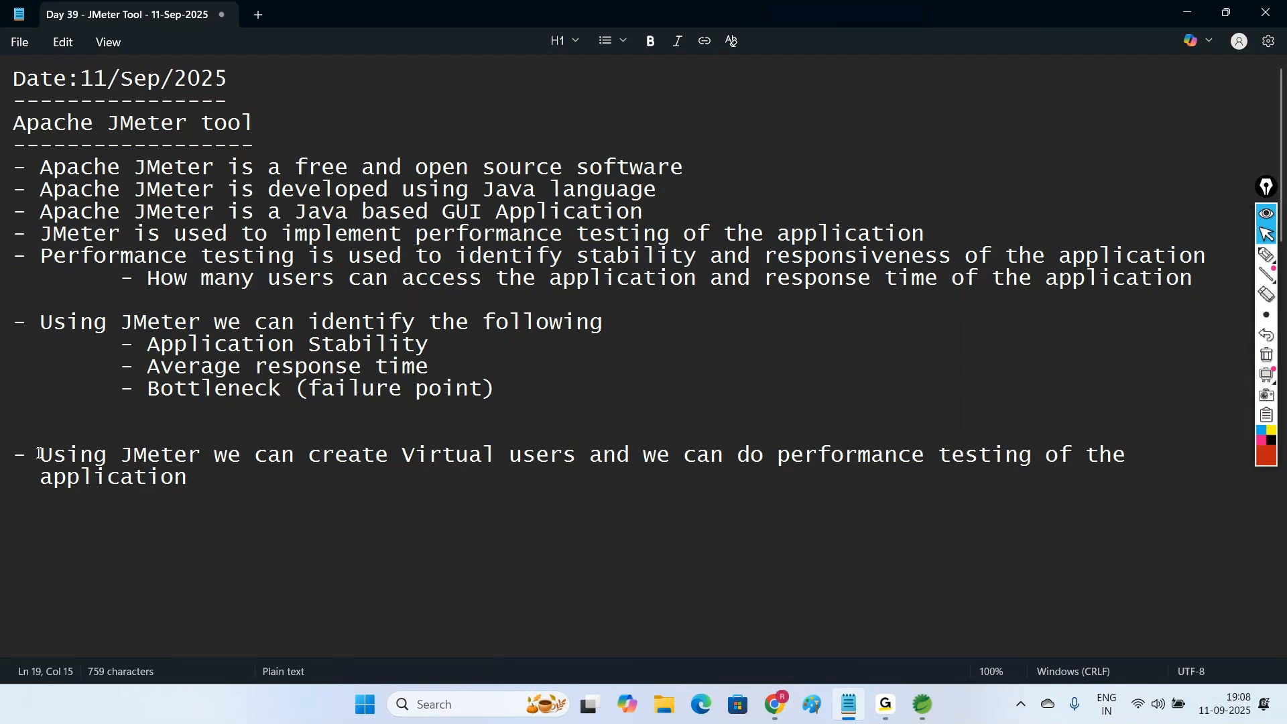
pyautogui.write('with differ')
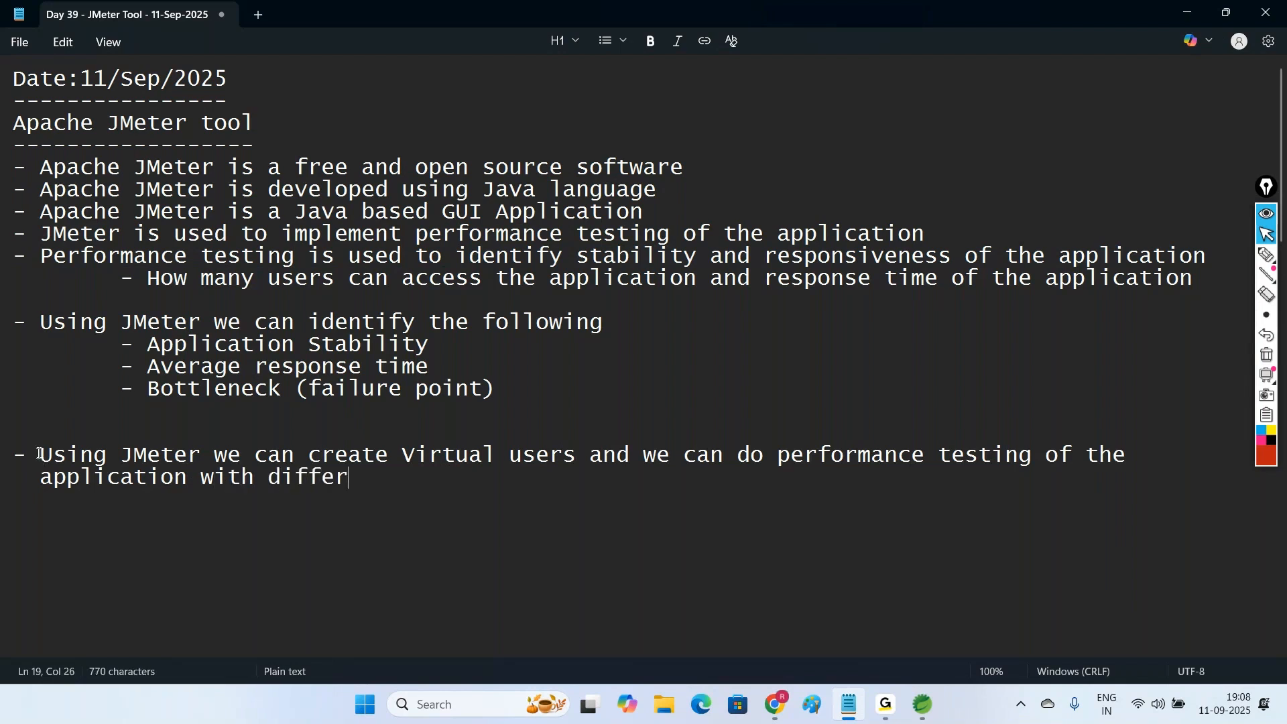
pyautogui.write('ent work loads')
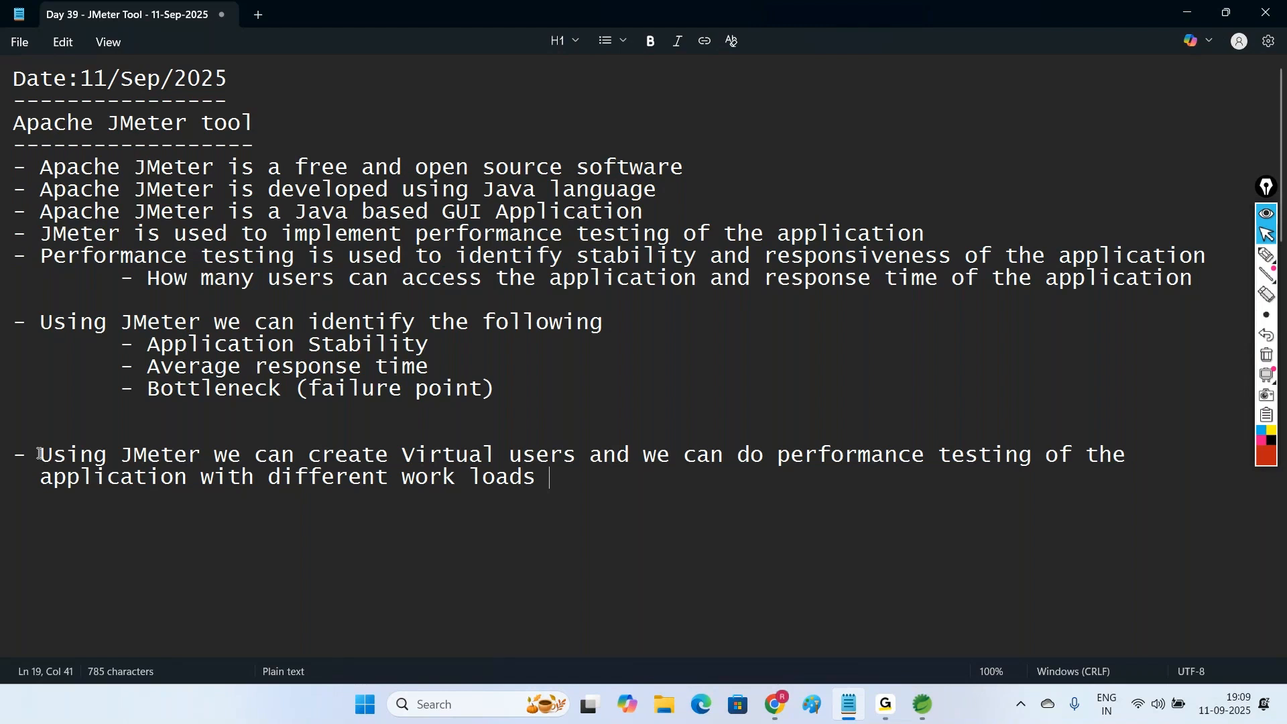
# Step: Review the notes on different work loads, performance testing and the three items JMeter can identify, highlighting the key phrases
pyautogui.moveTo(309, 477); pyautogui.dragTo(551, 477)
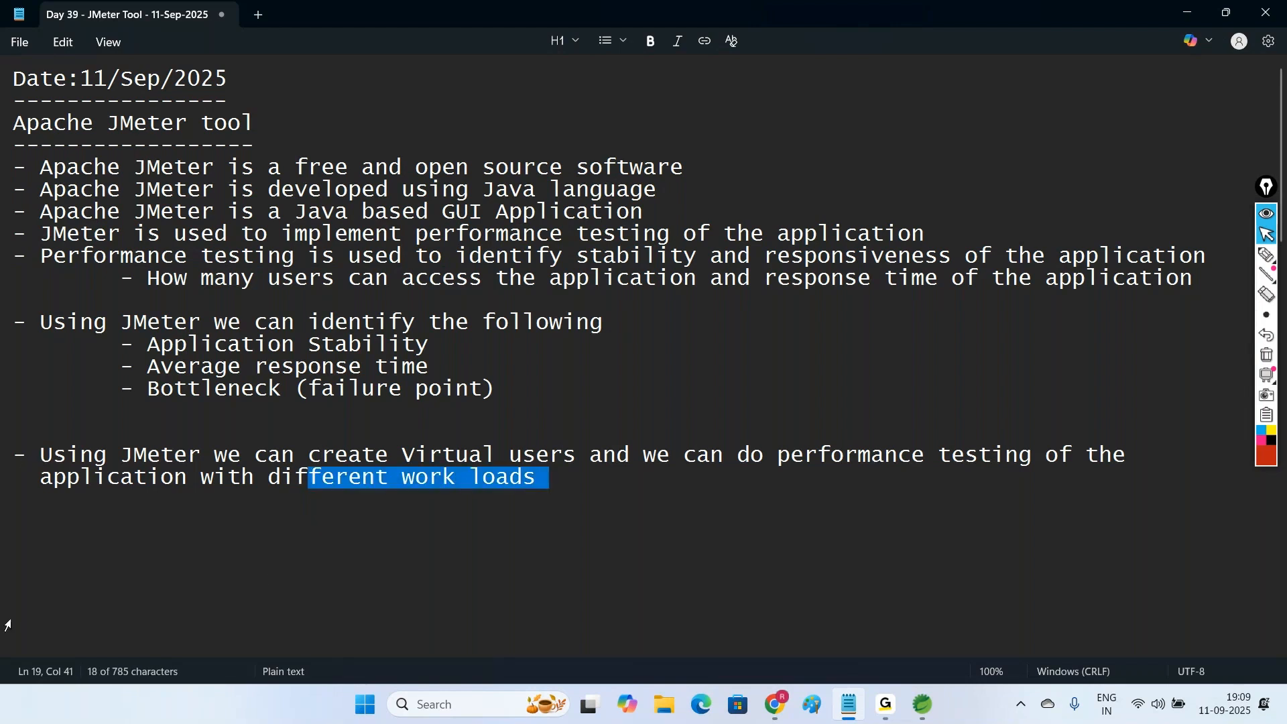
pyautogui.click(111, 574)
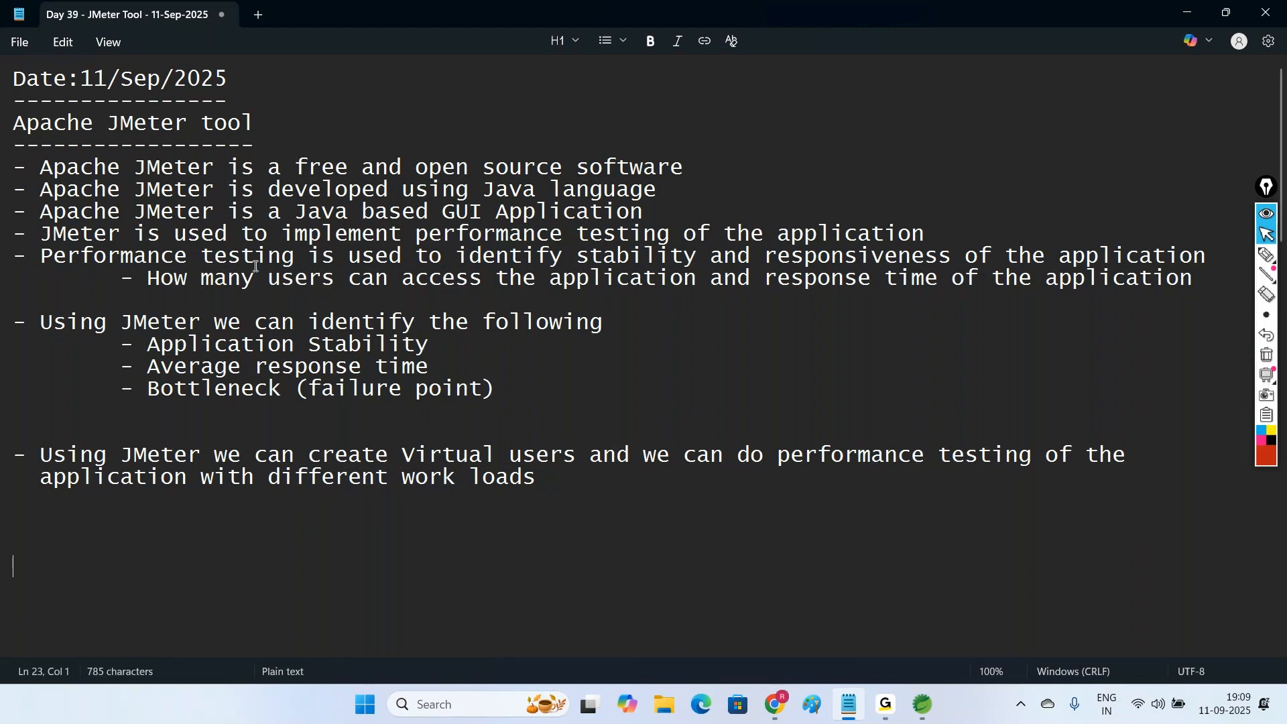
pyautogui.moveTo(67, 255); pyautogui.dragTo(289, 256)
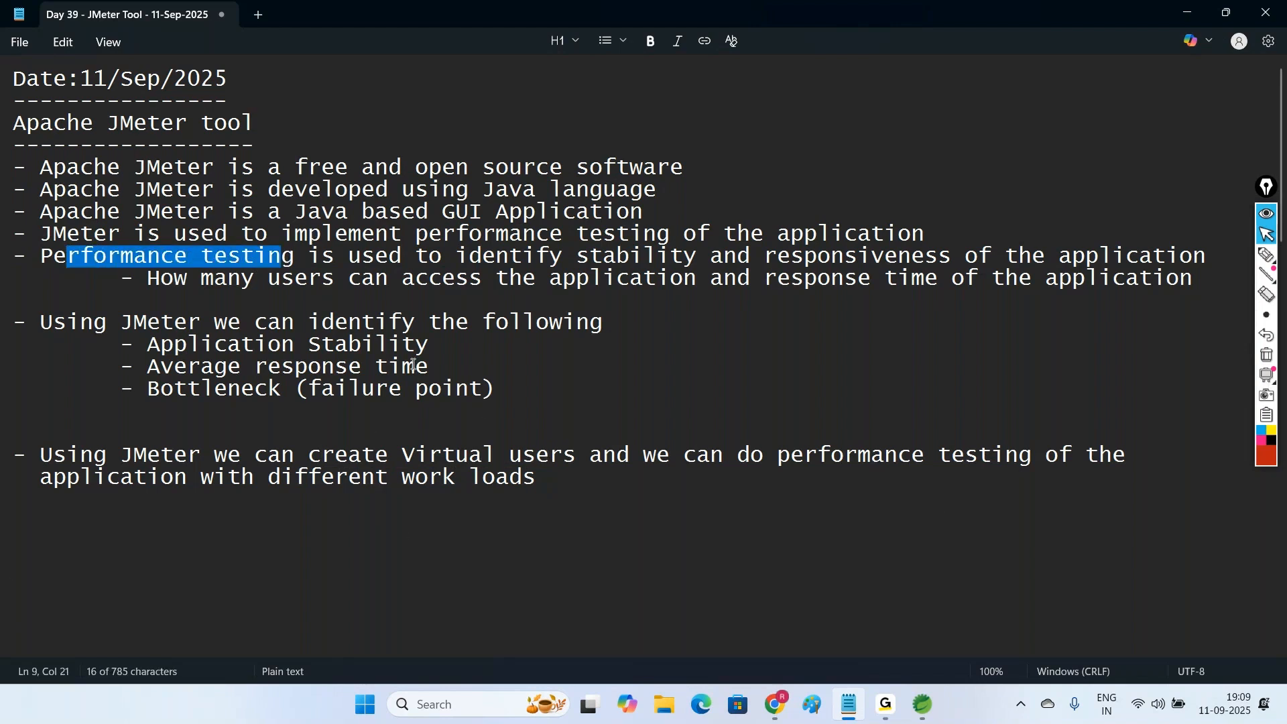
pyautogui.click(456, 404)
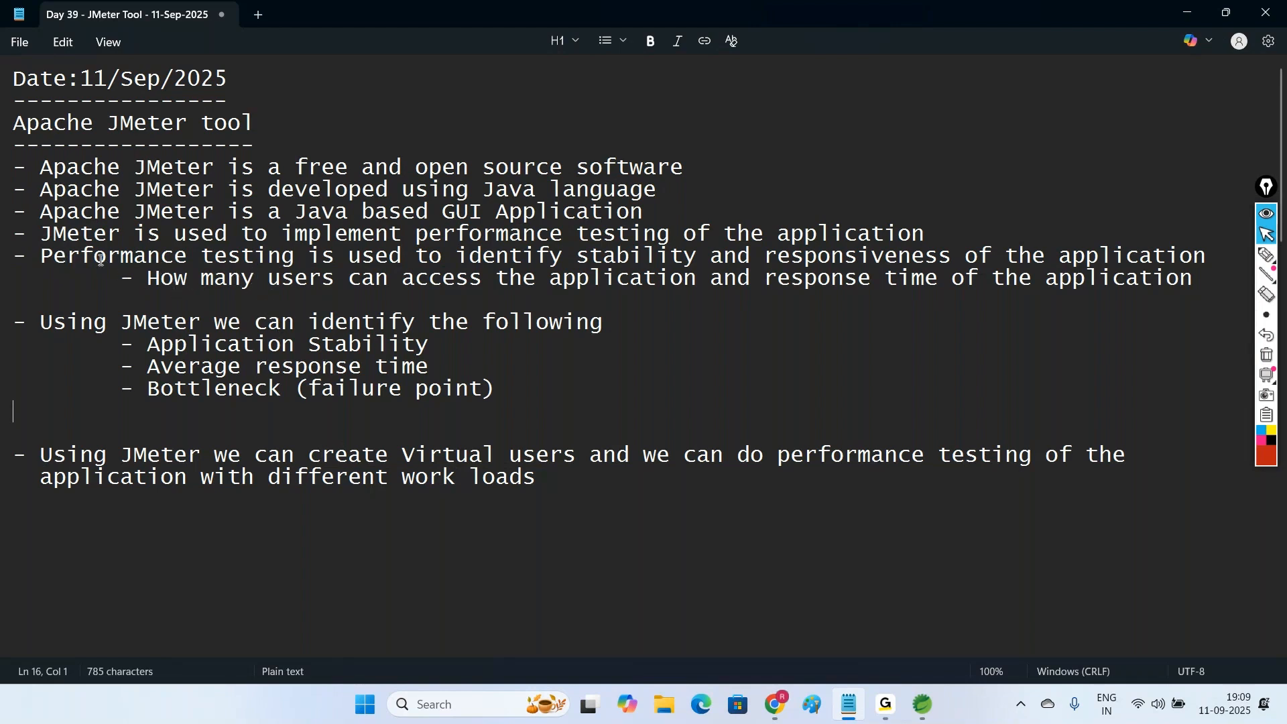
pyautogui.moveTo(94, 255); pyautogui.dragTo(280, 255)
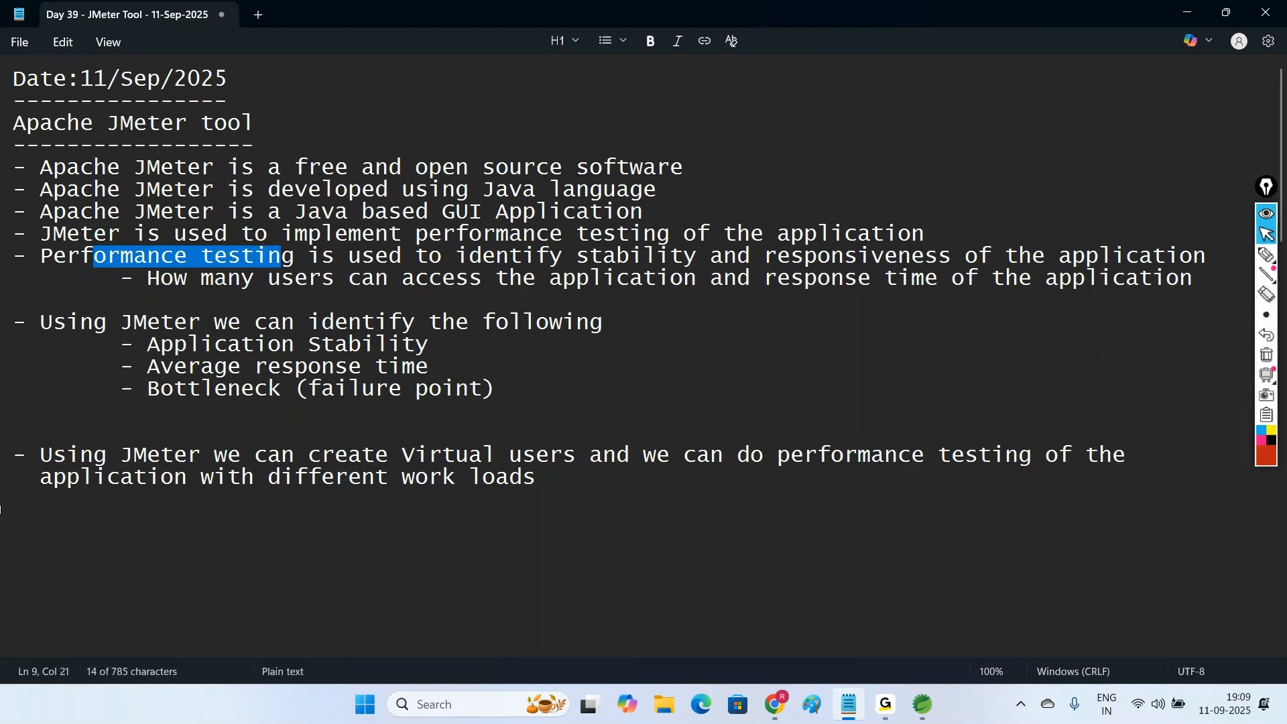
pyautogui.click(236, 536)
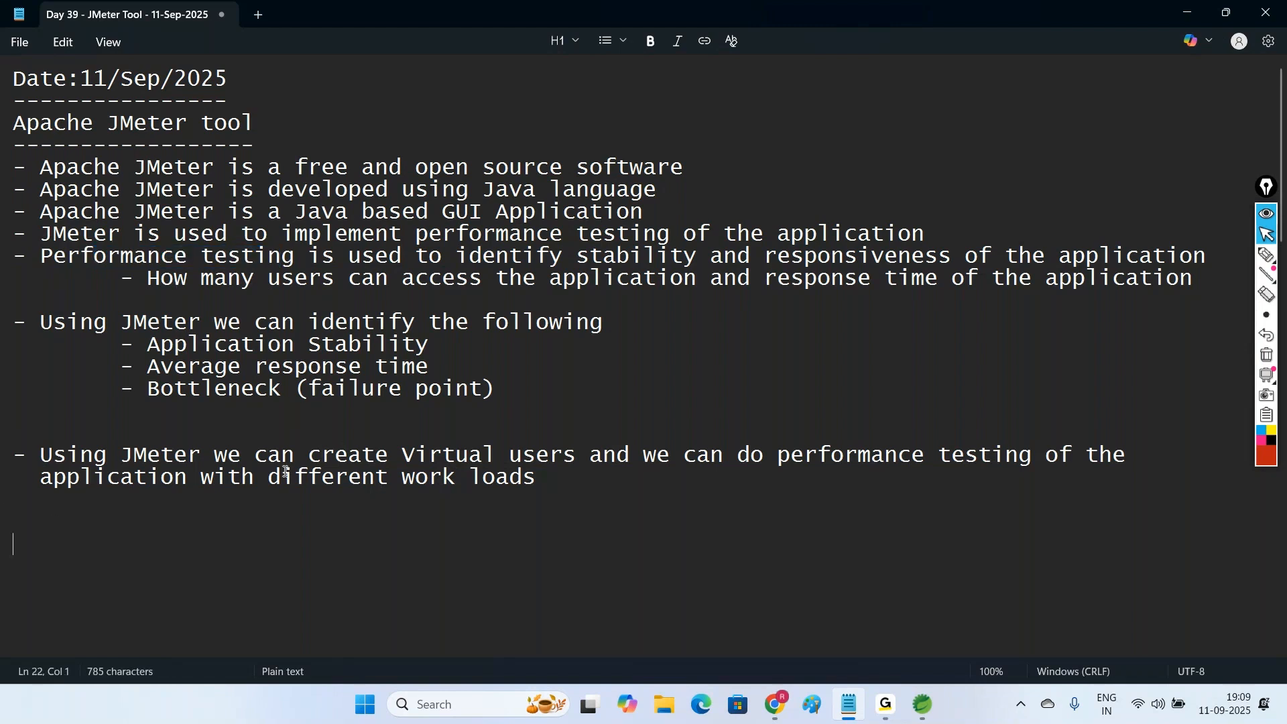
pyautogui.moveTo(187, 343); pyautogui.dragTo(416, 344)
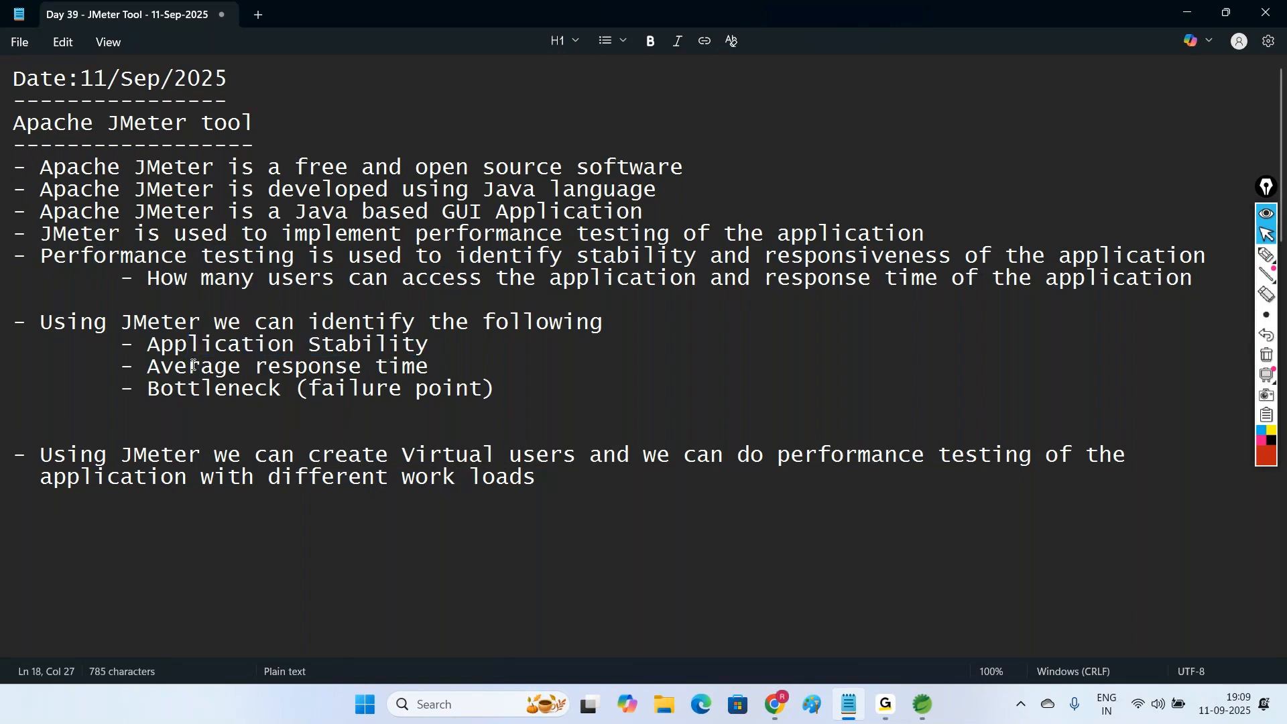
pyautogui.moveTo(193, 365); pyautogui.dragTo(436, 374)
pyautogui.moveTo(308, 398); pyautogui.dragTo(509, 394)
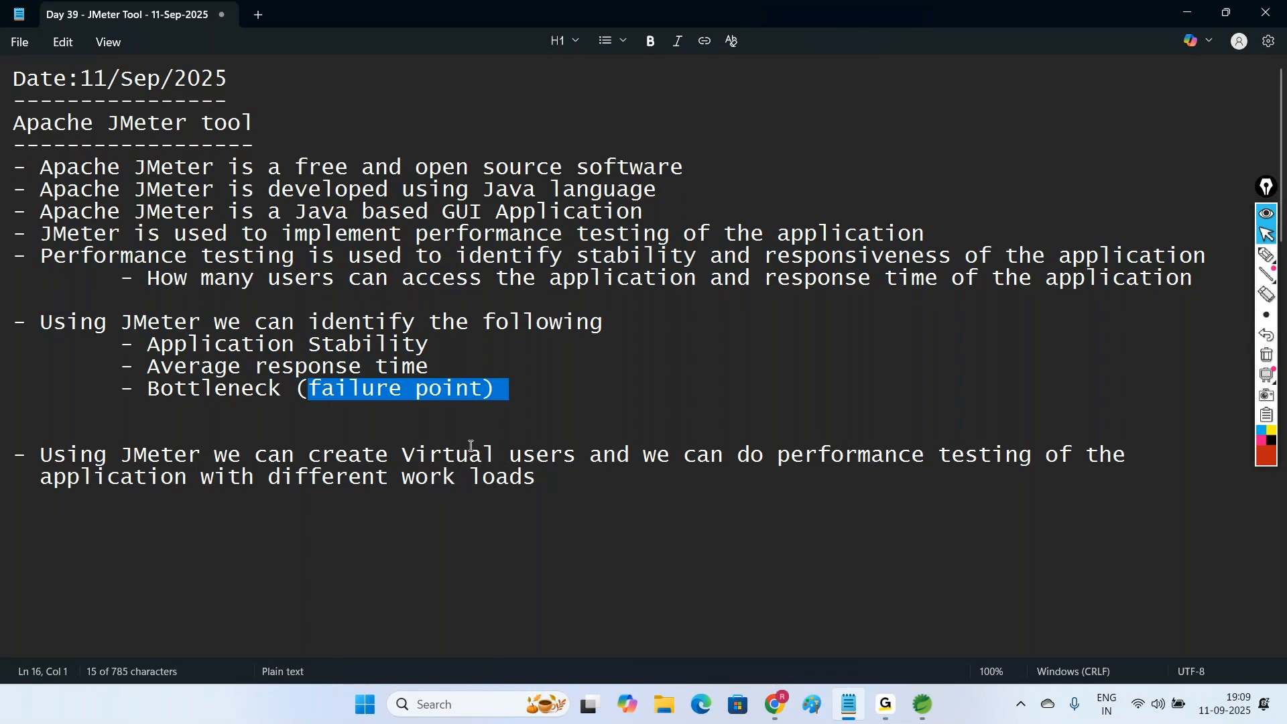
# Step: Two blank lines below the last note, add the heading "Download JMeter" underlined with a row of dashes
pyautogui.hotkey('ctrl', 'End')
pyautogui.scroll(-2, 310, 467)
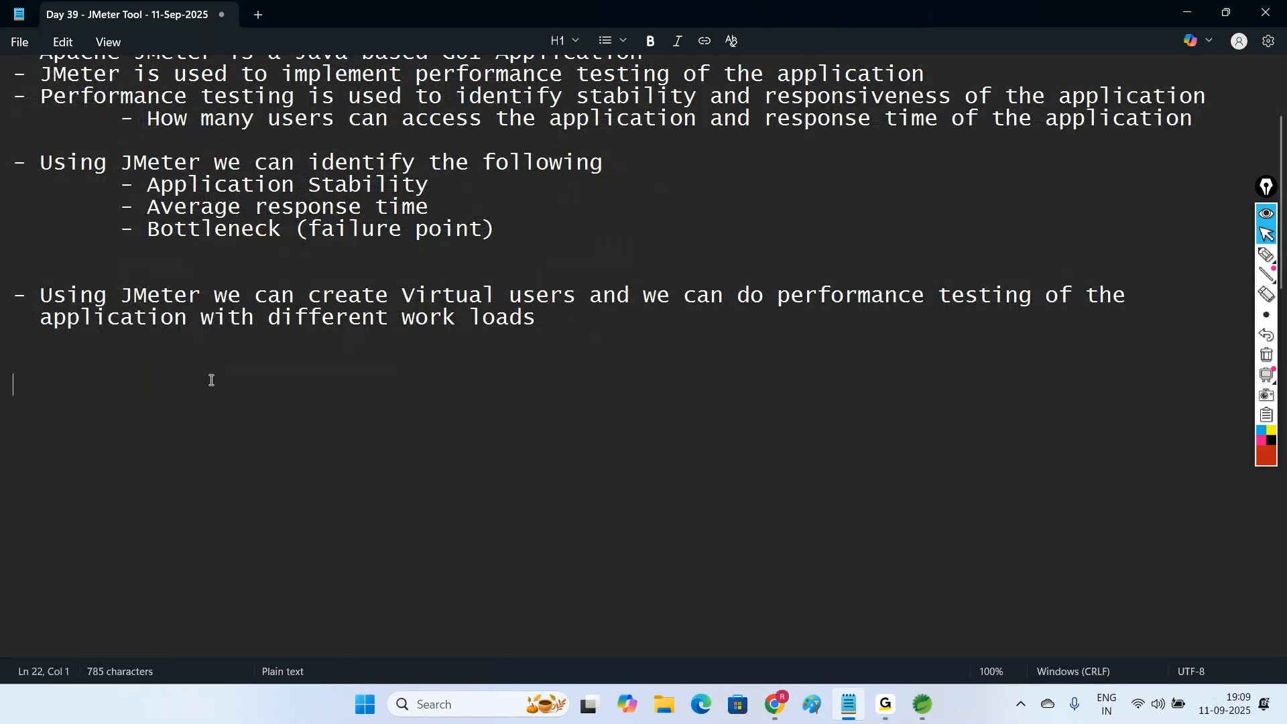
pyautogui.write('Downlo')
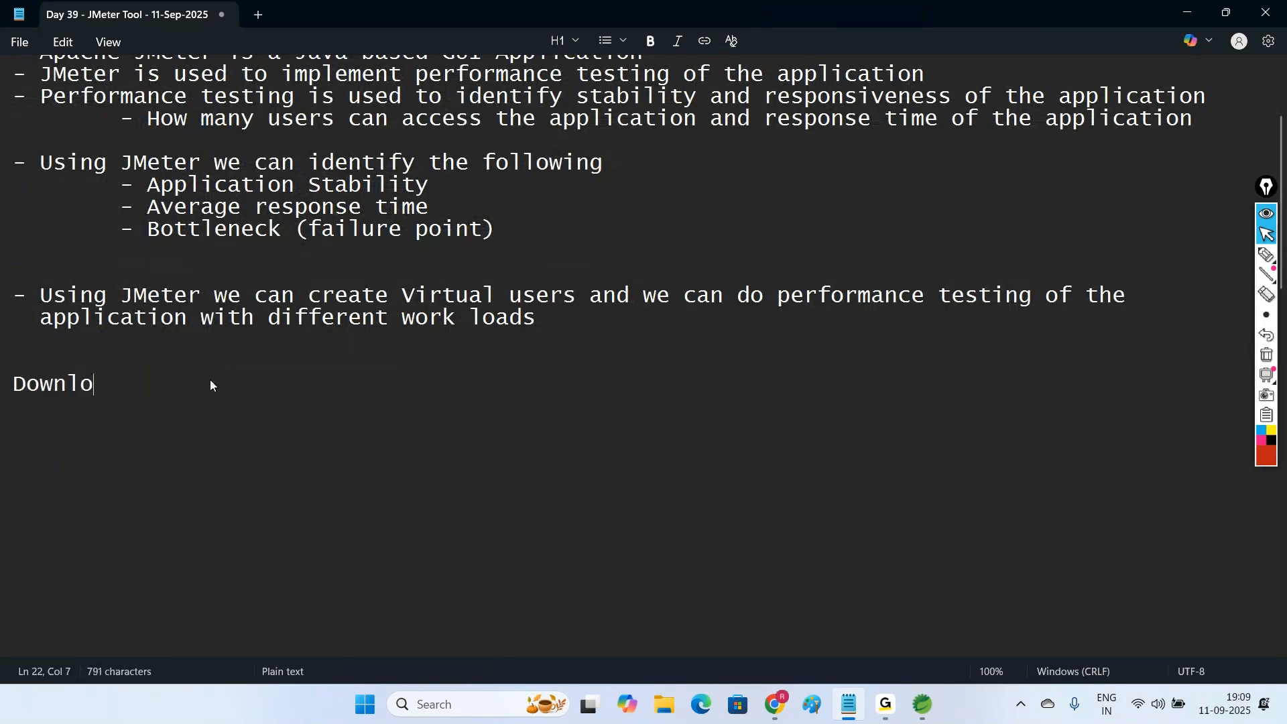
pyautogui.write('ad JMete')
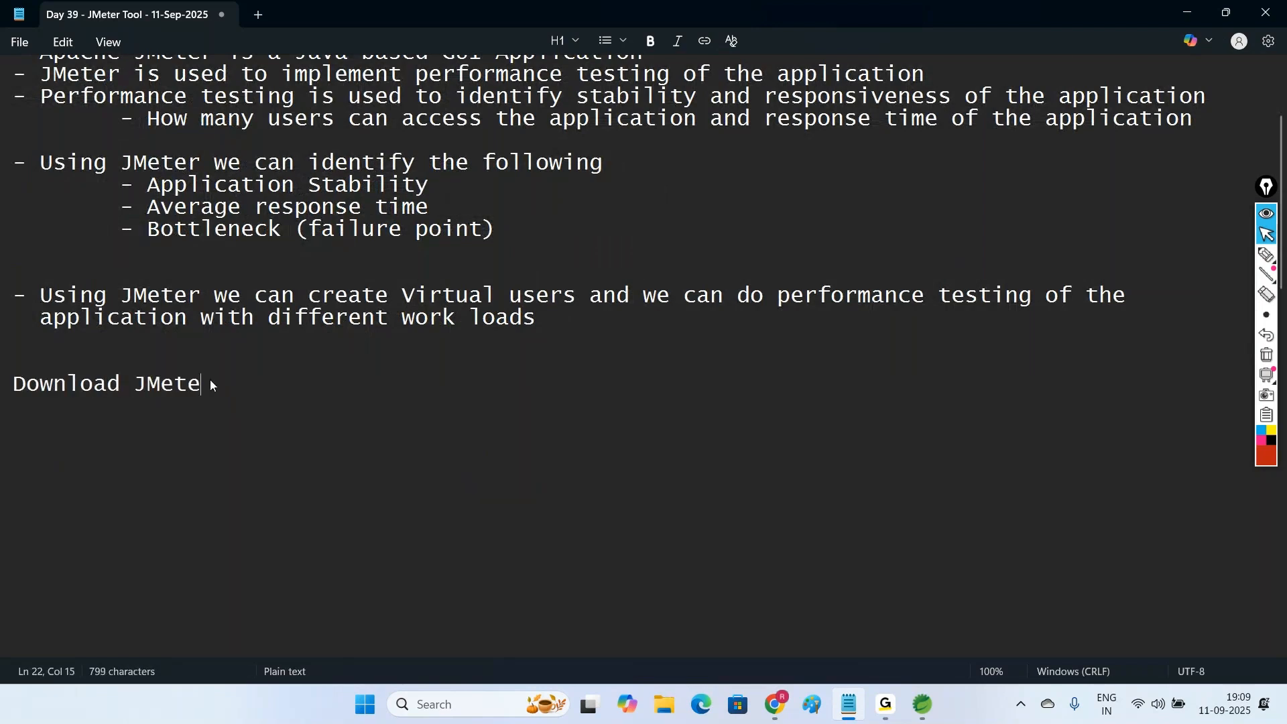
pyautogui.write('r')
pyautogui.press('Return')
pyautogui.write('---------------')
# Step: Under the Download JMeter heading, add the line "Google: jmeter download" and start a new line below it
pyautogui.press('Return')
pyautogui.write('Google:')
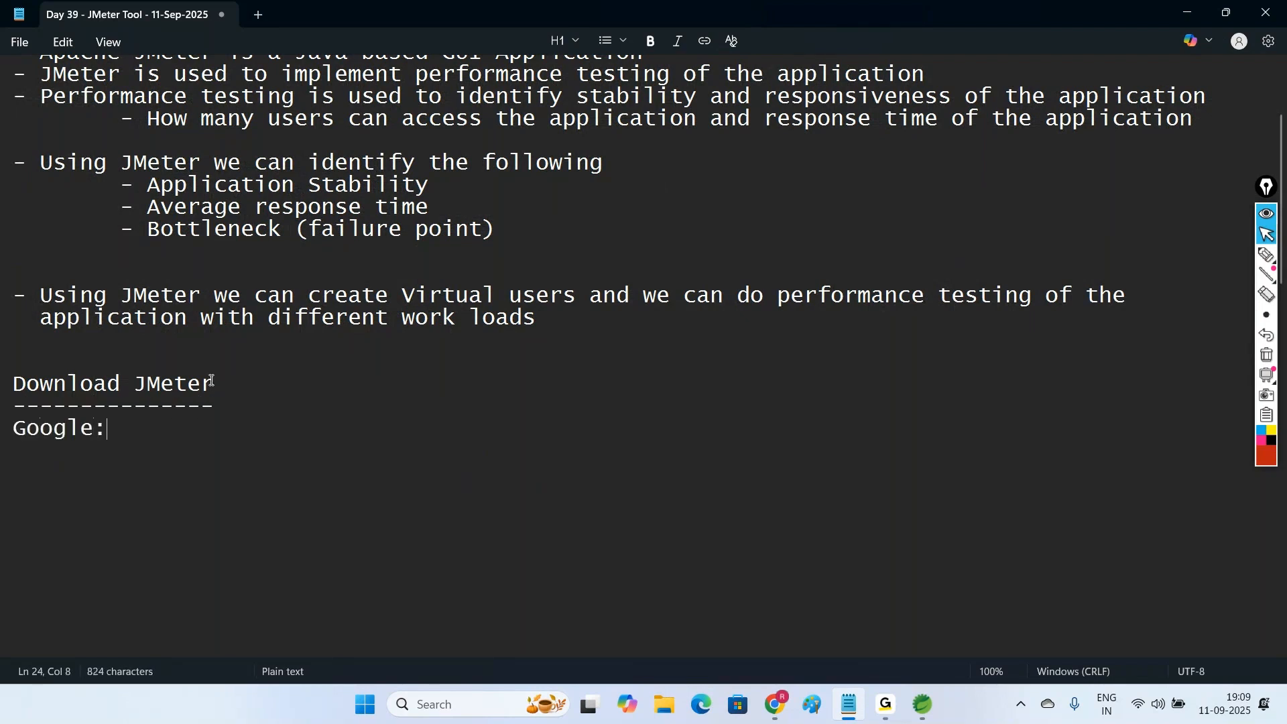
pyautogui.write(' jme')
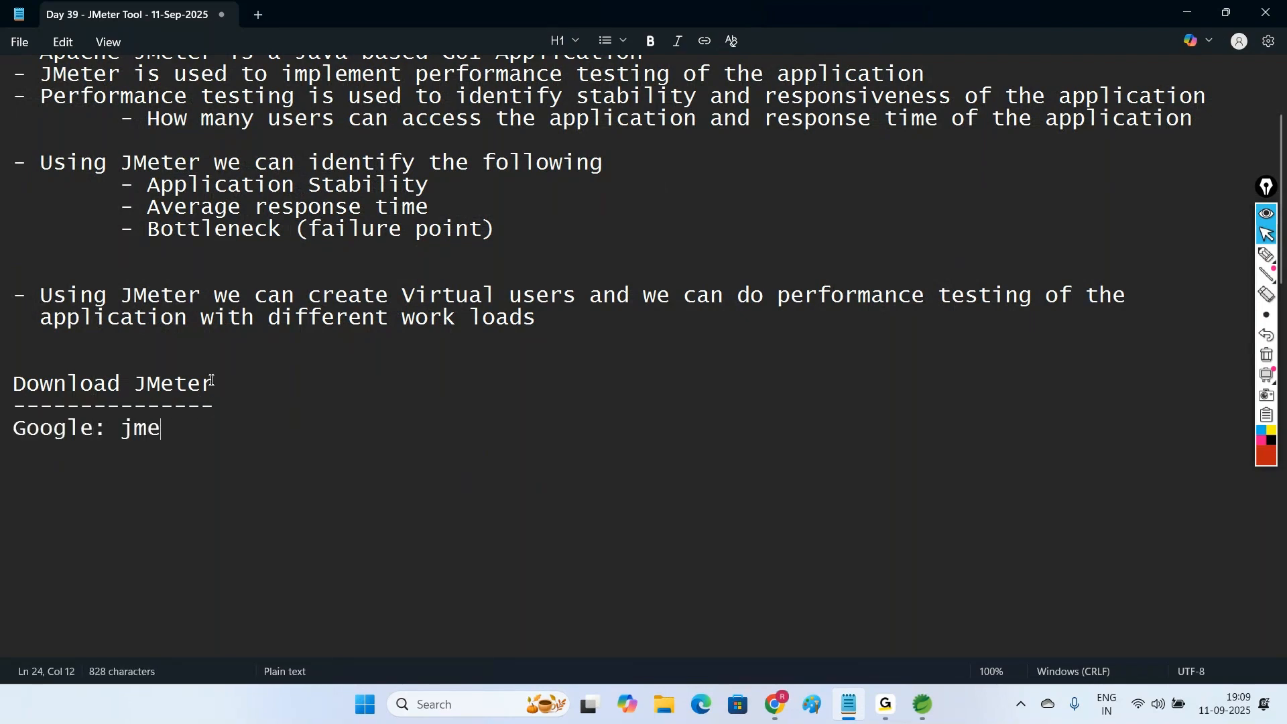
pyautogui.write('ter download')
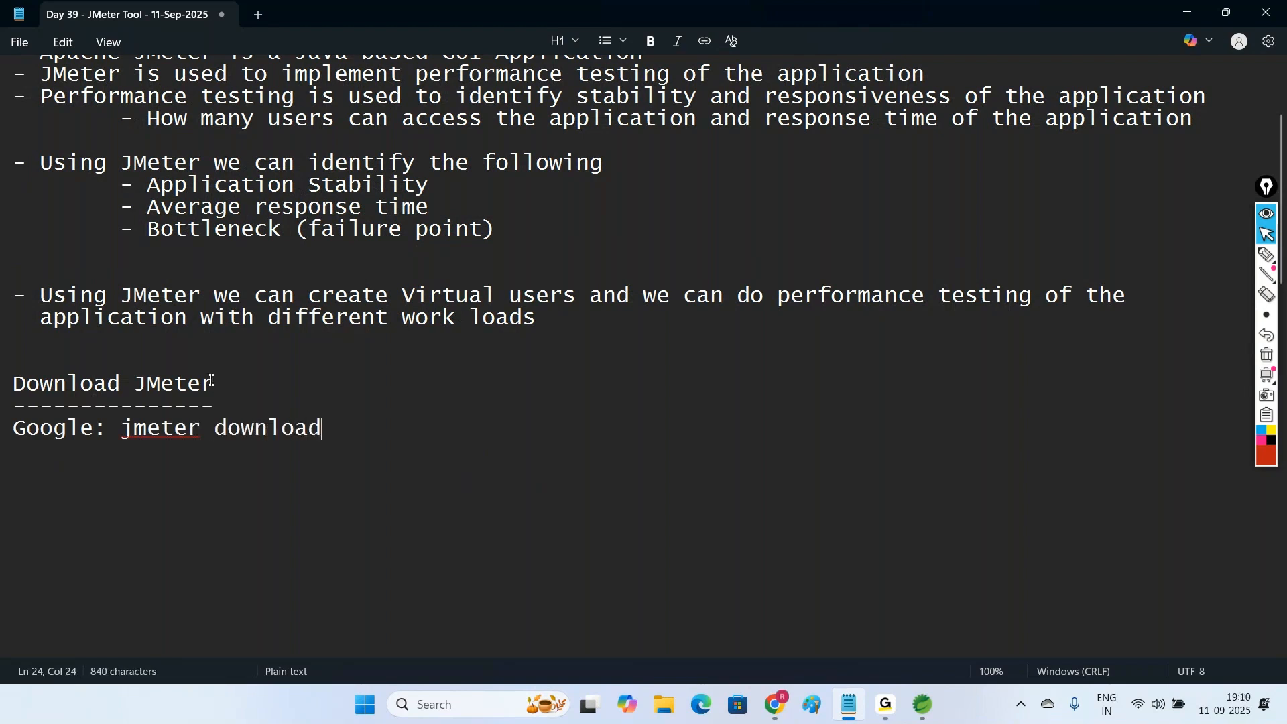
pyautogui.press('Return')
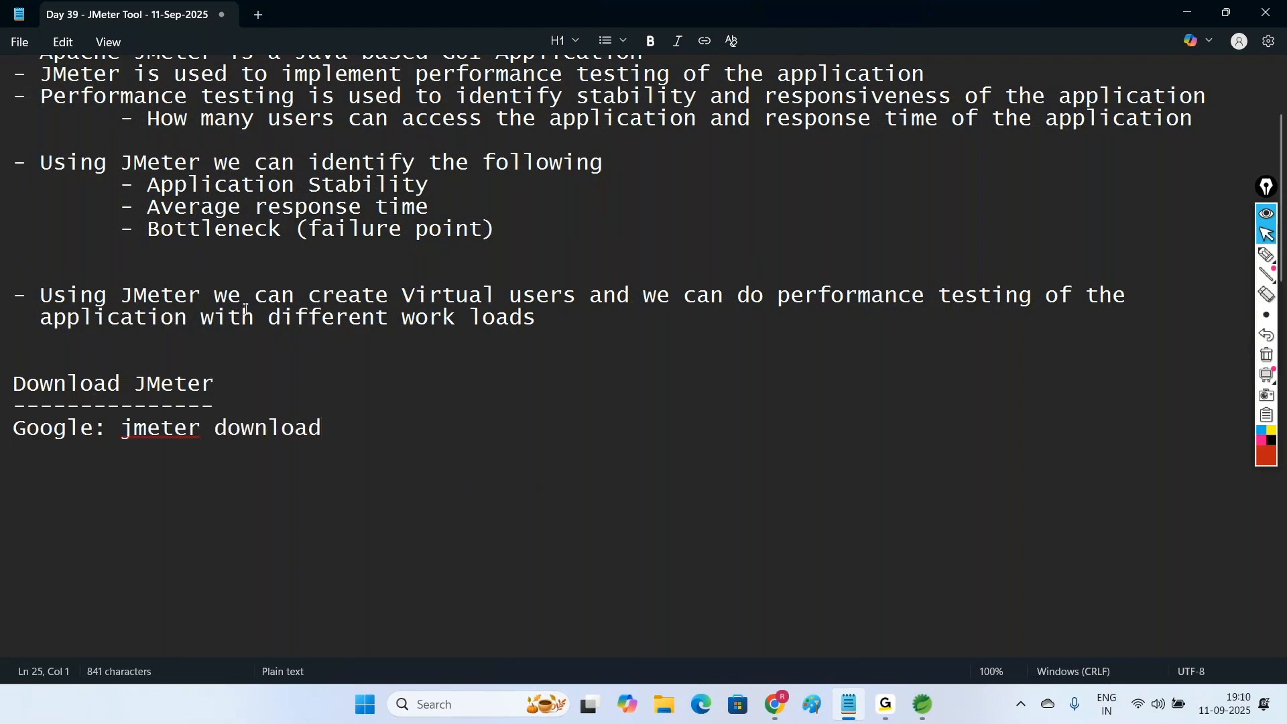
# Step: Switch to Chrome, search Google for "jmeter download" and open the Download Apache JMeter page on jmeter.apache.org
pyautogui.click(775, 703)
pyautogui.click(460, 310)
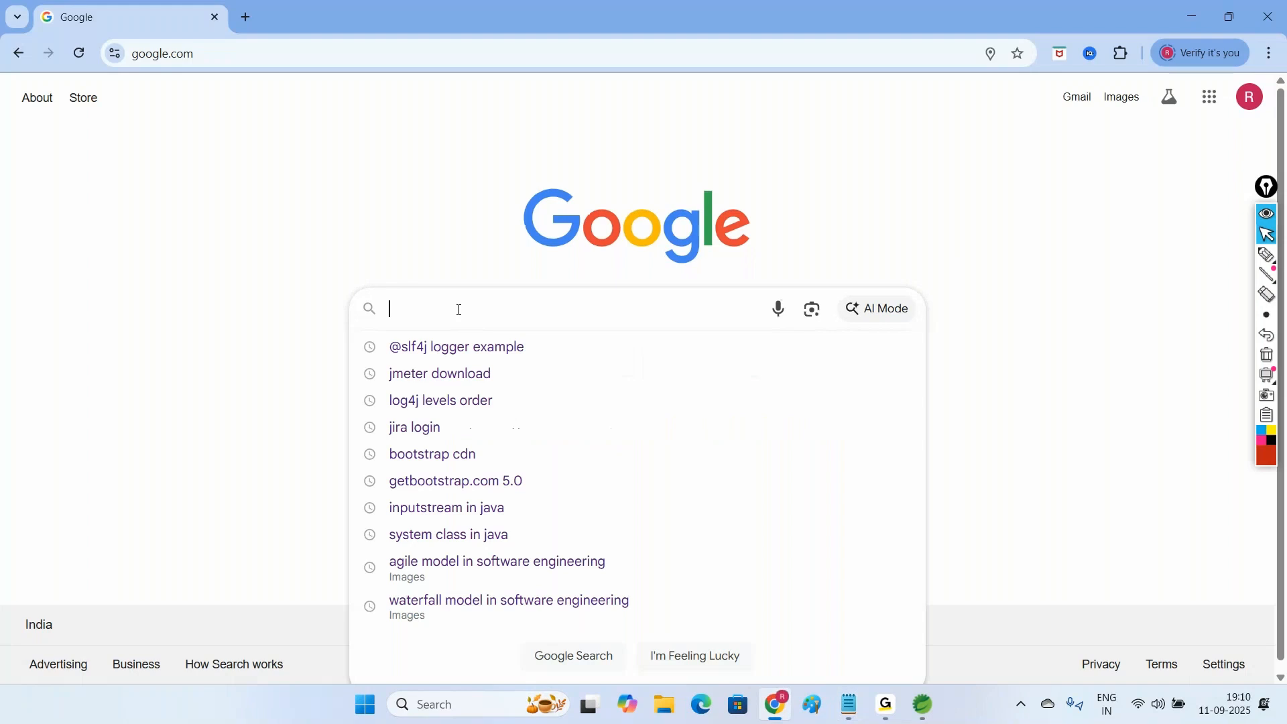
pyautogui.click(461, 375)
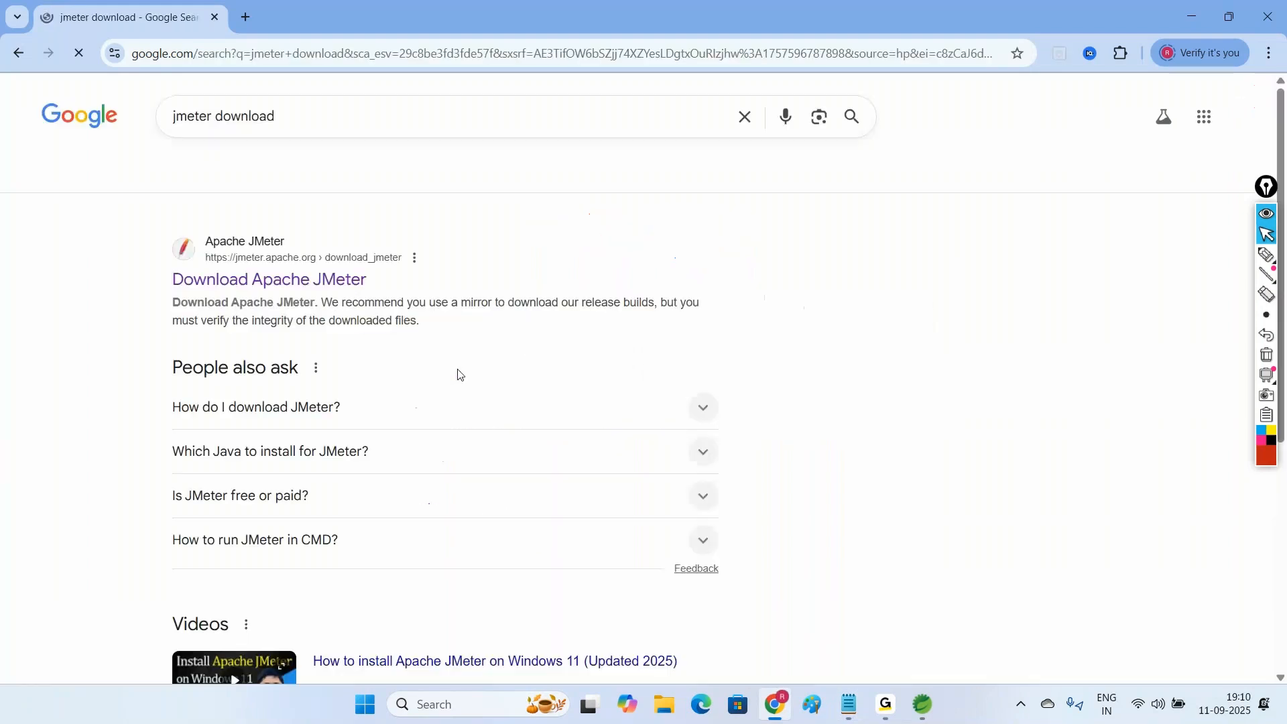
pyautogui.click(246, 283)
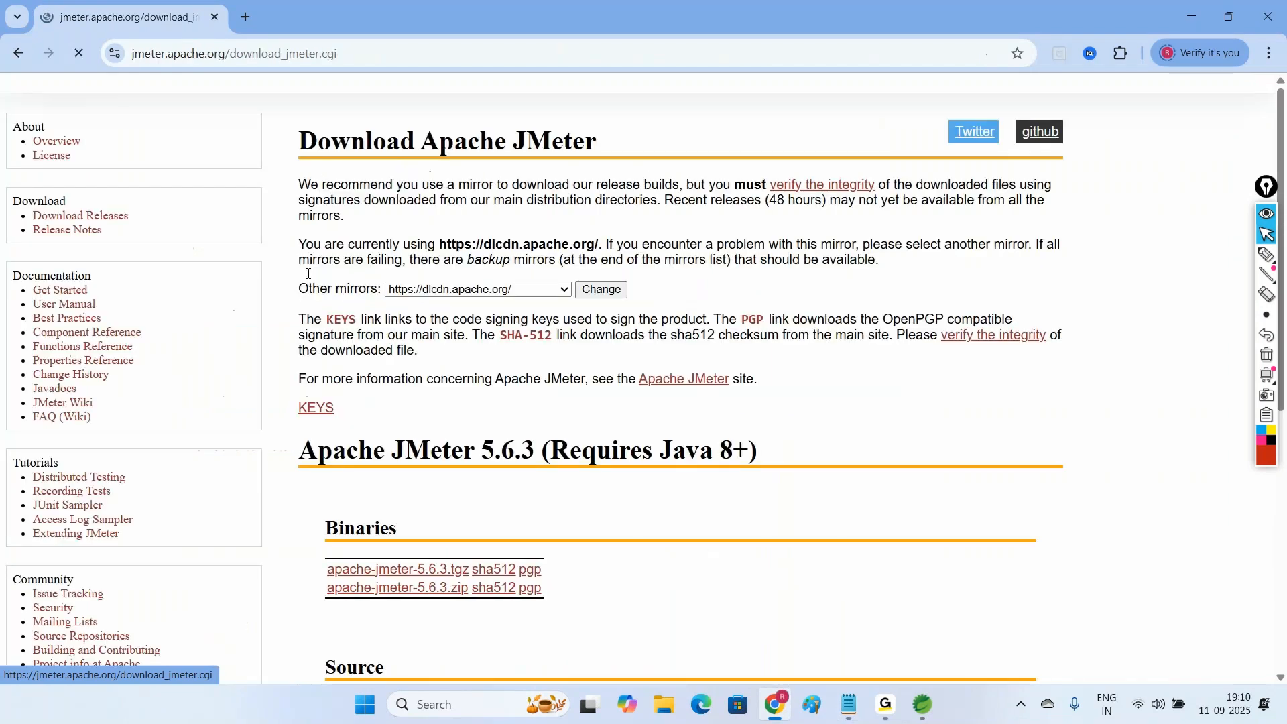
pyautogui.click(377, 51)
pyautogui.hotkey('ctrl', 'c')
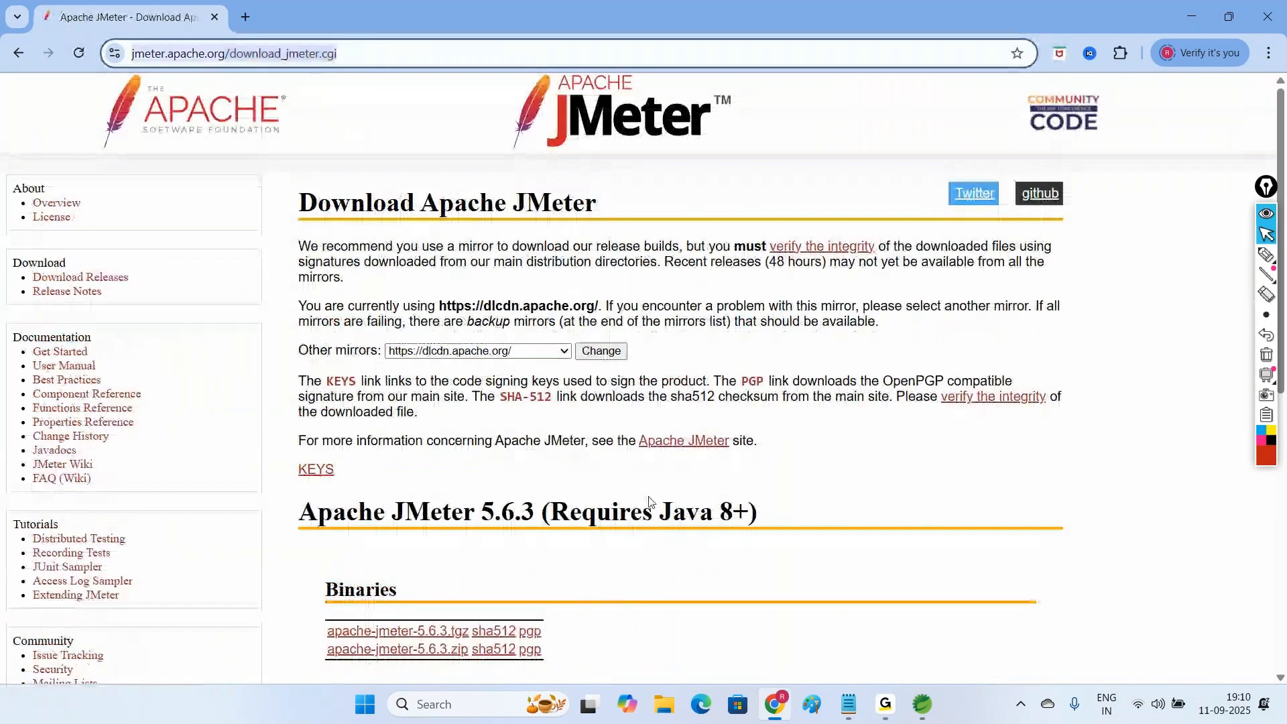
pyautogui.click(847, 705)
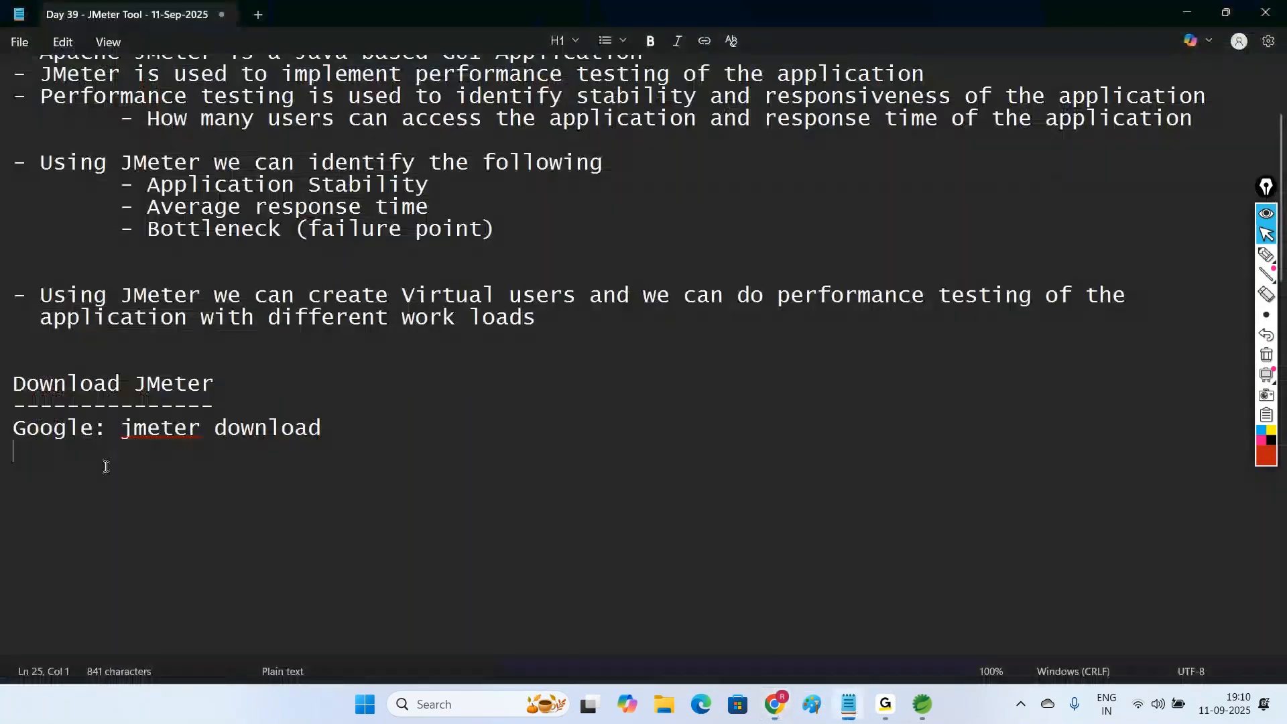
pyautogui.write('url:')
pyautogui.hotkey('ctrl', 'v')
pyautogui.press('Return')
pyautogui.press('Return')
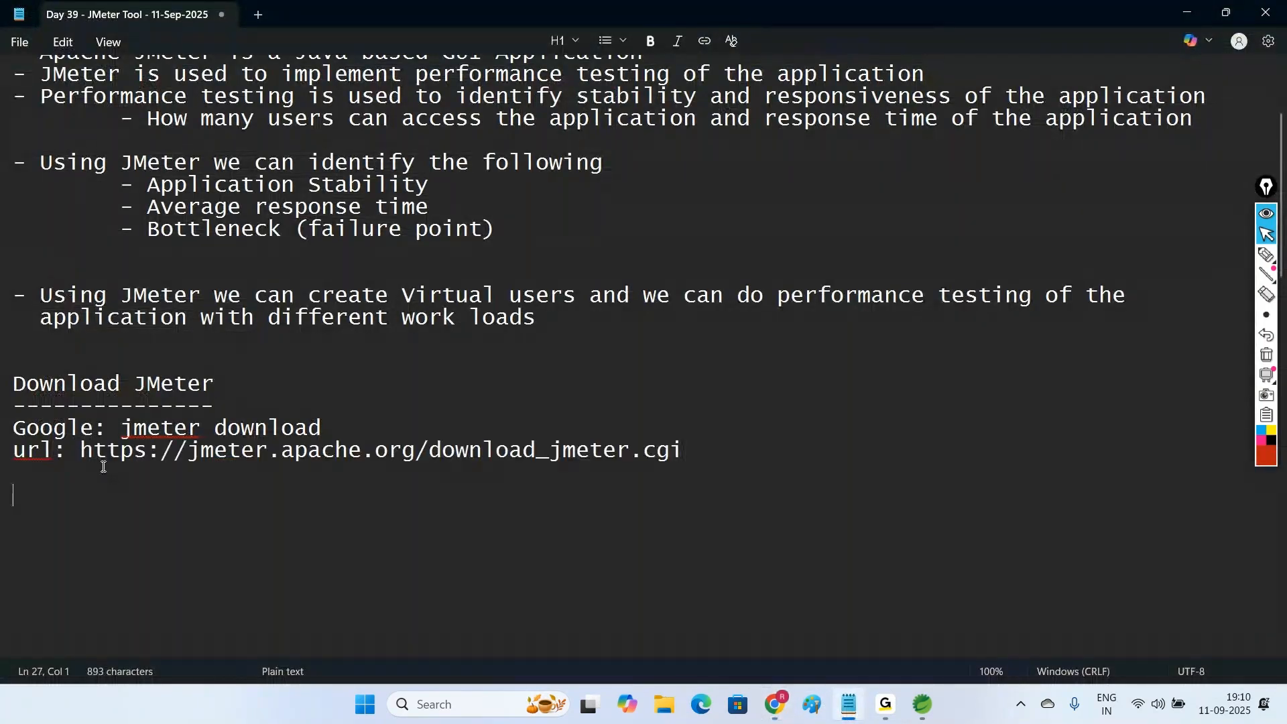
# Step: Switch to Chrome and circle the Java 8+ requirement and the apache-jmeter-5.6.3.zip binary on the download page with the screen pen
pyautogui.hotkey('alt', 'Tab')
pyautogui.scroll(-3, 412, 377)
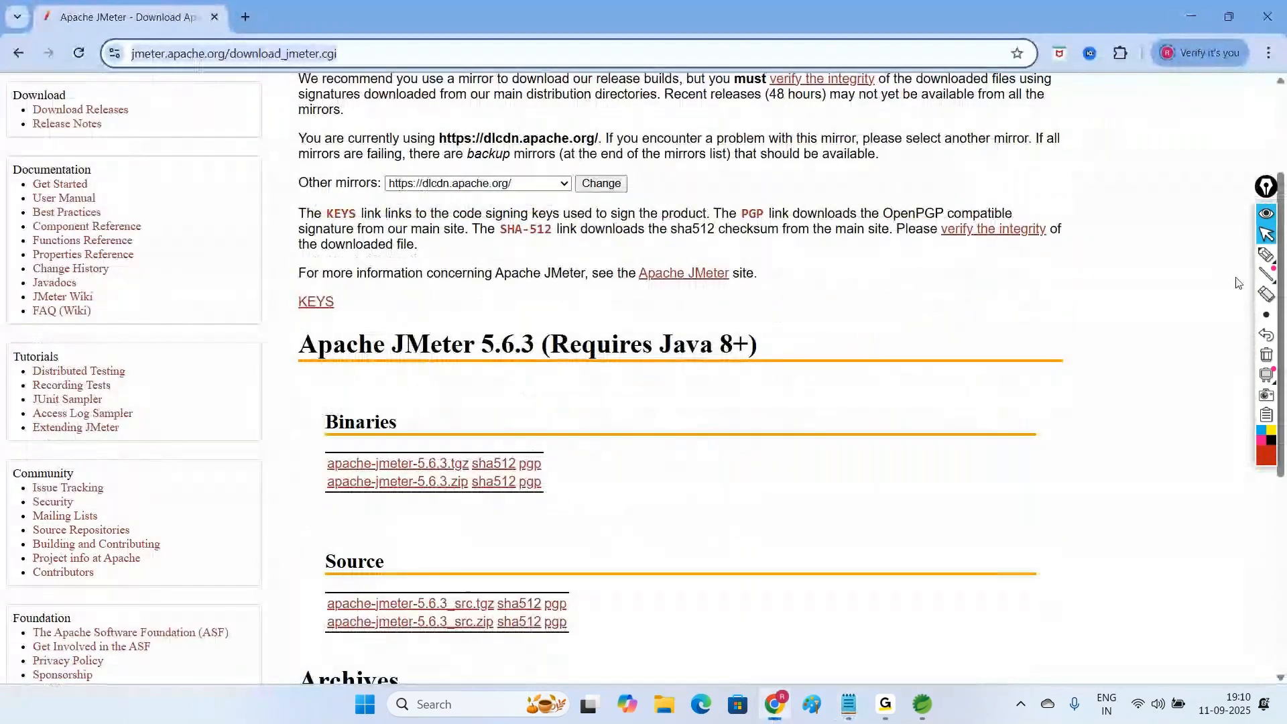
pyautogui.click(1269, 256)
pyautogui.moveTo(740, 330)
pyautogui.mouseDown()
pyautogui.moveTo(769, 405)
pyautogui.moveTo(615, 307)
pyautogui.mouseUp()
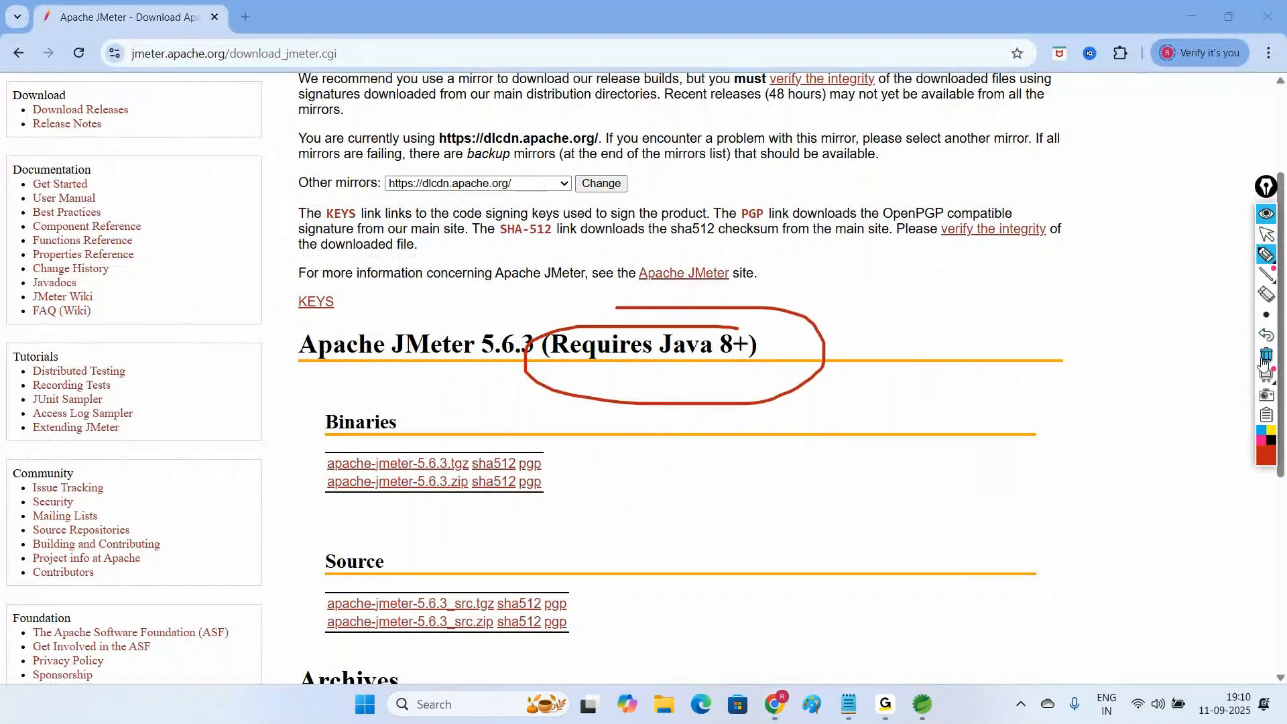
pyautogui.click(1266, 355)
pyautogui.moveTo(424, 473)
pyautogui.mouseDown()
pyautogui.moveTo(340, 473)
pyautogui.moveTo(321, 494)
pyautogui.moveTo(567, 504)
pyautogui.moveTo(550, 477)
pyautogui.moveTo(404, 469)
pyautogui.moveTo(362, 498)
pyautogui.mouseUp()
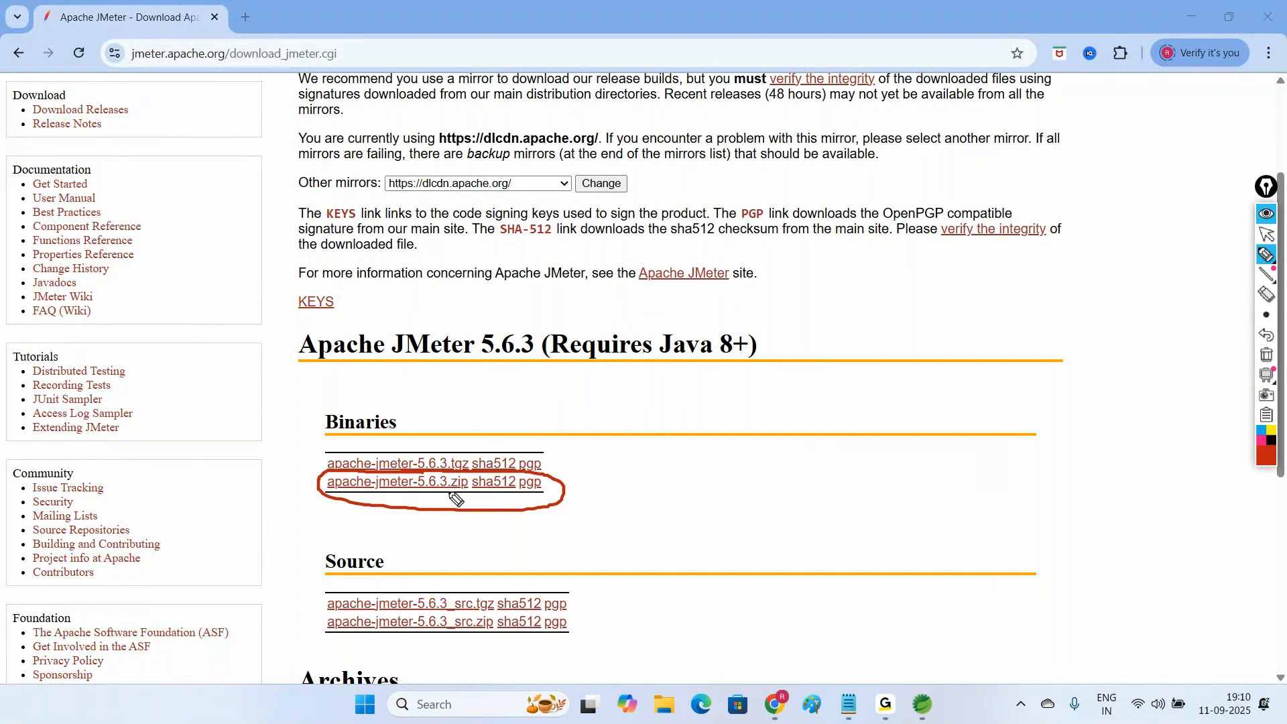
pyautogui.moveTo(549, 480); pyautogui.dragTo(574, 467)
pyautogui.click(1267, 236)
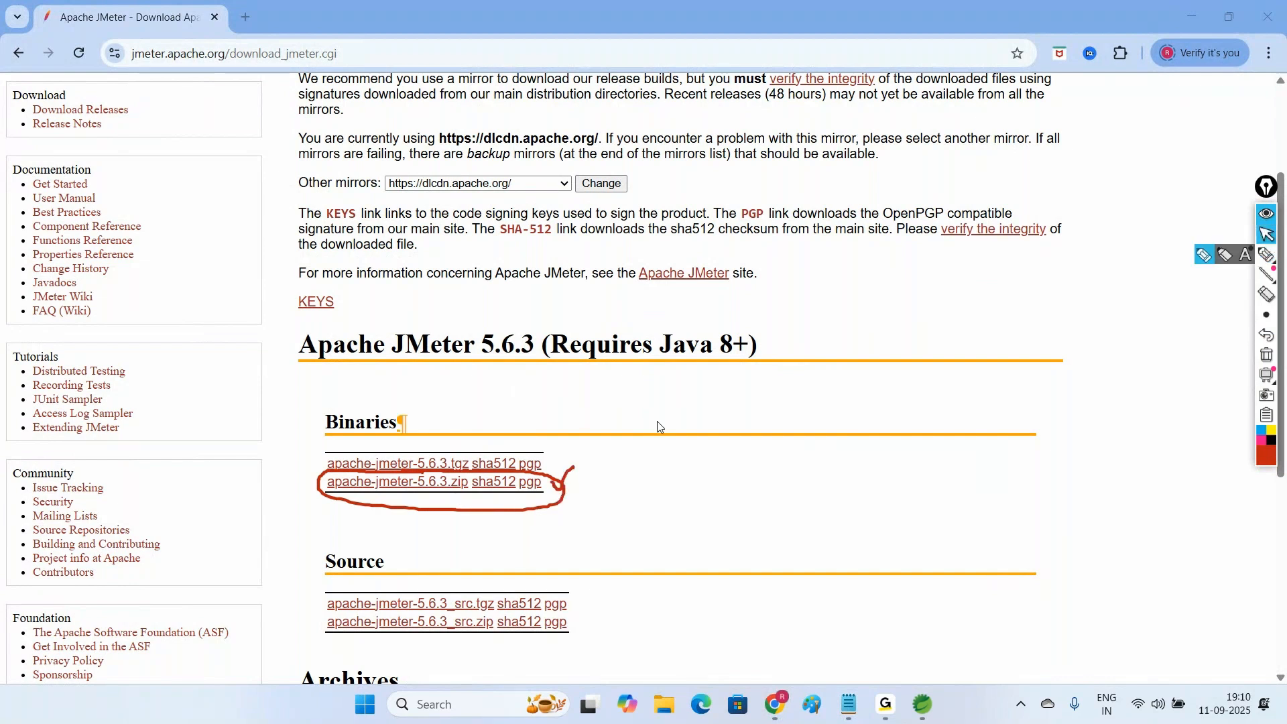
pyautogui.click(494, 481)
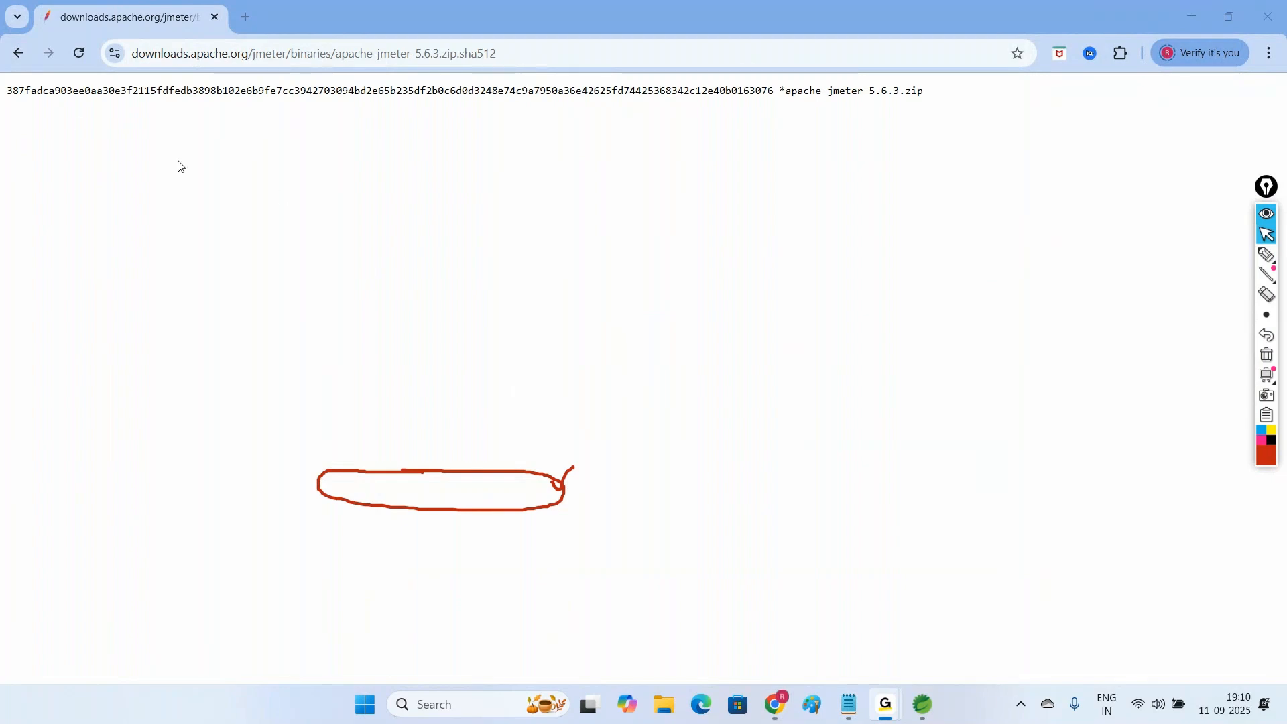
pyautogui.click(79, 54)
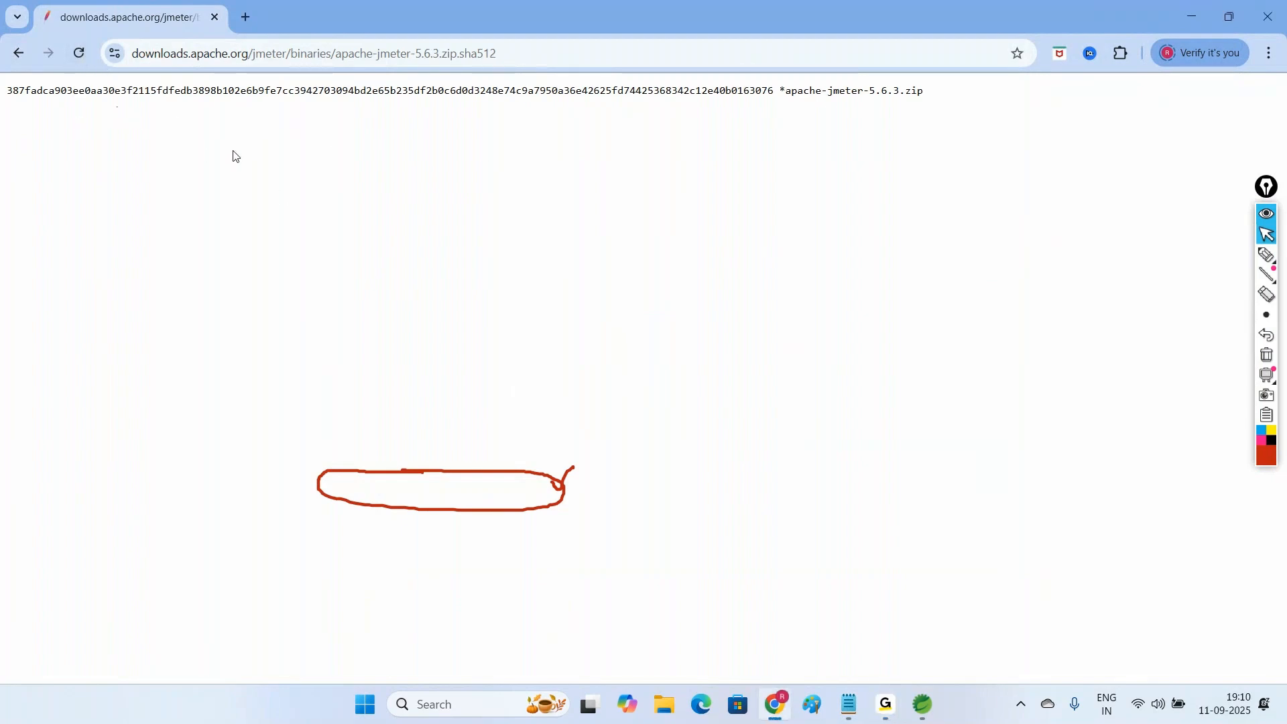
pyautogui.click(19, 53)
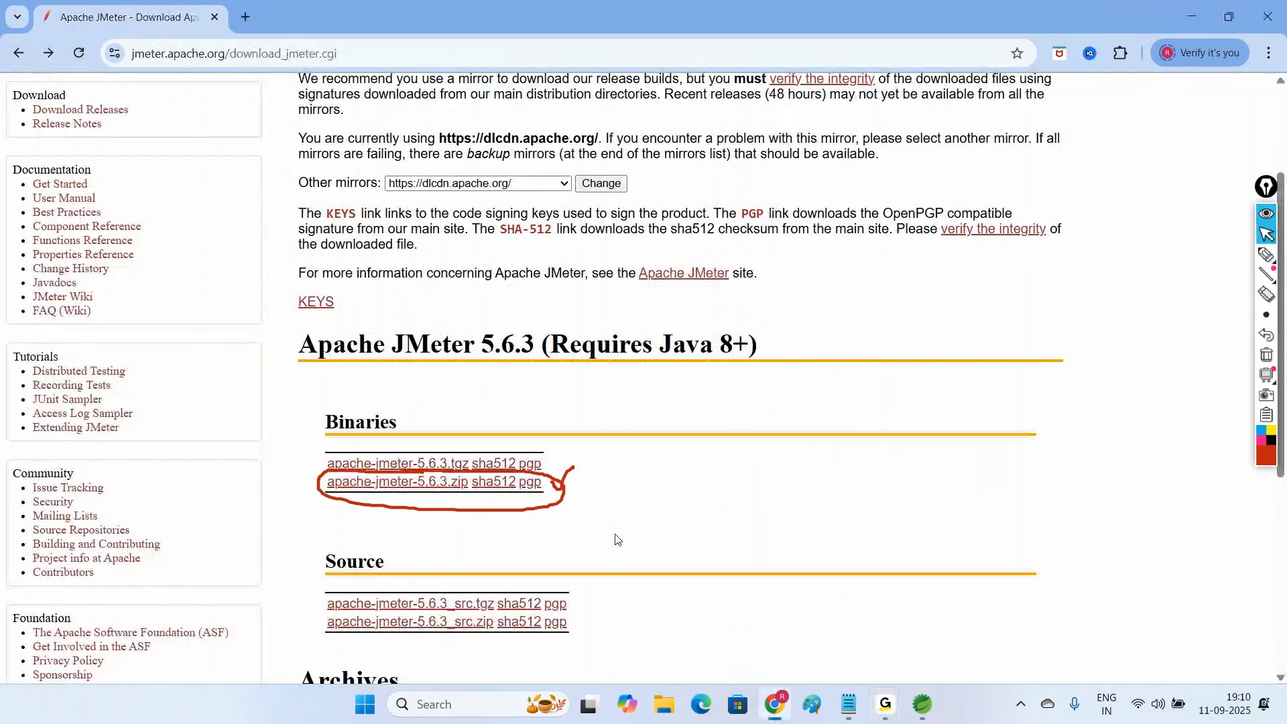
# Step: Clear the pen marks from the screen and download apache-jmeter-5.6.3.zip from the Binaries section
pyautogui.click(1268, 362)
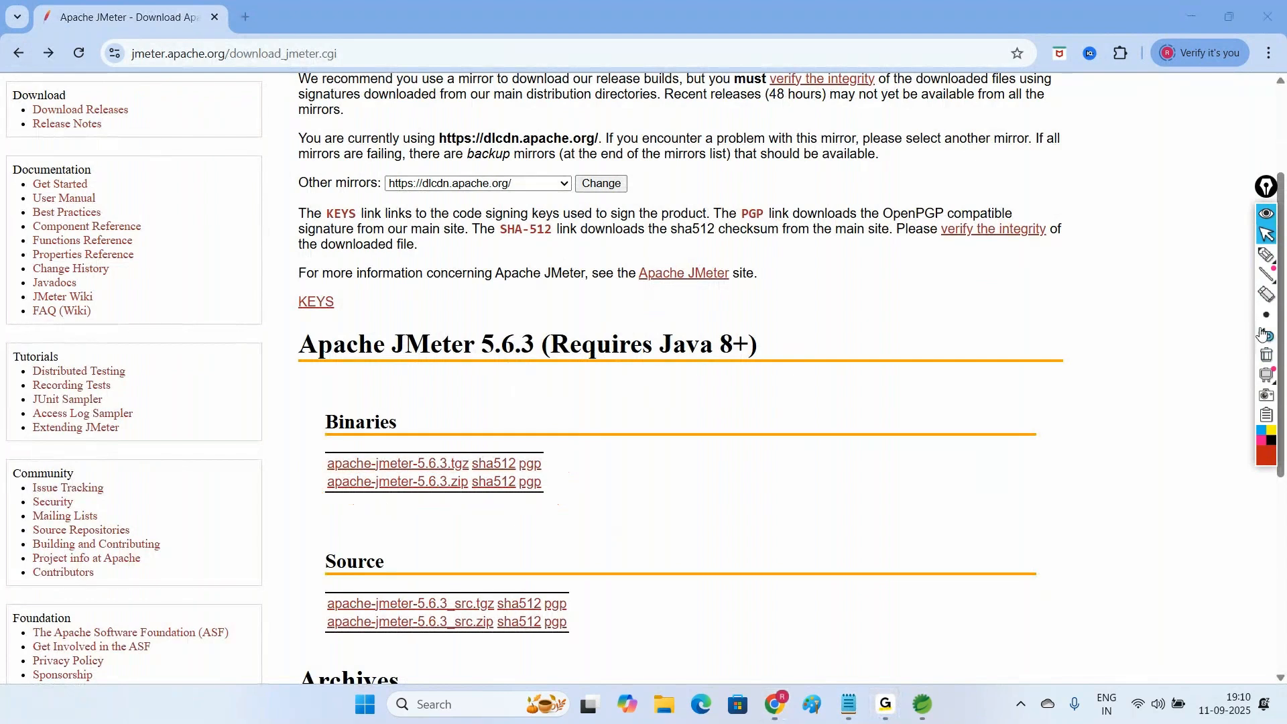
pyautogui.click(1266, 258)
pyautogui.click(1266, 234)
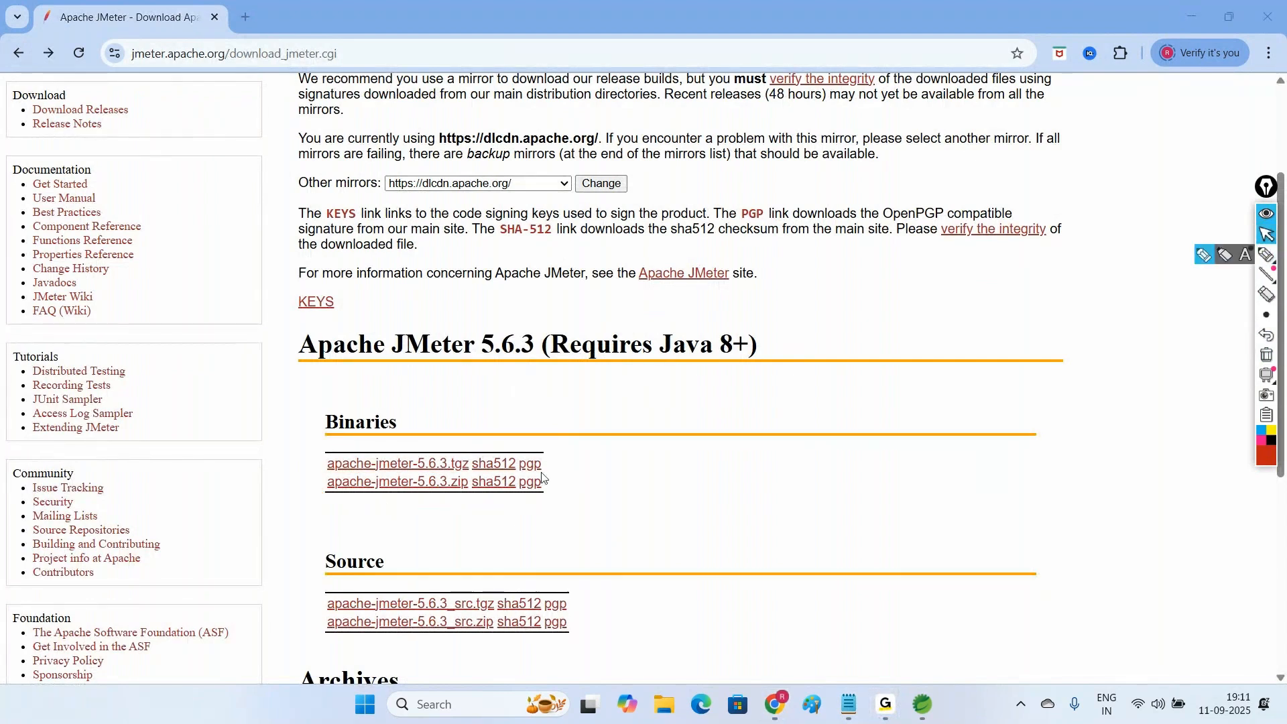
pyautogui.click(457, 482)
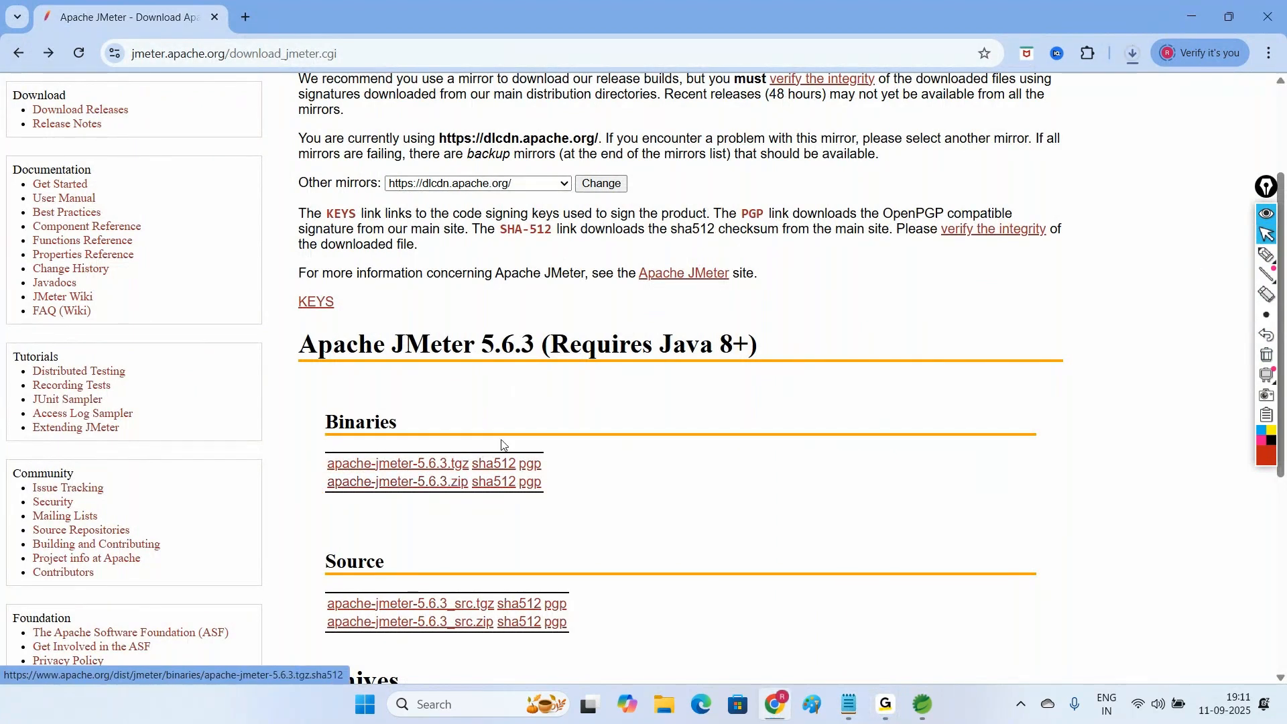
pyautogui.click(296, 23)
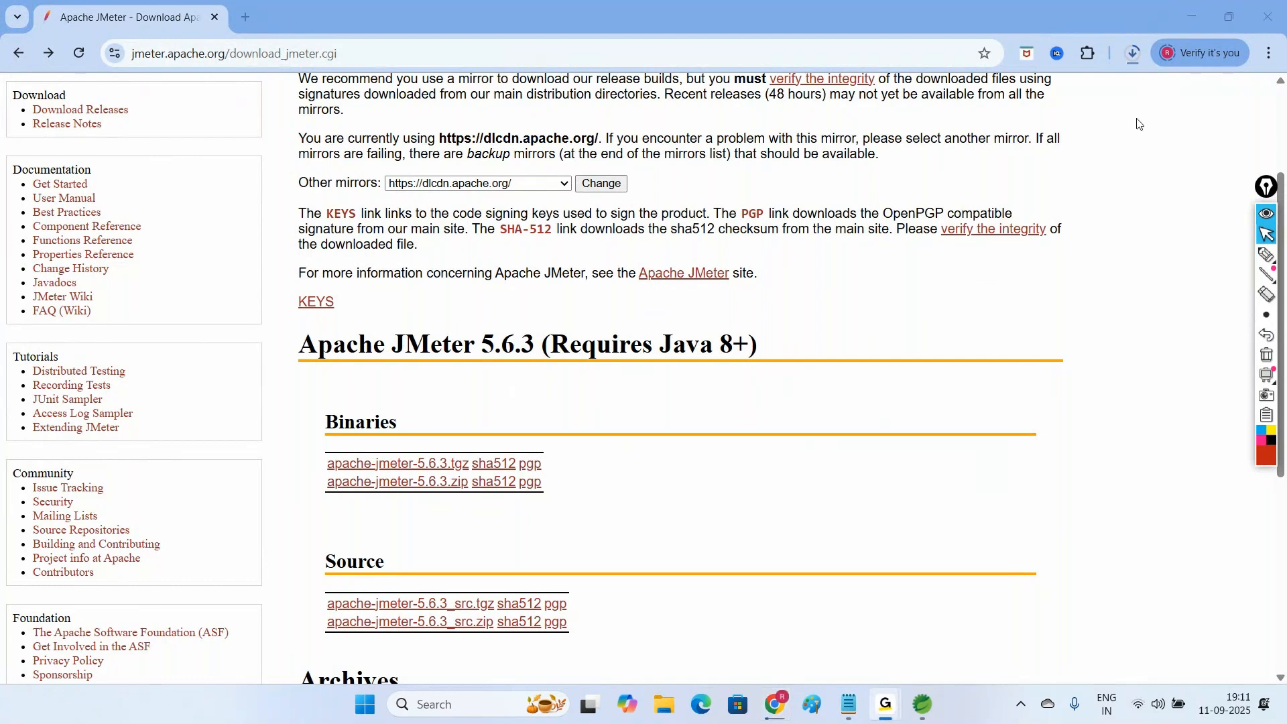
# Step: Show the downloaded apache-jmeter-5.6.3 archive in its folder and move it to C:\2025\FSJRTP - 1\JMeter
pyautogui.click(1134, 55)
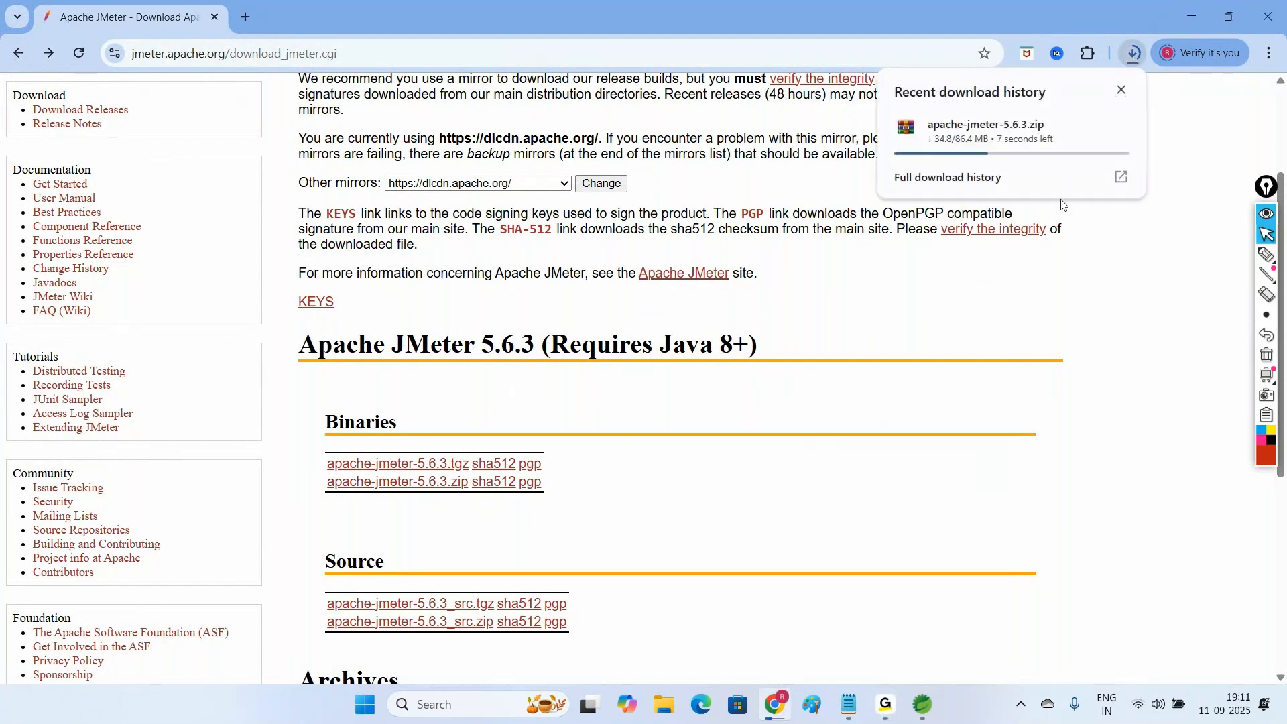
pyautogui.moveTo(1023, 159)
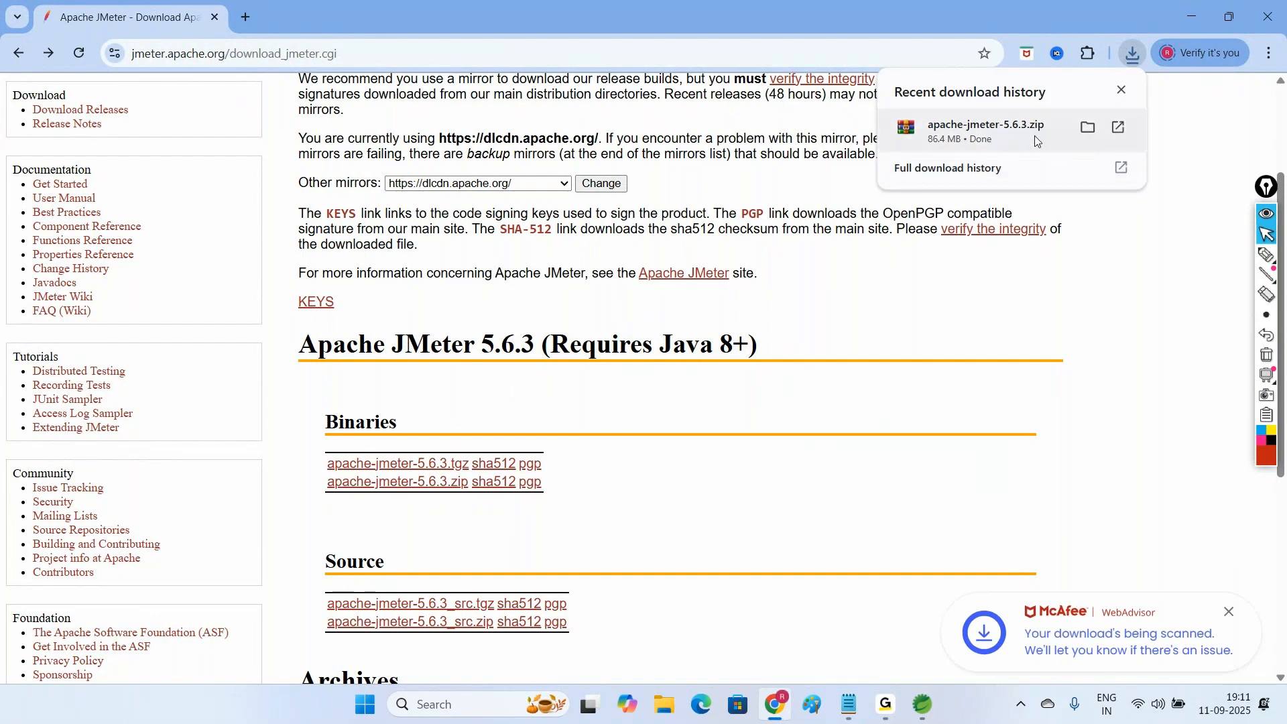
pyautogui.click(1089, 129)
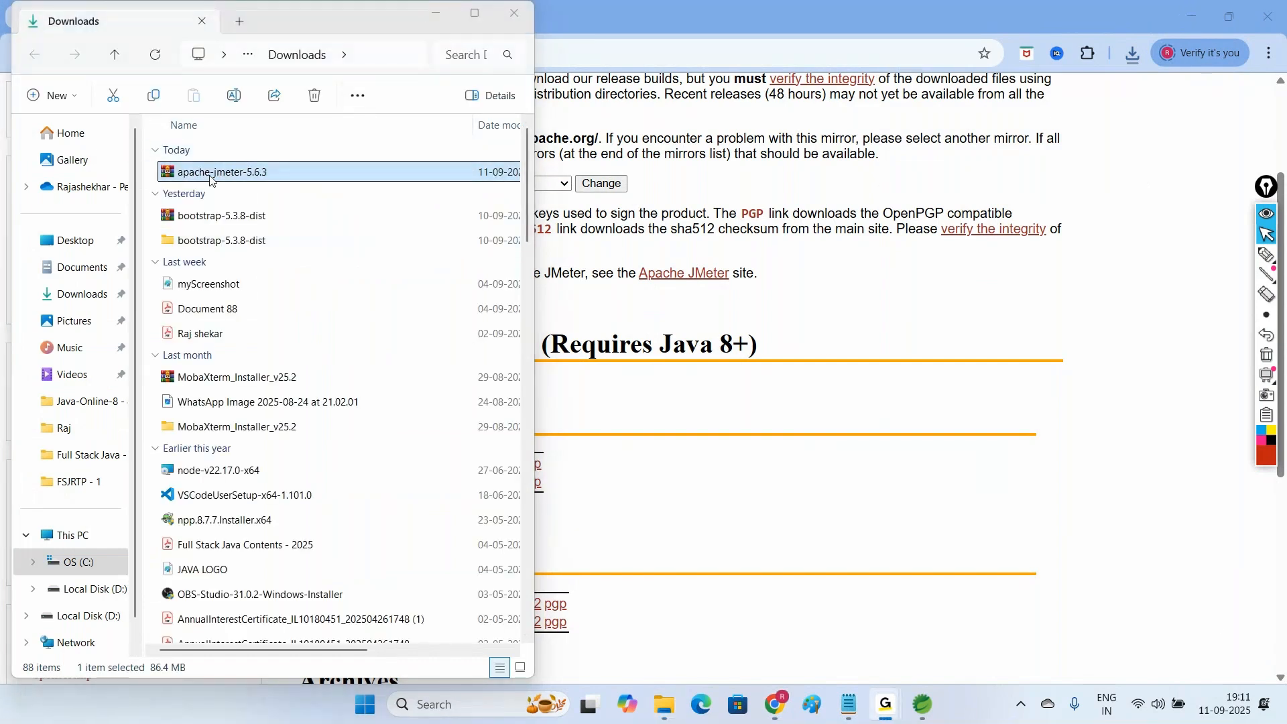
pyautogui.rightClick(213, 178)
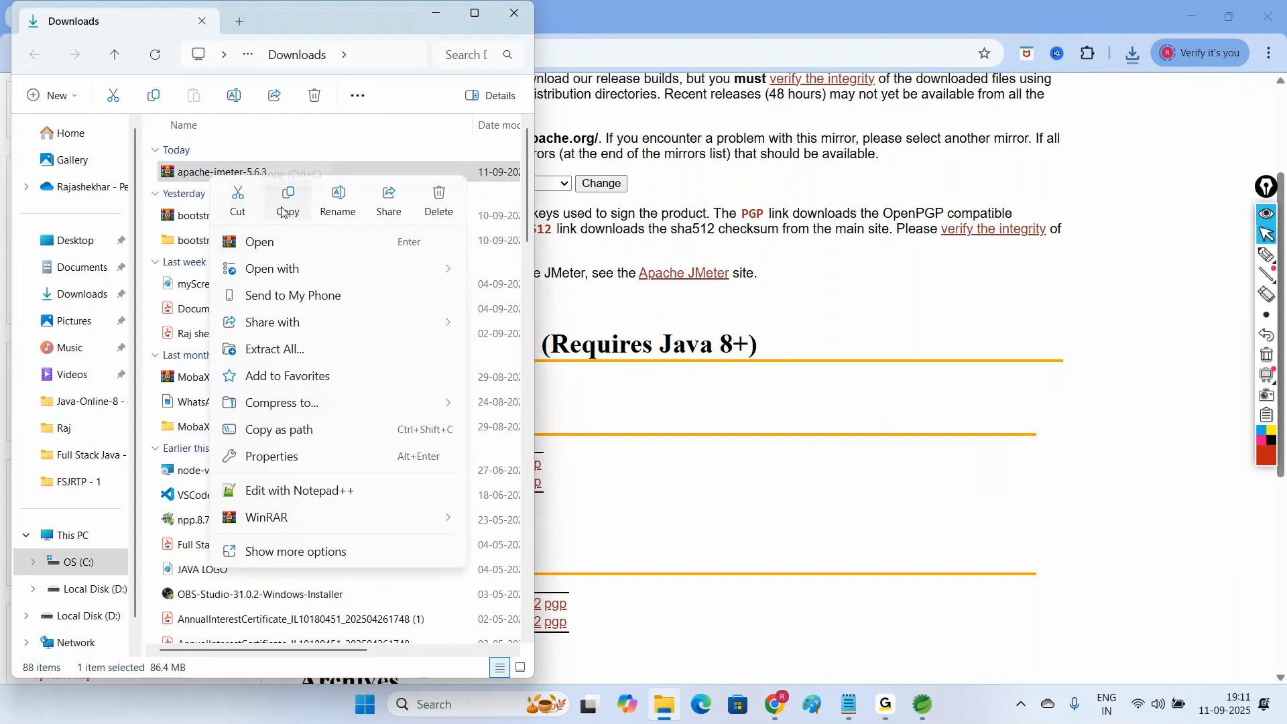
pyautogui.click(240, 205)
pyautogui.click(74, 482)
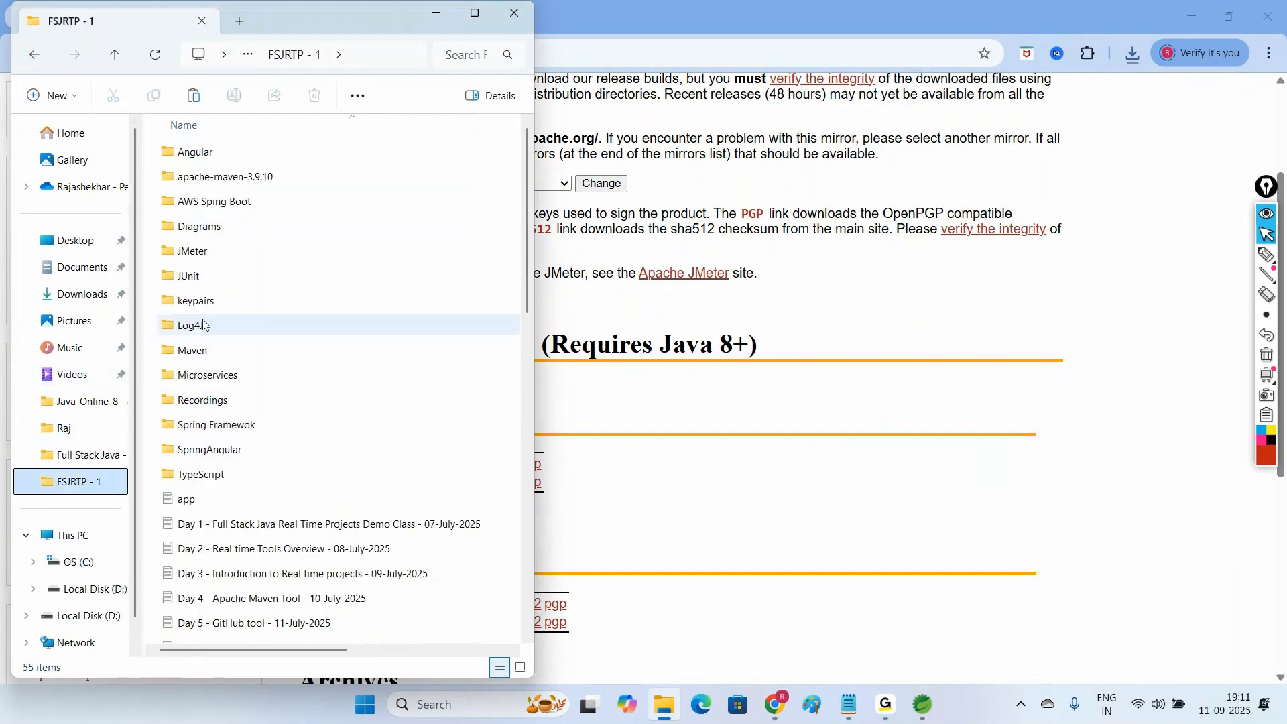
pyautogui.doubleClick(291, 15)
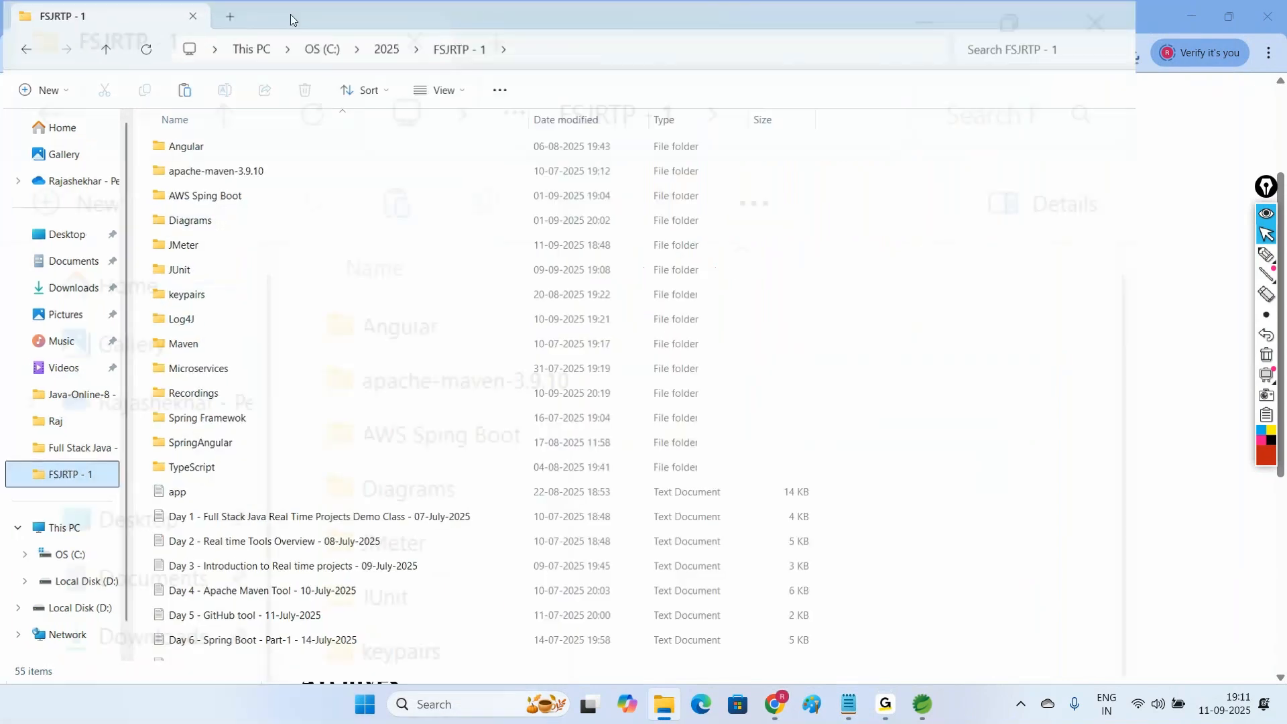
pyautogui.doubleClick(179, 246)
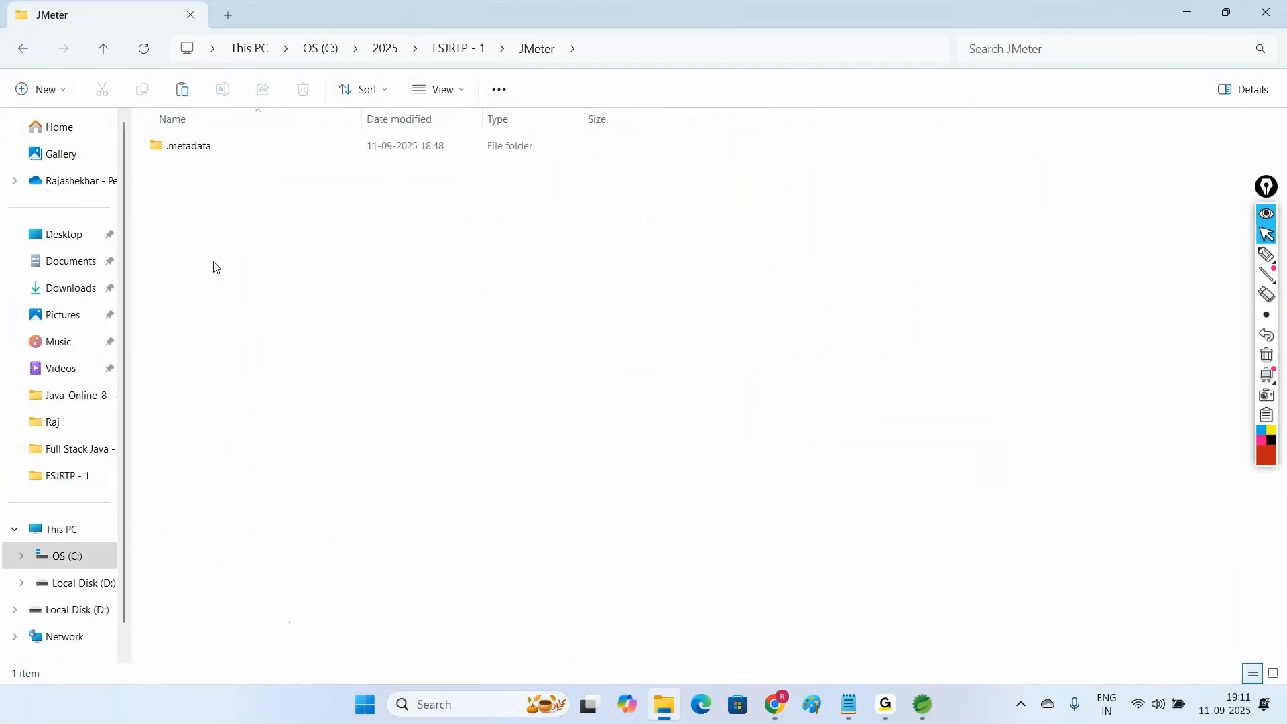
pyautogui.rightClick(215, 267)
pyautogui.click(239, 280)
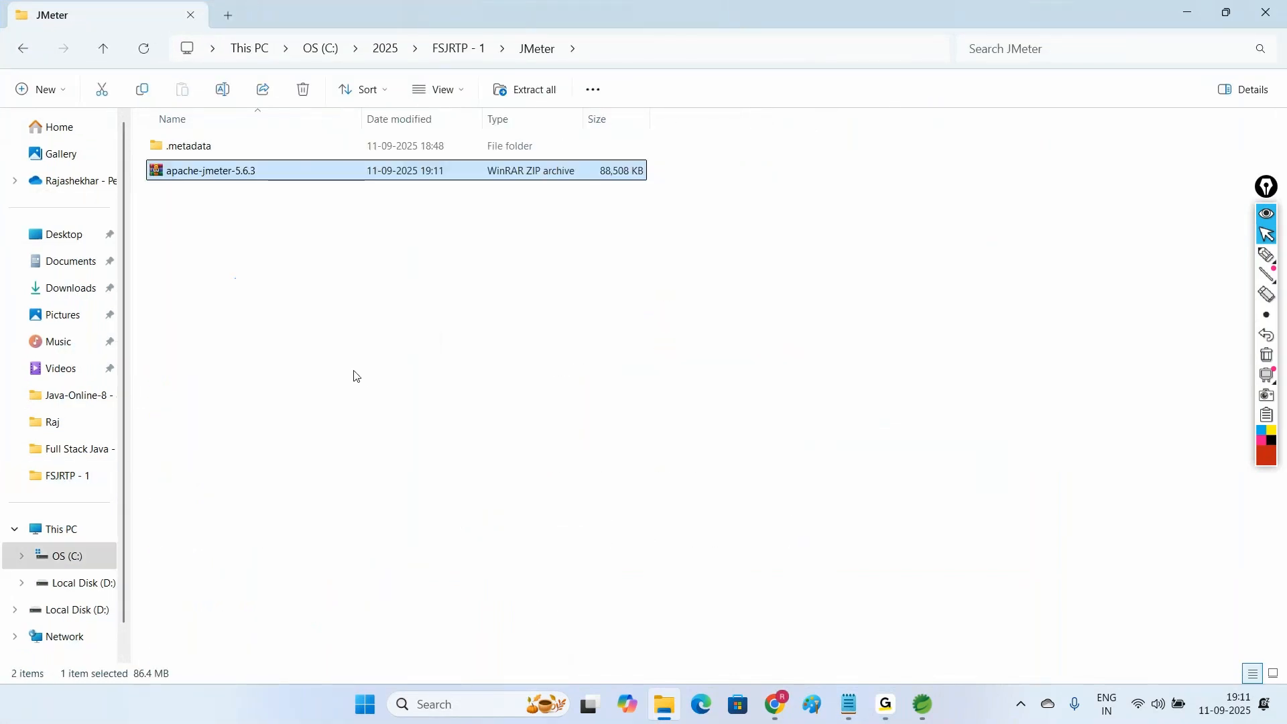
# Step: Extract the archive with WinRAR into a subfolder named apache-jmeter-5.6.3
pyautogui.rightClick(223, 176)
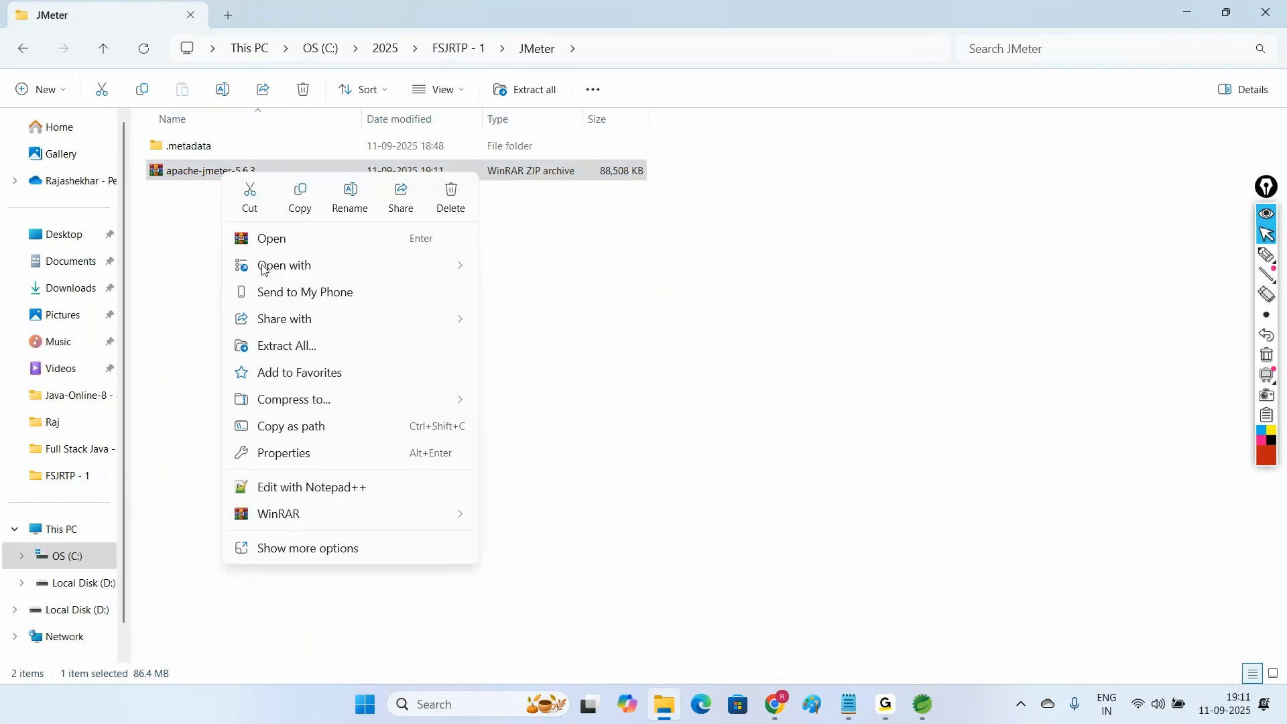
pyautogui.moveTo(282, 516)
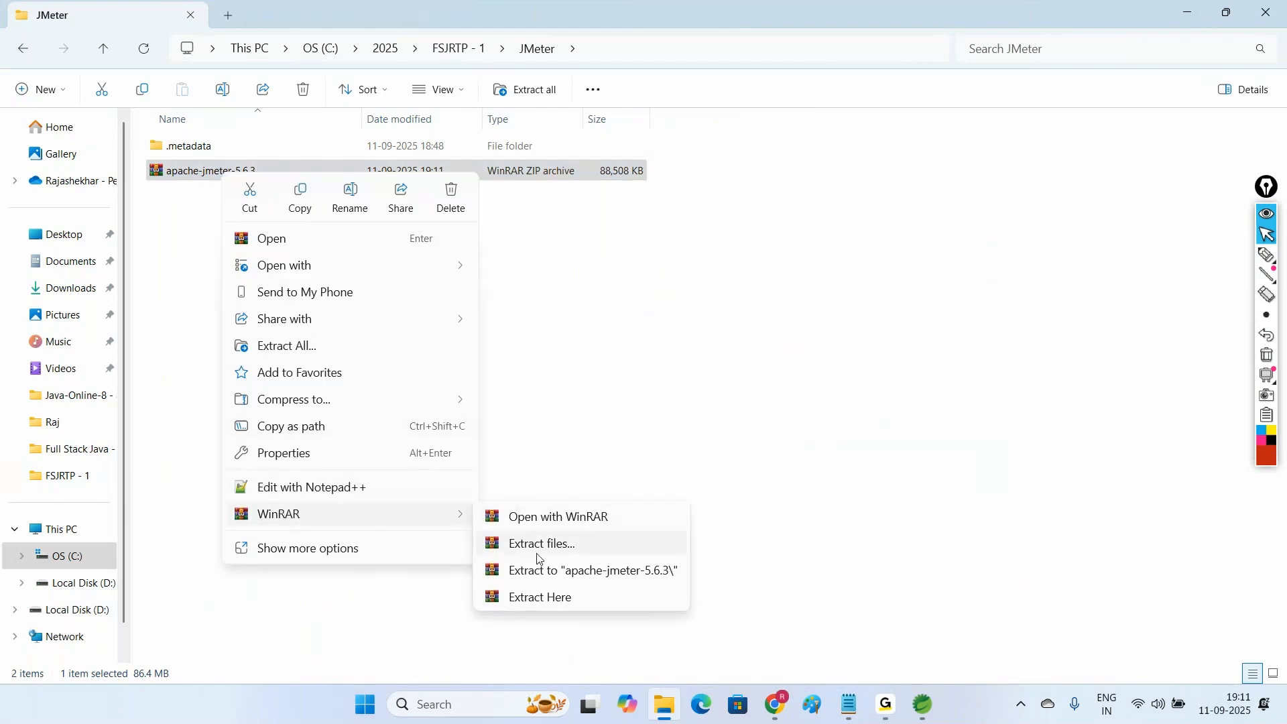
pyautogui.click(542, 569)
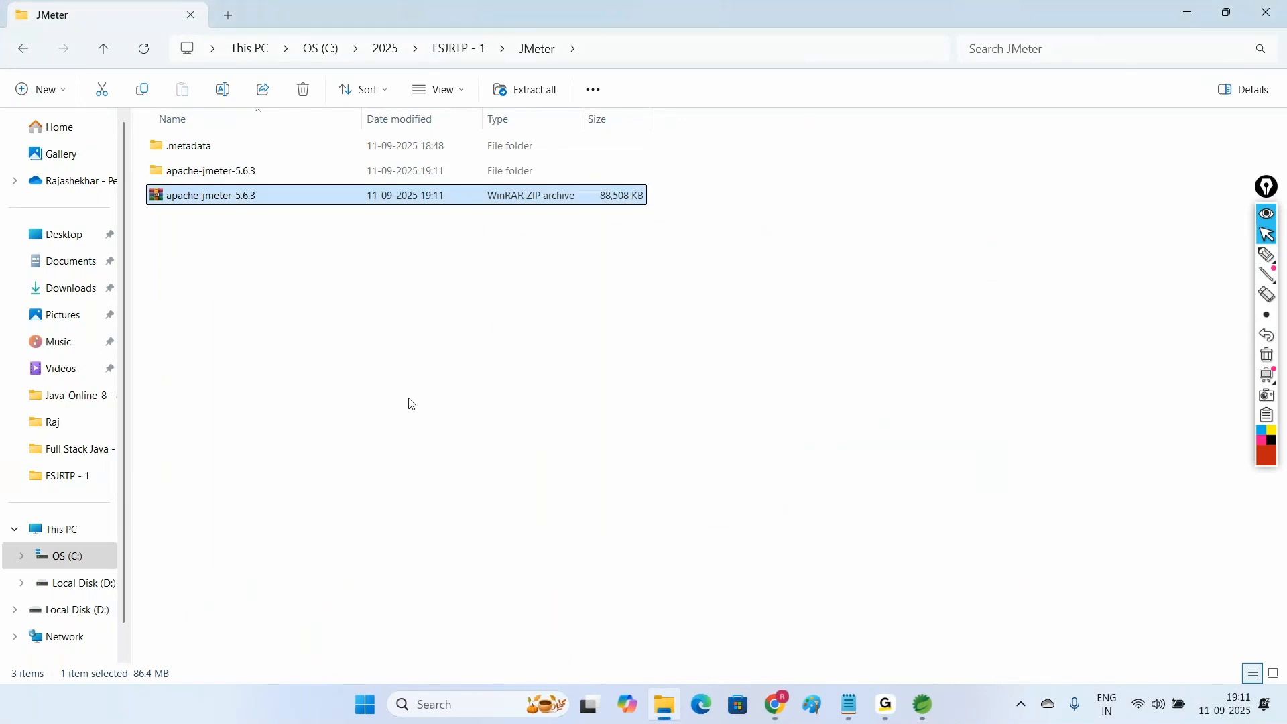
# Step: Browse the extracted apache-jmeter-5.6.3 folders down to bin and select the jmeter Windows batch file
pyautogui.doubleClick(212, 173)
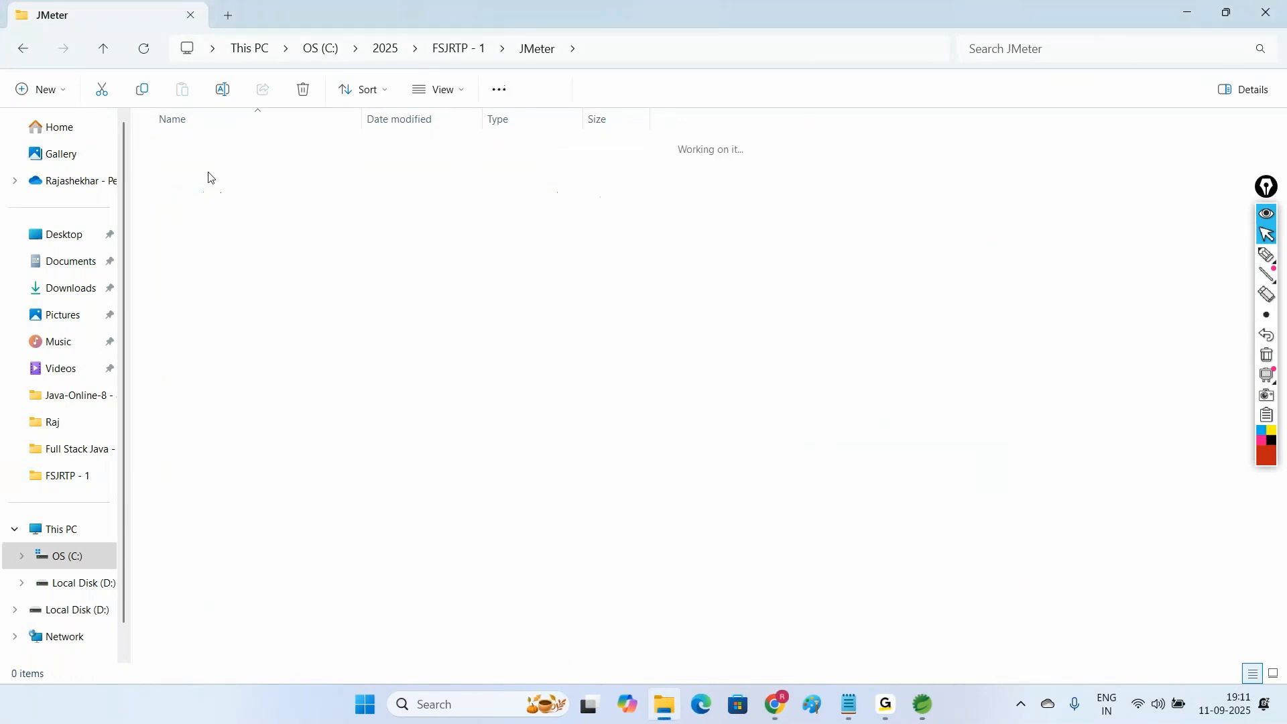
pyautogui.doubleClick(207, 146)
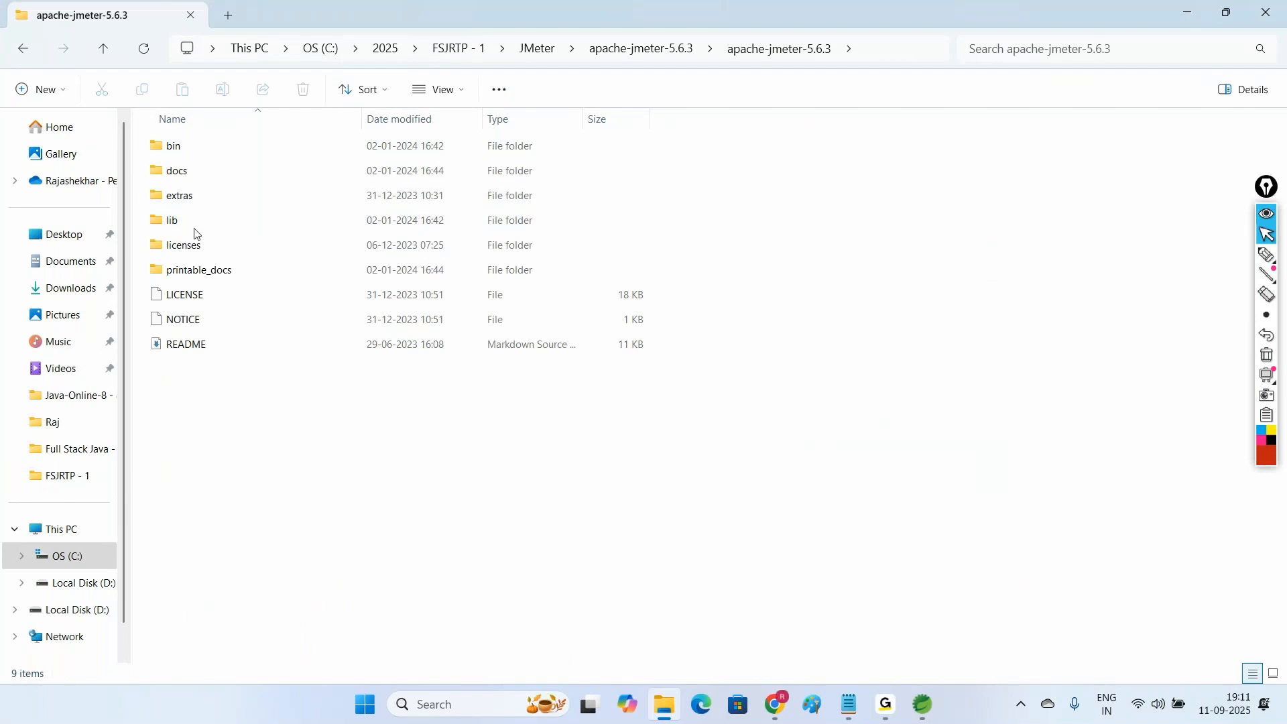
pyautogui.doubleClick(184, 152)
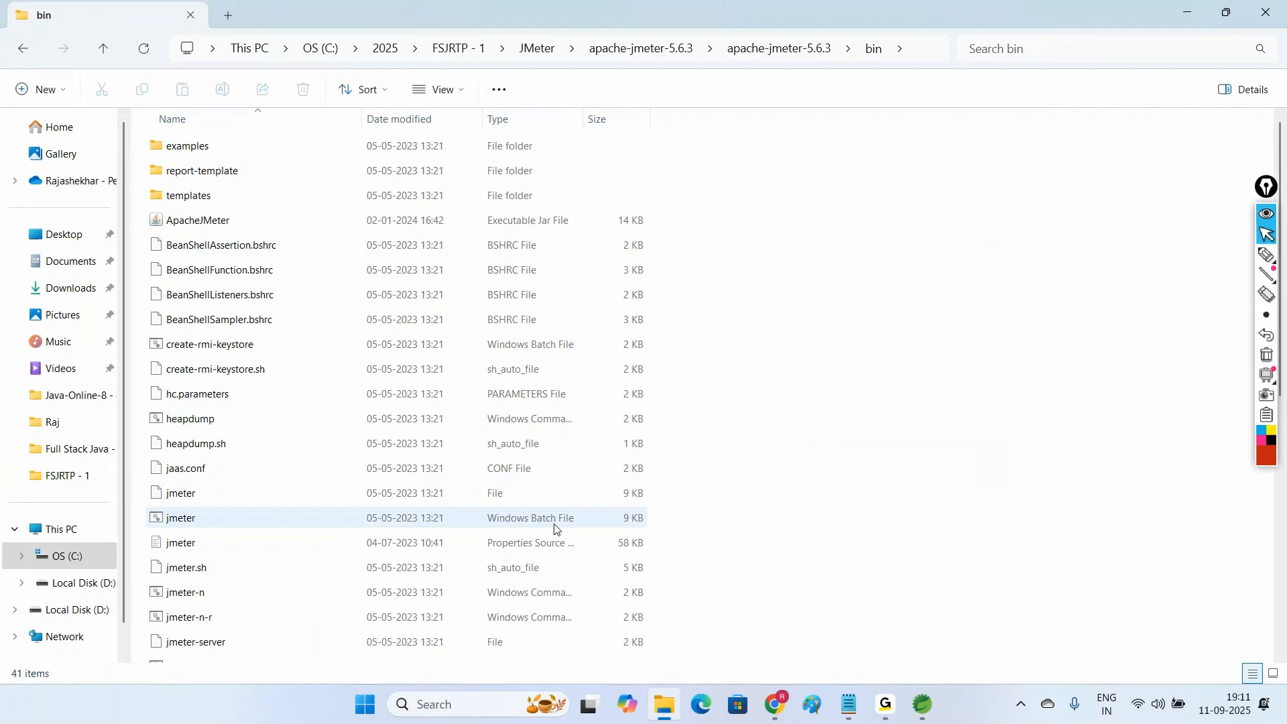
pyautogui.click(486, 522)
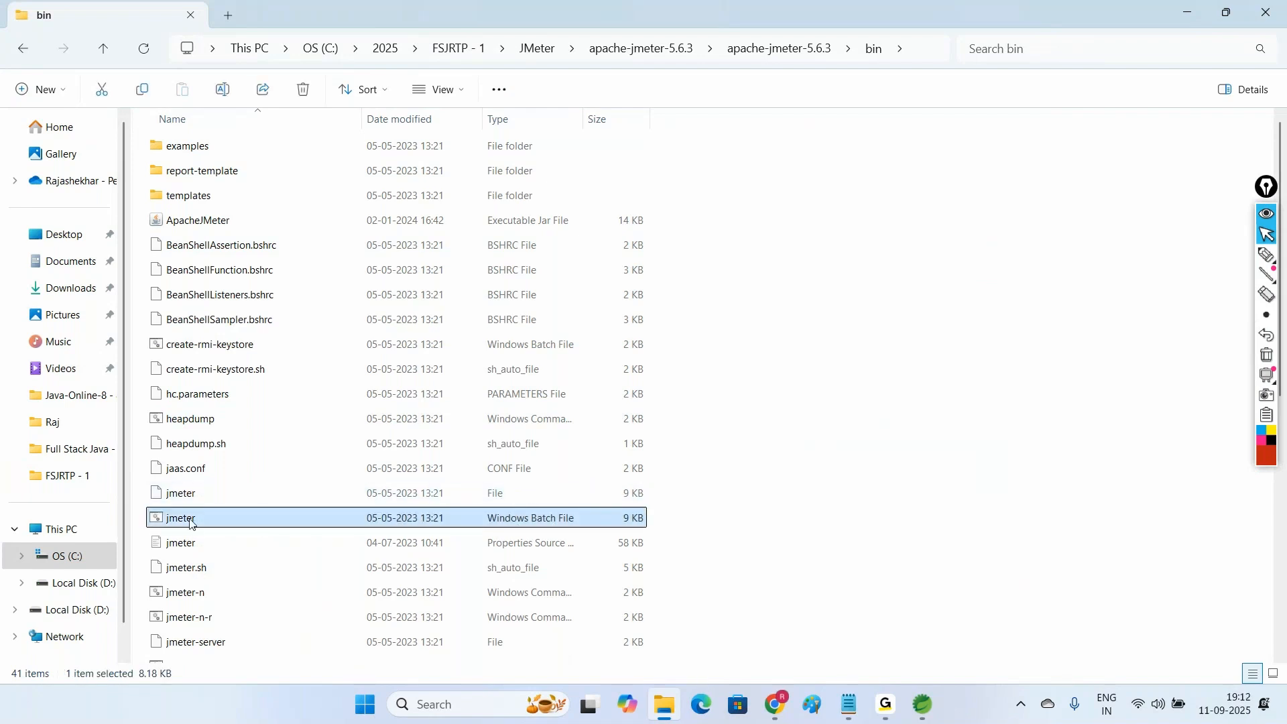
# Step: Circle the jmeter Windows batch file with the screen pen and clear the mark again
pyautogui.click(1266, 255)
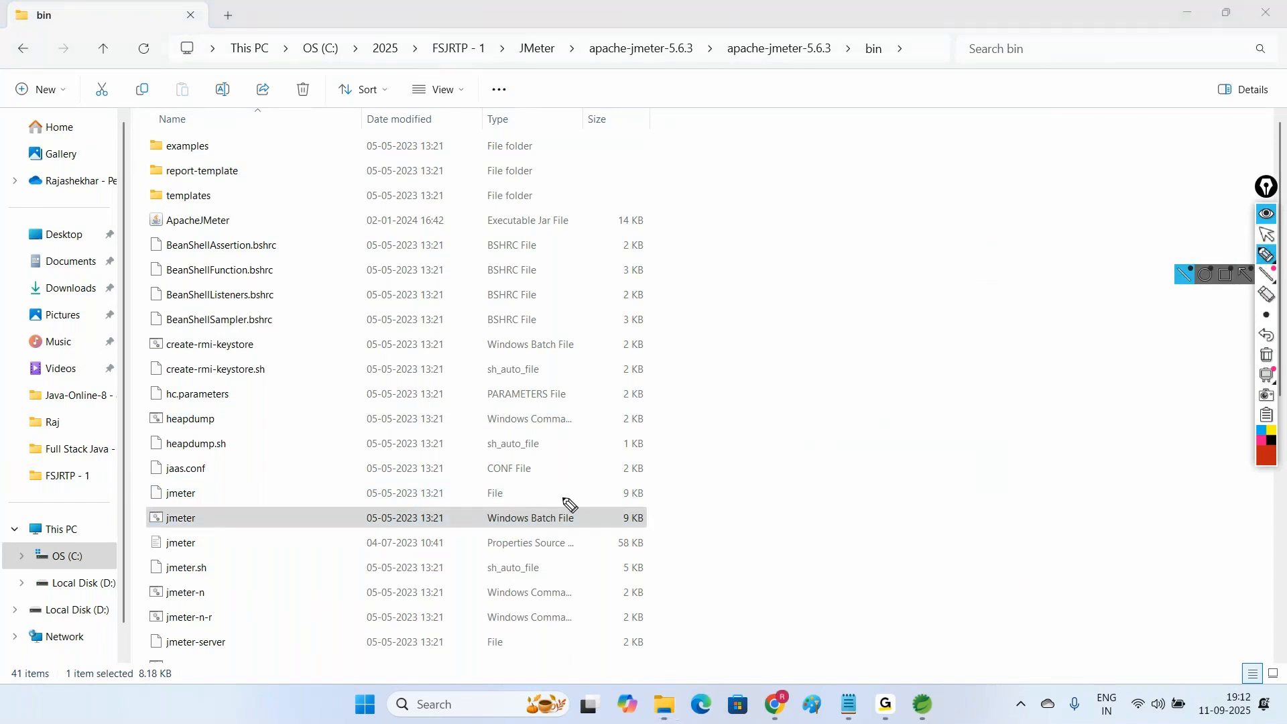
pyautogui.moveTo(565, 499)
pyautogui.mouseDown()
pyautogui.moveTo(213, 491)
pyautogui.moveTo(152, 517)
pyautogui.moveTo(395, 549)
pyautogui.moveTo(671, 536)
pyautogui.moveTo(556, 501)
pyautogui.mouseUp()
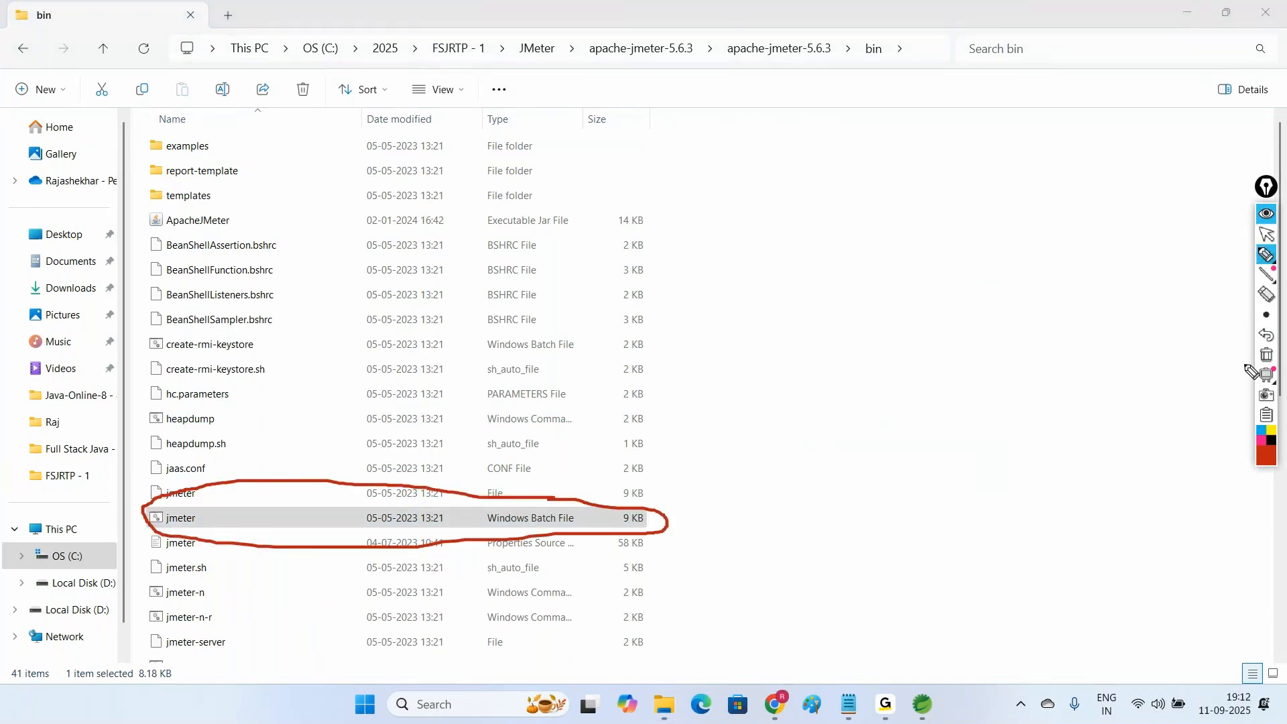
pyautogui.click(1266, 354)
pyautogui.click(1266, 234)
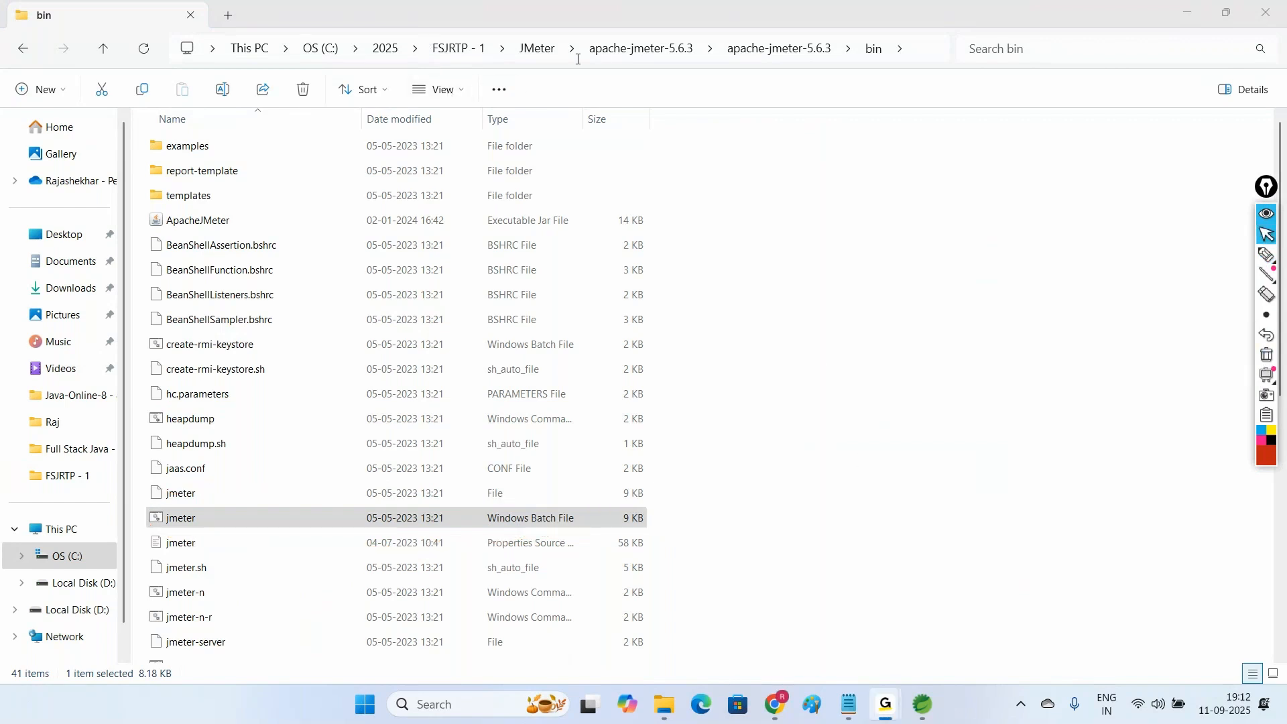
# Step: Return to the JMeter folder and copy the zip archive's name, apache-jmeter-5.6.3, from its properties
pyautogui.click(540, 56)
pyautogui.rightClick(236, 199)
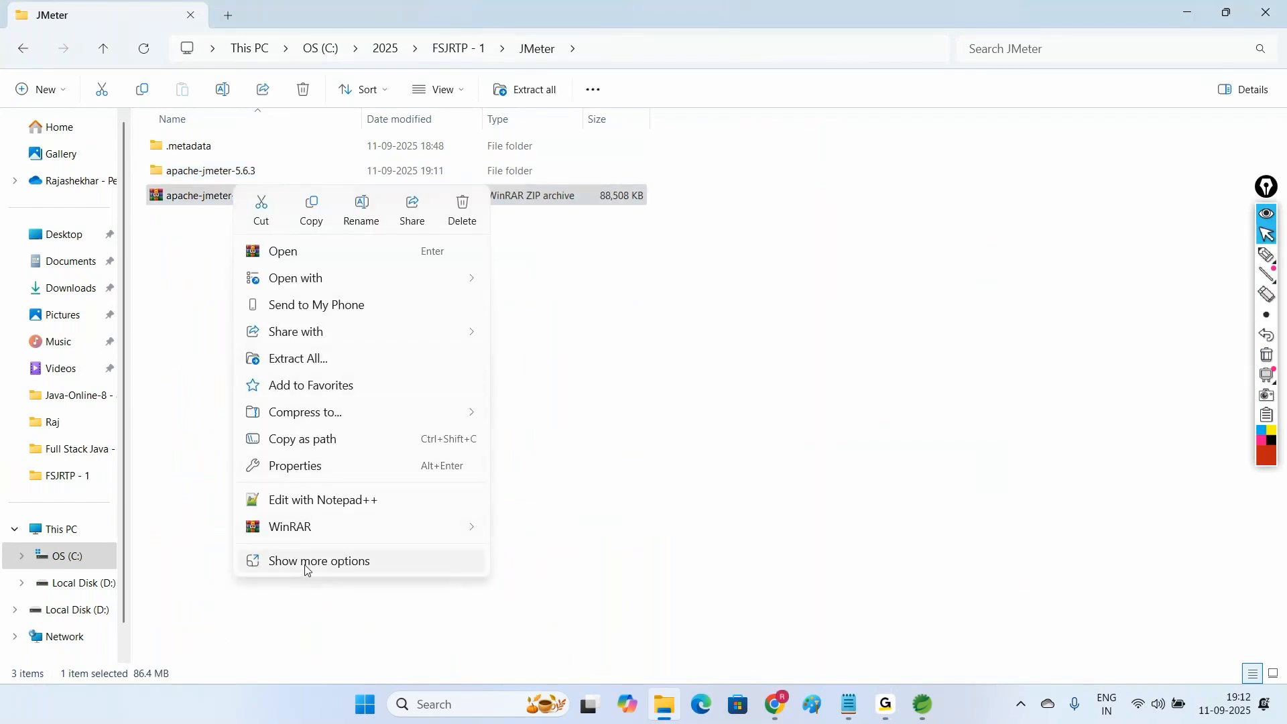
pyautogui.click(309, 570)
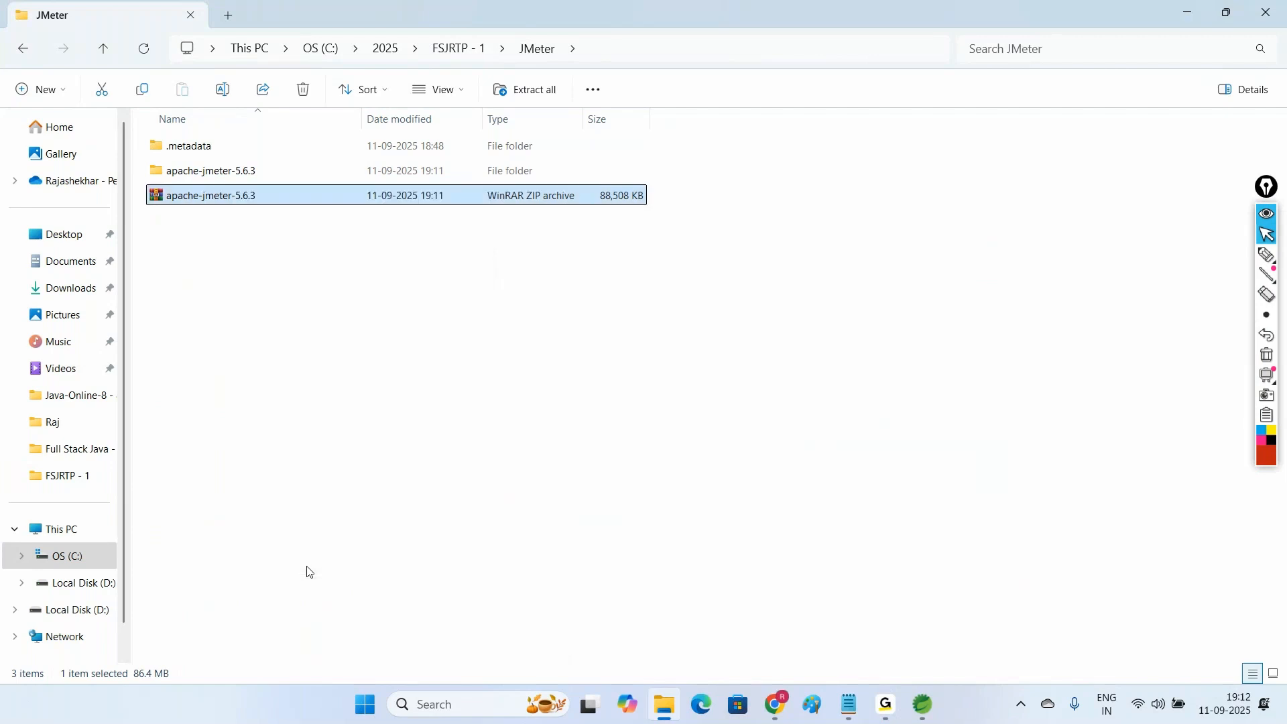
pyautogui.click(328, 579)
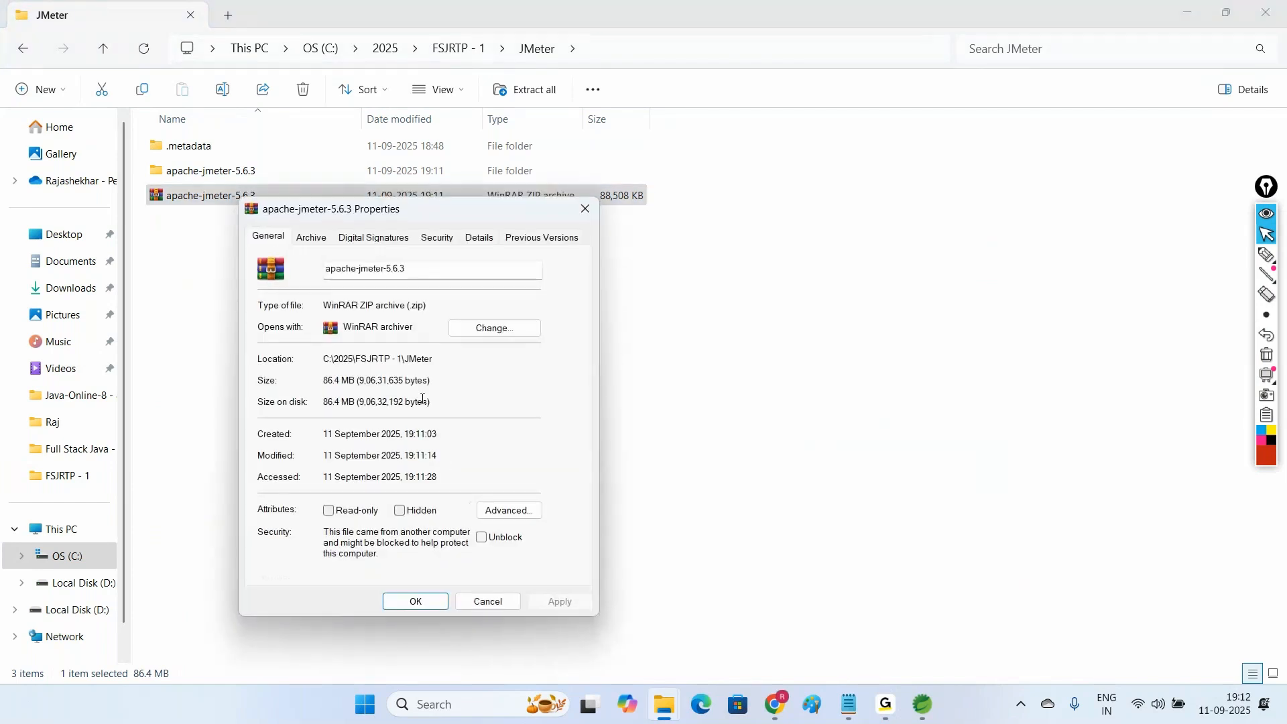
pyautogui.moveTo(406, 269); pyautogui.dragTo(325, 272)
pyautogui.hotkey('ctrl', 'c')
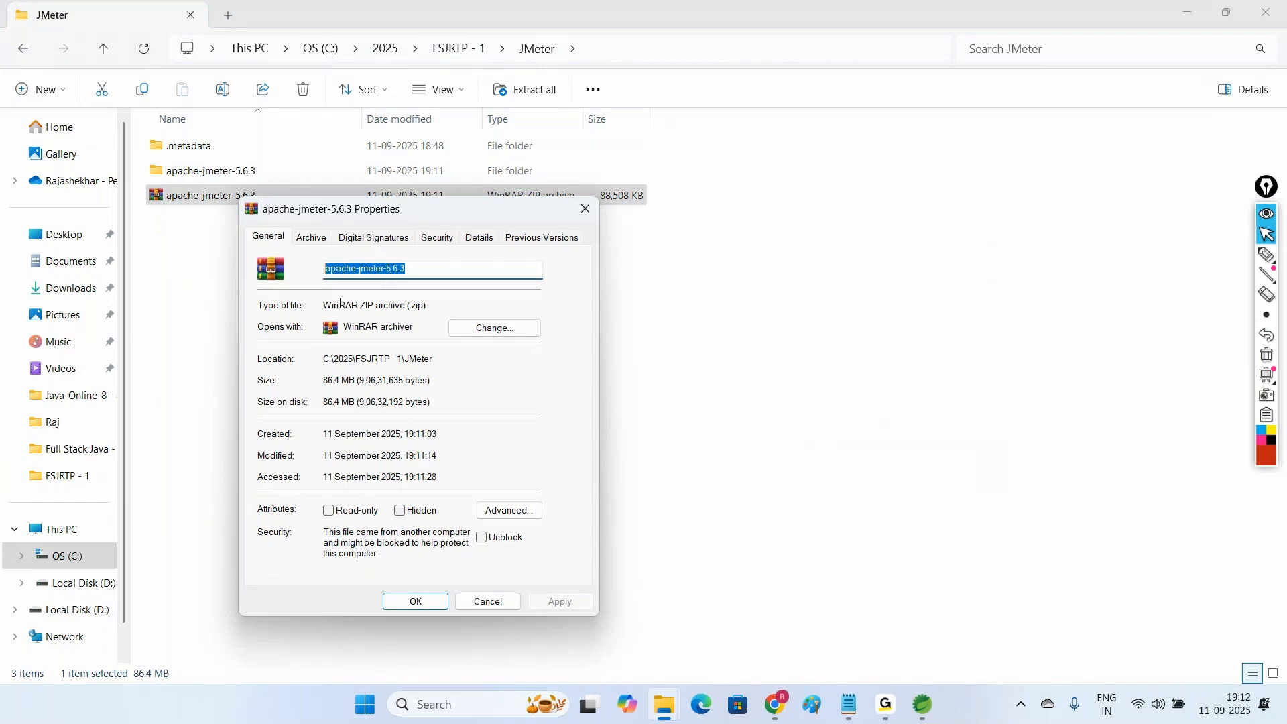
# Step: Switch to the Notepad class notes and add the line Download "apache-jmeter-5.6.3.zip" below the download URL
pyautogui.click(850, 704)
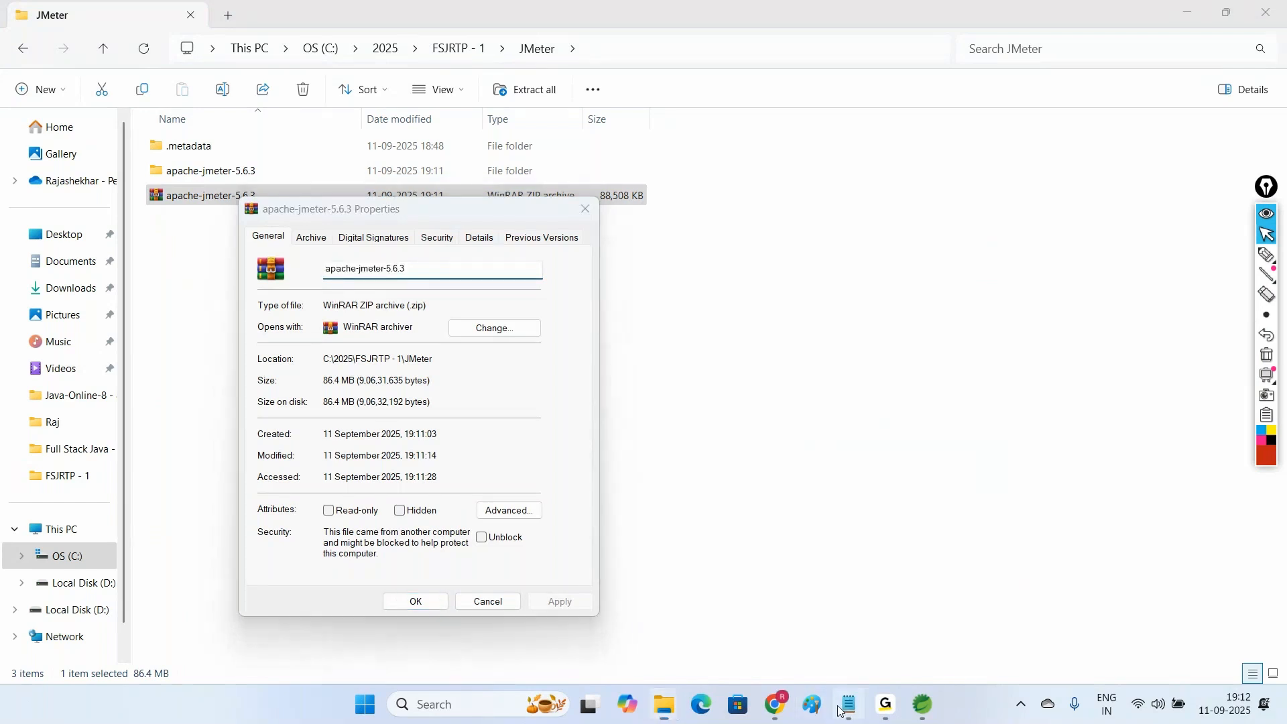
pyautogui.write('Downl')
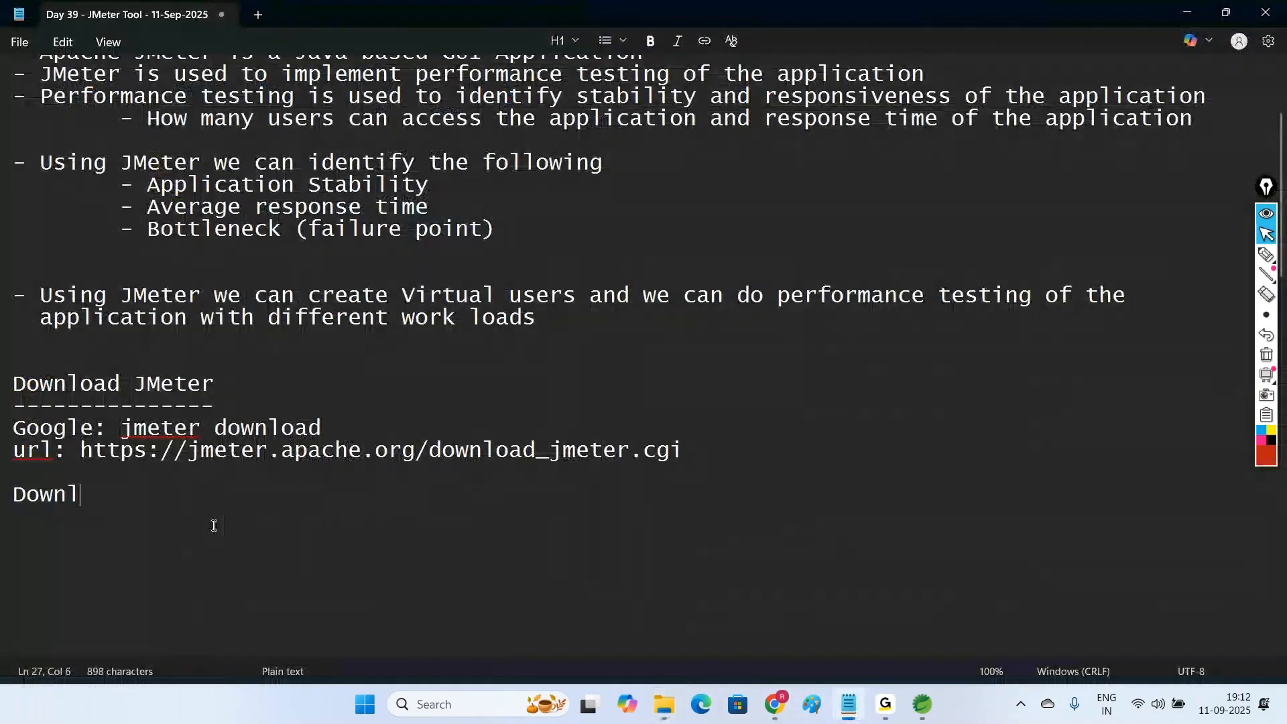
pyautogui.write('oad "')
pyautogui.hotkey('ctrl', 'v')
pyautogui.write('.')
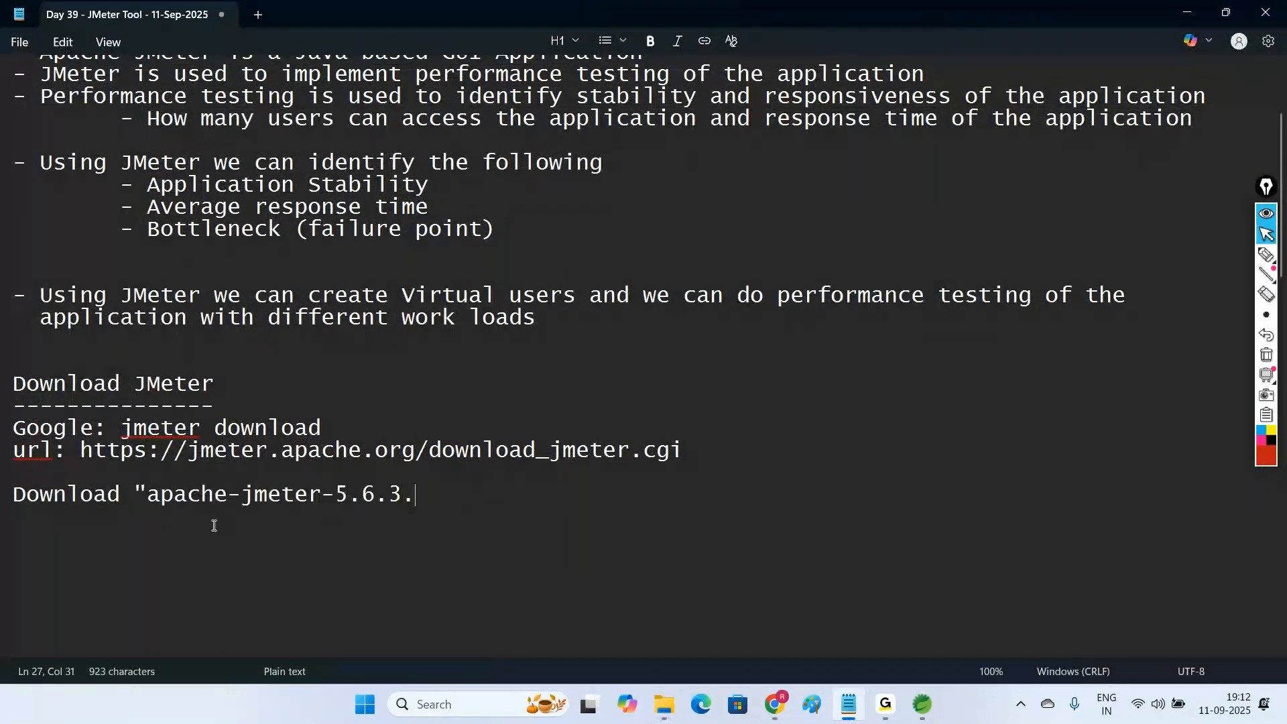
pyautogui.write('zip"')
pyautogui.press('Return')
pyautogui.press('Return')
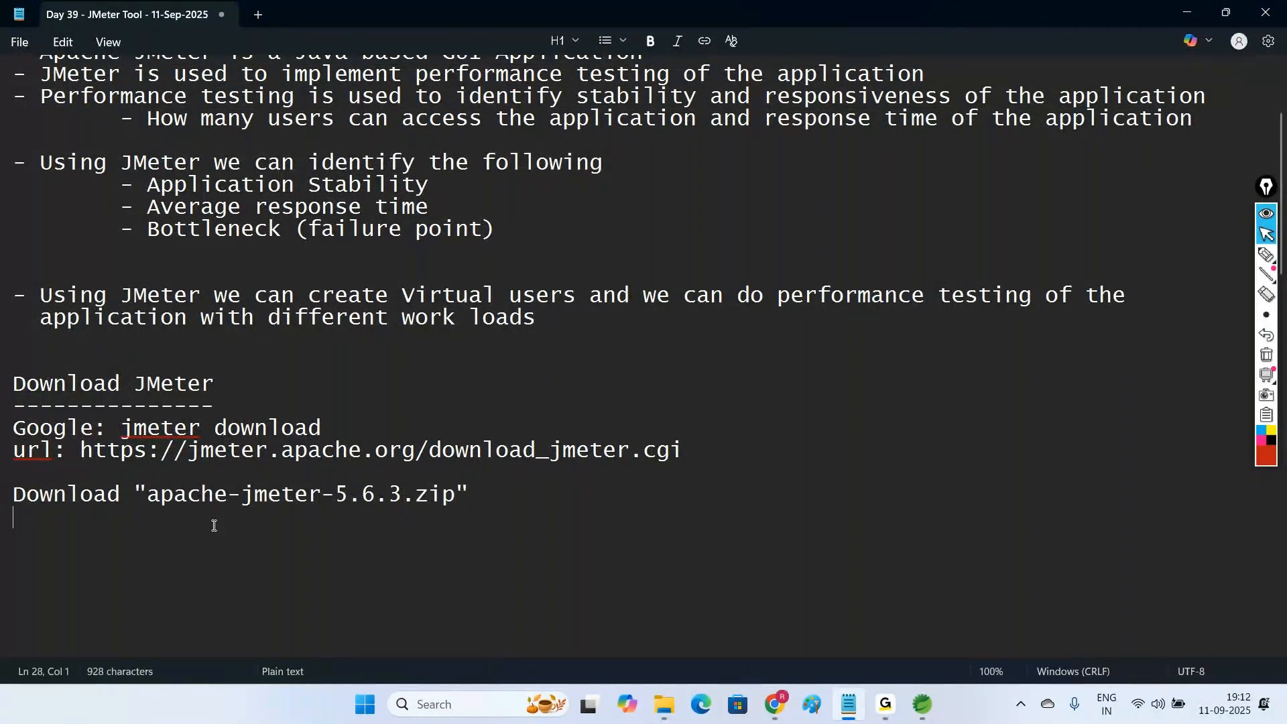
# Step: Add the line "Extract the zip file into a folder" to the Download JMeter notes
pyautogui.write('Extract the zoip')
pyautogui.press('BackSpace')
pyautogui.press('BackSpace')
pyautogui.press('BackSpace')
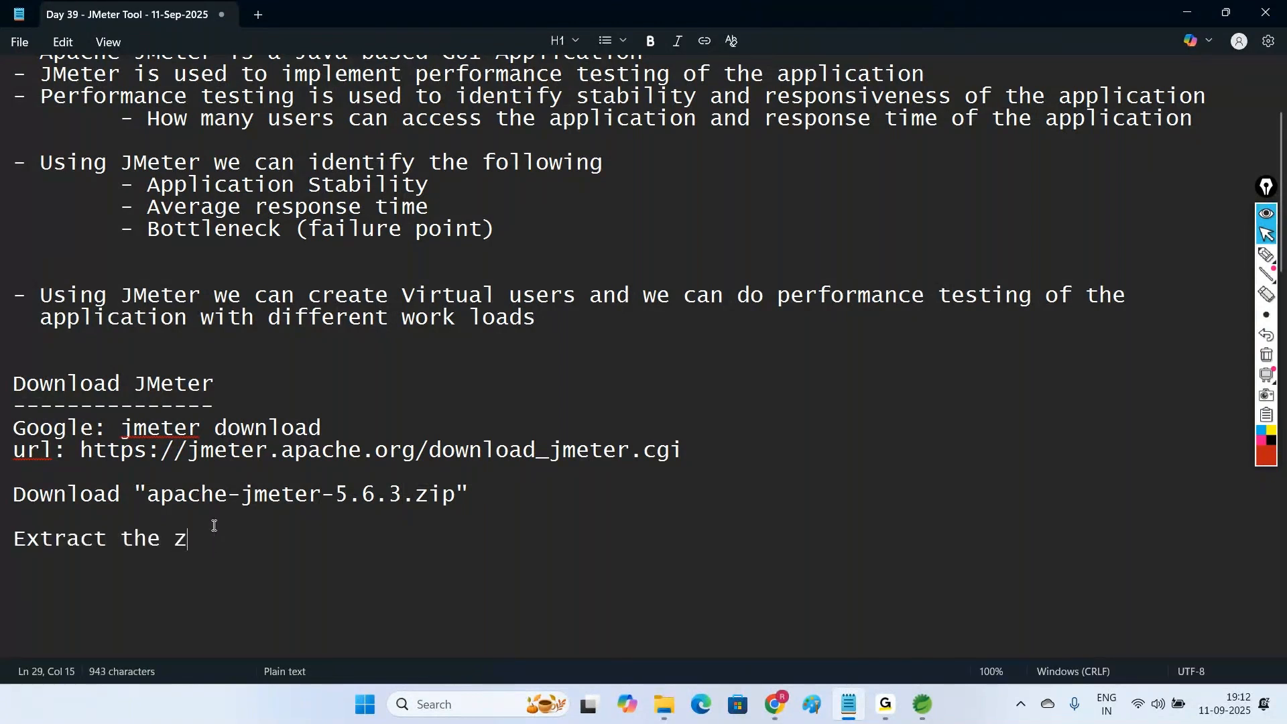
pyautogui.write('ip file into a fo')
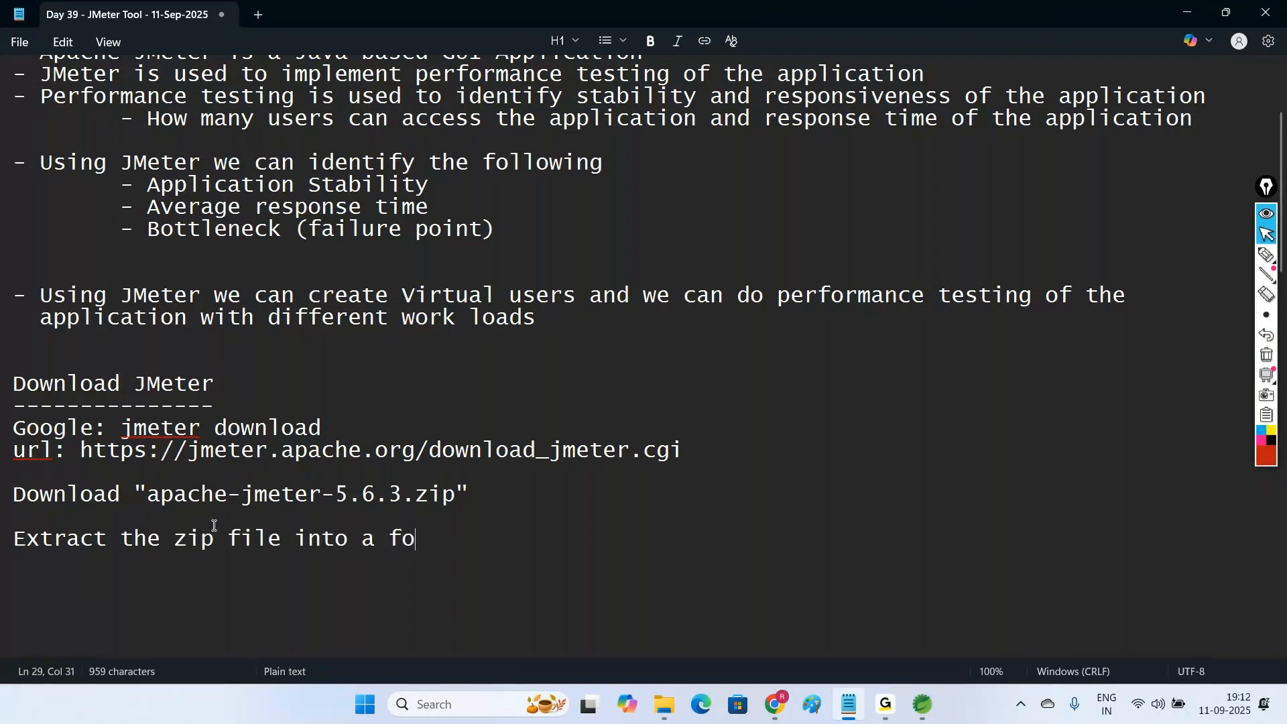
pyautogui.write('lder')
pyautogui.press('Return')
pyautogui.press('Return')
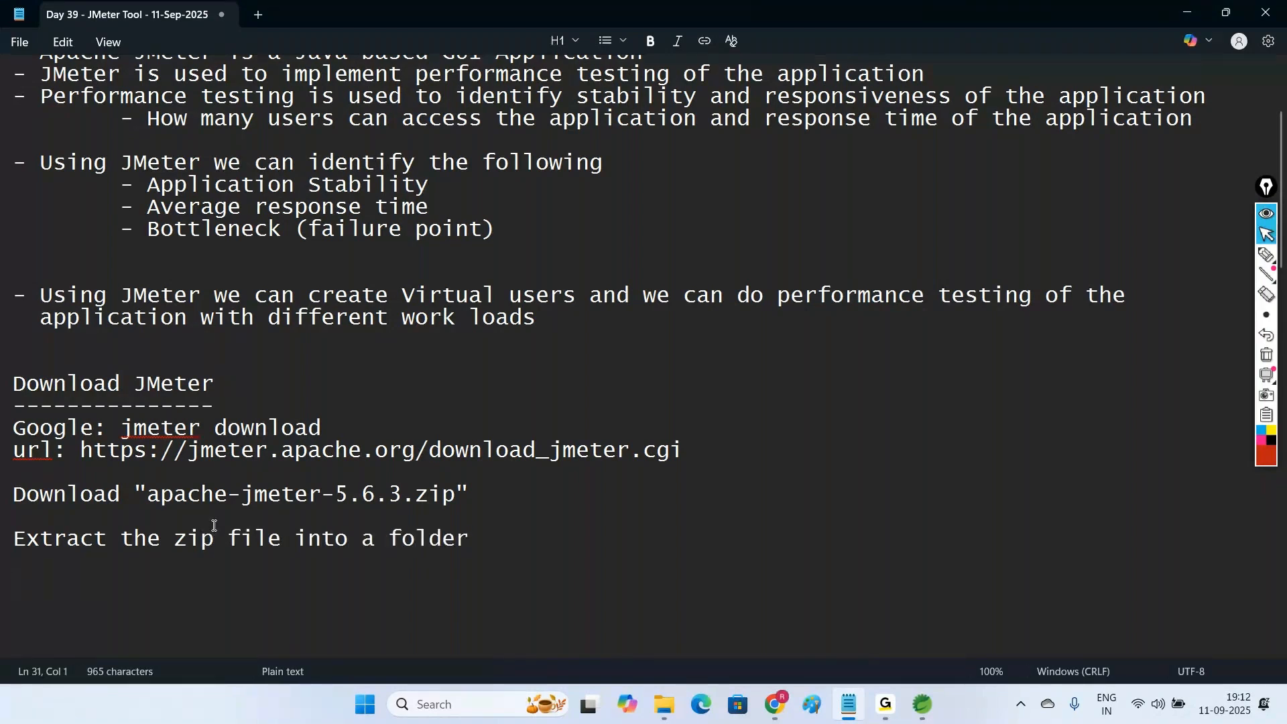
# Step: Add the line "In apache-jmeter-5.6.3\bin" with the indented sub-point "- jmeter.bat file (run this application)"
pyautogui.write('In')
pyautogui.hotkey('ctrl', 'v')
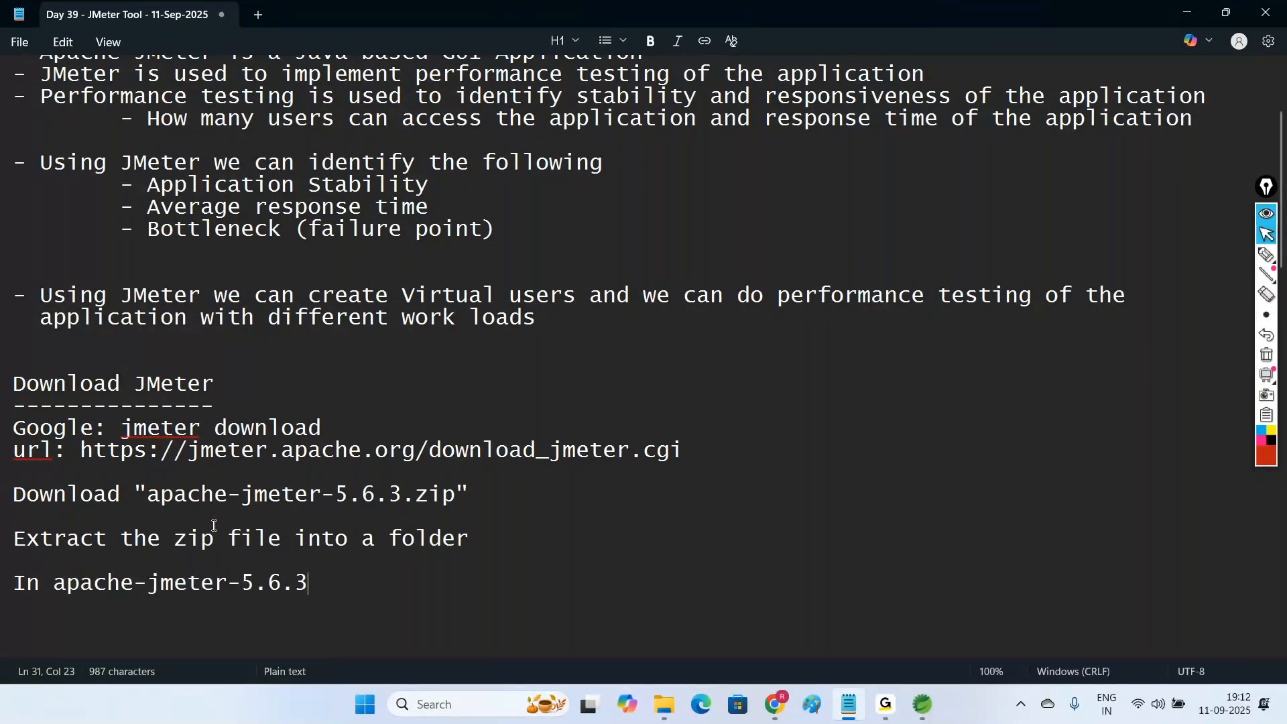
pyautogui.write('\\bin')
pyautogui.press('Return')
pyautogui.press('Tab')
pyautogui.write('- j')
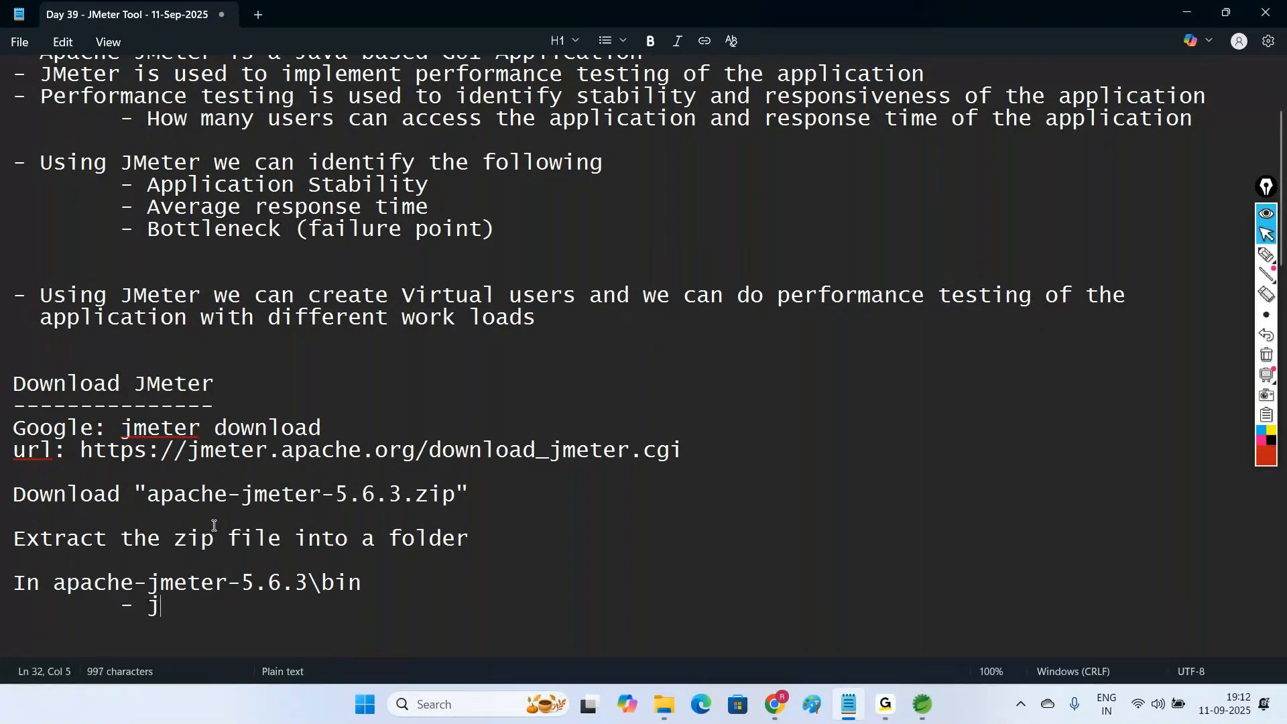
pyautogui.write('meter')
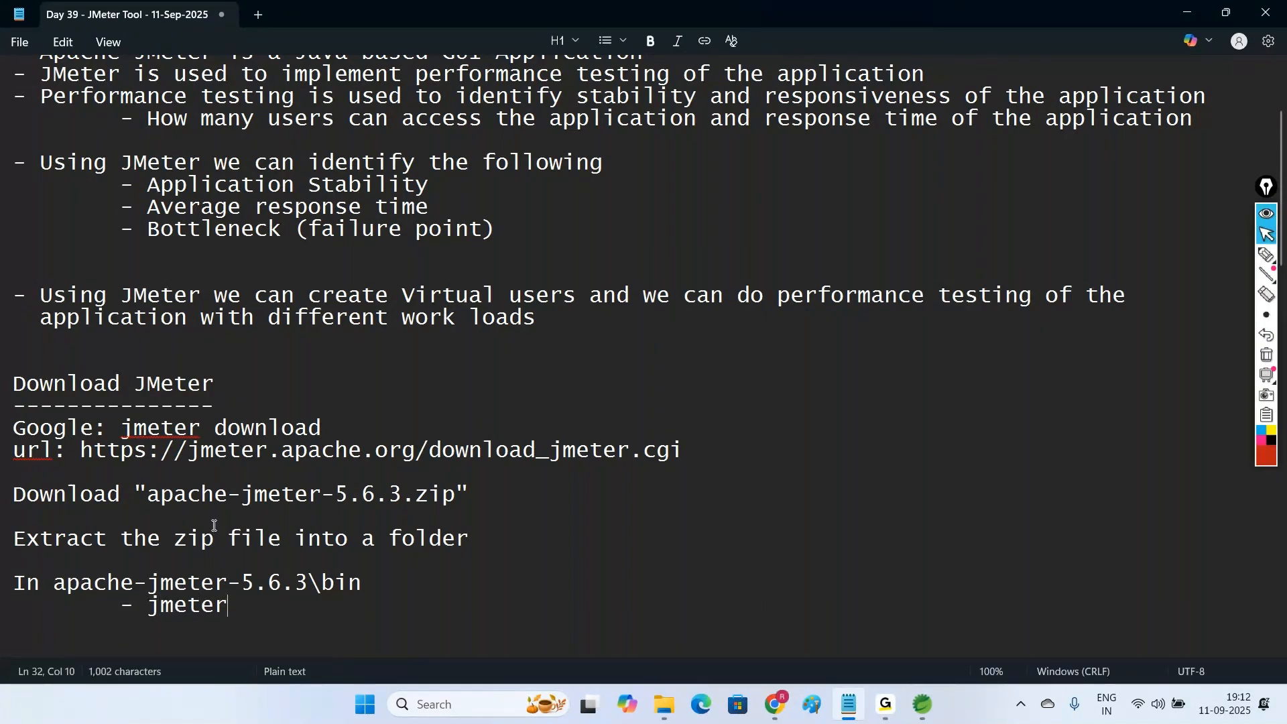
pyautogui.write('.bat file')
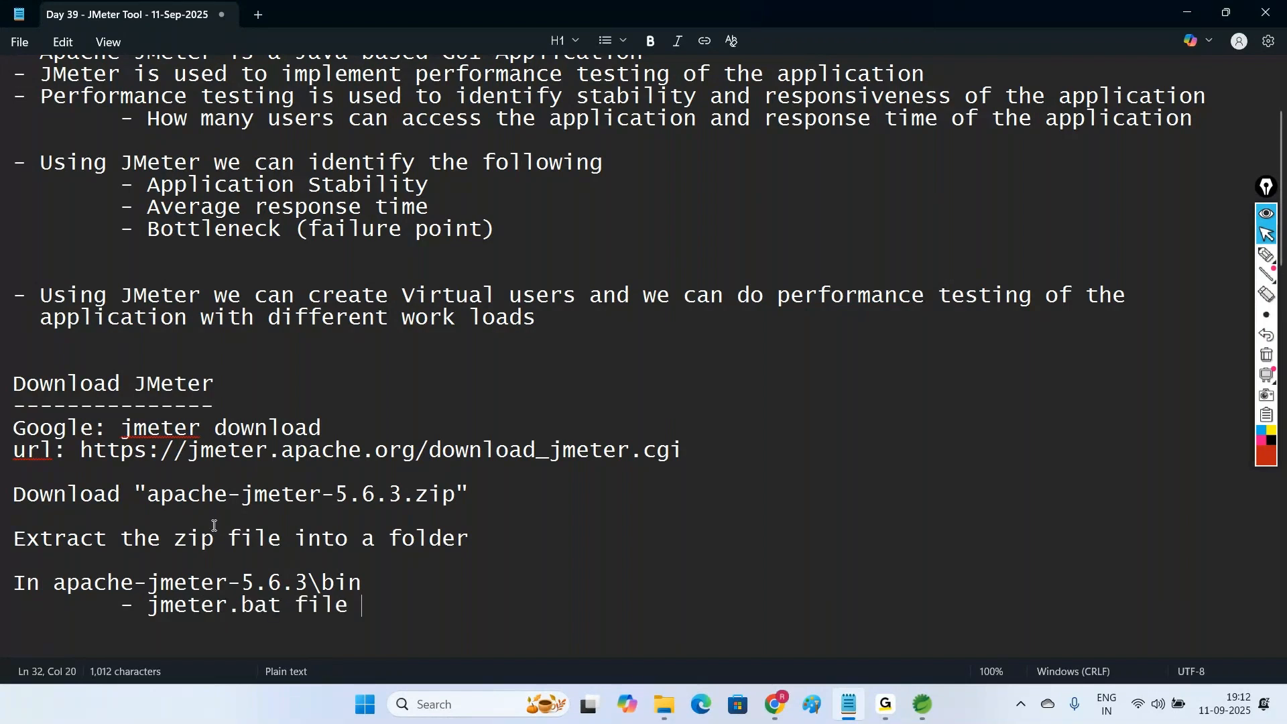
pyautogui.write('run this application)')
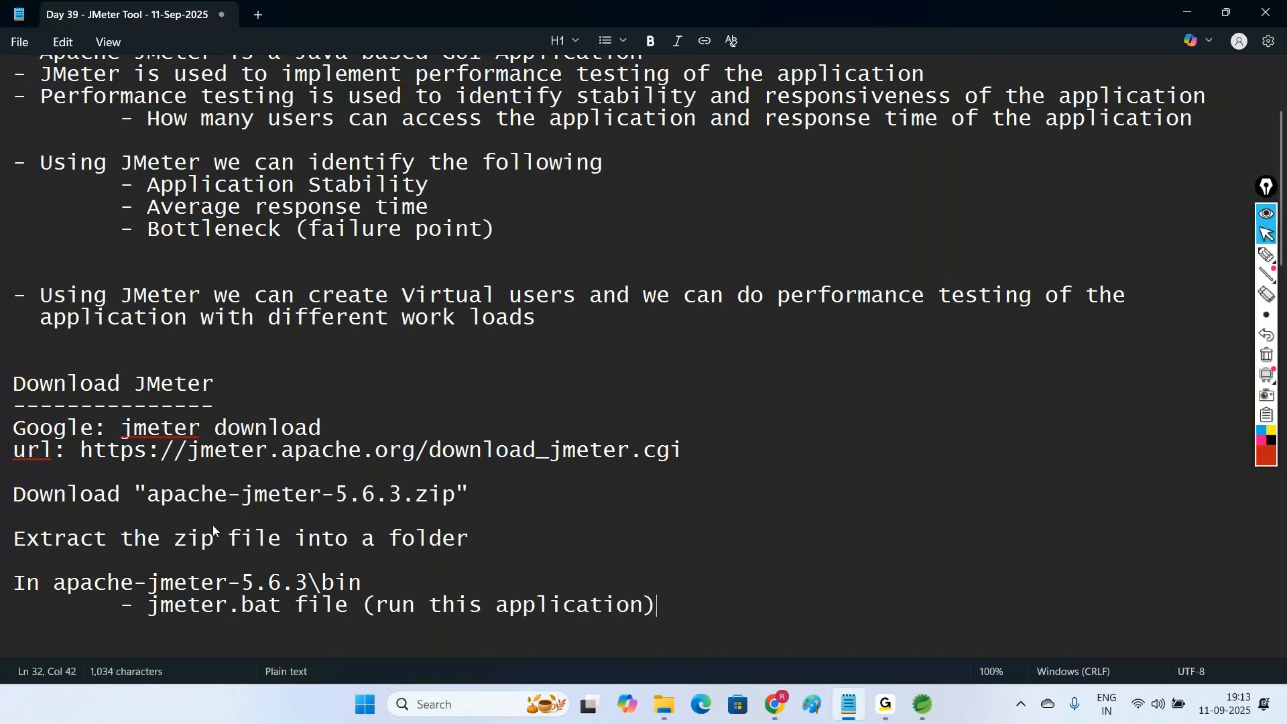
pyautogui.press('Return')
pyautogui.press('Return')
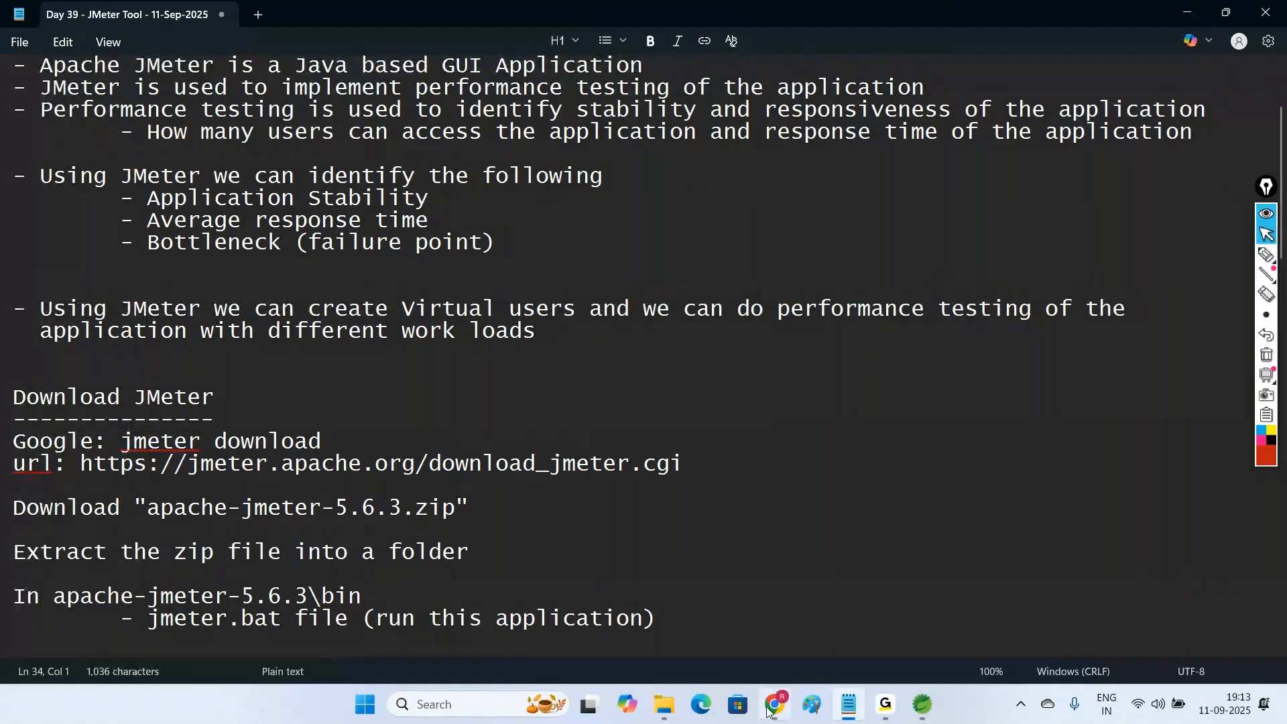
# Step: Switch to File Explorer and browse through the nested apache-jmeter-5.6.3 folders into bin to check the jmeter file's type
pyautogui.moveTo(664, 704)
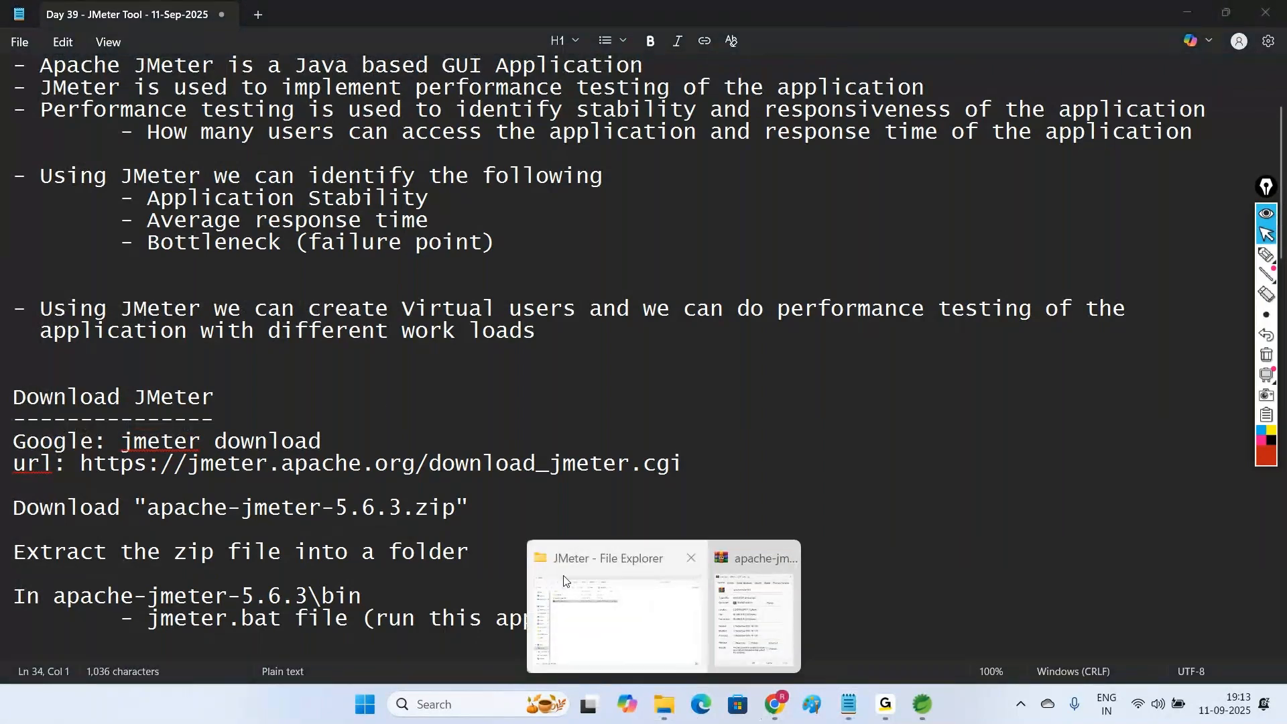
pyautogui.click(564, 580)
pyautogui.doubleClick(224, 169)
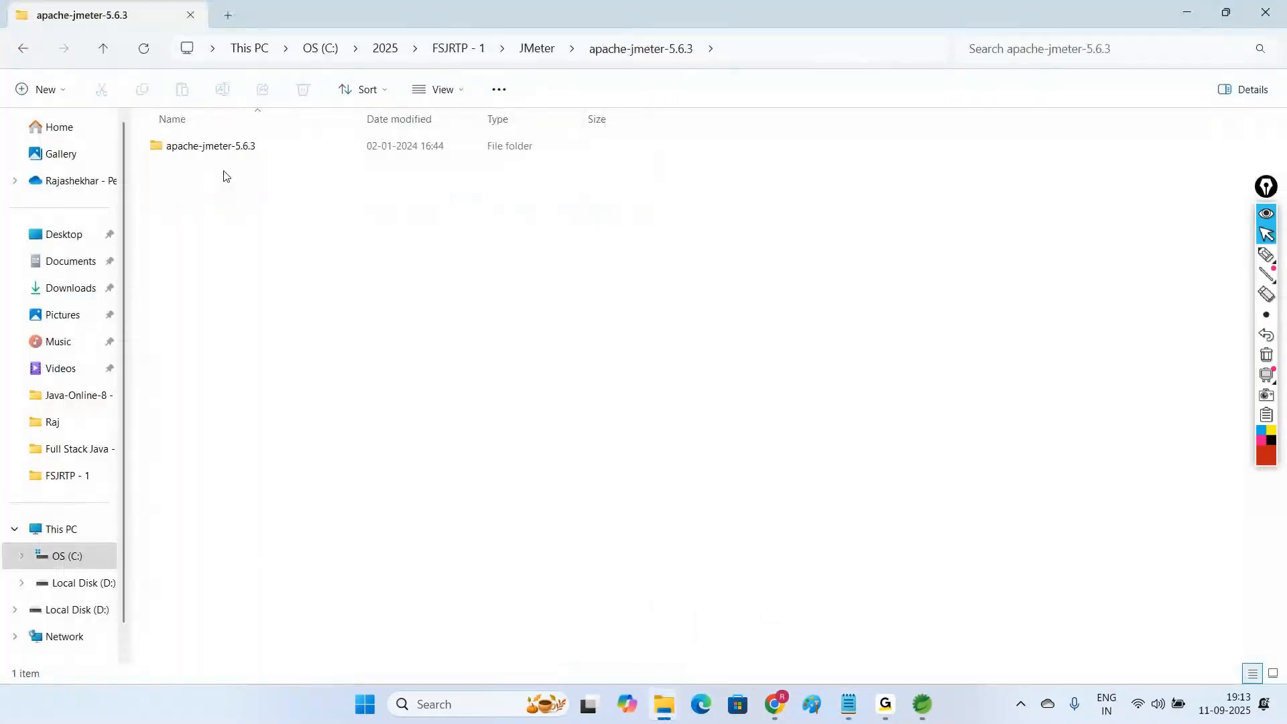
pyautogui.doubleClick(238, 151)
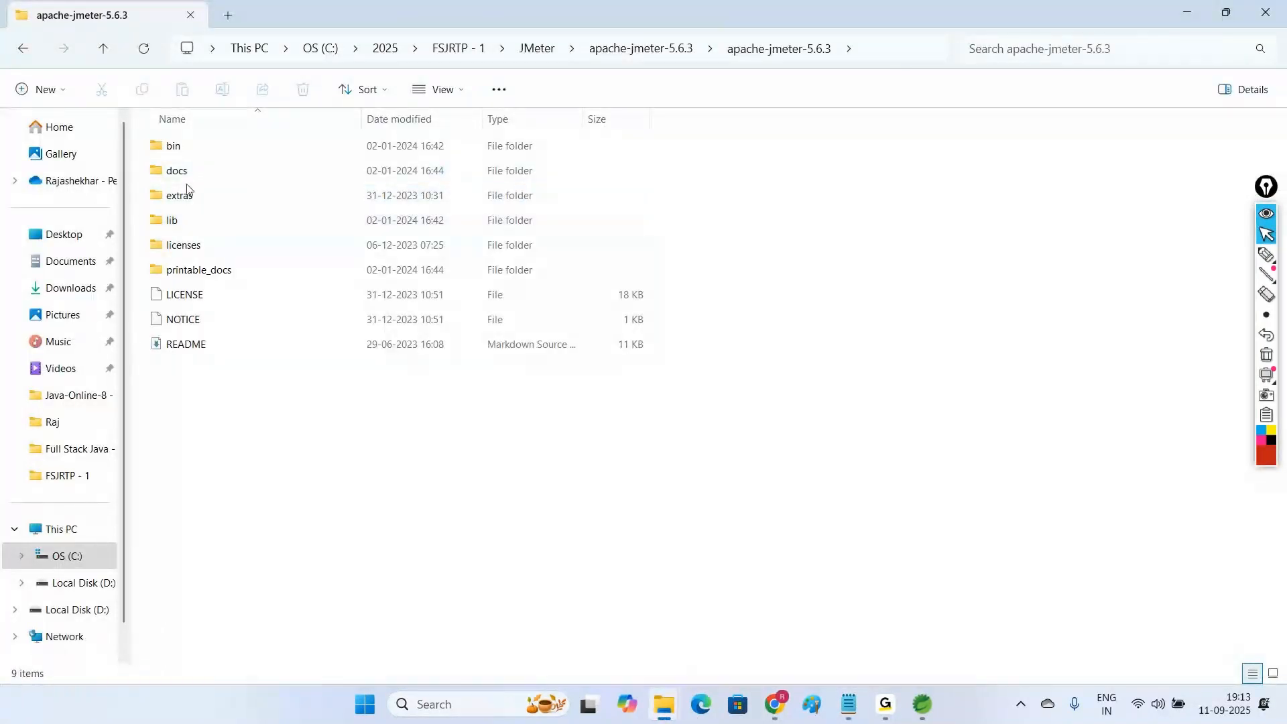
pyautogui.click(849, 705)
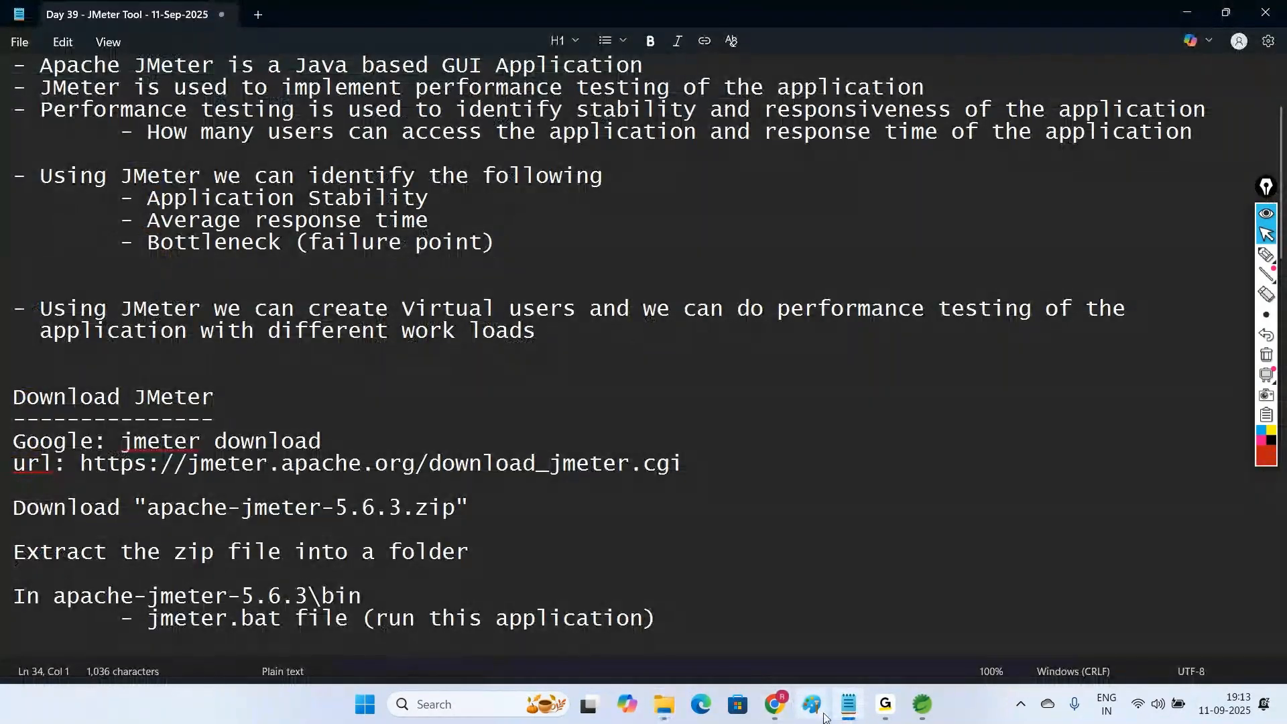
pyautogui.moveTo(663, 705)
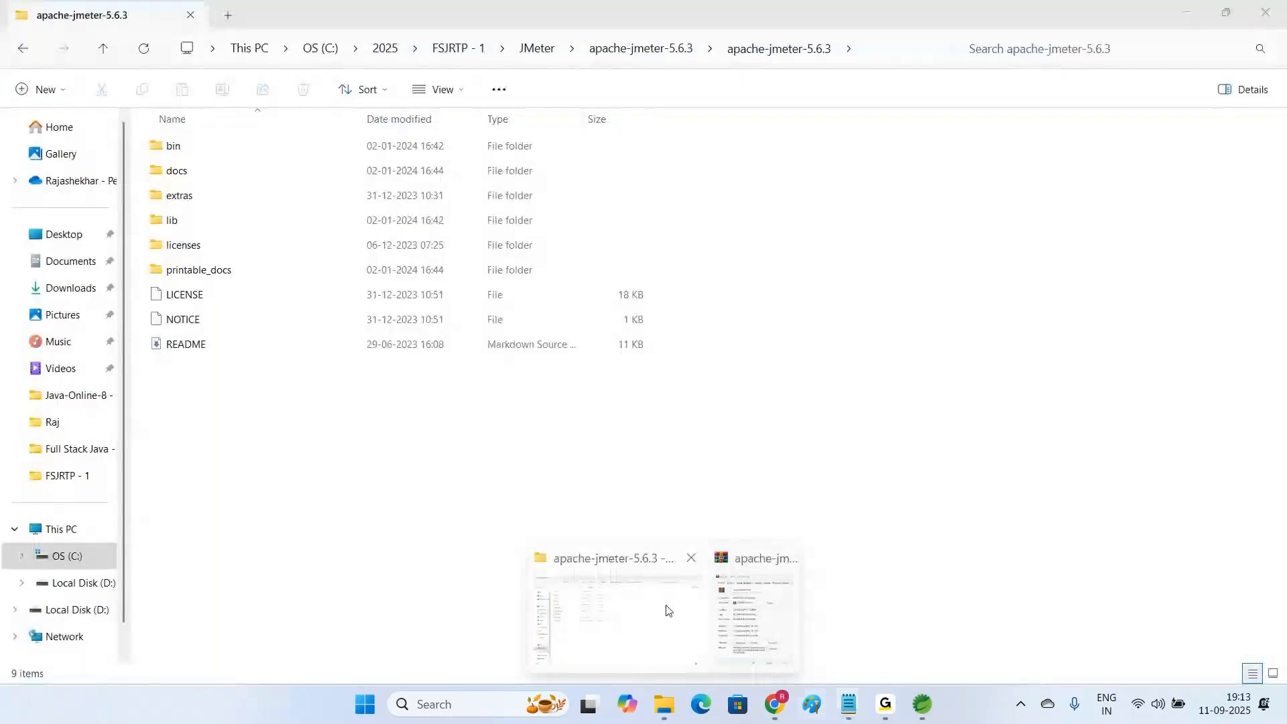
pyautogui.click(667, 609)
pyautogui.doubleClick(180, 156)
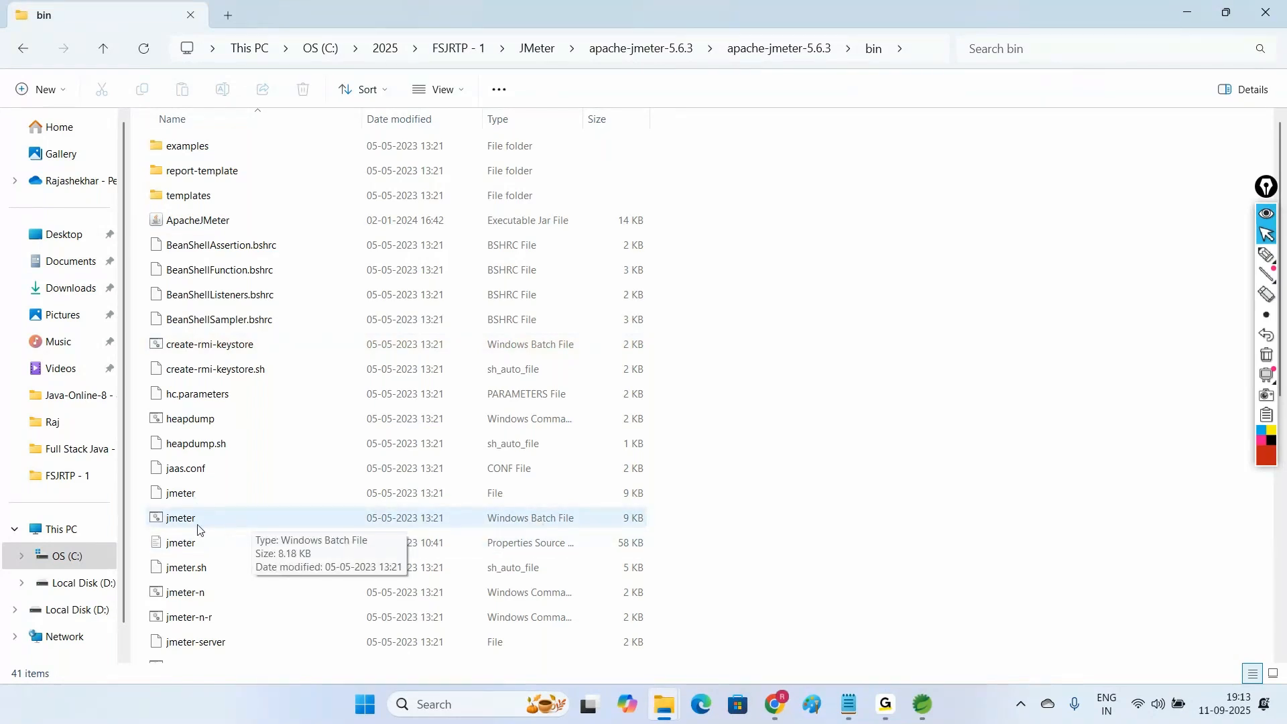
# Step: Append "- windows batch file" to the jmeter.bat line in the Notepad notes
pyautogui.click(848, 704)
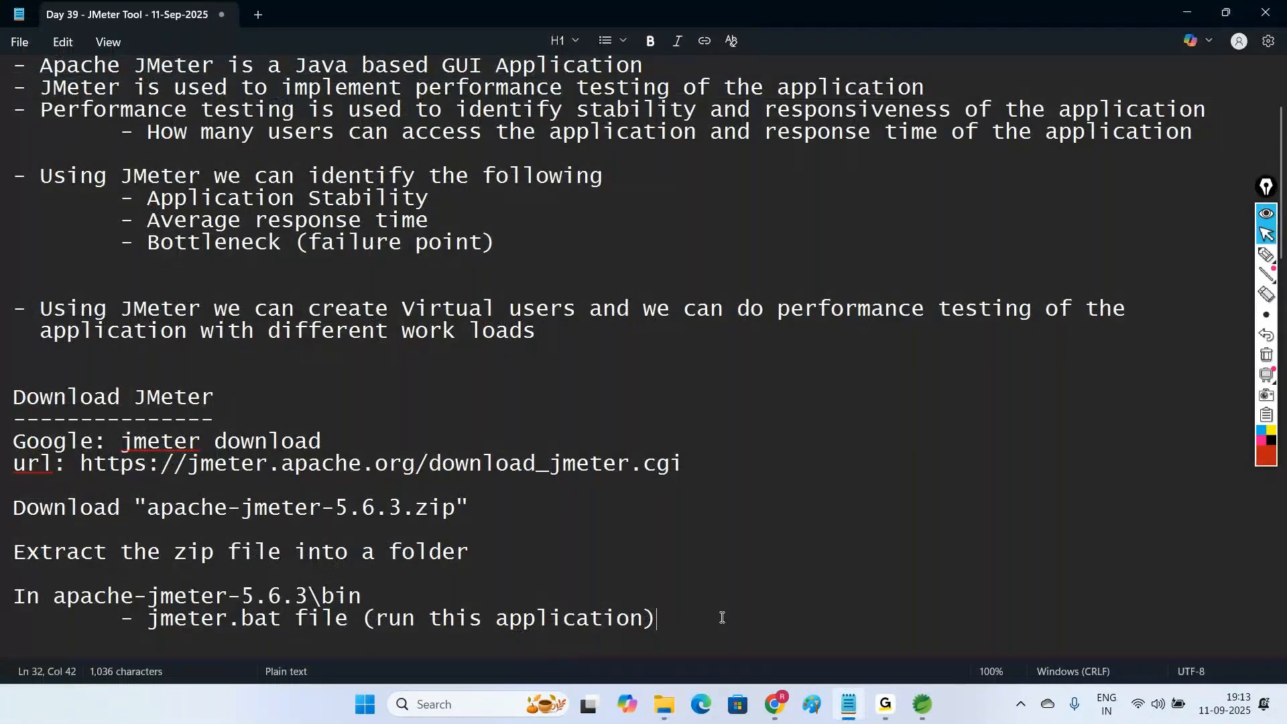
pyautogui.write('- windows batch file')
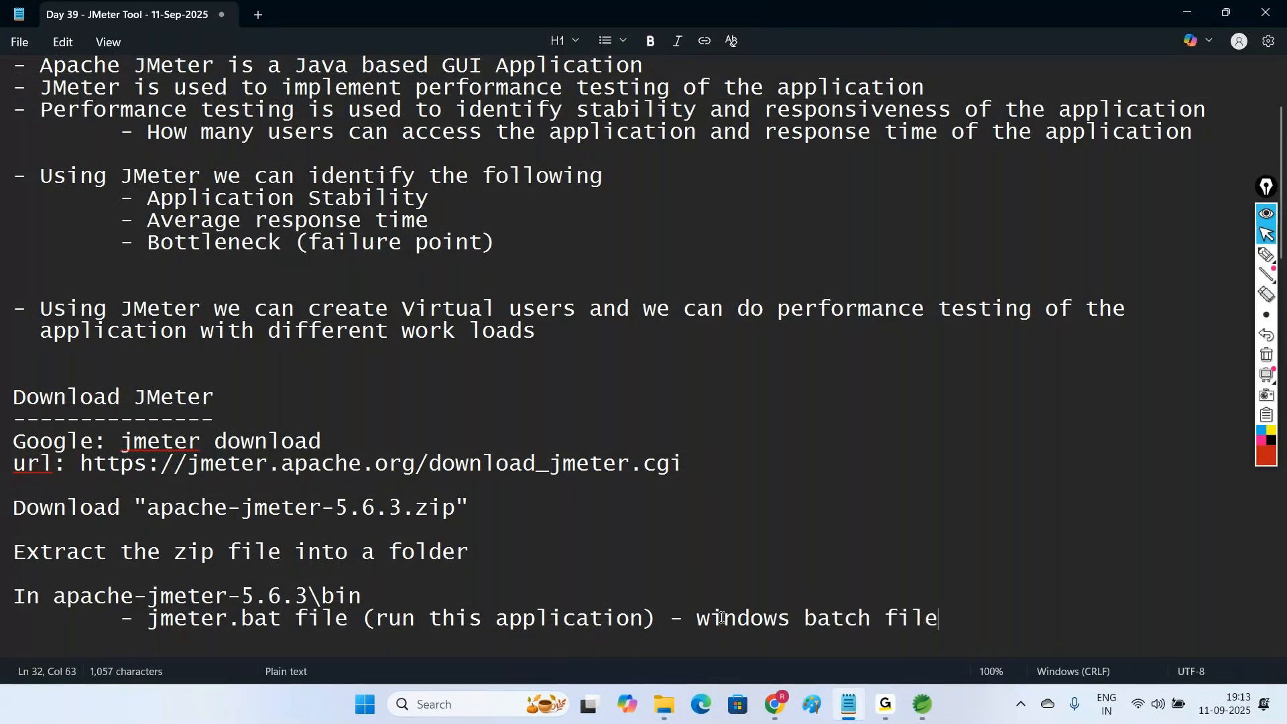
# Step: Switch to File Explorer, try to run the jmeter Windows batch file from bin, and dismiss its console window
pyautogui.hotkey('alt', 'Tab')
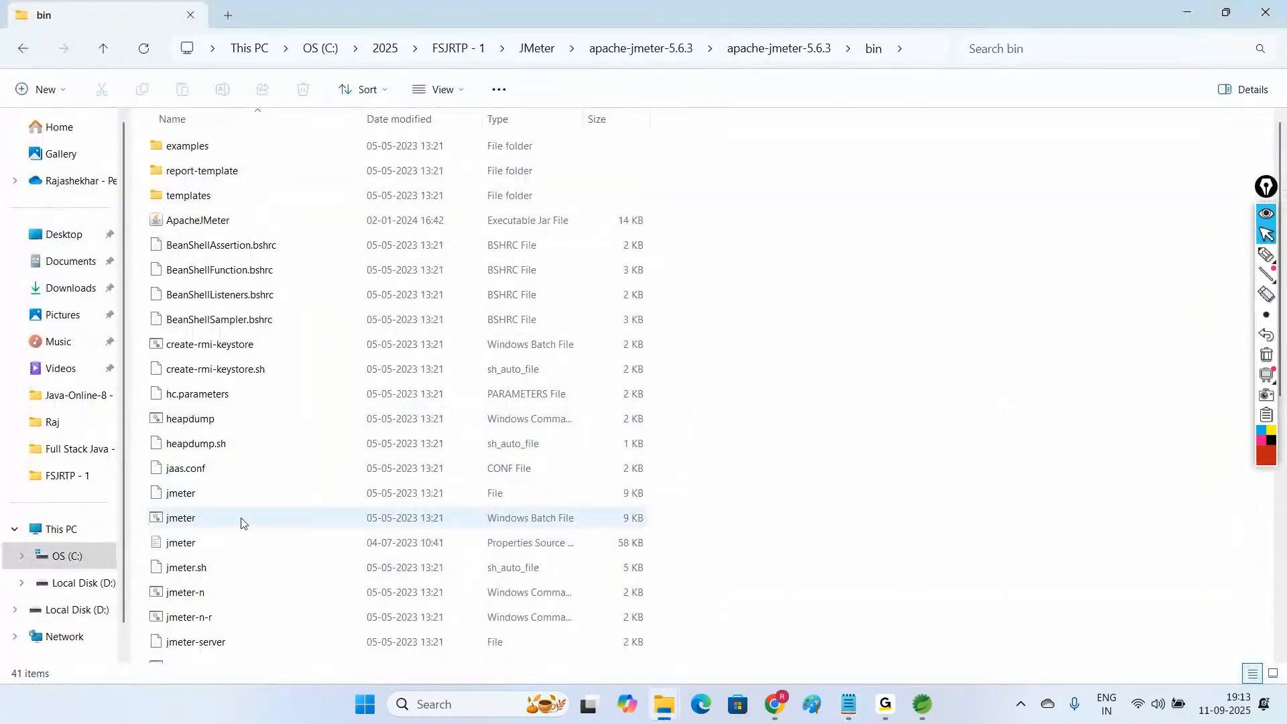
pyautogui.click(204, 523)
pyautogui.press('Return')
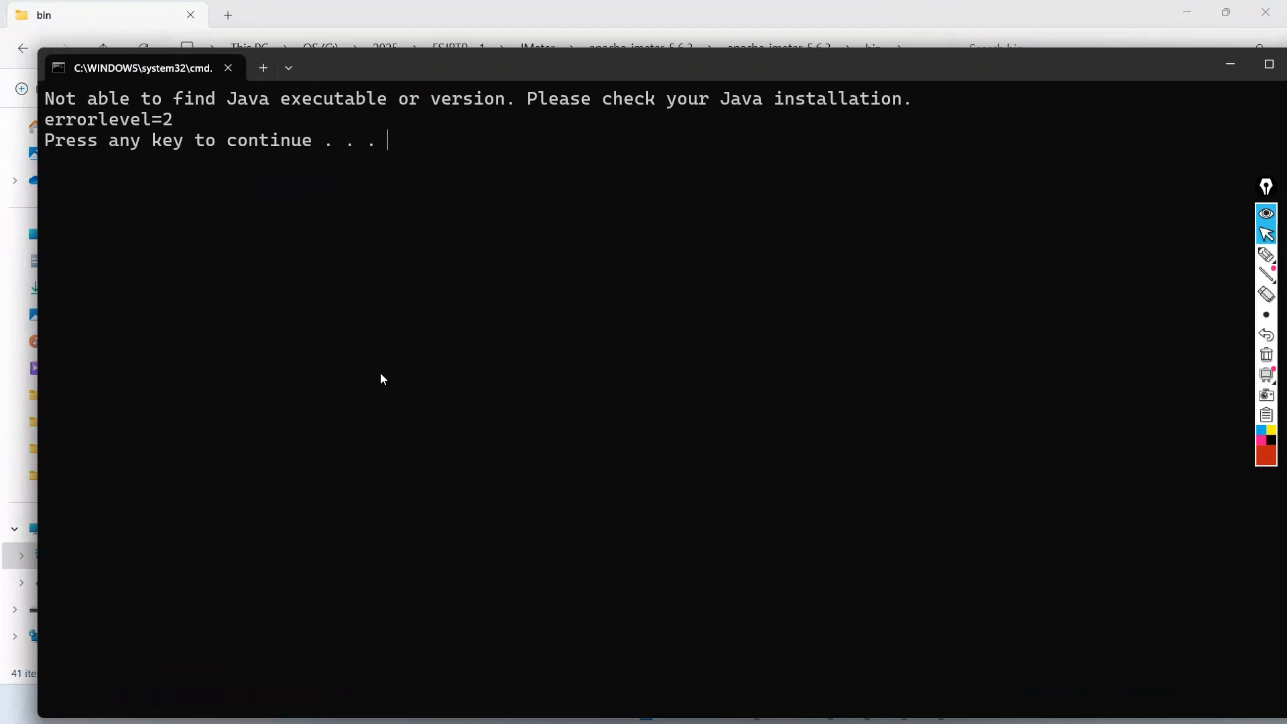
pyautogui.press('Return')
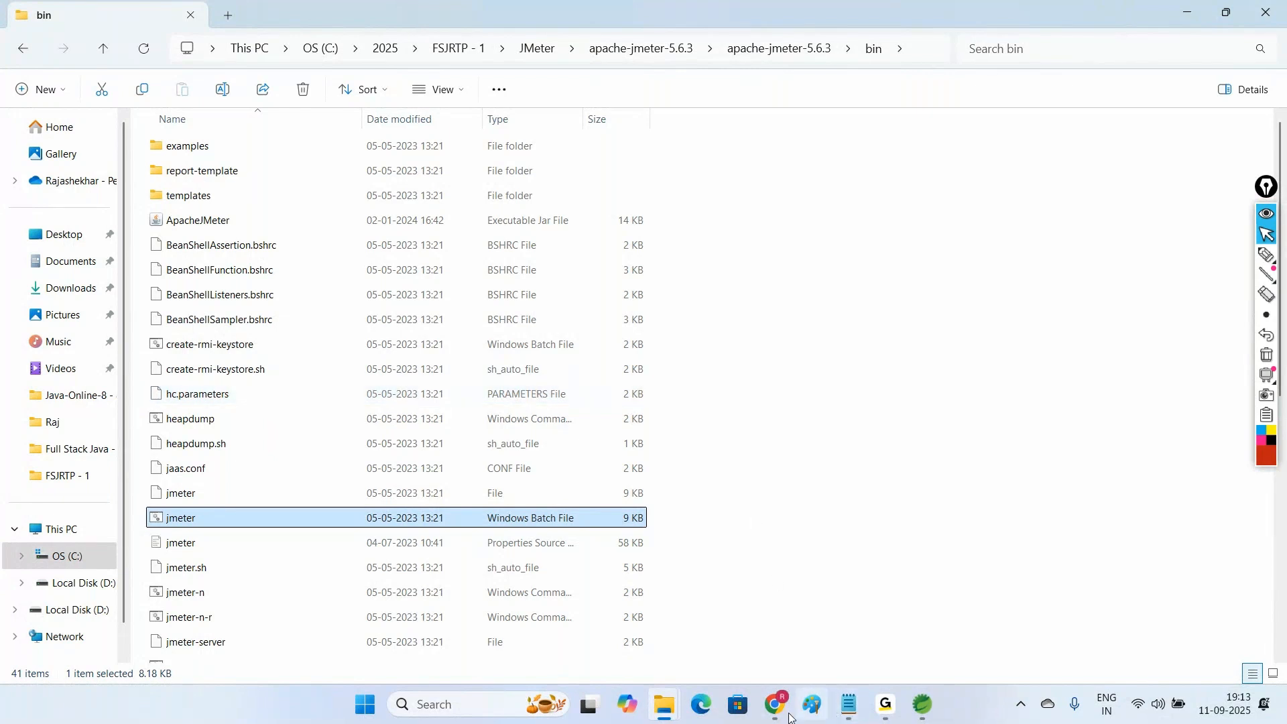
pyautogui.click(464, 711)
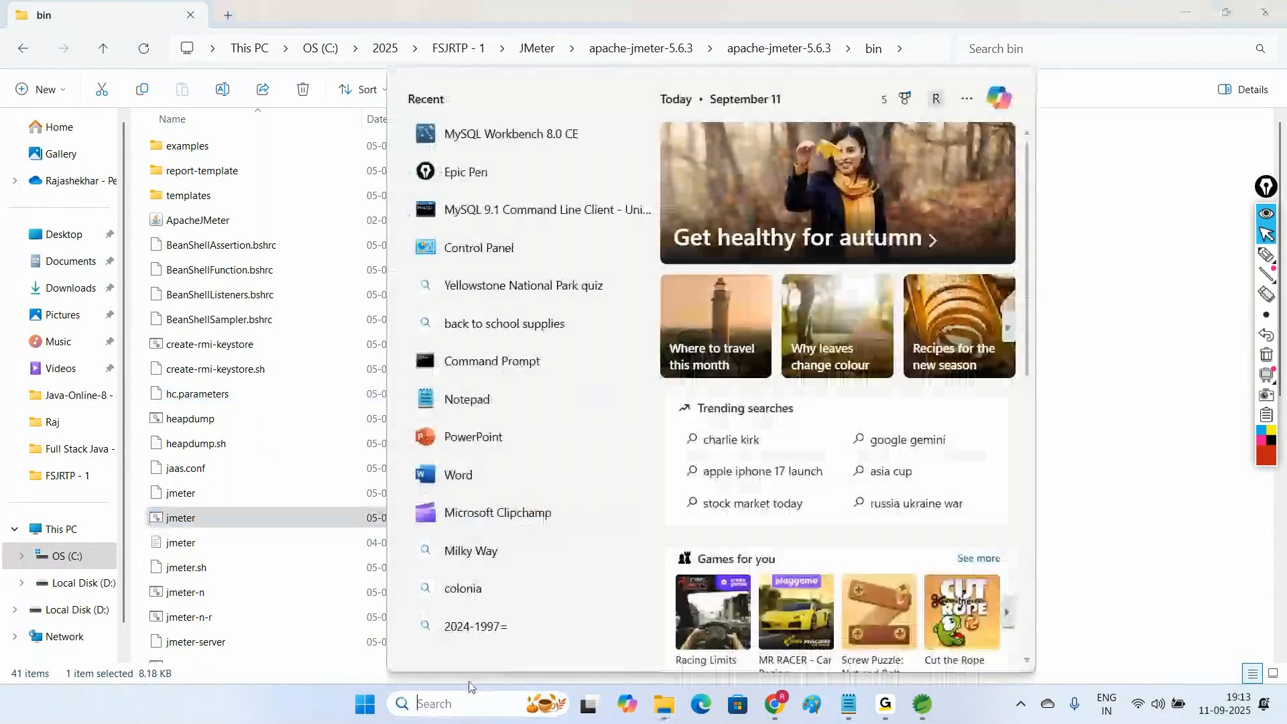
pyautogui.click(1077, 552)
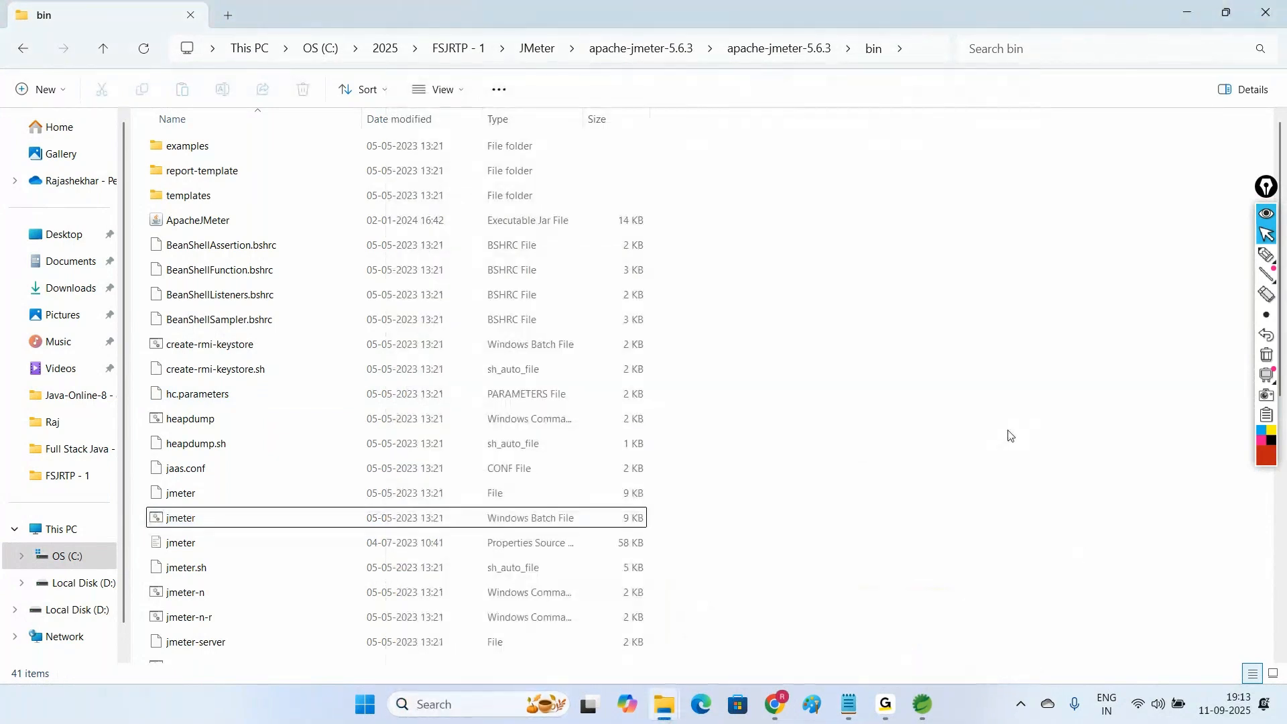
# Step: Run the jmeter Windows batch file again, reposition the console window to read its message, and close it
pyautogui.click(185, 523)
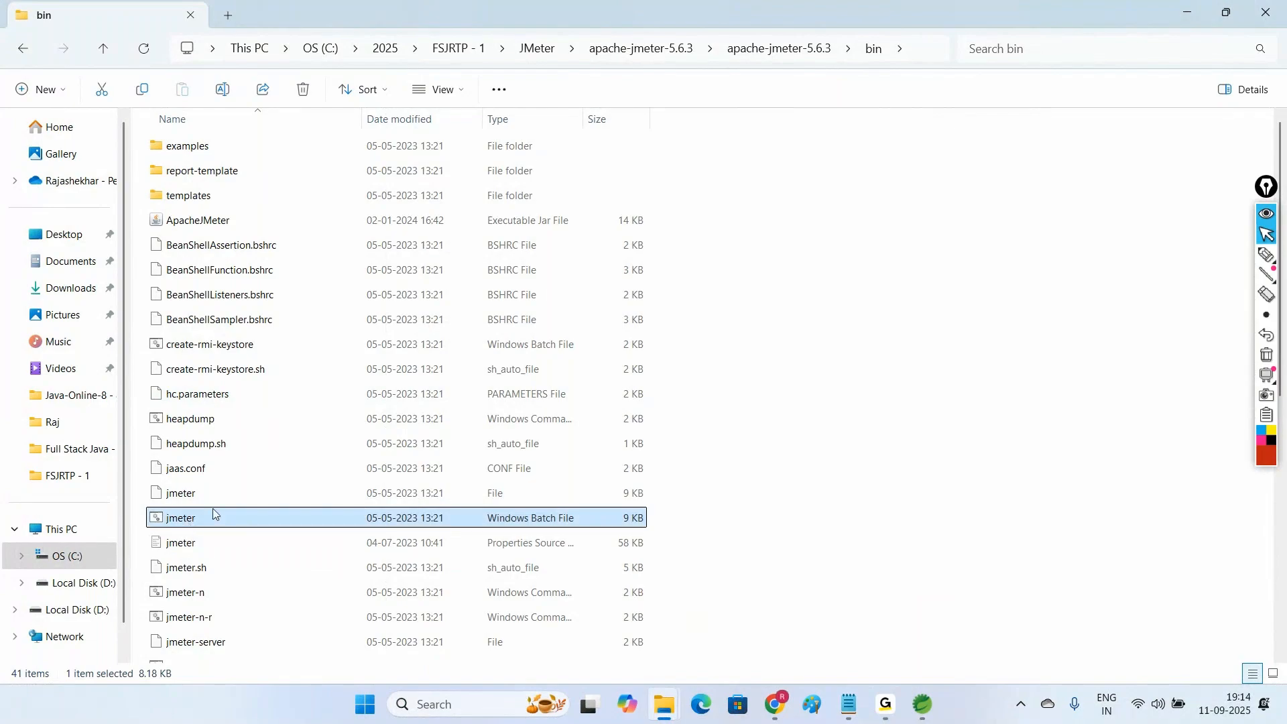
pyautogui.doubleClick(213, 514)
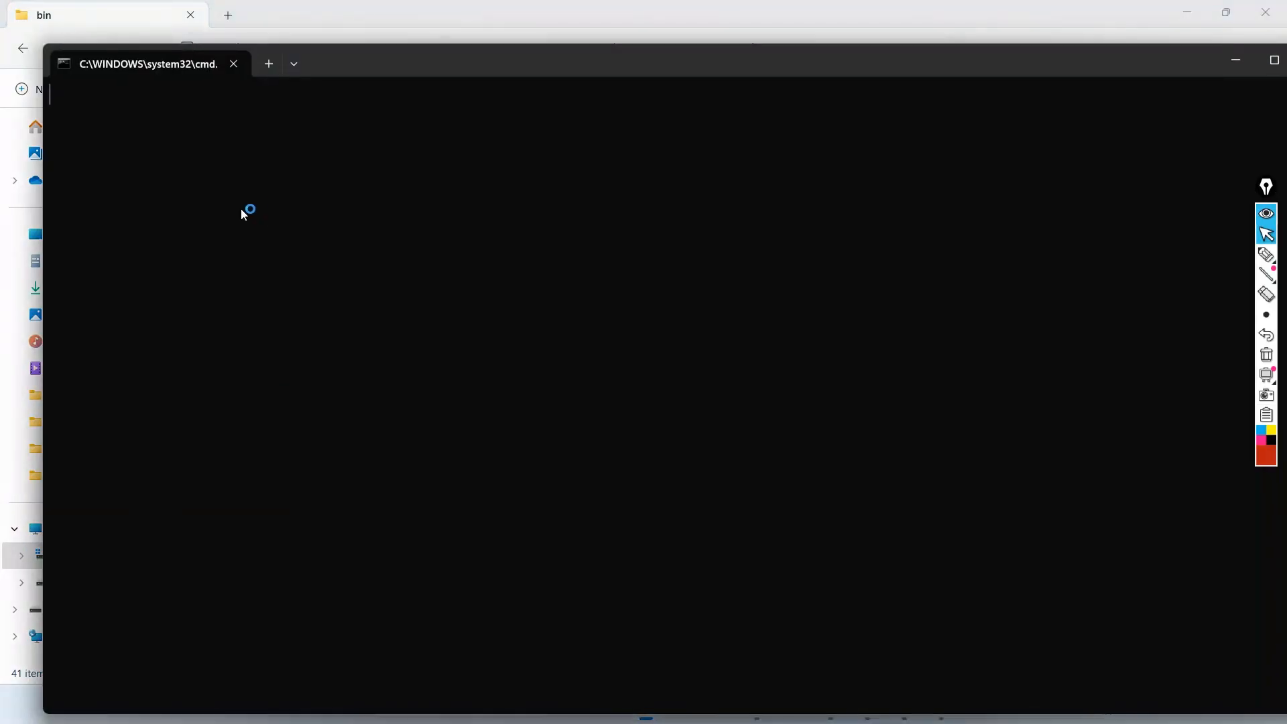
pyautogui.moveTo(343, 69); pyautogui.dragTo(339, 46)
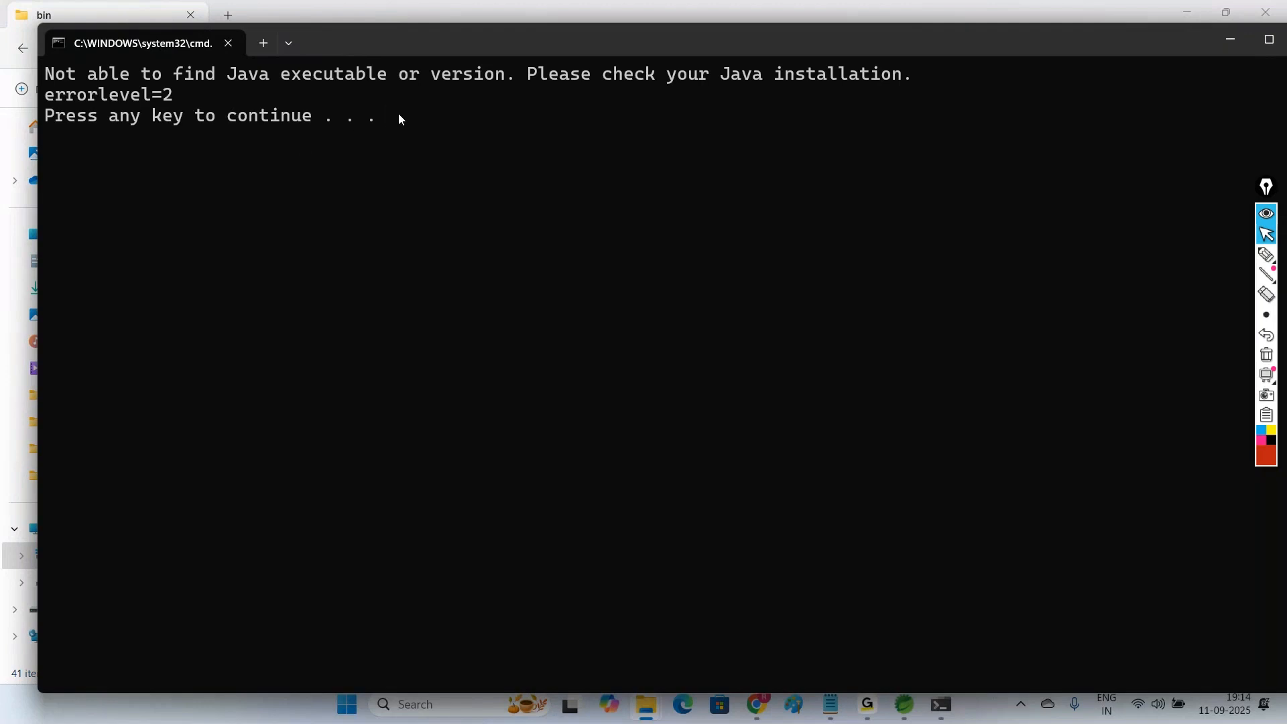
pyautogui.moveTo(423, 49); pyautogui.dragTo(408, 46)
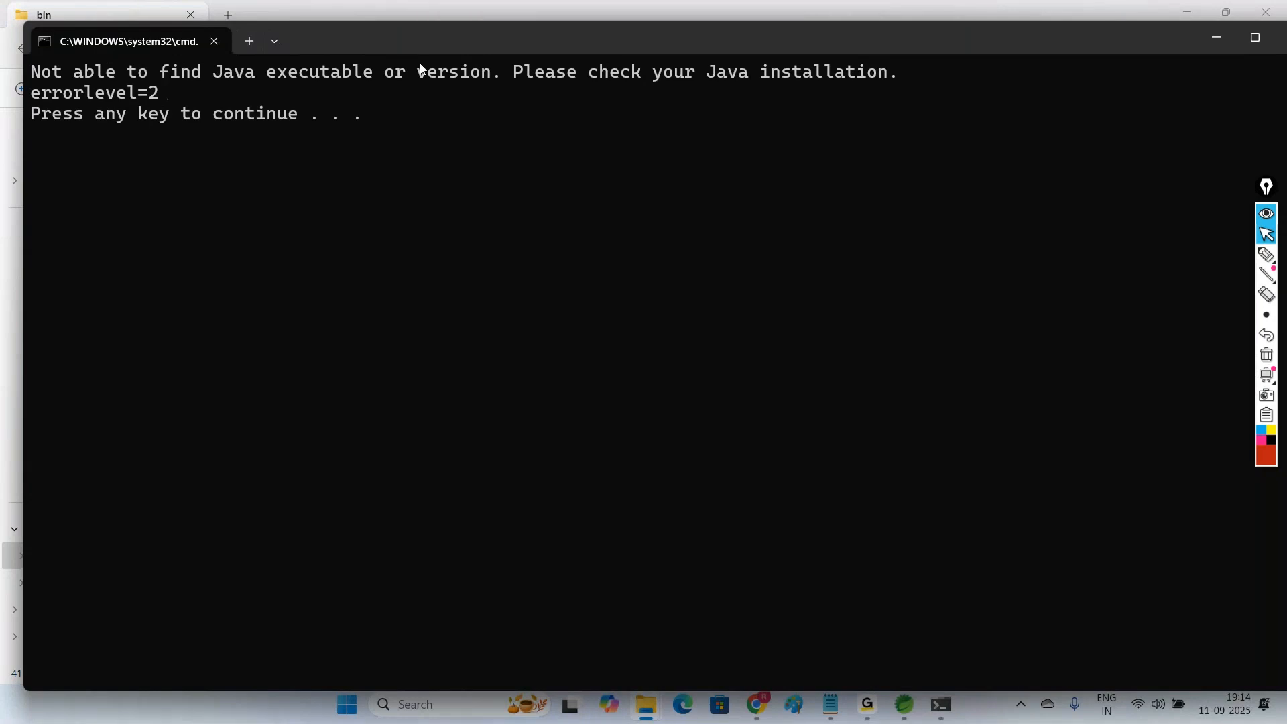
pyautogui.moveTo(1108, 40); pyautogui.dragTo(1050, 42)
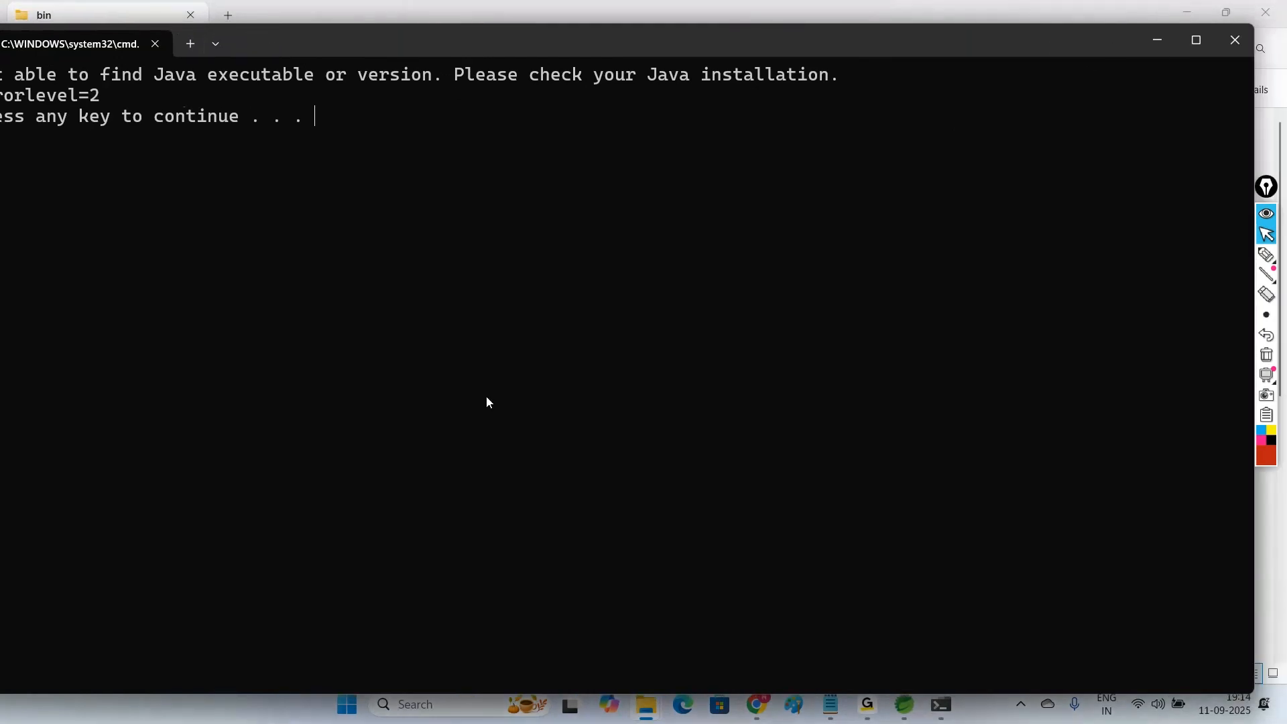
pyautogui.press('Return')
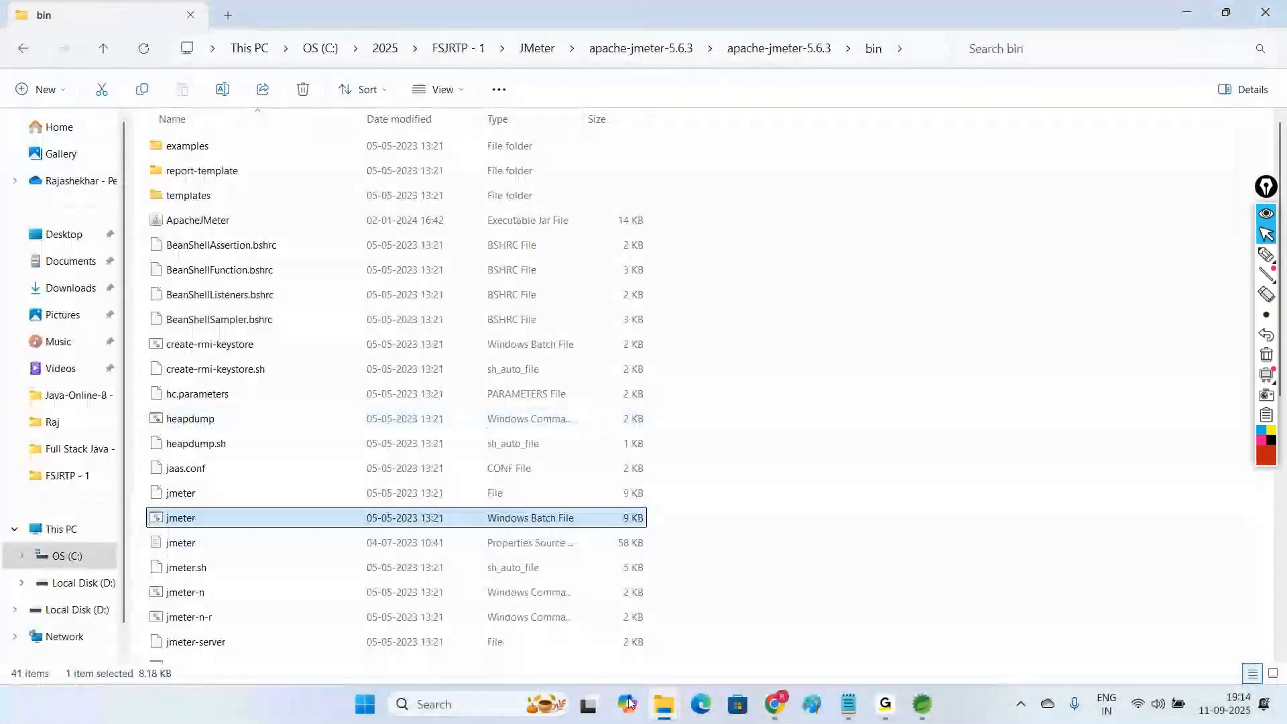
# Step: Browse to the jre1.8.0_202 bin folder under C:\Program Files\Java and copy its full path
pyautogui.click(321, 48)
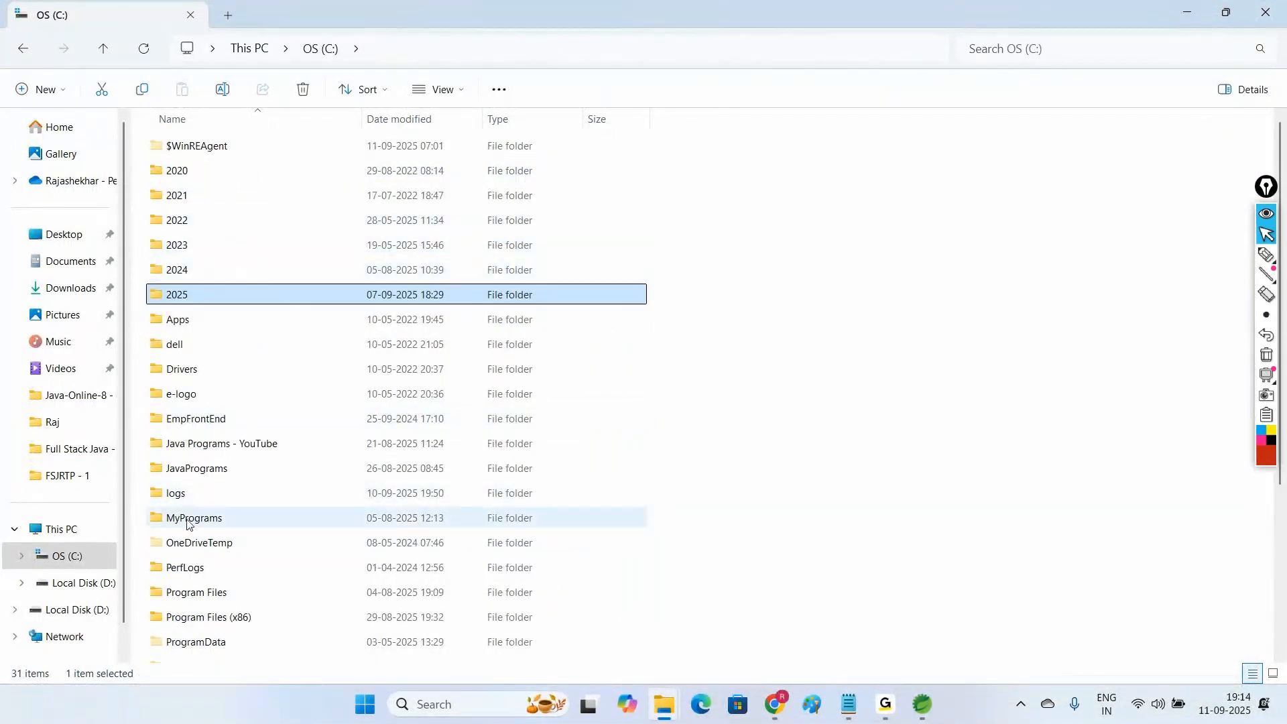
pyautogui.click(199, 473)
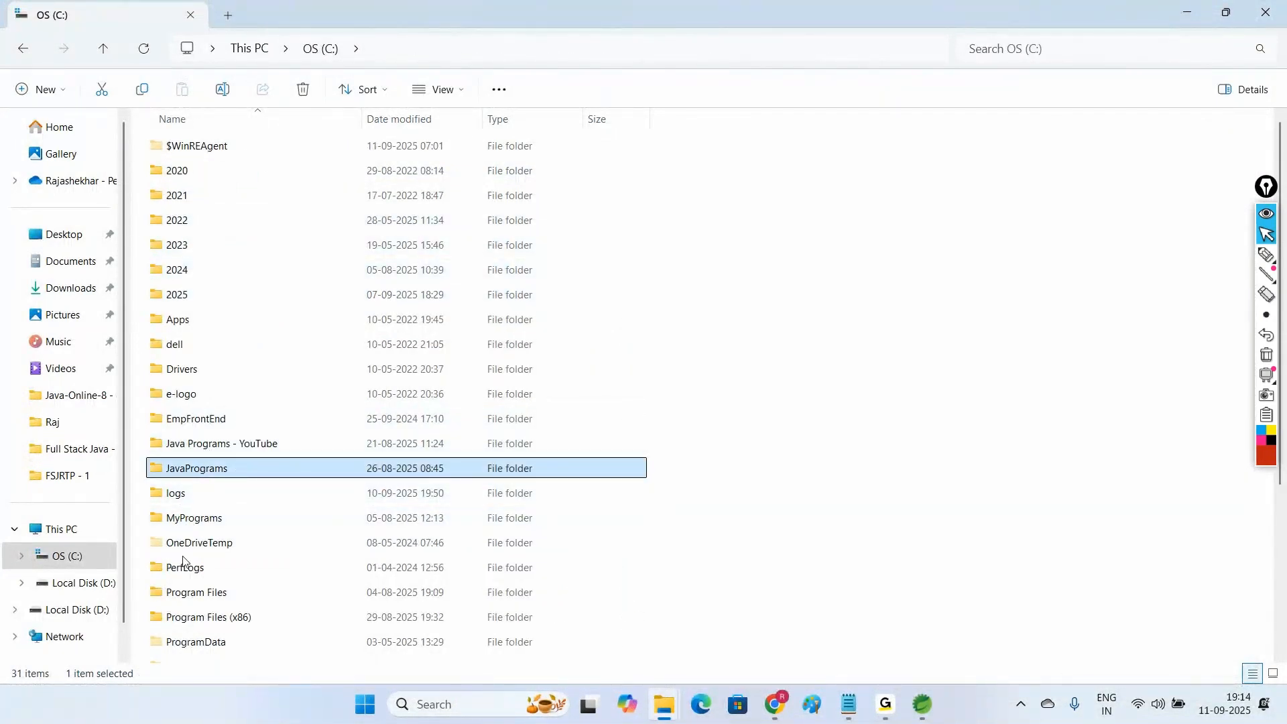
pyautogui.doubleClick(192, 592)
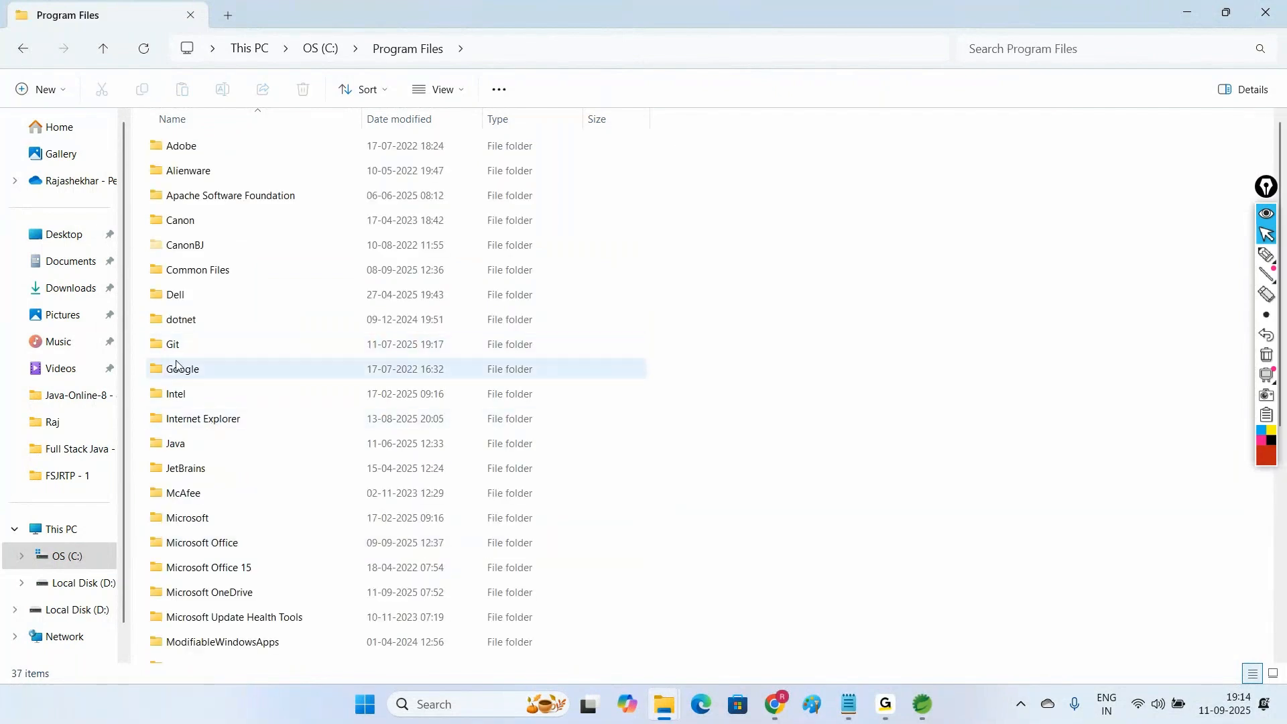
pyautogui.doubleClick(171, 444)
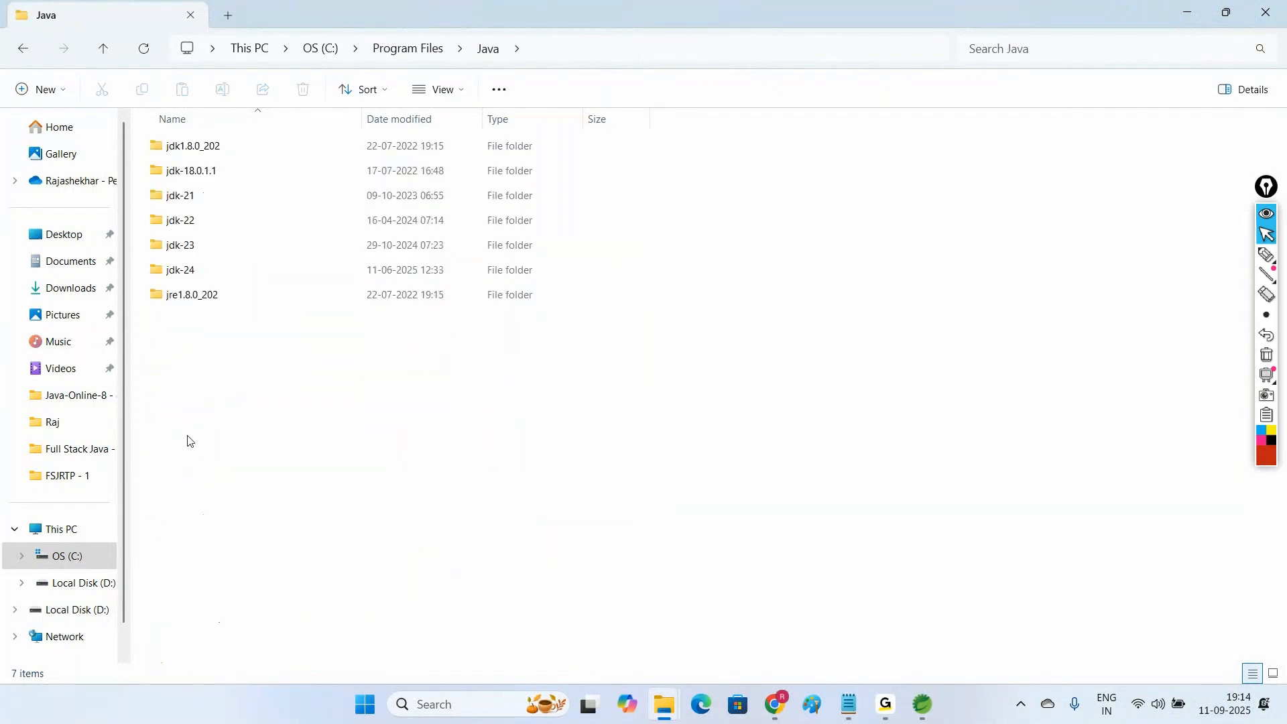
pyautogui.doubleClick(195, 299)
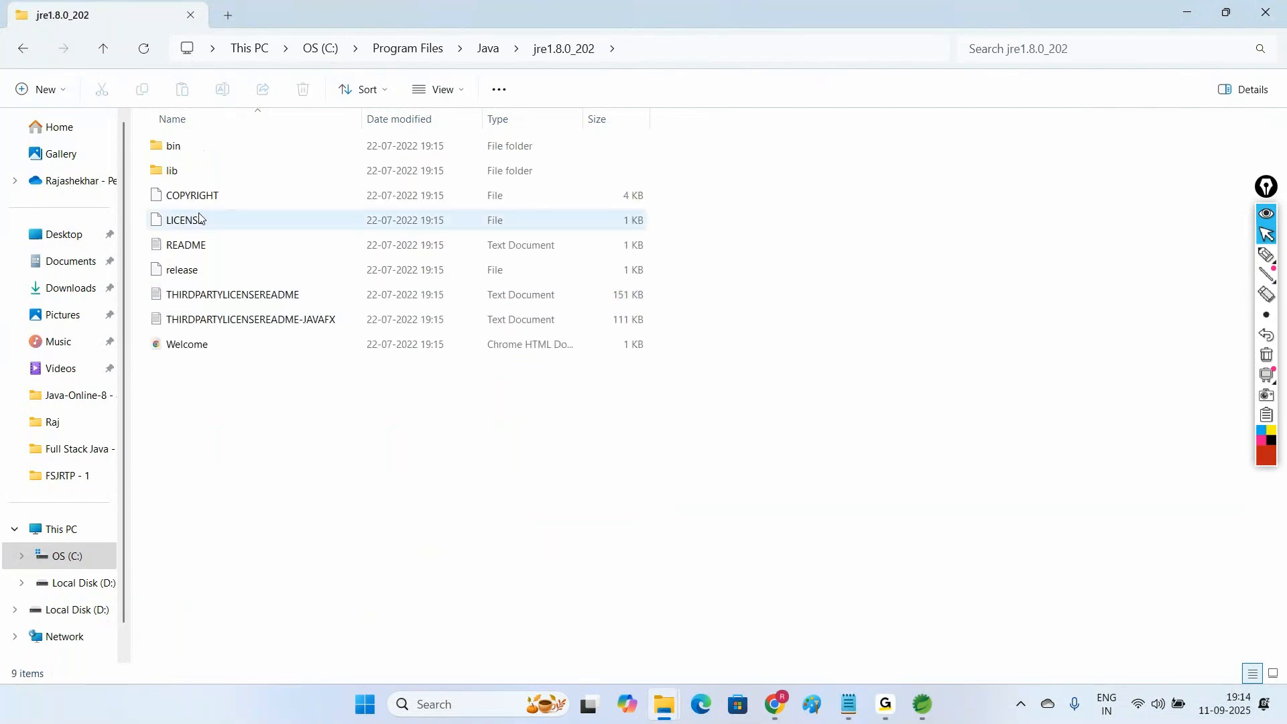
pyautogui.doubleClick(186, 152)
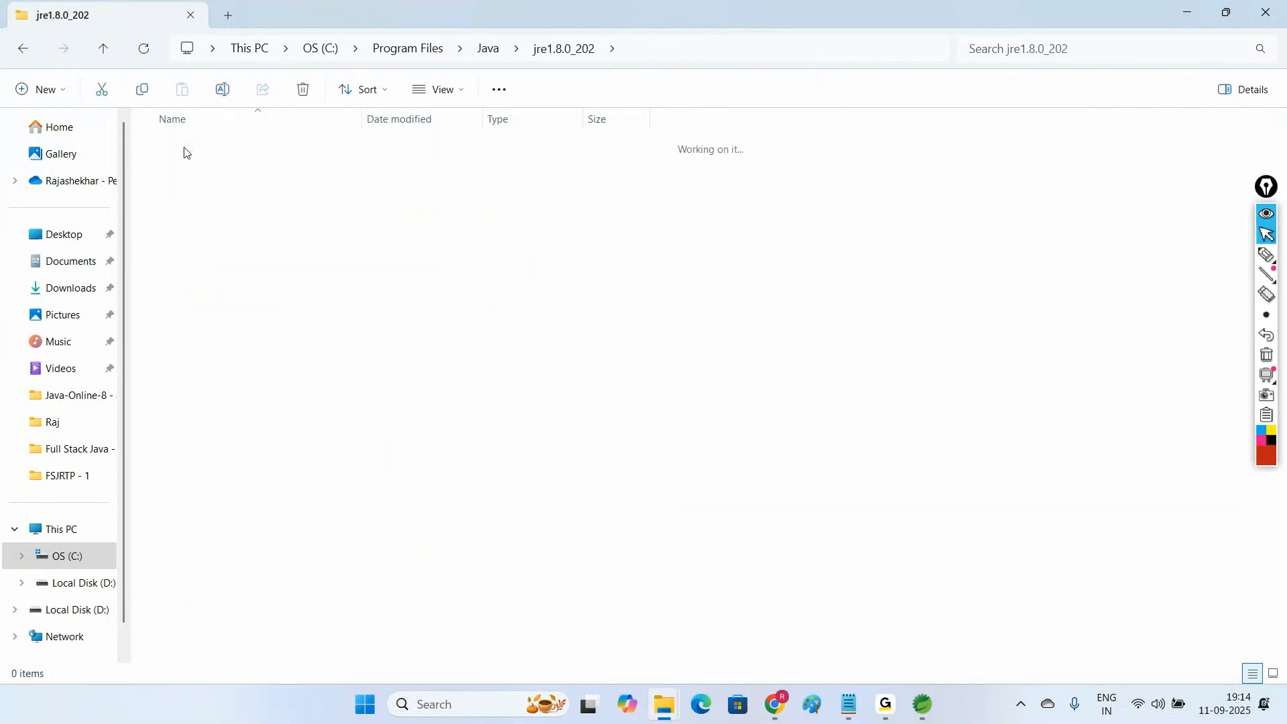
pyautogui.click(660, 58)
pyautogui.hotkey('ctrl', 'c')
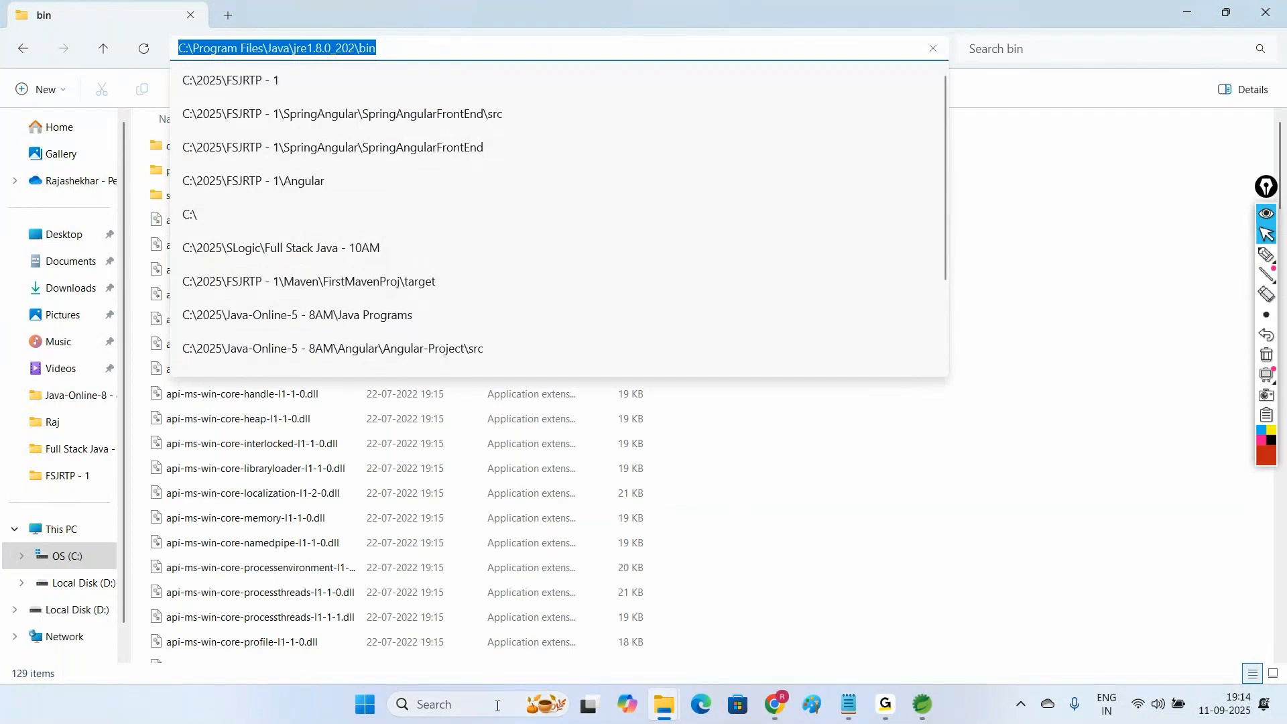
# Step: Open the computer's properties and, through the advanced system settings, bring up the Environment Variables dialog
pyautogui.click(67, 534)
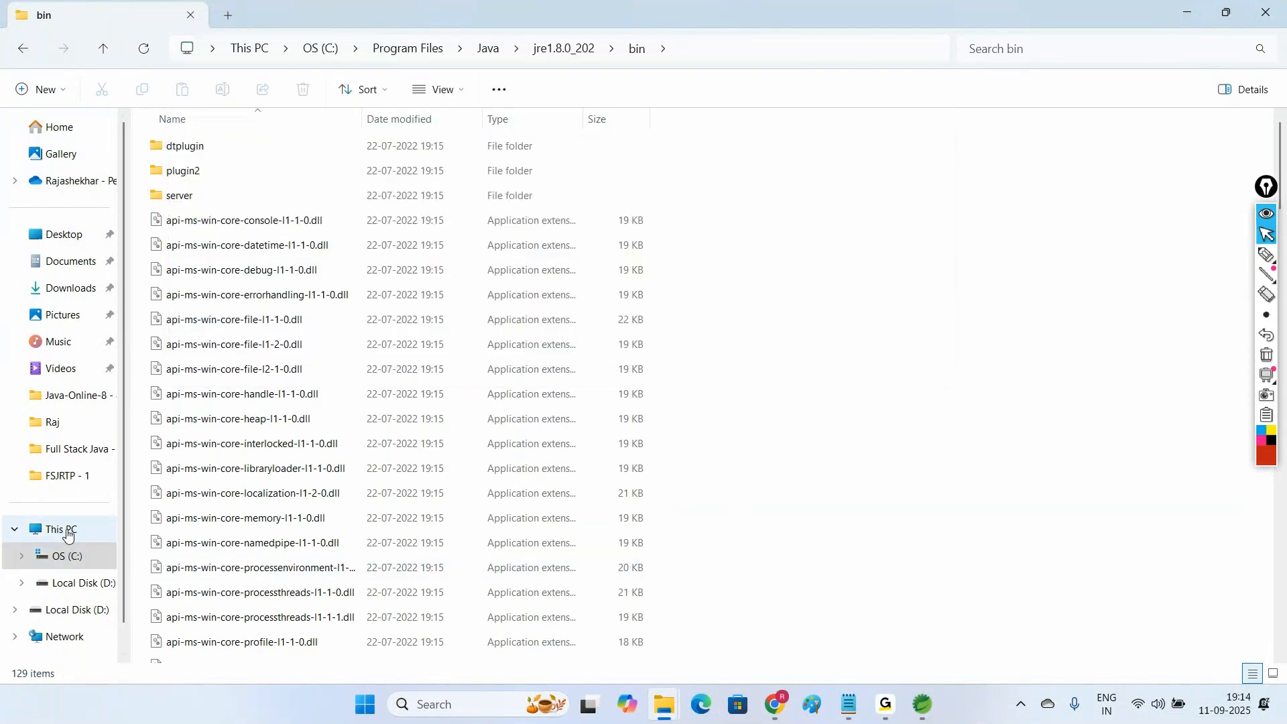
pyautogui.rightClick(67, 535)
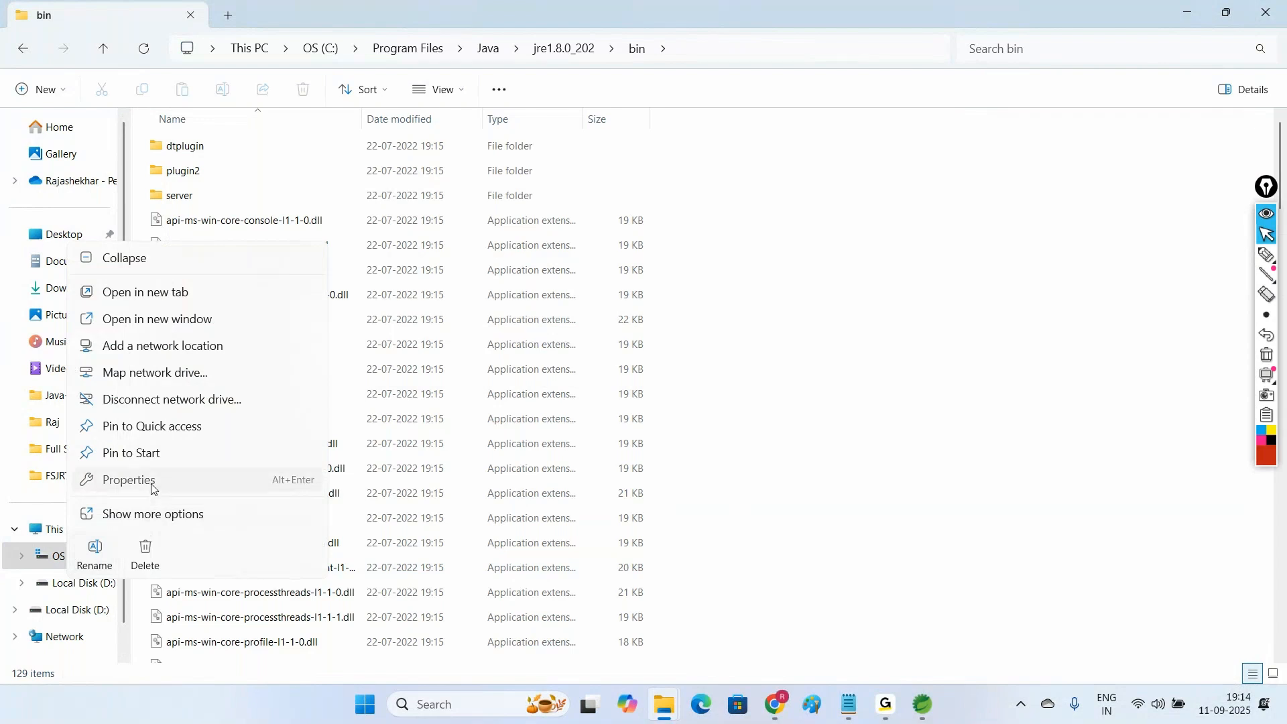
pyautogui.click(154, 489)
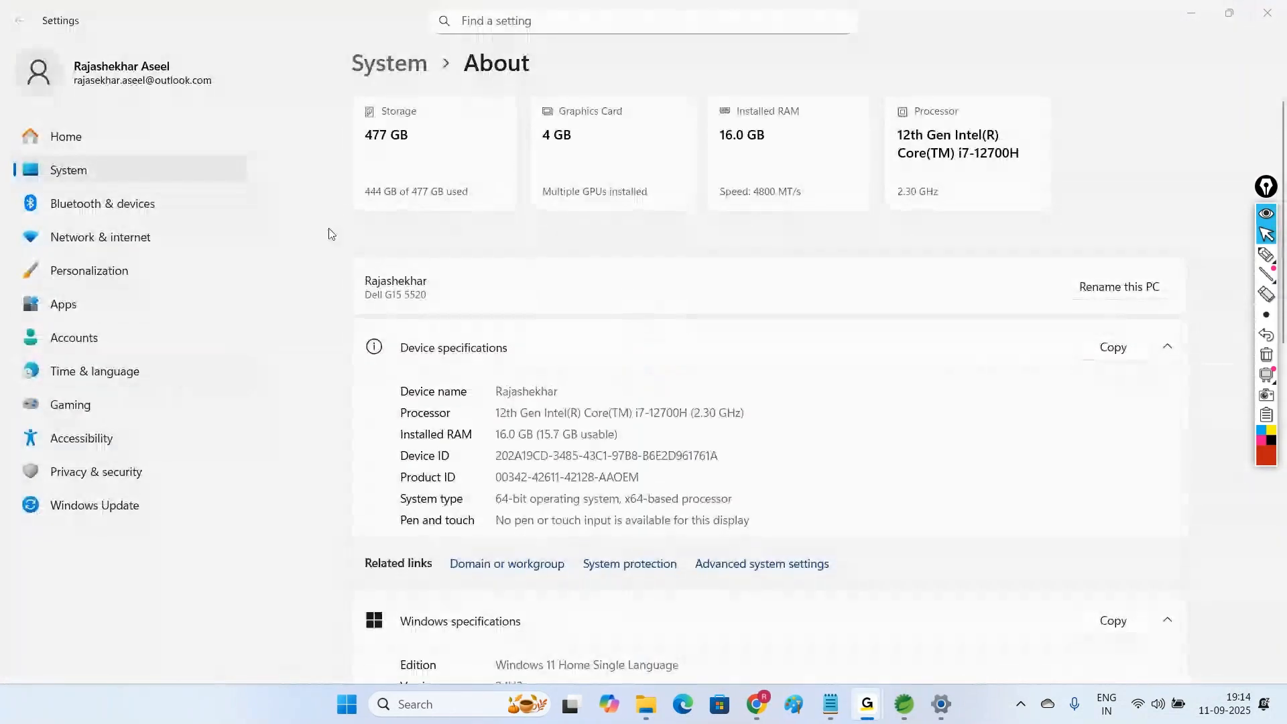
pyautogui.scroll(-3, 837, 512)
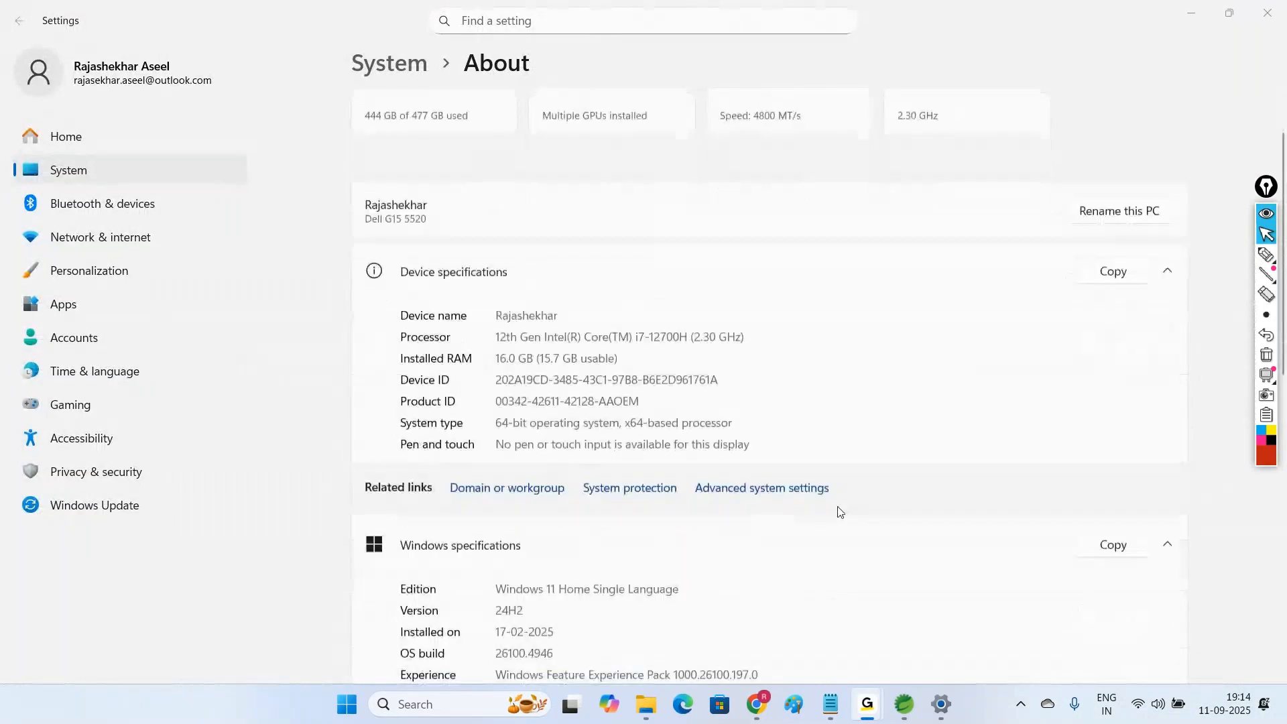
pyautogui.scroll(-10, 841, 512)
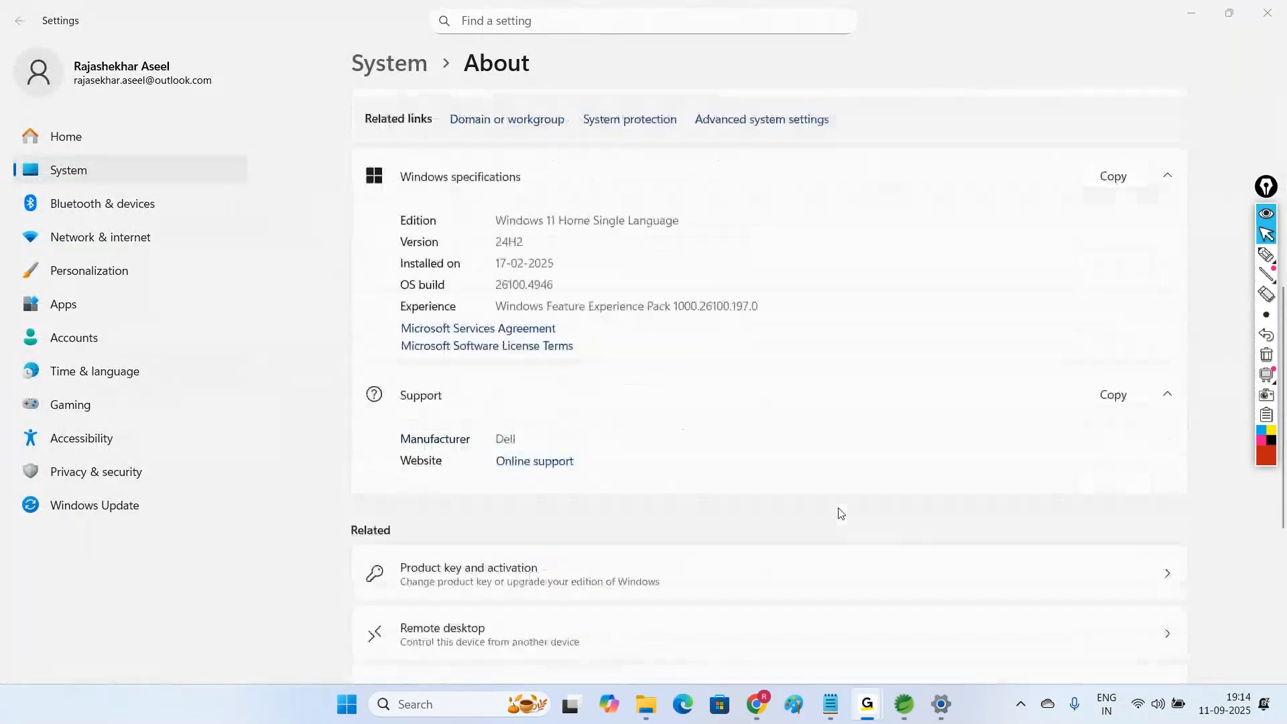
pyautogui.scroll(10, 840, 513)
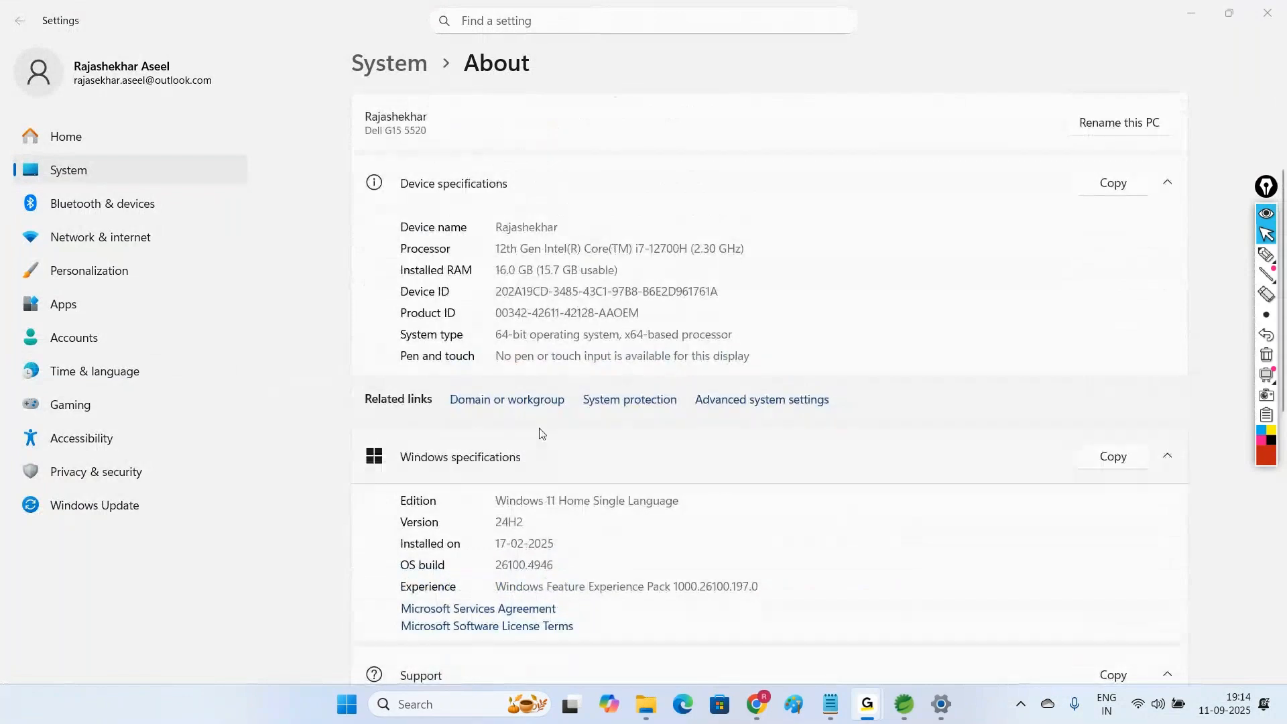
pyautogui.click(733, 400)
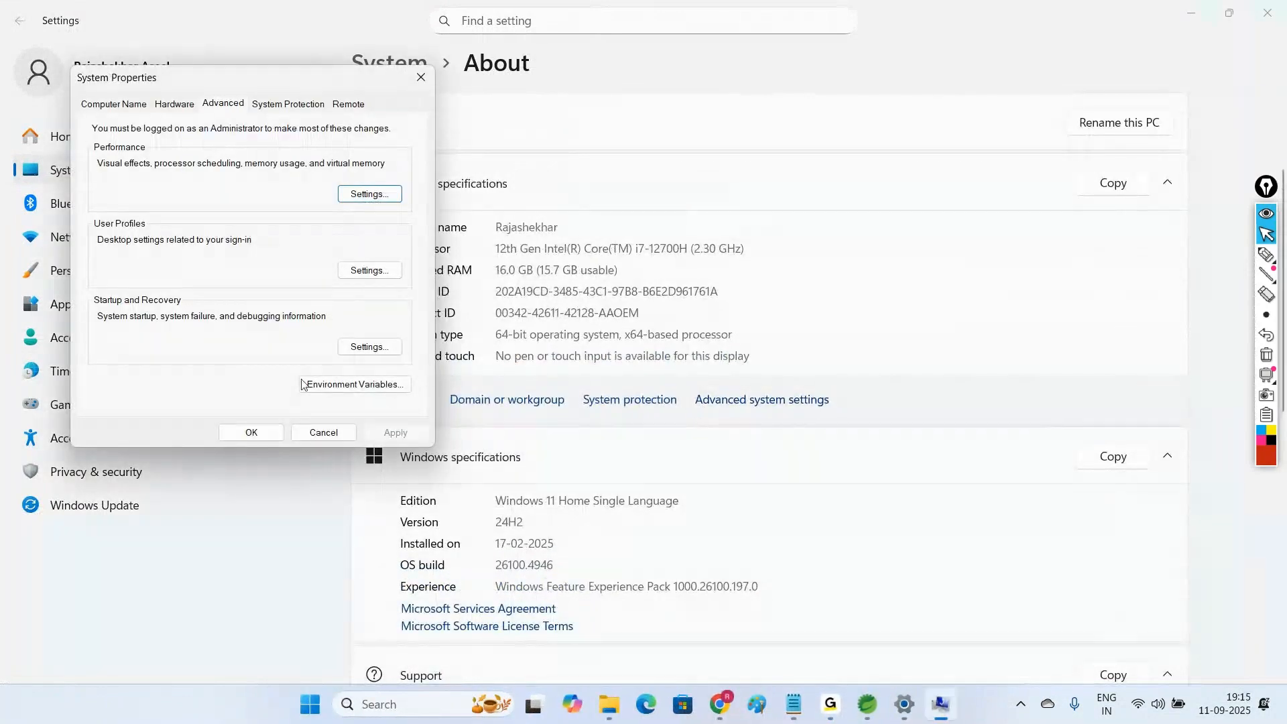
pyautogui.click(372, 388)
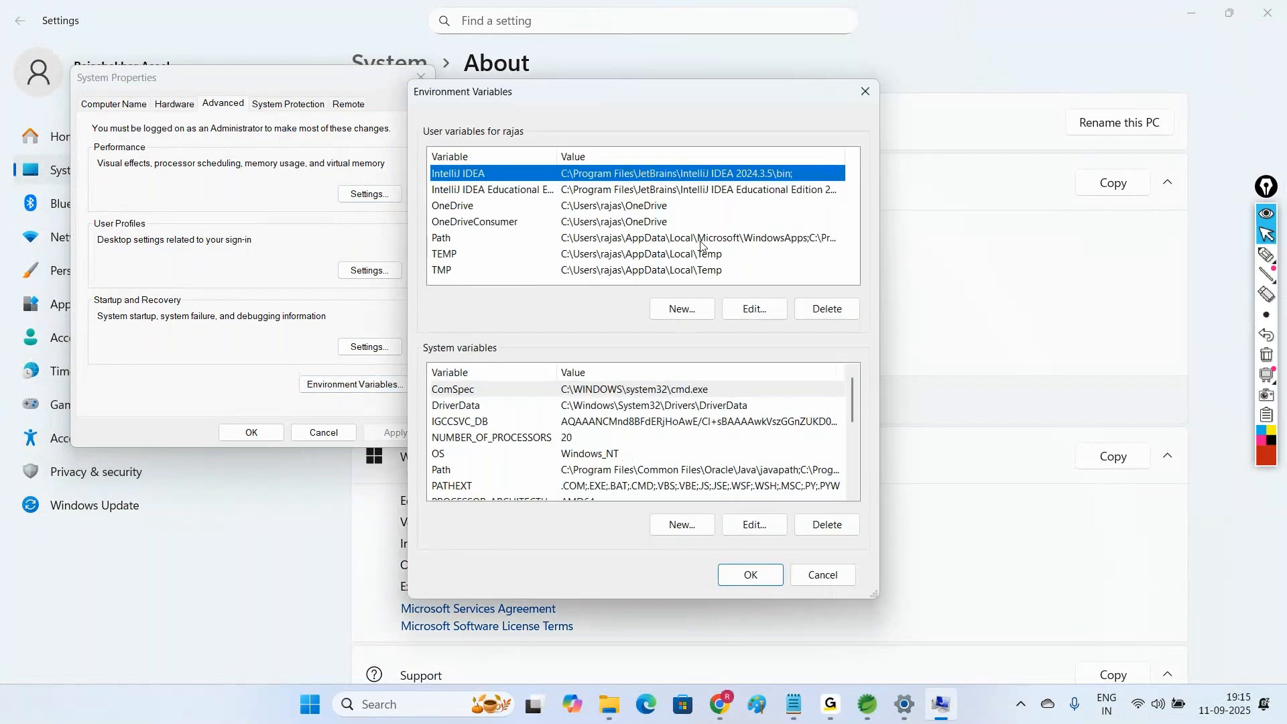
# Step: Add C:\Program Files\Java\jre1.8.0_202\bin to the system Path variable, save it, and close the Settings and File Explorer windows
pyautogui.click(555, 470)
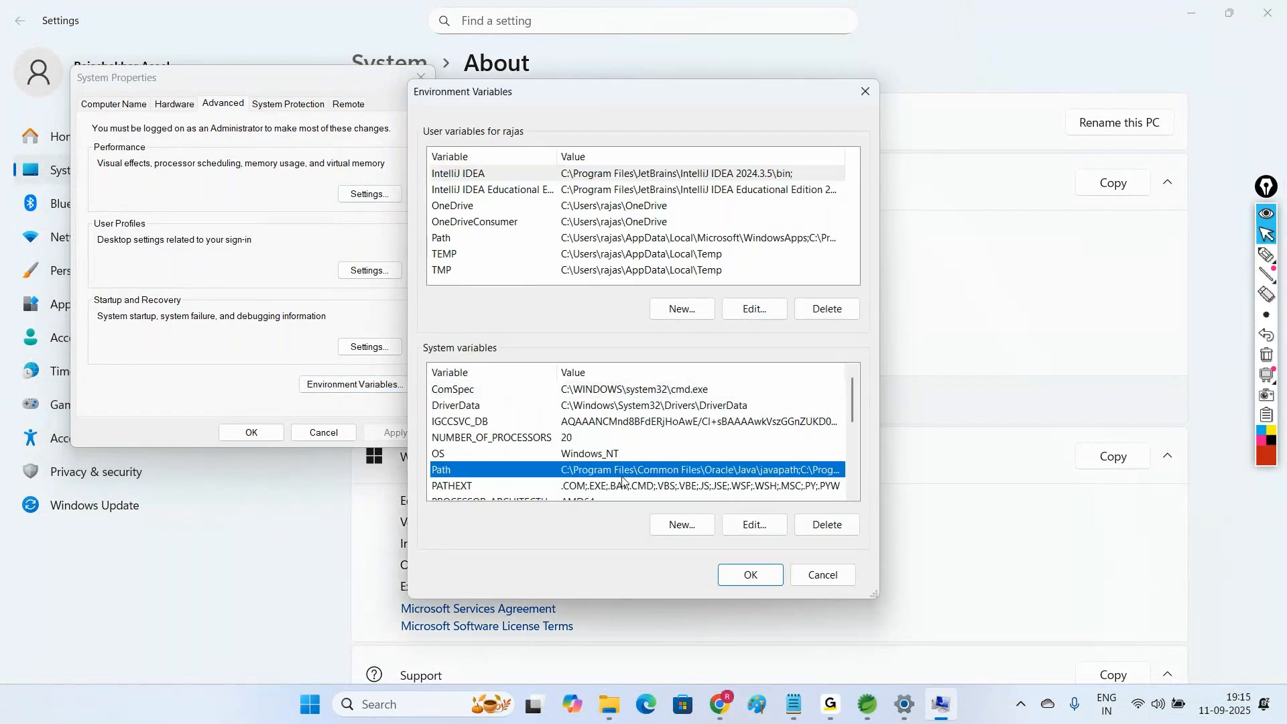
pyautogui.click(753, 525)
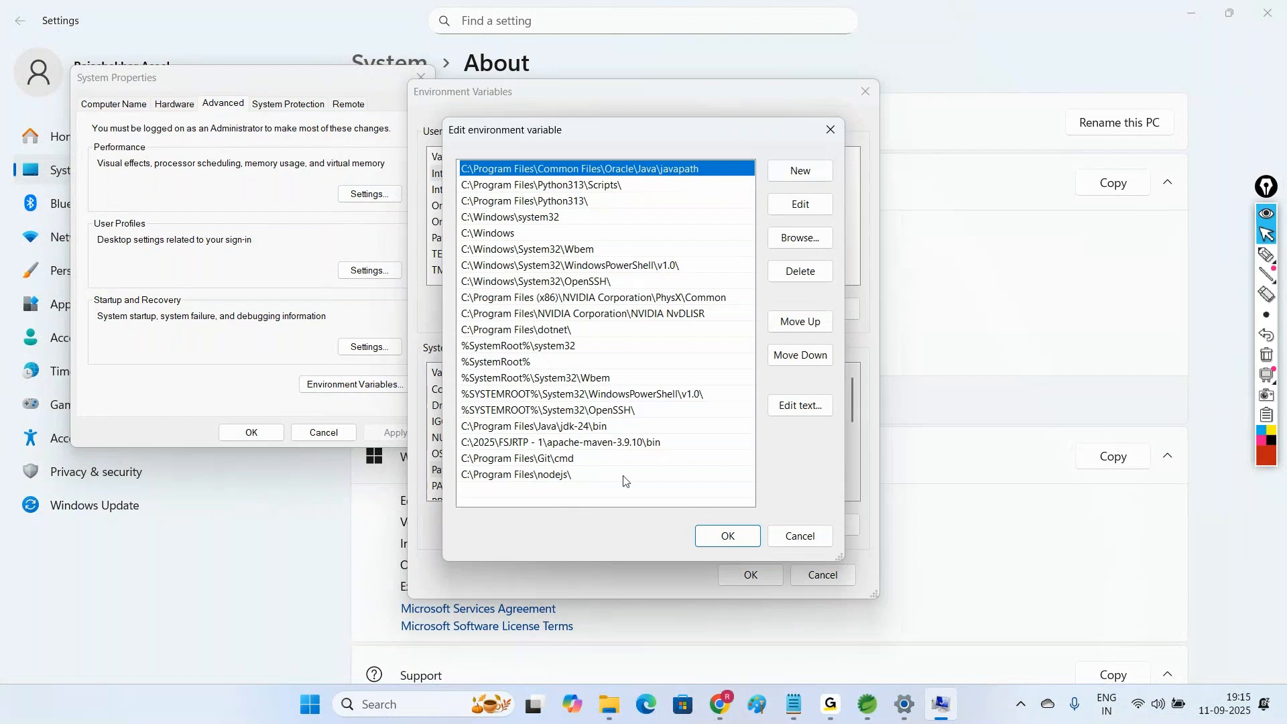
pyautogui.click(802, 176)
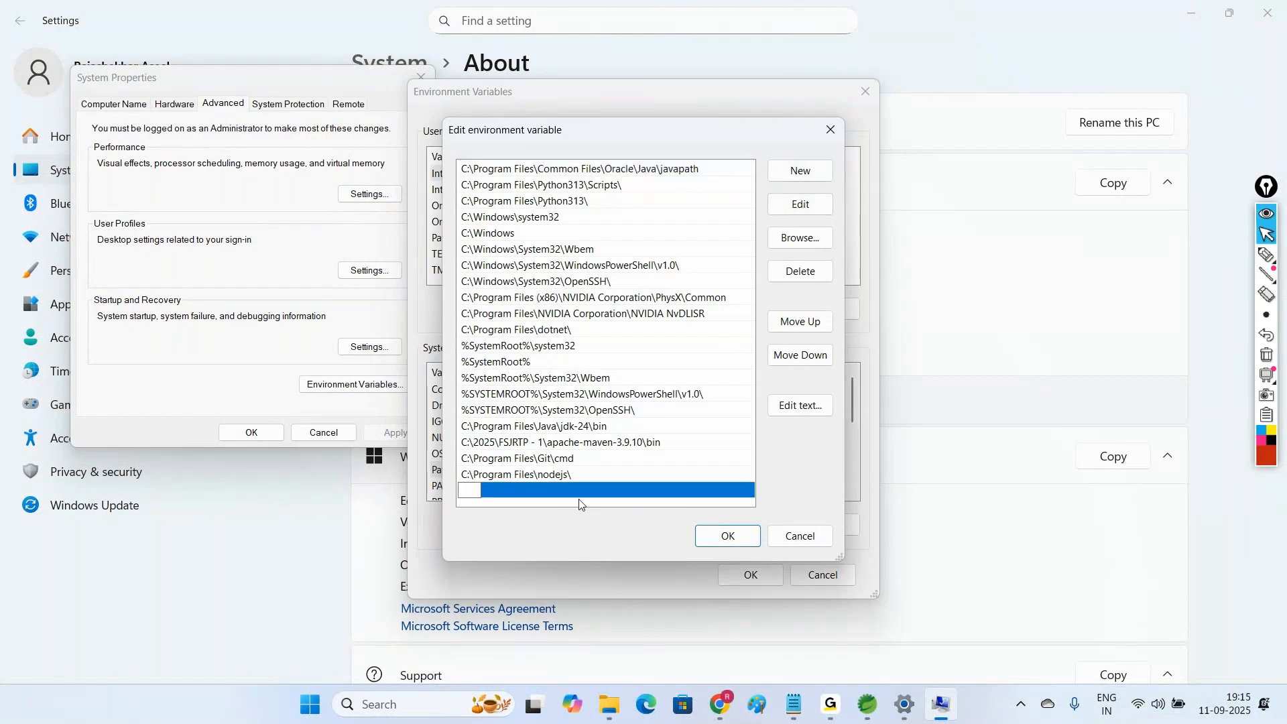
pyautogui.hotkey('ctrl', 'v')
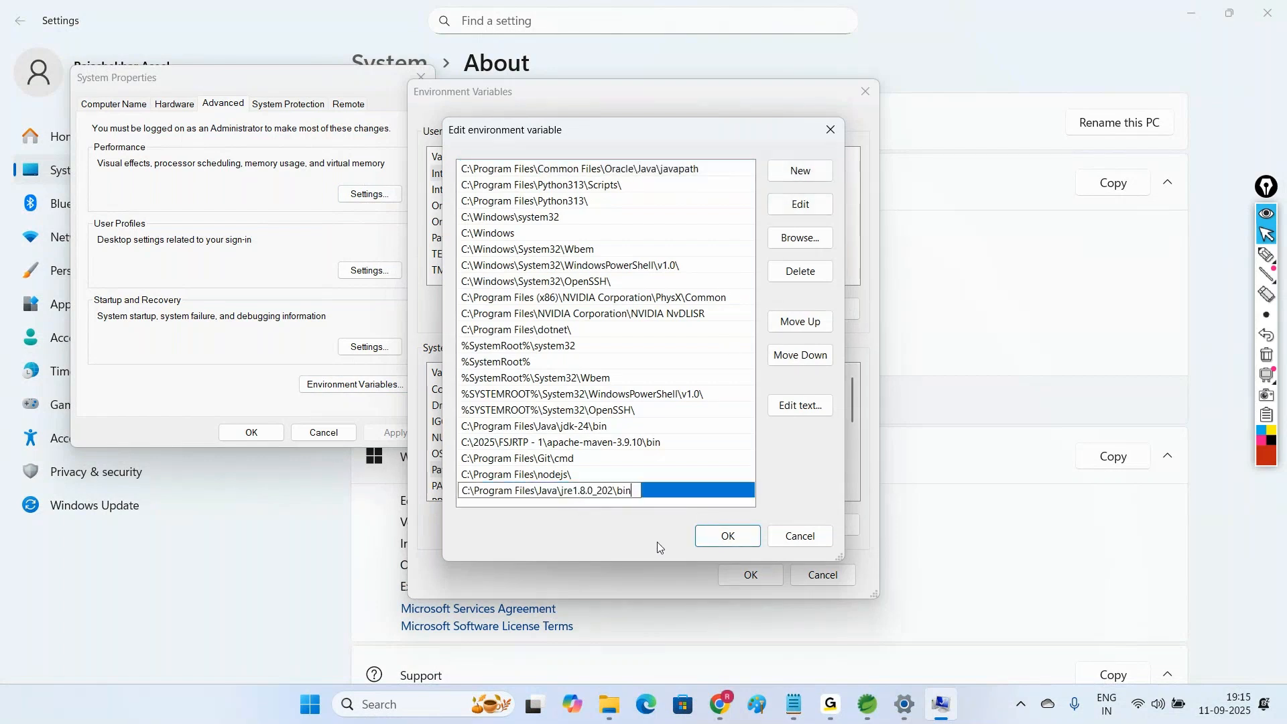
pyautogui.click(723, 540)
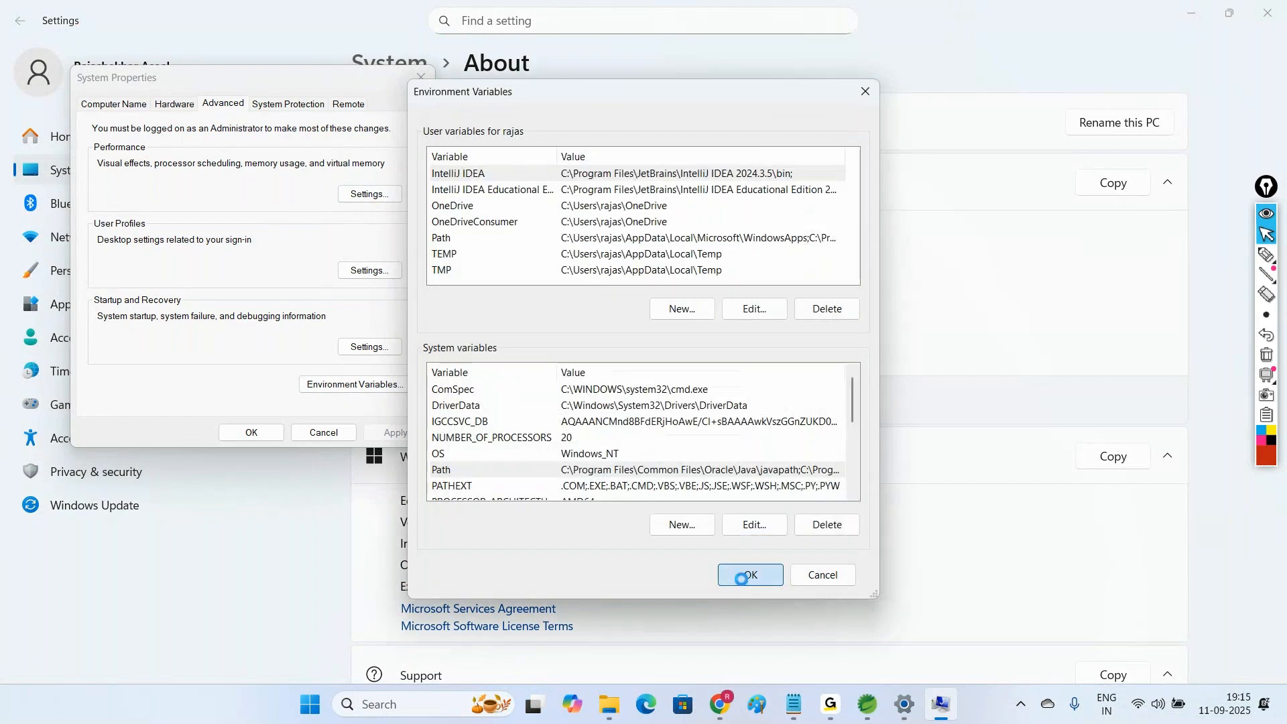
pyautogui.click(738, 577)
pyautogui.click(253, 432)
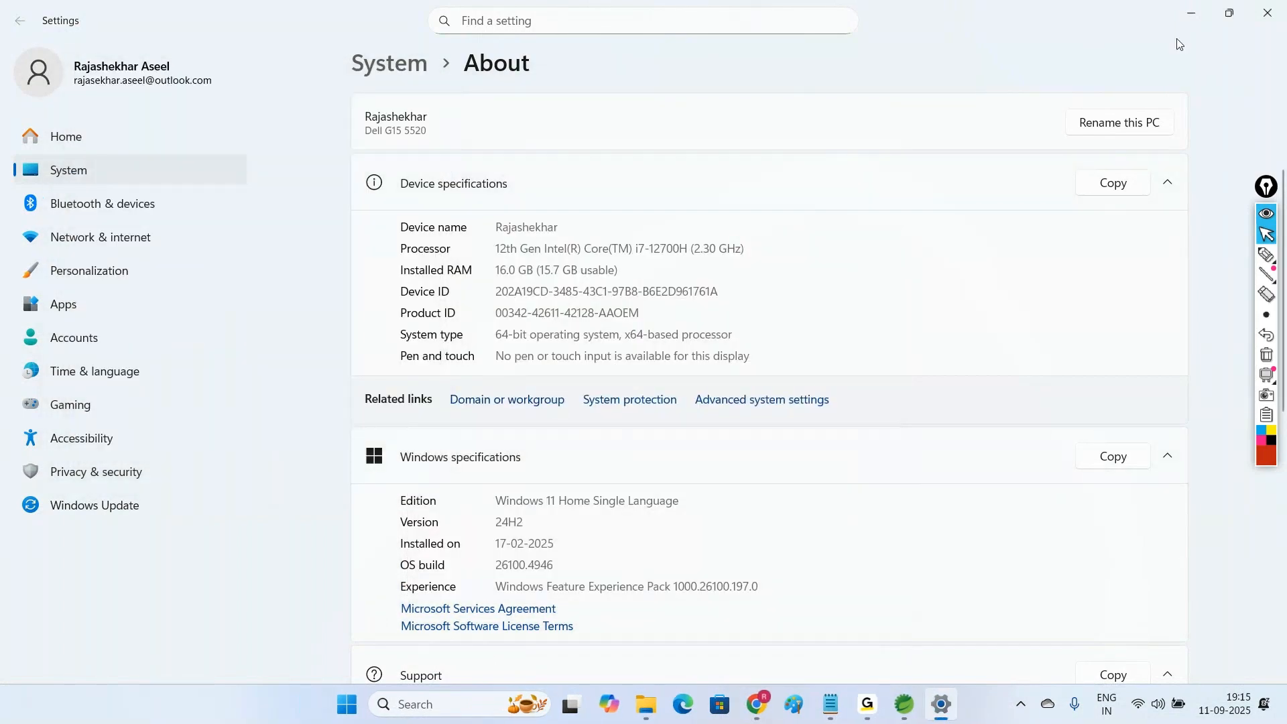
pyautogui.click(1259, 23)
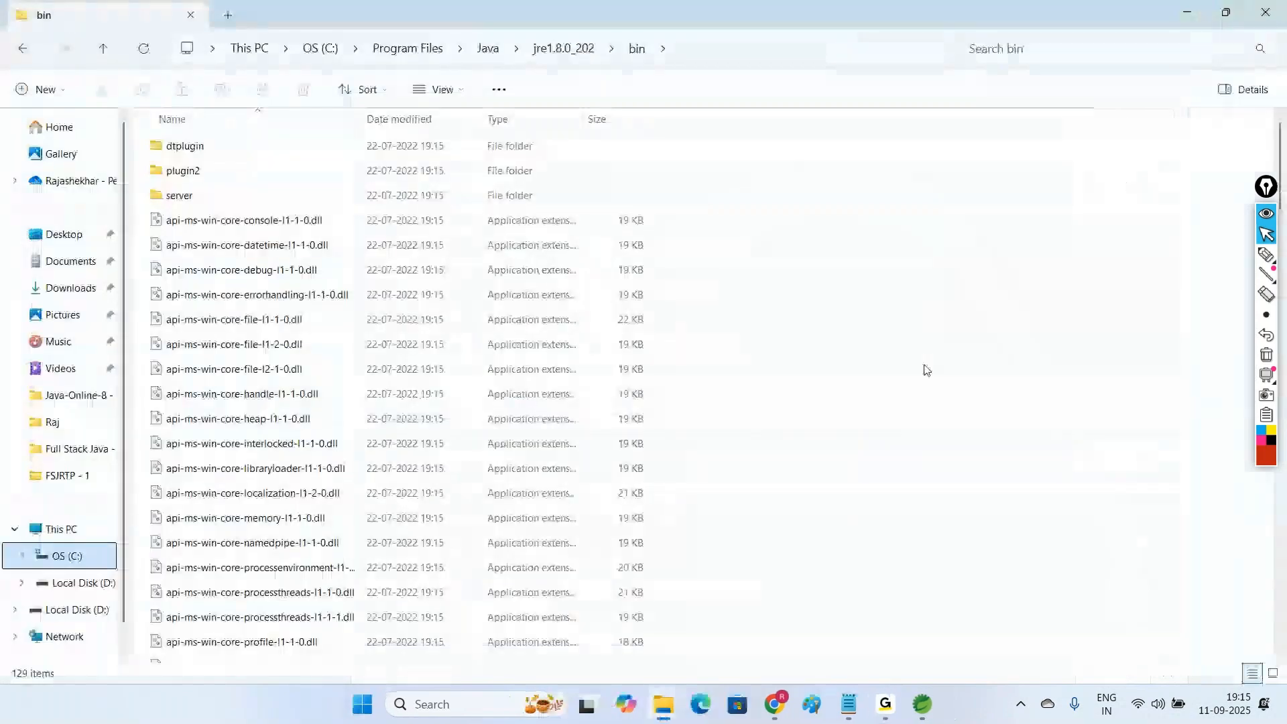
pyautogui.click(1257, 12)
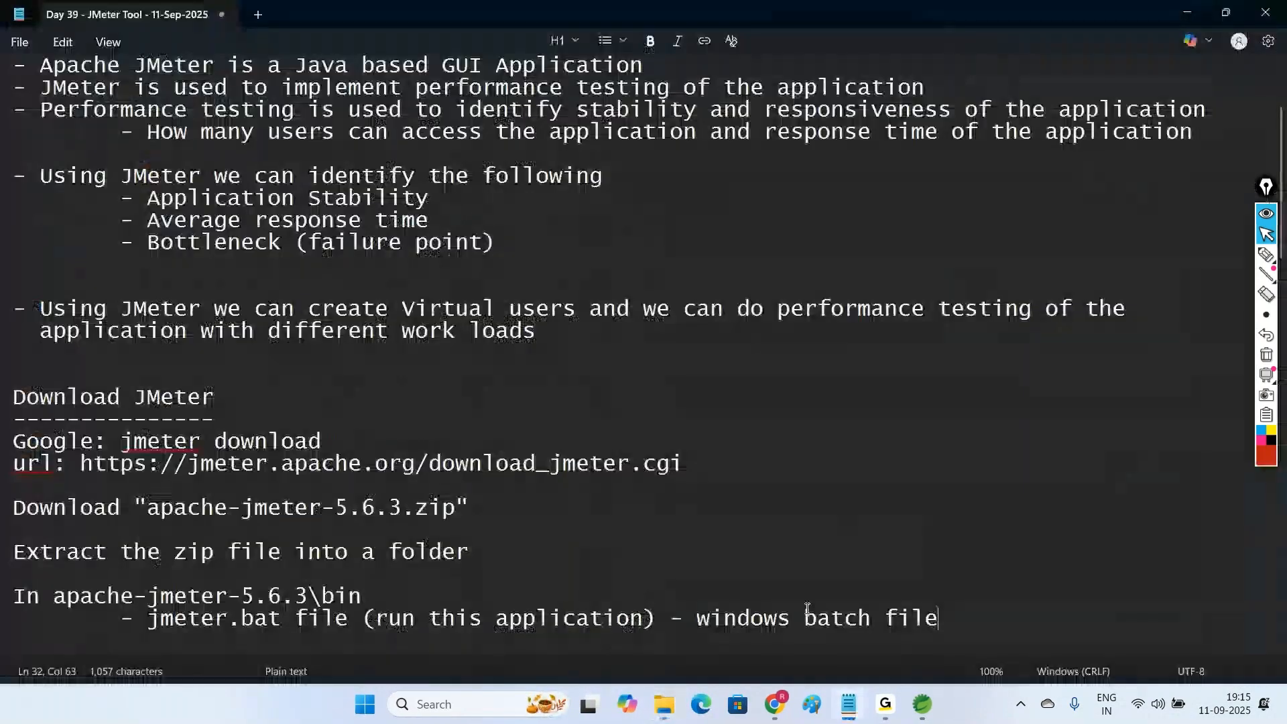
# Step: Switch to File Explorer, dismiss the zip's properties dialog, and open JMeter's nested apache-jmeter-5.6.3 bin folder in a maximized window
pyautogui.click(664, 712)
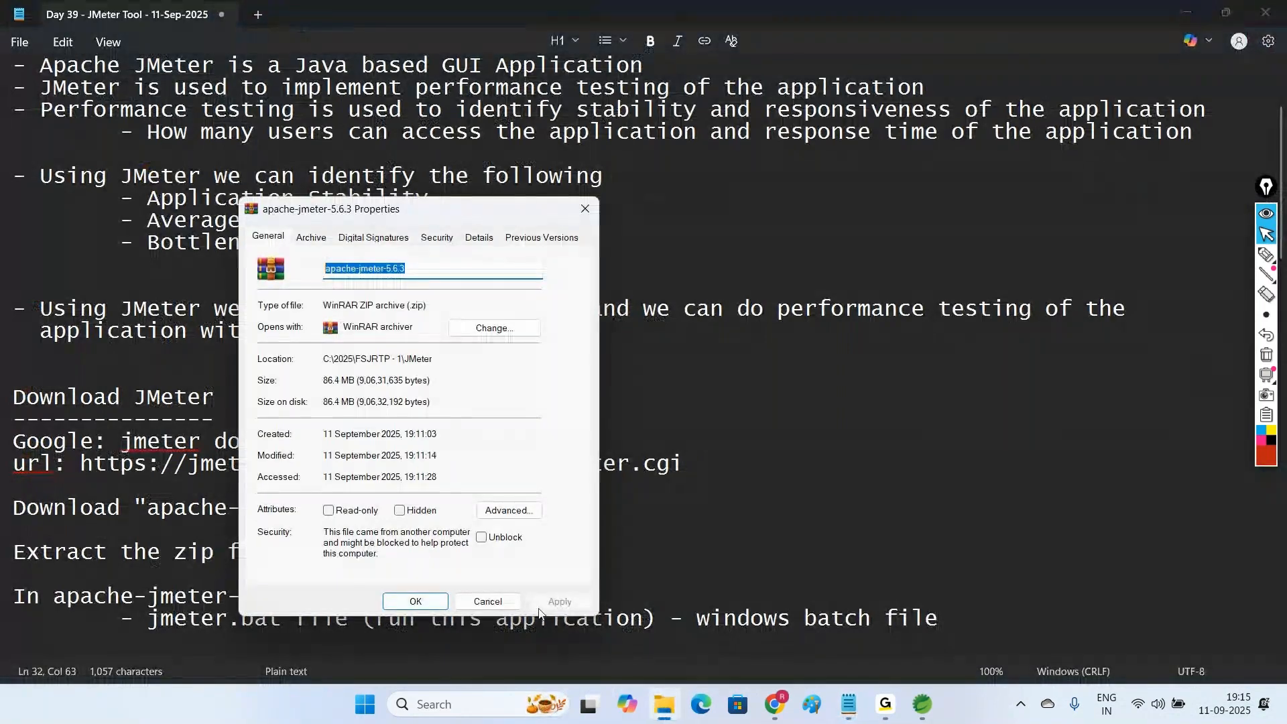
pyautogui.click(422, 606)
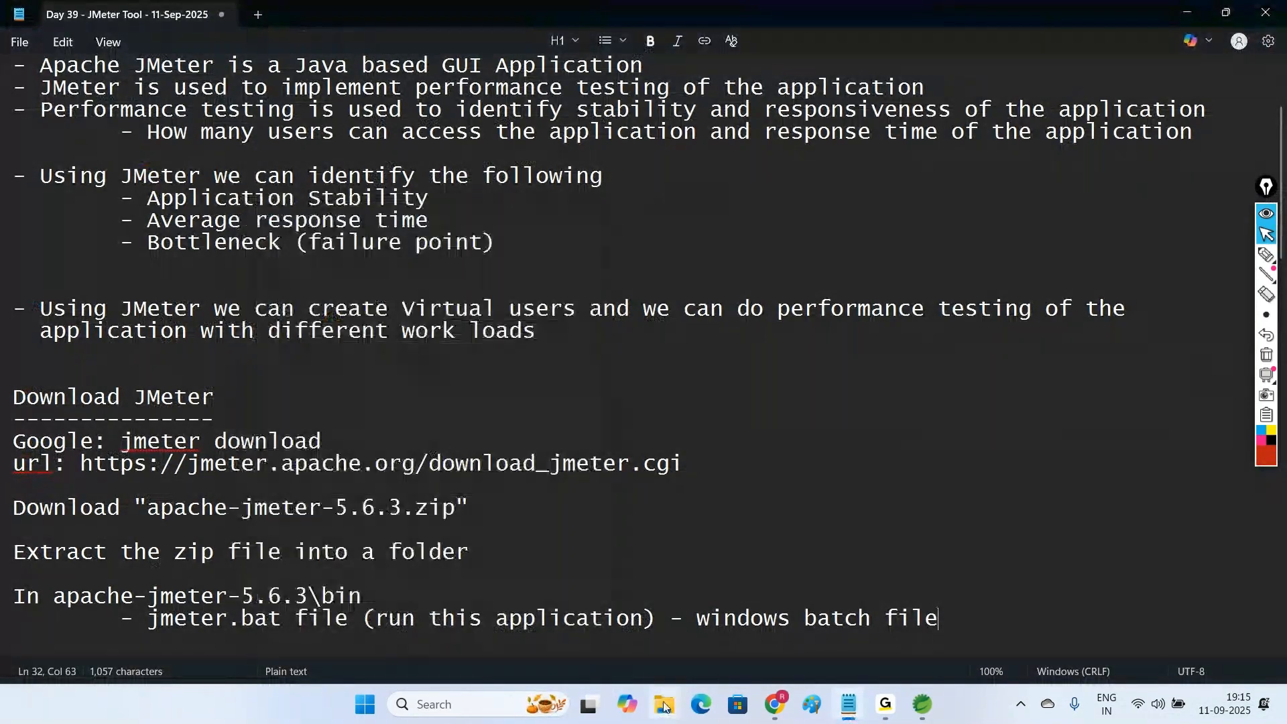
pyautogui.click(664, 705)
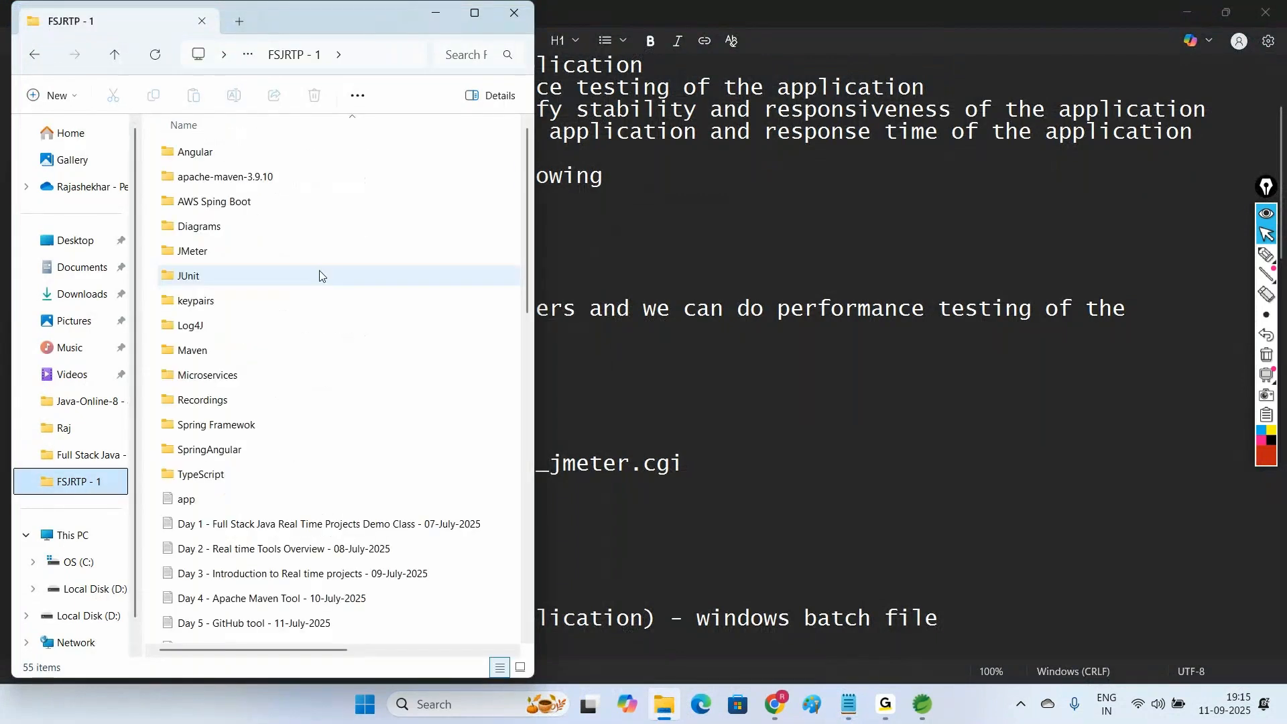
pyautogui.doubleClick(195, 250)
pyautogui.doubleClick(201, 153)
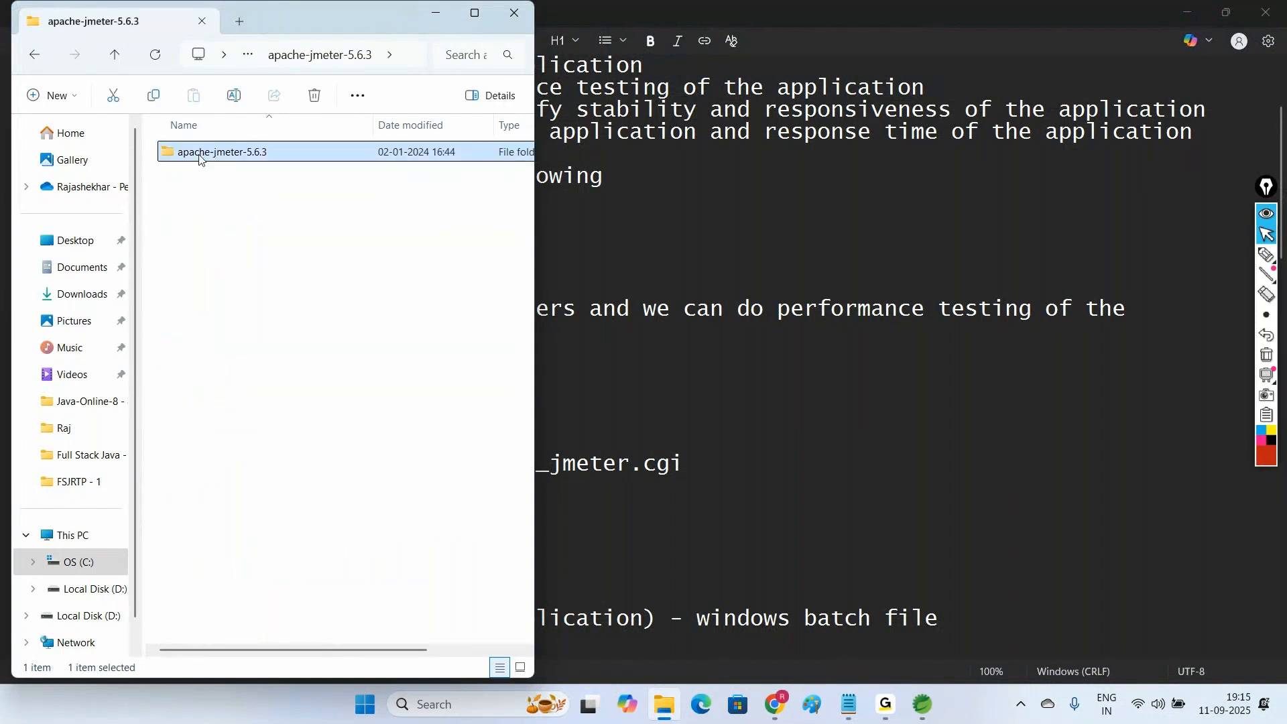
pyautogui.doubleClick(201, 152)
pyautogui.doubleClick(194, 151)
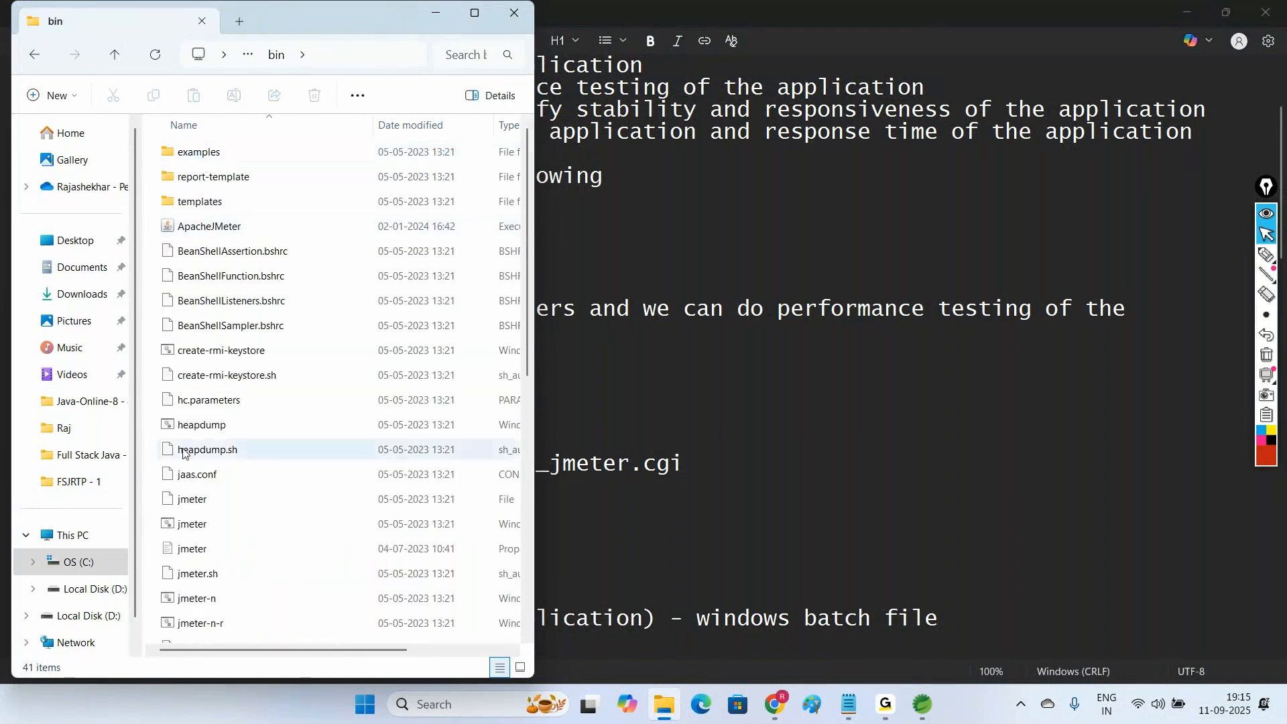
pyautogui.click(474, 13)
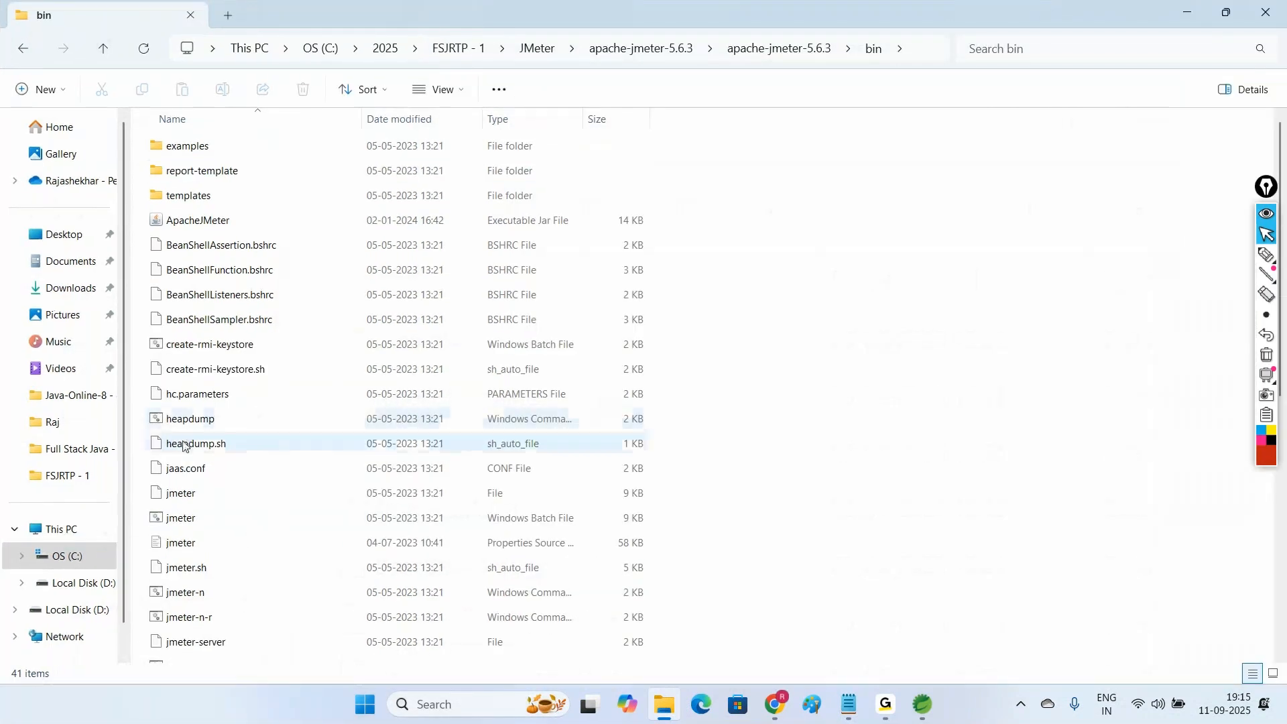
# Step: Run the jmeter Windows batch file and copy the Java installation error with its errorlevel line from the console
pyautogui.click(195, 518)
pyautogui.doubleClick(338, 510)
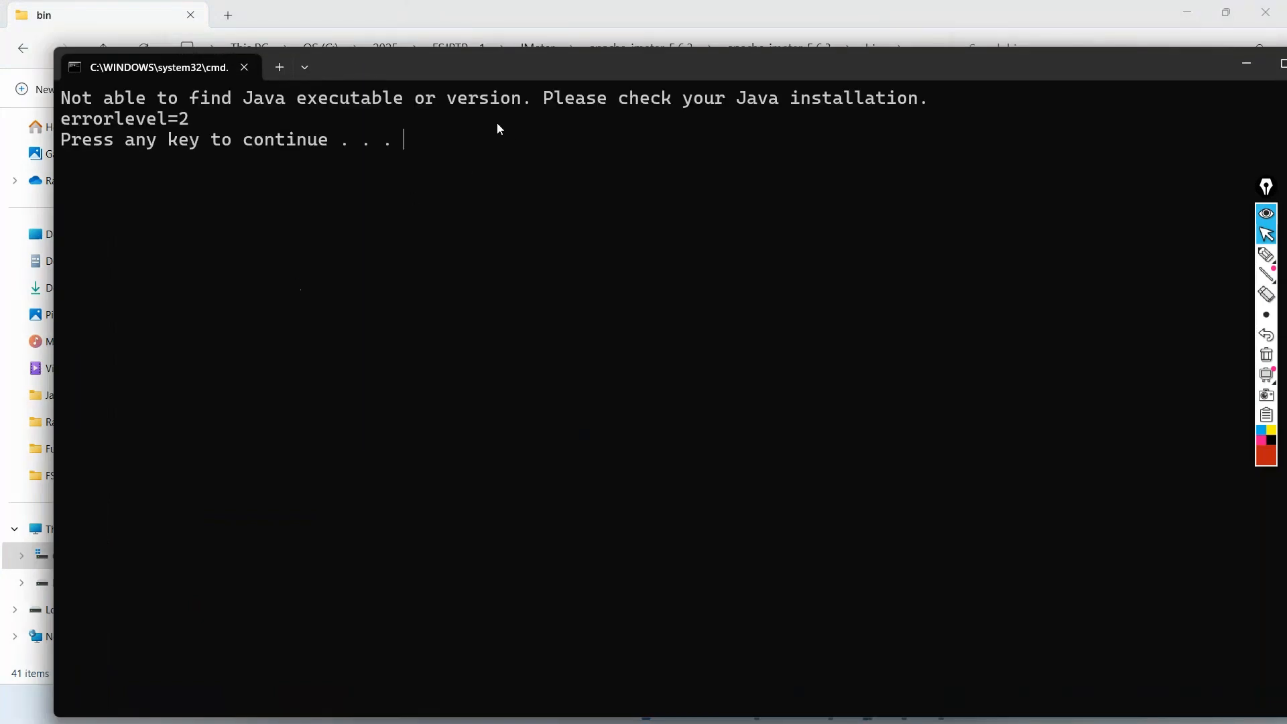
pyautogui.moveTo(431, 66); pyautogui.dragTo(382, 59)
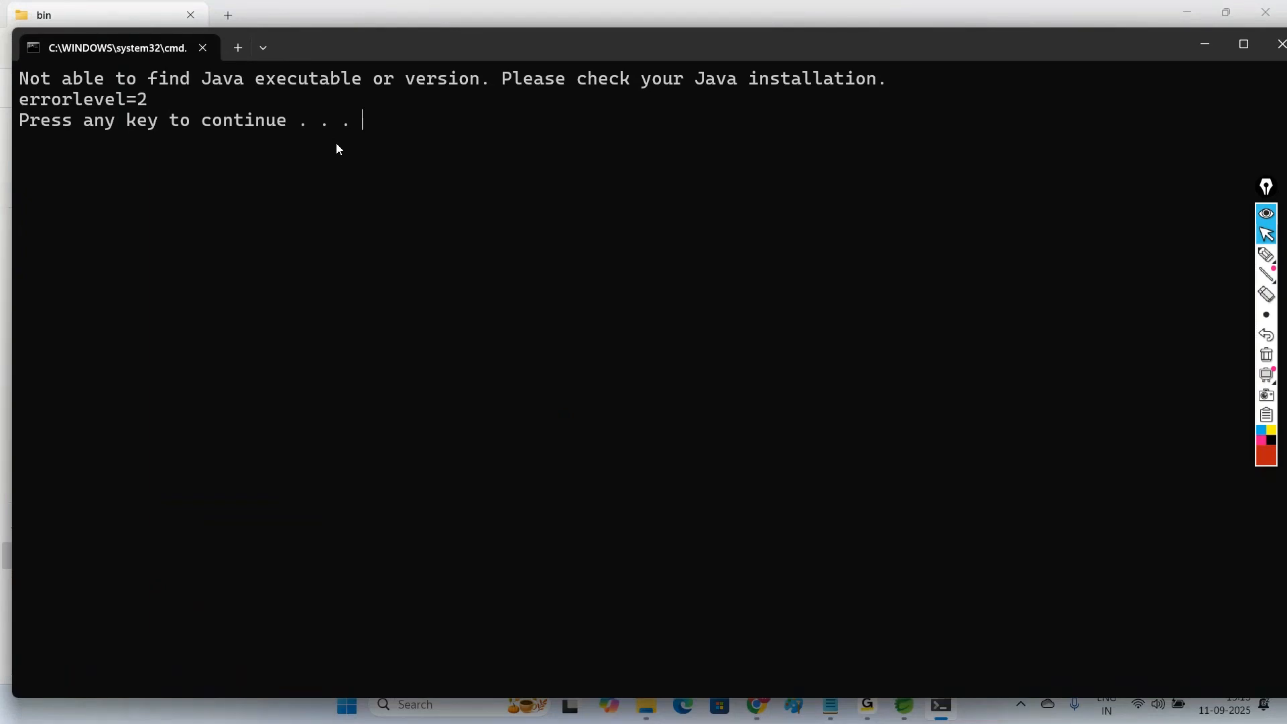
pyautogui.moveTo(25, 82); pyautogui.dragTo(146, 94)
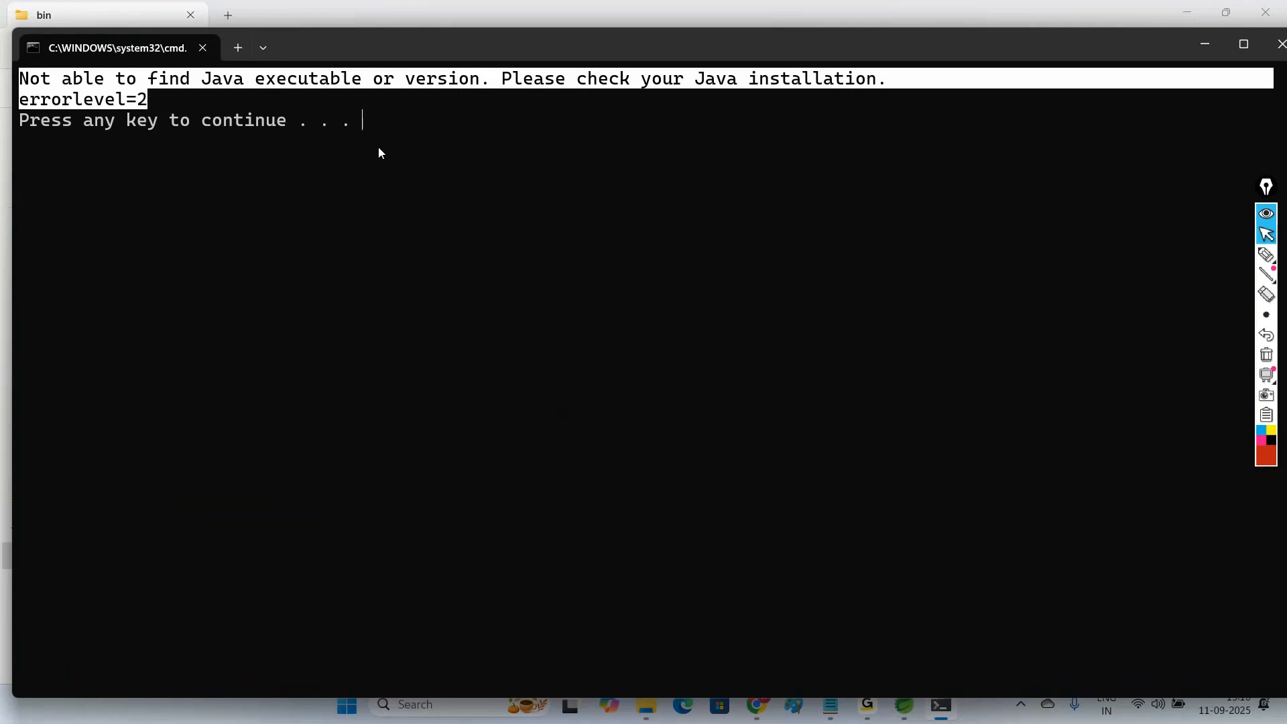
pyautogui.hotkey('ctrl', 'c')
# Step: Switch to Chrome, go to google.com, and search for the copied Java executable error message with errorlevel=2
pyautogui.doubleClick(754, 699)
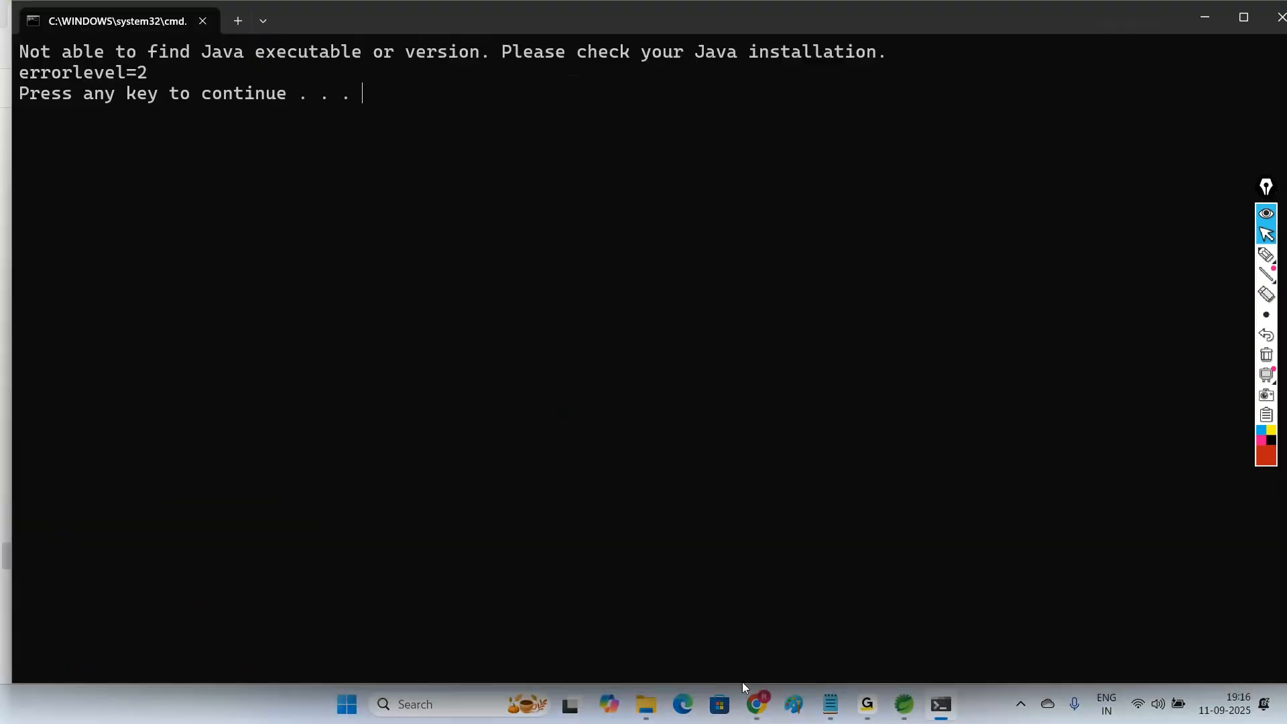
pyautogui.click(755, 705)
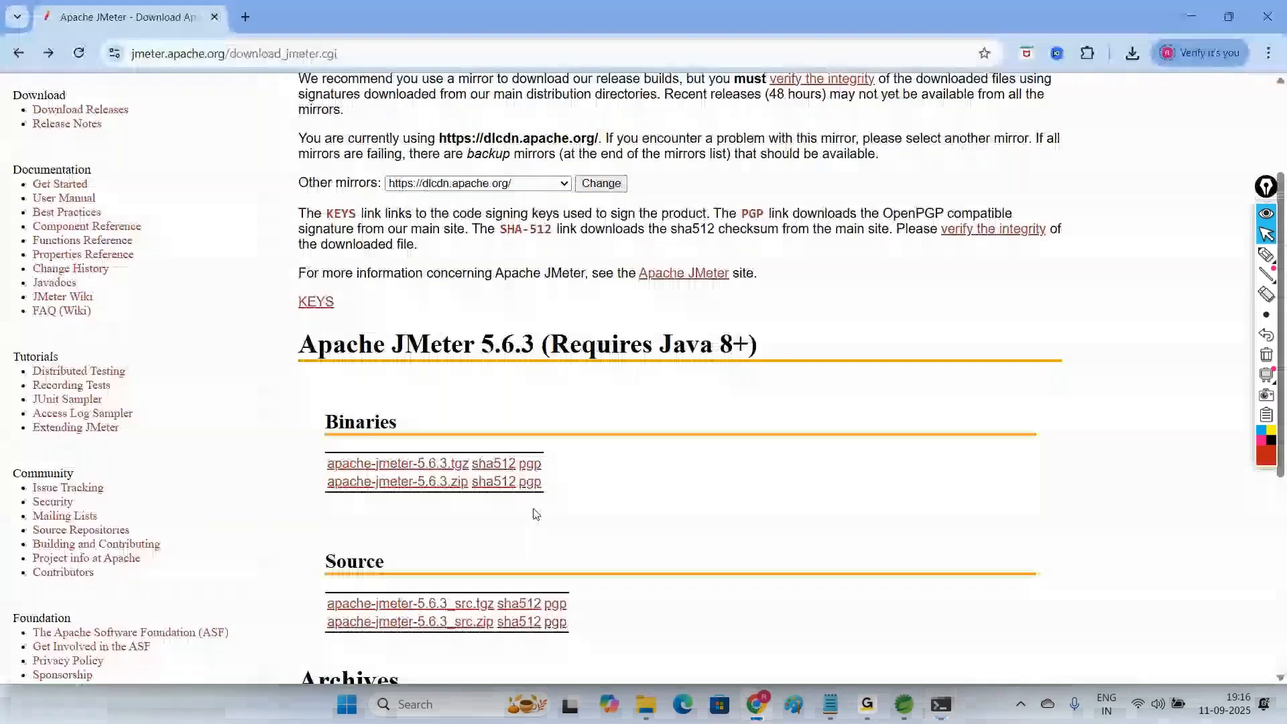
pyautogui.click(349, 56)
pyautogui.write('google.com')
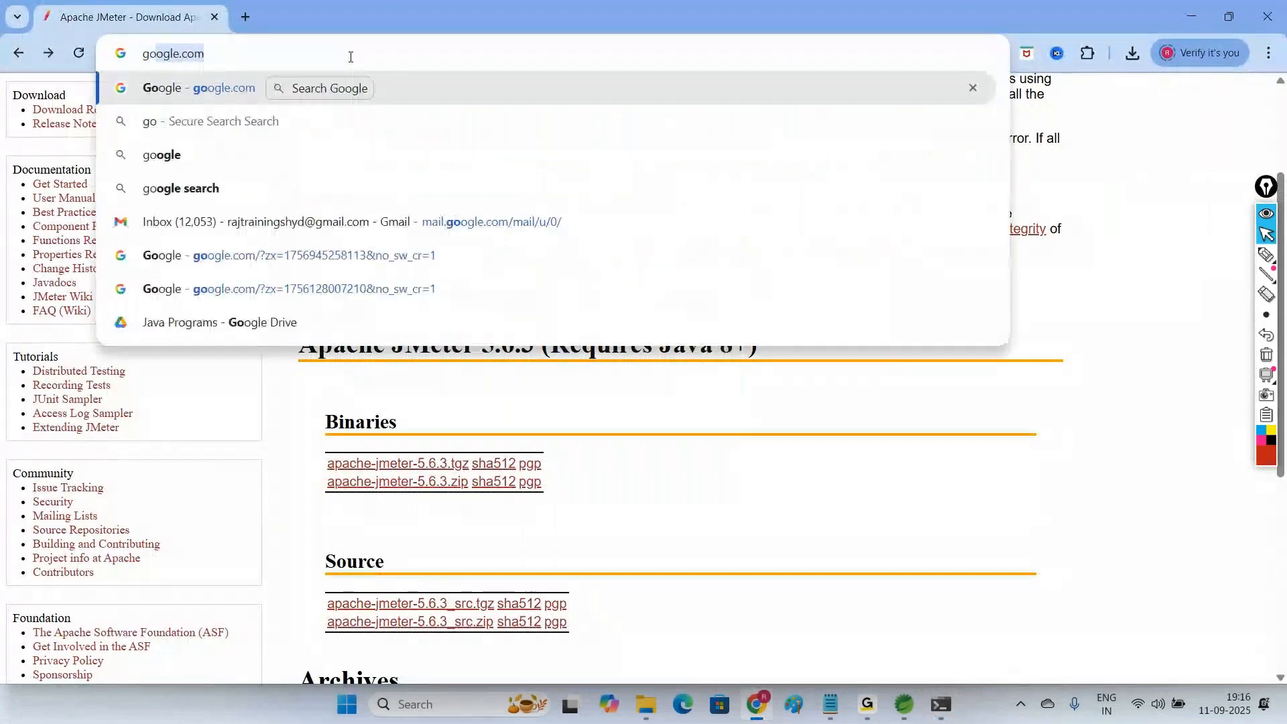
pyautogui.press('Return')
pyautogui.hotkey('ctrl', 'v')
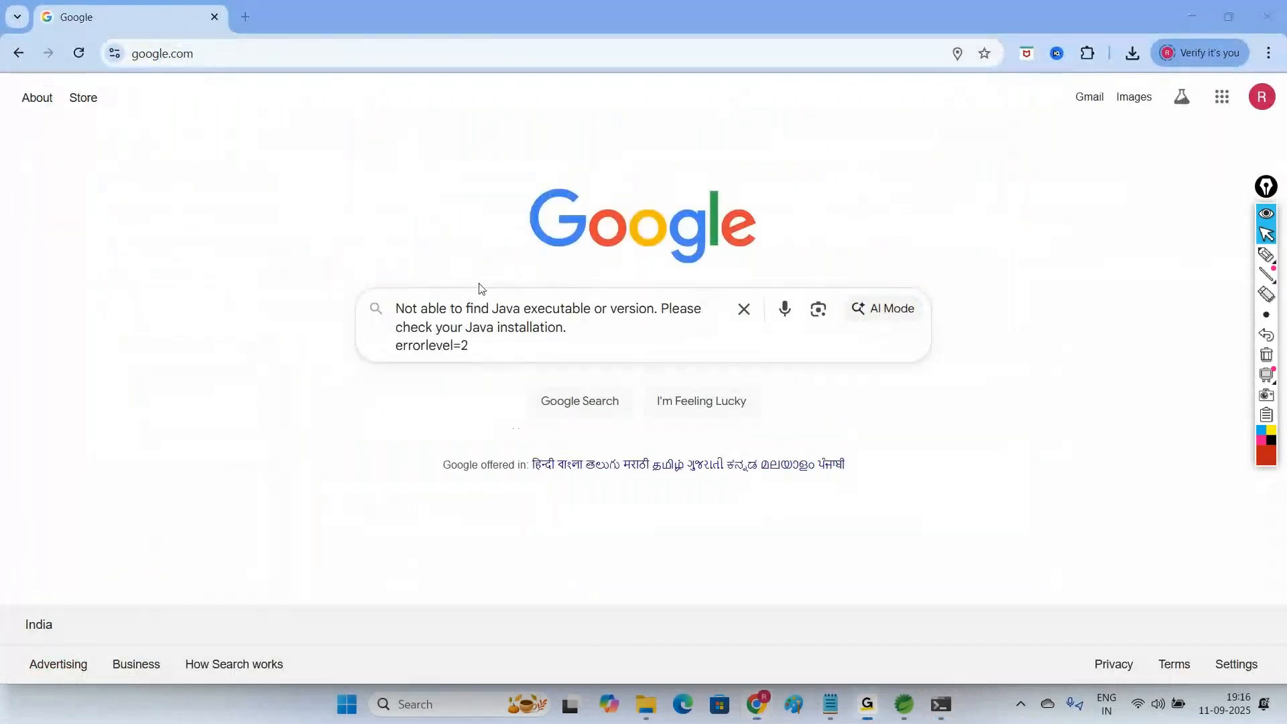
pyautogui.click(540, 405)
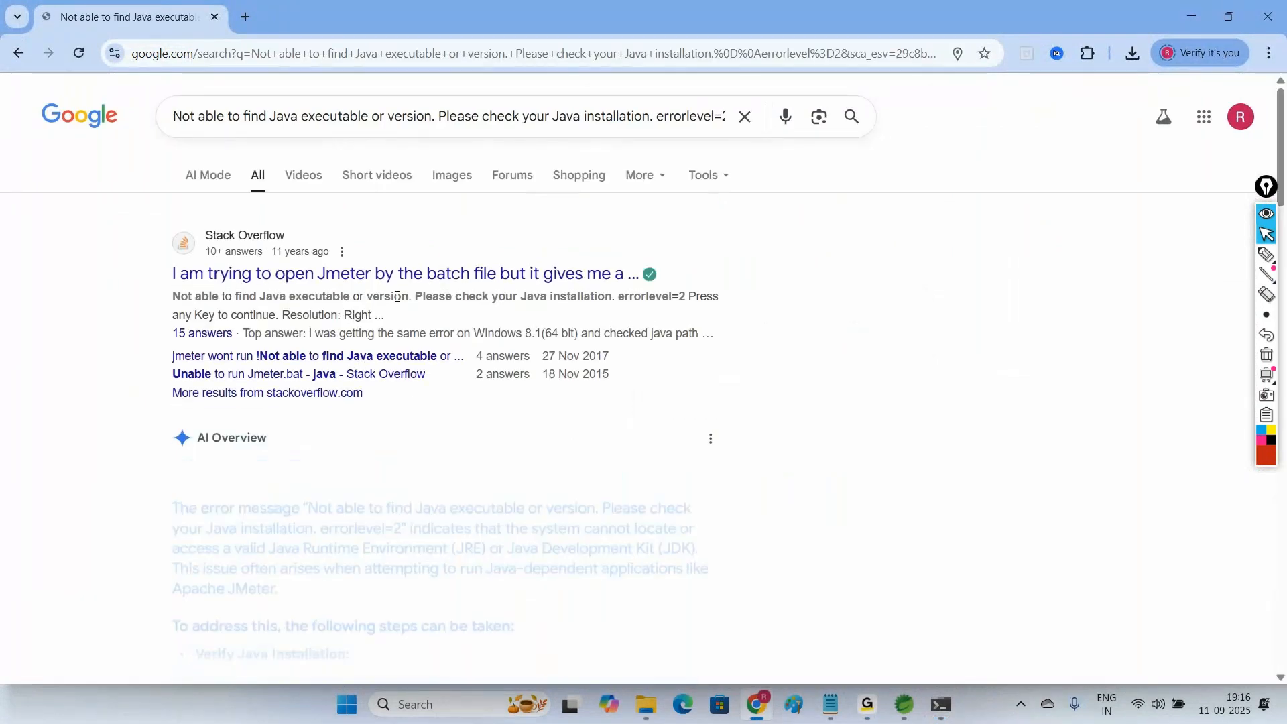
# Step: Open the Stack Overflow question about opening JMeter by the batch file and read the question and its highest-scored answer
pyautogui.click(465, 280)
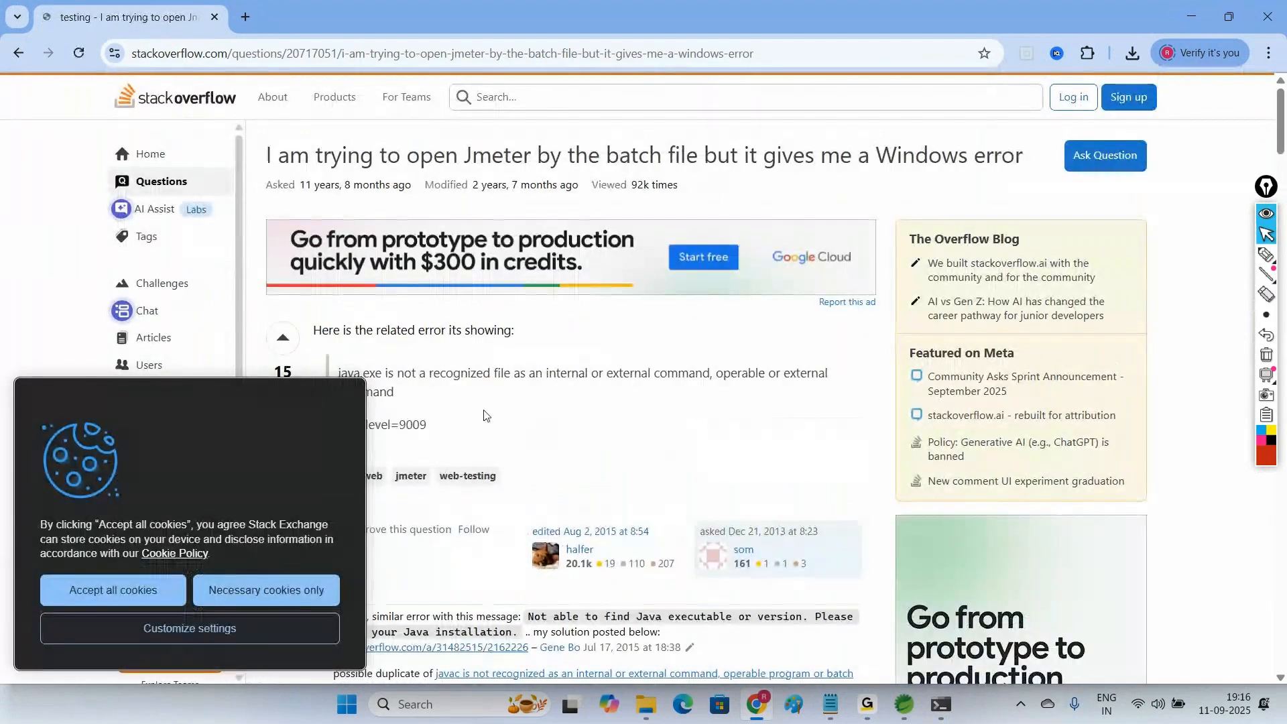
pyautogui.scroll(-1, 552, 397)
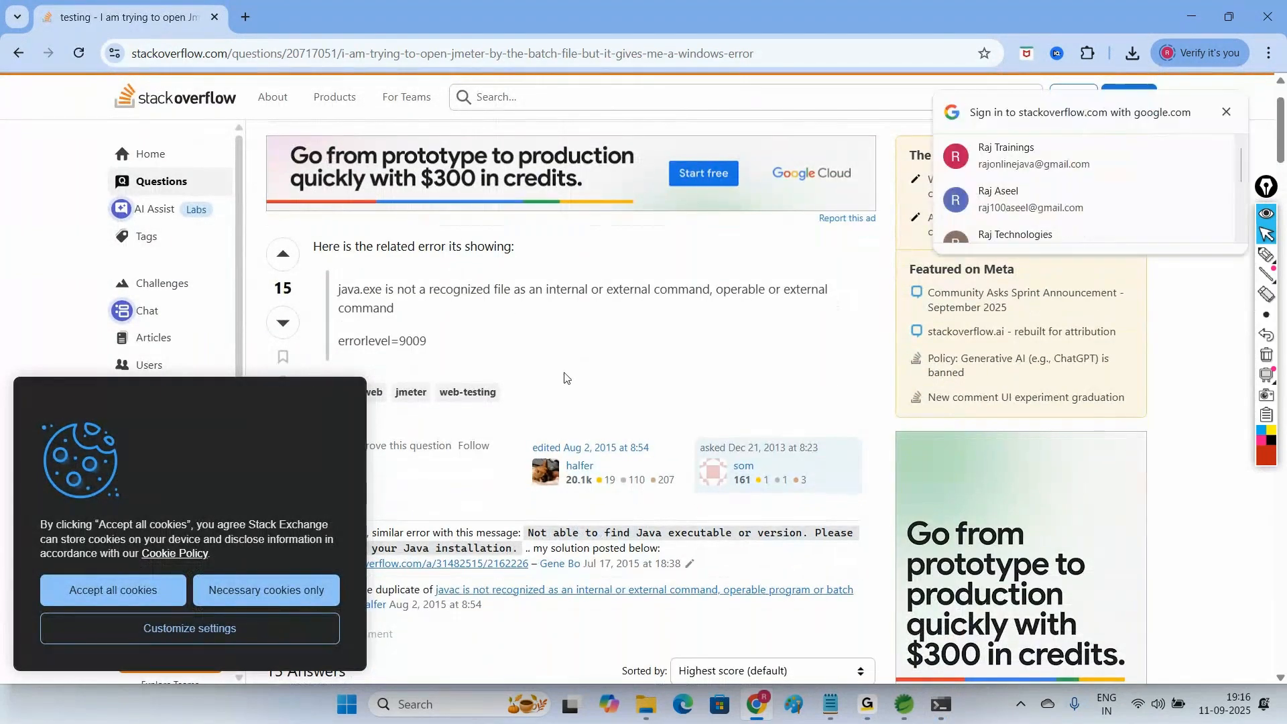
pyautogui.scroll(1, 565, 376)
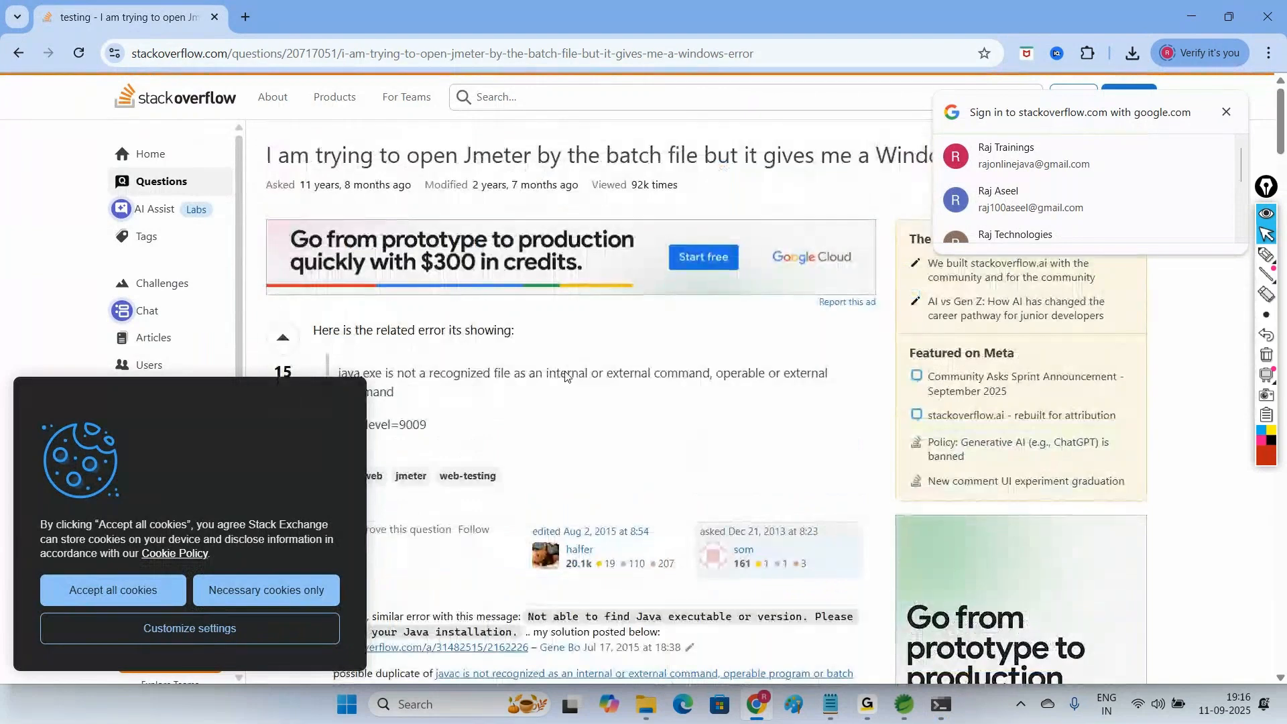
pyautogui.scroll(-5, 565, 376)
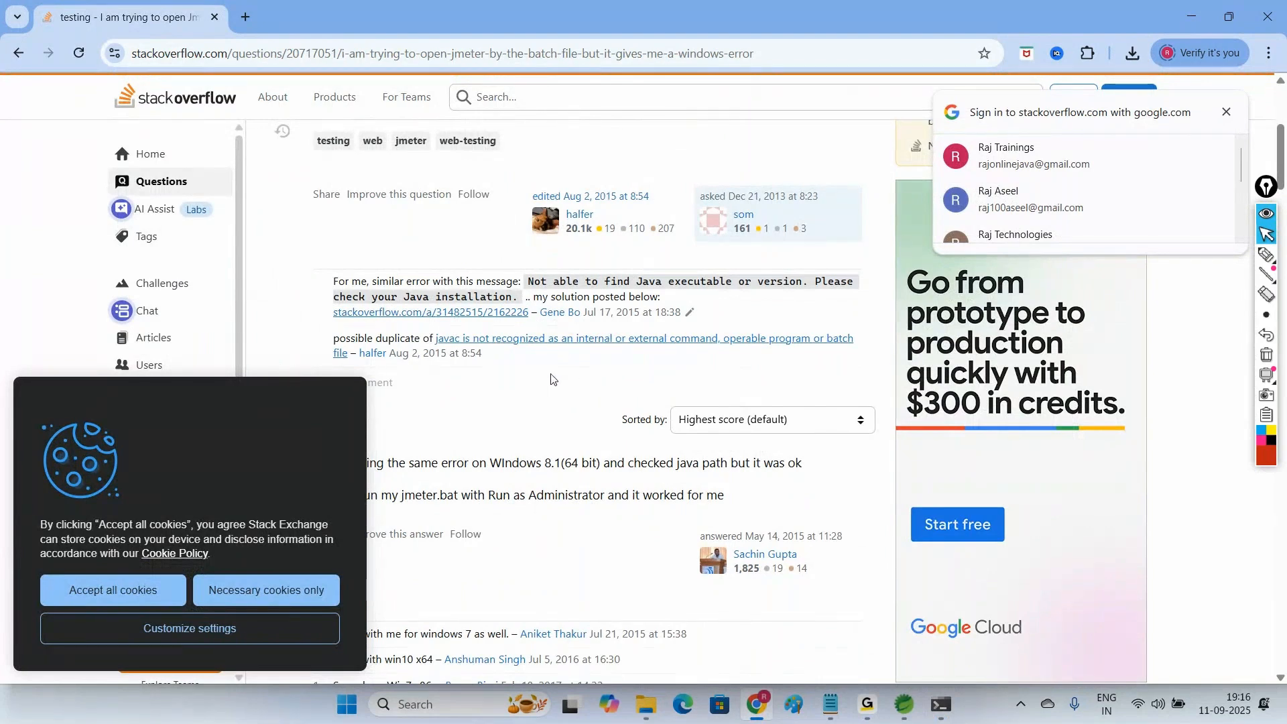
pyautogui.scroll(-2, 551, 380)
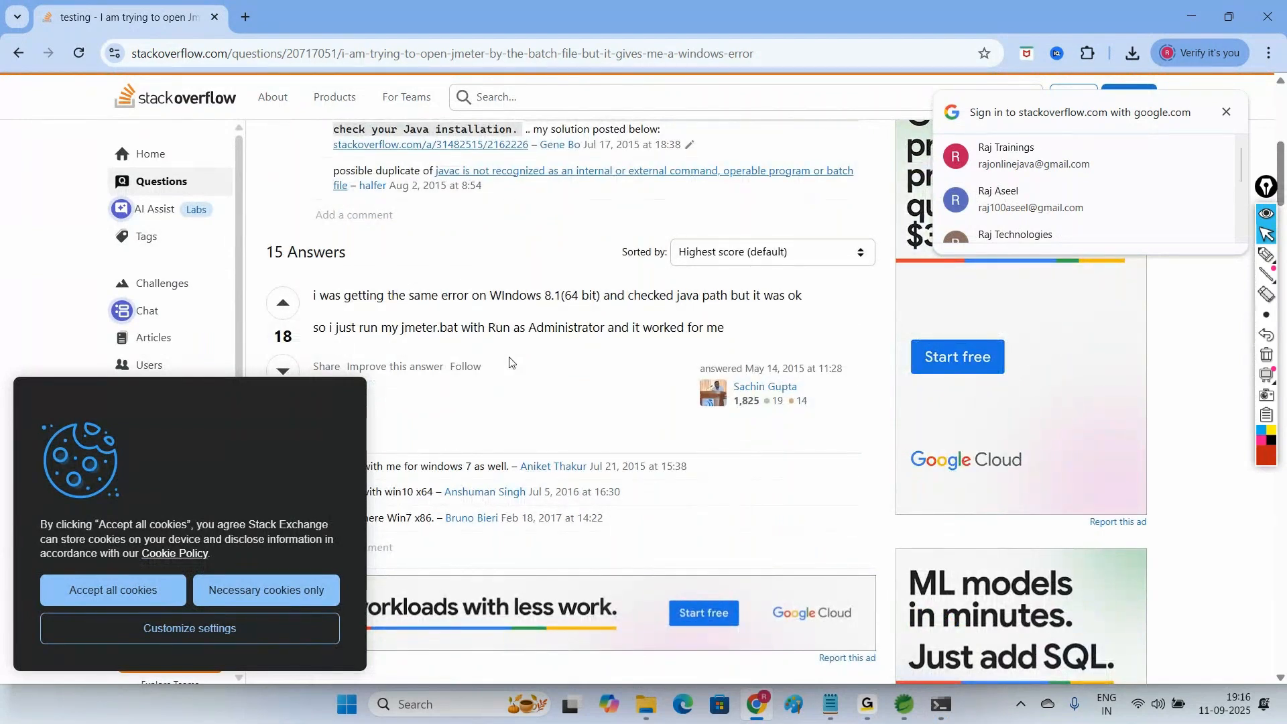
# Step: Switch to File Explorer, try running the jmeter Windows batch file as administrator, and dismiss its console
pyautogui.click(651, 710)
pyautogui.rightClick(179, 522)
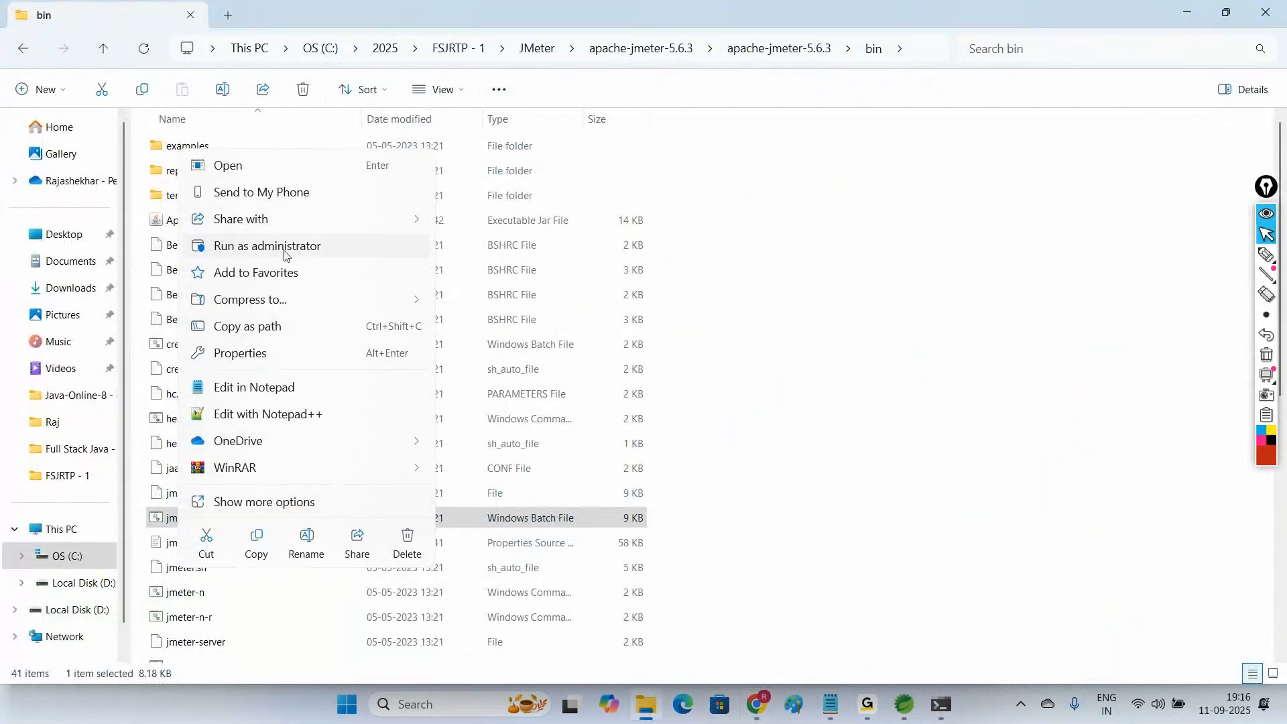
pyautogui.click(286, 254)
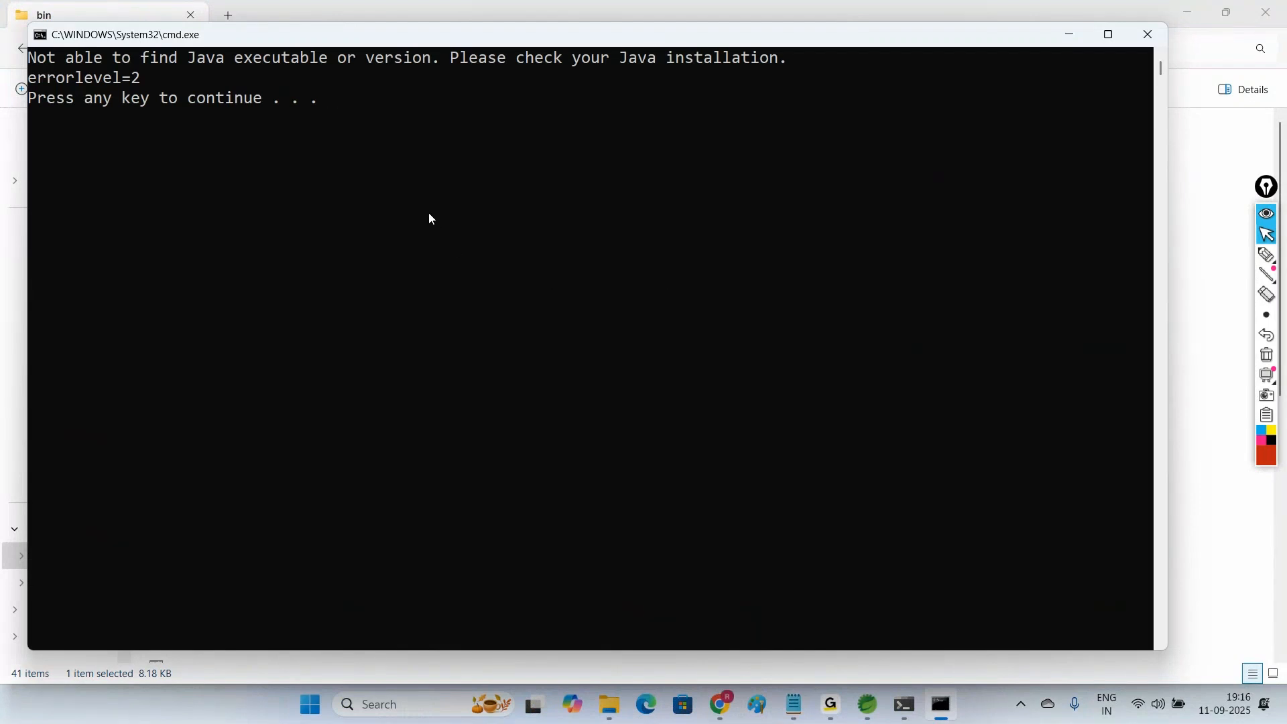
pyautogui.press('Return')
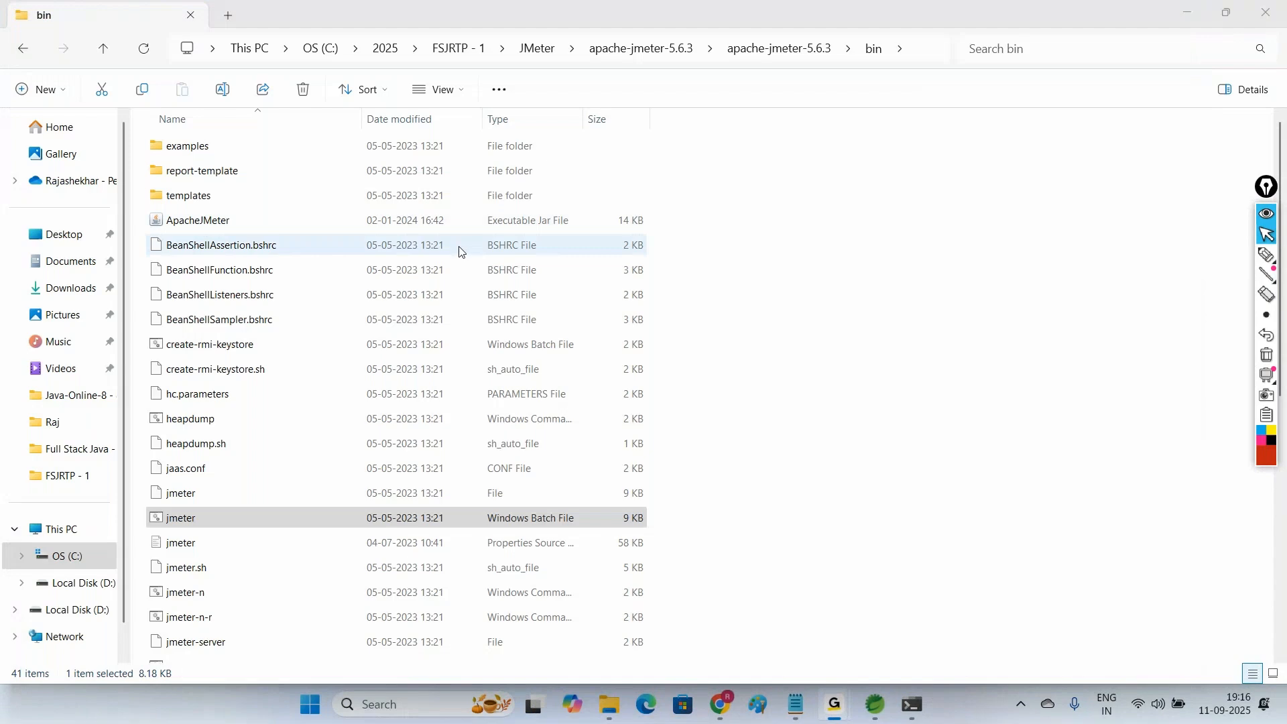
# Step: Return to the Stack Overflow page in Chrome and examine the remaining answers for Java path fixes
pyautogui.click(720, 704)
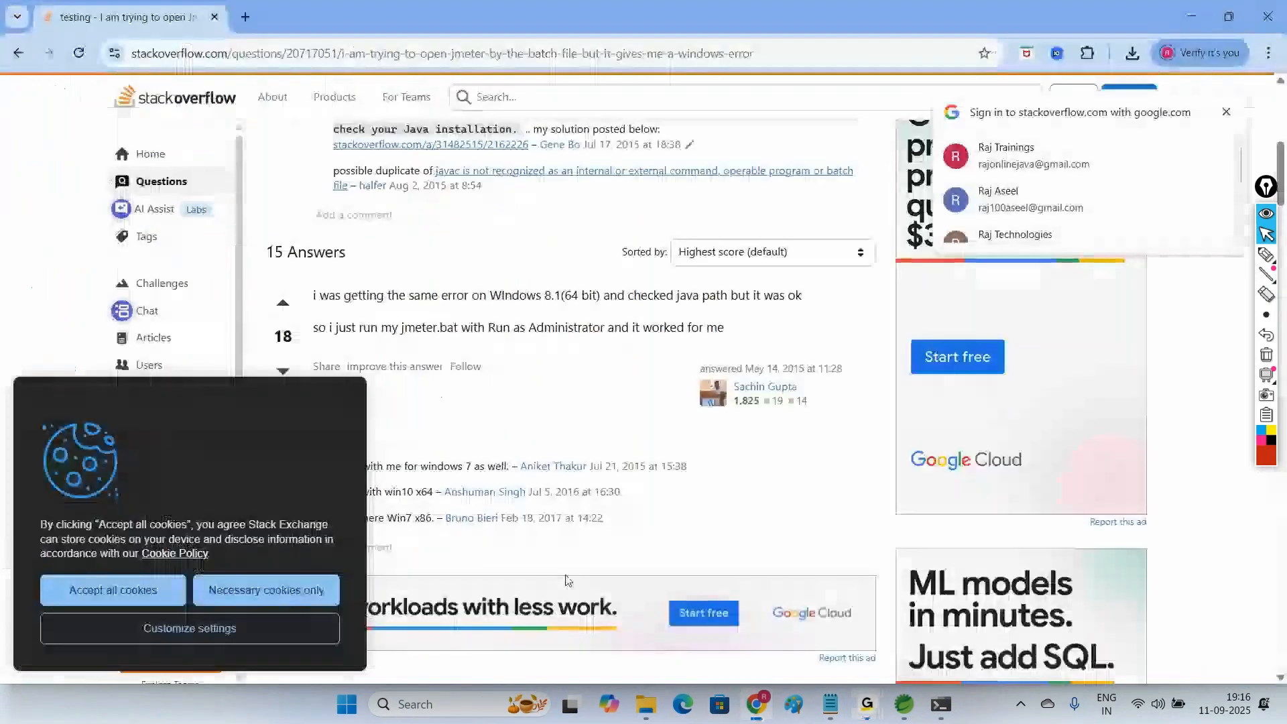
pyautogui.scroll(-2, 536, 387)
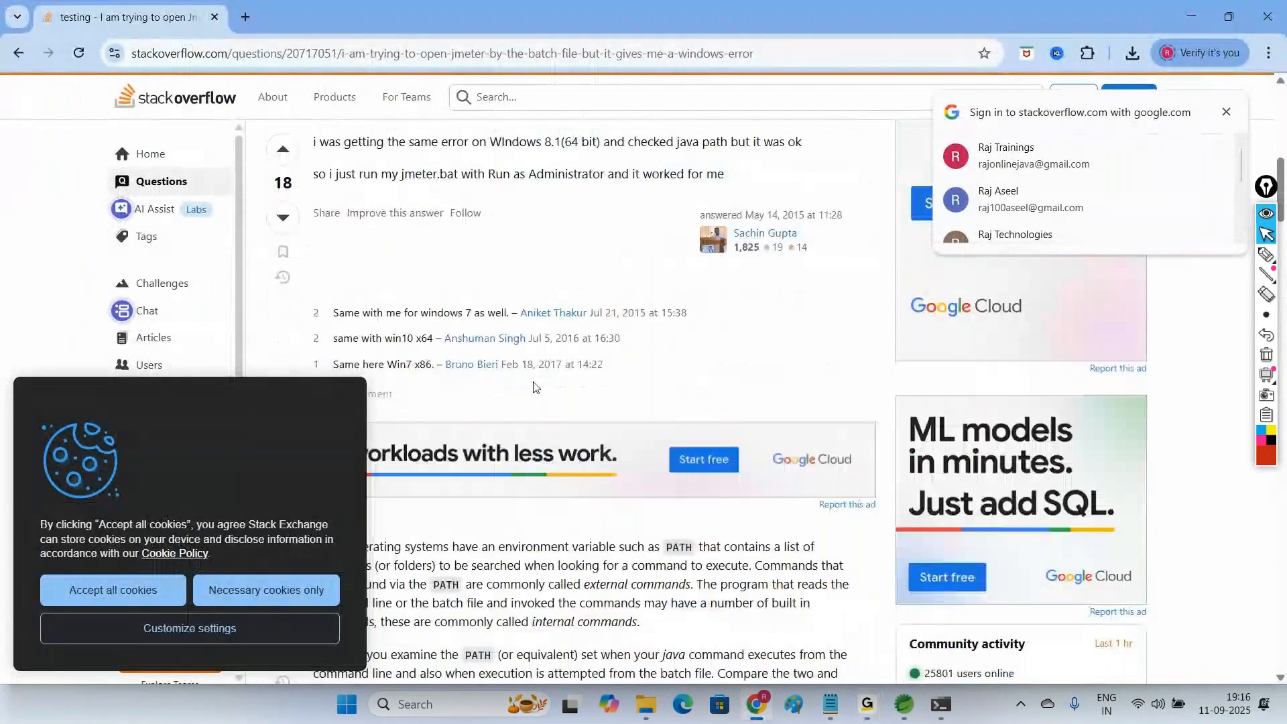
pyautogui.scroll(-4, 535, 388)
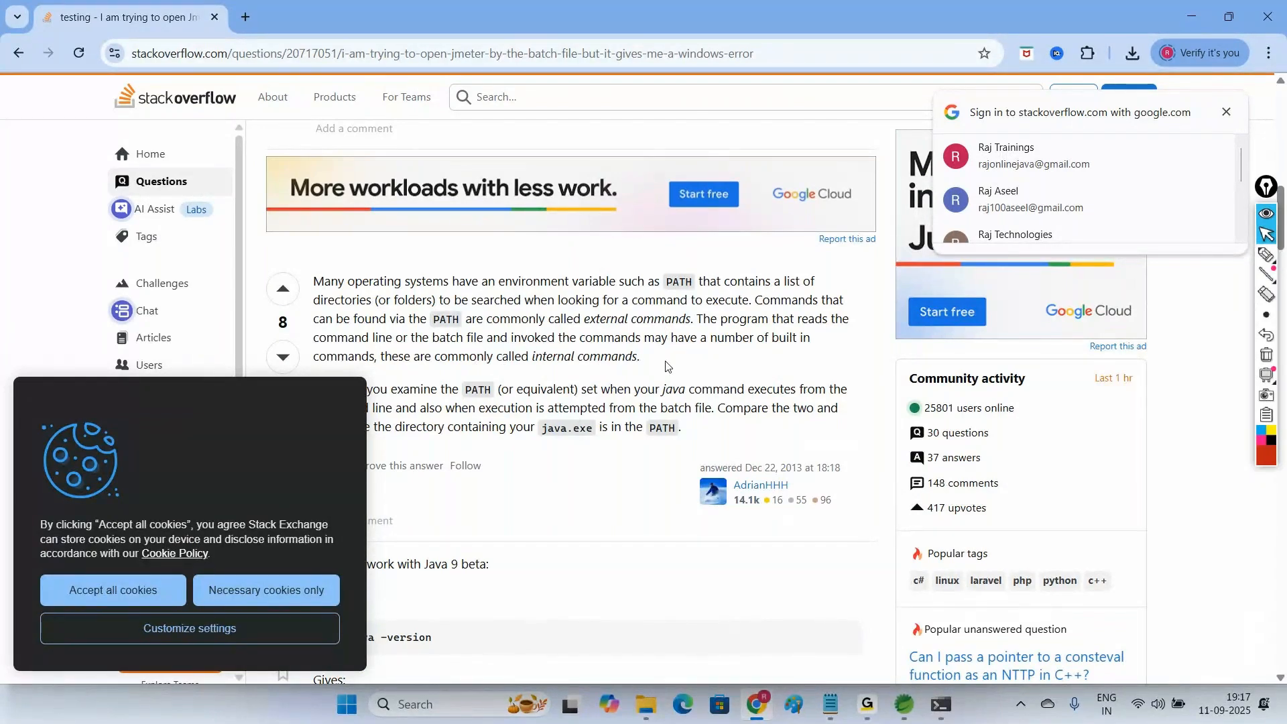
pyautogui.scroll(-1, 666, 366)
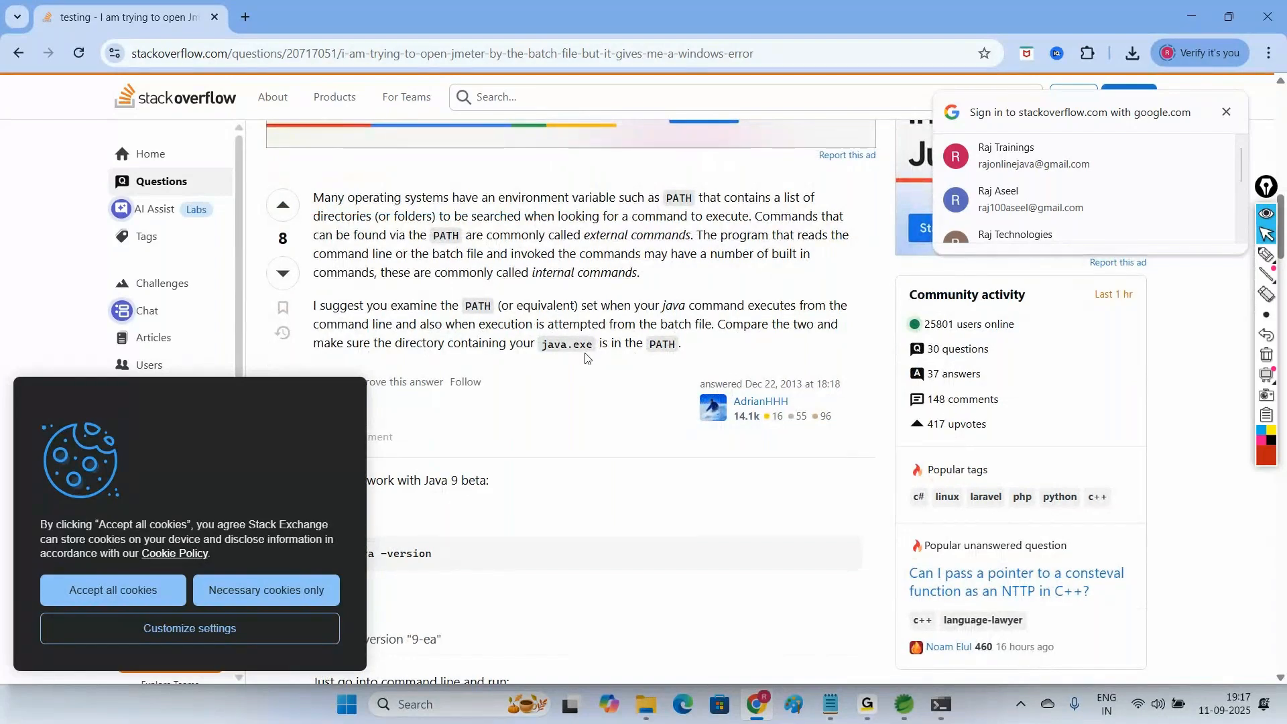
pyautogui.scroll(-1, 589, 355)
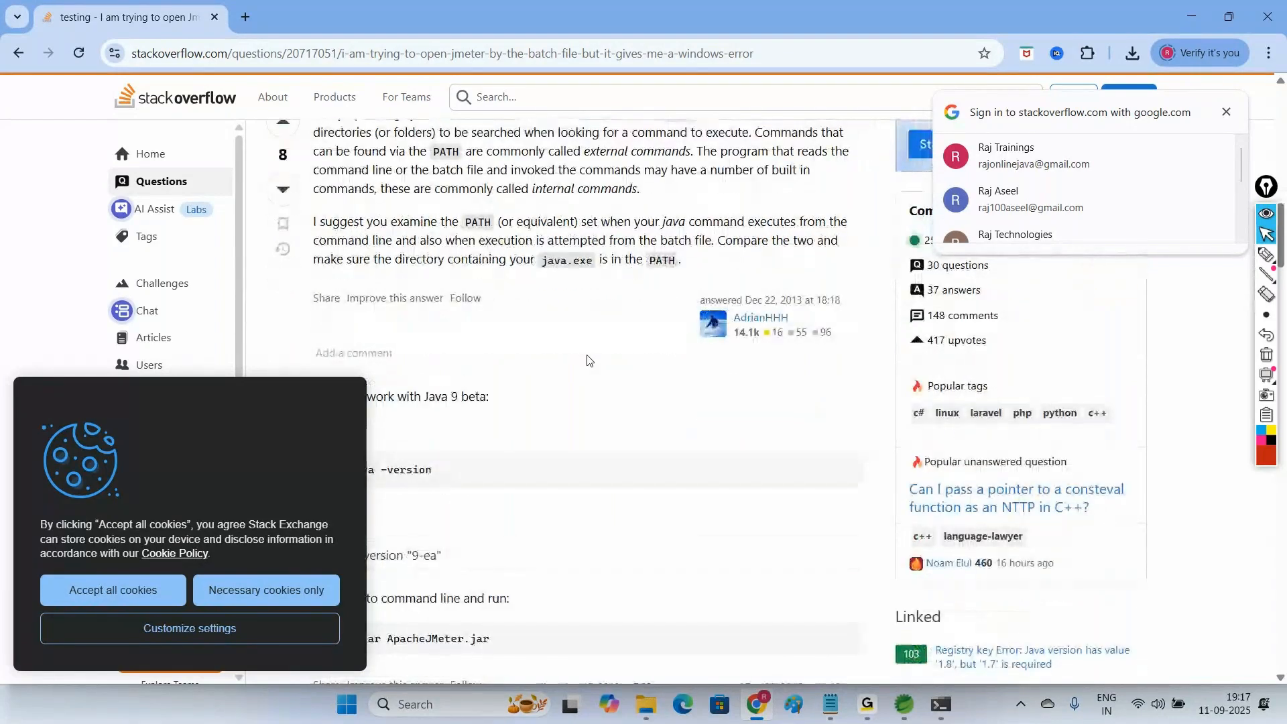
pyautogui.scroll(-2, 588, 360)
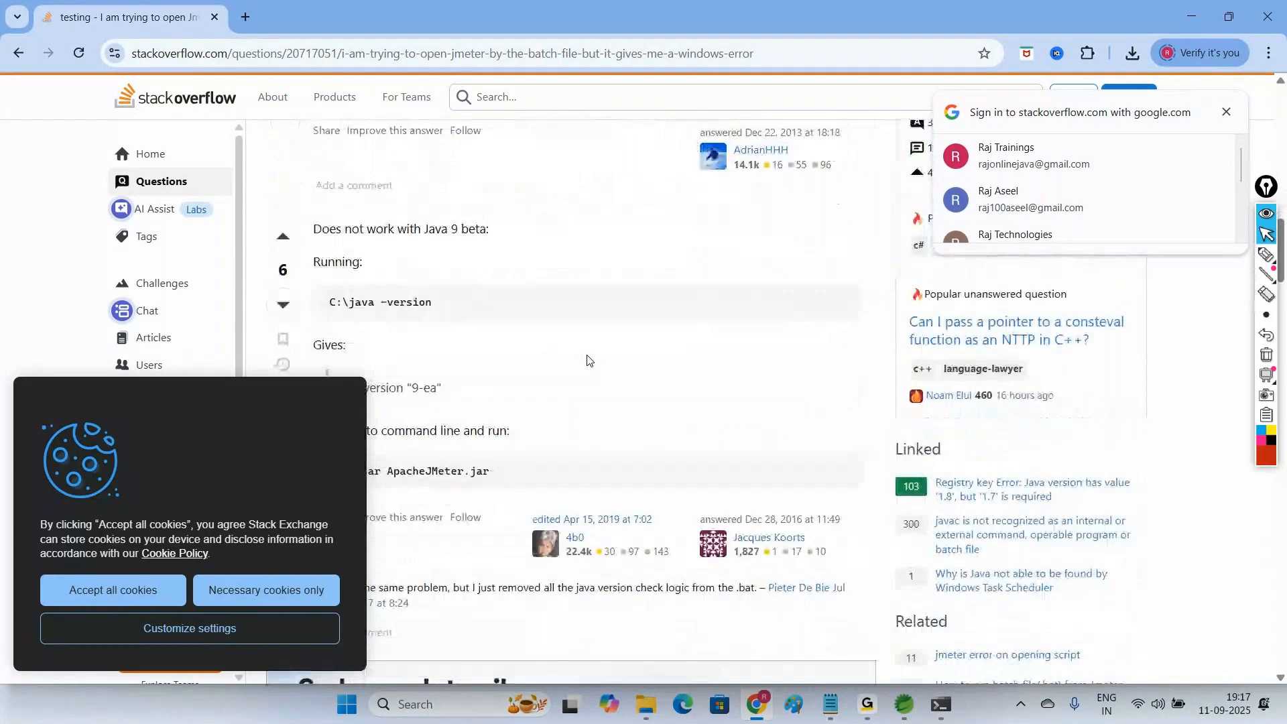
pyautogui.scroll(-1, 588, 361)
pyautogui.scroll(-1, 588, 361)
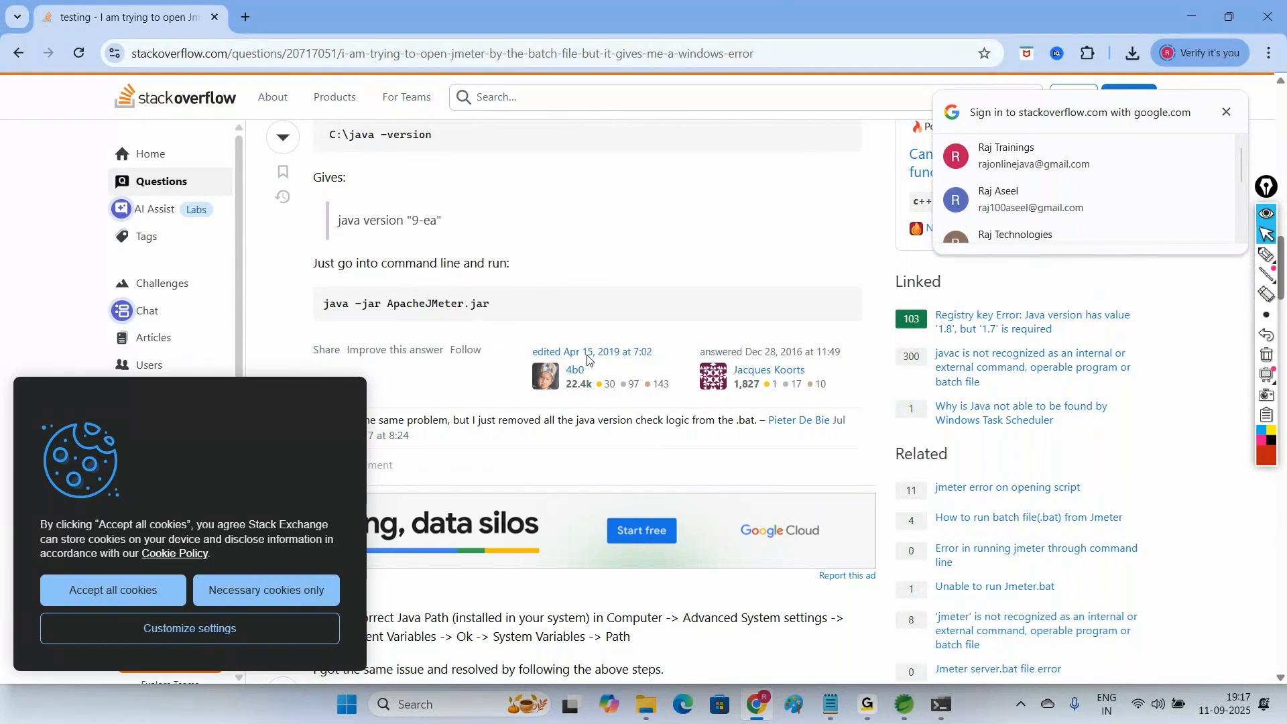
pyautogui.scroll(-5, 588, 361)
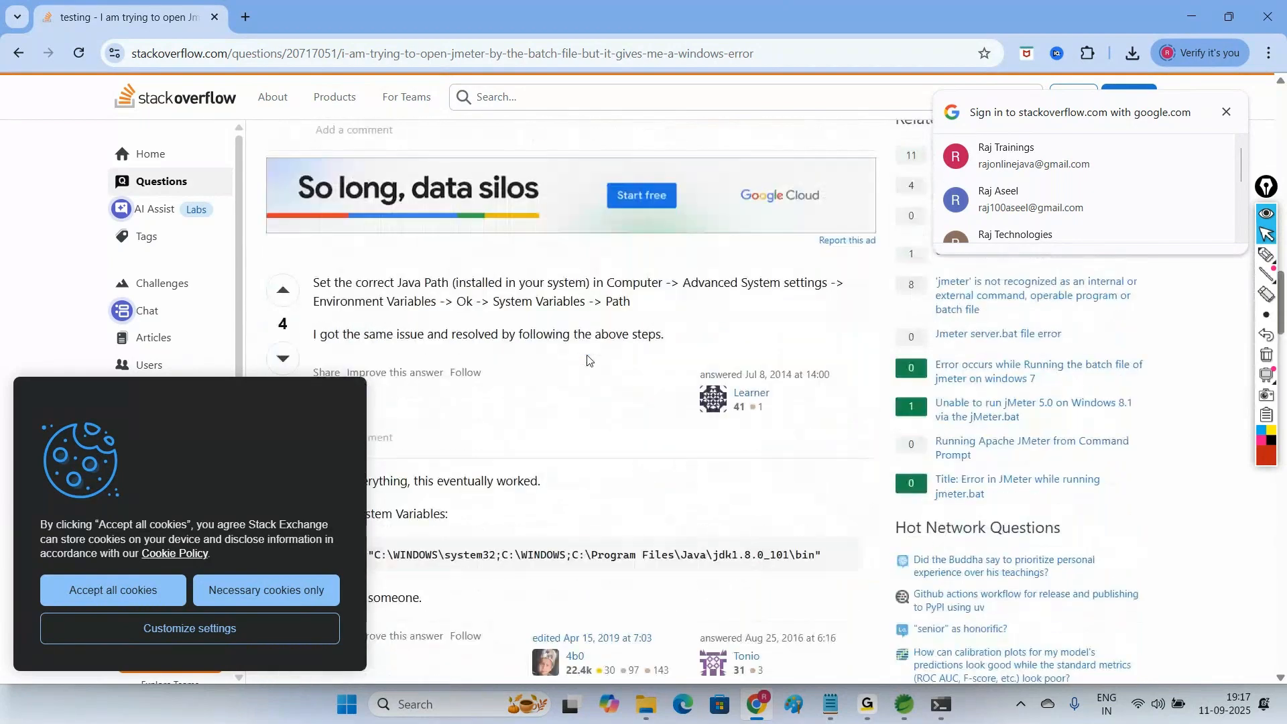
pyautogui.scroll(-1, 588, 361)
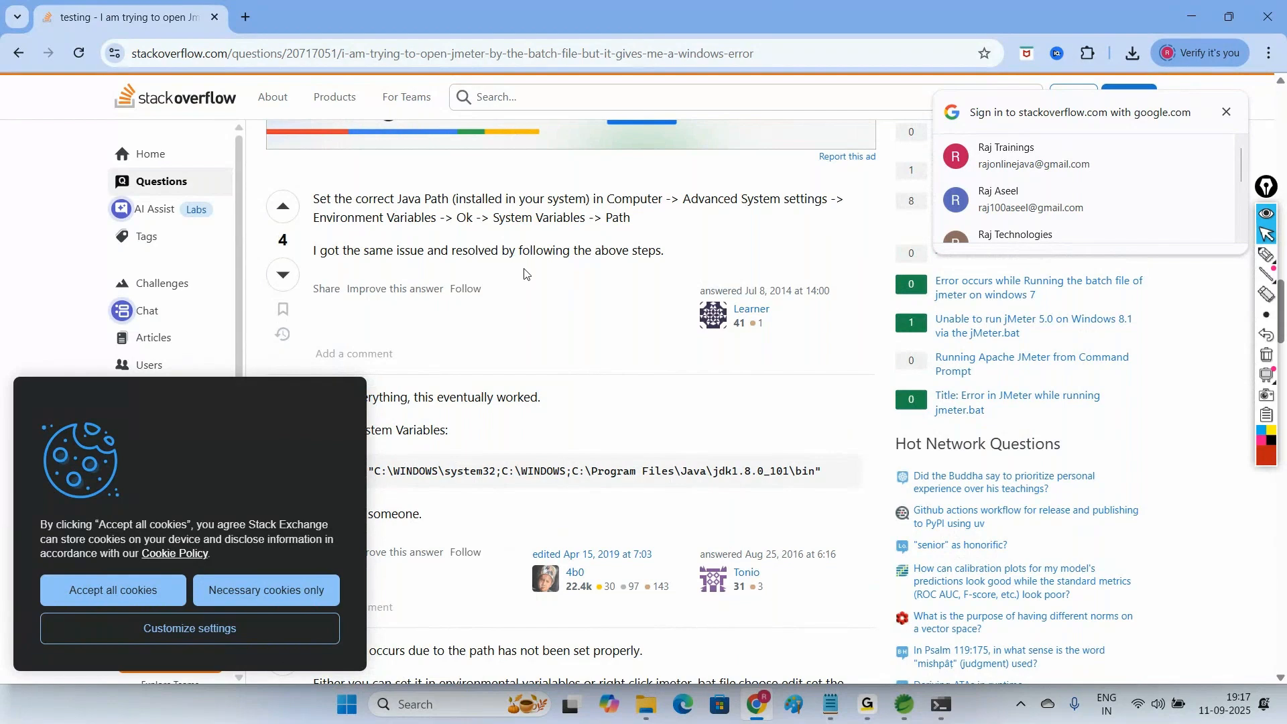
pyautogui.scroll(-2, 535, 308)
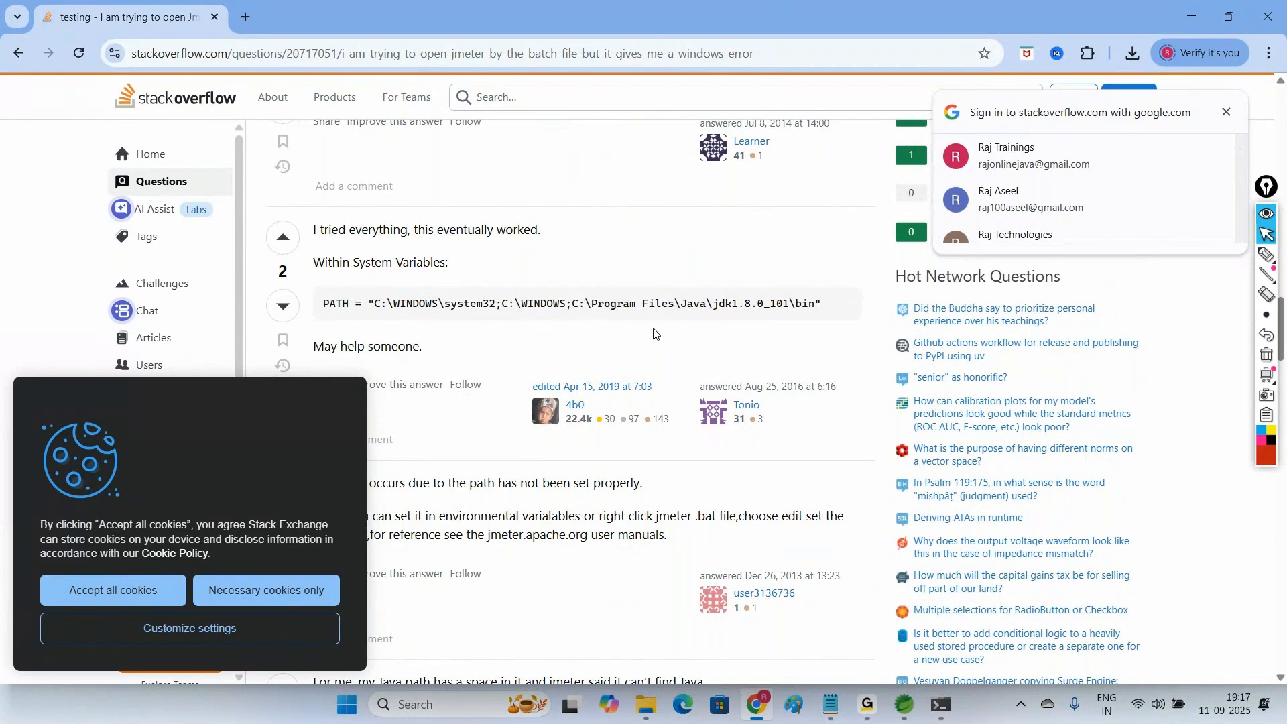
pyautogui.scroll(-5, 655, 333)
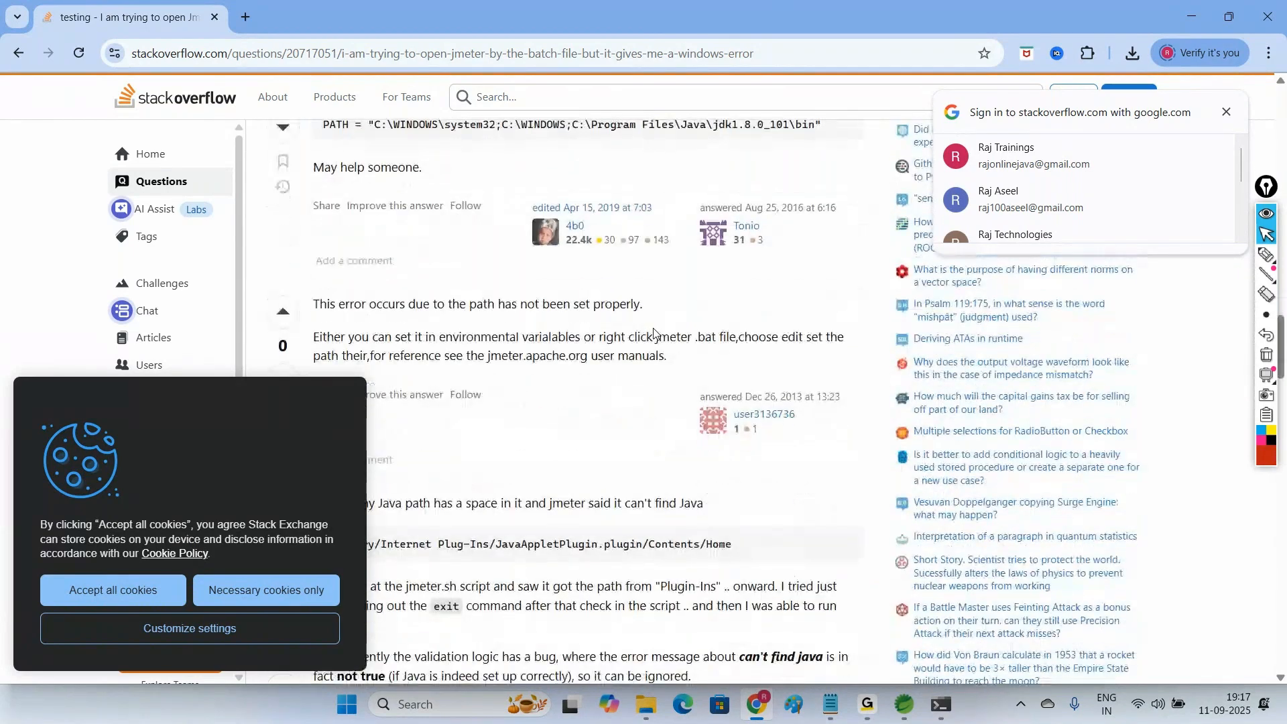
pyautogui.scroll(-2, 656, 333)
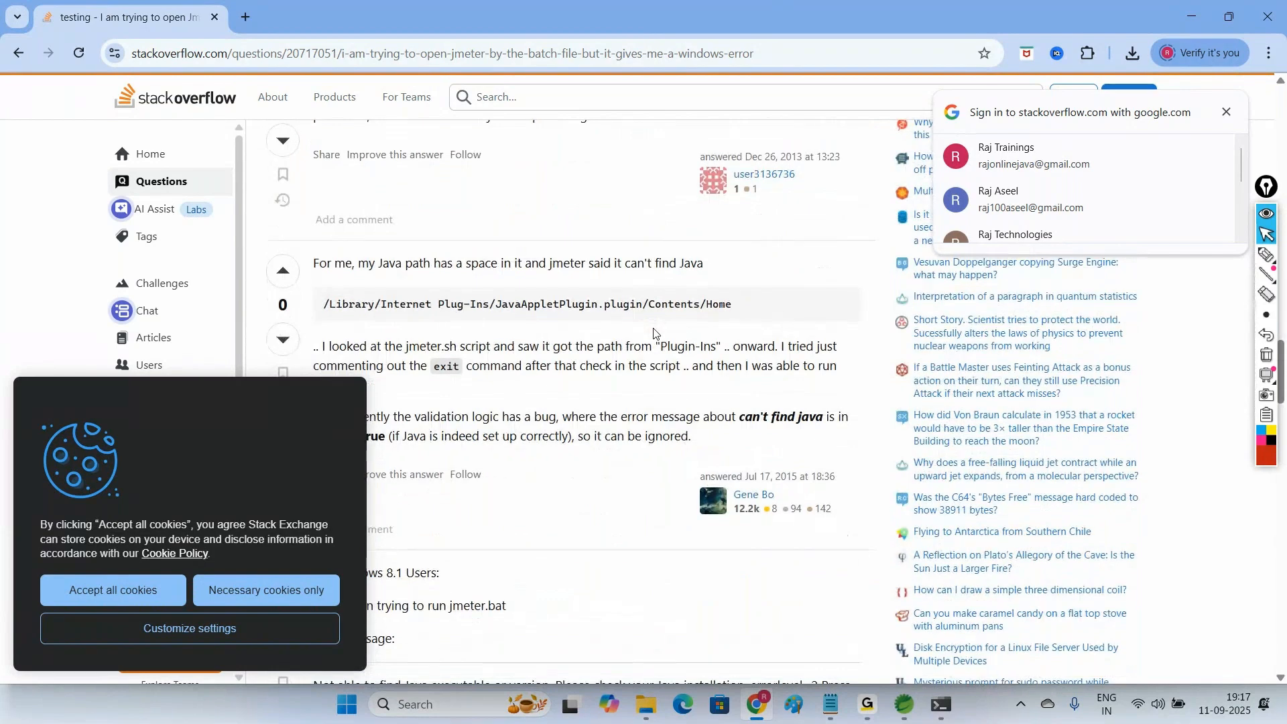
pyautogui.scroll(-8, 655, 333)
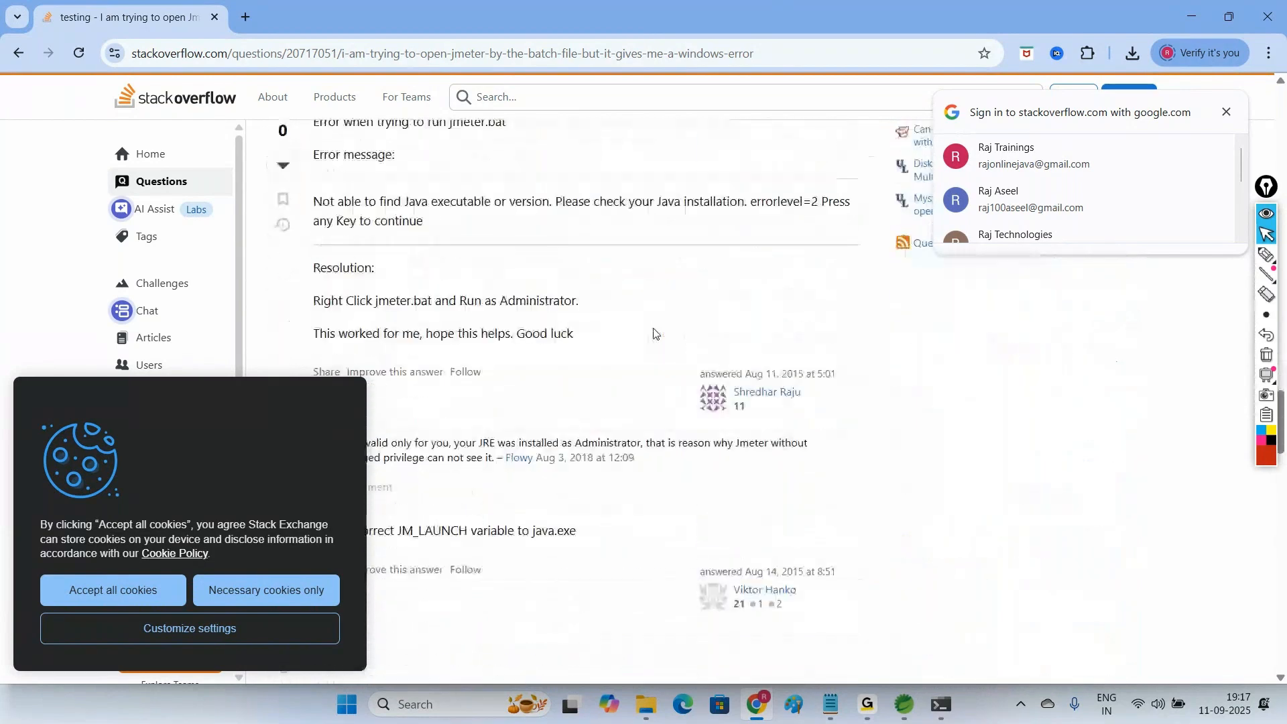
pyautogui.scroll(-5, 655, 333)
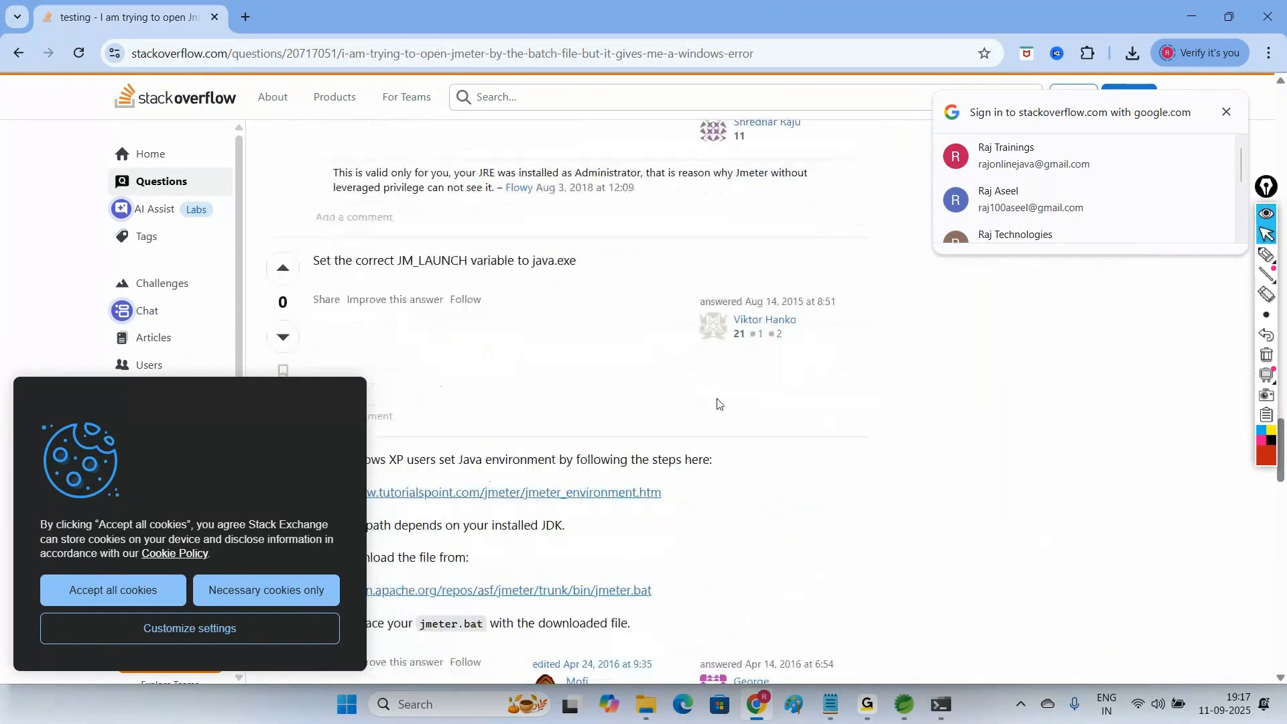
# Step: Dismiss the first JMeter error console and, in File Explorer, copy the folder path C:\Program Files\Java\jdk1.8.0_202\bin
pyautogui.click(941, 703)
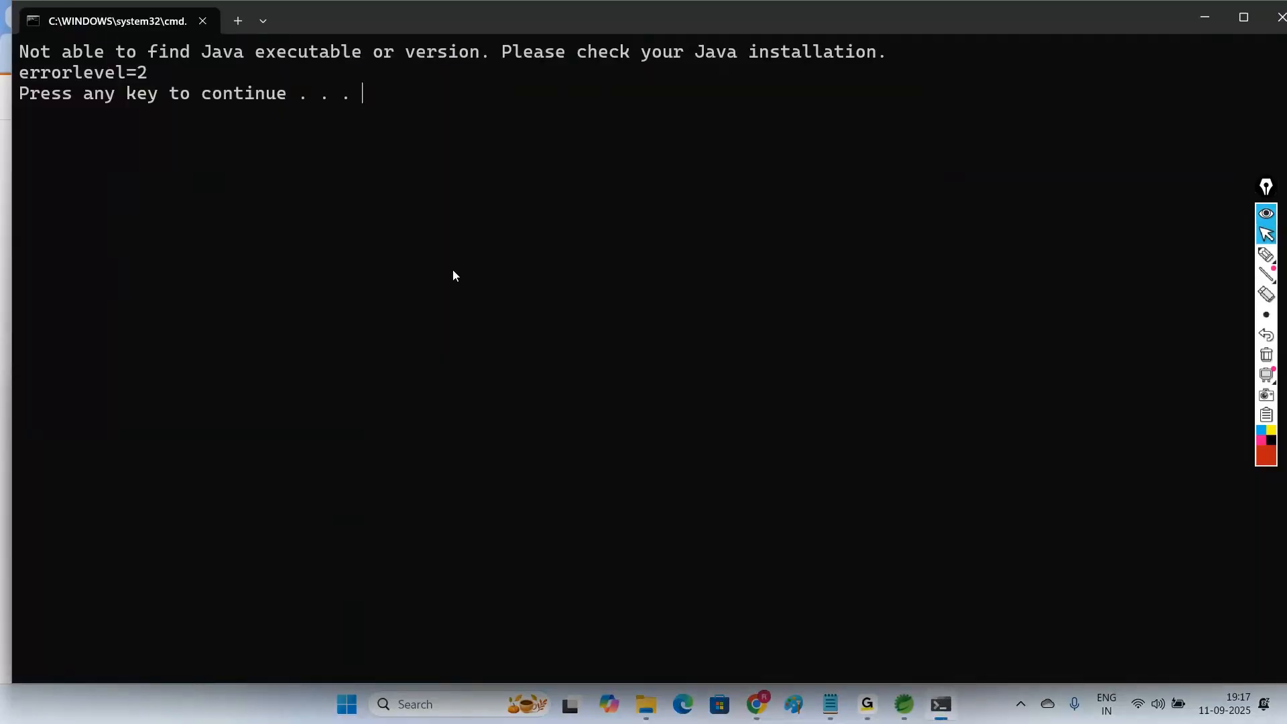
pyautogui.press('Return')
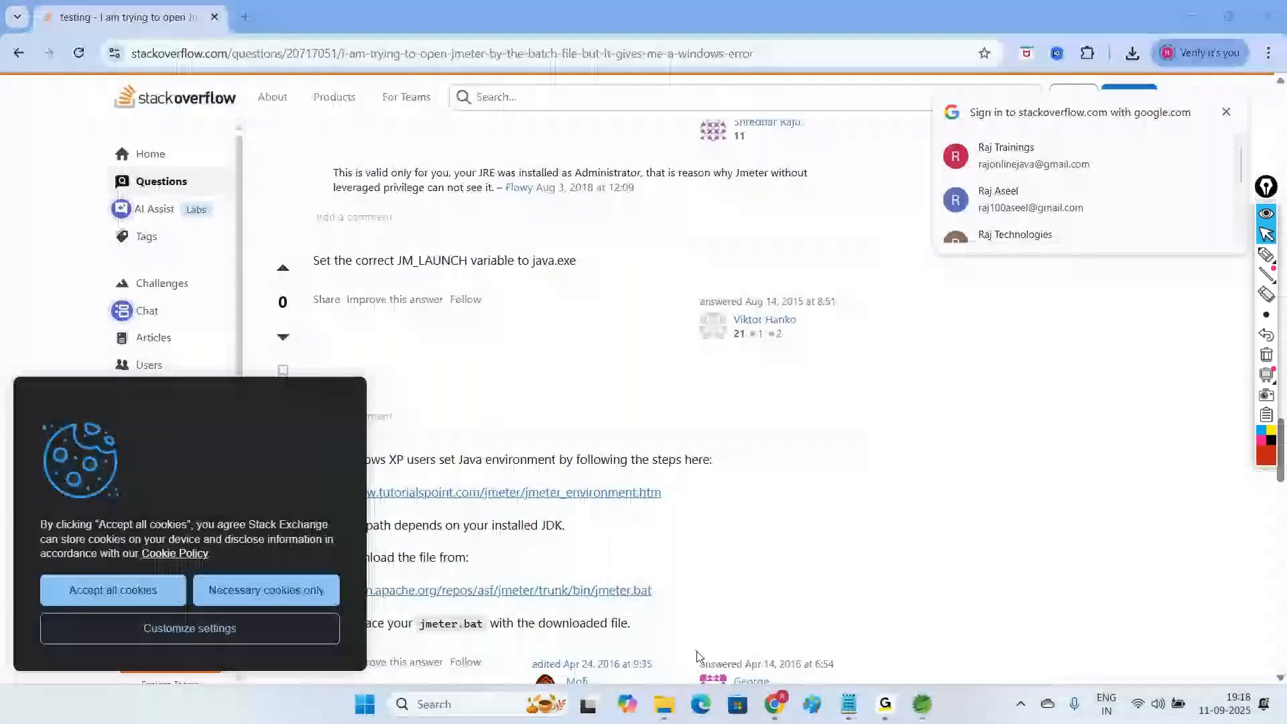
pyautogui.hotkey('alt', 'Tab')
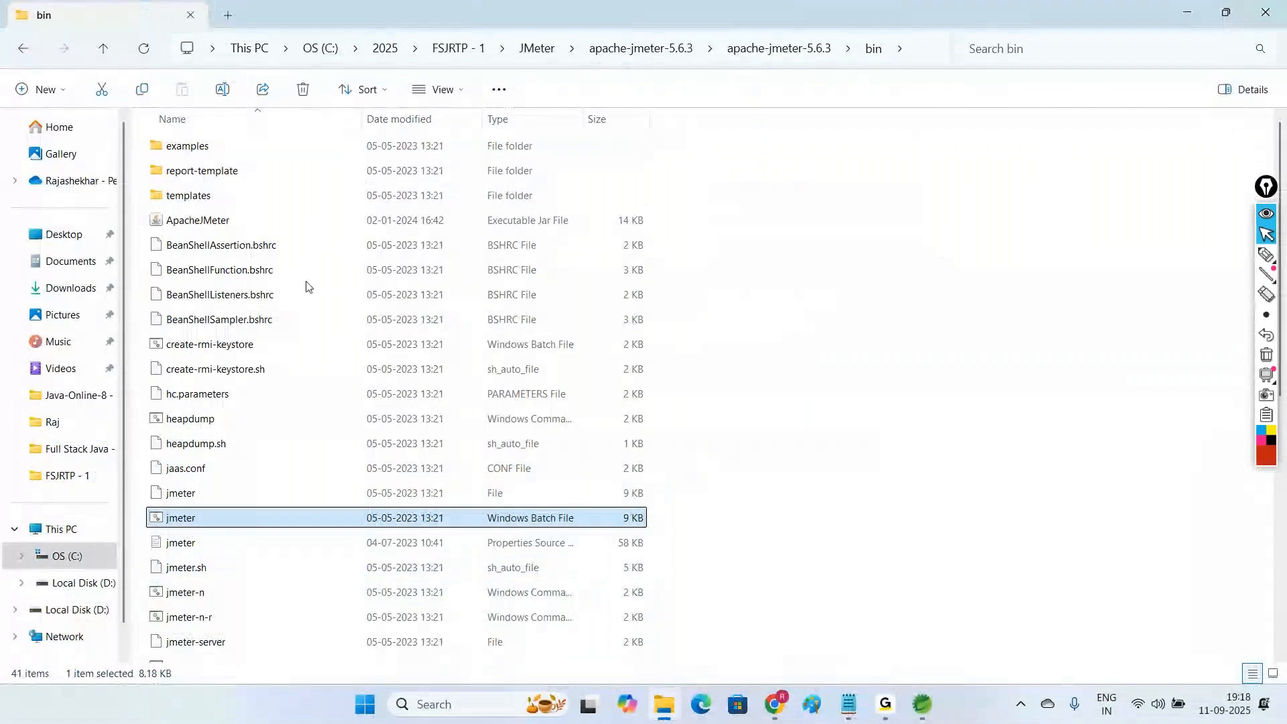
pyautogui.click(321, 53)
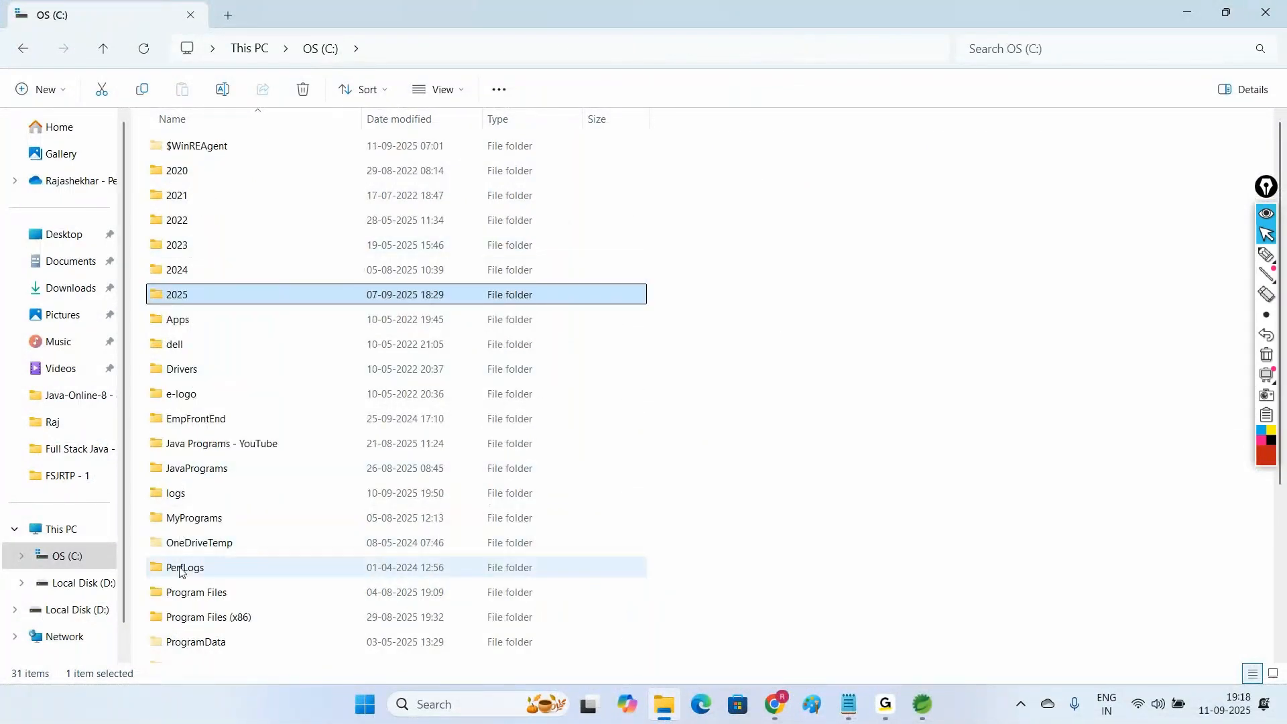
pyautogui.doubleClick(178, 592)
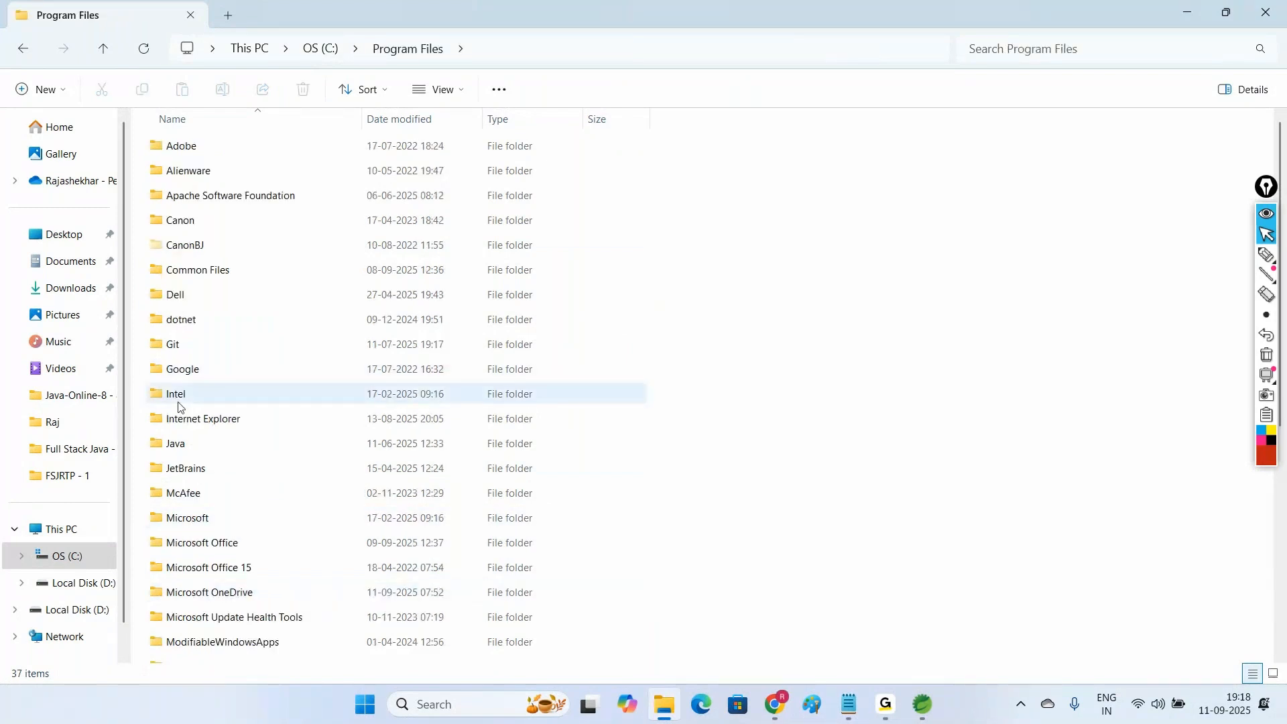
pyautogui.doubleClick(201, 443)
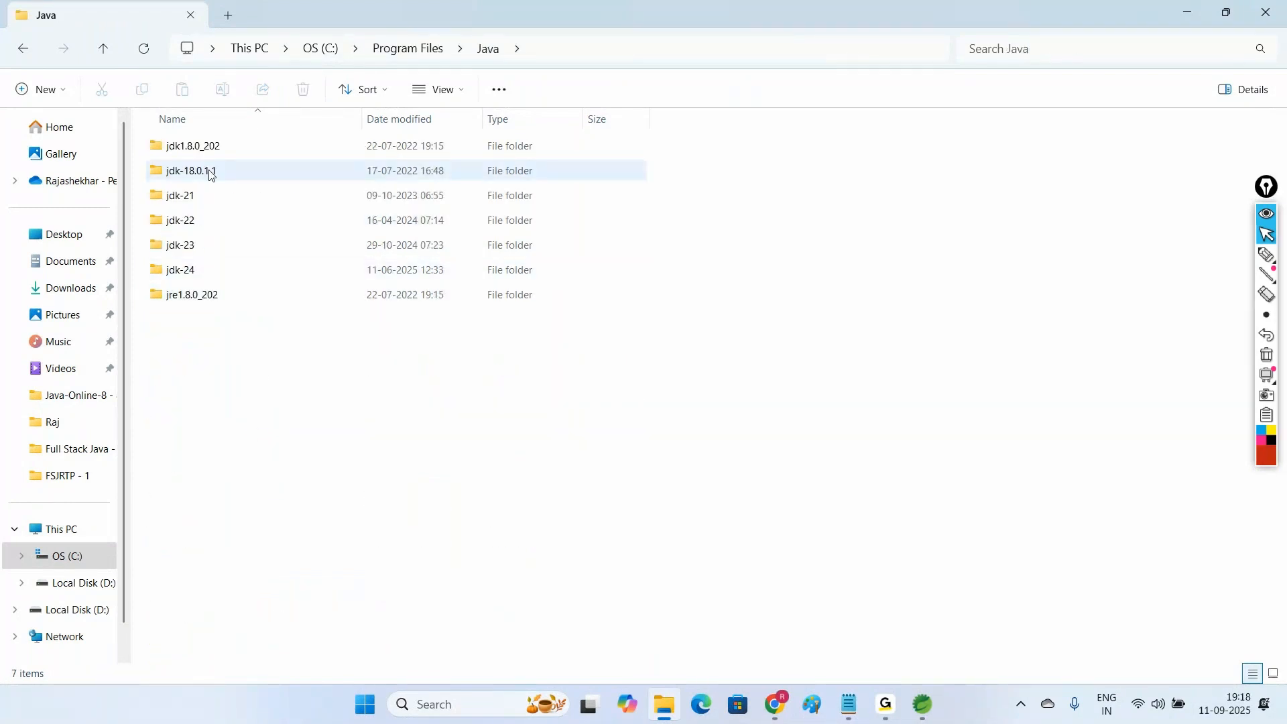
pyautogui.doubleClick(197, 151)
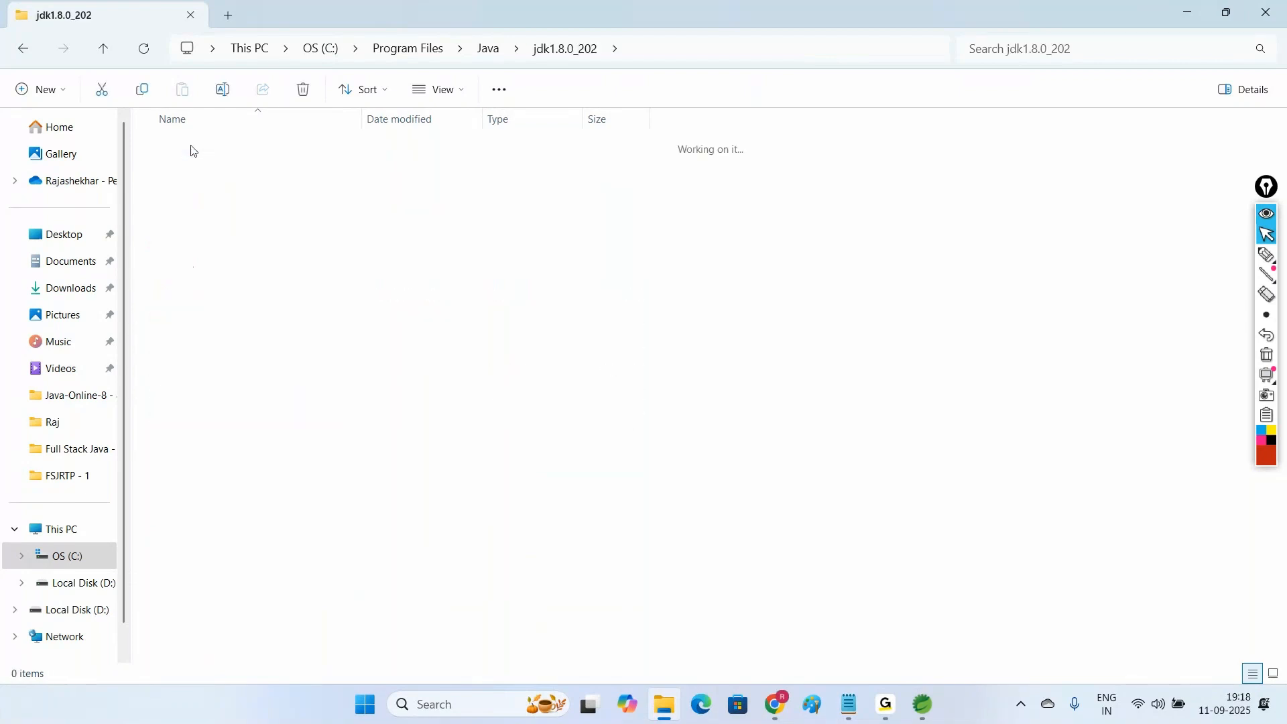
pyautogui.doubleClick(193, 147)
pyautogui.click(410, 44)
pyautogui.hotkey('ctrl', 'c')
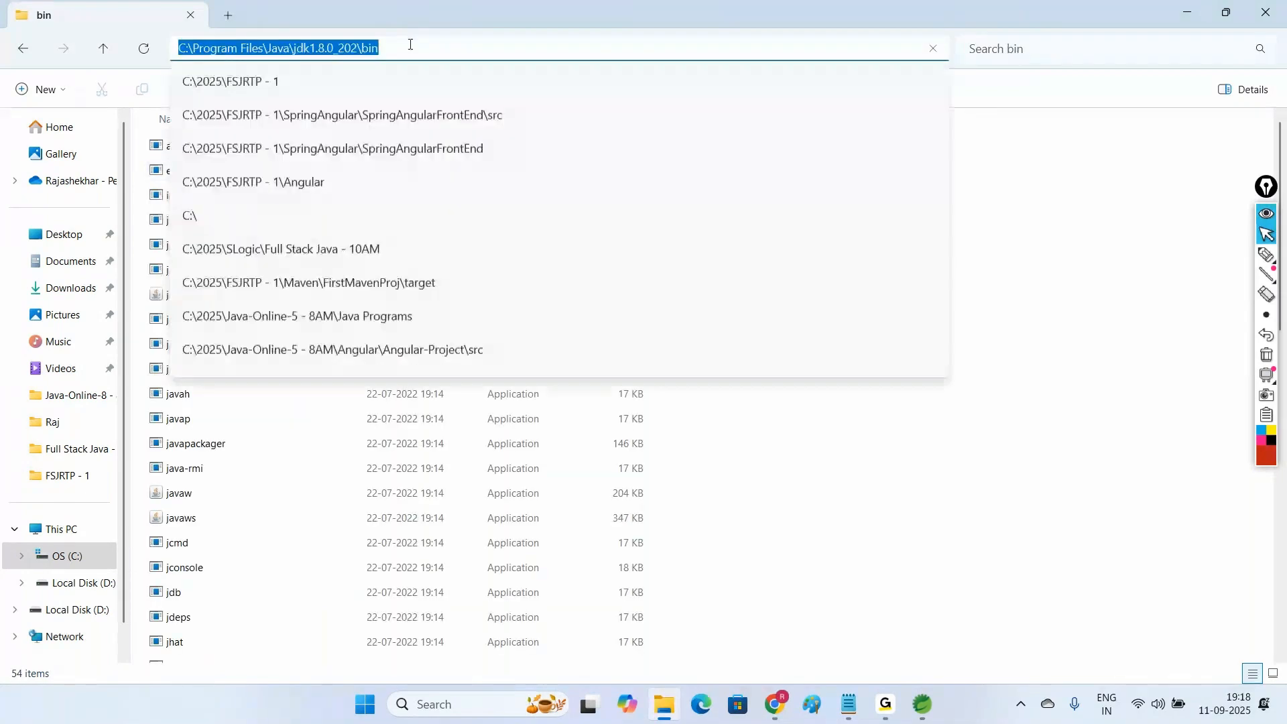
# Step: Copy the JDK bin folder path and open the Environment Variables dialog through This PC's properties and the advanced system settings
pyautogui.rightClick(352, 48)
pyautogui.click(389, 90)
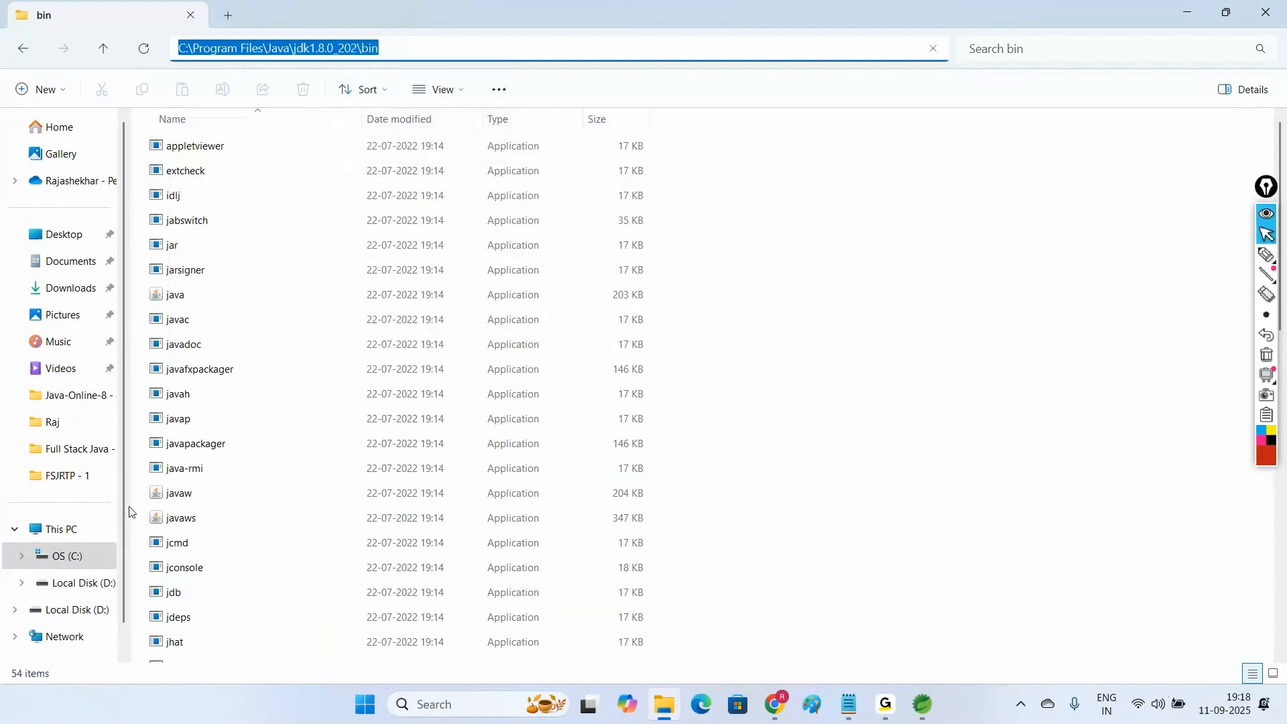
pyautogui.rightClick(69, 537)
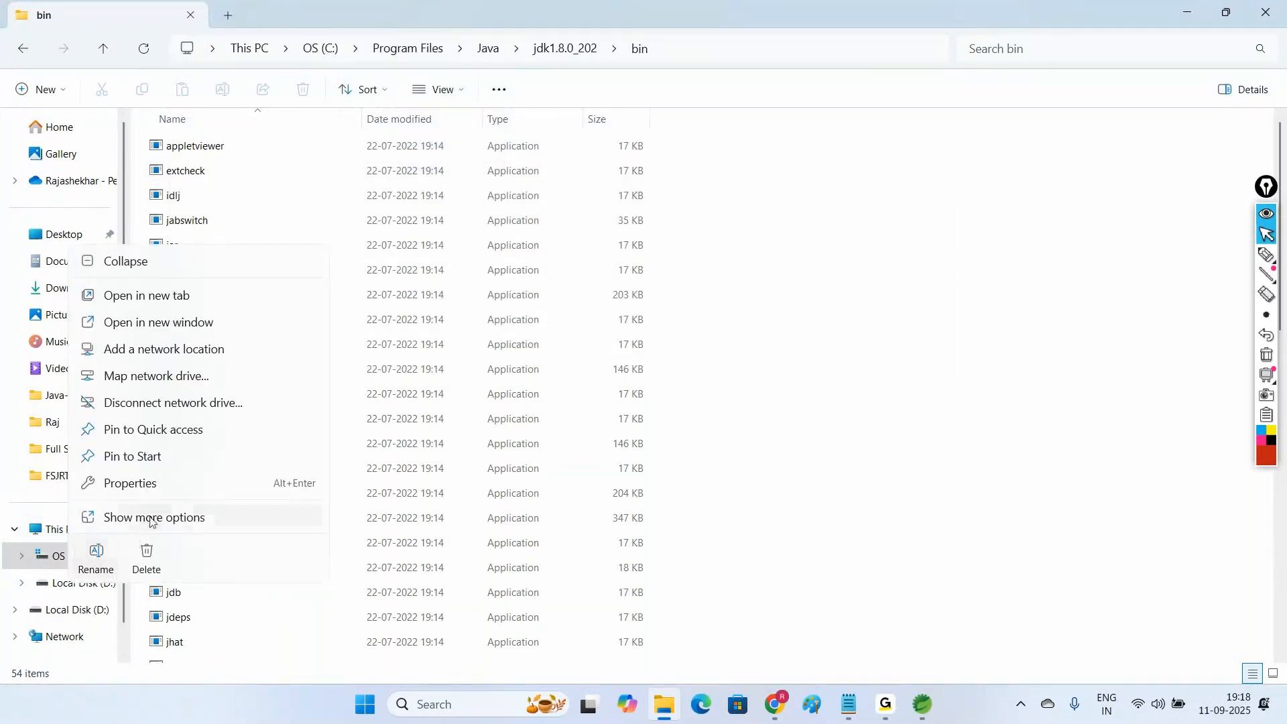
pyautogui.click(134, 483)
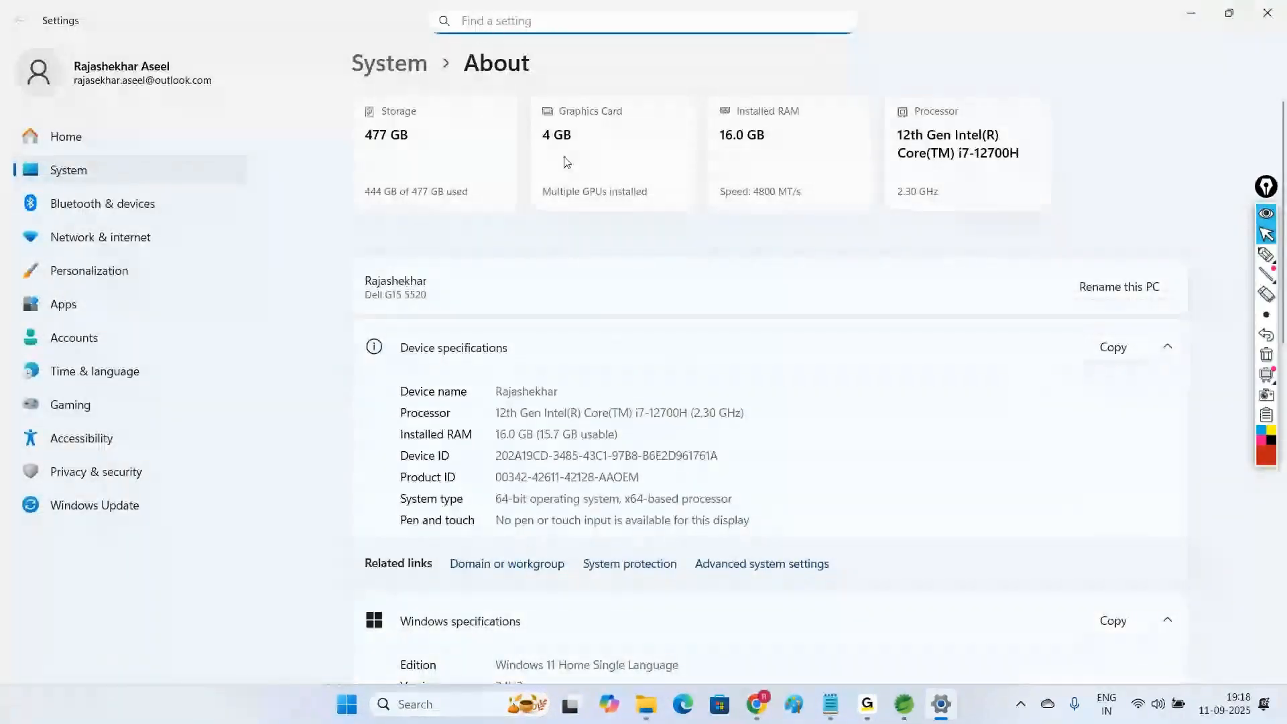
pyautogui.click(707, 565)
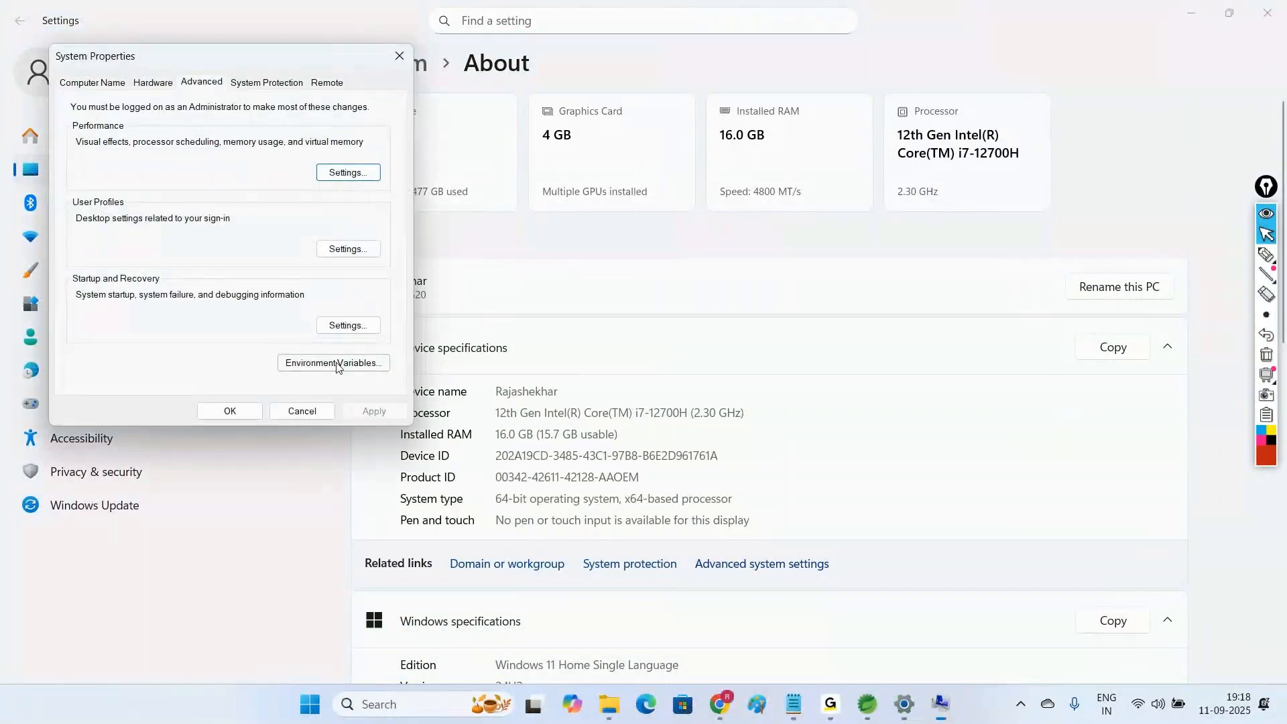
pyautogui.click(335, 362)
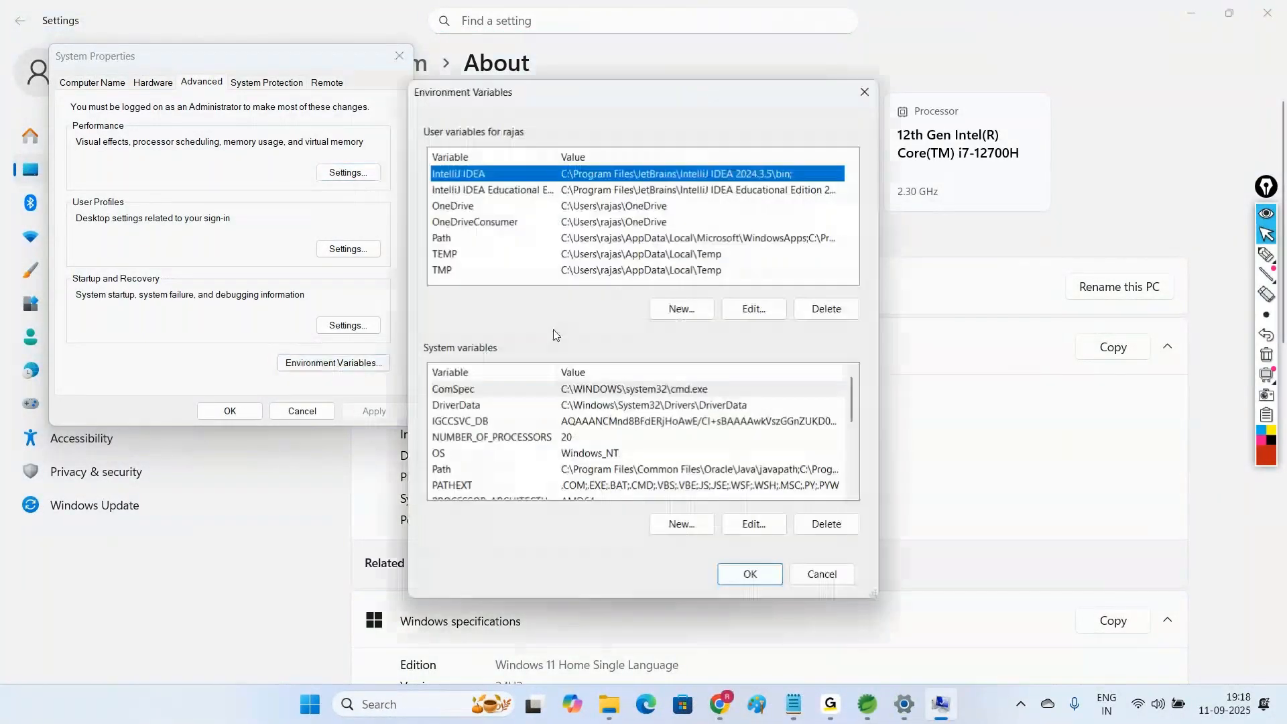
# Step: Replace the jre1.8.0_202\bin entry in the system Path variable with C:\Program Files\Java\jdk1.8.0_202\bin, save, and close Settings
pyautogui.click(484, 469)
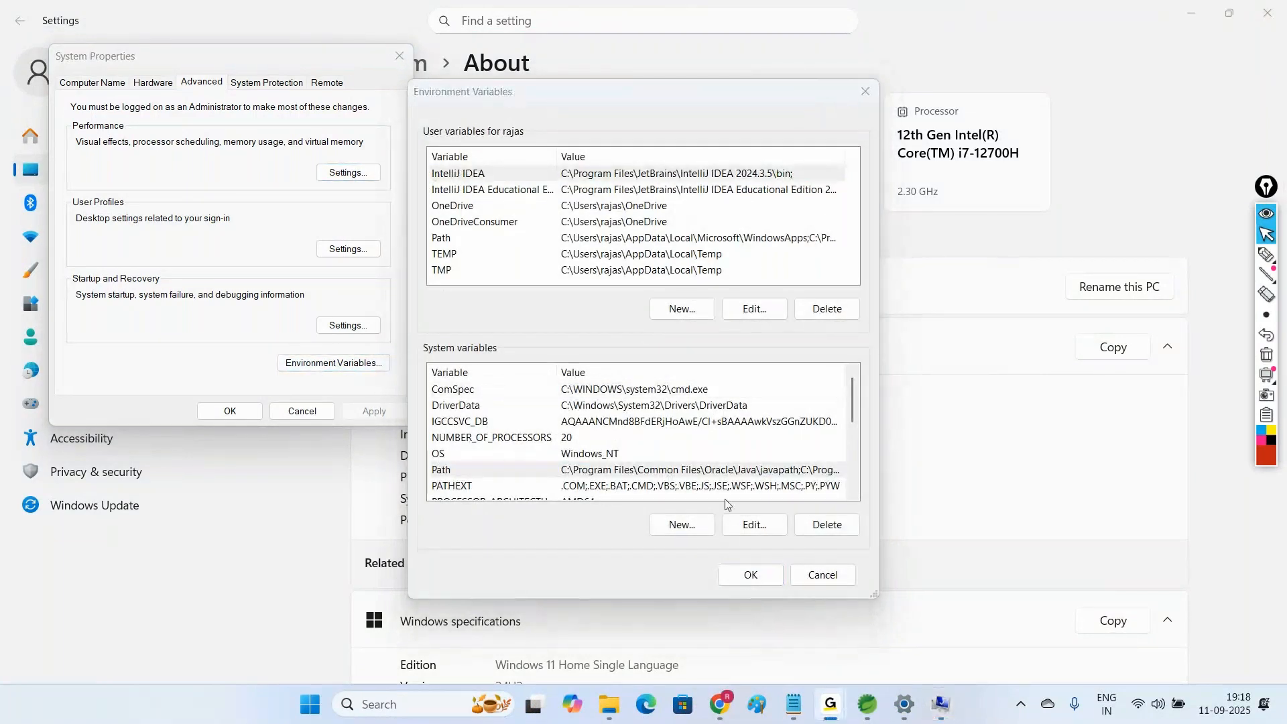
pyautogui.click(742, 525)
pyautogui.click(640, 495)
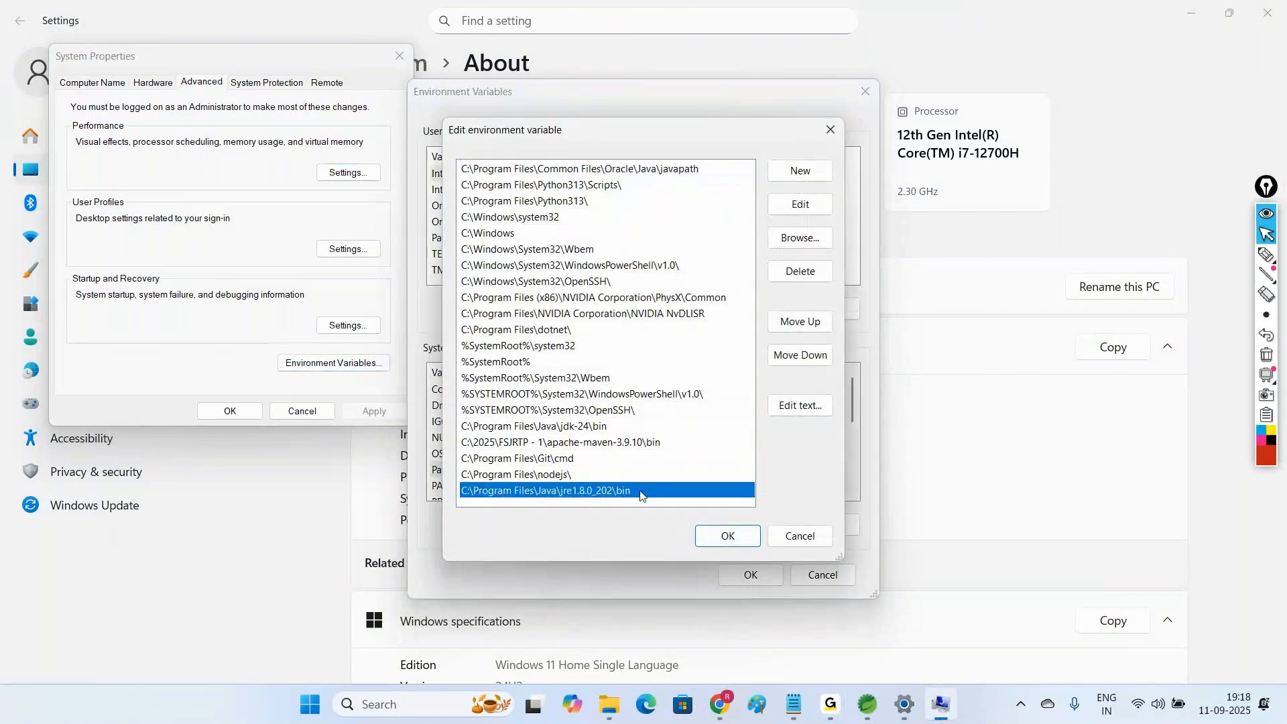
pyautogui.click(805, 274)
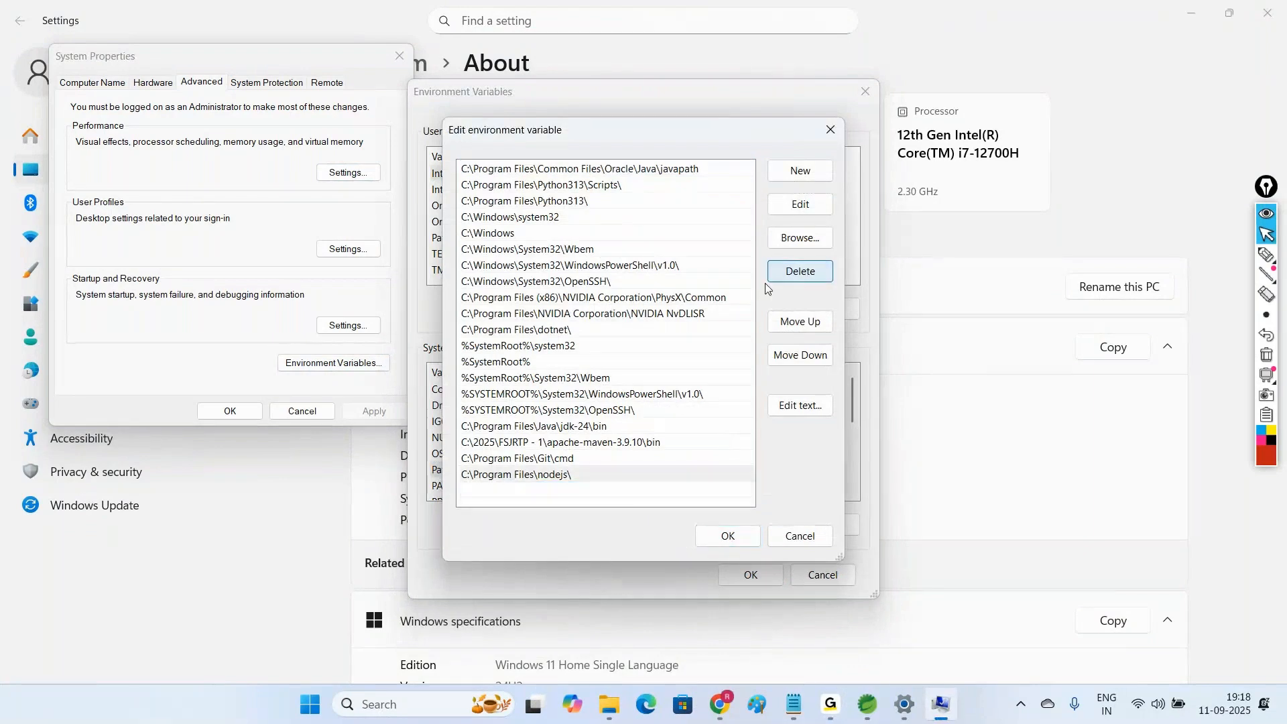
pyautogui.click(809, 173)
pyautogui.hotkey('ctrl', 'v')
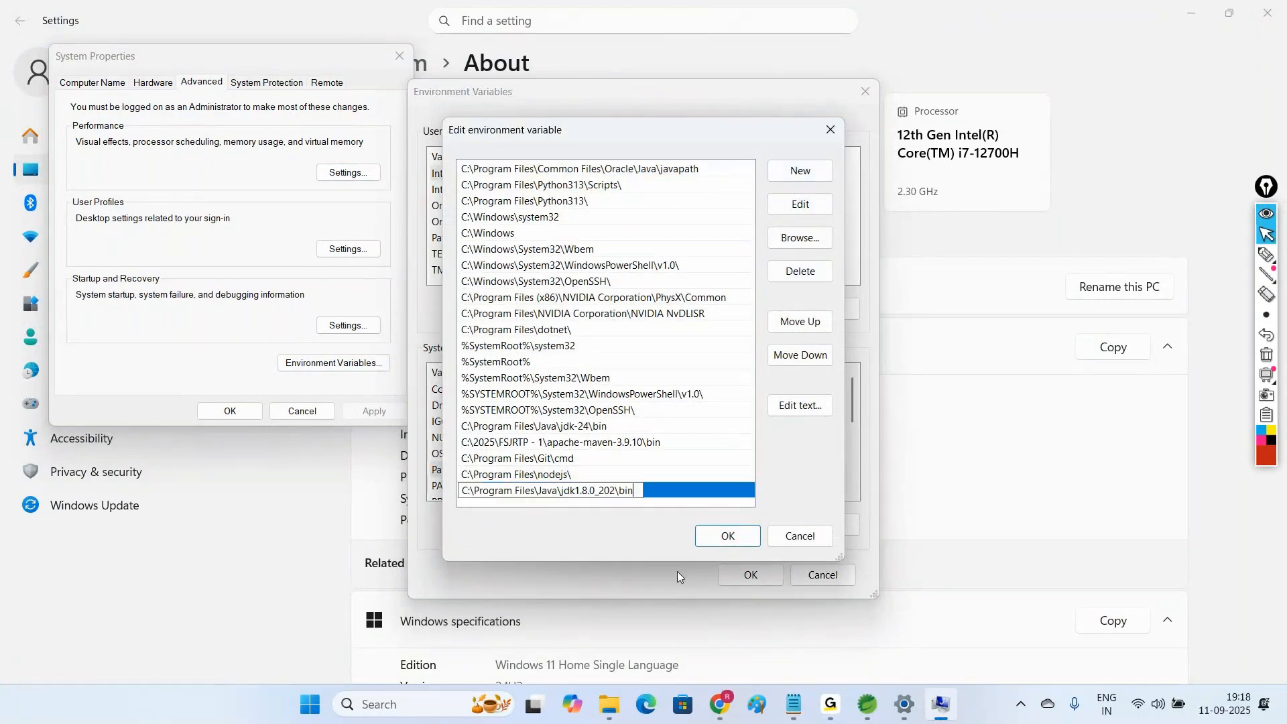
pyautogui.click(719, 542)
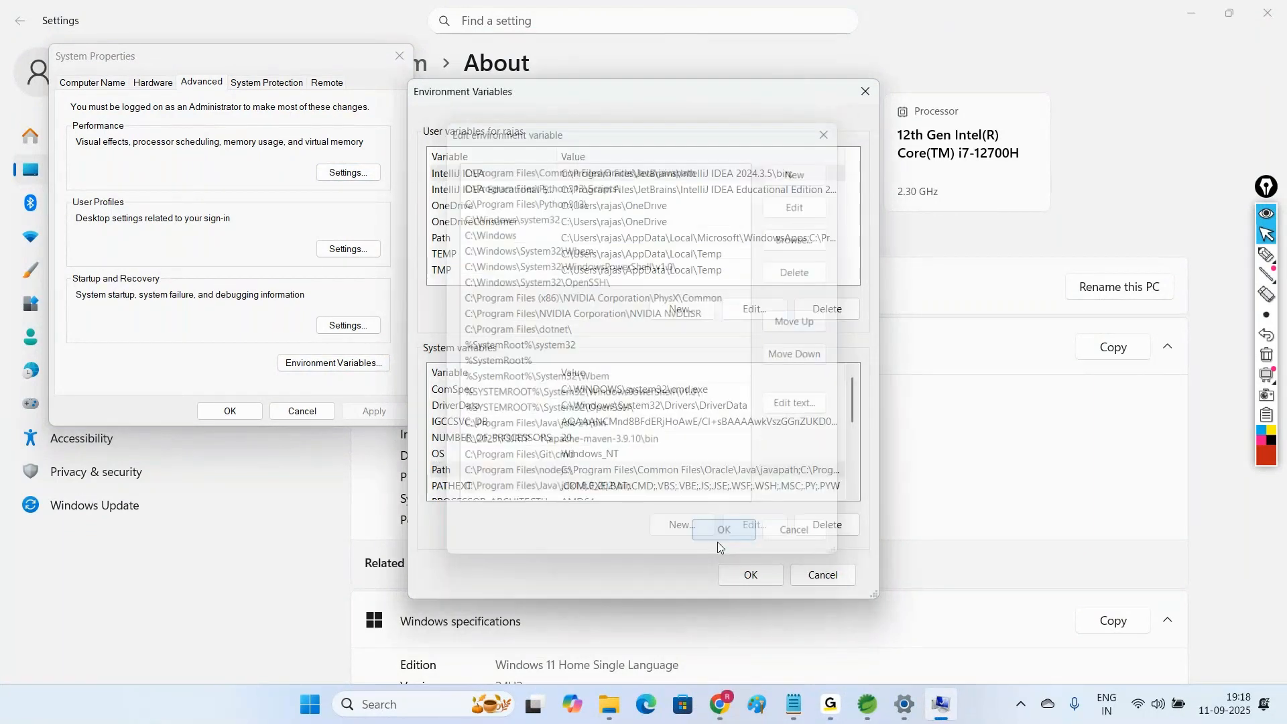
pyautogui.click(743, 574)
pyautogui.click(234, 411)
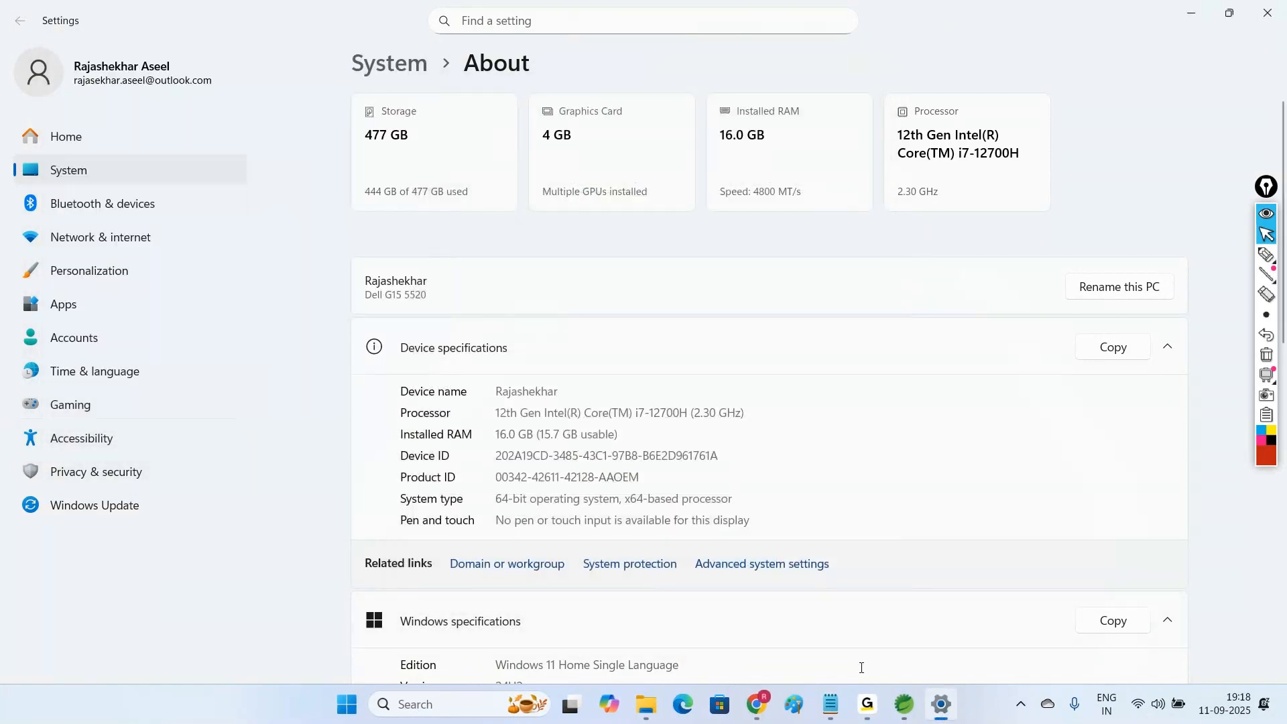
pyautogui.click(942, 712)
pyautogui.click(942, 710)
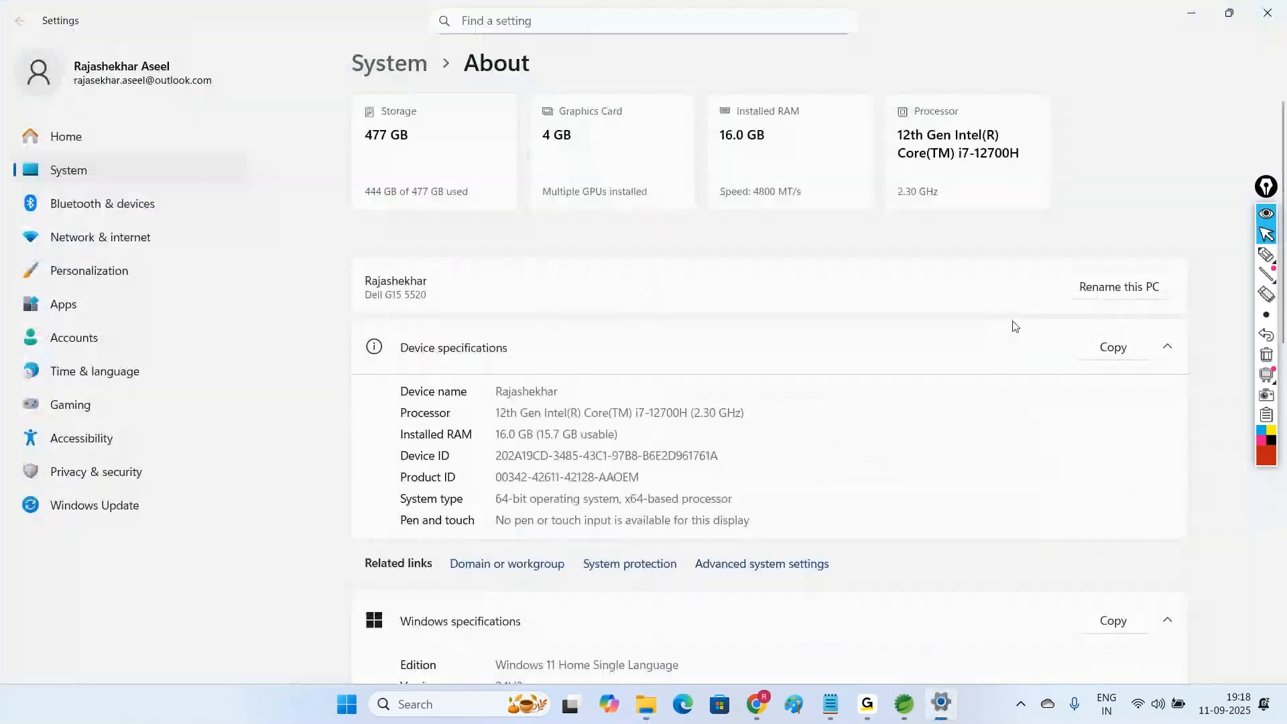
pyautogui.click(1267, 13)
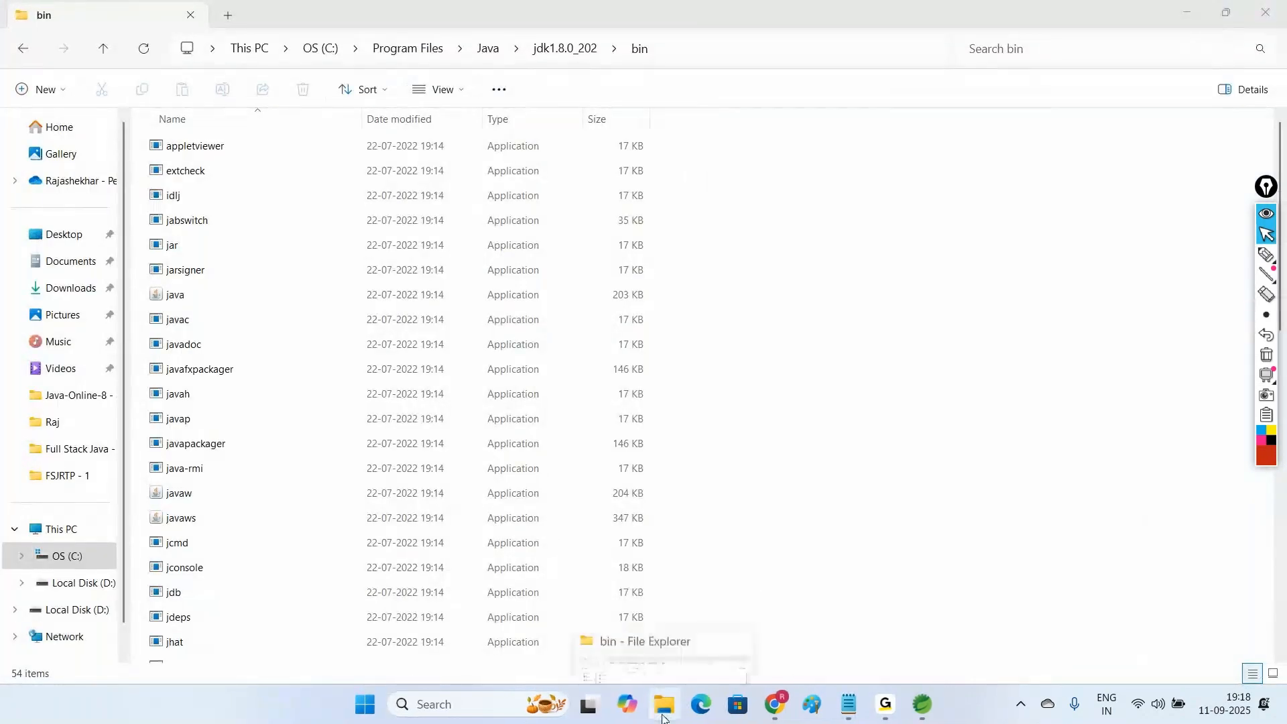
# Step: Go to the bin folder of apache-jmeter-5.6.3 under FSJRTP - 1\JMeter, try running the jmeter Windows batch file, and dismiss its console
pyautogui.click(324, 51)
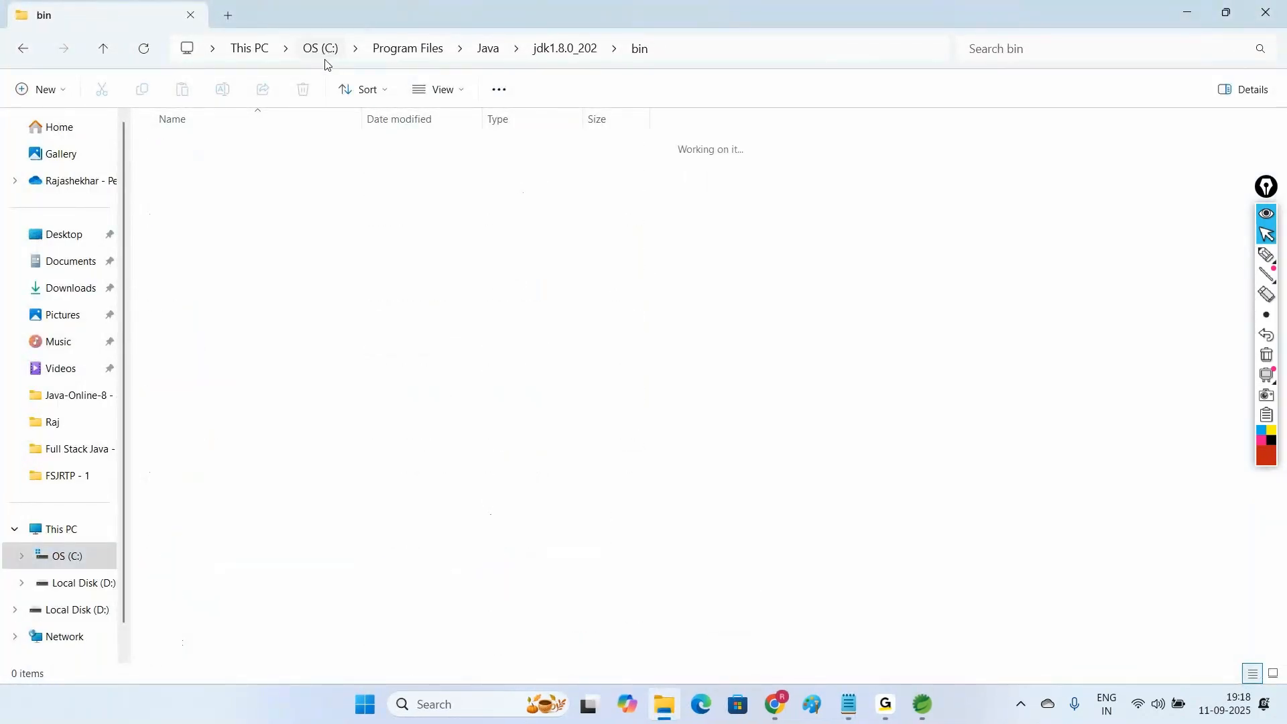
pyautogui.click(64, 475)
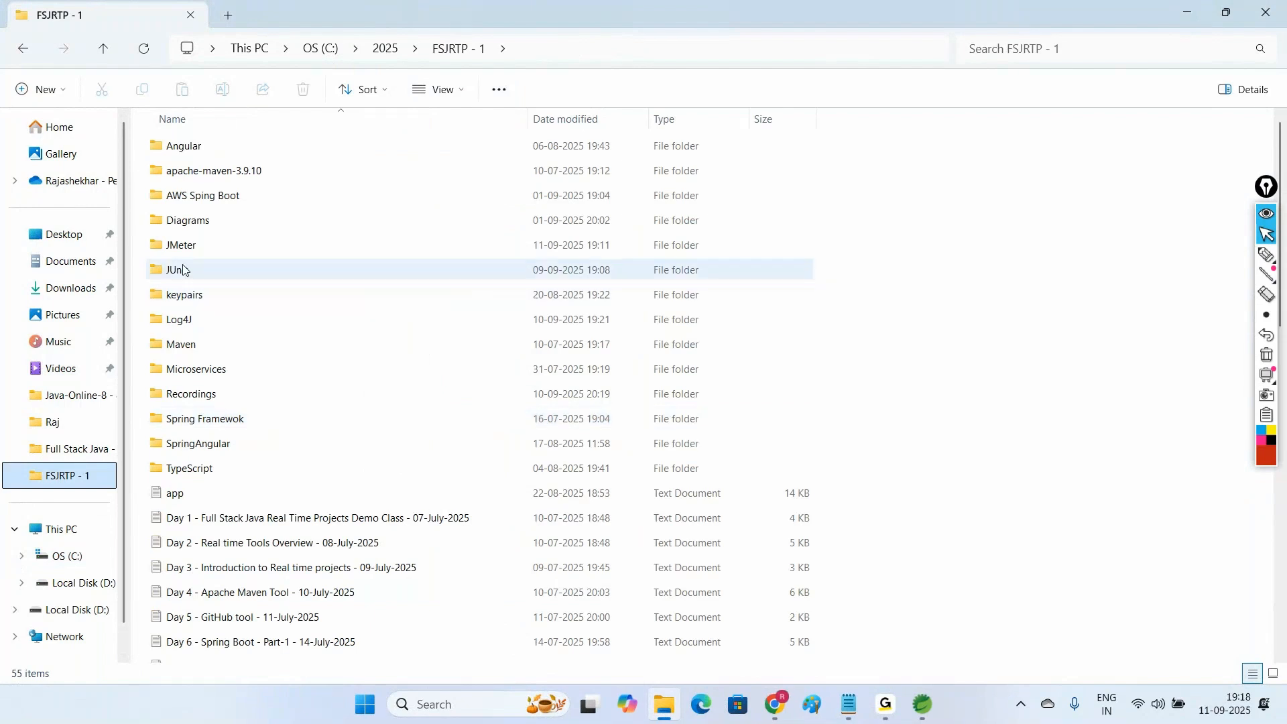
pyautogui.doubleClick(189, 248)
pyautogui.doubleClick(215, 172)
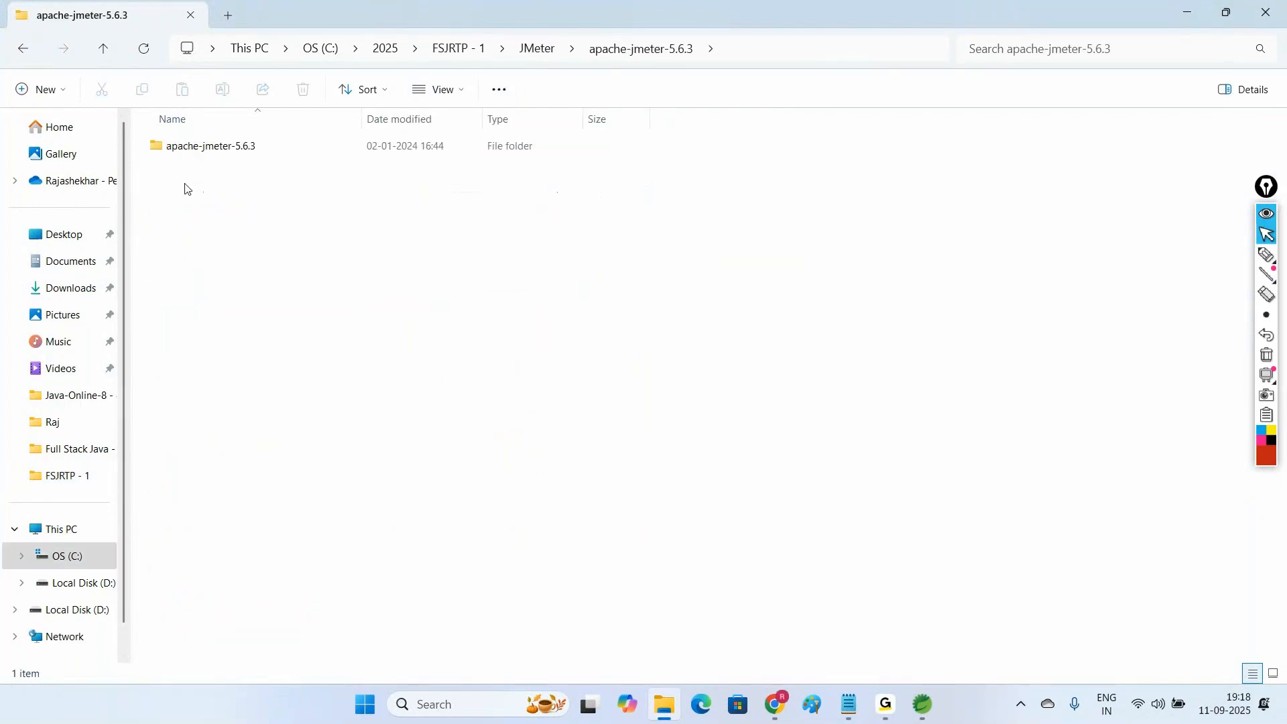
pyautogui.doubleClick(180, 148)
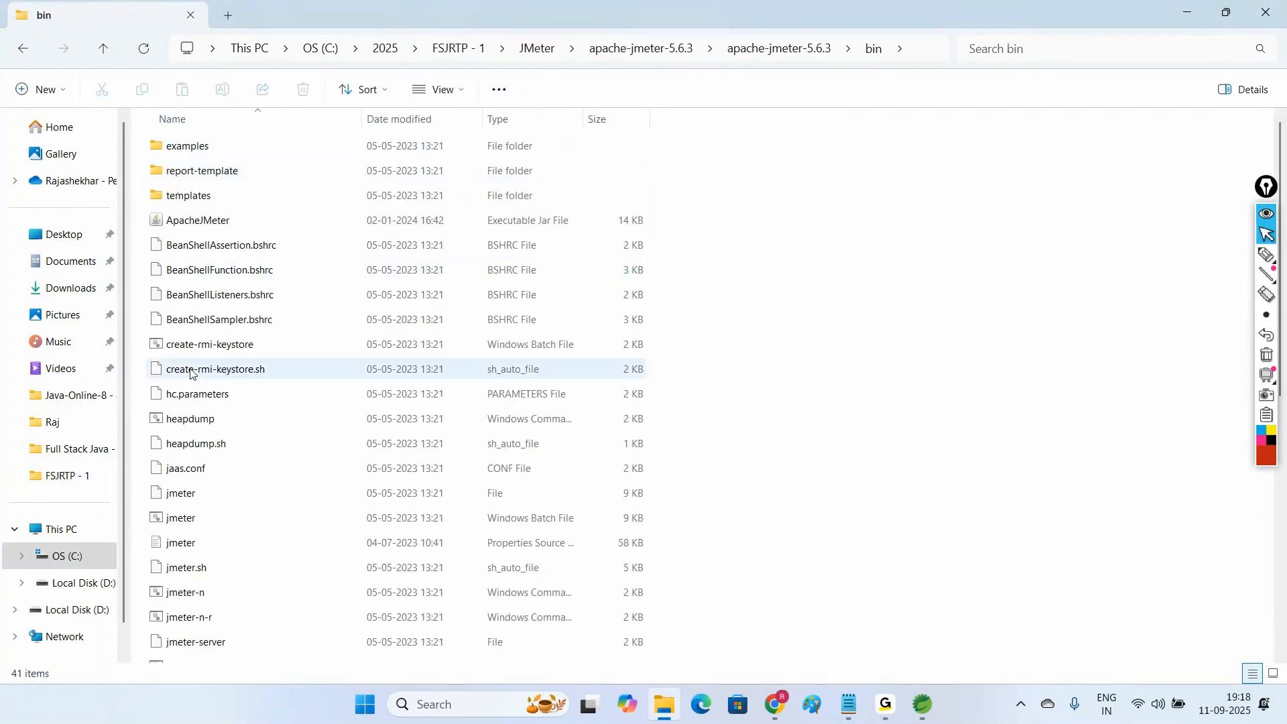
pyautogui.click(185, 518)
pyautogui.press('Return')
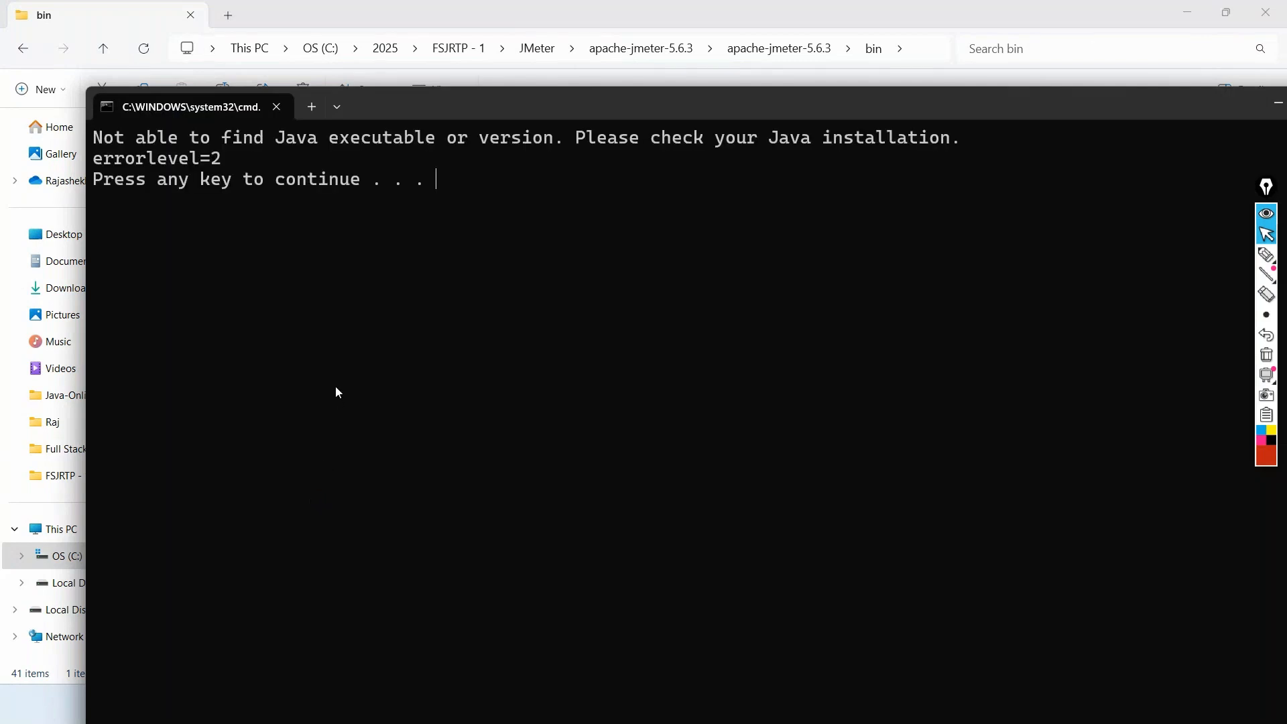
pyautogui.press('Return')
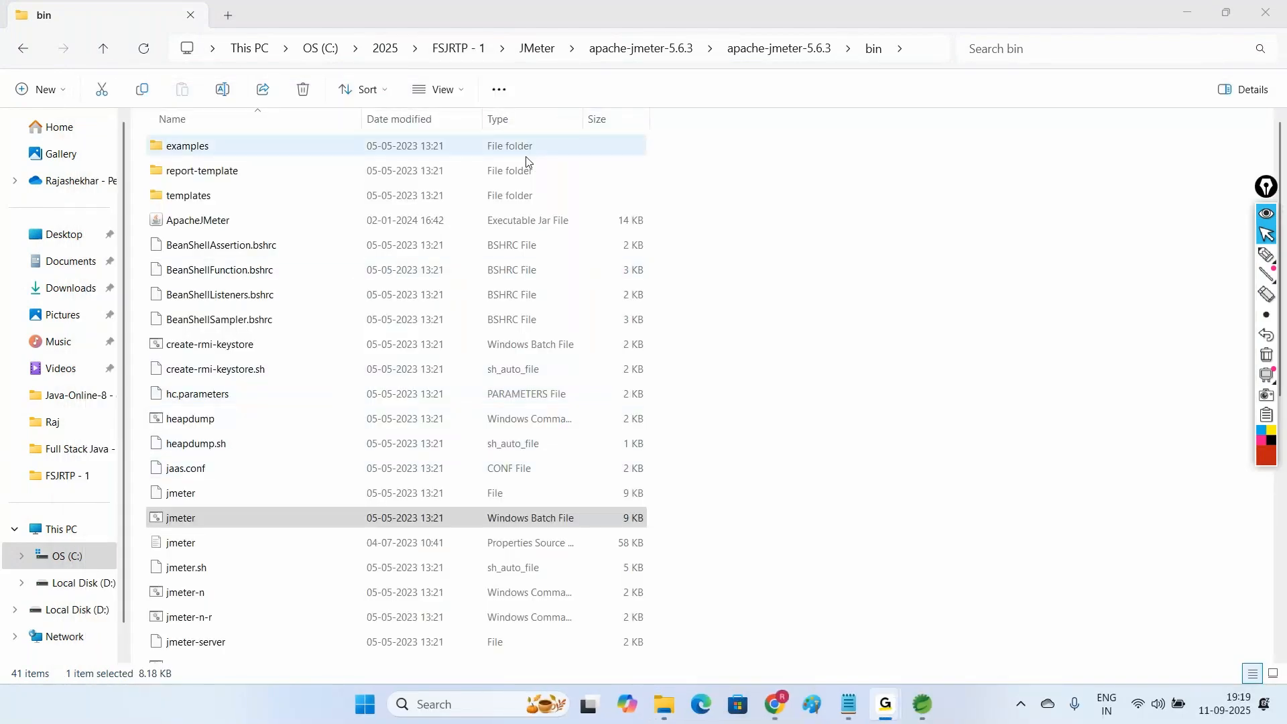
# Step: Open a Command Prompt in the JMeter bin folder and move its window so that it is fully in view
pyautogui.click(913, 53)
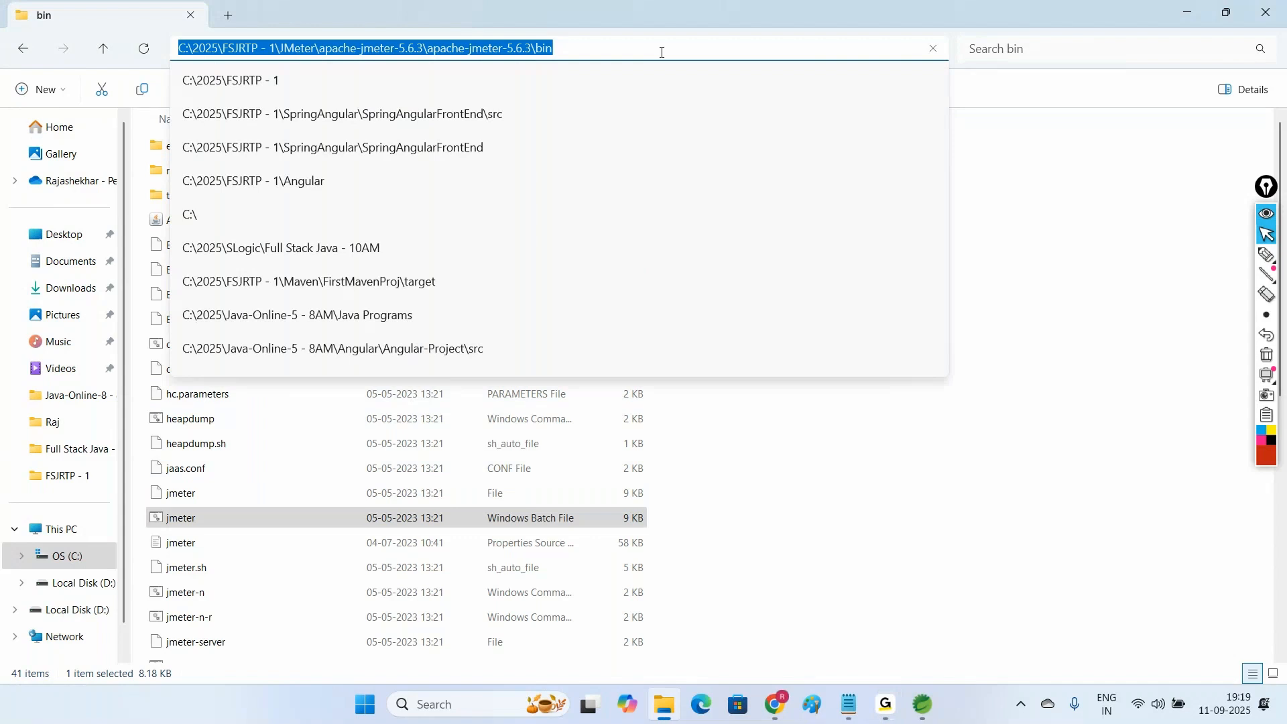
pyautogui.write('cmd')
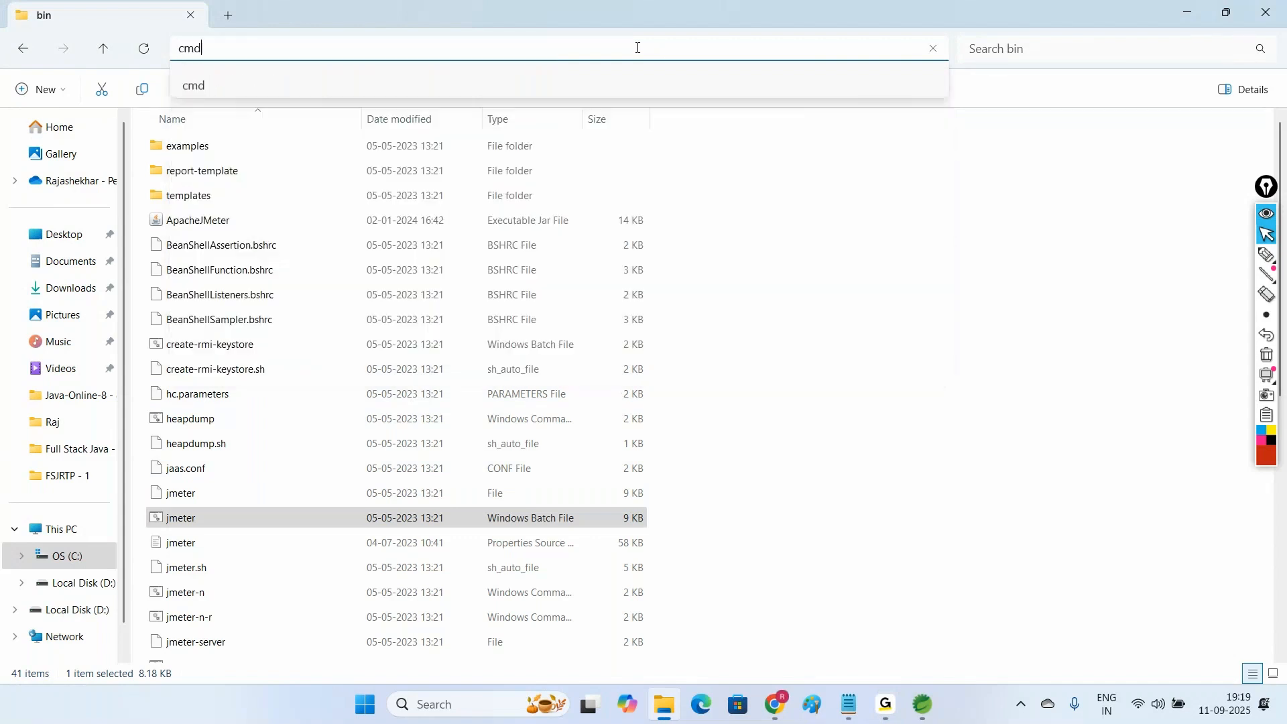
pyautogui.press('Return')
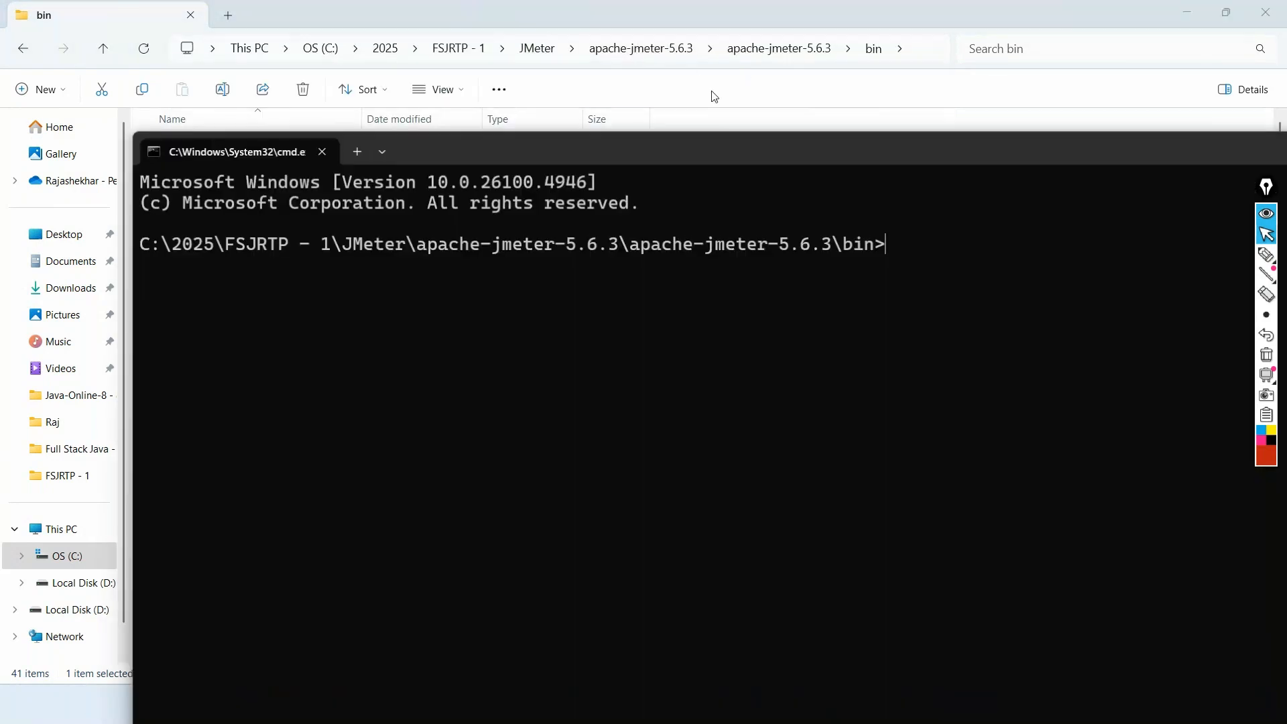
pyautogui.moveTo(575, 140); pyautogui.dragTo(456, 48)
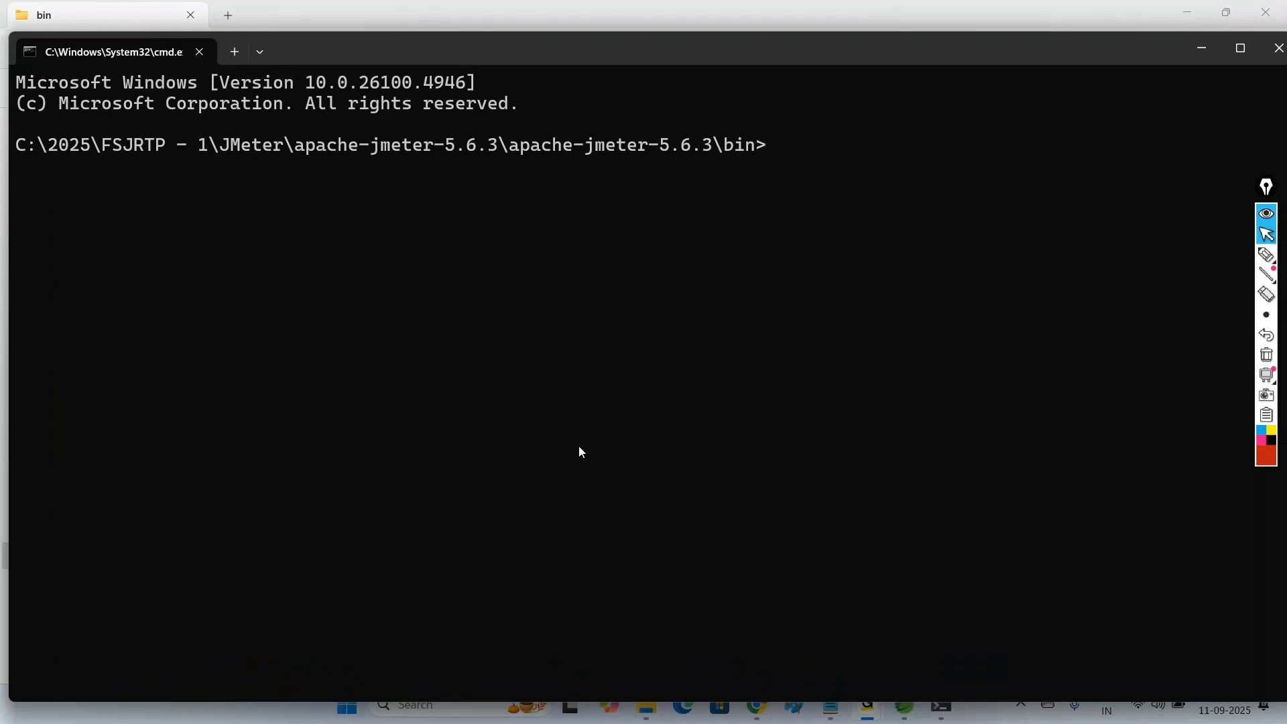
# Step: Run set path=C:\Program Files\Java\jdk1.8.0_202\bin;%path%; in the Command Prompt and start JMeter with the jmeter command
pyautogui.write('set path =')
pyautogui.write('C:\\Program Files\\Java\\jdk1.8.0_202\\bin')
pyautogui.write(';%path%')
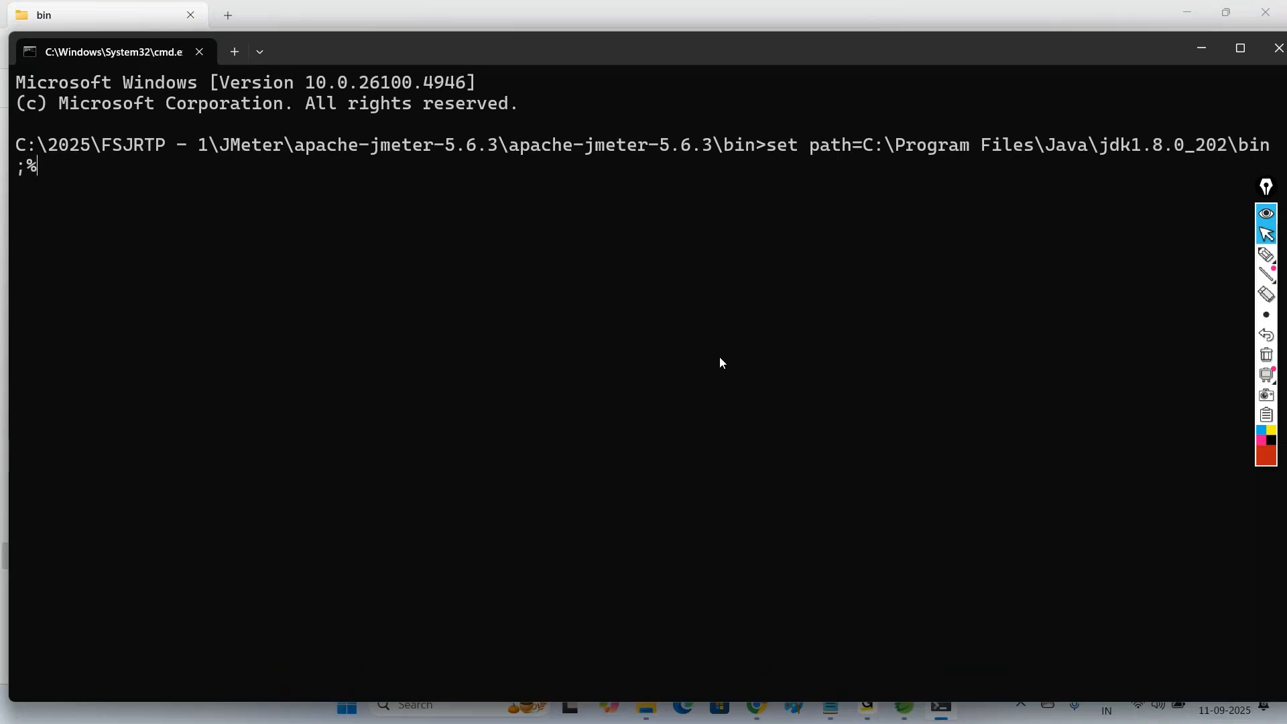
pyautogui.press('Return')
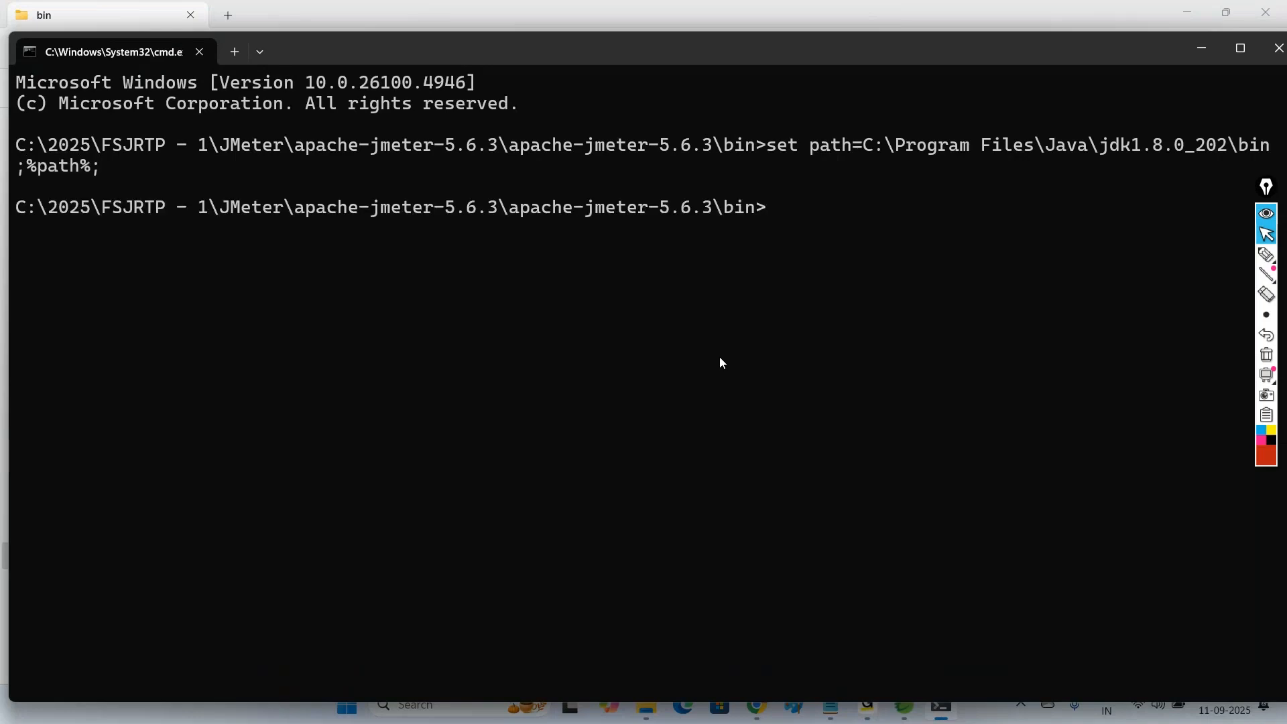
pyautogui.write('jmeter')
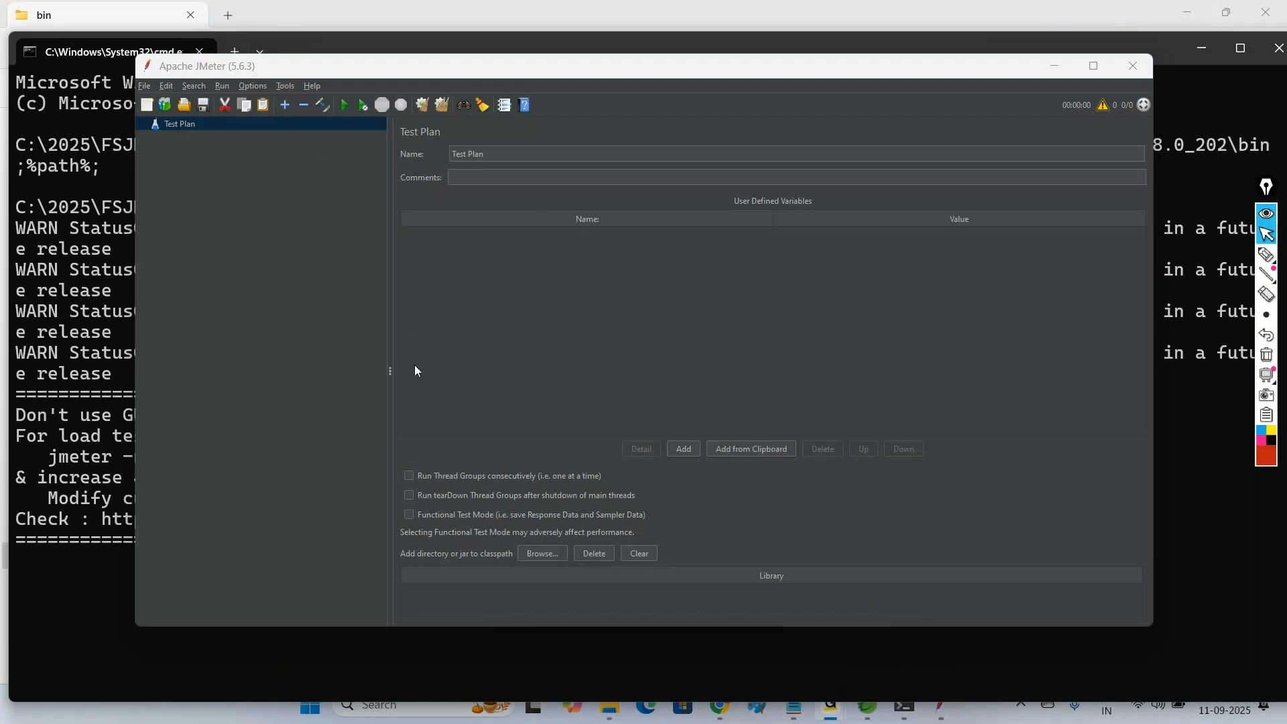
# Step: Switch to the Notepad notes and add "If jmeter.bat file not open the application do the following setting at command prompt" below the batch file line
pyautogui.click(793, 707)
pyautogui.click(281, 552)
pyautogui.moveTo(14, 329); pyautogui.dragTo(17, 396)
pyautogui.click(105, 429)
pyautogui.write('I')
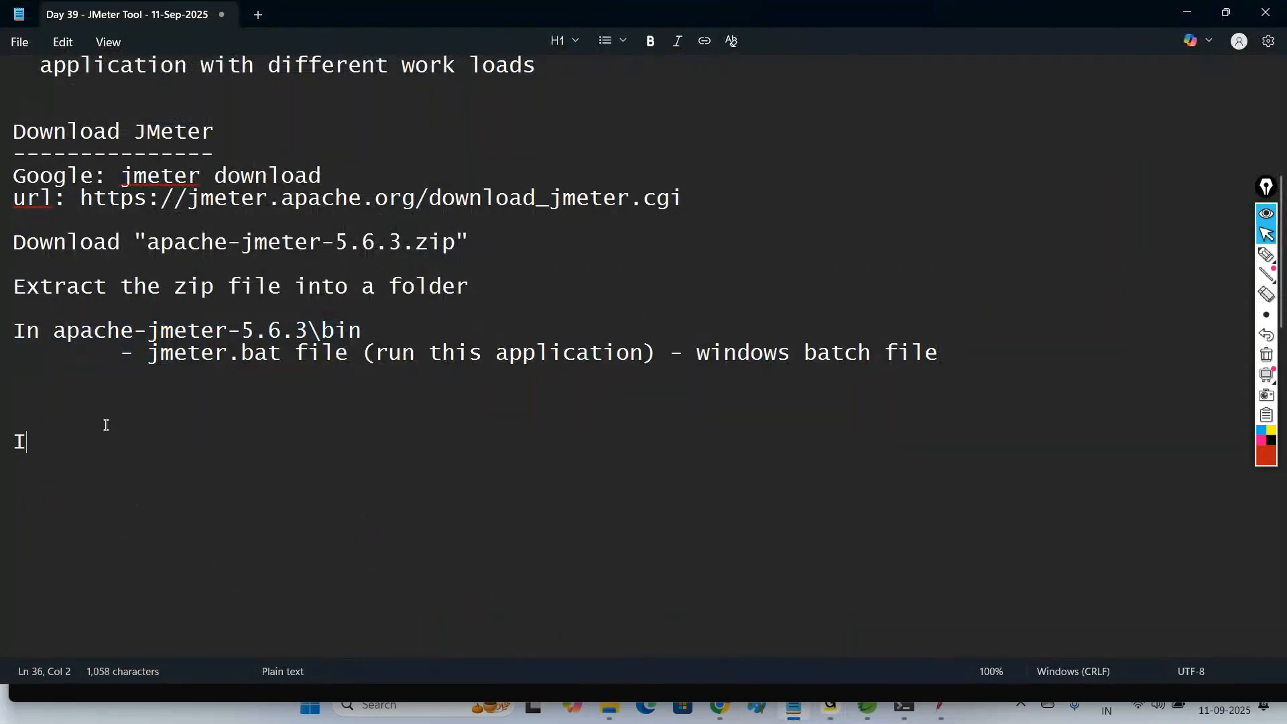
pyautogui.write('f jmeter')
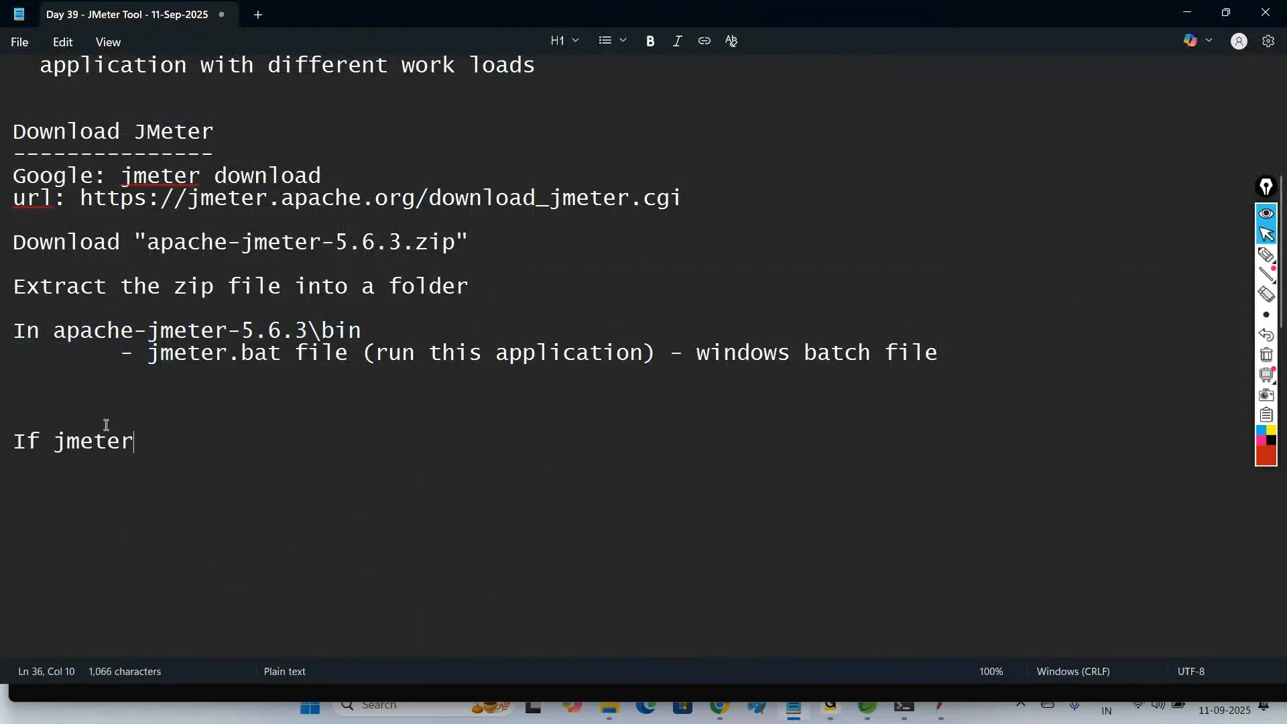
pyautogui.write('.bat file ')
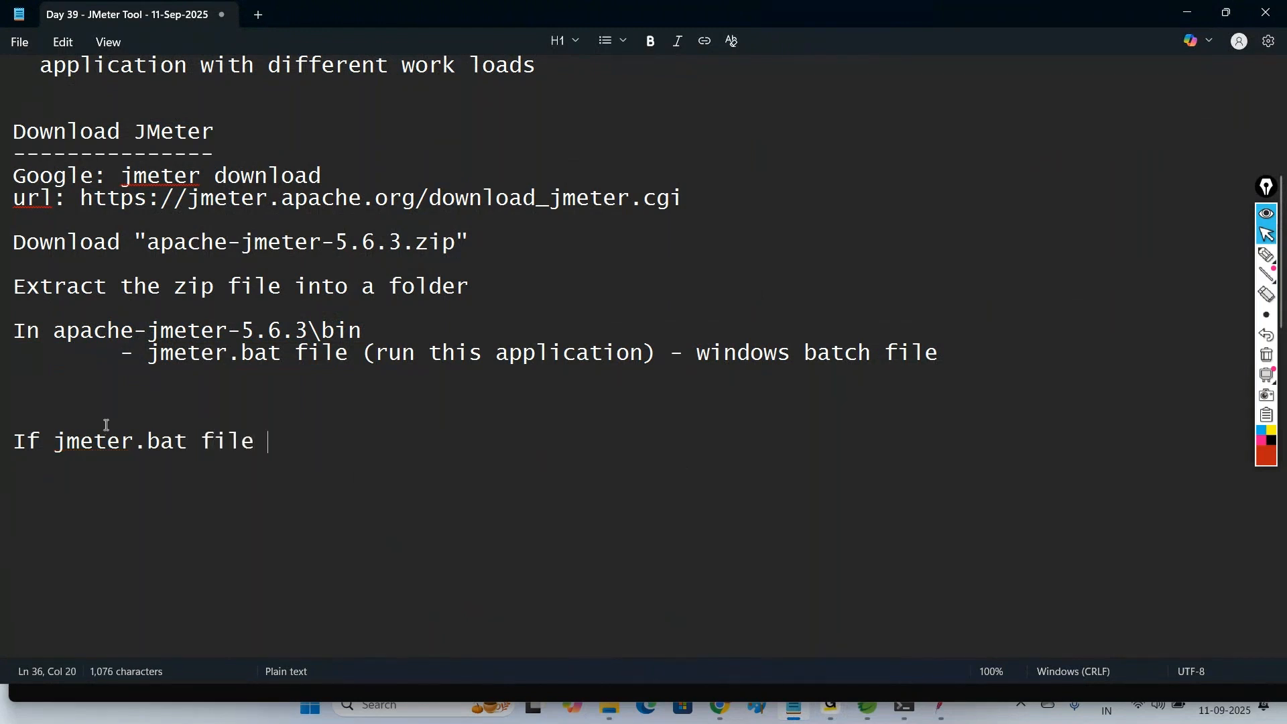
pyautogui.write('not open the application')
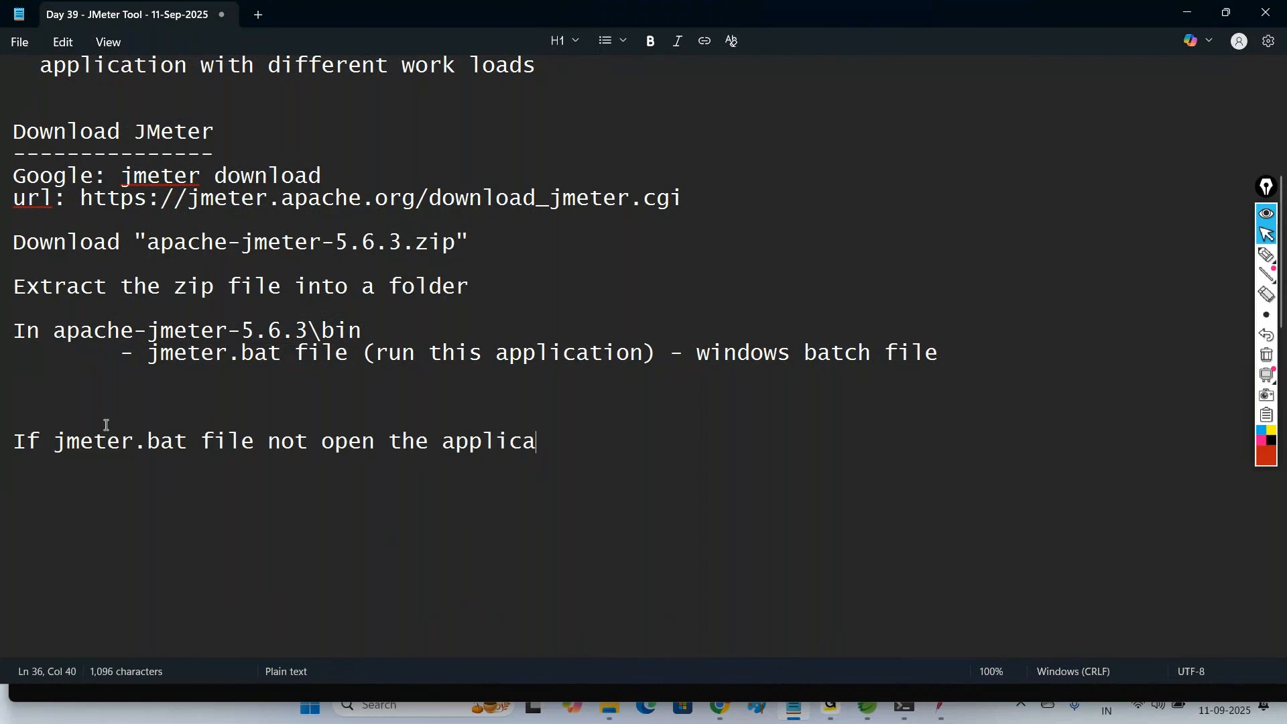
pyautogui.press('BackSpace')
pyautogui.write('on do the ')
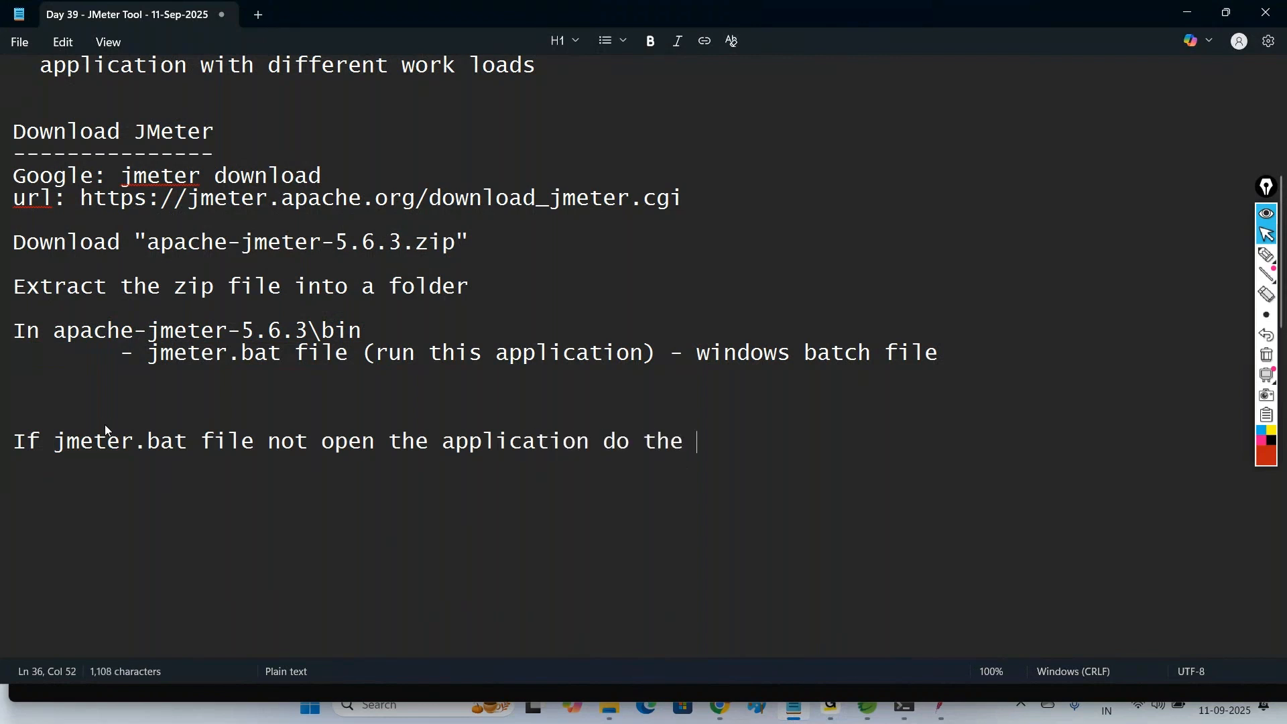
pyautogui.write('following sett')
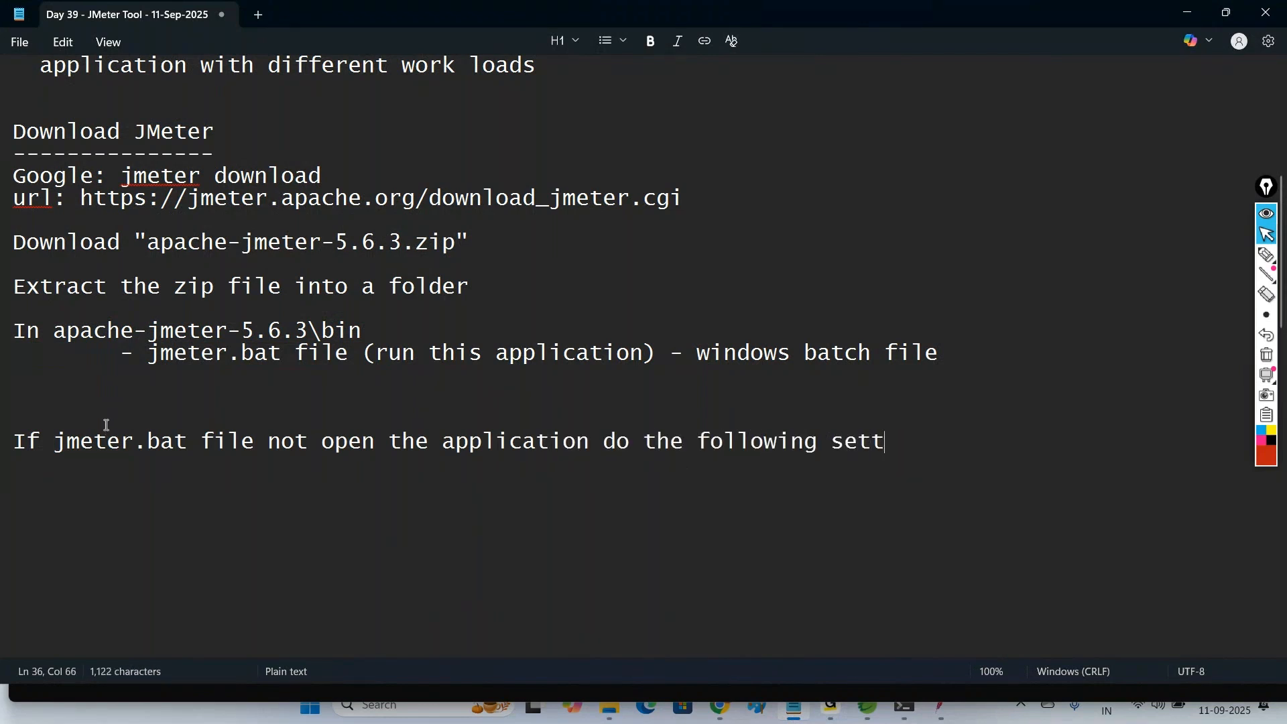
pyautogui.write('ing at command pro')
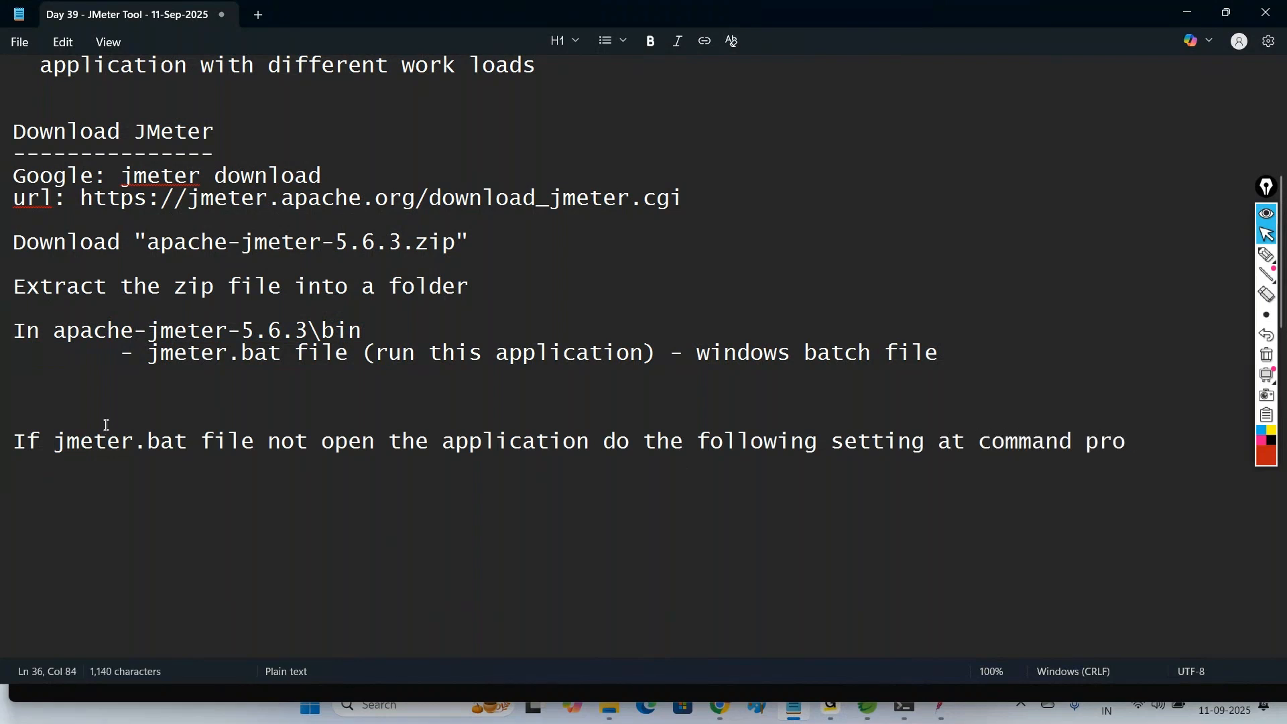
pyautogui.write('mpt')
pyautogui.press('Return')
pyautogui.press('Return')
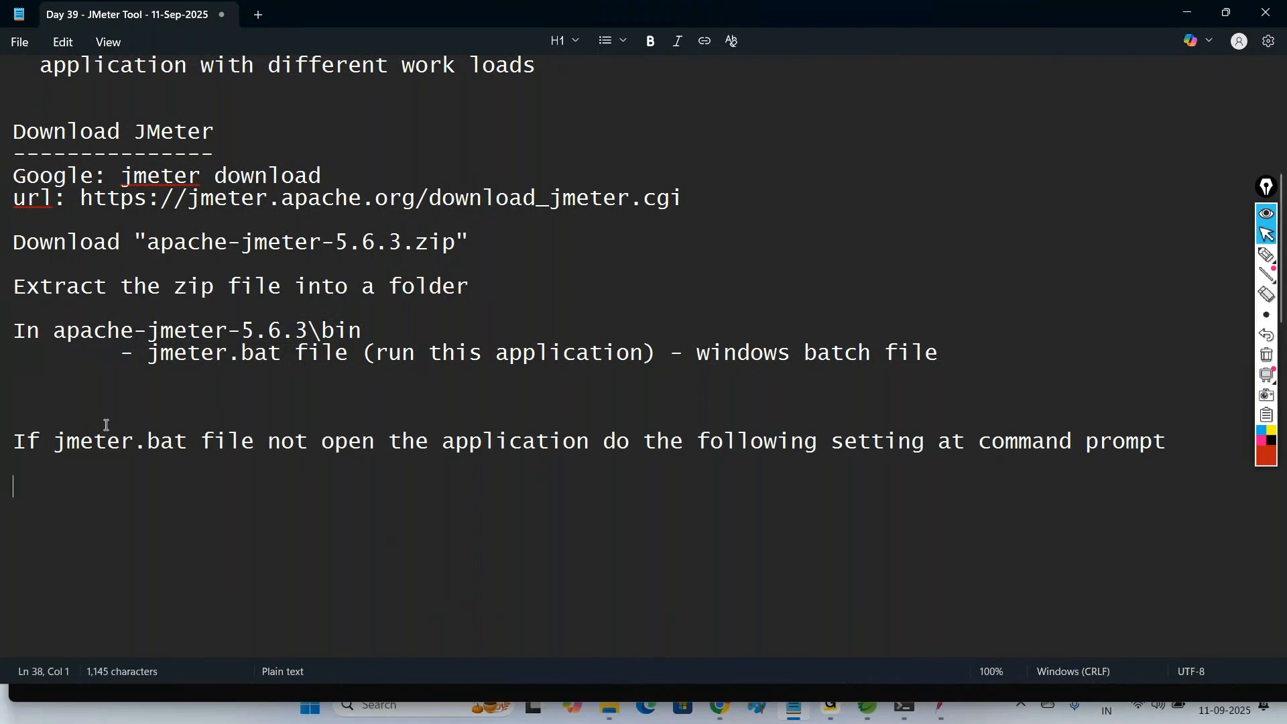
# Step: Add the command lines C:\>set path=C:\Program Files\Java\jdk1.8.0_202\bin;%path%; and C:\>jmeter to the notes
pyautogui.write('C:\\>set pa')
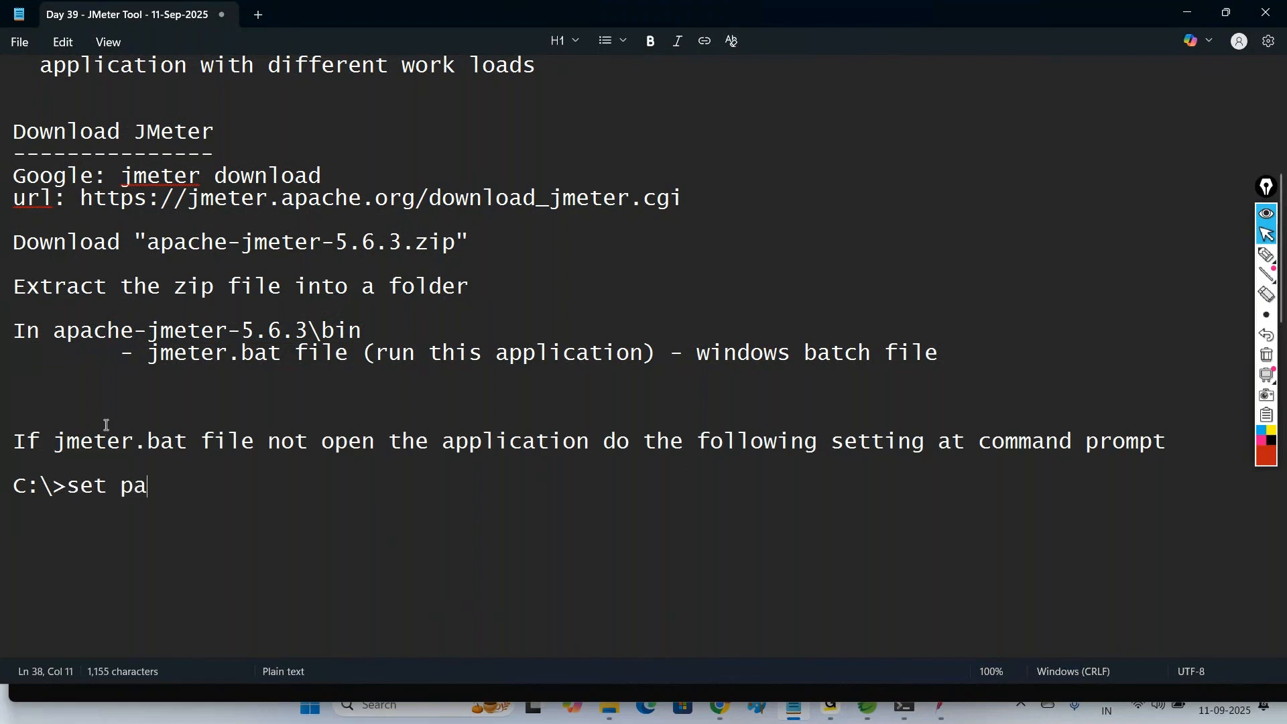
pyautogui.write('th =')
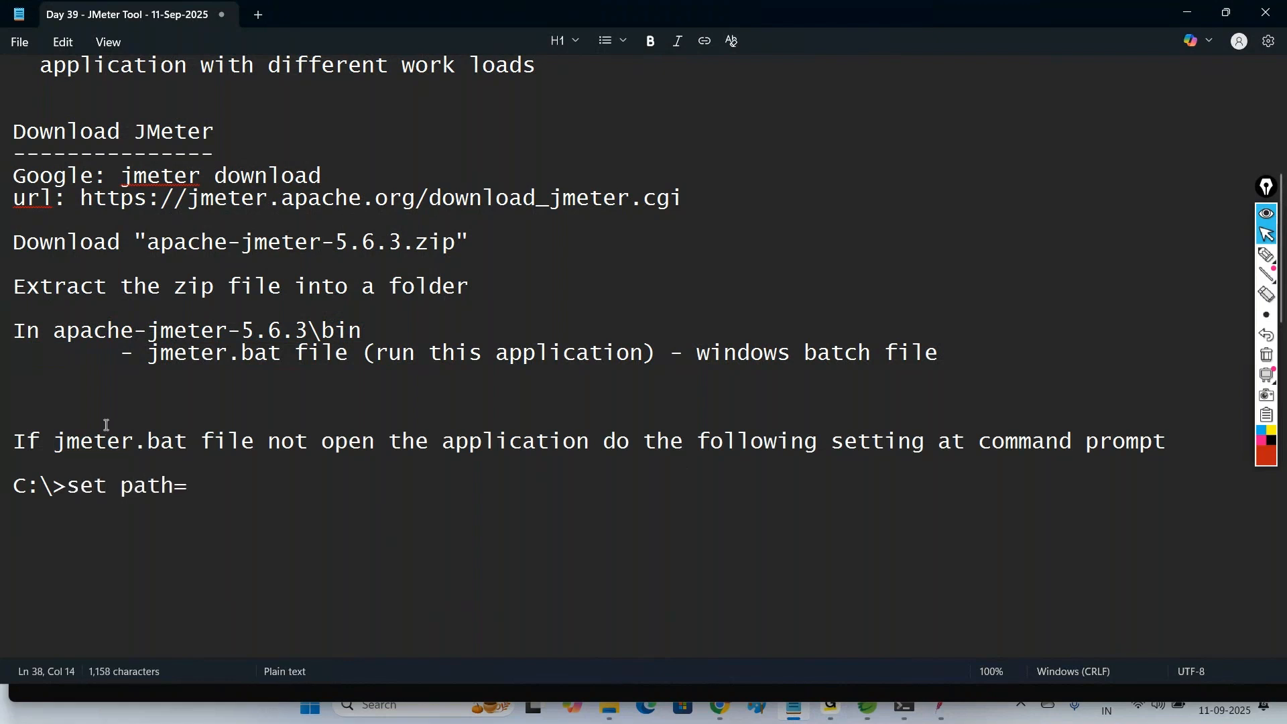
pyautogui.write('C:\\Program Files\\Java\\jdk1.8.0_202\\bin')
pyautogui.write(';%path%;')
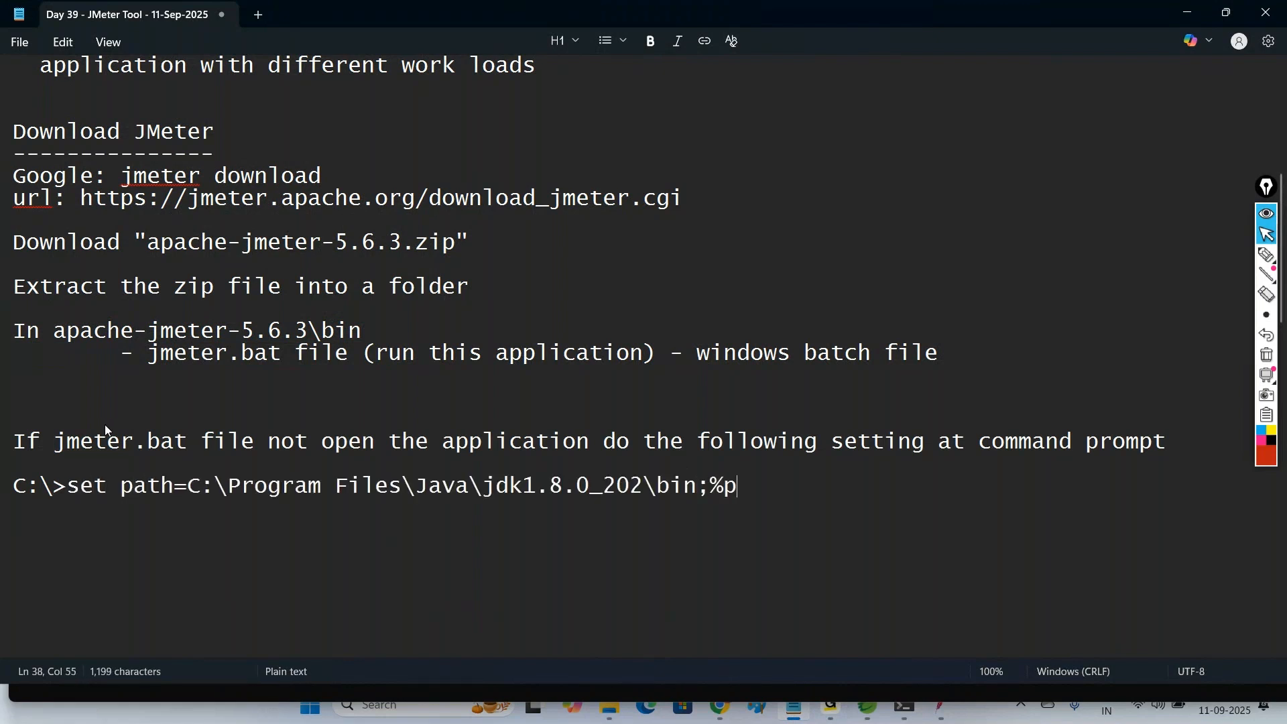
pyautogui.press('Return')
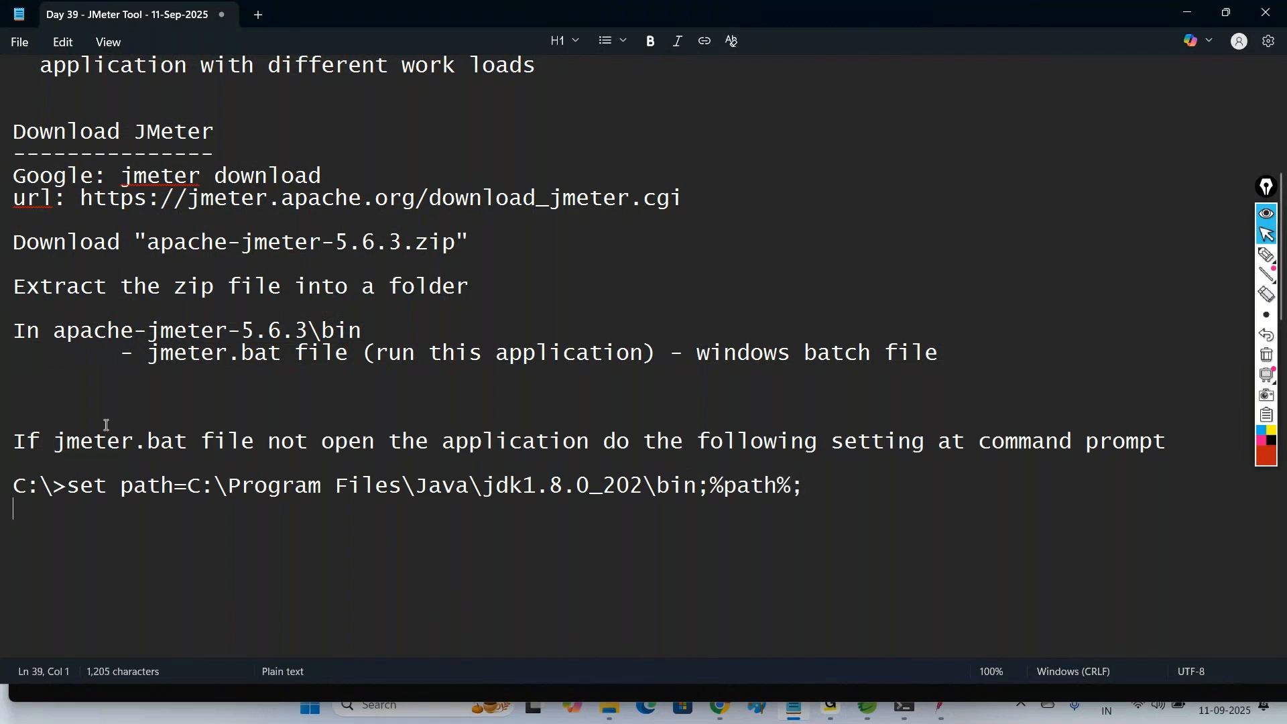
pyautogui.write('C:\\>jmeter')
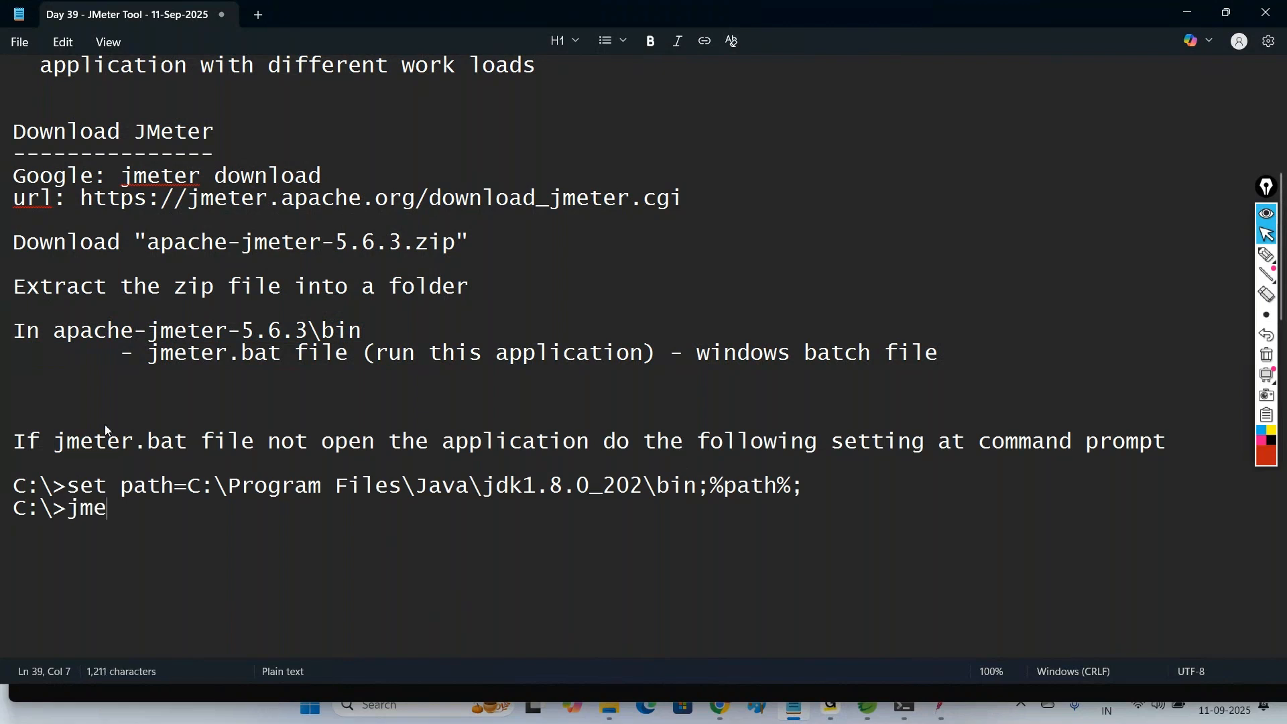
# Step: End the jmeter command line in the notes with a blank line, and bring up the Apache JMeter window maximized
pyautogui.press('Return')
pyautogui.press('Return')
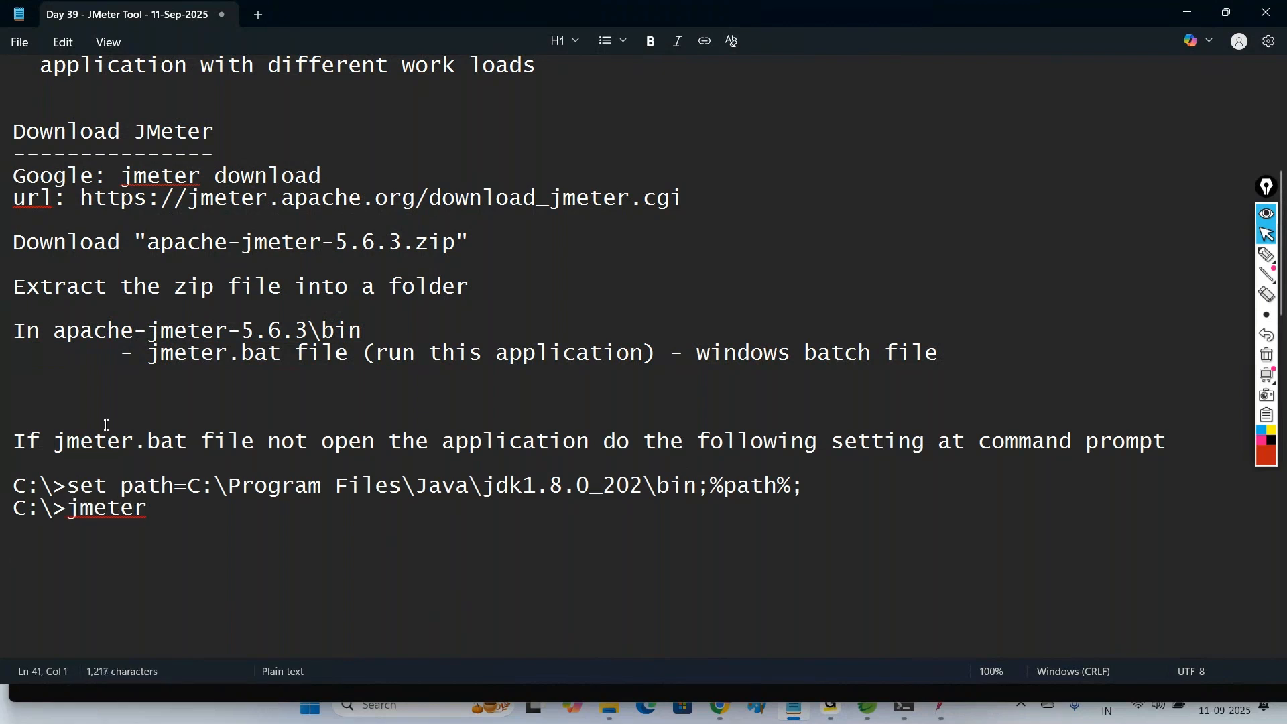
pyautogui.click(941, 712)
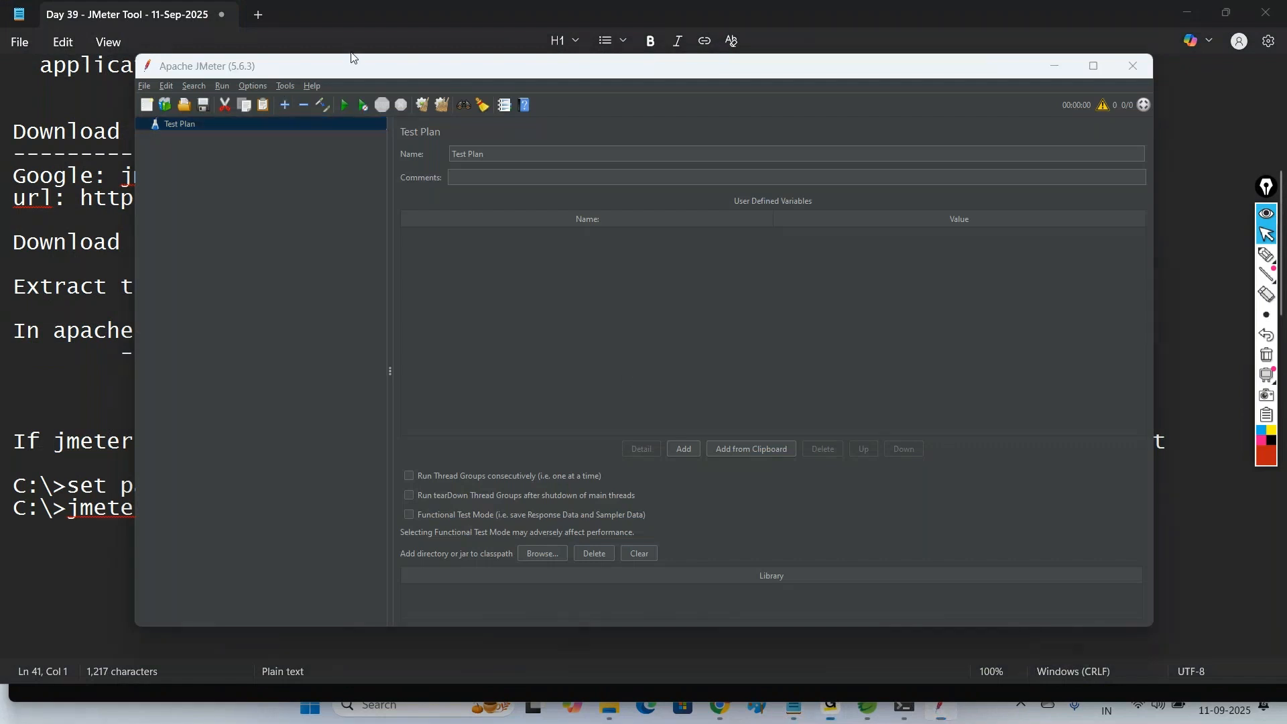
pyautogui.doubleClick(343, 66)
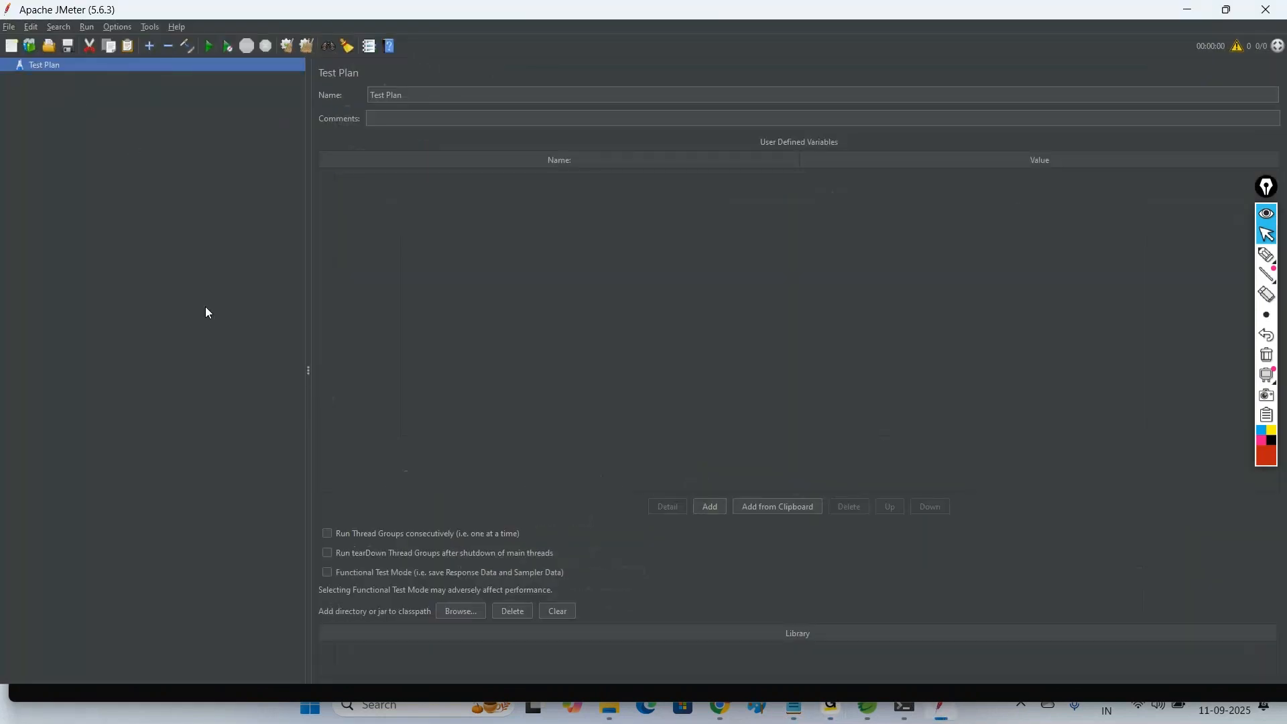
pyautogui.click(1048, 29)
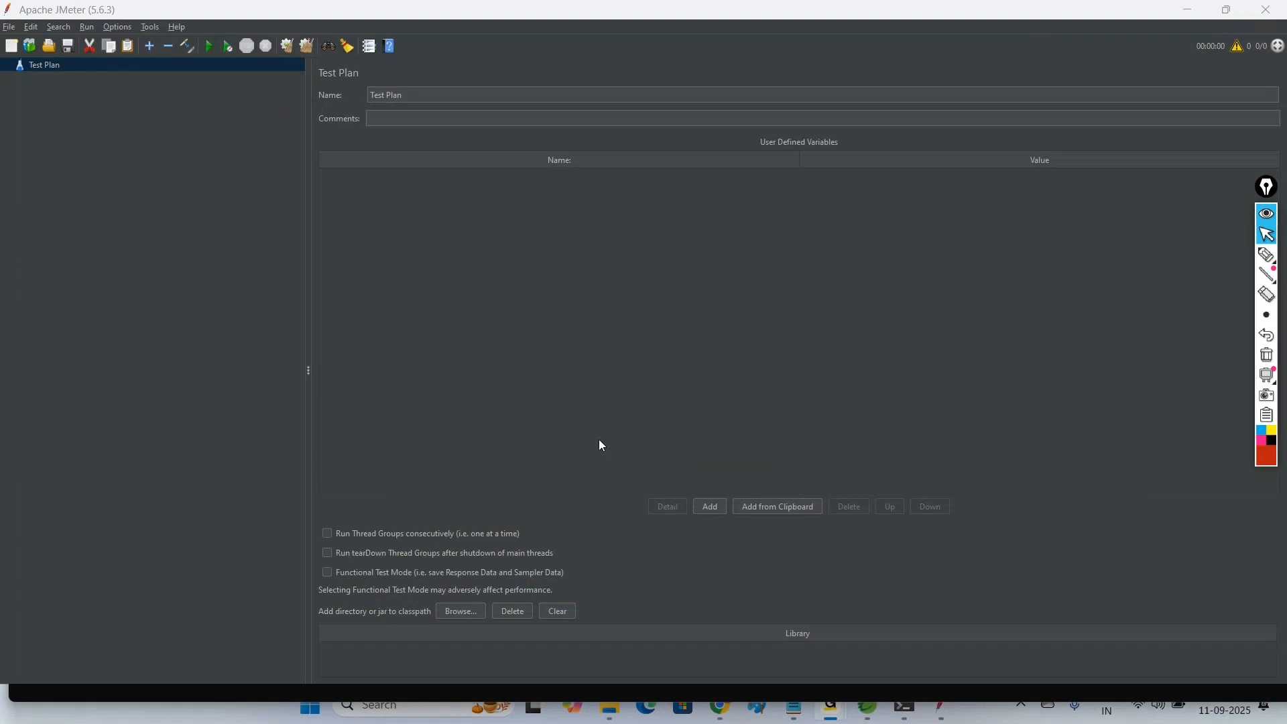
# Step: In the Notepad notes, change "open" to "opening" in the sentence about the jmeter.bat file
pyautogui.click(798, 719)
pyautogui.moveTo(54, 441); pyautogui.dragTo(126, 509)
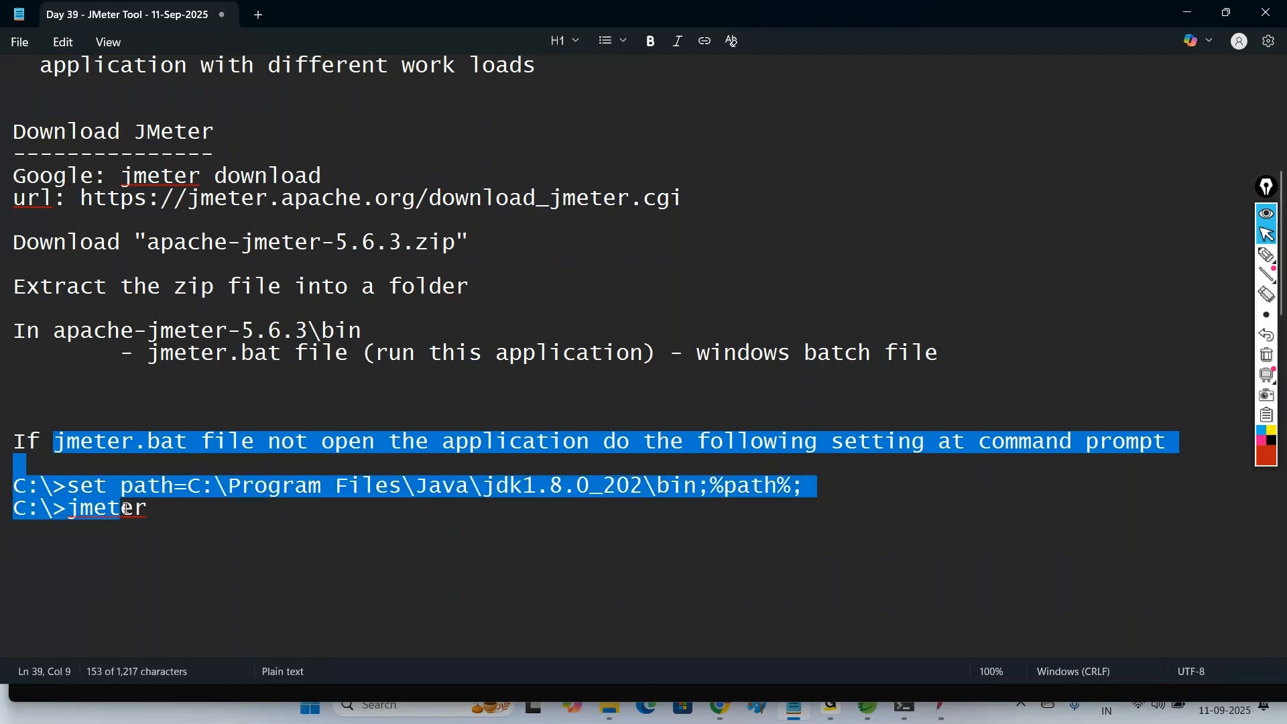
pyautogui.click(158, 527)
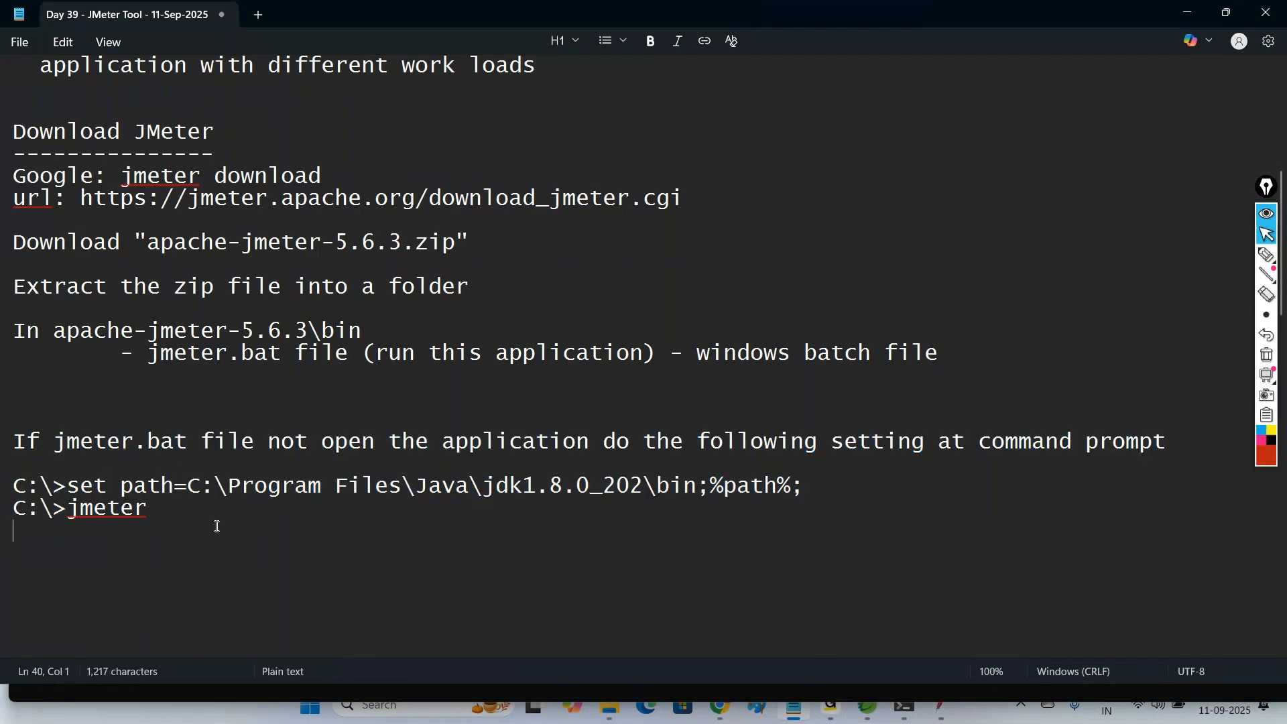
pyautogui.moveTo(167, 504); pyautogui.dragTo(32, 436)
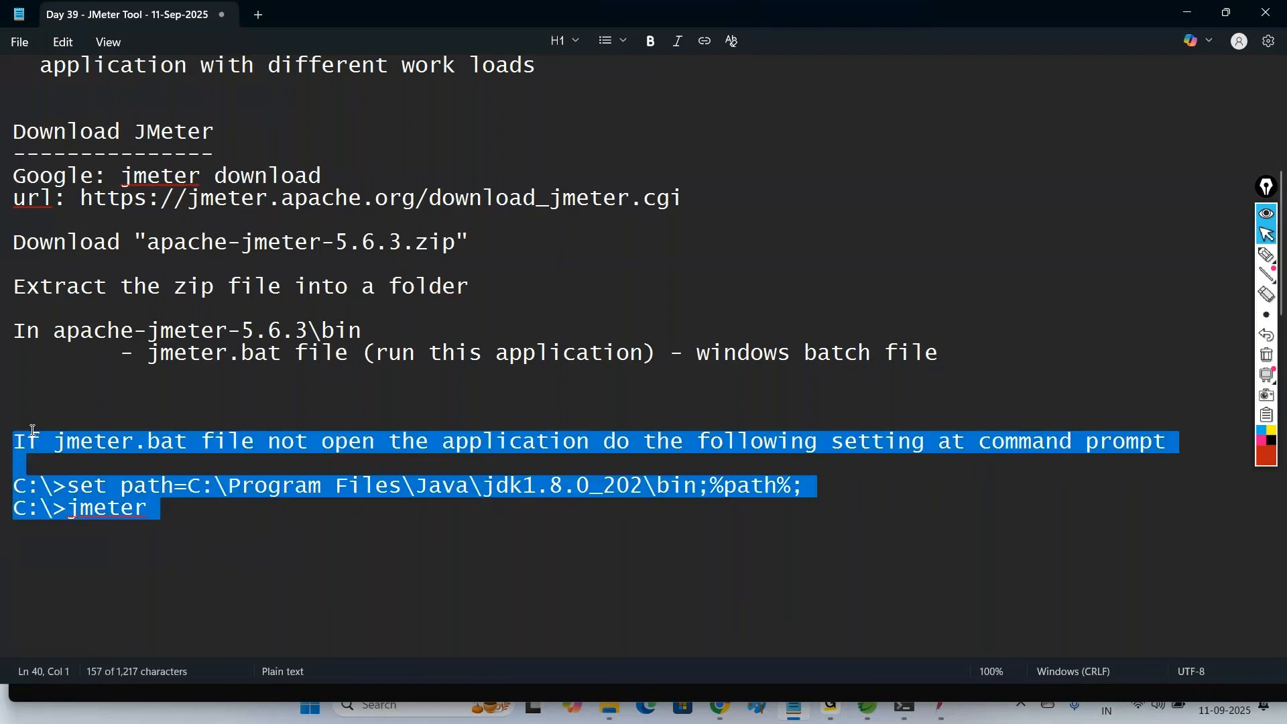
pyautogui.click(326, 588)
pyautogui.click(376, 443)
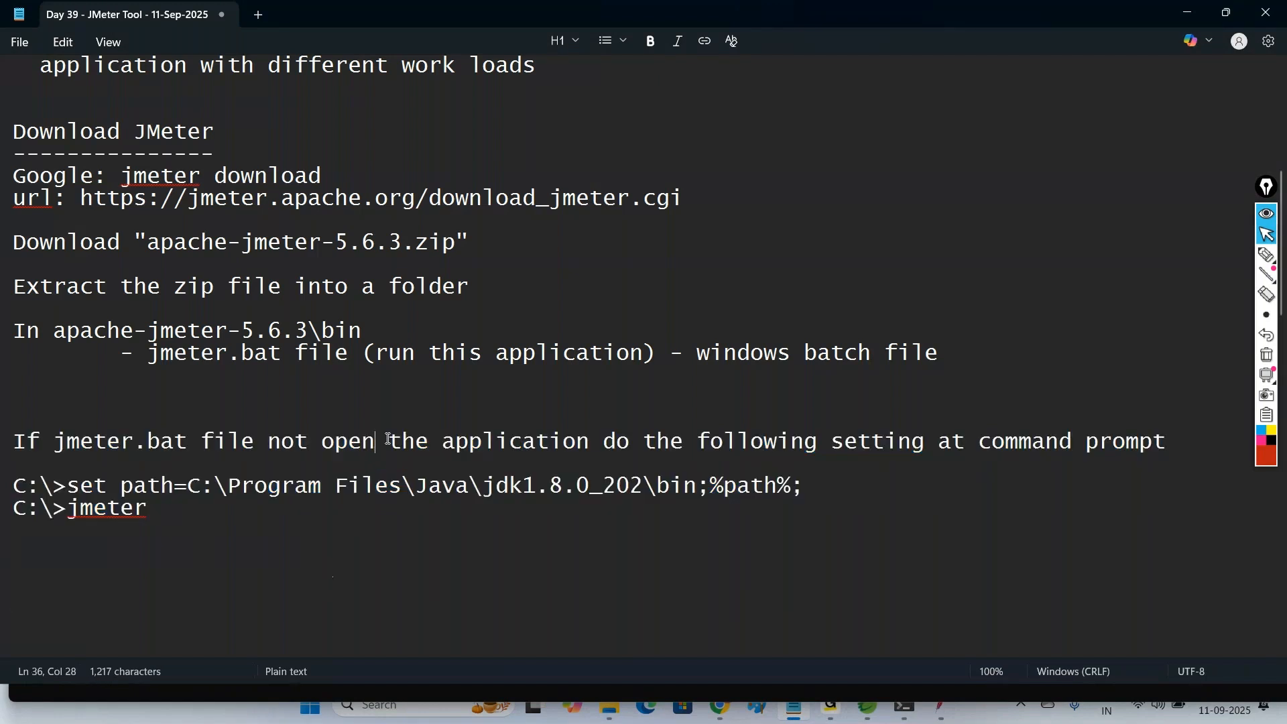
pyautogui.write('ing')
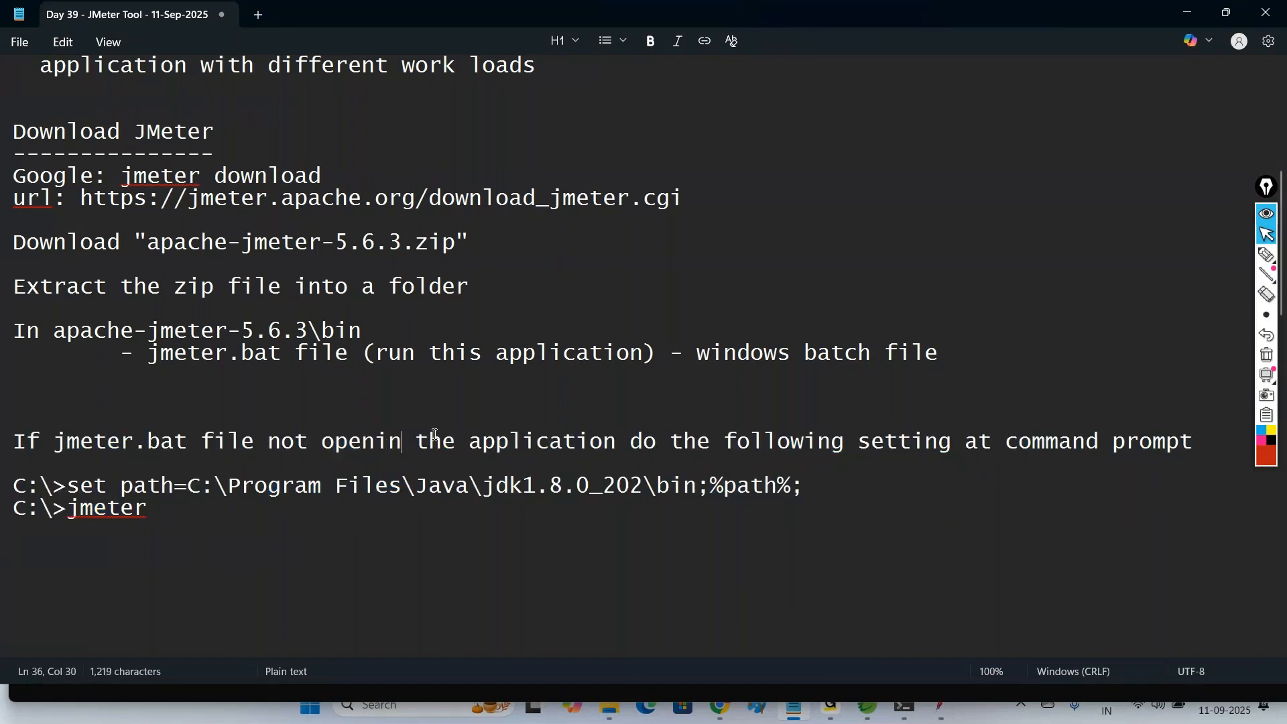
# Step: Insert "JMeterGUI" before "application" in the jmeter.bat sentence
pyautogui.click(359, 584)
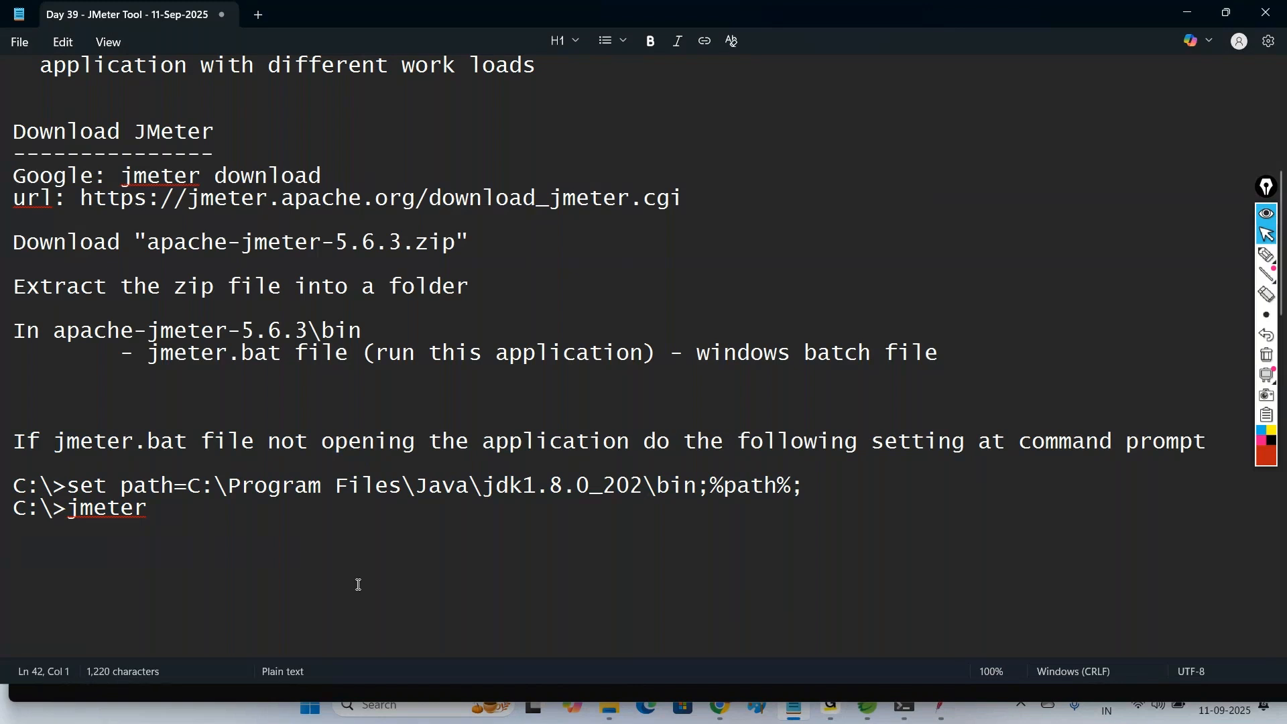
pyautogui.click(481, 443)
pyautogui.write('GUI')
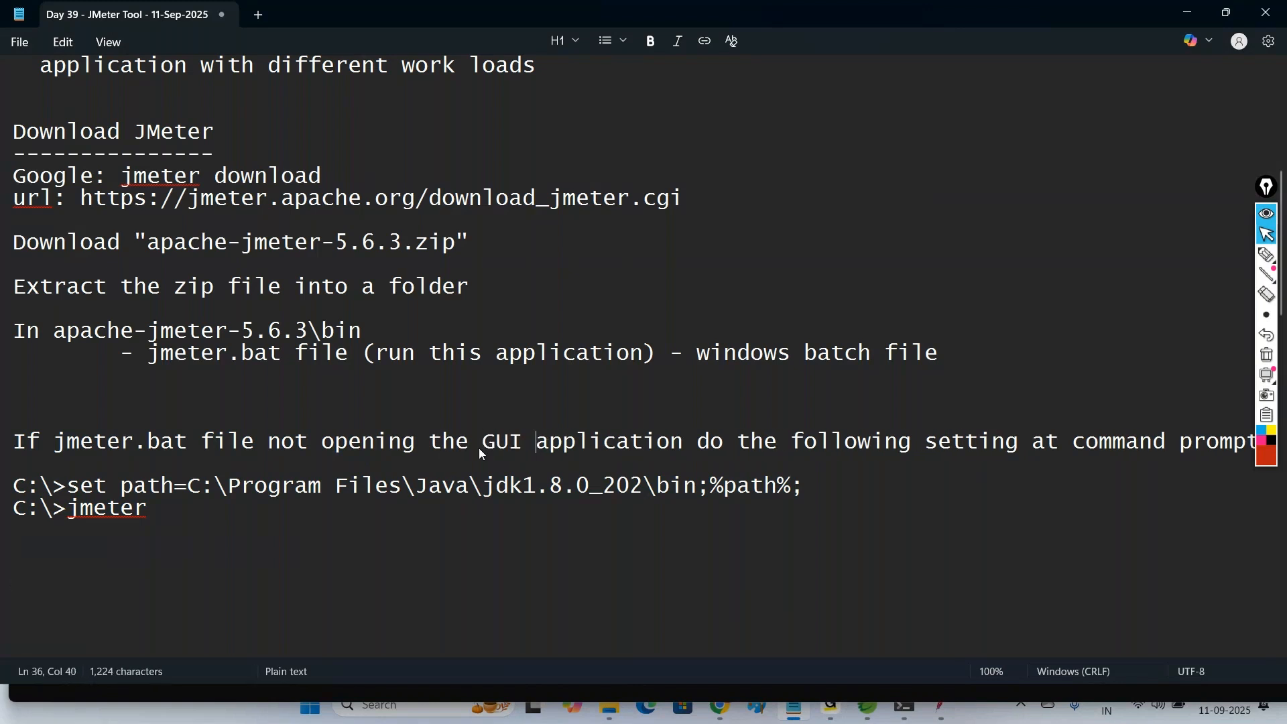
pyautogui.click(489, 442)
pyautogui.write('JMeter')
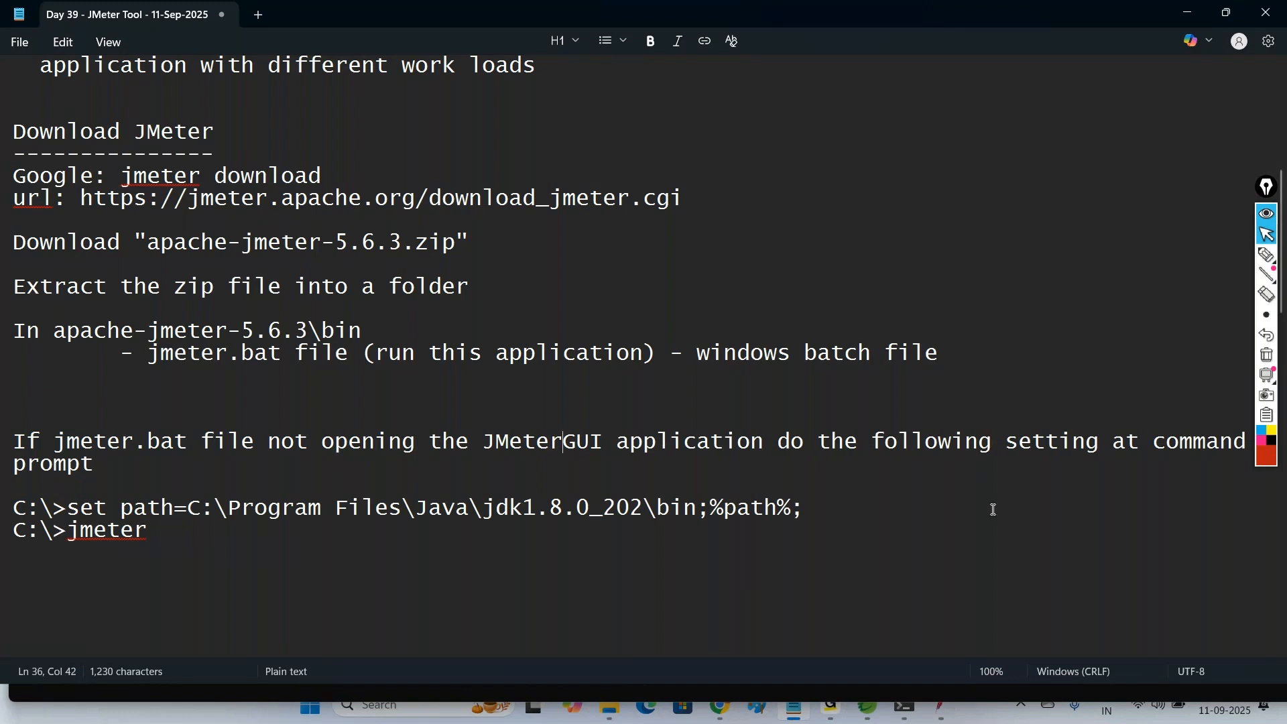
# Step: Break the jmeter.bat sentence so "at command prompt" starts a new line, and save the notes
pyautogui.click(1103, 444)
pyautogui.press('Return')
pyautogui.press('Delete')
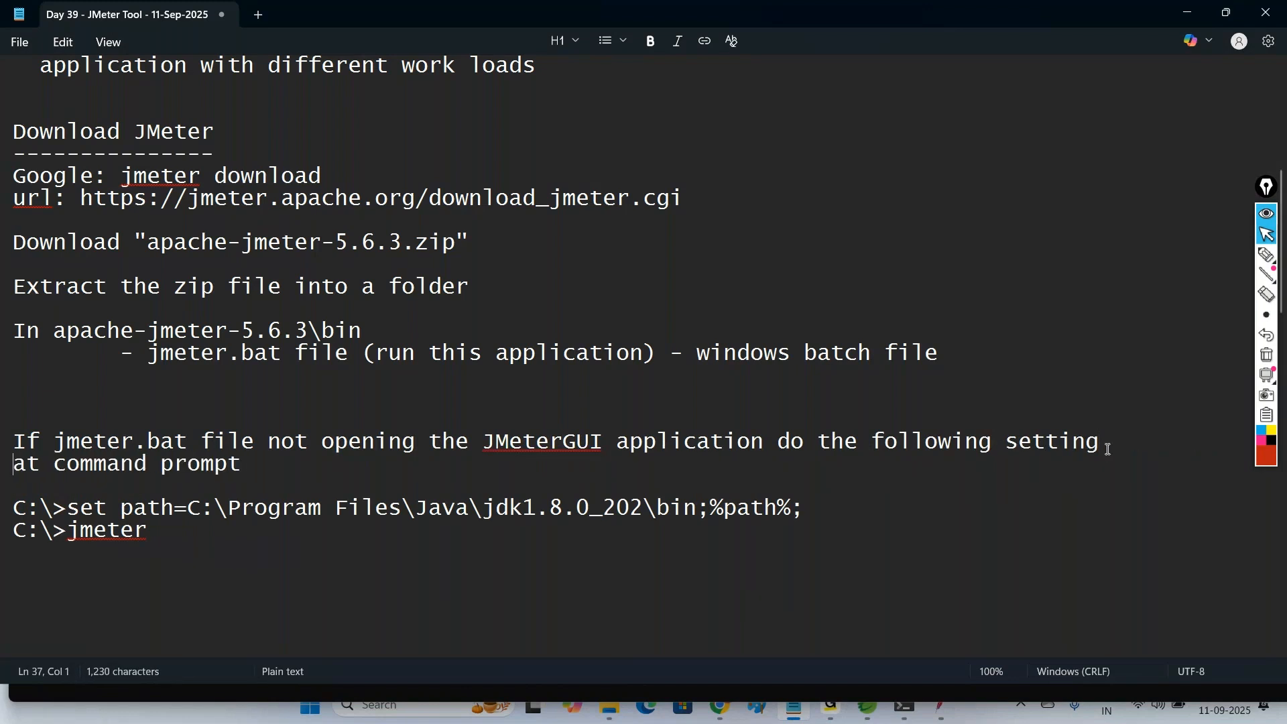
pyautogui.click(644, 624)
pyautogui.doubleClick(75, 529)
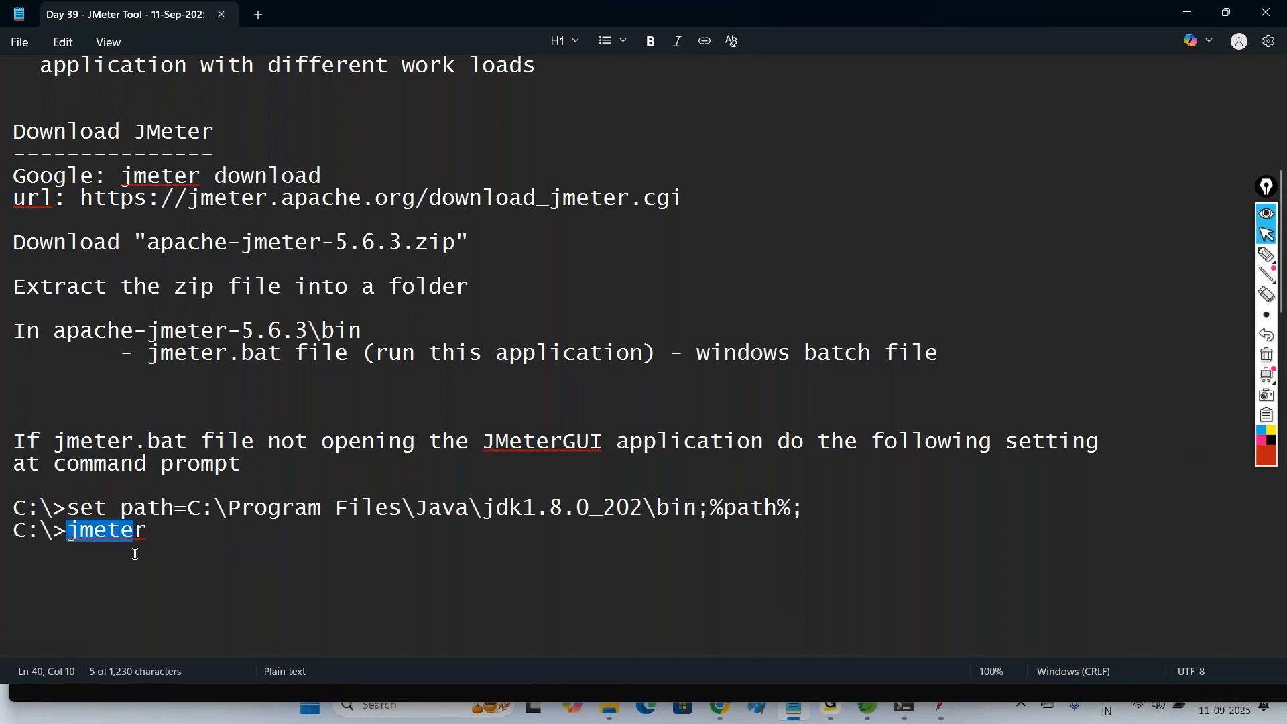
pyautogui.click(134, 555)
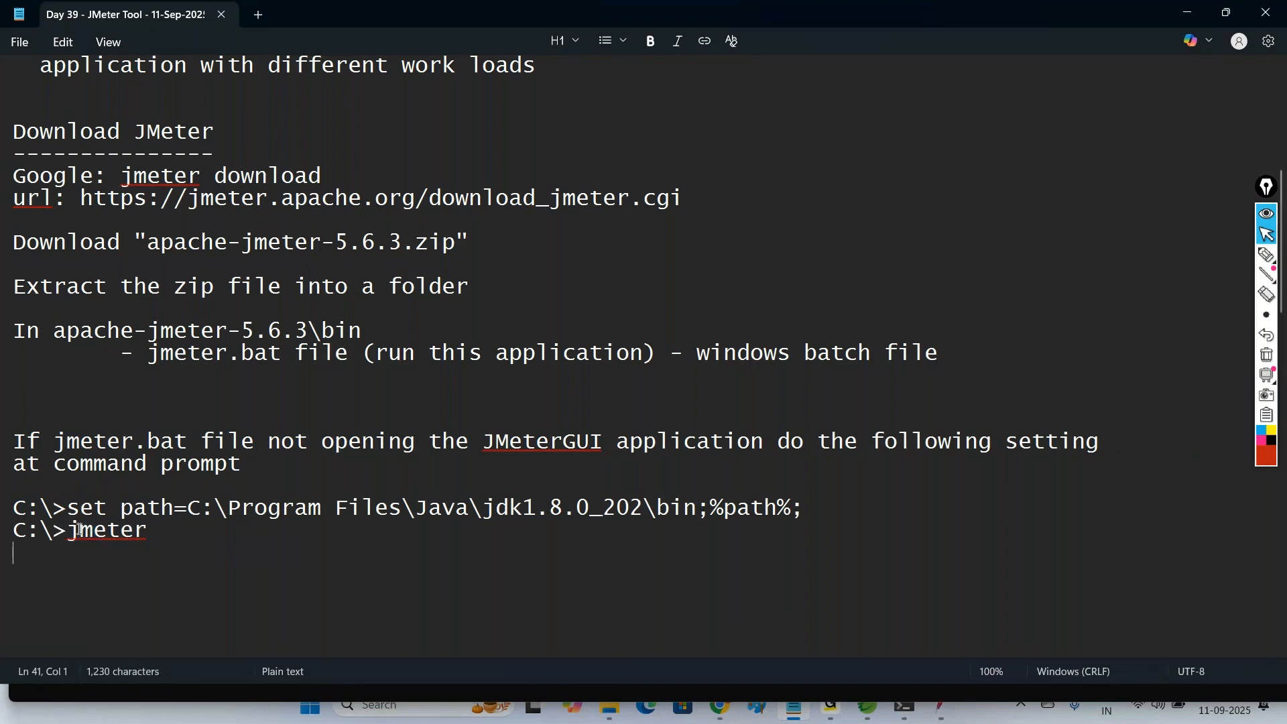
# Step: Review the JMeter bin folder, the command prompt session and the zip file name in the notes
pyautogui.click(615, 707)
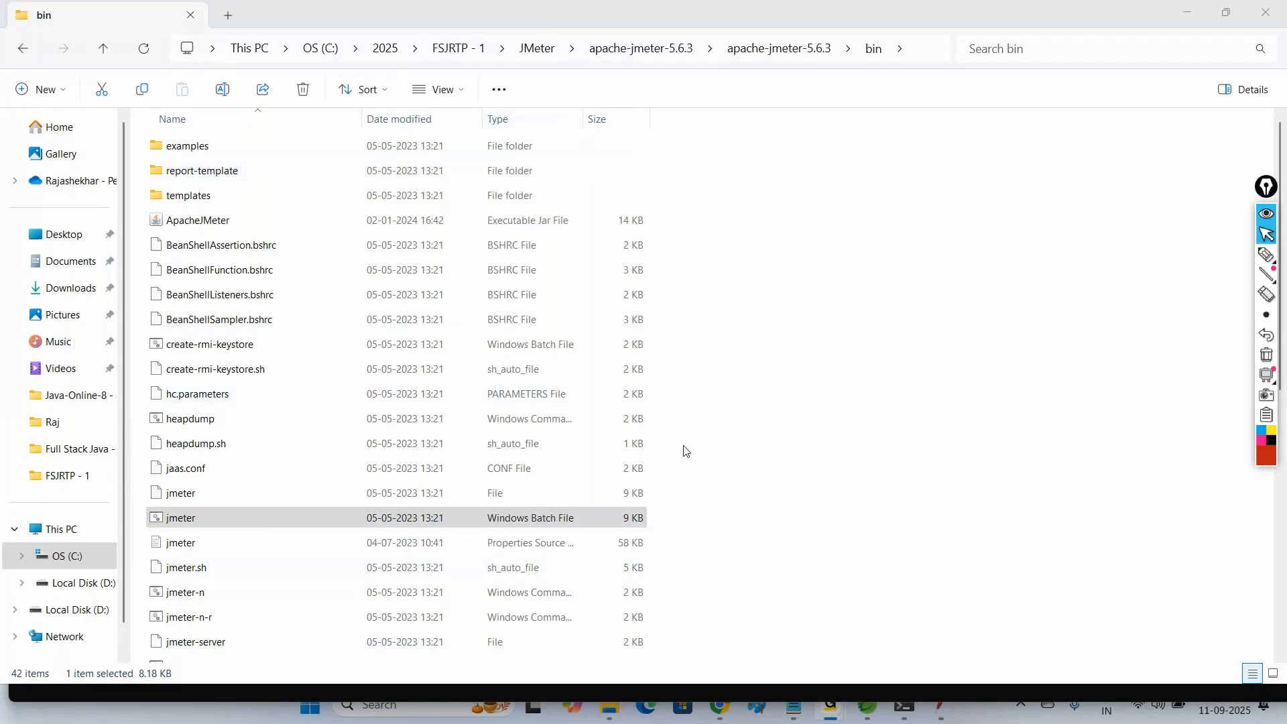
pyautogui.click(781, 701)
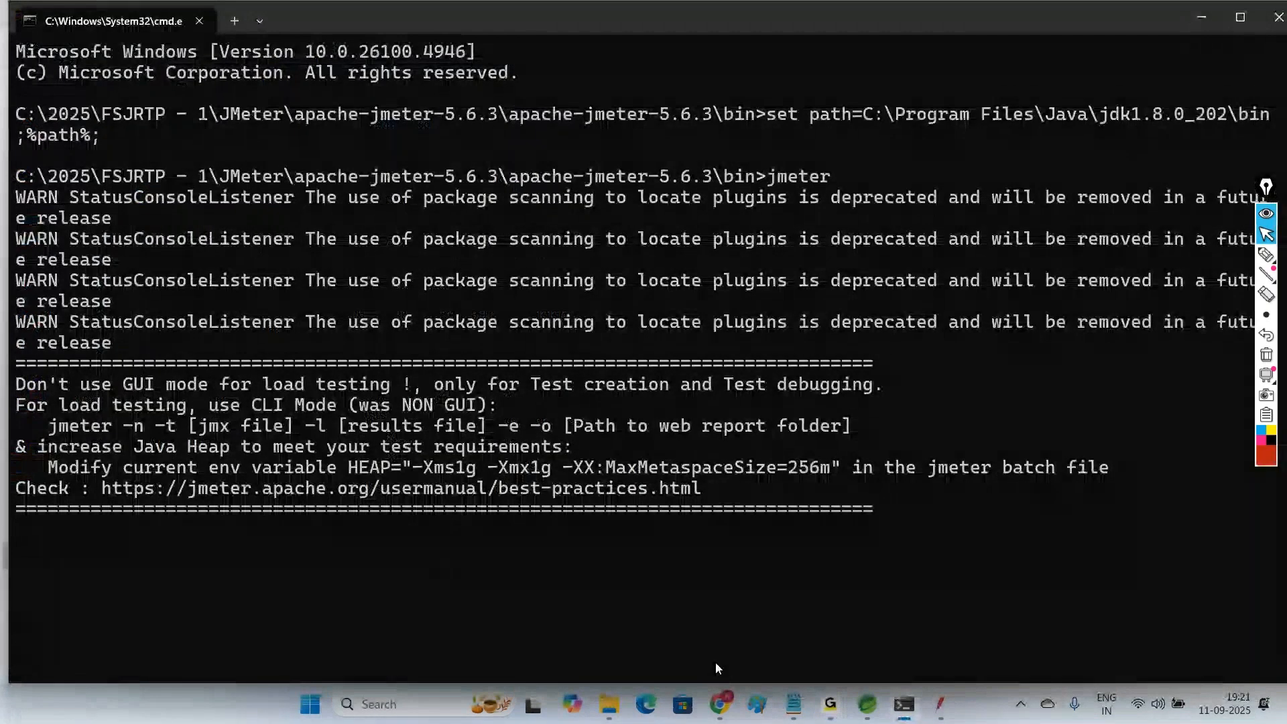
pyautogui.click(794, 704)
pyautogui.scroll(1, 185, 377)
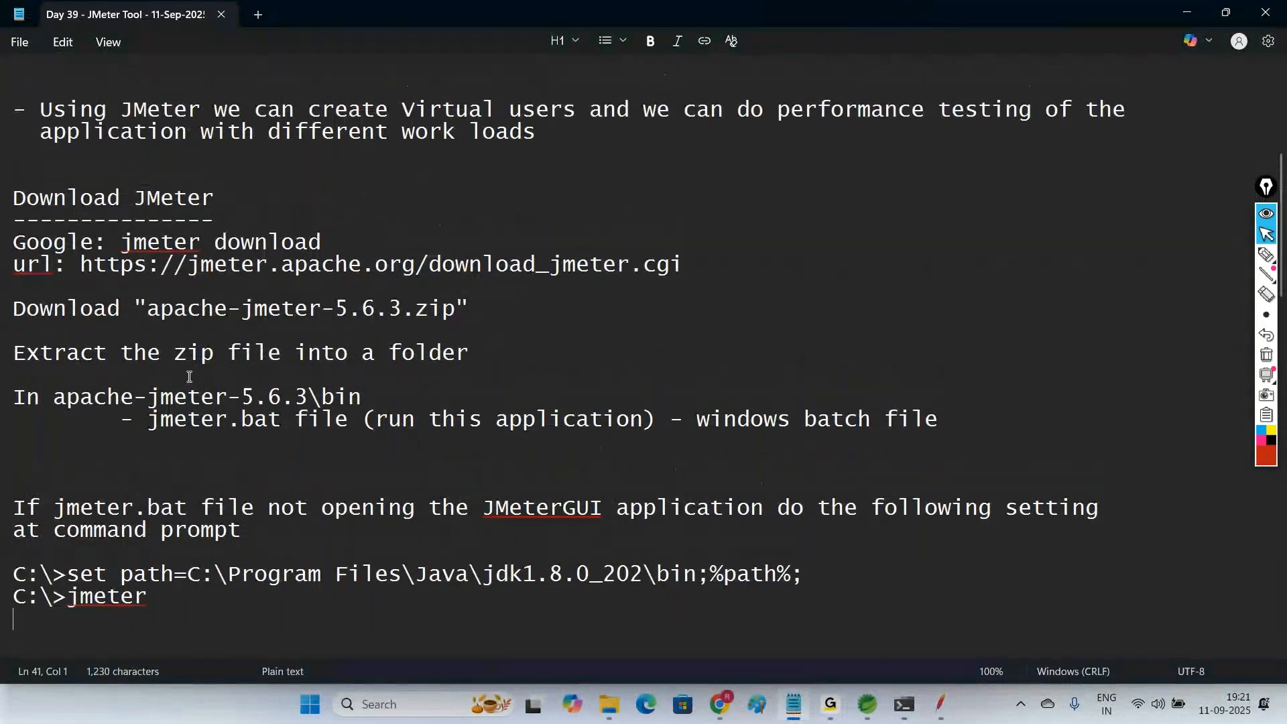
pyautogui.moveTo(147, 310); pyautogui.dragTo(416, 314)
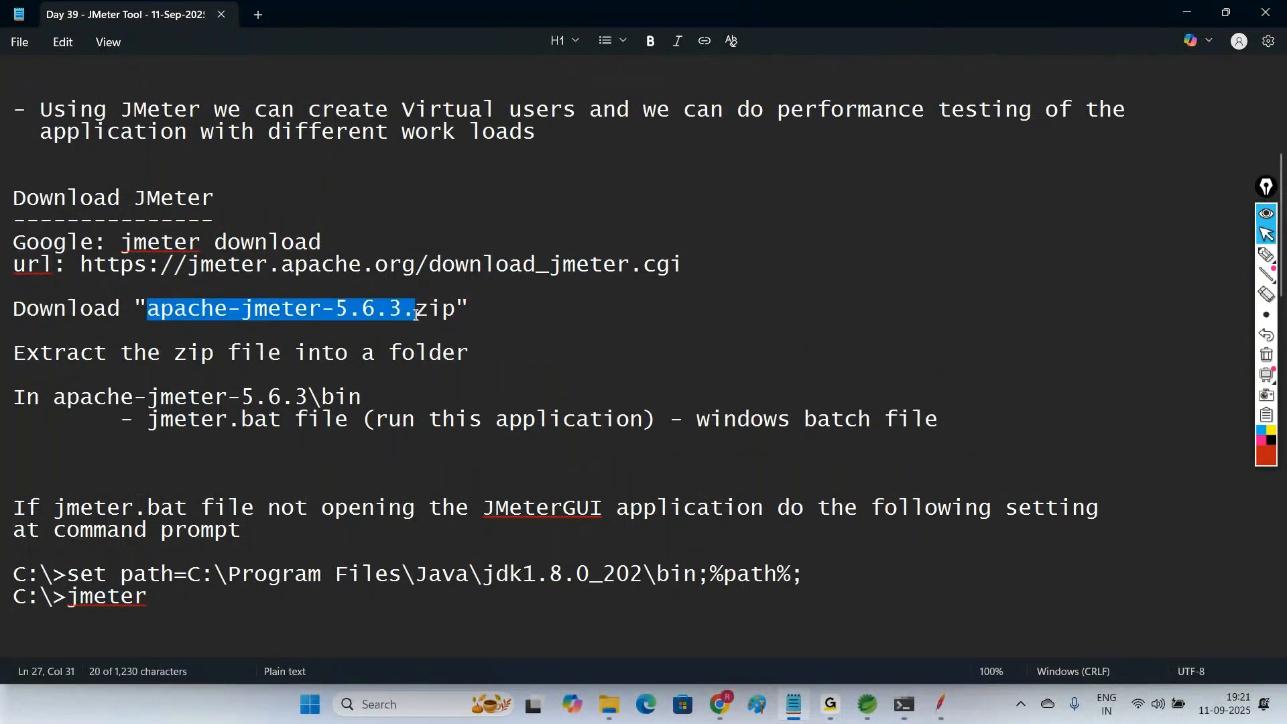
pyautogui.click(398, 325)
pyautogui.doubleClick(396, 309)
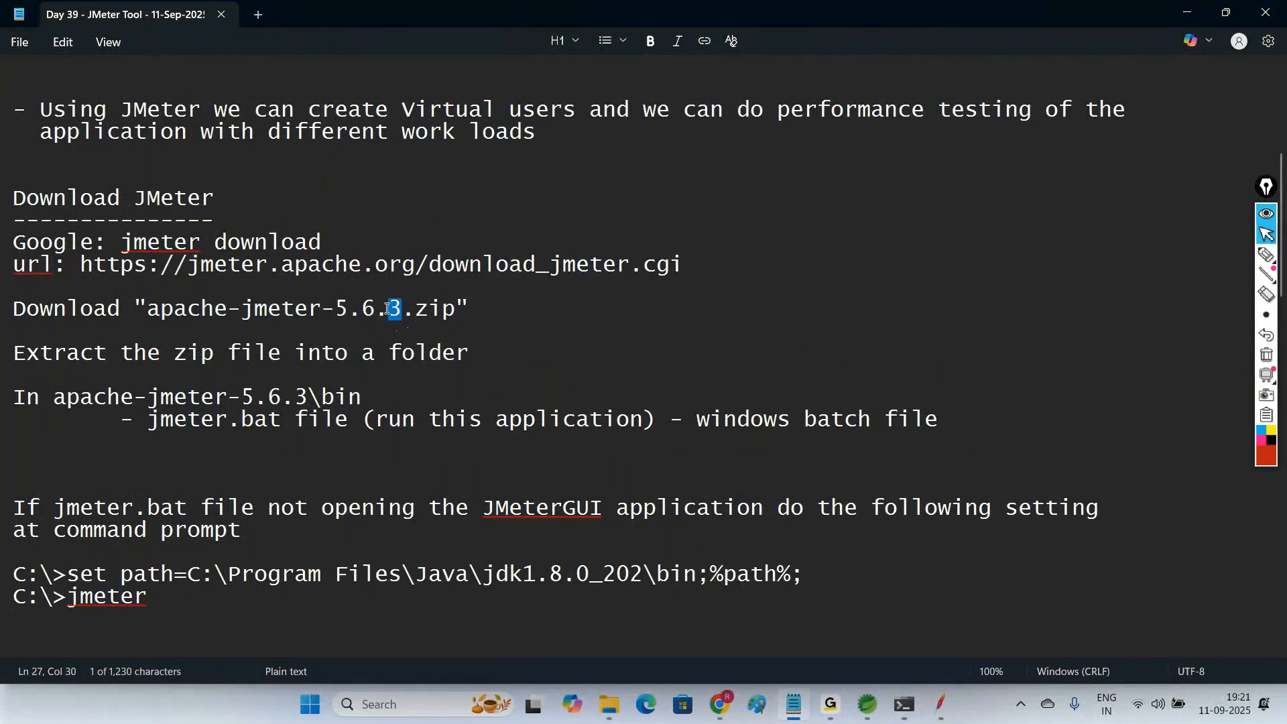
# Step: Copy "apache-jmeter-5.6.3\bin" from the notes into the C:\ prompt of both the set path and jmeter lines
pyautogui.moveTo(53, 398); pyautogui.dragTo(362, 398)
pyautogui.hotkey('ctrl', 'c')
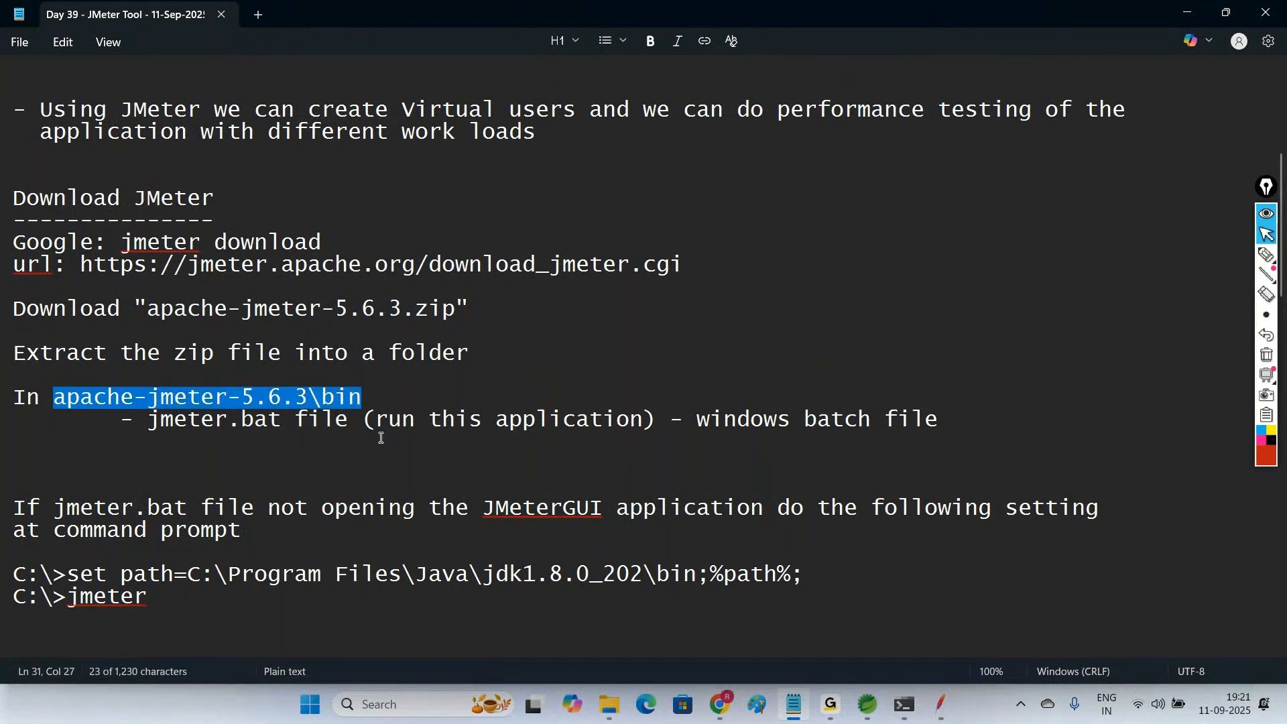
pyautogui.click(61, 574)
pyautogui.hotkey('ctrl', 'v')
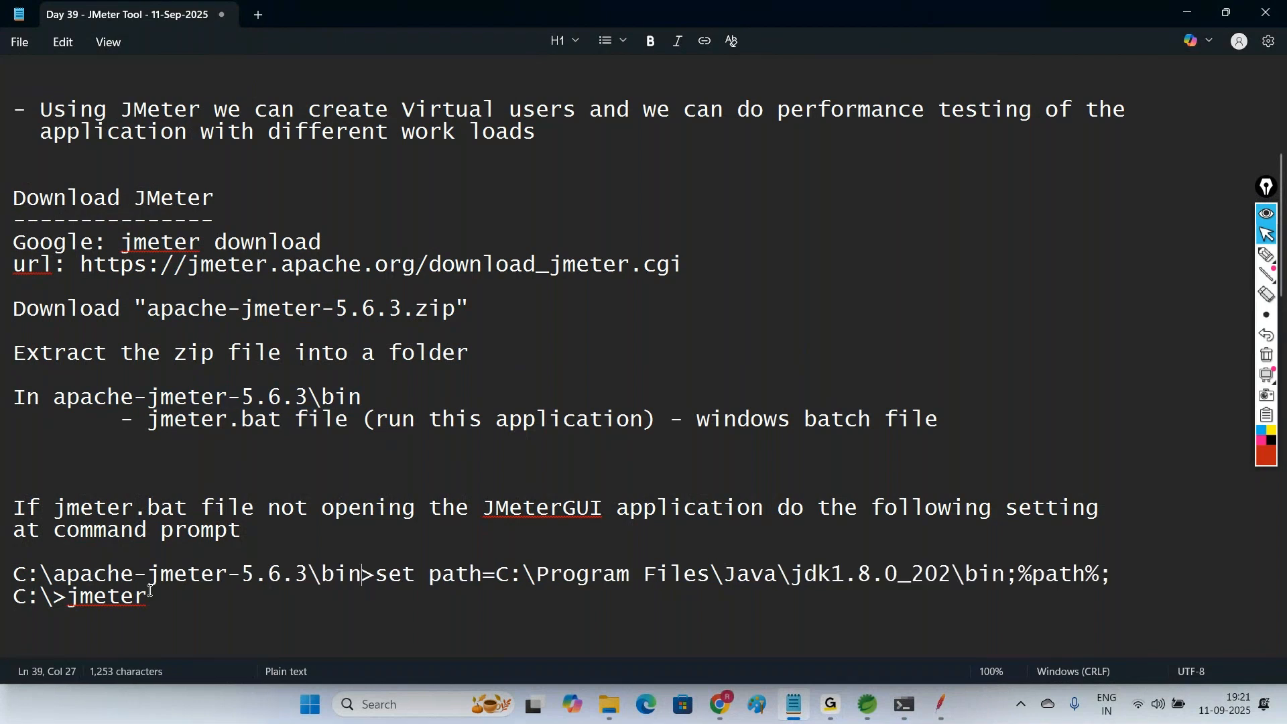
pyautogui.click(54, 599)
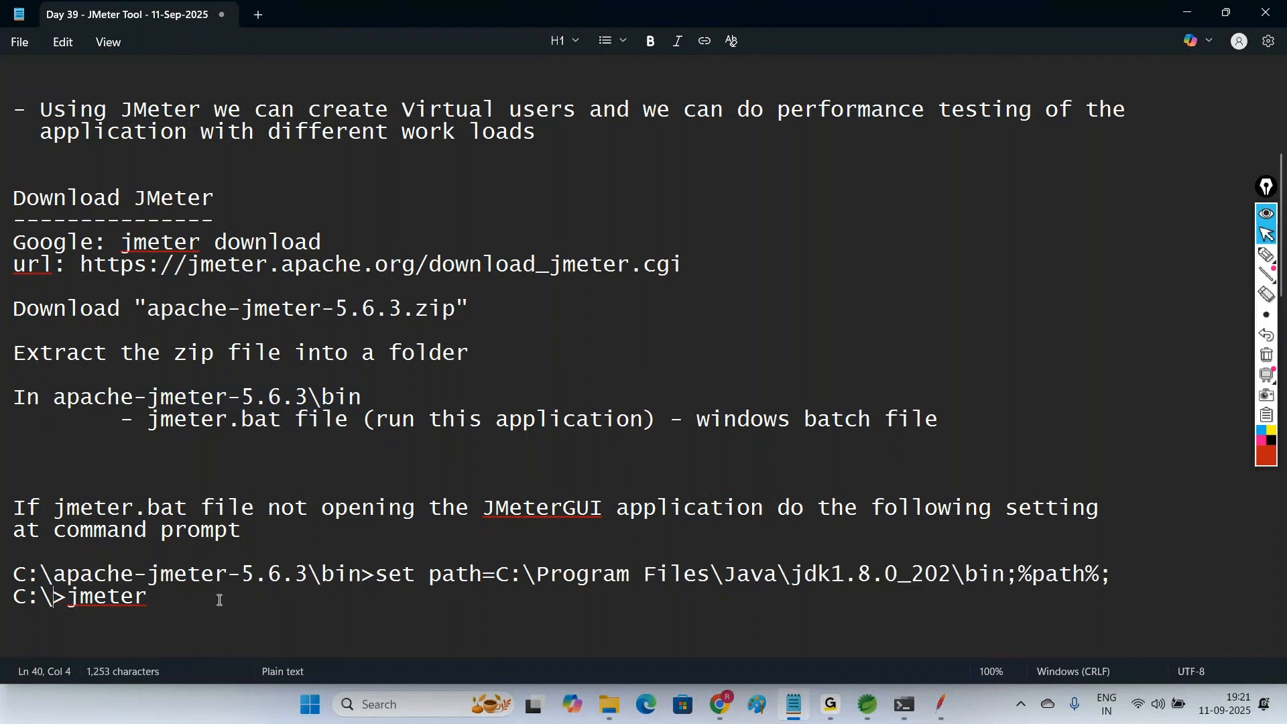
pyautogui.hotkey('ctrl', 'v')
# Step: Examine the folder path, set path command and jmeter command in the notes, and the Test Plan in Apache JMeter
pyautogui.doubleClick(326, 577)
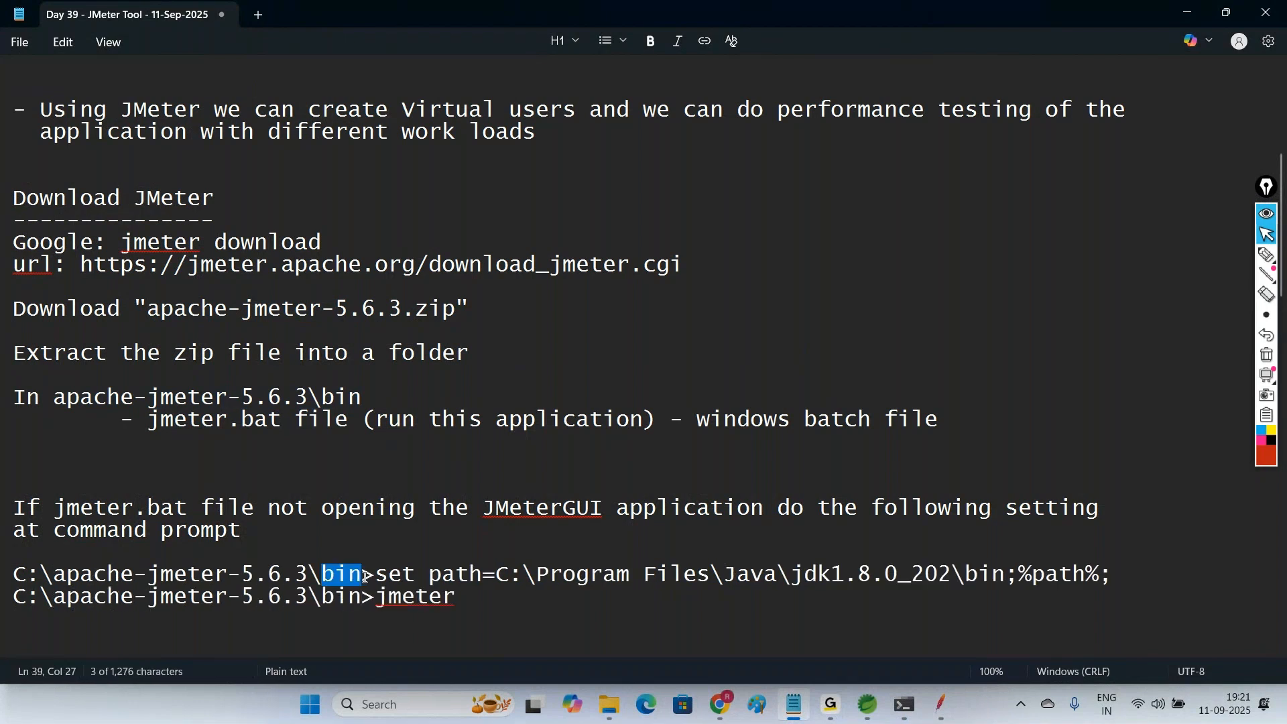
pyautogui.click(334, 622)
pyautogui.moveTo(180, 582); pyautogui.dragTo(260, 576)
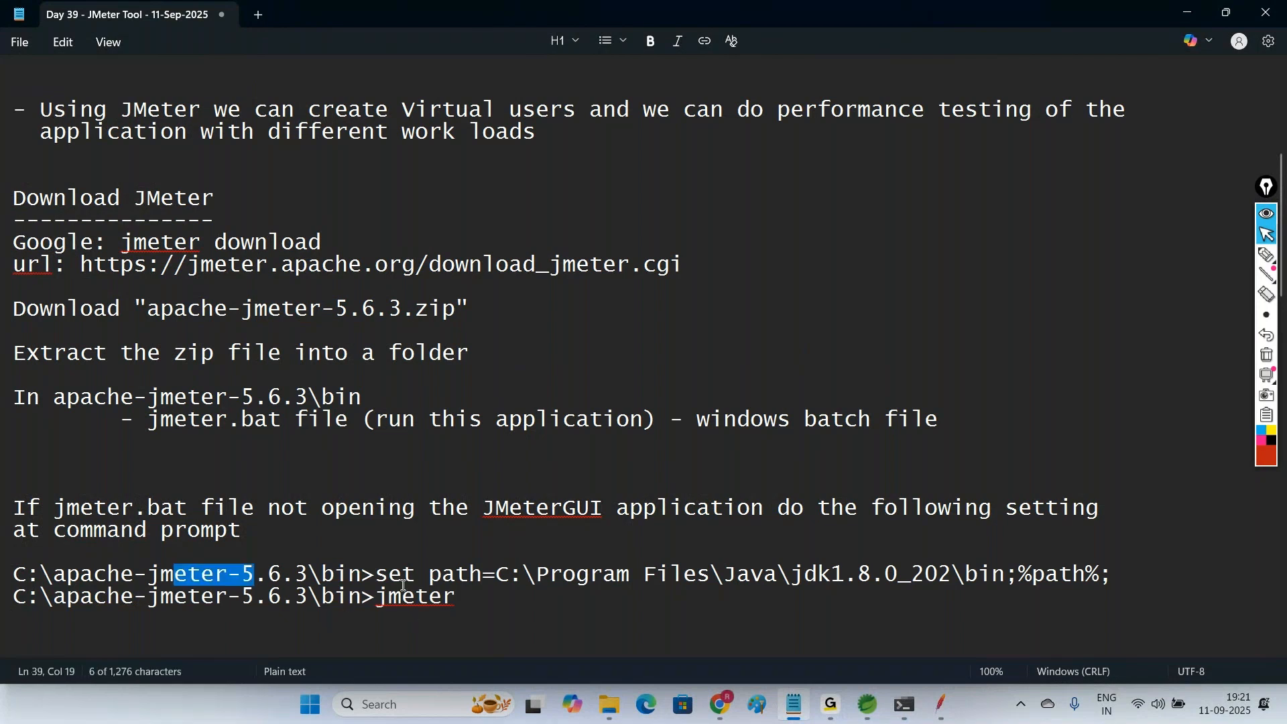
pyautogui.moveTo(404, 581); pyautogui.dragTo(806, 577)
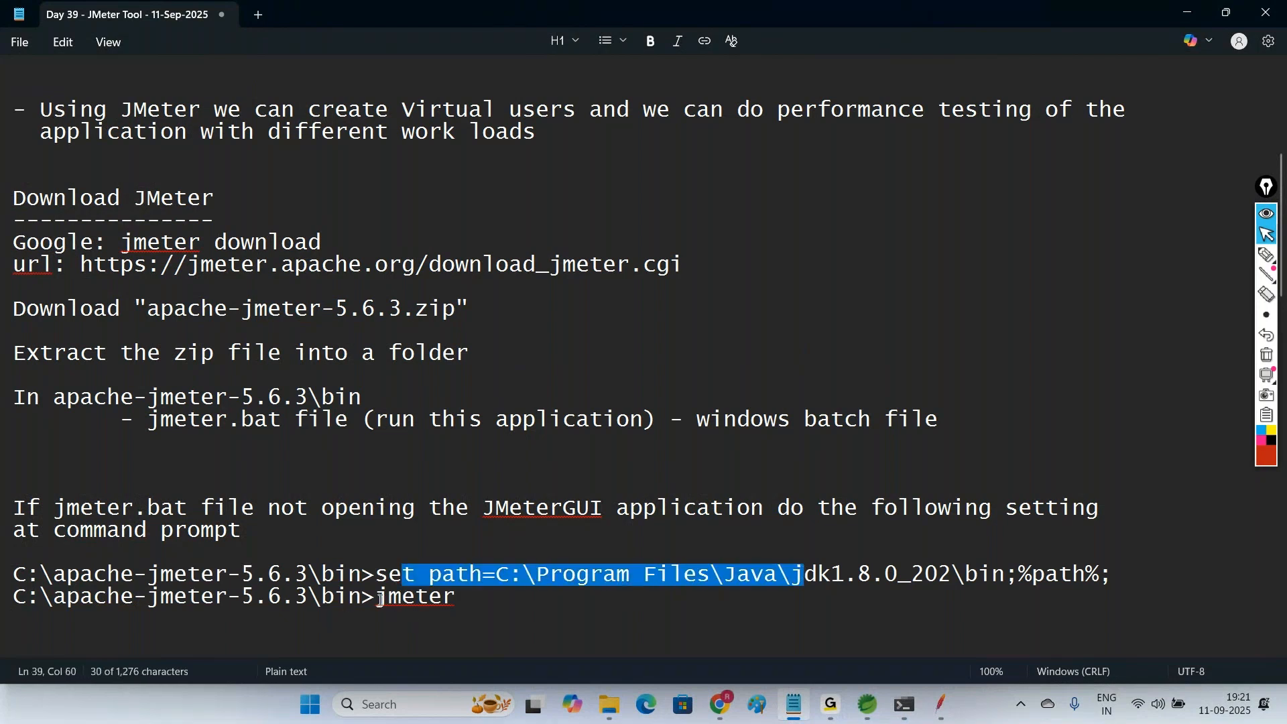
pyautogui.moveTo(376, 598); pyautogui.dragTo(468, 599)
pyautogui.click(593, 624)
pyautogui.click(941, 705)
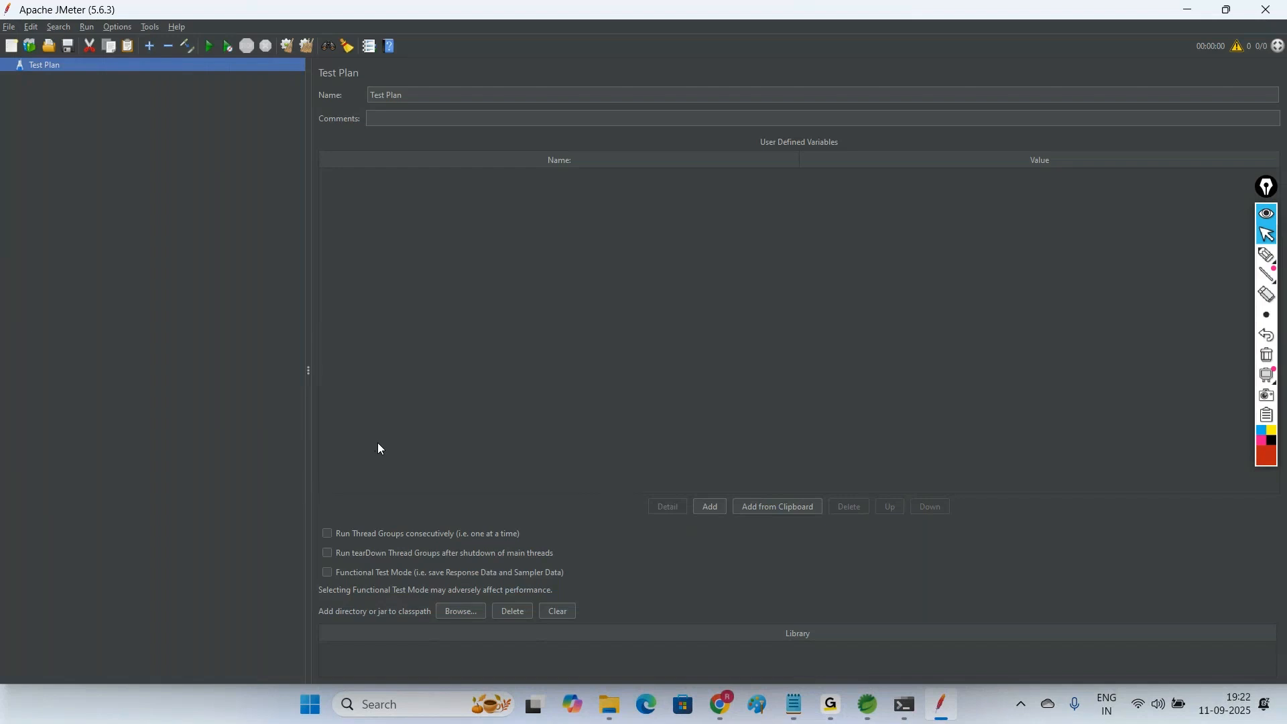
pyautogui.click(455, 263)
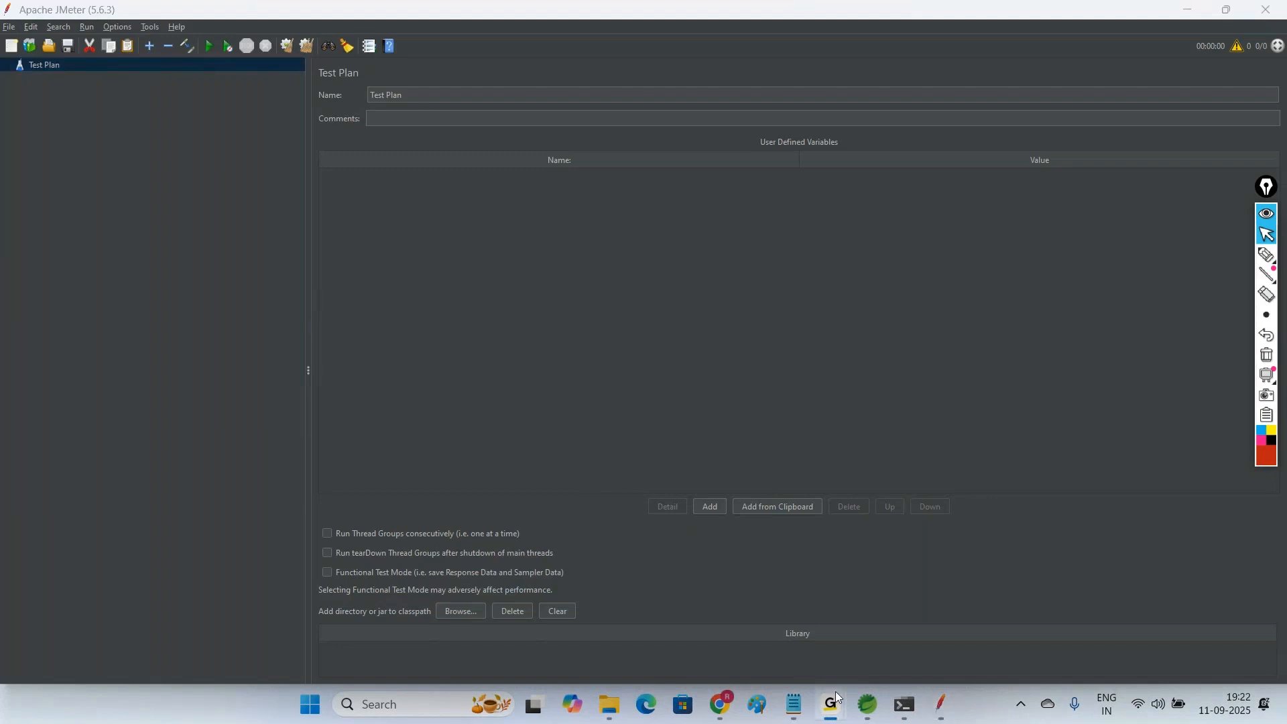
# Step: Switch to Spring Tools for Eclipse and start a new Spring Starter Project
pyautogui.click(868, 703)
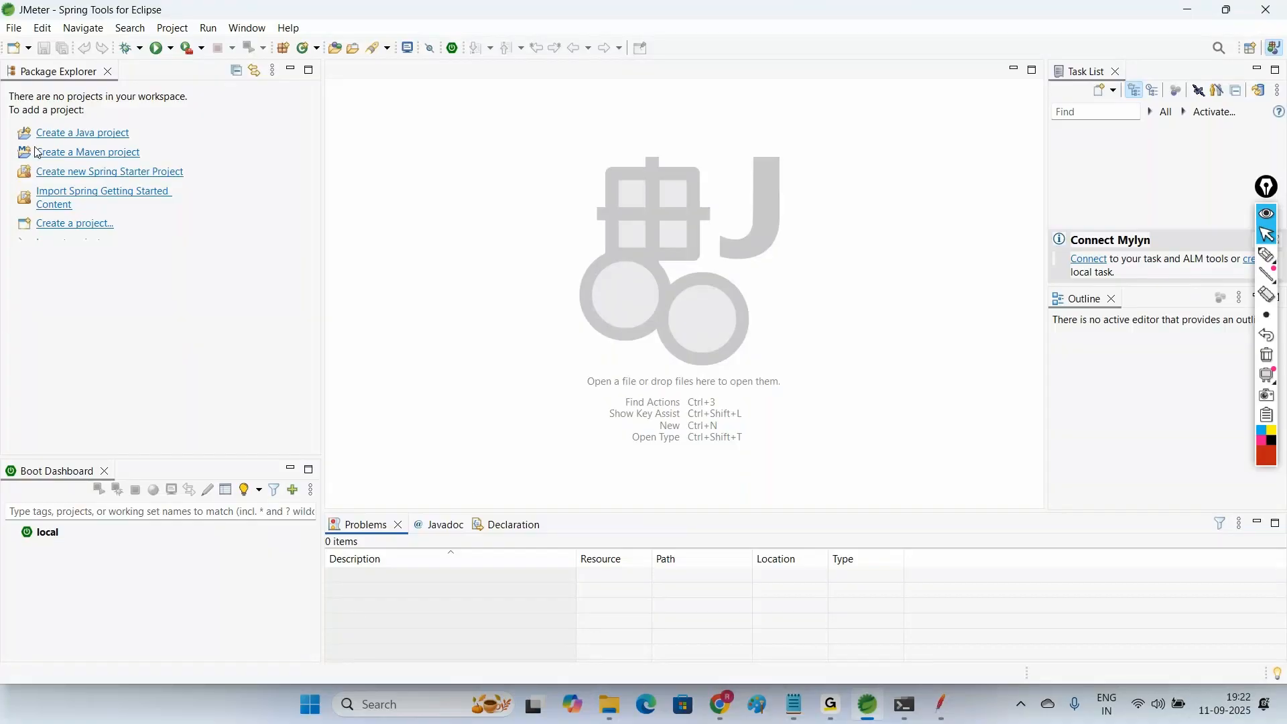
pyautogui.click(14, 29)
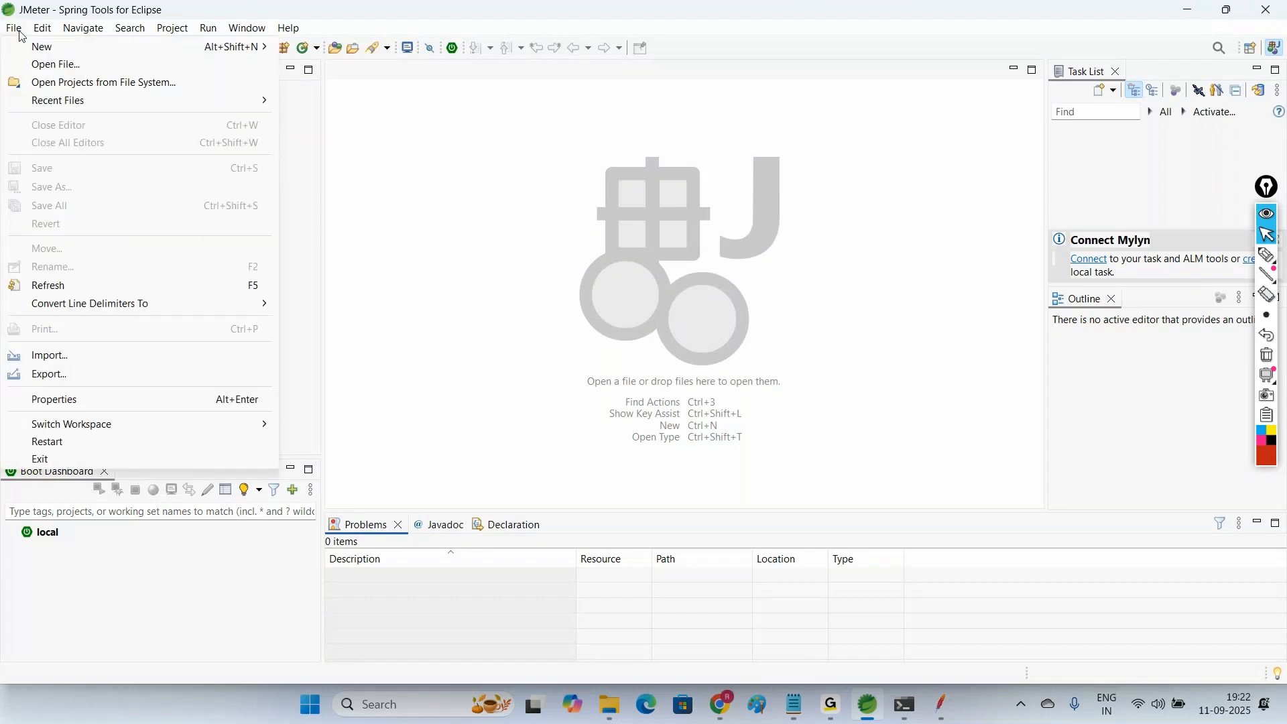
pyautogui.moveTo(54, 47)
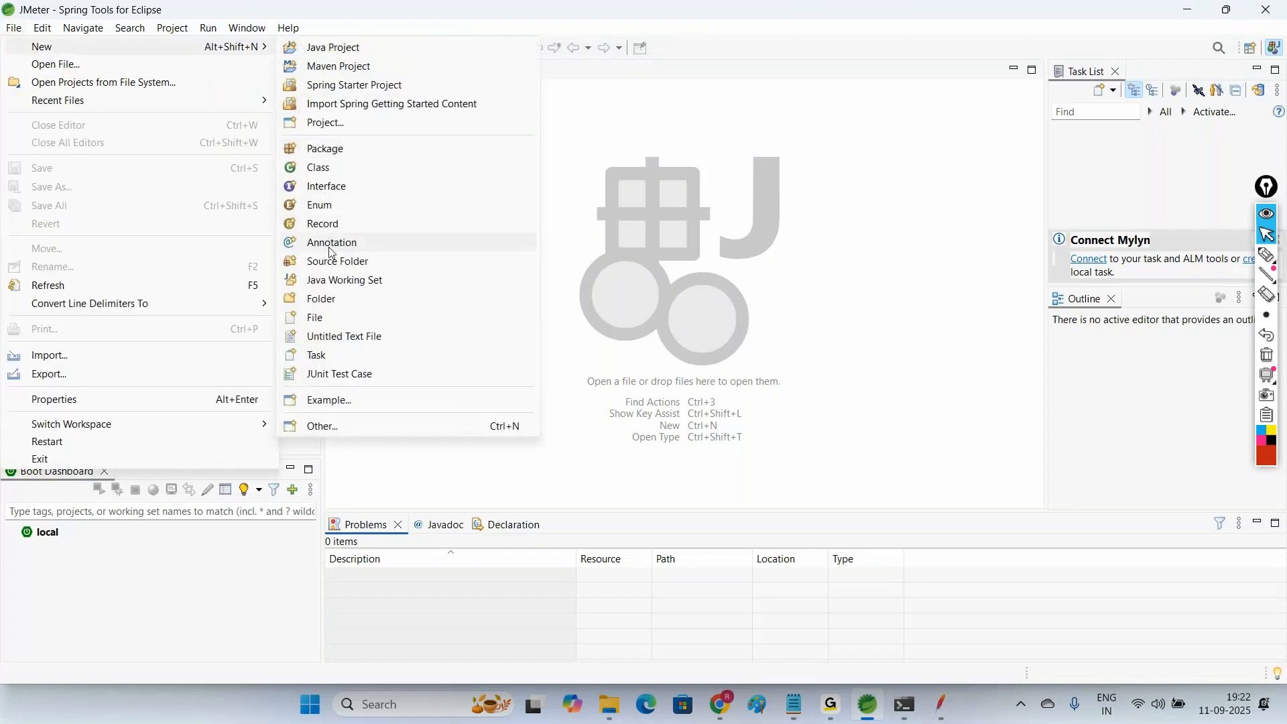
pyautogui.click(354, 85)
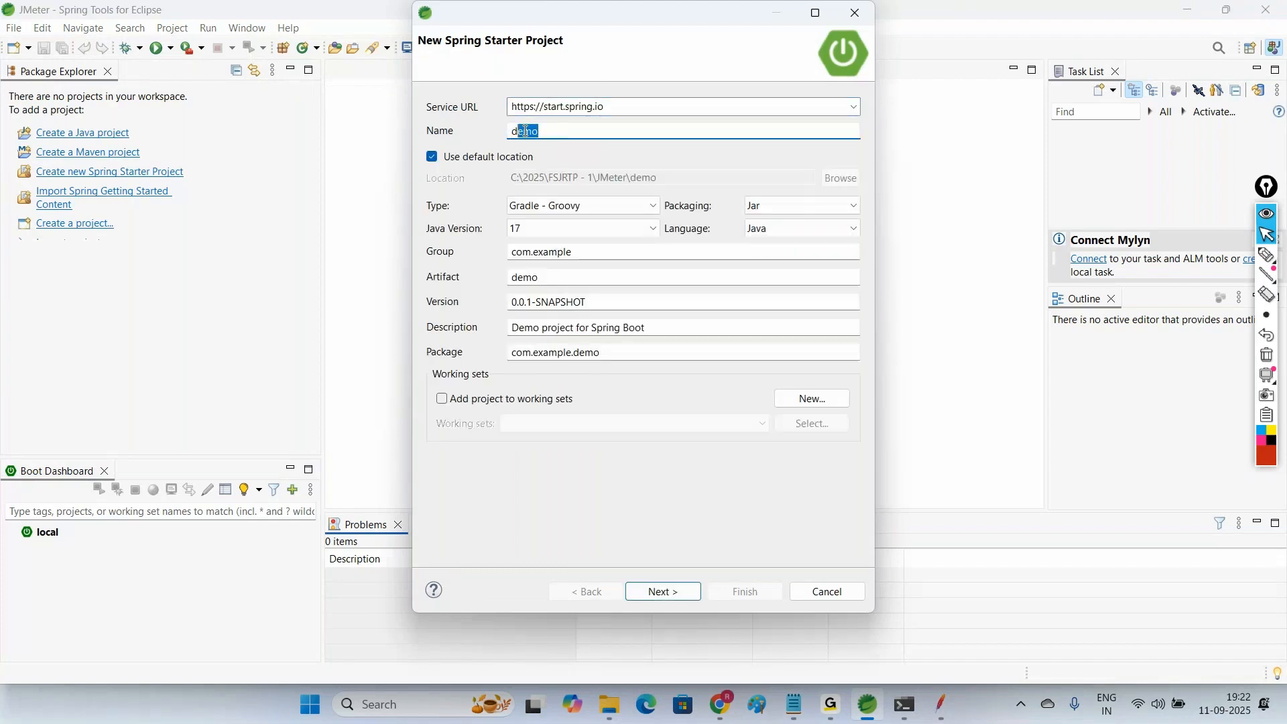
# Step: Name the project SpringRESTProj, set its type to Maven, and use com.rajtech for both group and package
pyautogui.write('SpringRESTProj')
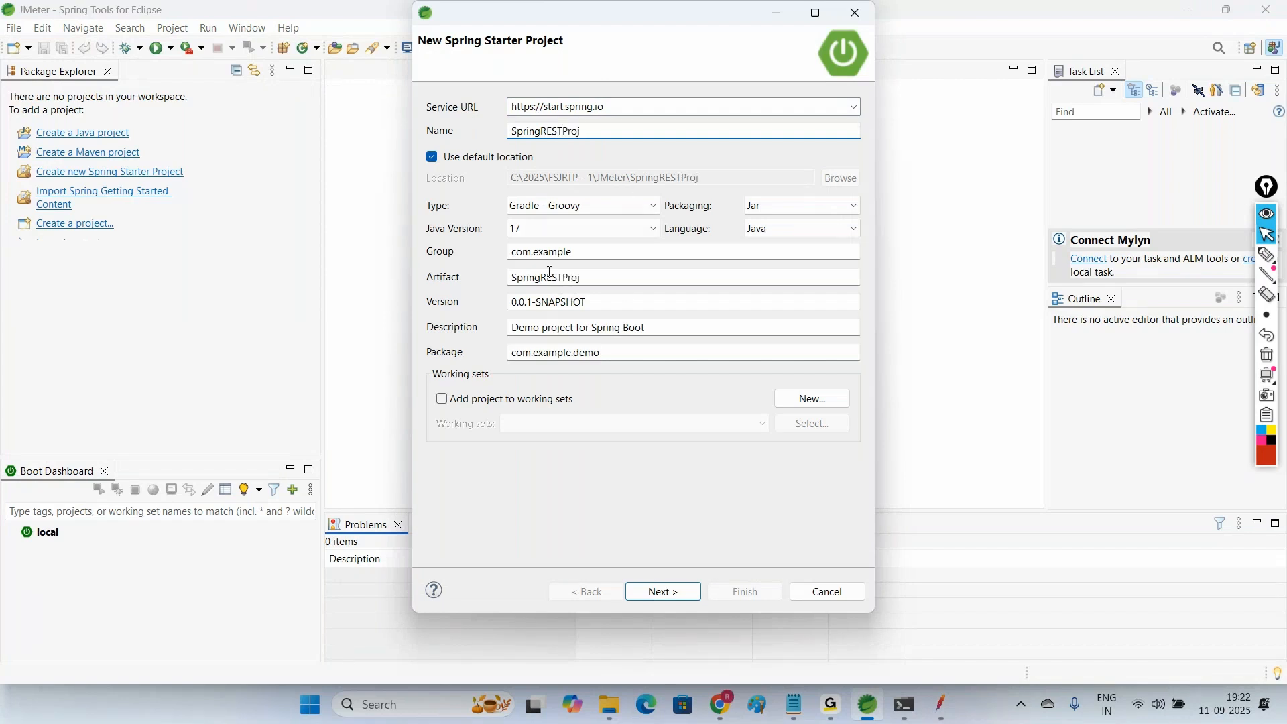
pyautogui.click(589, 207)
pyautogui.click(560, 250)
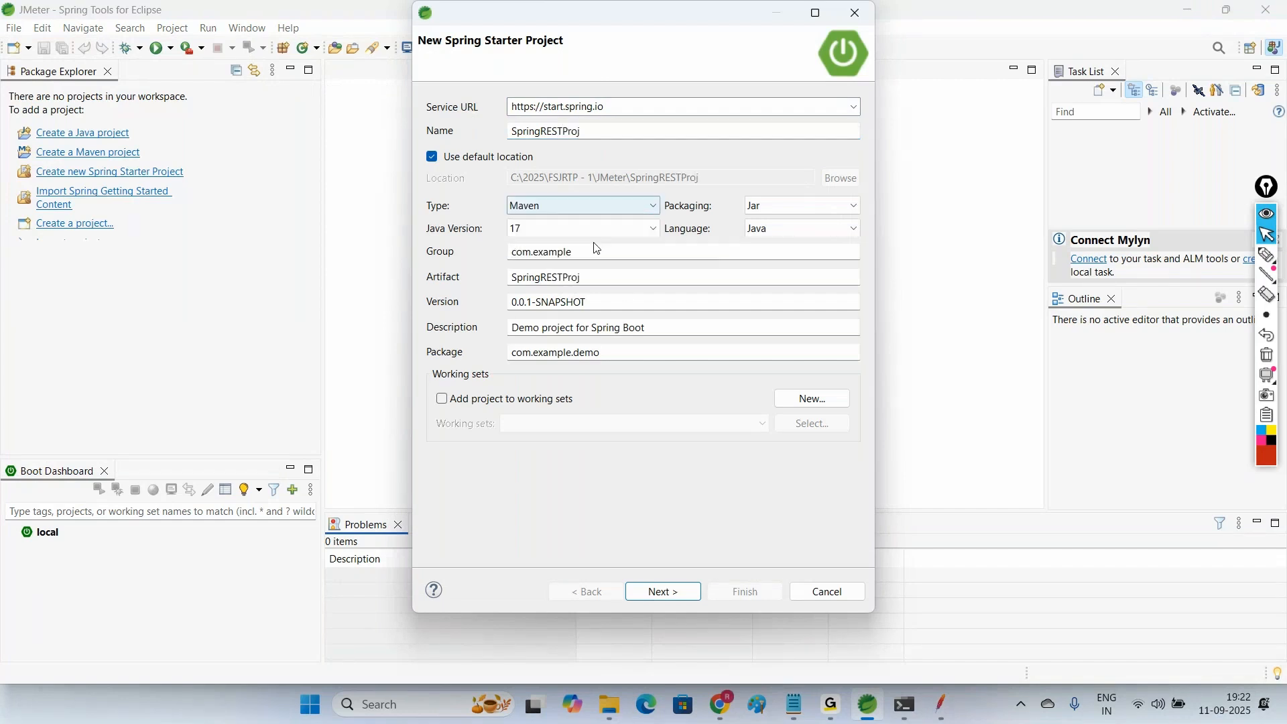
pyautogui.tripleClick(588, 255)
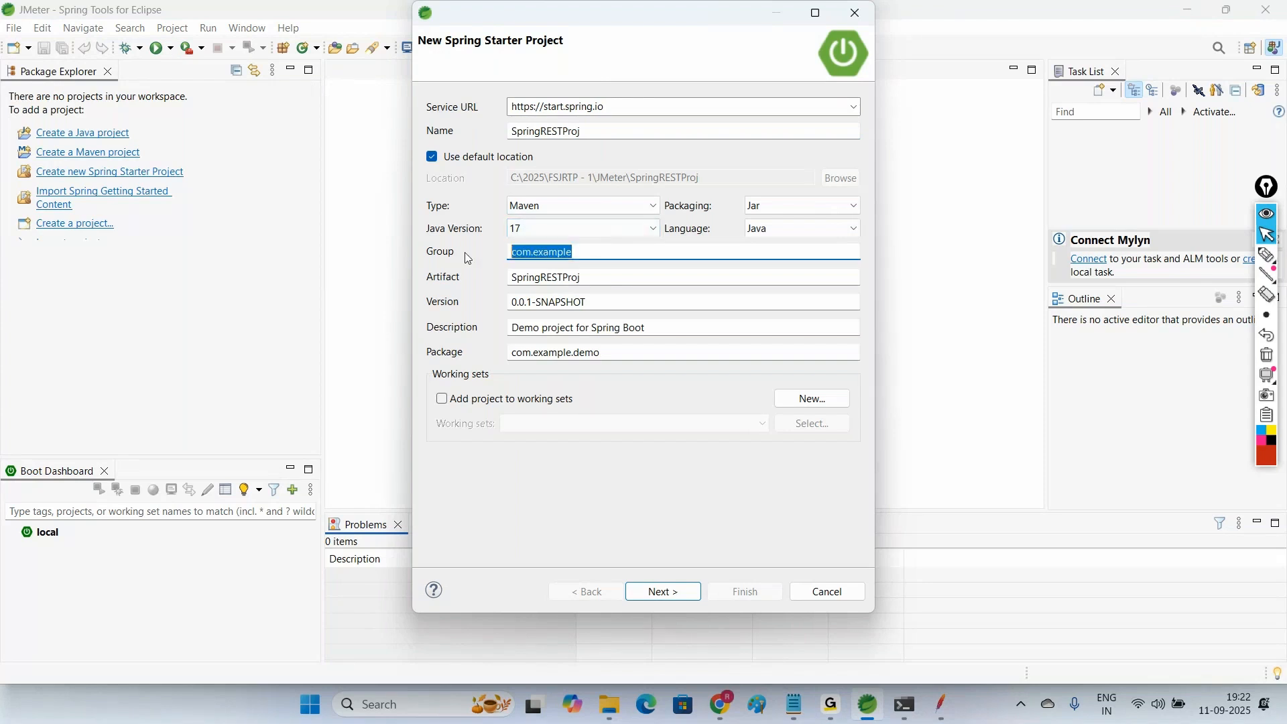
pyautogui.write('com.rajtech')
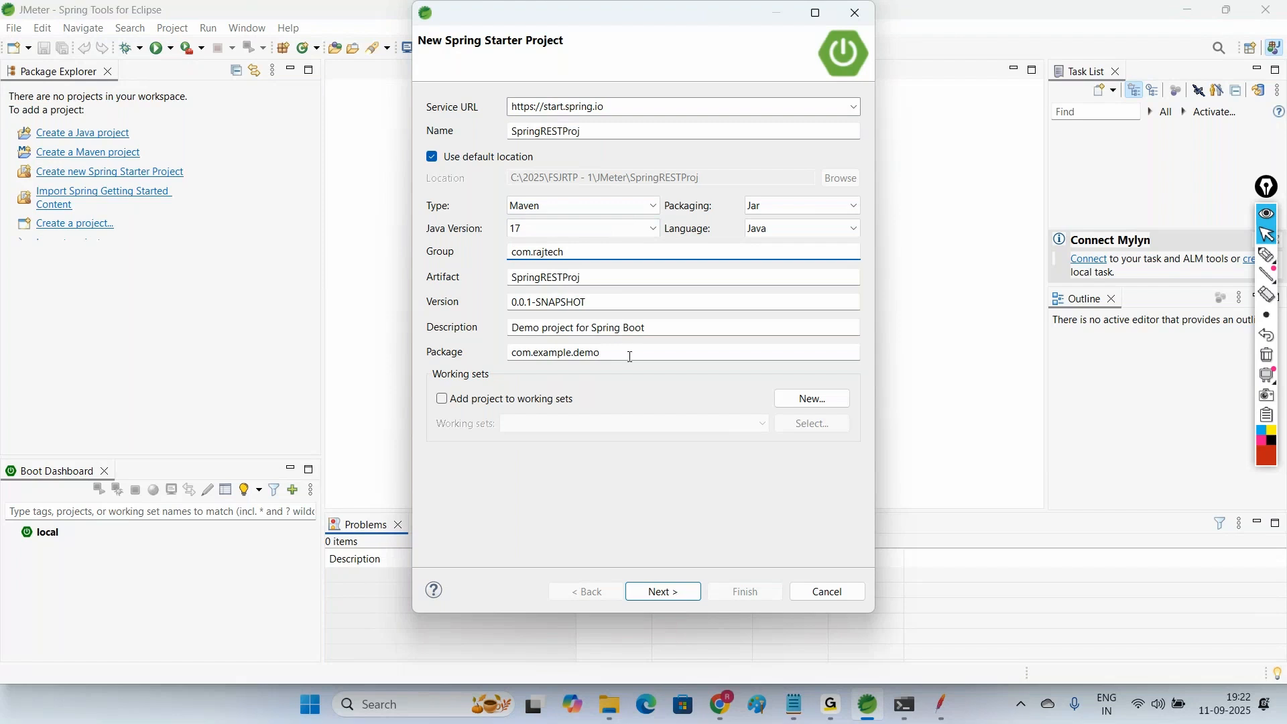
pyautogui.tripleClick(630, 357)
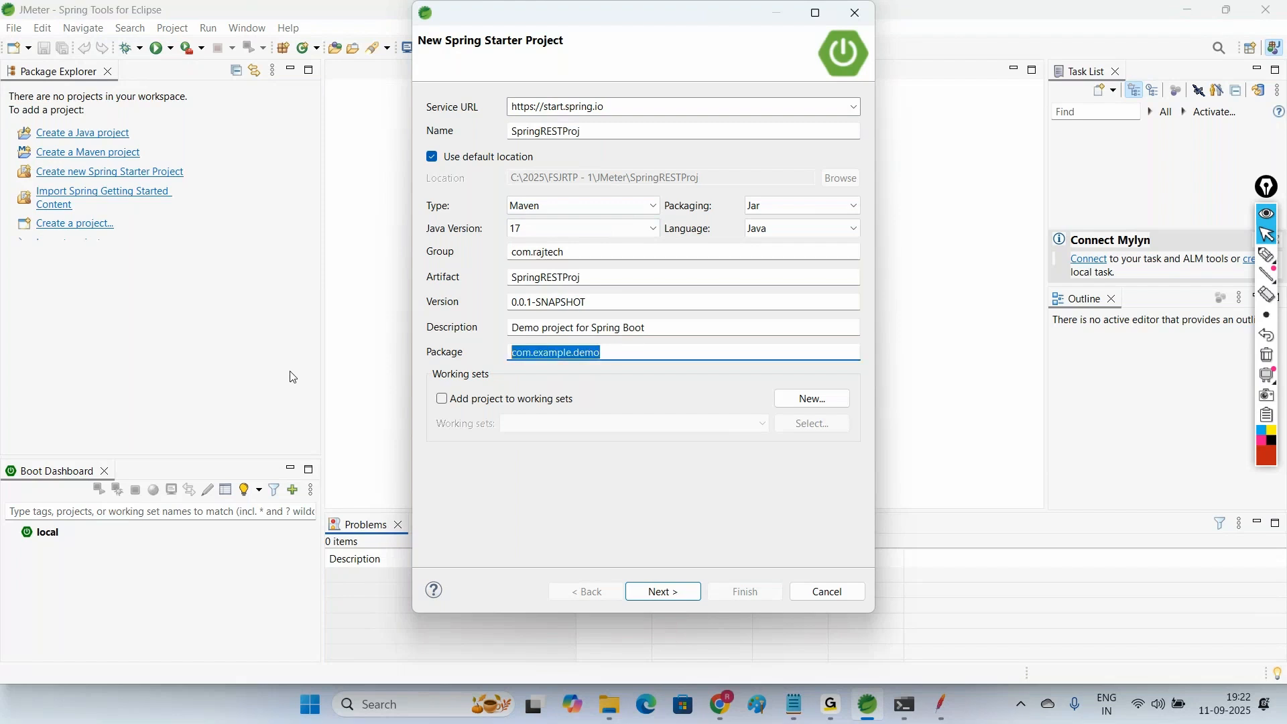
pyautogui.write('com.rajtech')
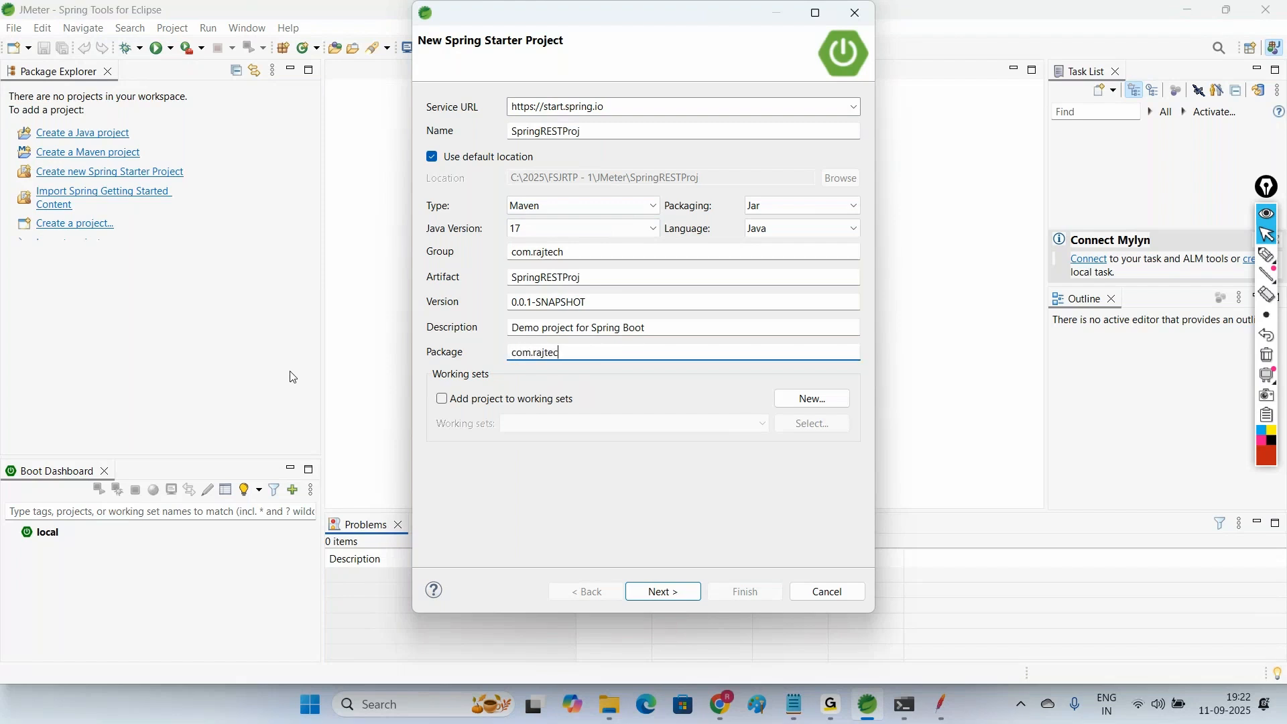
pyautogui.click(653, 592)
# Step: Add the Spring Web and Lombok dependencies and finish creating the project
pyautogui.write('s')
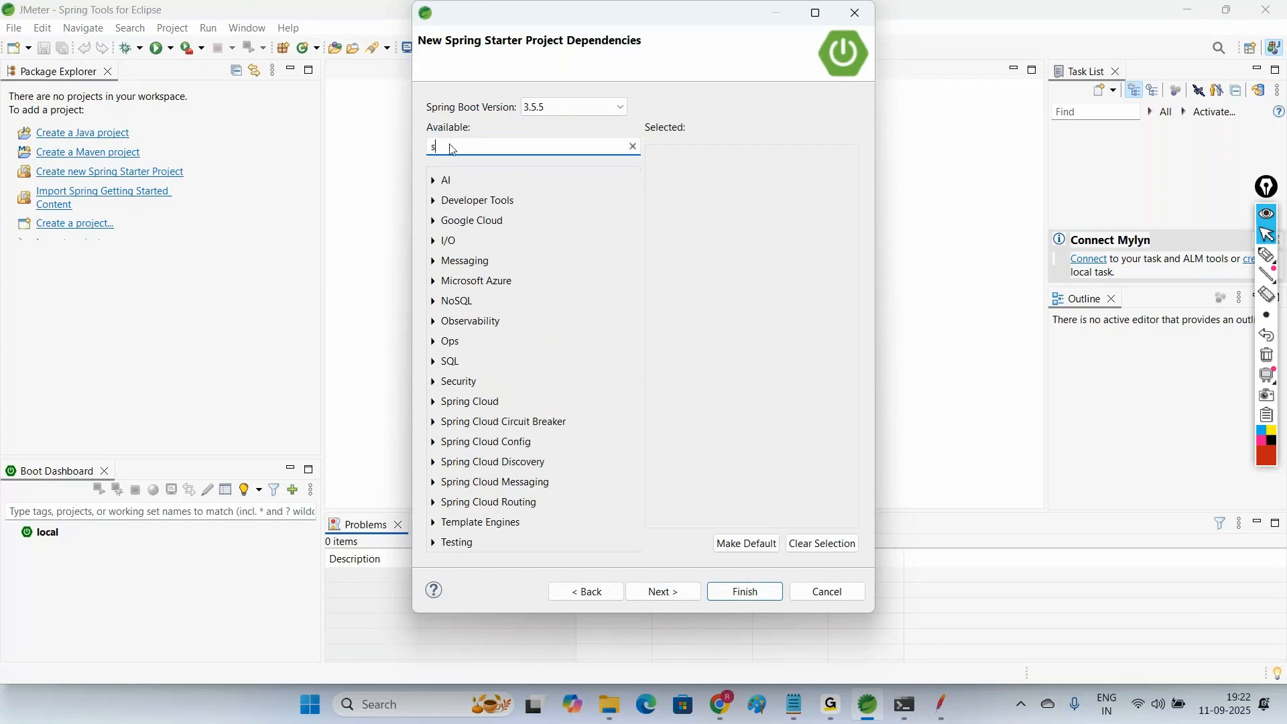
pyautogui.write('pring web')
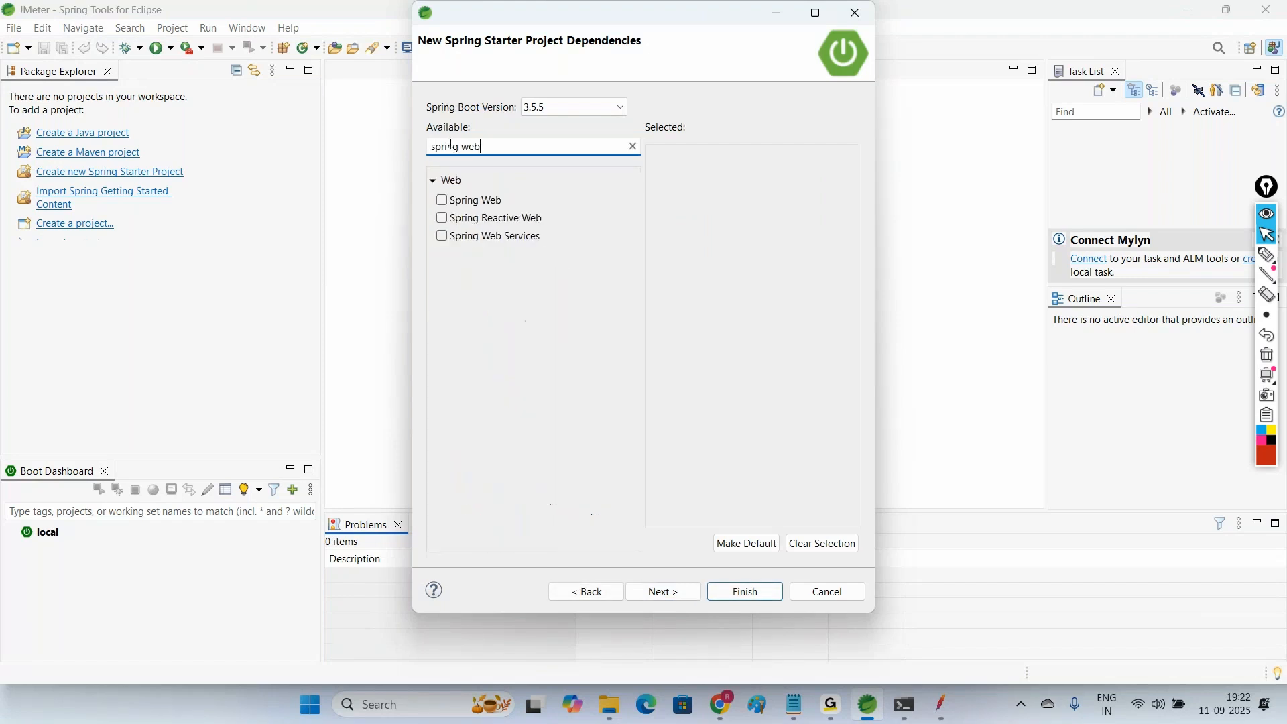
pyautogui.click(453, 204)
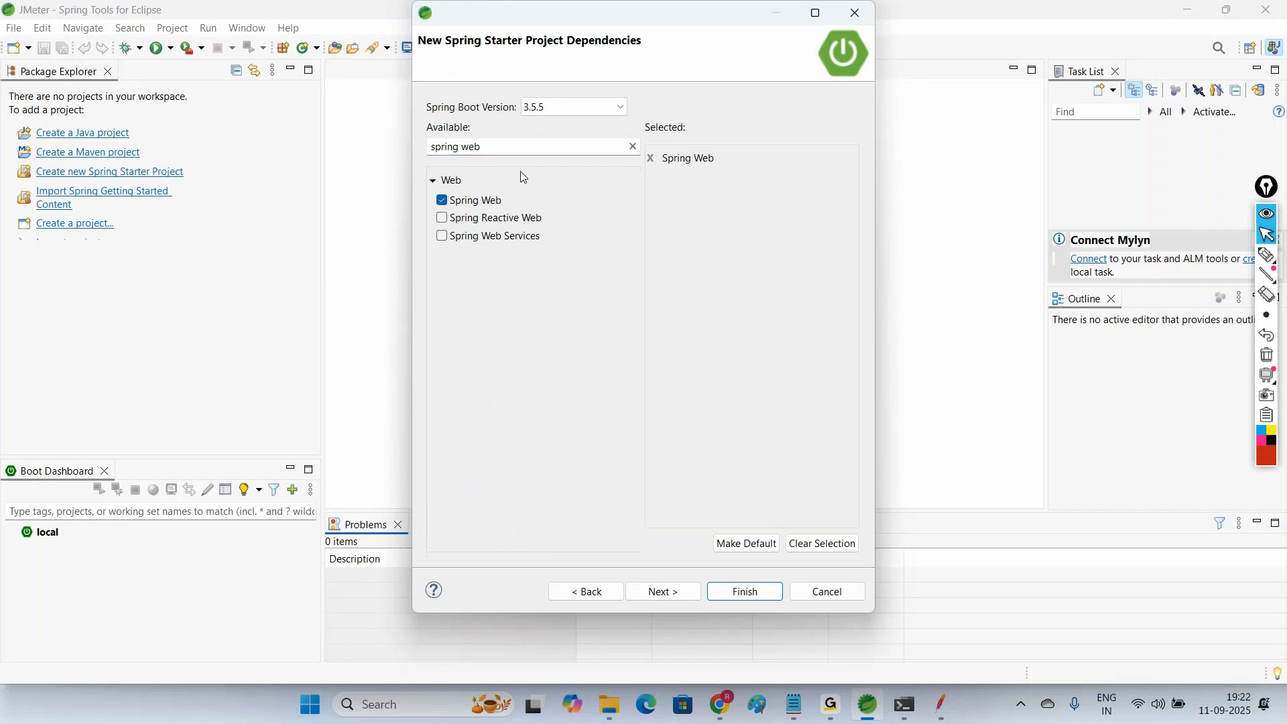
pyautogui.moveTo(512, 147); pyautogui.dragTo(326, 155)
pyautogui.press('BackSpace')
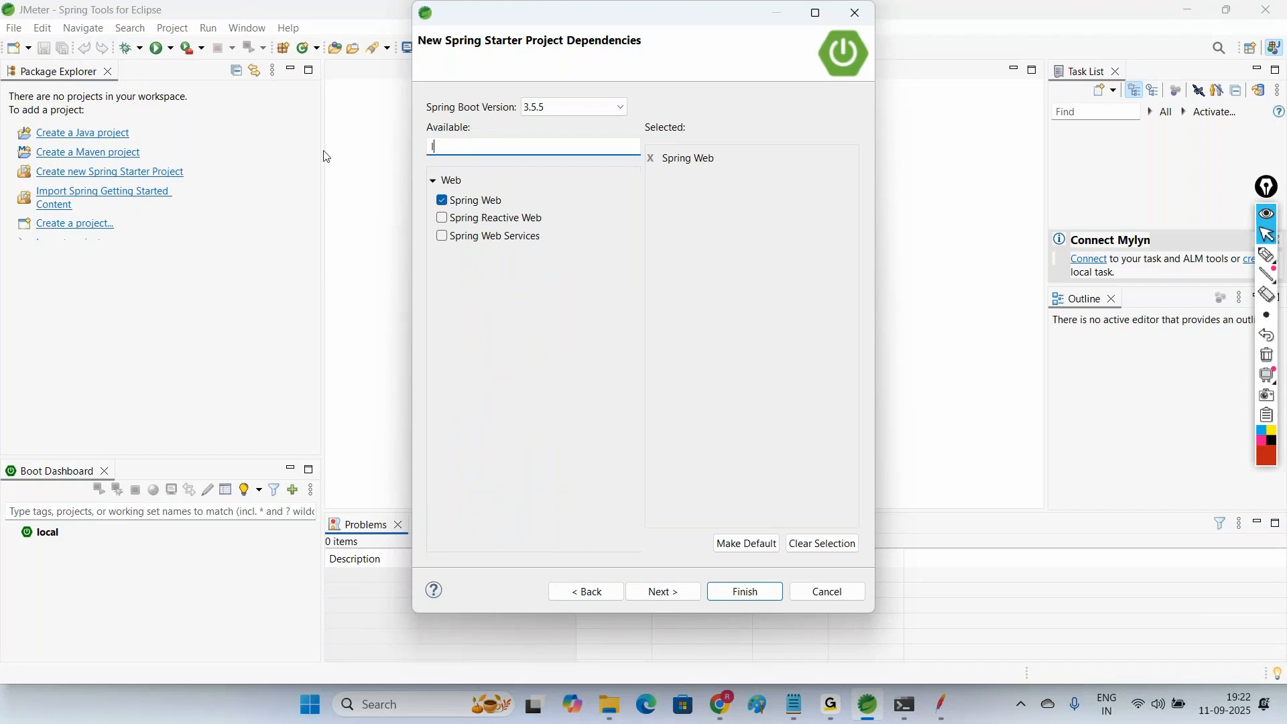
pyautogui.write('lom')
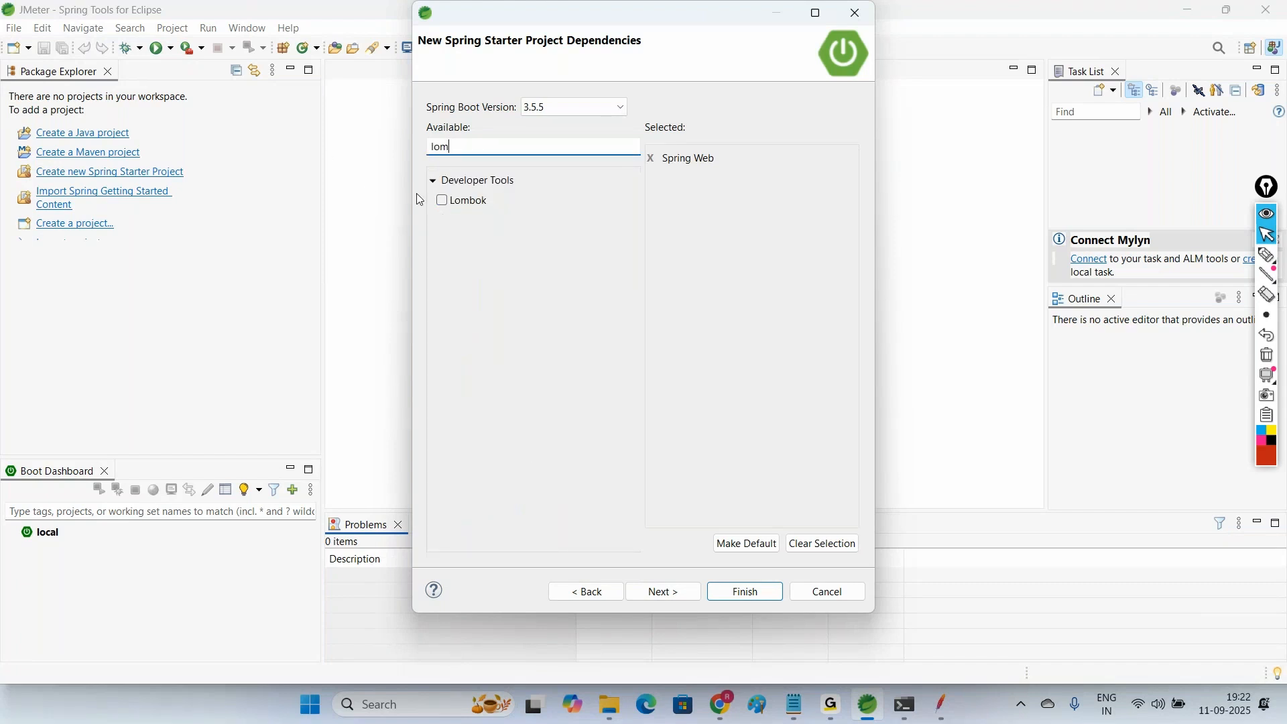
pyautogui.click(442, 201)
pyautogui.click(715, 589)
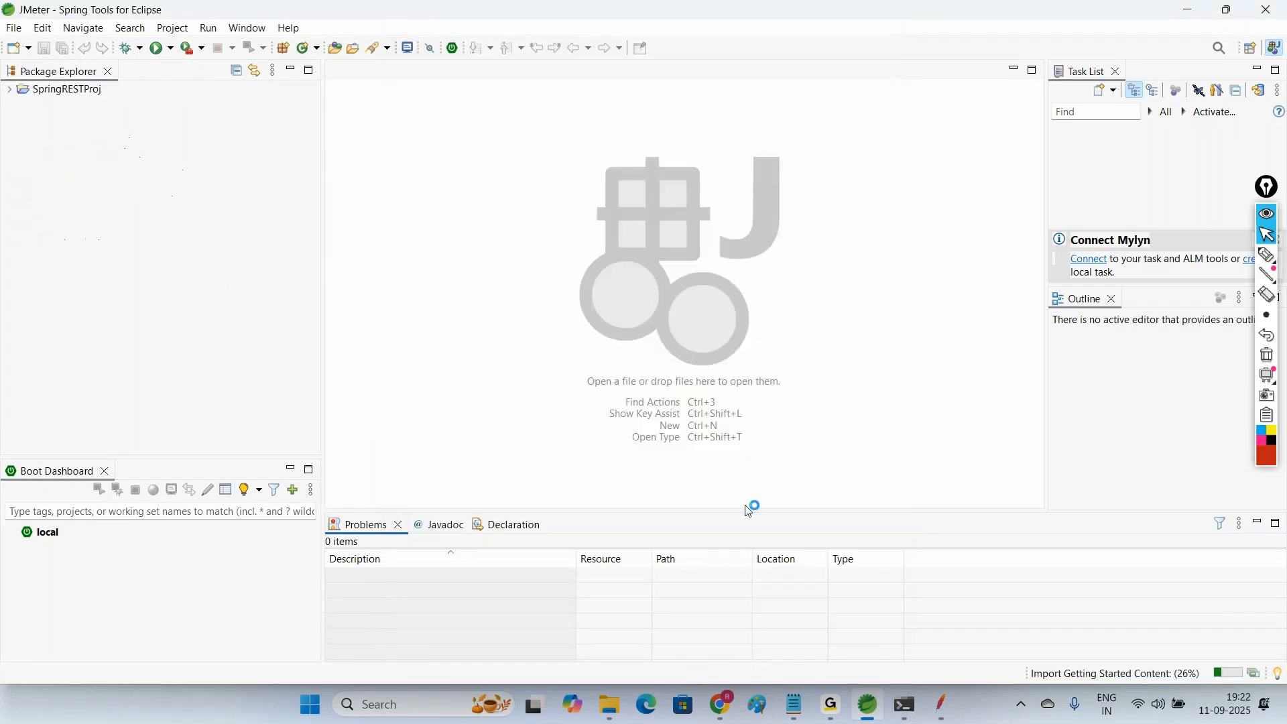
# Step: Switch to the Notepad notes and add the line "Create a Spring Starter Project" below the jmeter command
pyautogui.click(795, 705)
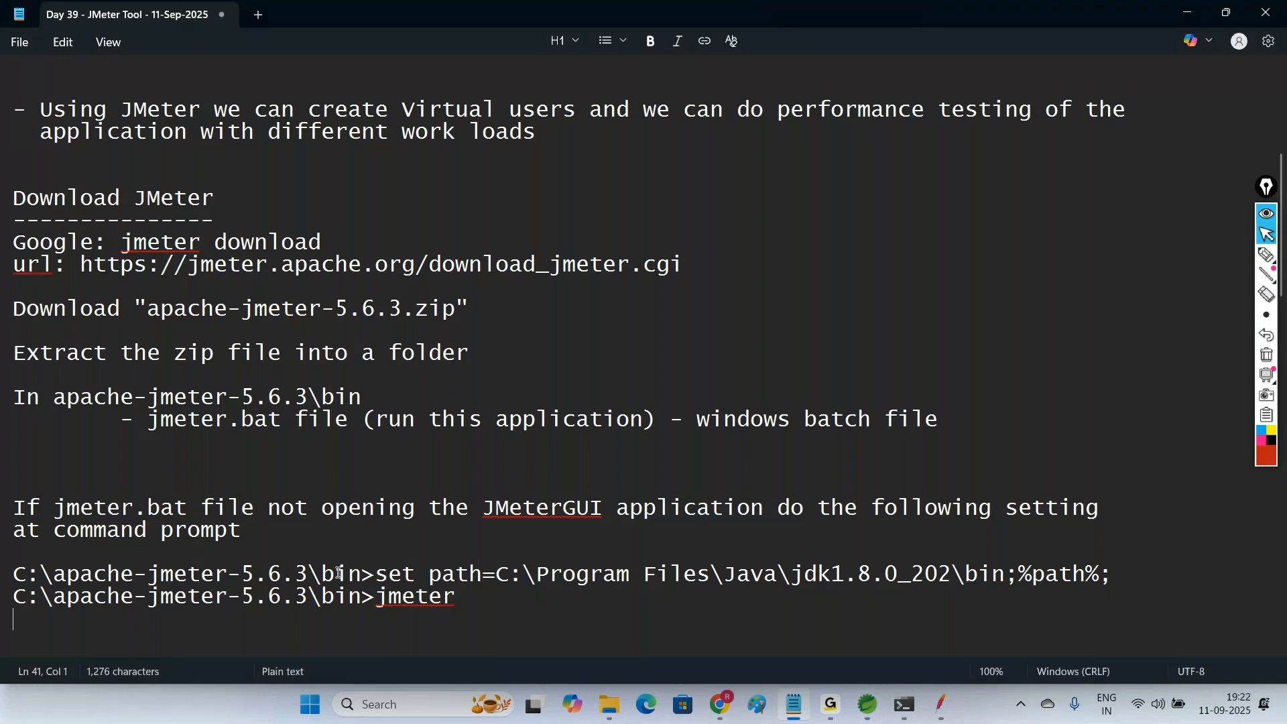
pyautogui.scroll(-5, 234, 518)
pyautogui.scroll(-1, 235, 518)
pyautogui.click(55, 350)
pyautogui.write('Create')
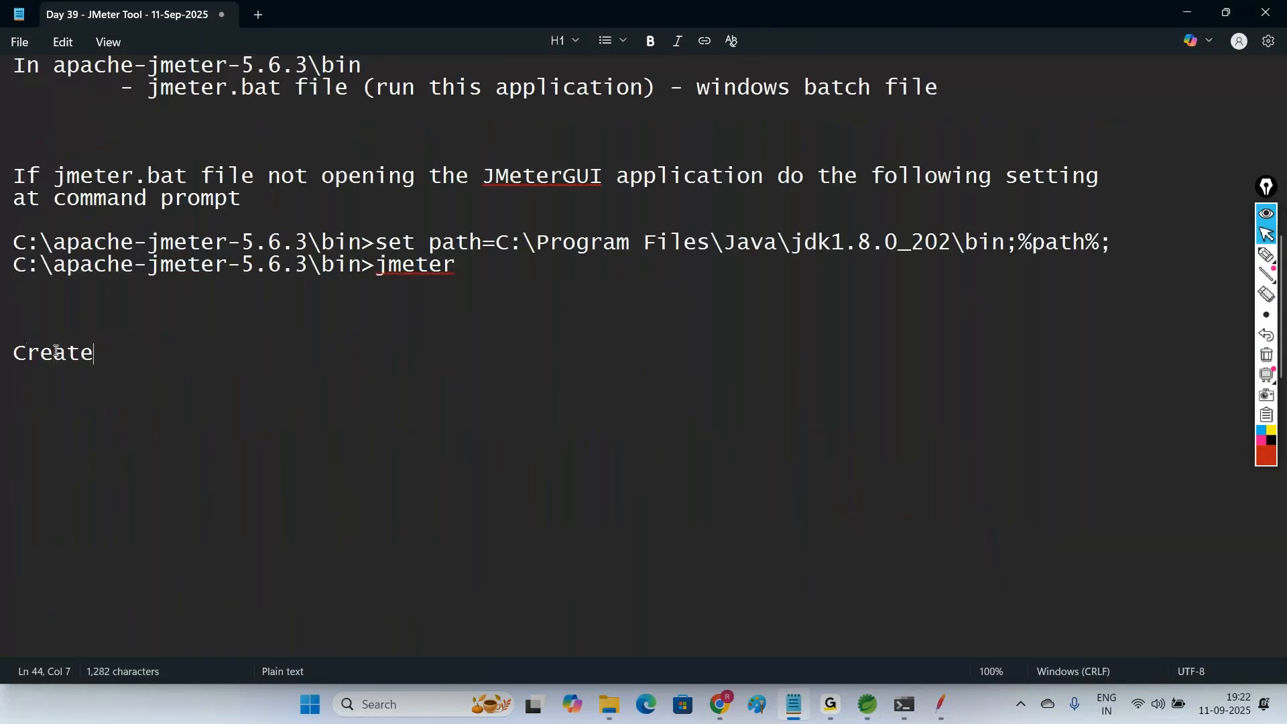
pyautogui.write(' a Spring Sta')
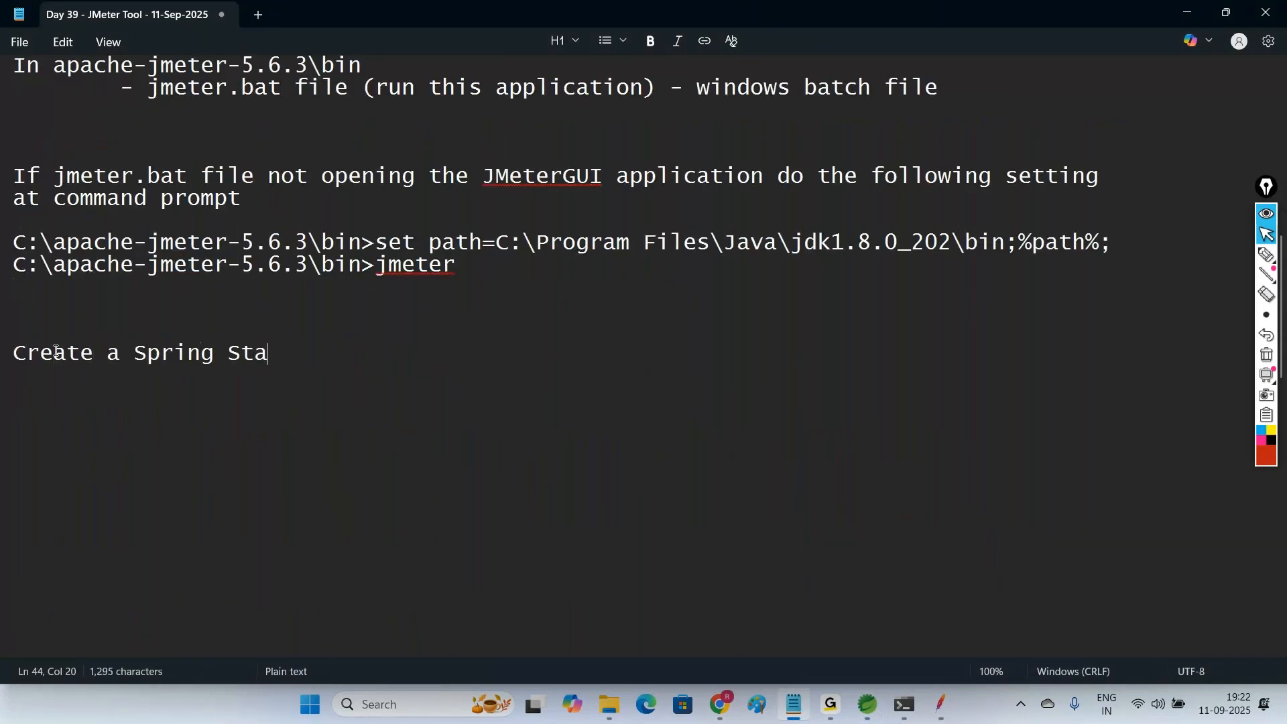
pyautogui.write('rter Project')
pyautogui.press('Return')
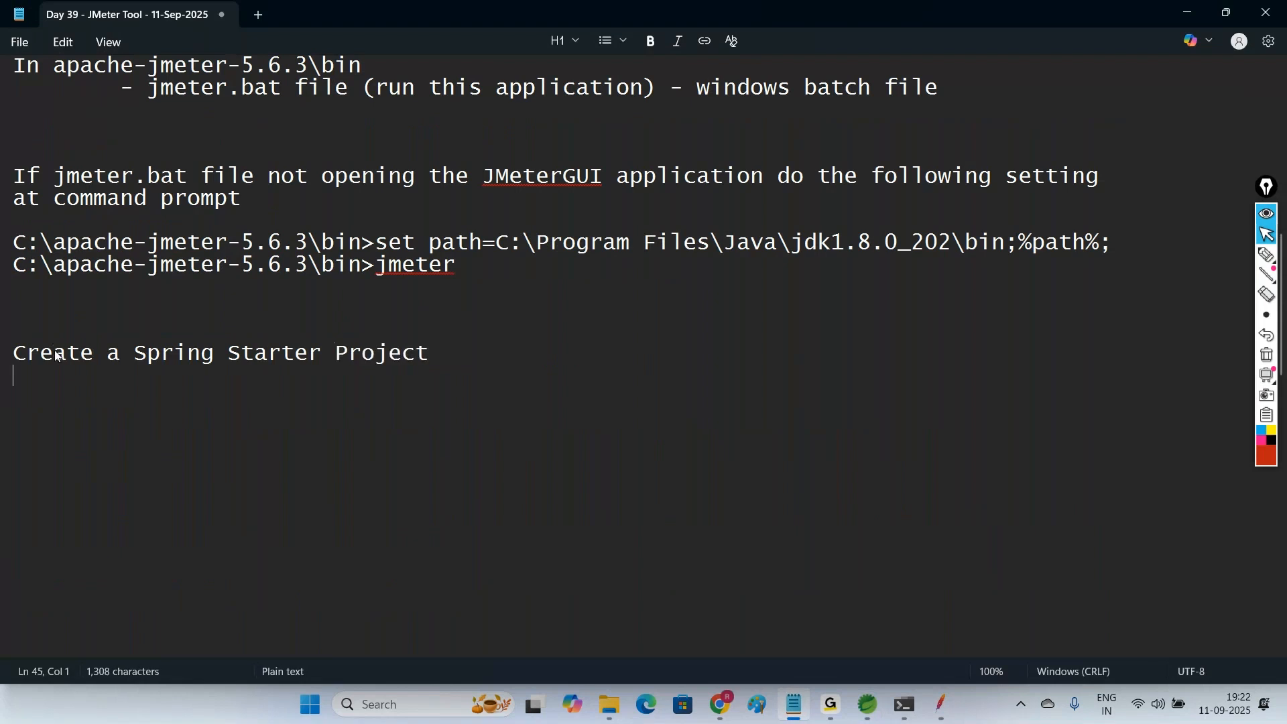
# Step: Add the line "Create a Rest Controller class" to the notes, leaving a blank line above it
pyautogui.press('Return')
pyautogui.write('Creart')
pyautogui.press('BackSpace')
pyautogui.press('BackSpace')
pyautogui.press('BackSpace')
pyautogui.write('t')
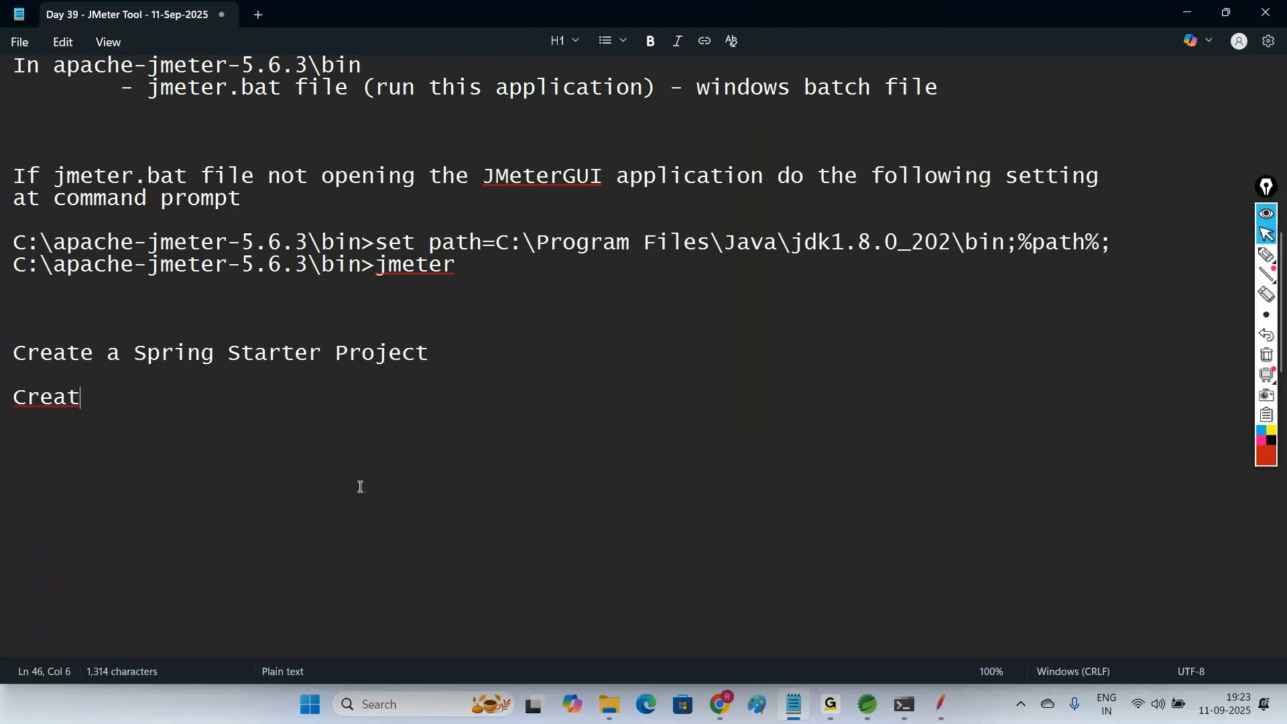
pyautogui.write('e a Rest Co')
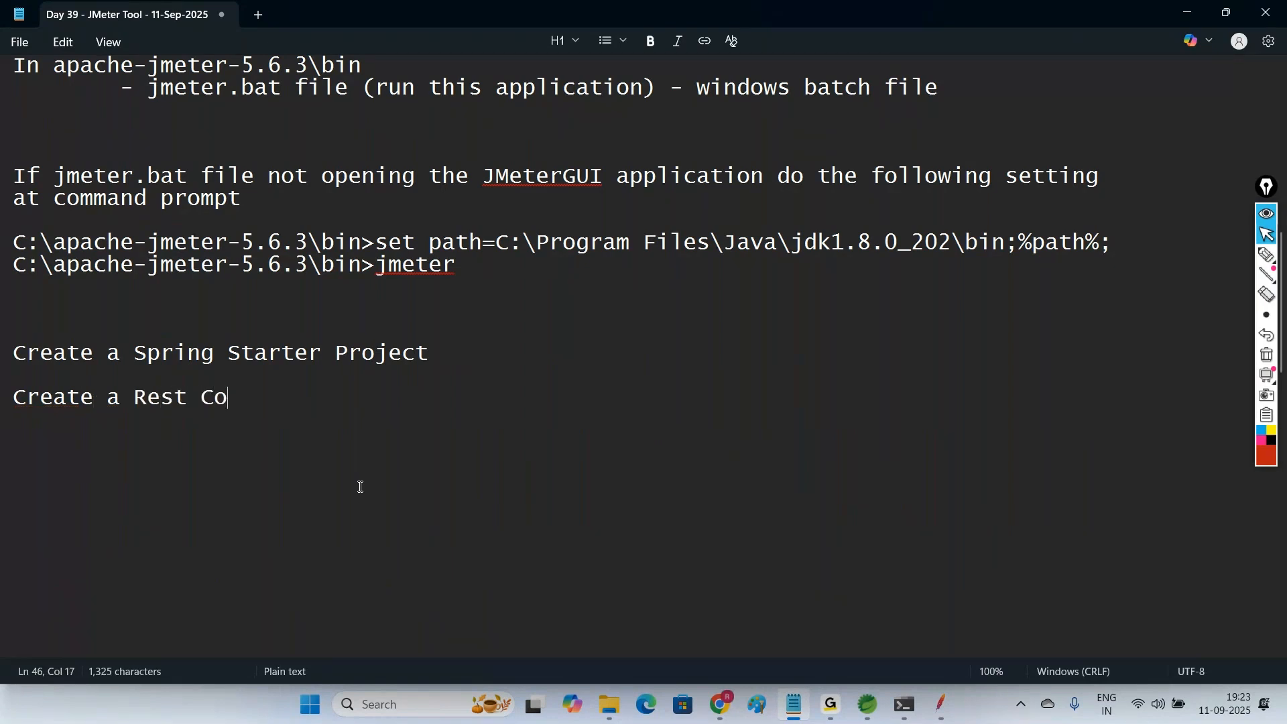
pyautogui.write('ntroller cl')
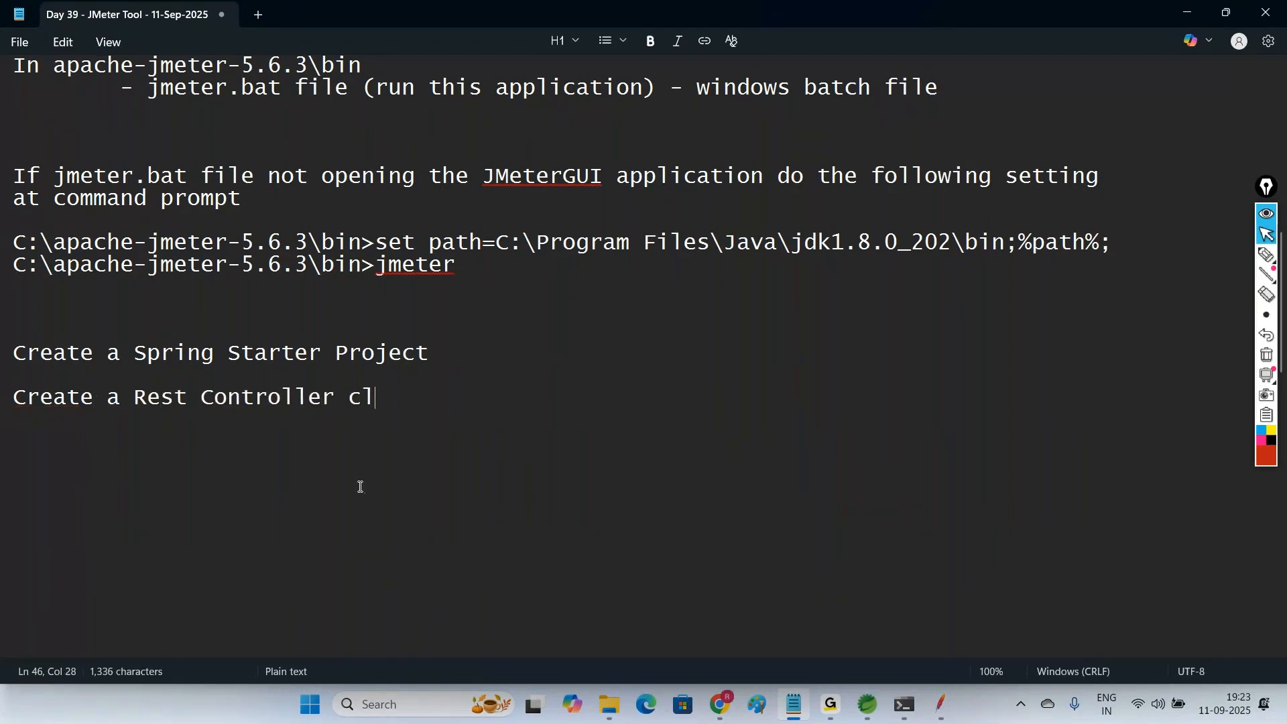
pyautogui.write('ass')
pyautogui.press('Return')
pyautogui.press('Return')
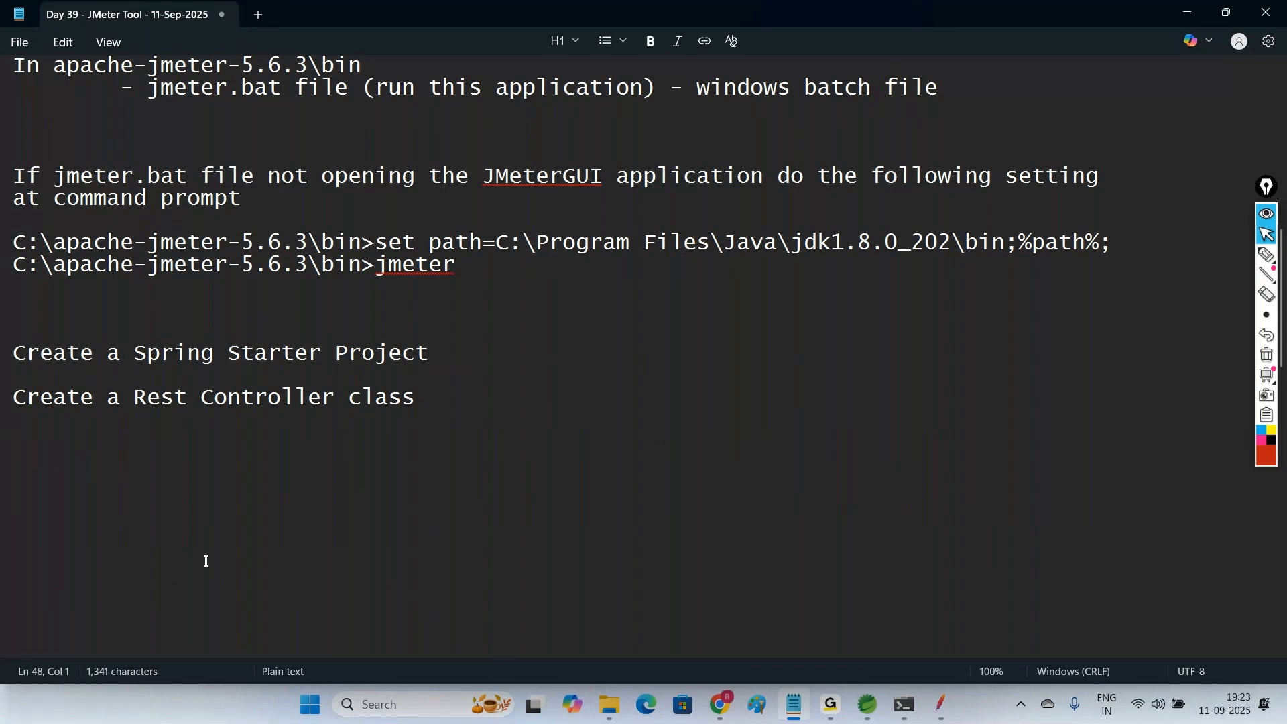
# Step: Switch to Spring Tools for Eclipse and create a GreetController class in the com.rajtech package of src/main/java
pyautogui.click(882, 712)
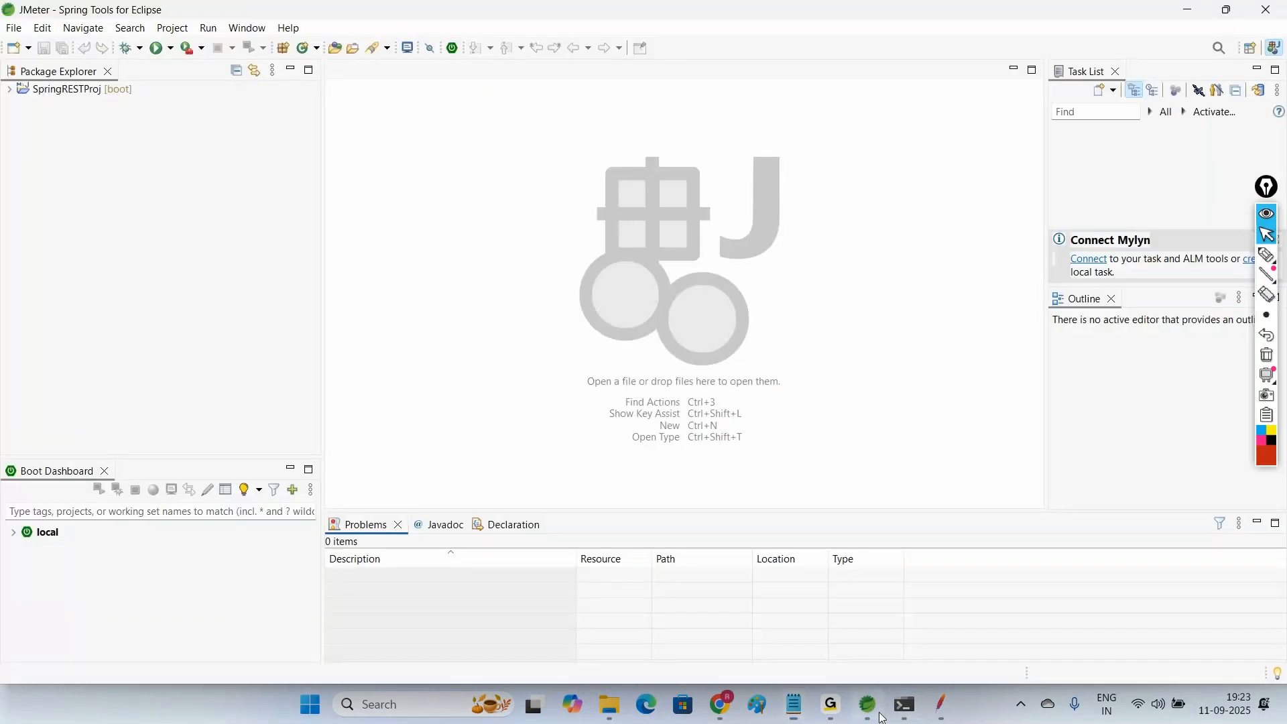
pyautogui.click(9, 90)
pyautogui.click(23, 107)
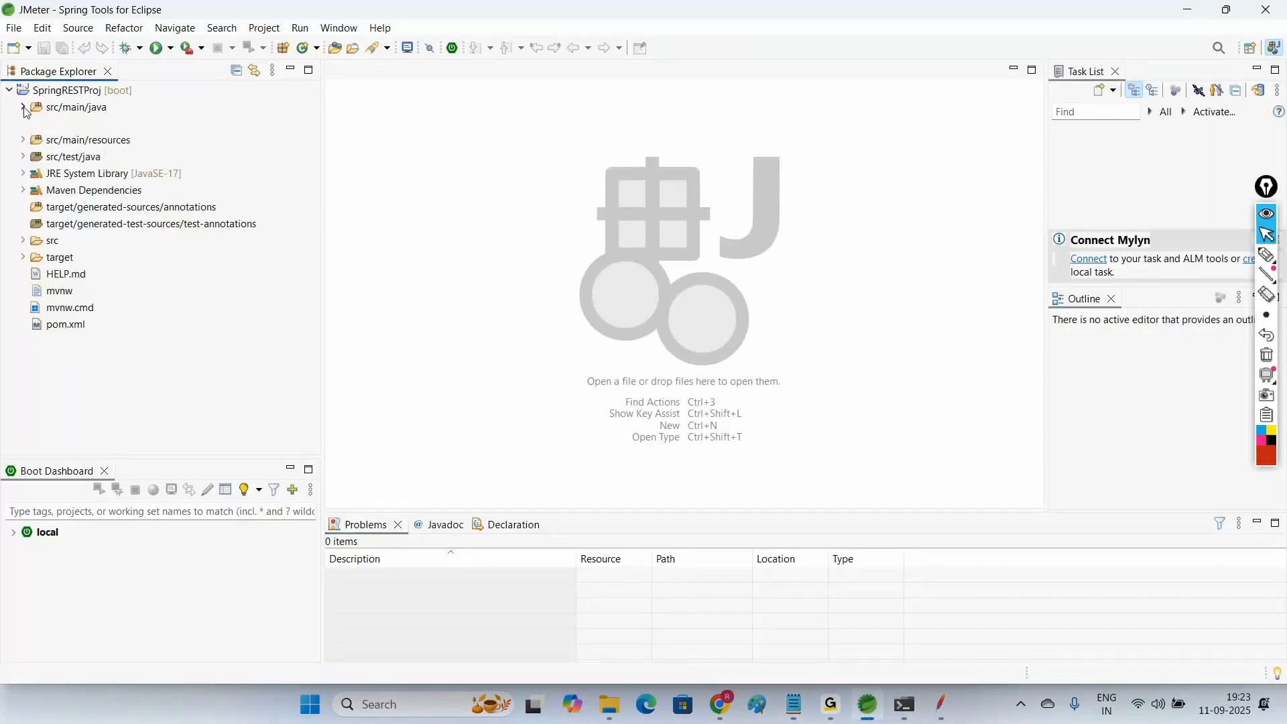
pyautogui.click(74, 124)
pyautogui.rightClick(66, 128)
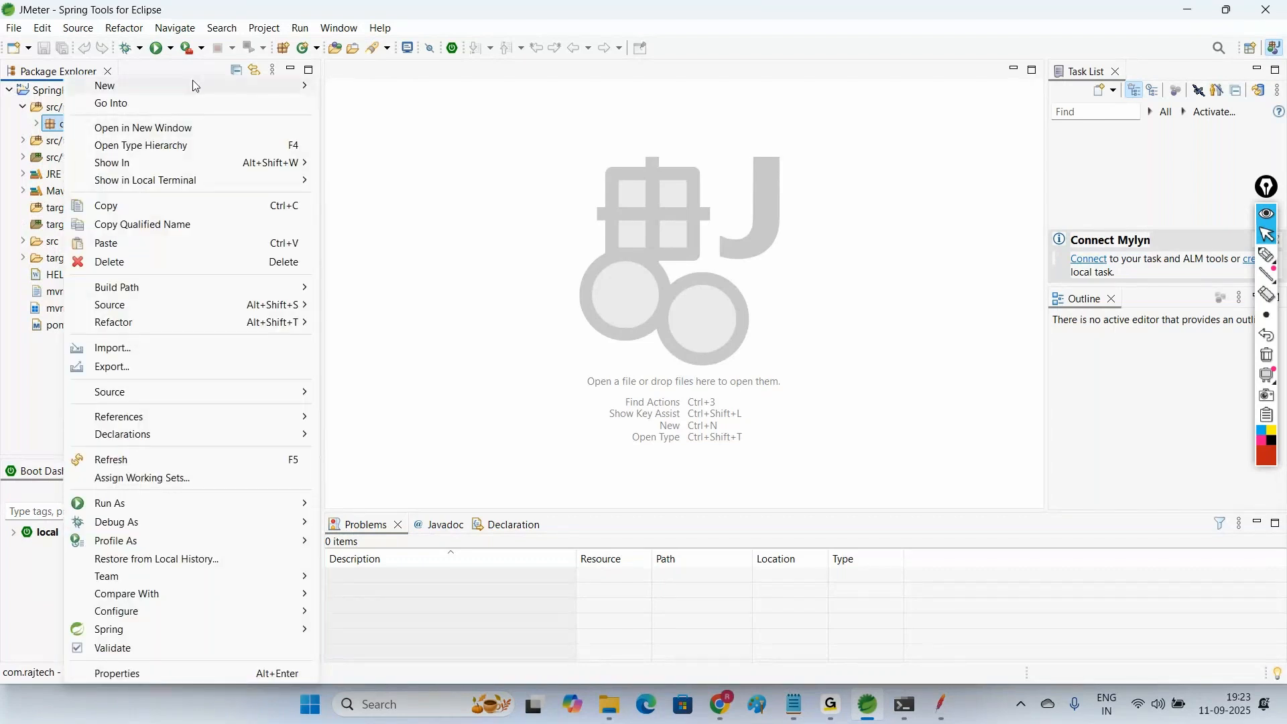
pyautogui.moveTo(308, 89)
pyautogui.click(359, 205)
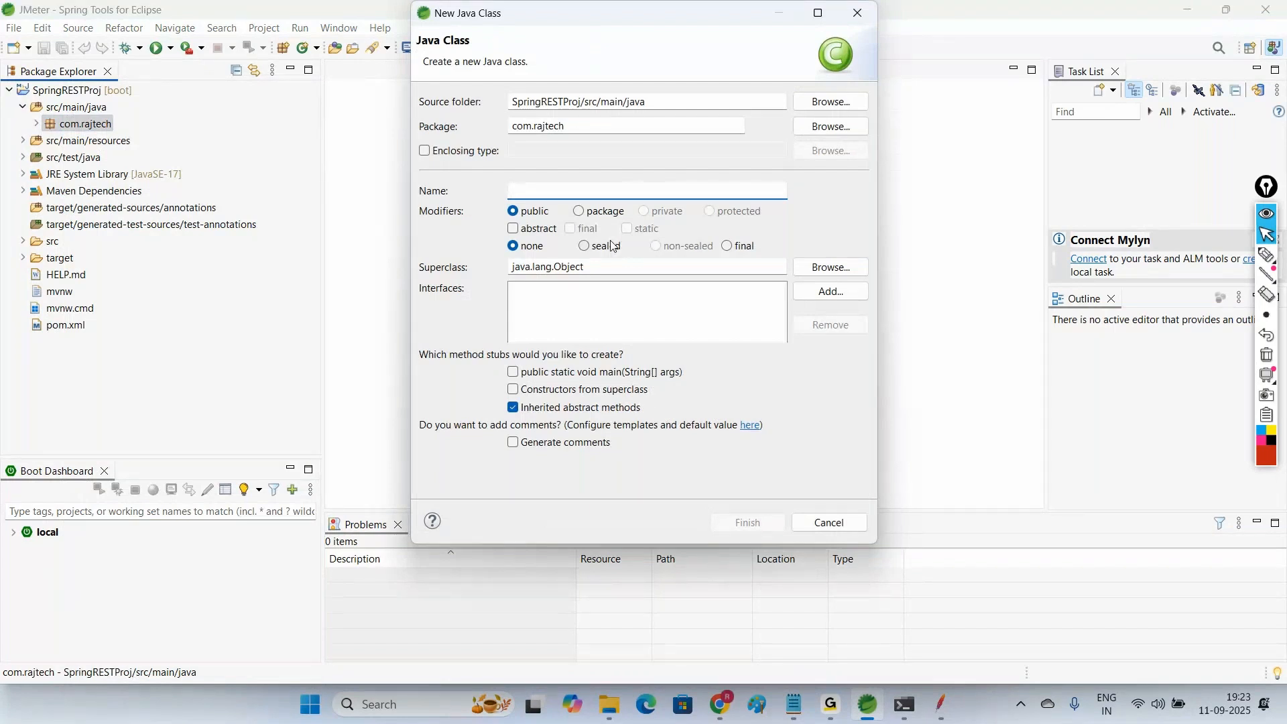
pyautogui.write('GreetControll')
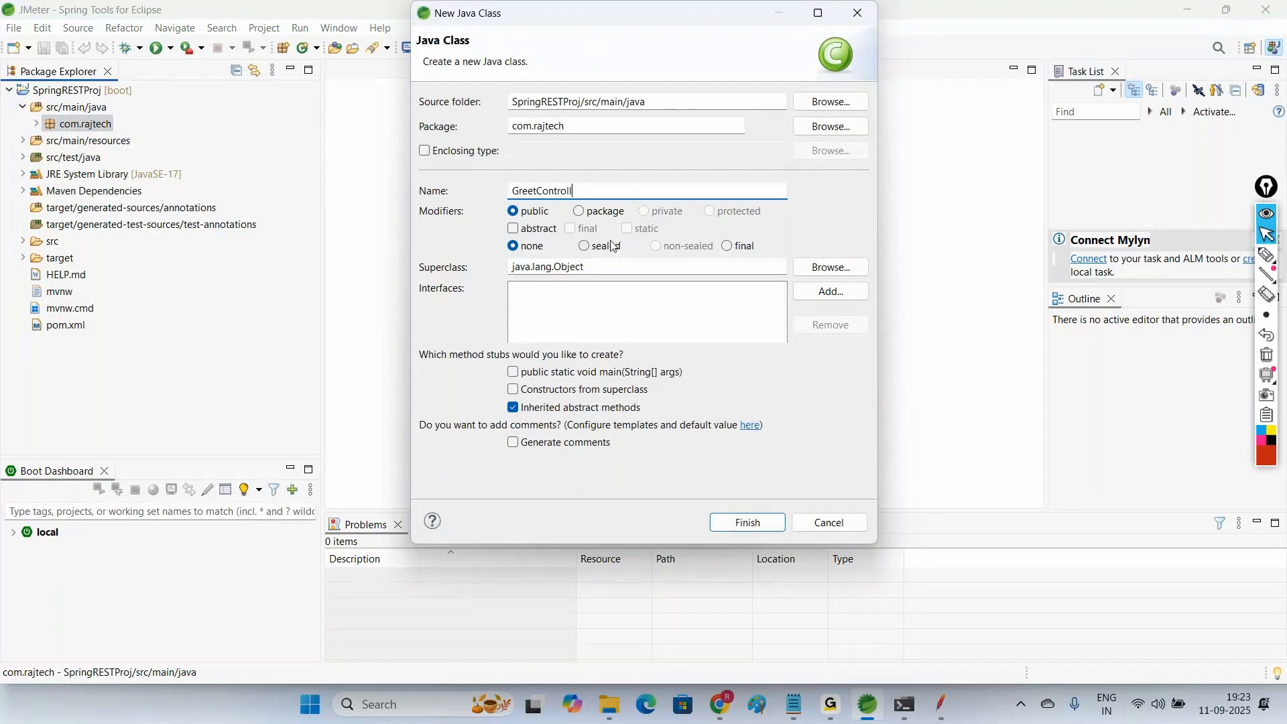
pyautogui.write('er')
pyautogui.click(779, 531)
pyautogui.click(746, 353)
pyautogui.hotkey('ctrl', '+')
pyautogui.hotkey('ctrl', '+')
pyautogui.hotkey('ctrl', '+')
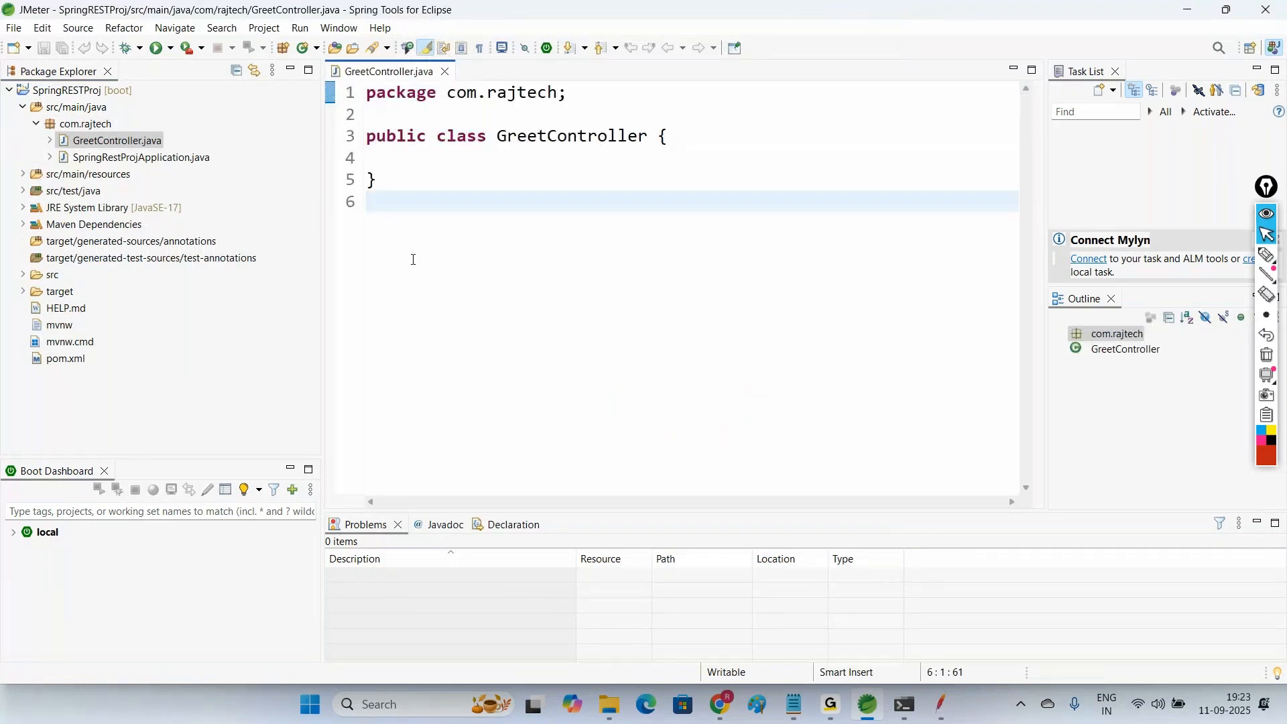
pyautogui.click(377, 115)
pyautogui.write('@RestCont')
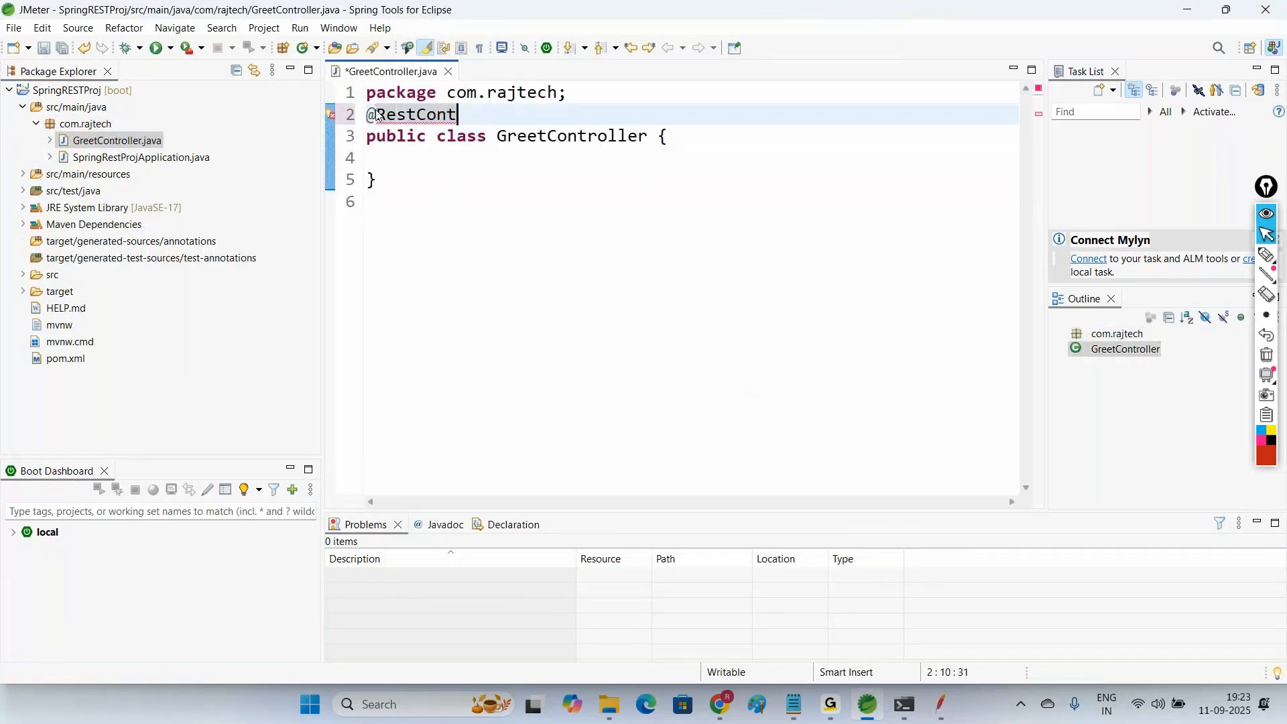
pyautogui.write('roller')
# Step: Declare a public String greet() method with an opened body inside the GreetController class
pyautogui.press('Down')
pyautogui.press('Down')
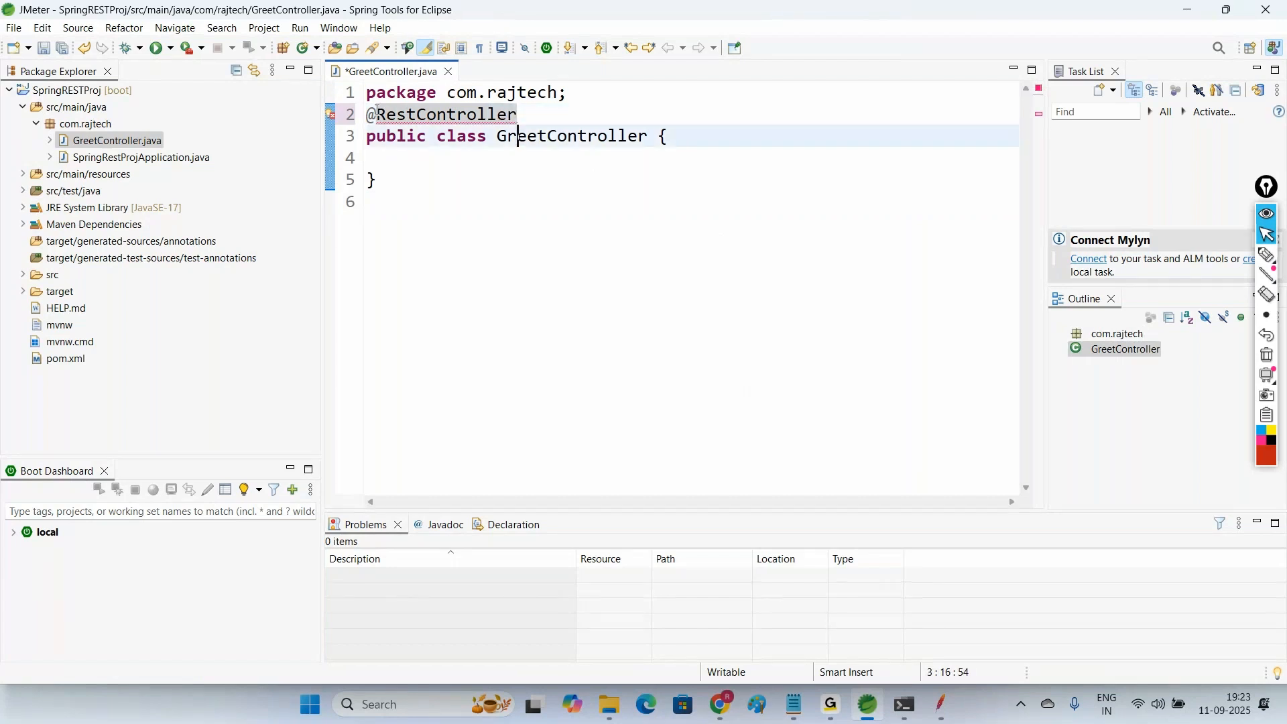
pyautogui.write('publioc S')
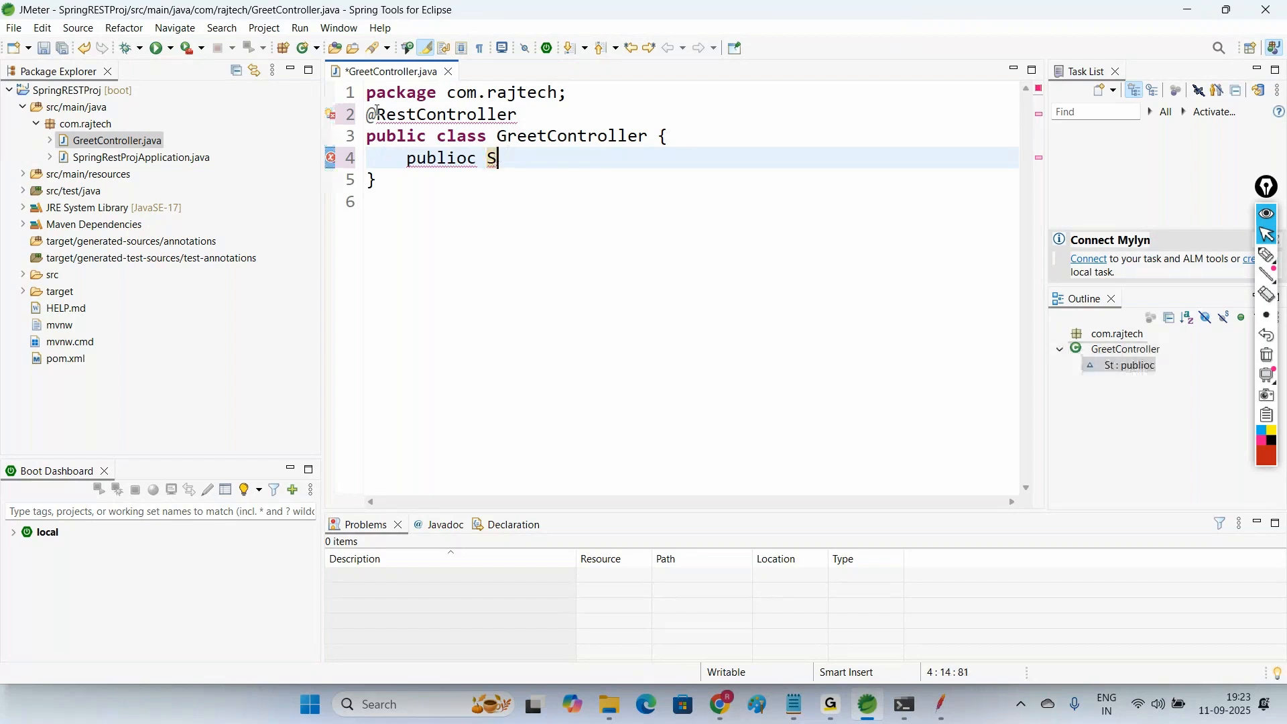
pyautogui.press('BackSpace')
pyautogui.press('BackSpace')
pyautogui.press('BackSpace')
pyautogui.press('BackSpace')
pyautogui.press('BackSpace')
pyautogui.write('oc')
pyautogui.press('BackSpace')
pyautogui.press('BackSpace')
pyautogui.press('BackSpace')
pyautogui.write('ic String ')
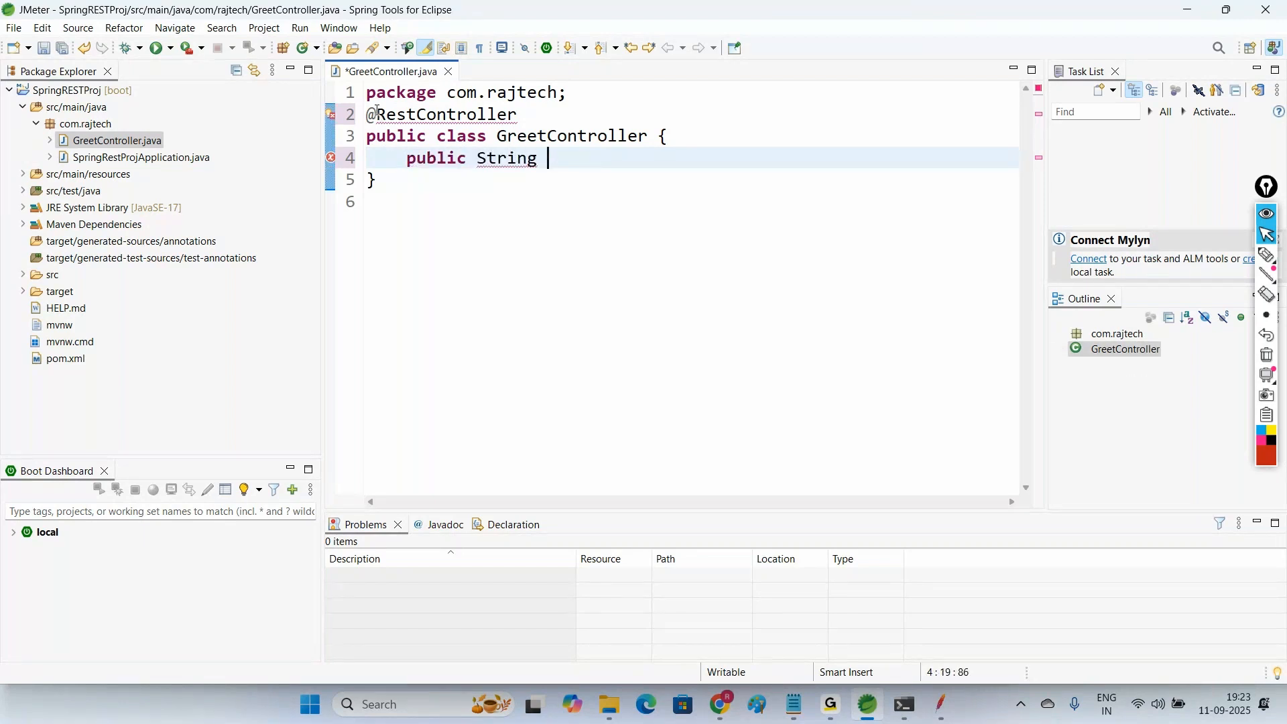
pyautogui.write('greet() ')
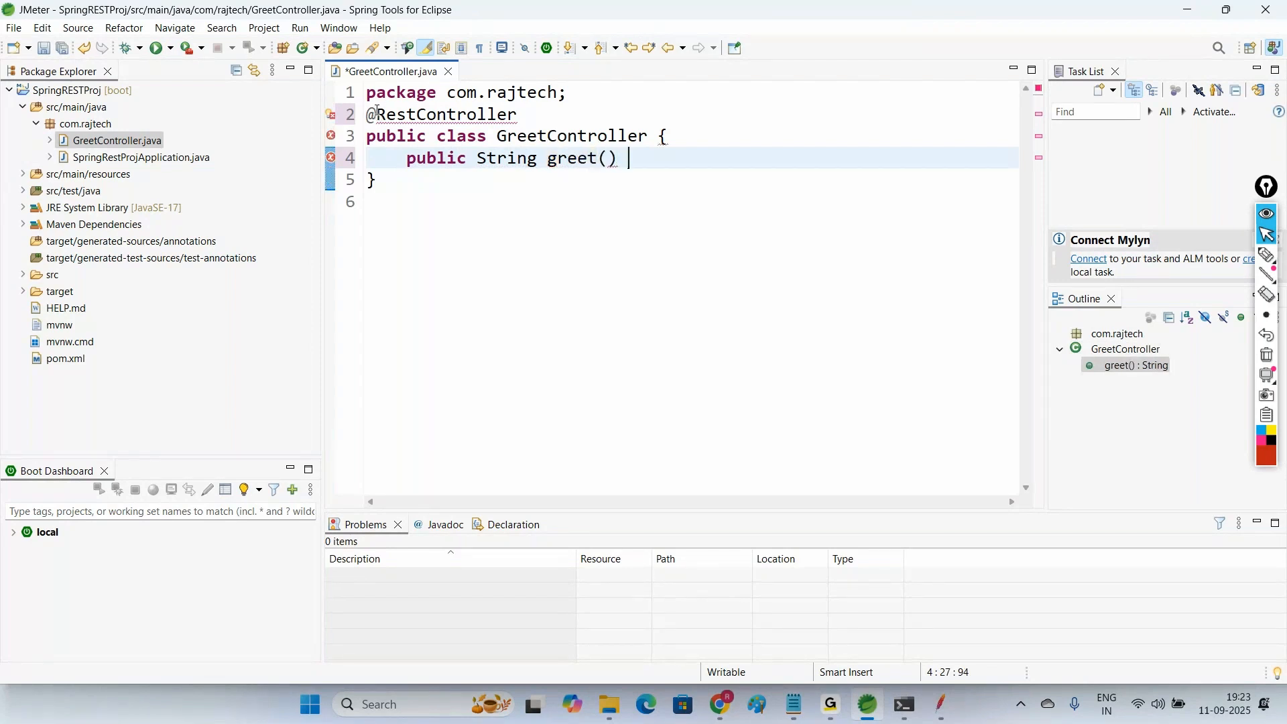
pyautogui.write('{')
pyautogui.press('Return')
pyautogui.write('return "W')
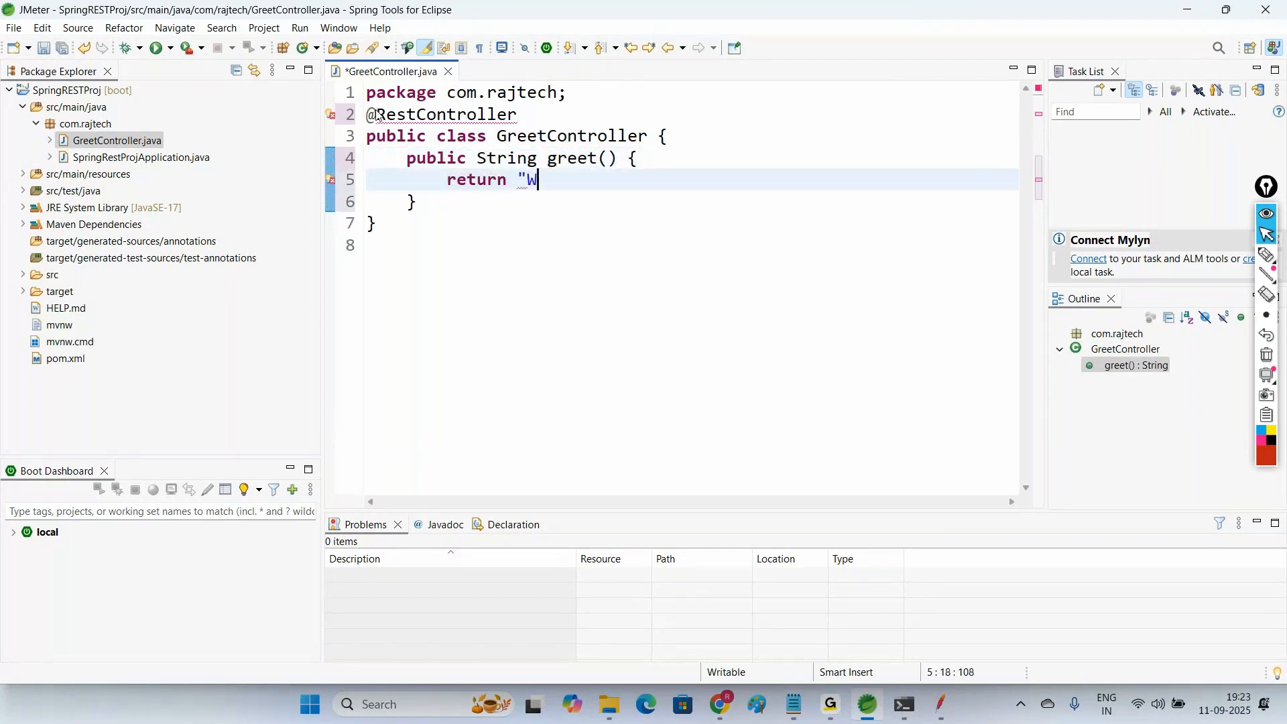
pyautogui.write('E')
pyautogui.press('BackSpace')
pyautogui.press('BackSpace')
pyautogui.write('WElco')
pyautogui.press('BackSpace')
pyautogui.press('BackSpace')
pyautogui.press('BackSpace')
pyautogui.press('BackSpace')
pyautogui.write('elcome to Raj tEch')
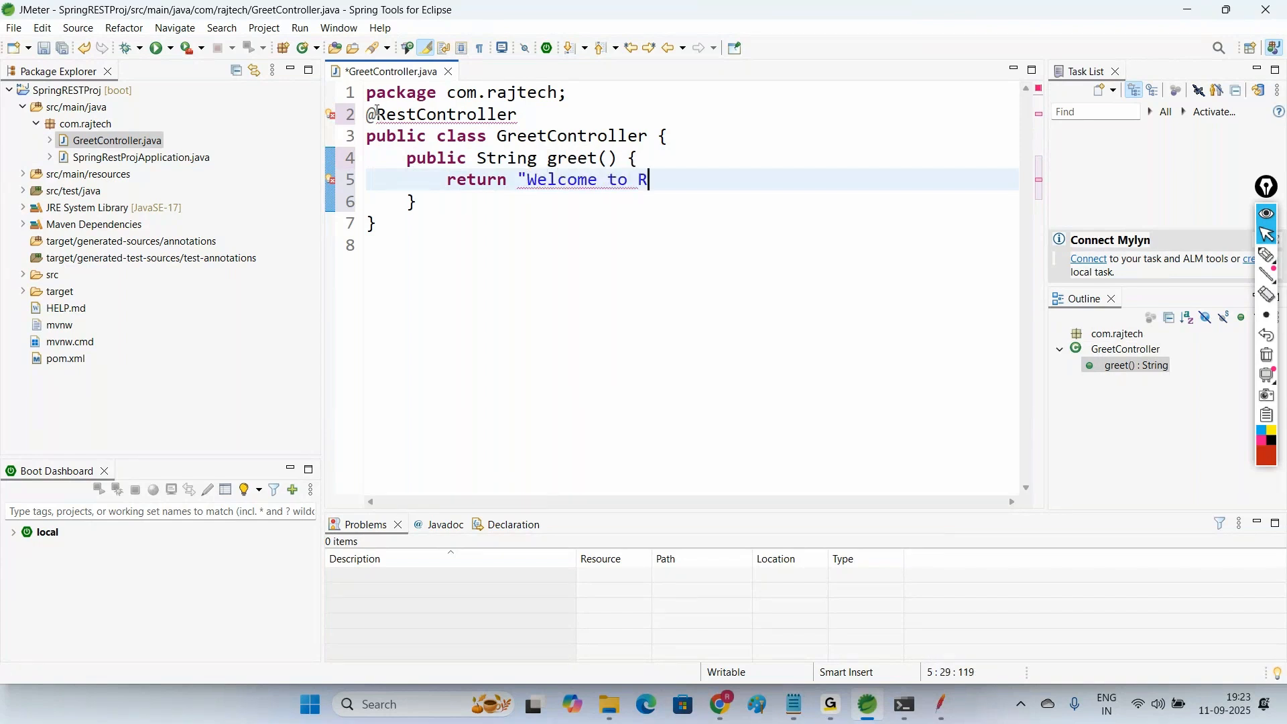
pyautogui.press('BackSpace')
pyautogui.press('BackSpace')
pyautogui.press('BackSpace')
pyautogui.press('BackSpace')
pyautogui.write('Technologies";')
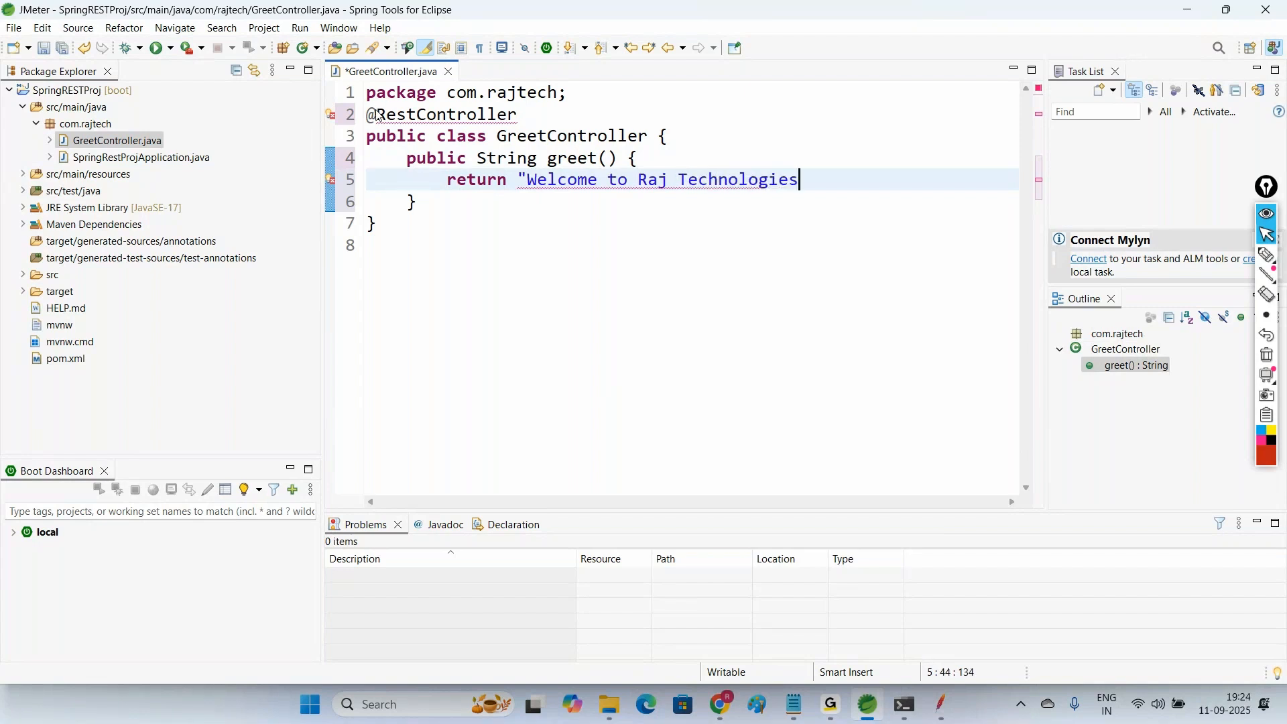
pyautogui.press('Up')
pyautogui.press('Up')
pyautogui.press('Up')
pyautogui.press('Up')
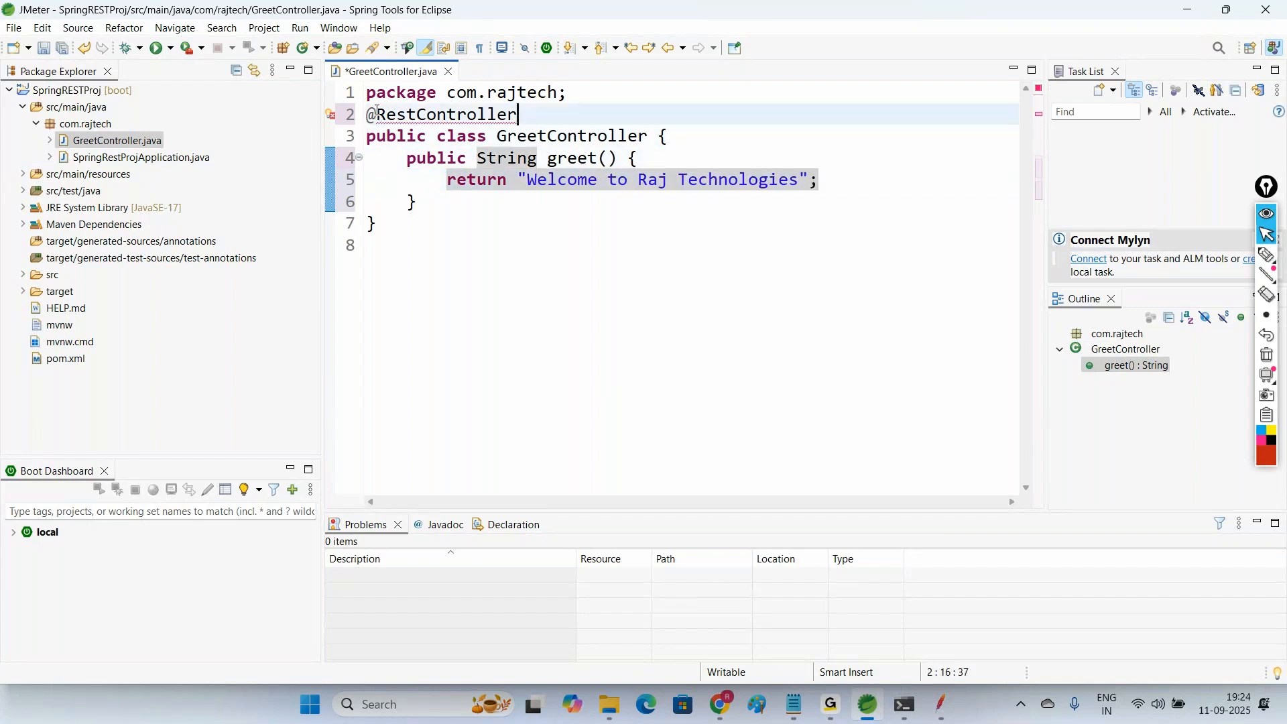
pyautogui.press('Down')
pyautogui.press('Down')
pyautogui.press('End')
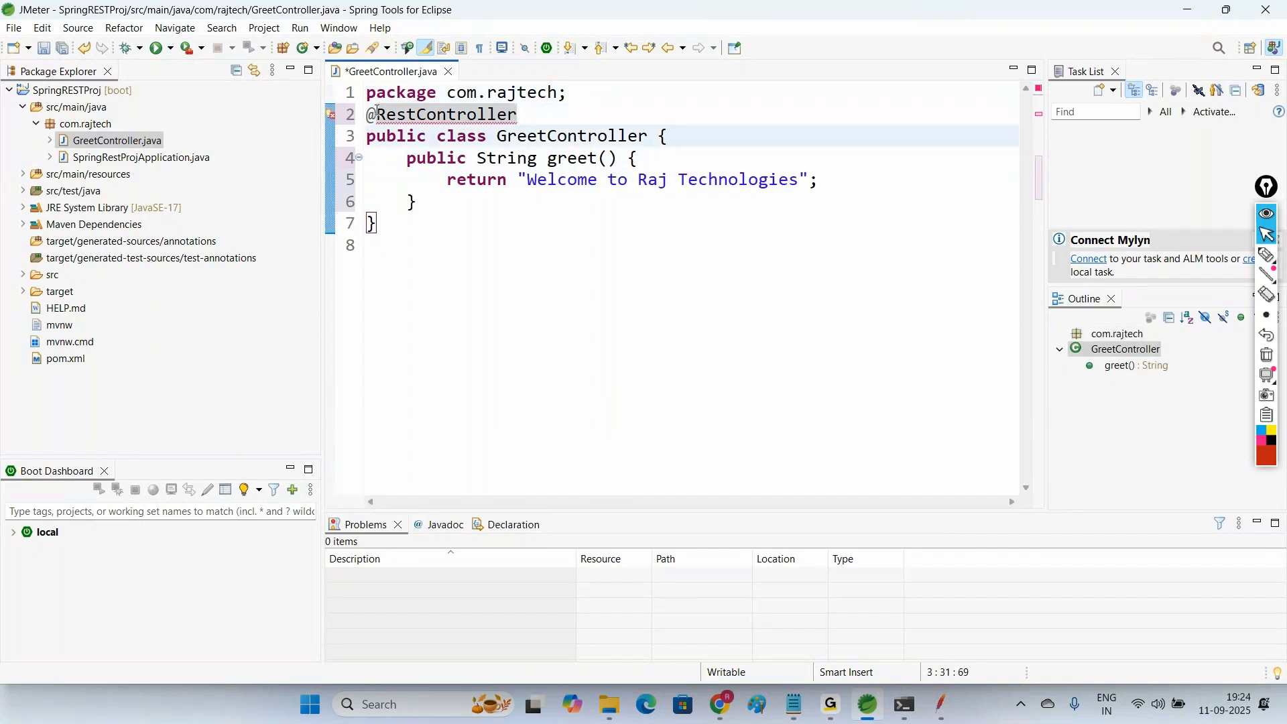
pyautogui.press('Return')
pyautogui.write('@G')
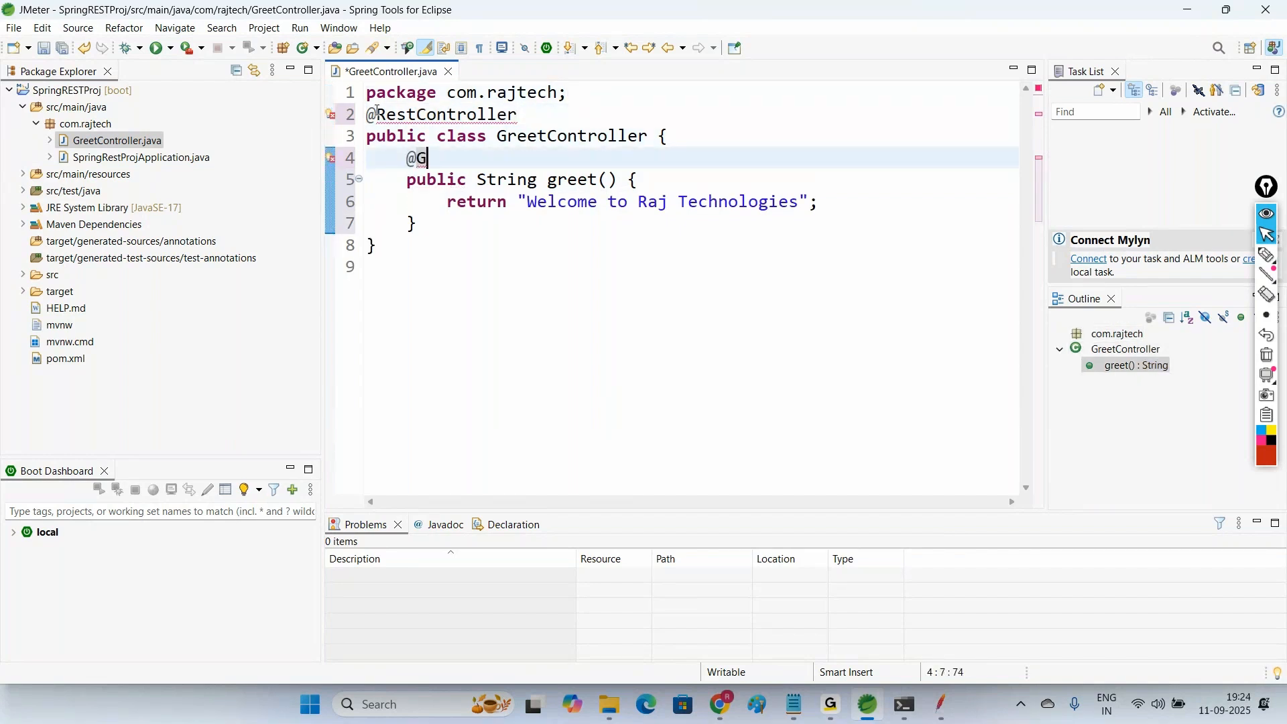
pyautogui.write('etMap')
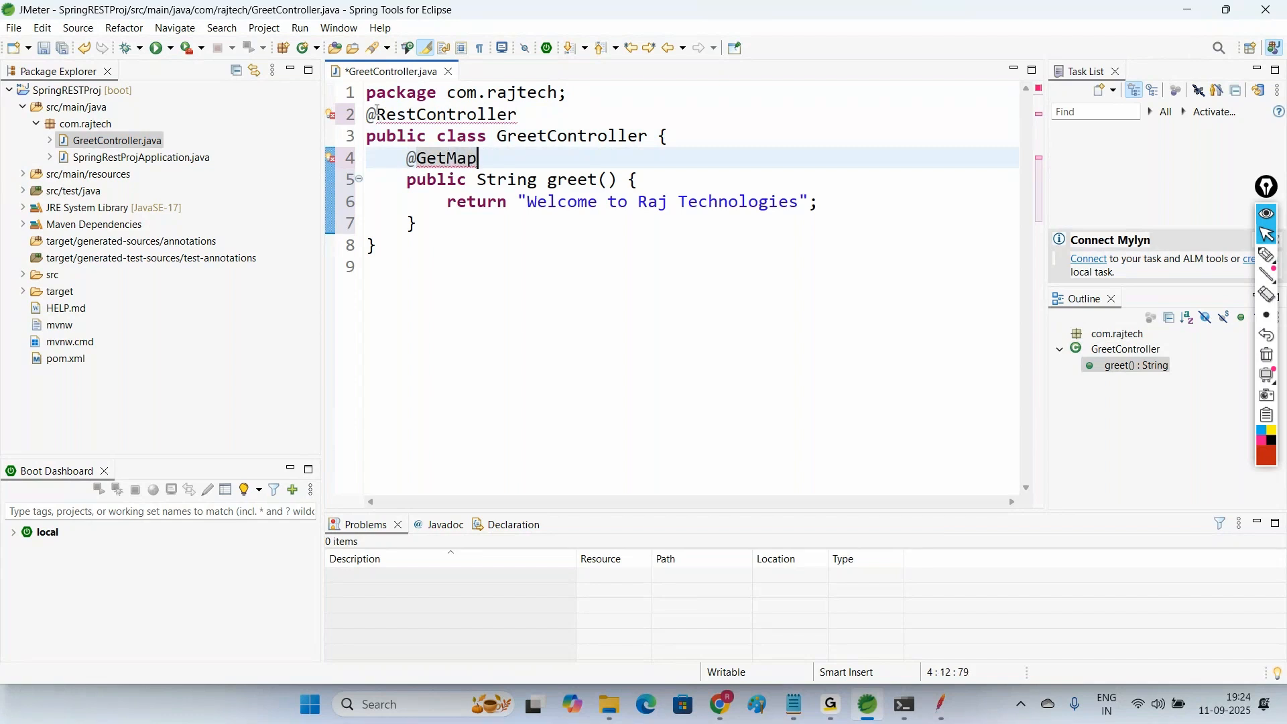
pyautogui.write('ping("/')
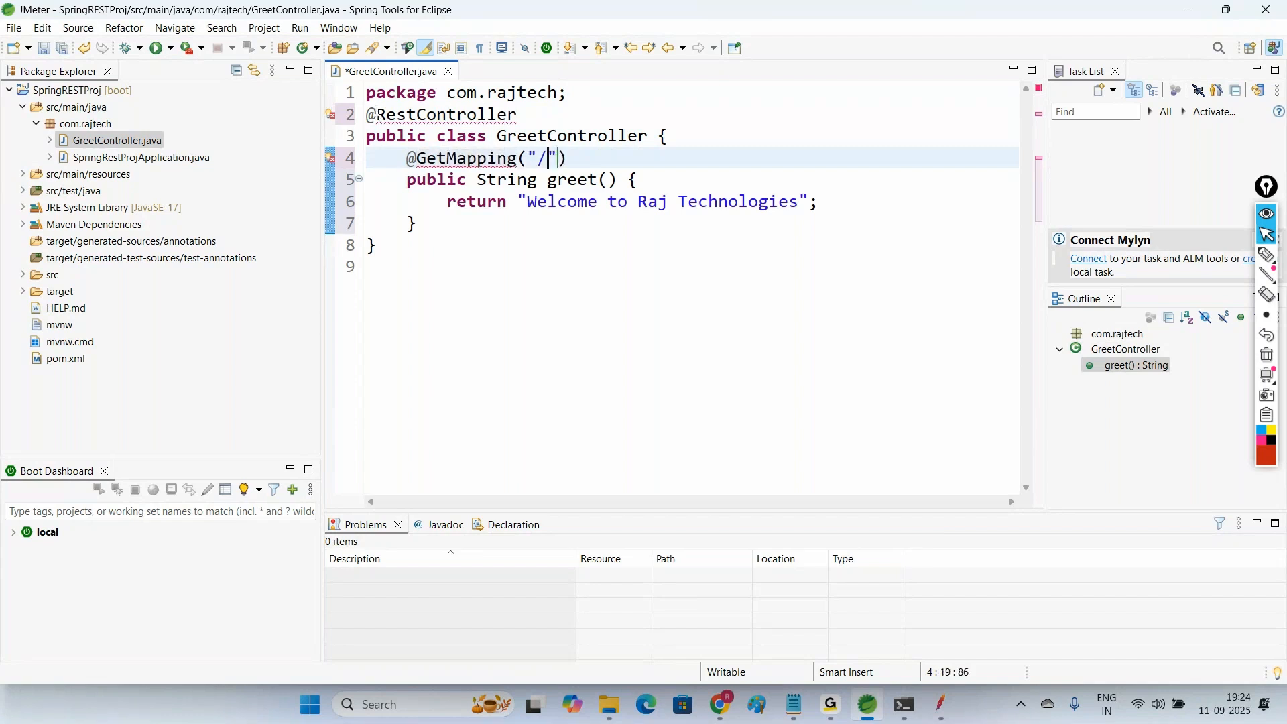
pyautogui.write('greet')
pyautogui.hotkey('ctrl', 's')
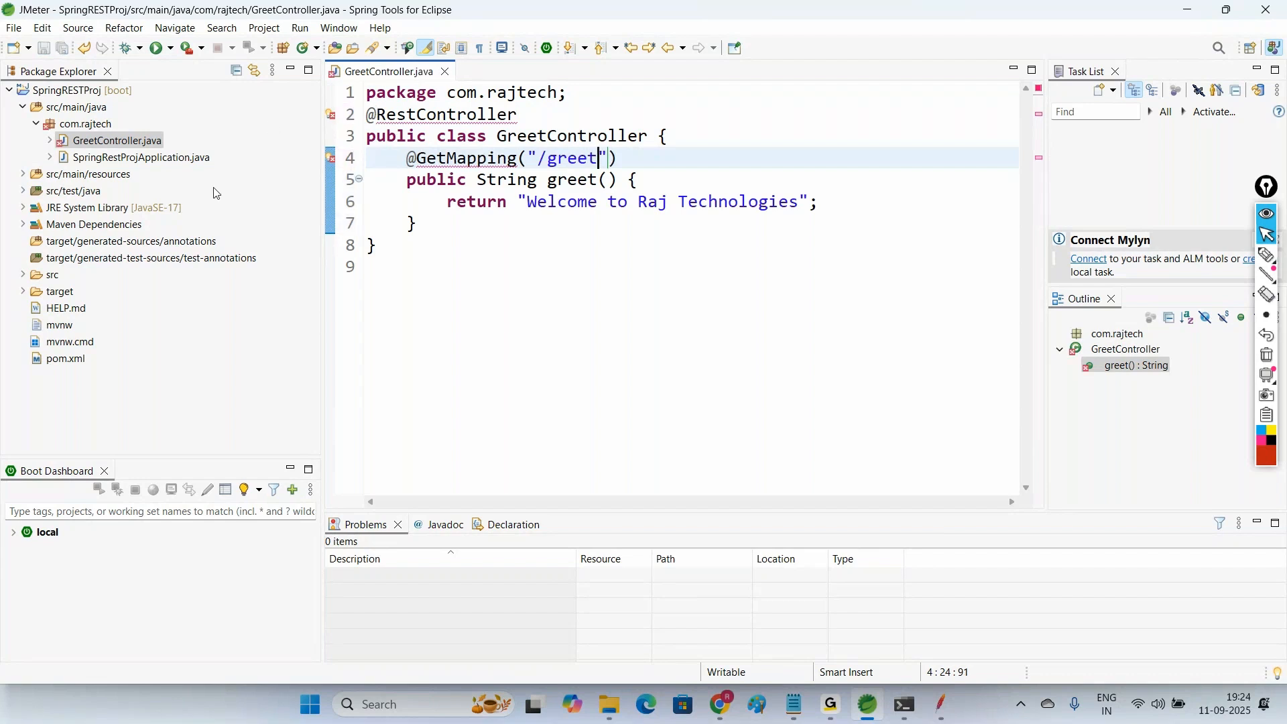
pyautogui.hotkey('ctrl', 'shift', 'o')
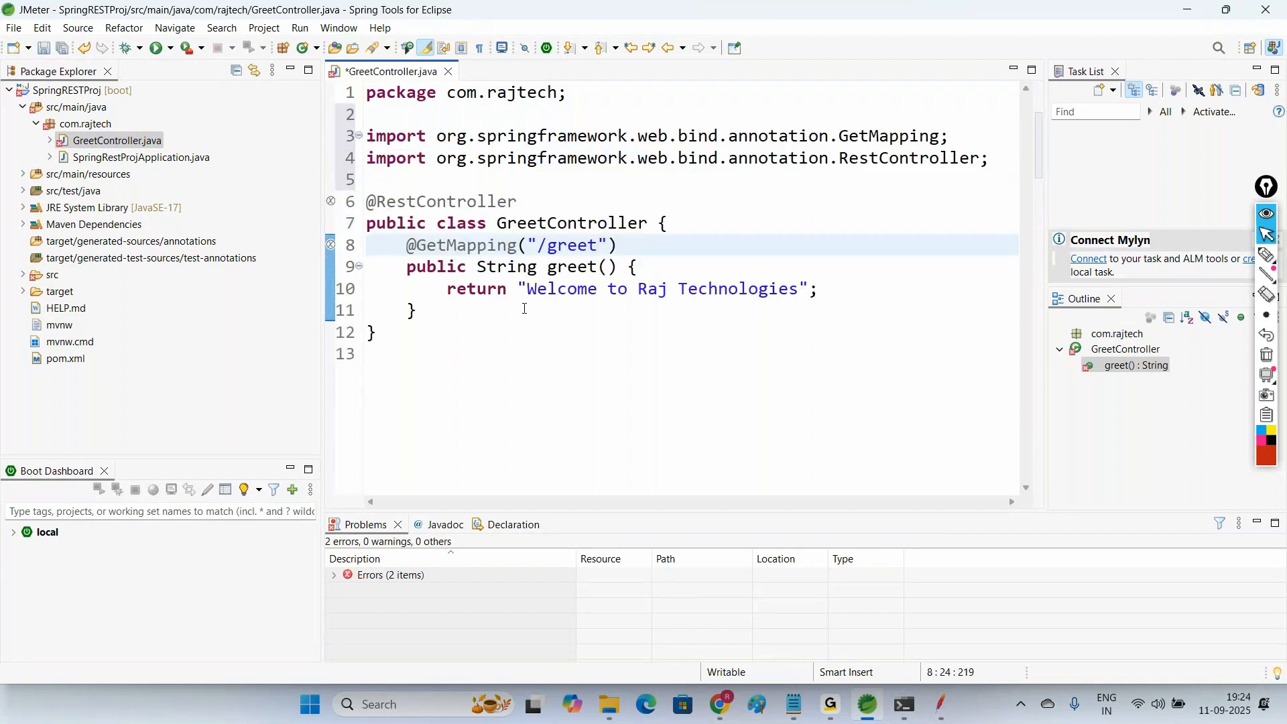
pyautogui.hotkey('ctrl', 's')
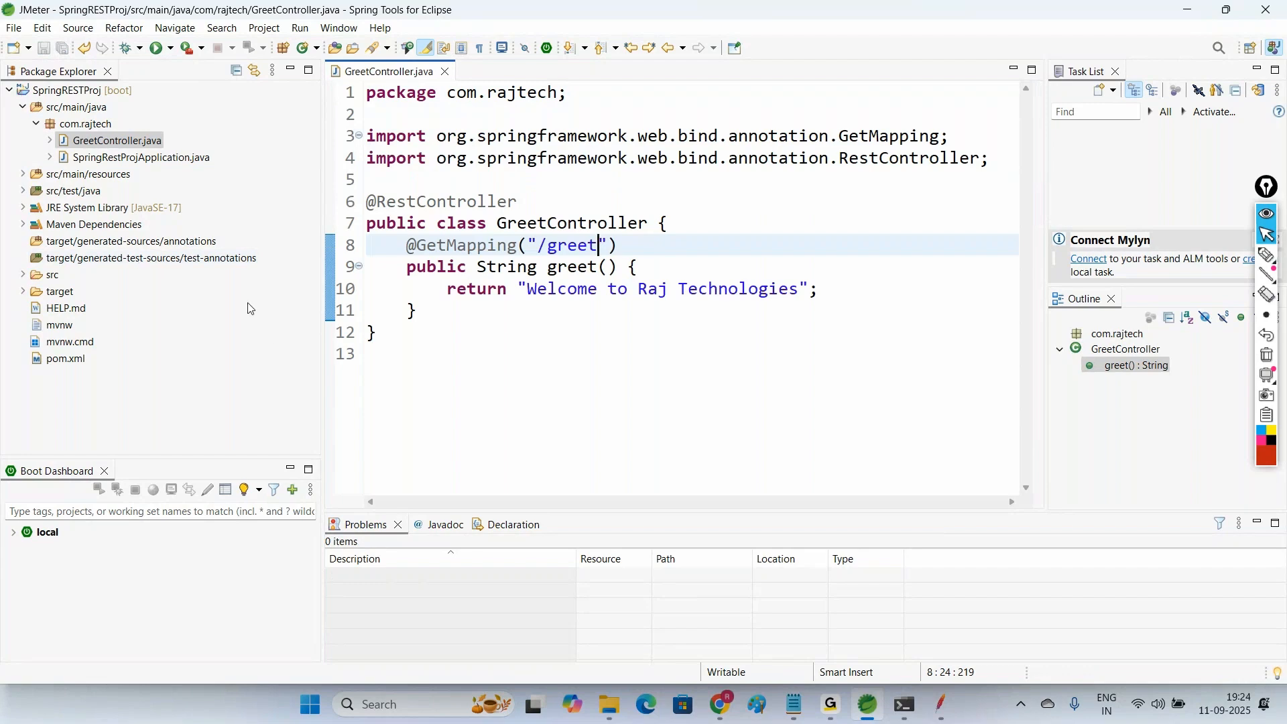
# Step: Run the SpringRESTProj project as a Spring Boot App
pyautogui.rightClick(95, 92)
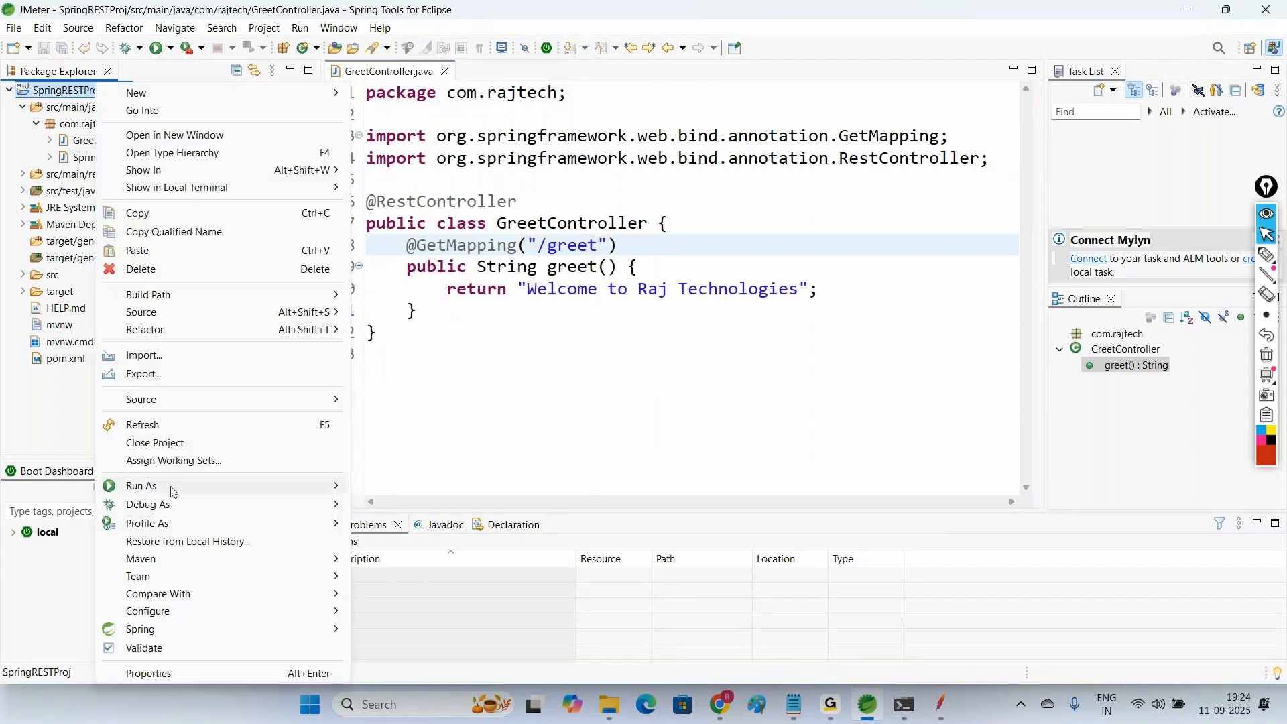
pyautogui.moveTo(173, 491)
pyautogui.click(415, 441)
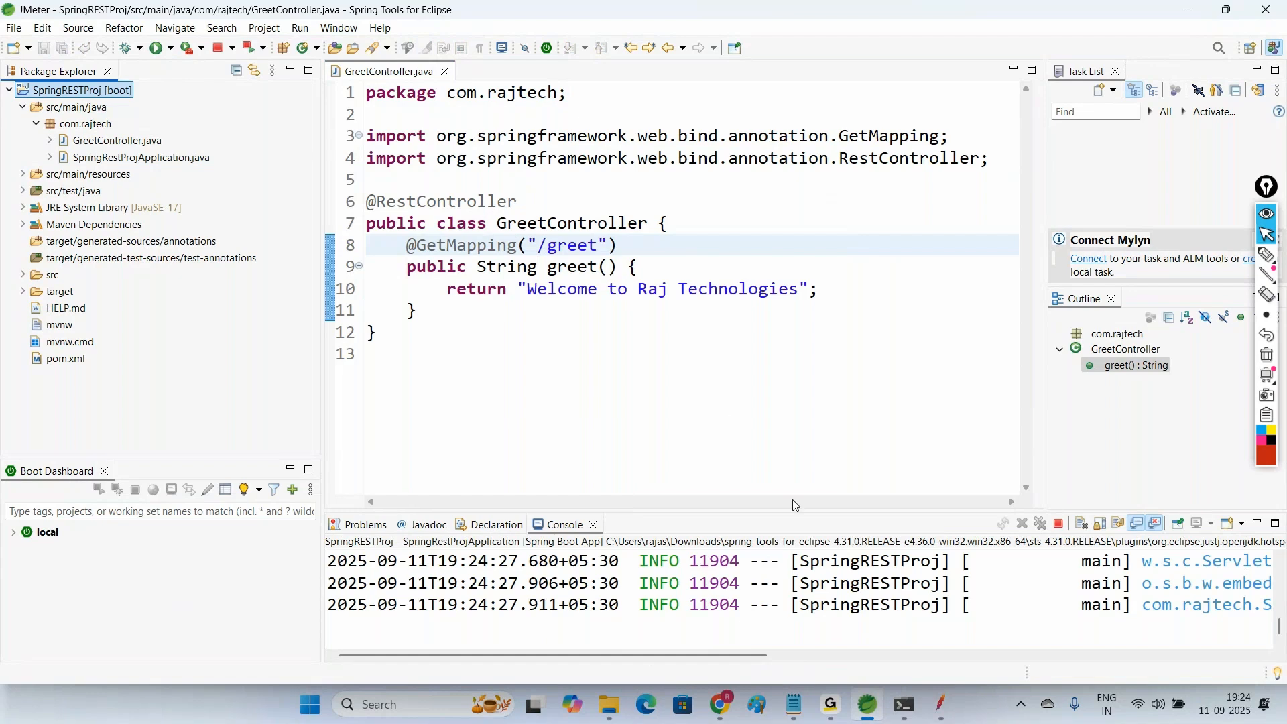
pyautogui.click(719, 704)
pyautogui.click(261, 54)
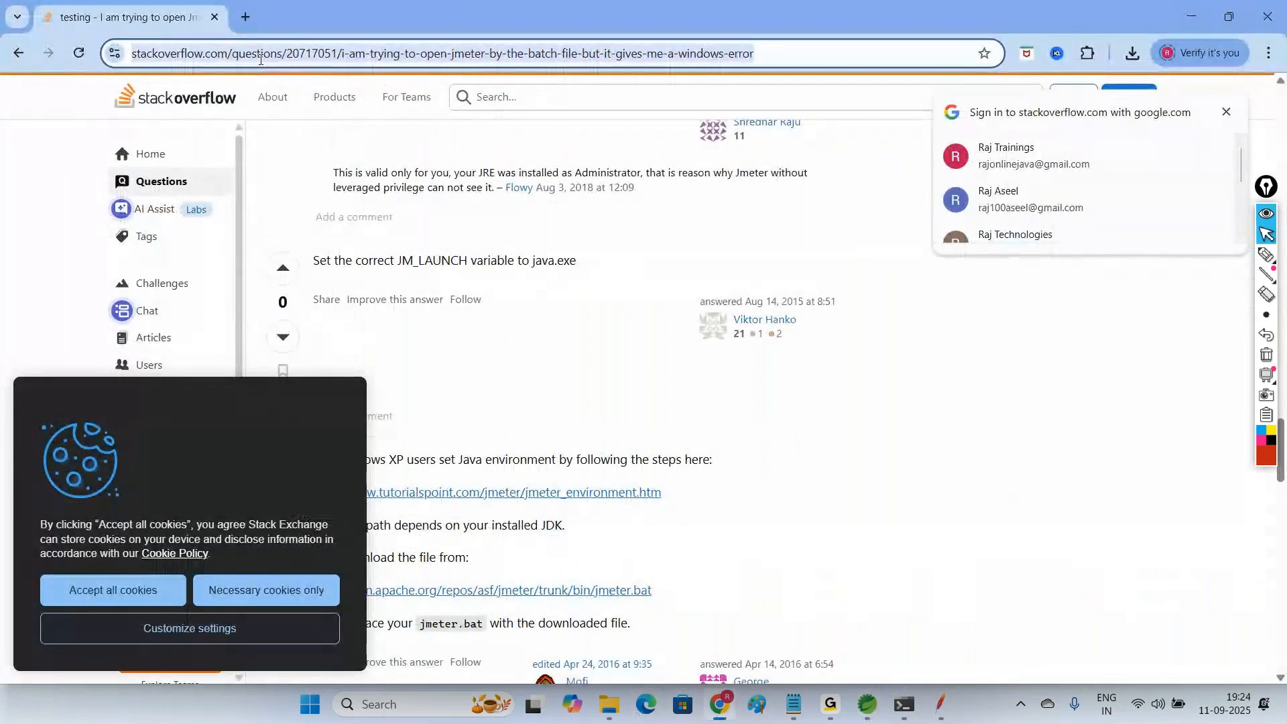
pyautogui.write('http')
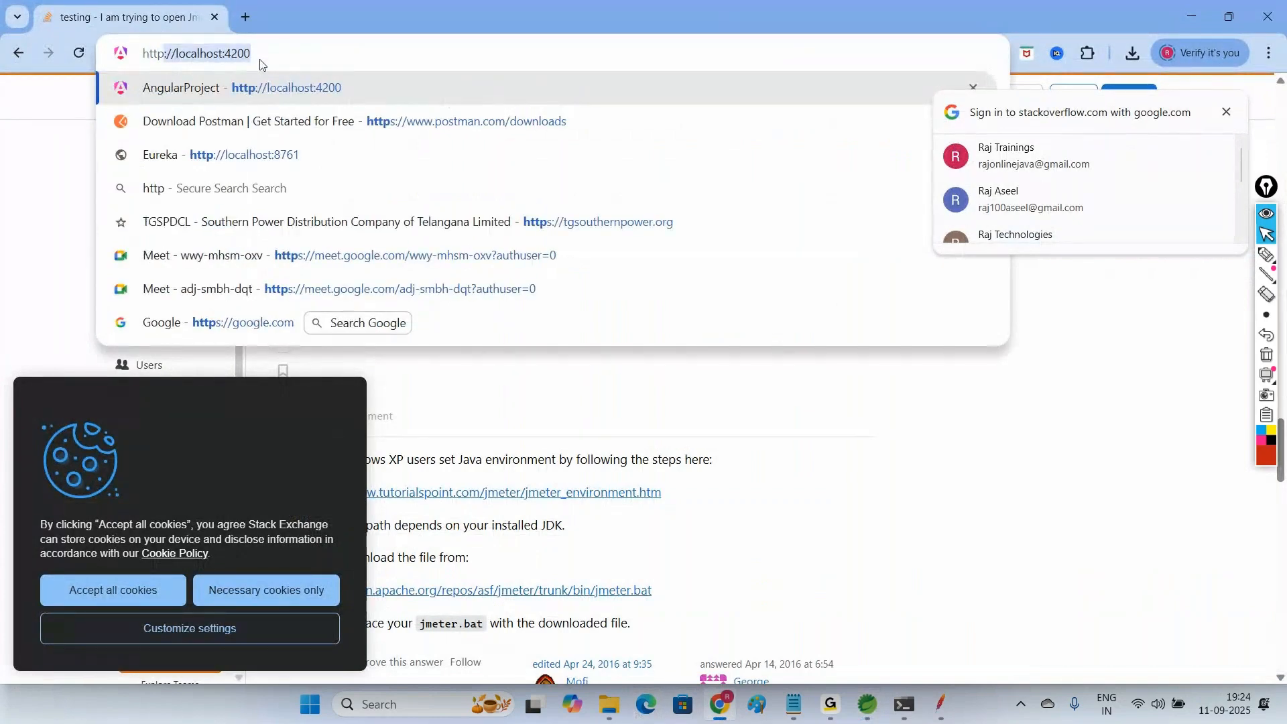
pyautogui.write('://localhost')
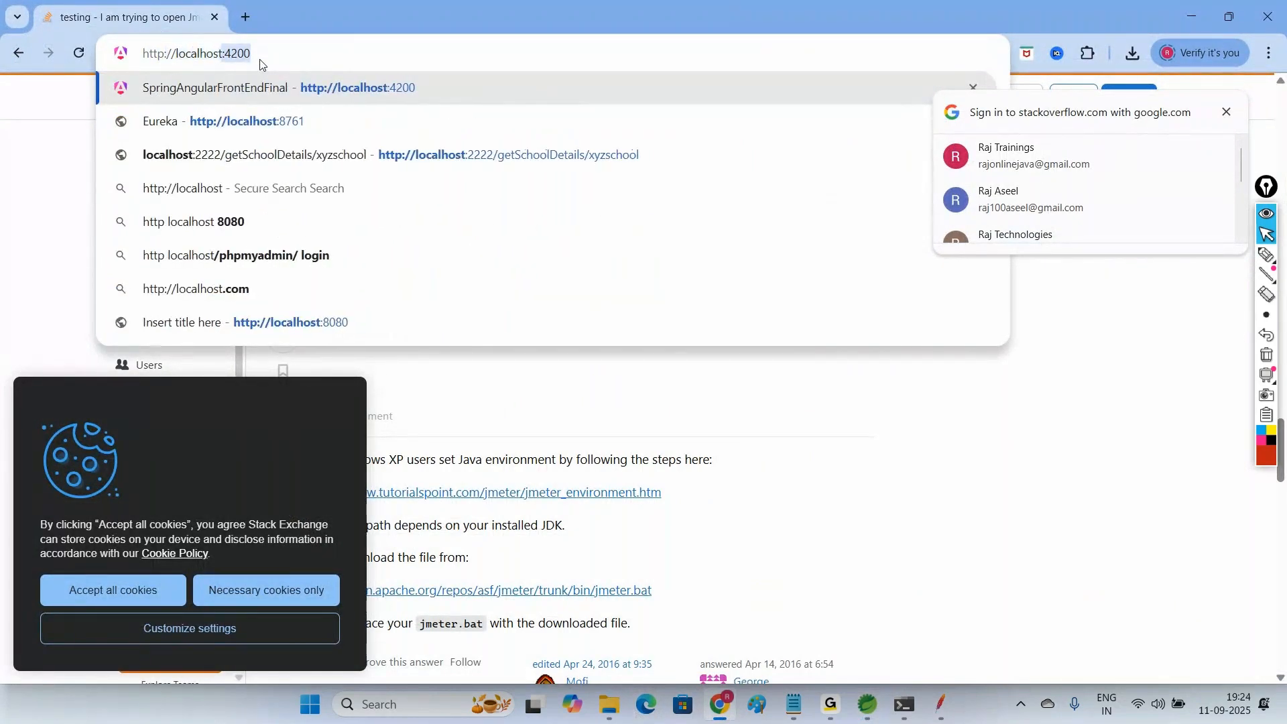
pyautogui.write(':8080/')
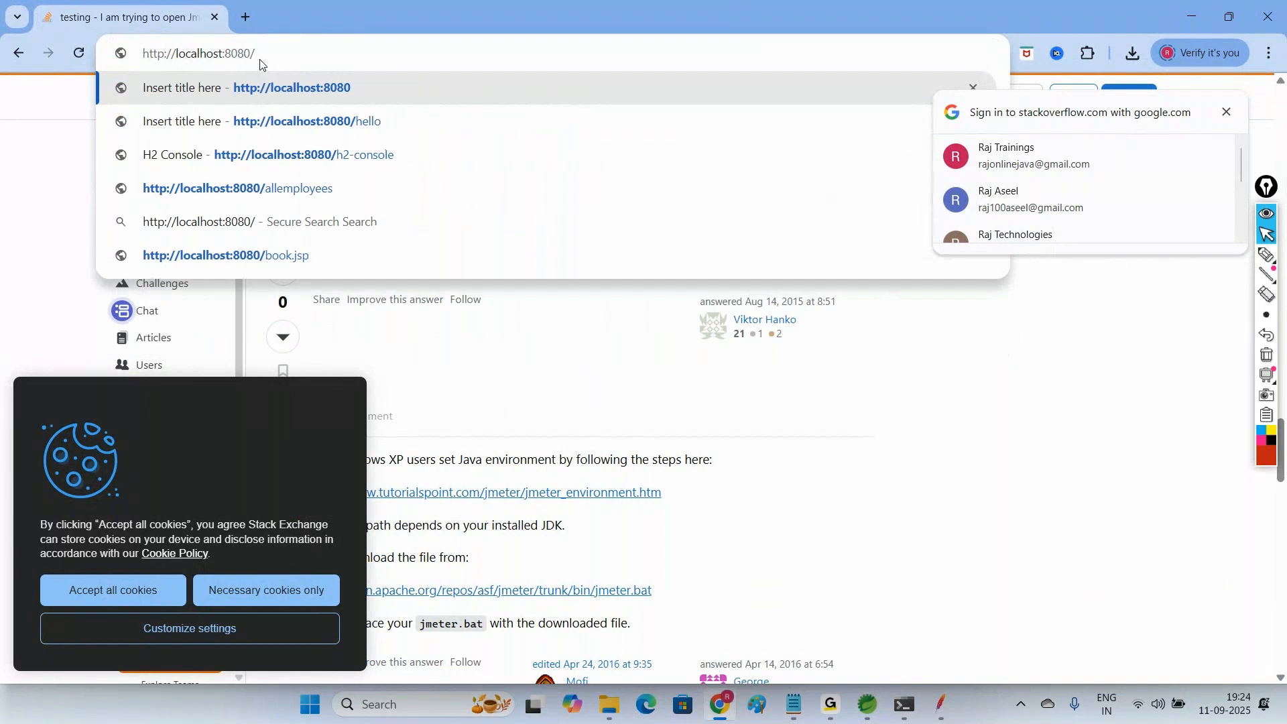
pyautogui.write('greet')
pyautogui.press('Return')
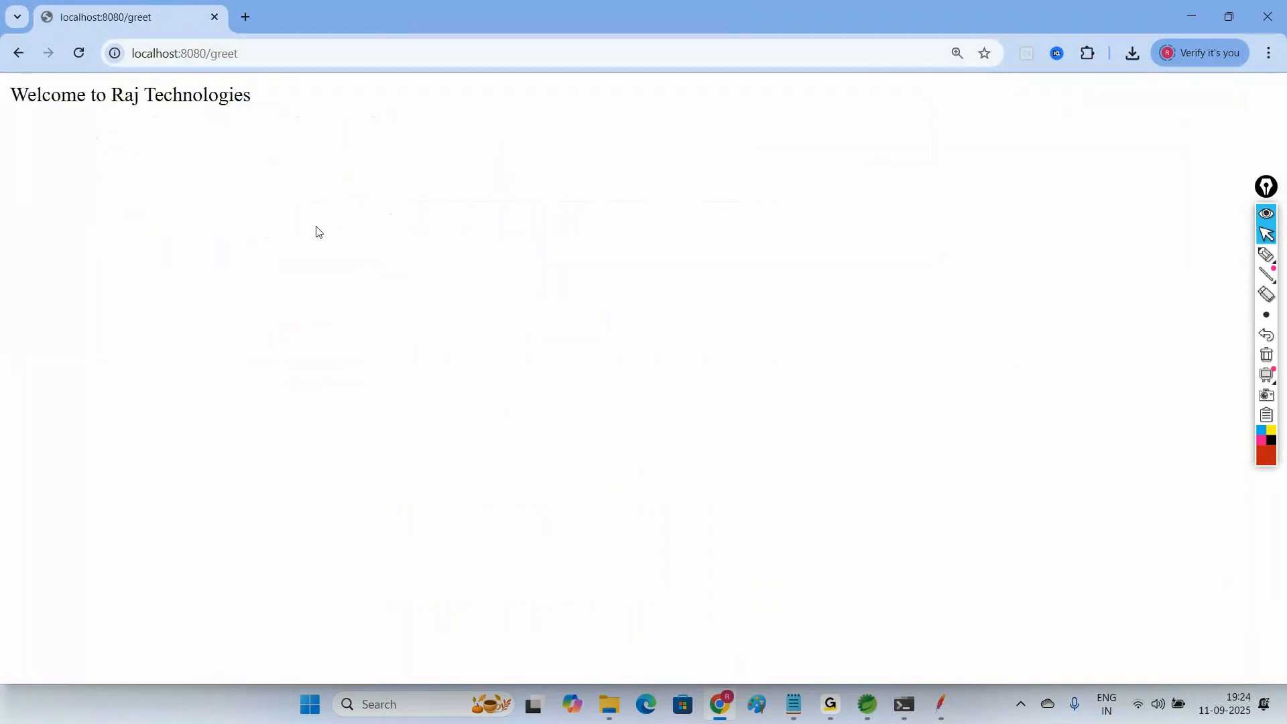
pyautogui.hotkey('ctrl', '+')
pyautogui.hotkey('ctrl', '+')
pyautogui.hotkey('ctrl', '+')
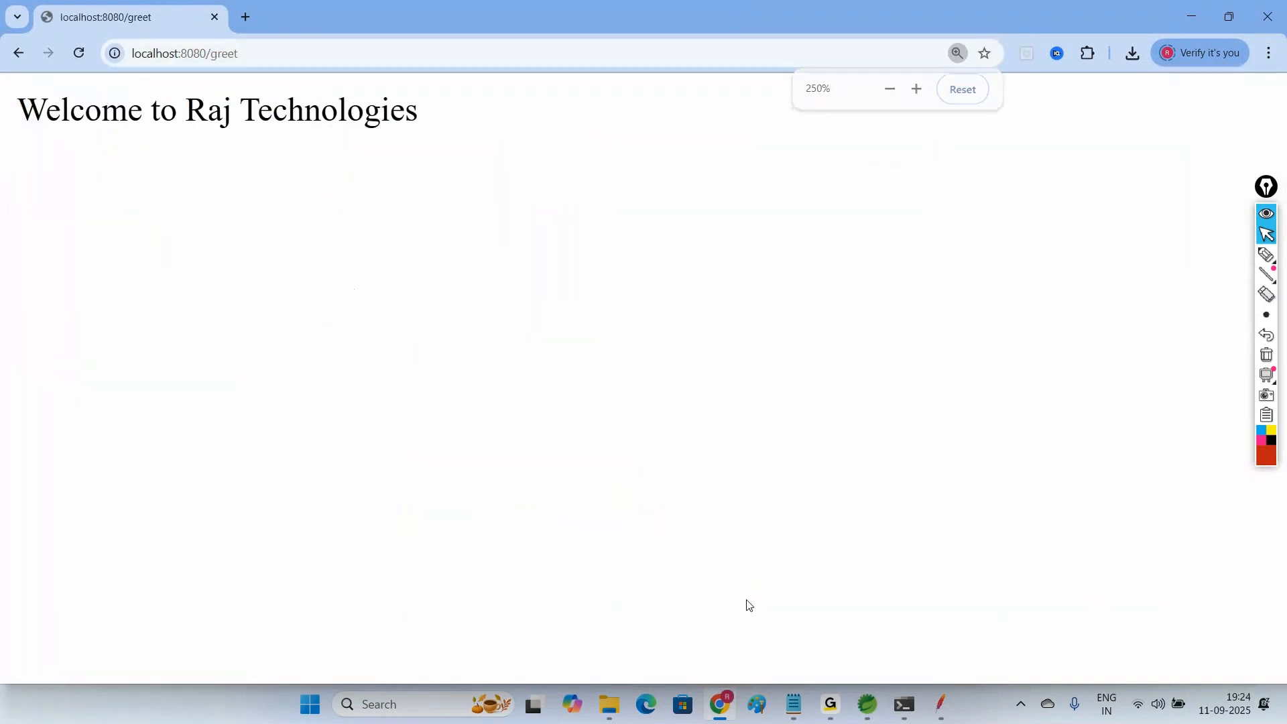
# Step: Switch to Spring Tools for Eclipse and review the GreetController class code and its imports
pyautogui.click(867, 717)
pyautogui.moveTo(489, 386); pyautogui.dragTo(389, 114)
pyautogui.click(566, 455)
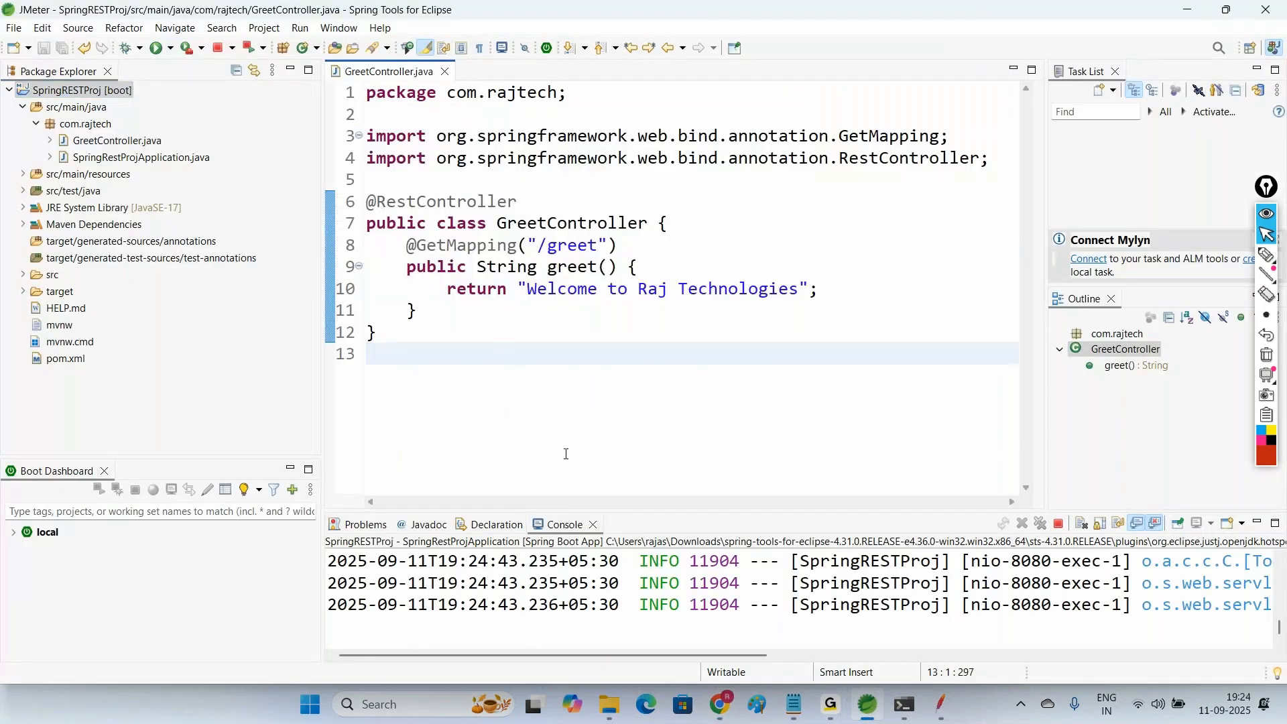
pyautogui.moveTo(486, 370); pyautogui.dragTo(419, 223)
pyautogui.click(508, 391)
pyautogui.moveTo(514, 387); pyautogui.dragTo(400, 159)
pyautogui.click(489, 402)
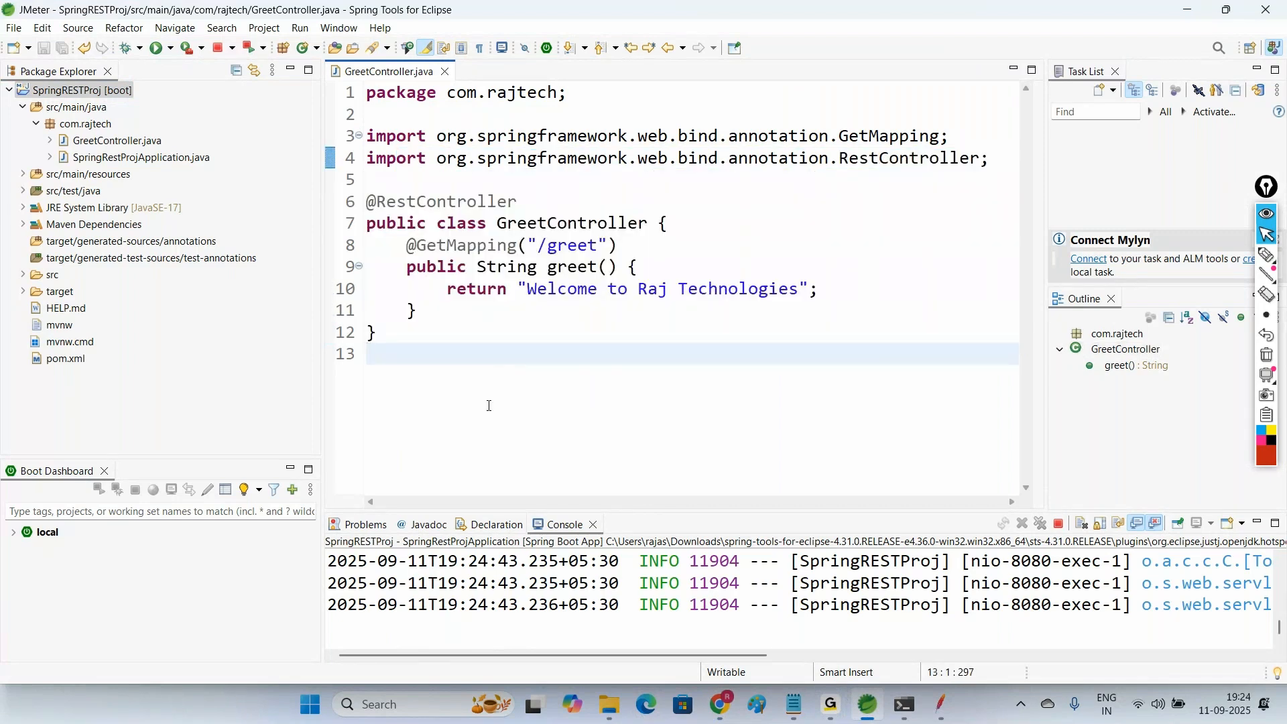
pyautogui.click(731, 712)
pyautogui.click(234, 66)
pyautogui.hotkey('ctrl', 'c')
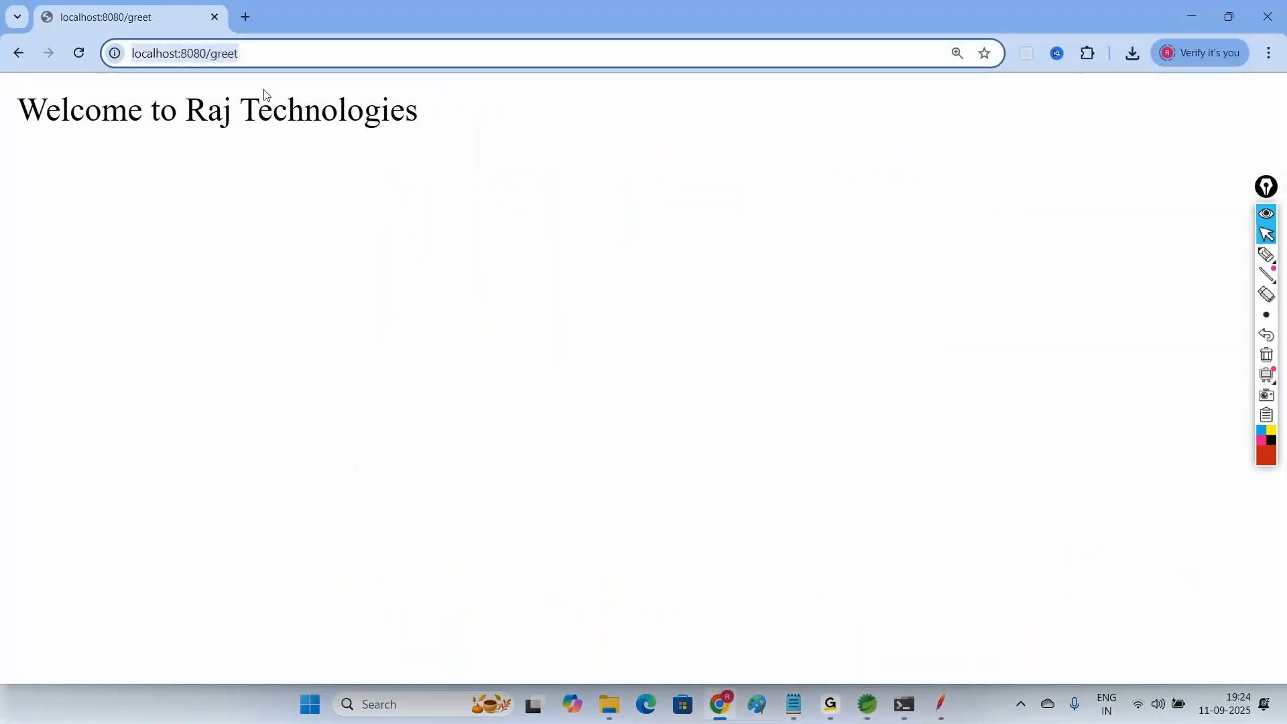
pyautogui.click(794, 705)
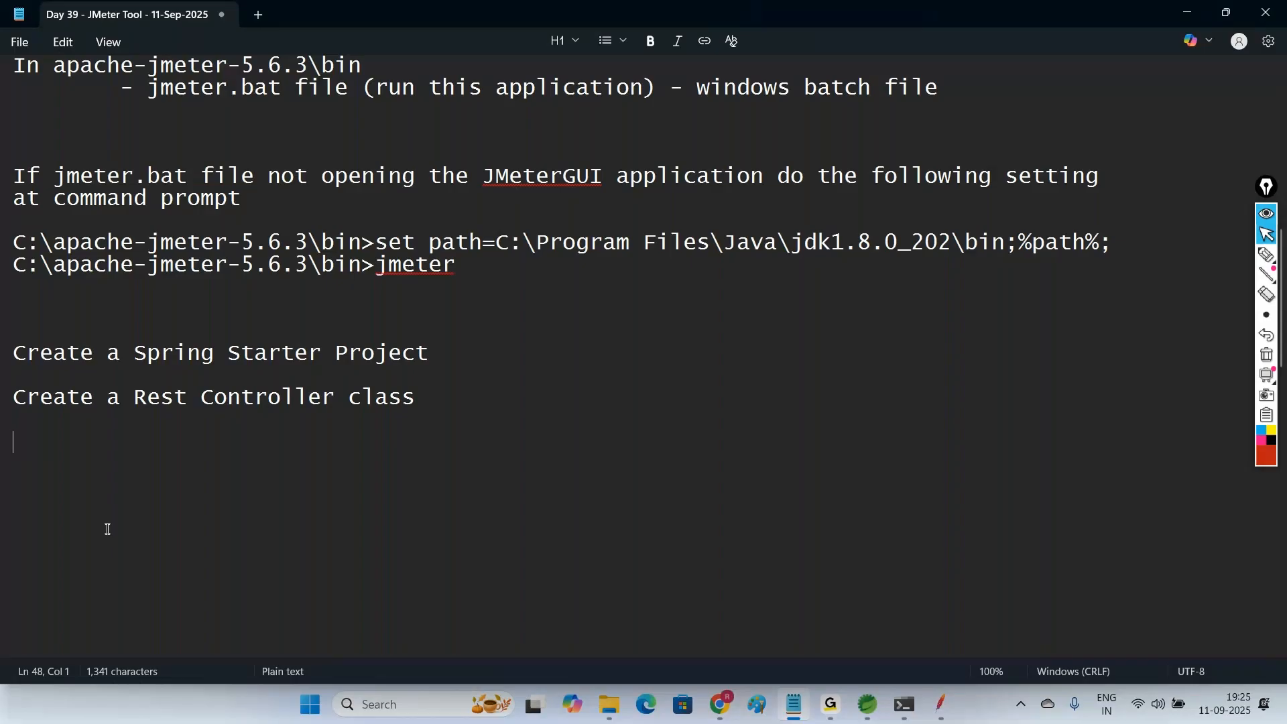
pyautogui.press('Return')
pyautogui.press('Return')
pyautogui.hotkey('ctrl', 'v')
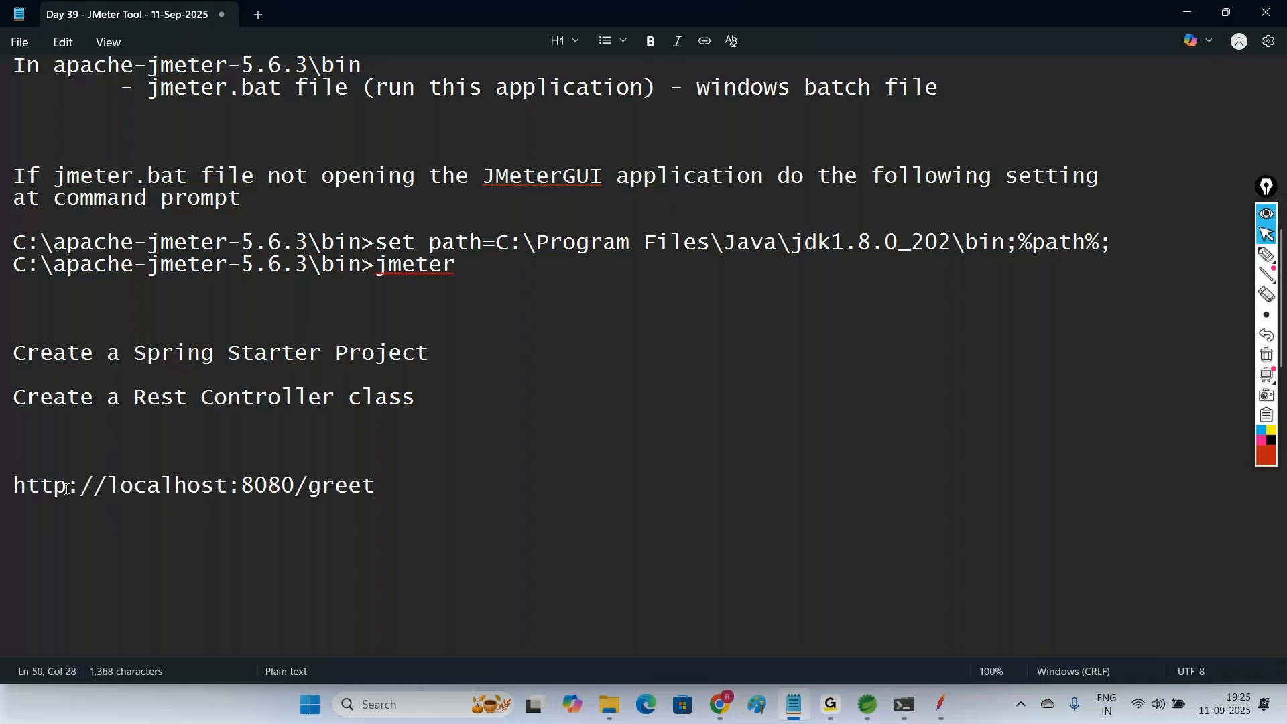
pyautogui.moveTo(67, 489); pyautogui.dragTo(20, 475)
pyautogui.click(368, 536)
pyautogui.click(82, 537)
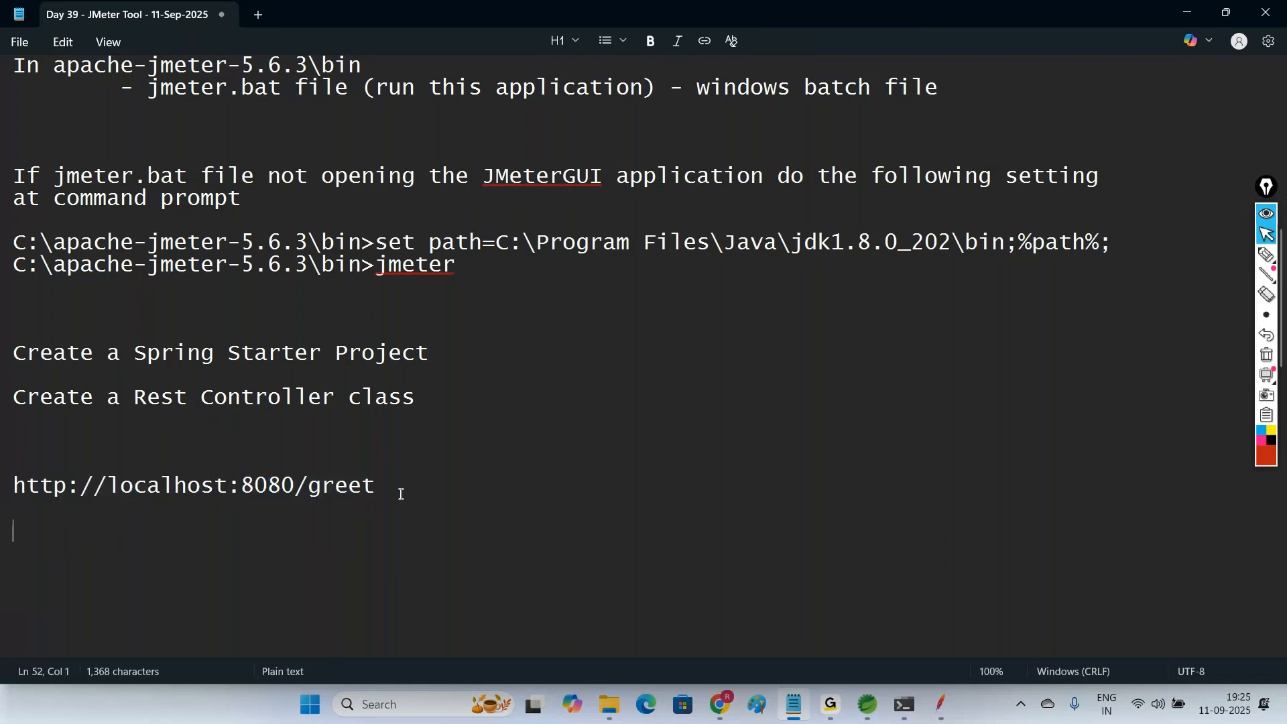
pyautogui.moveTo(401, 494); pyautogui.dragTo(27, 487)
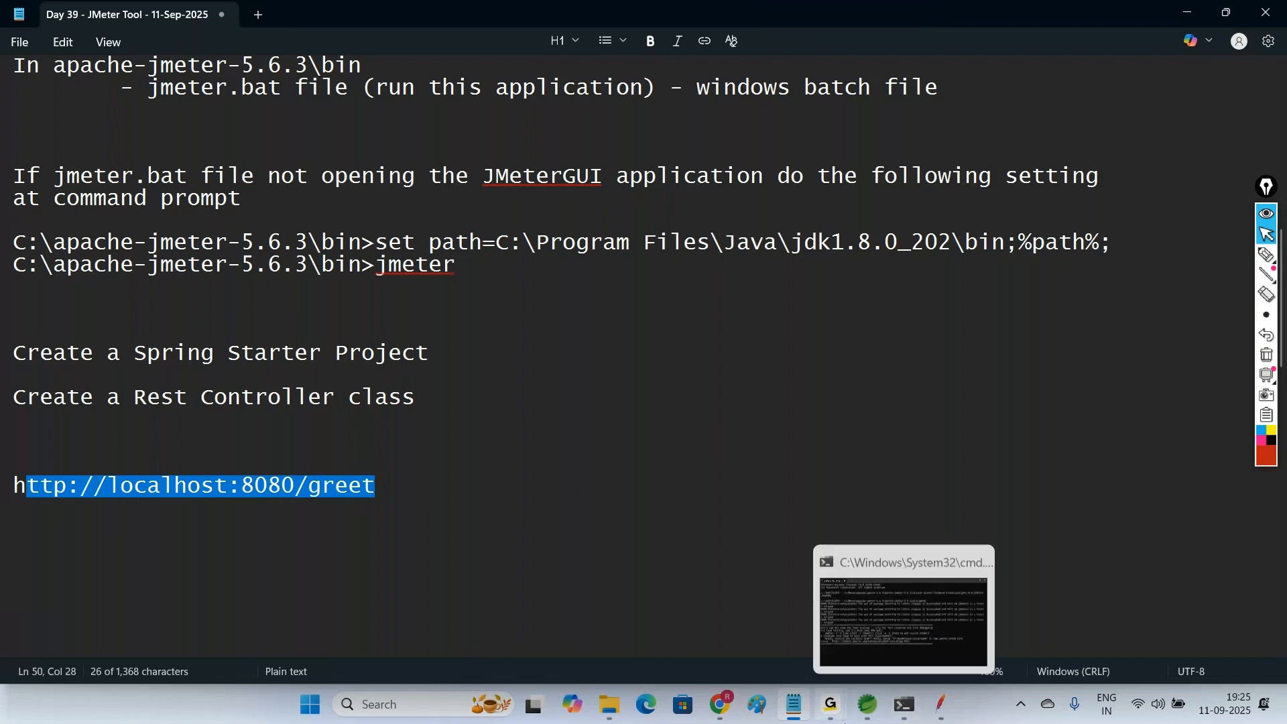
# Step: Switch to Apache JMeter, circle the Test Plan node in red with the screen pen and clear the drawing
pyautogui.click(896, 652)
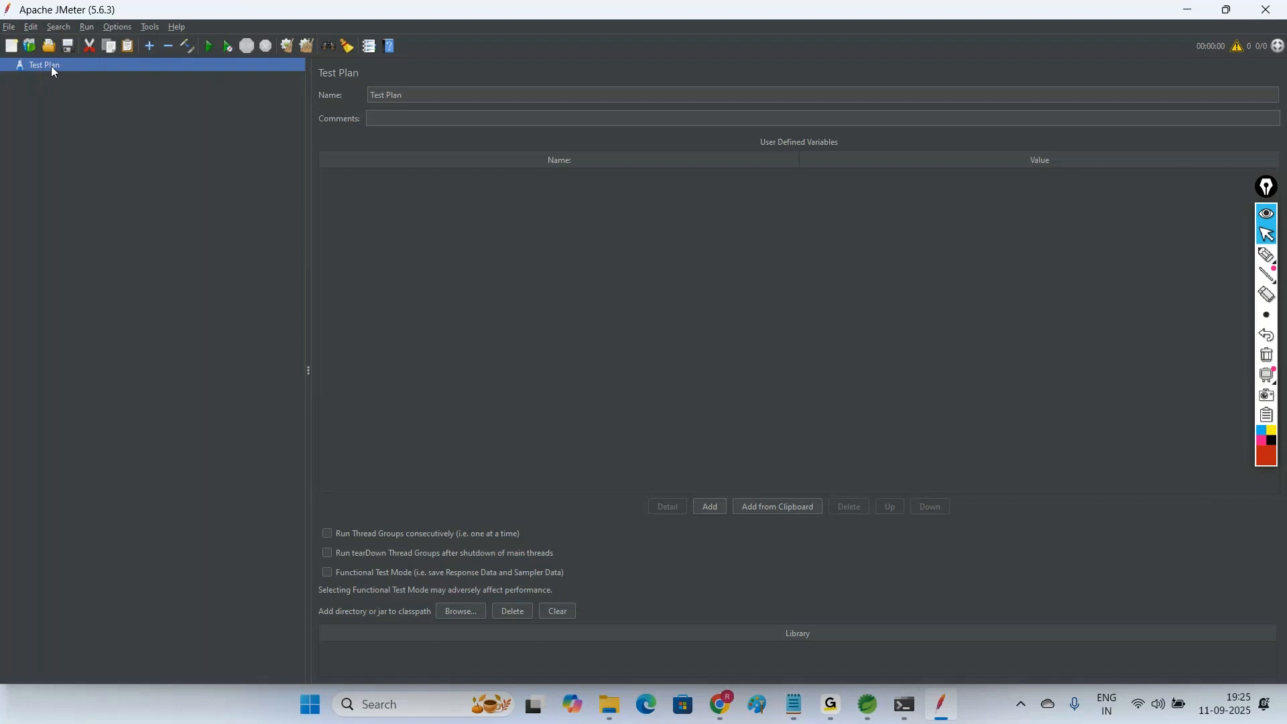
pyautogui.click(1266, 254)
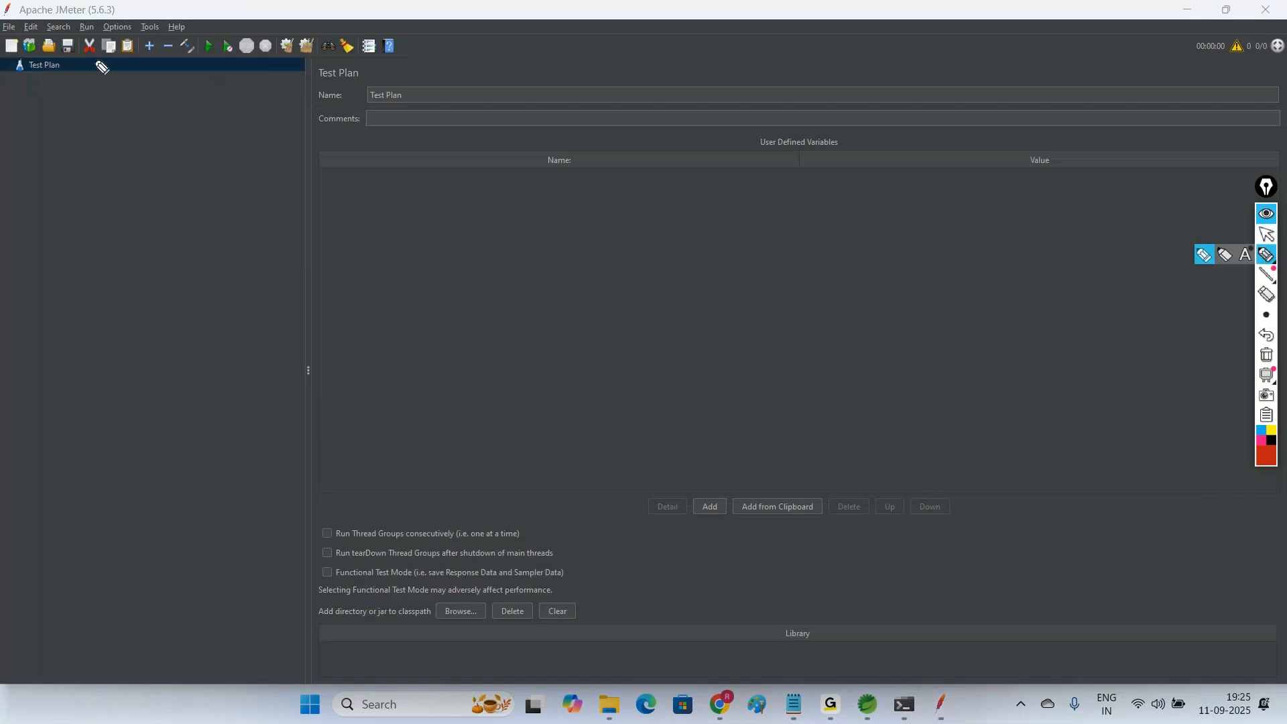
pyautogui.moveTo(97, 62)
pyautogui.mouseDown()
pyautogui.moveTo(32, 63)
pyautogui.moveTo(21, 95)
pyautogui.moveTo(97, 63)
pyautogui.mouseUp()
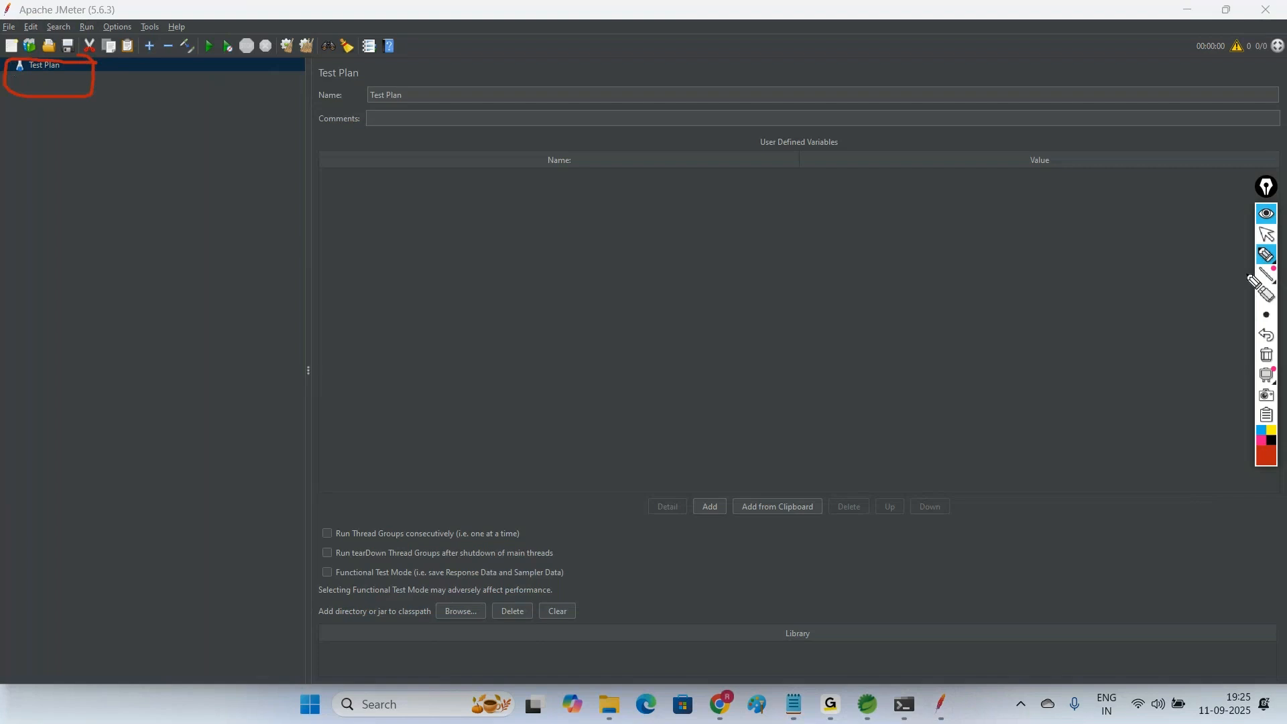
pyautogui.click(1272, 368)
pyautogui.click(1266, 234)
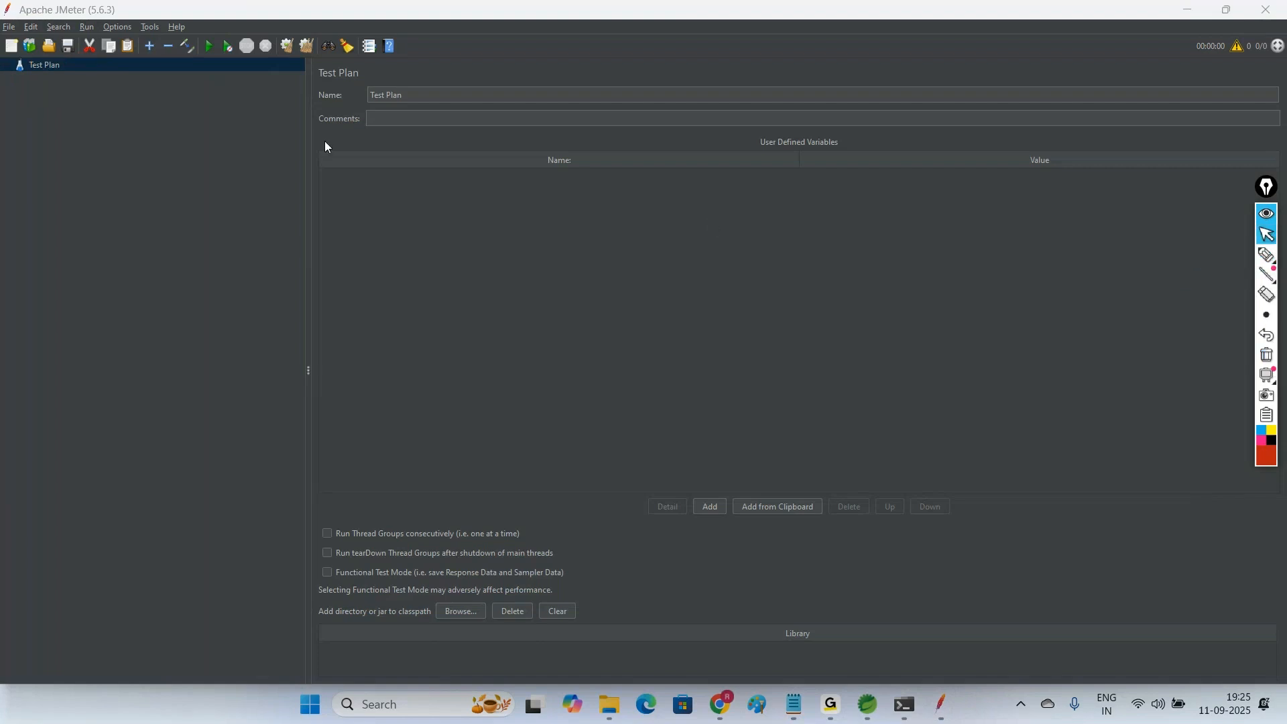
# Step: Add a Thread Group to the Test Plan
pyautogui.rightClick(61, 67)
pyautogui.moveTo(151, 74)
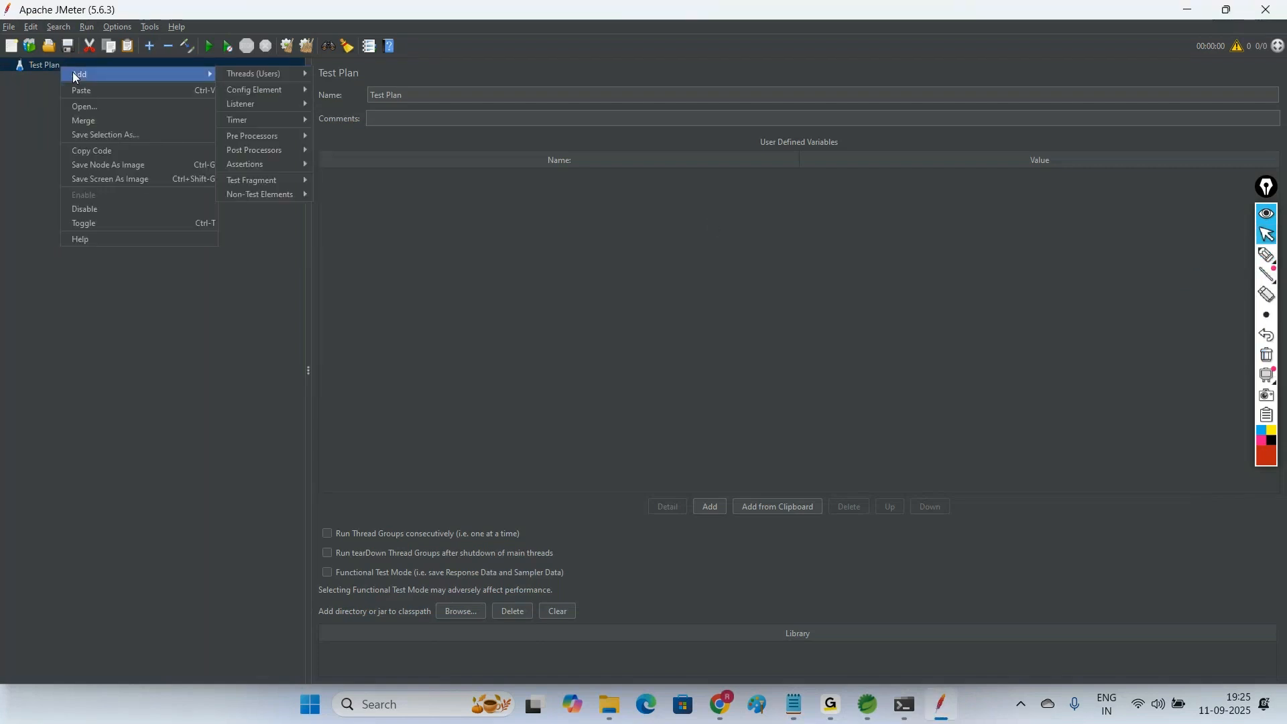
pyautogui.moveTo(262, 76)
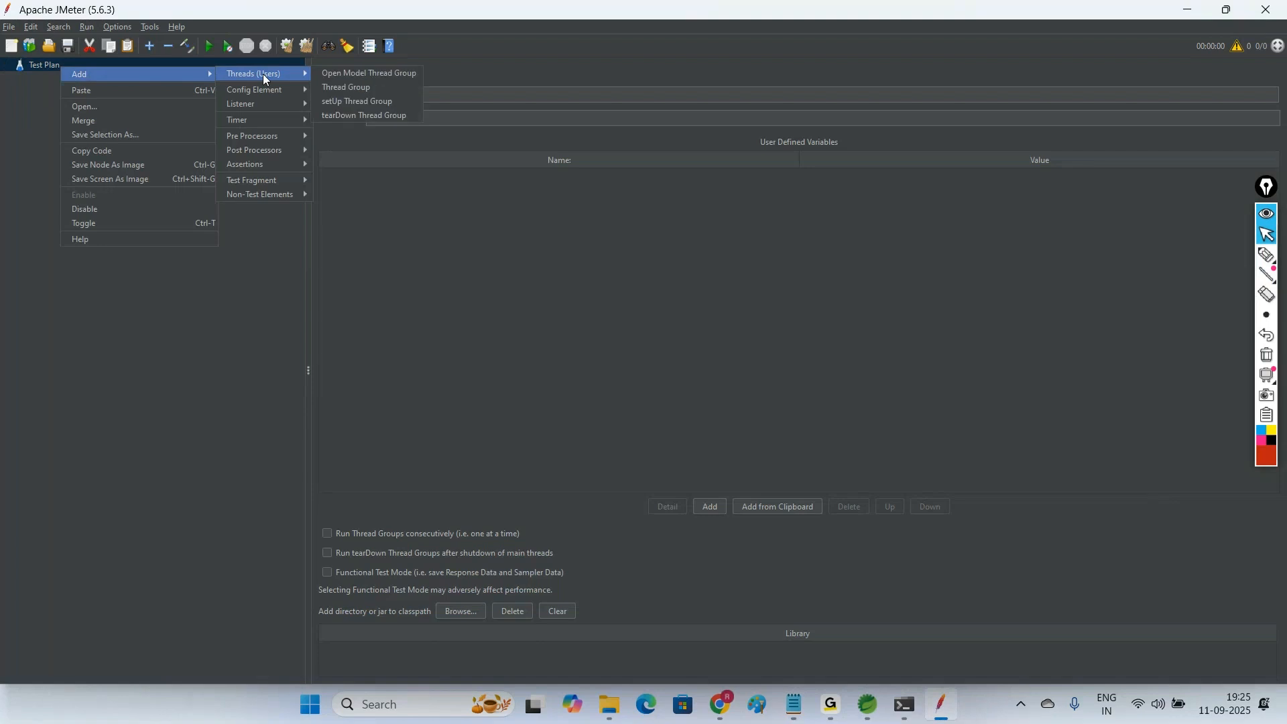
pyautogui.click(345, 91)
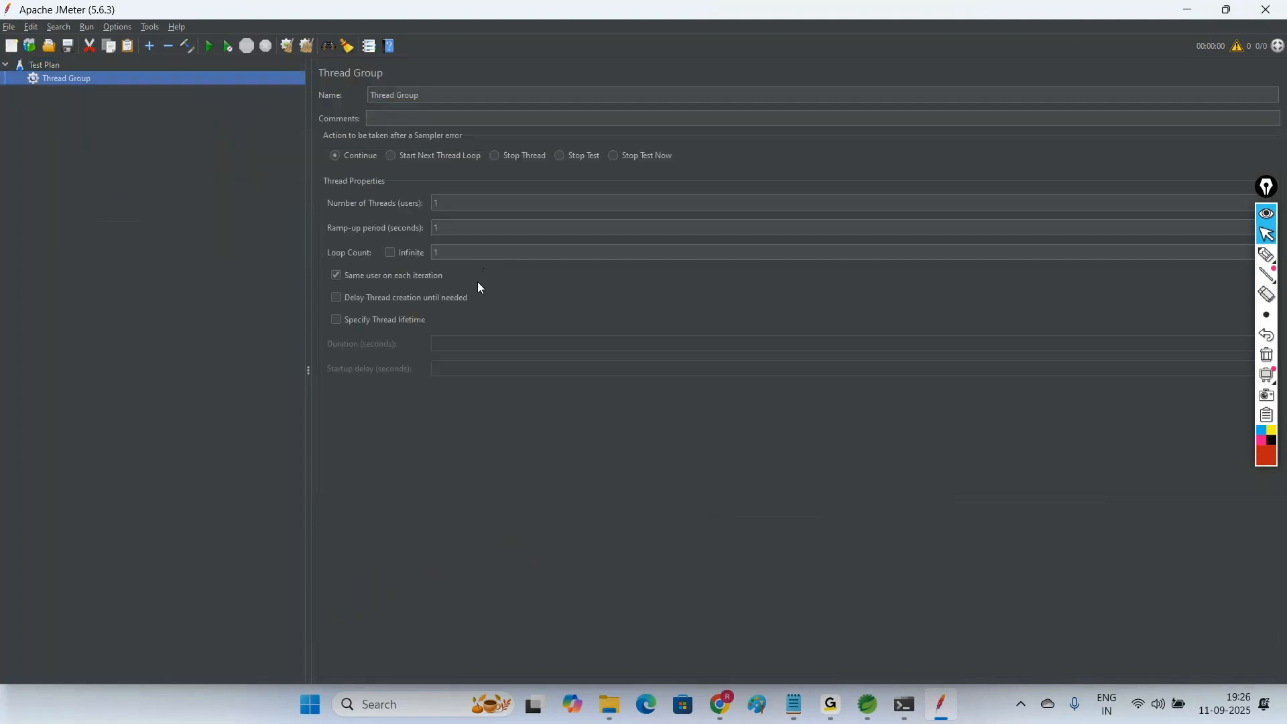
# Step: Examine the Thread Group's name and number of threads (users) settings
pyautogui.click(427, 96)
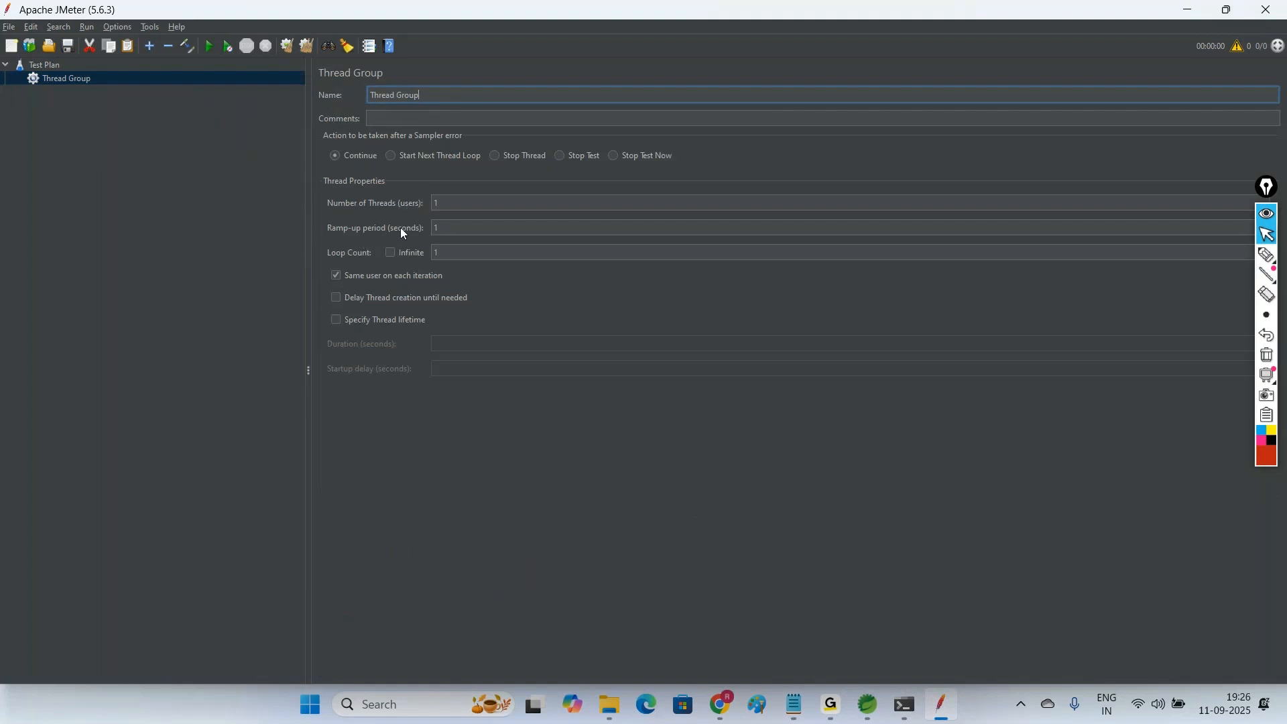
pyautogui.click(461, 203)
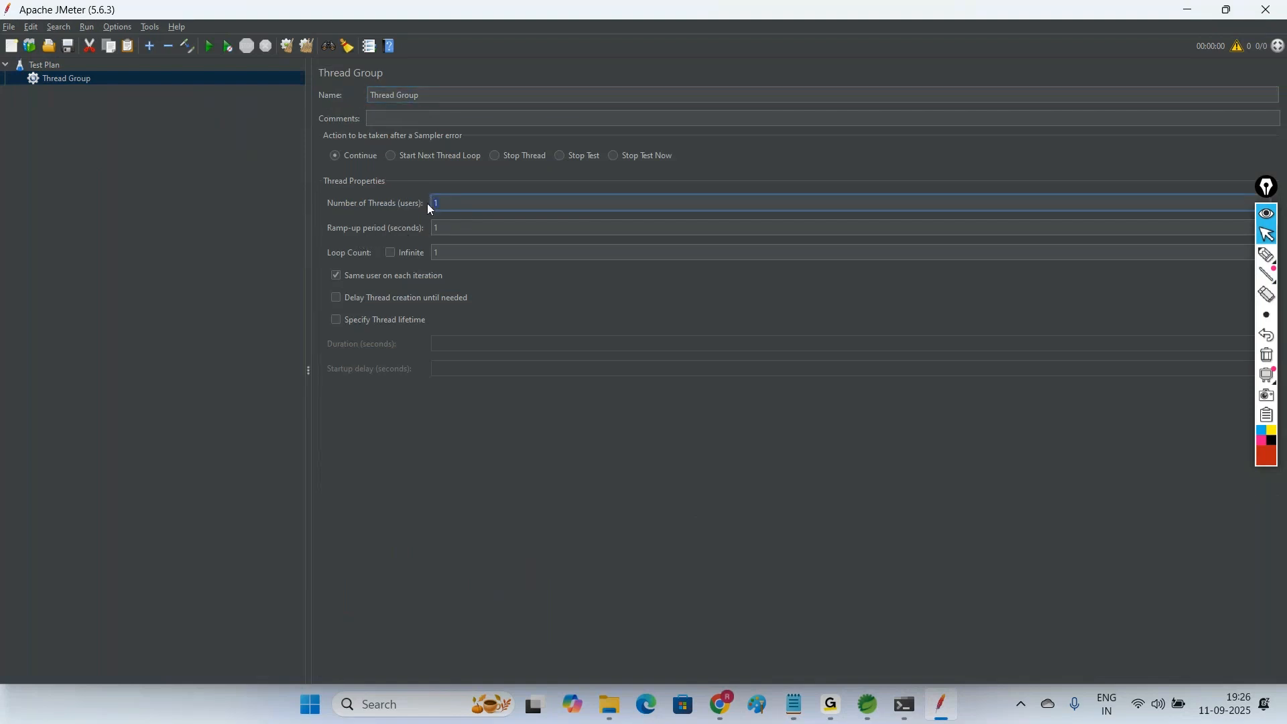
pyautogui.moveTo(428, 203); pyautogui.dragTo(450, 201)
pyautogui.click(452, 203)
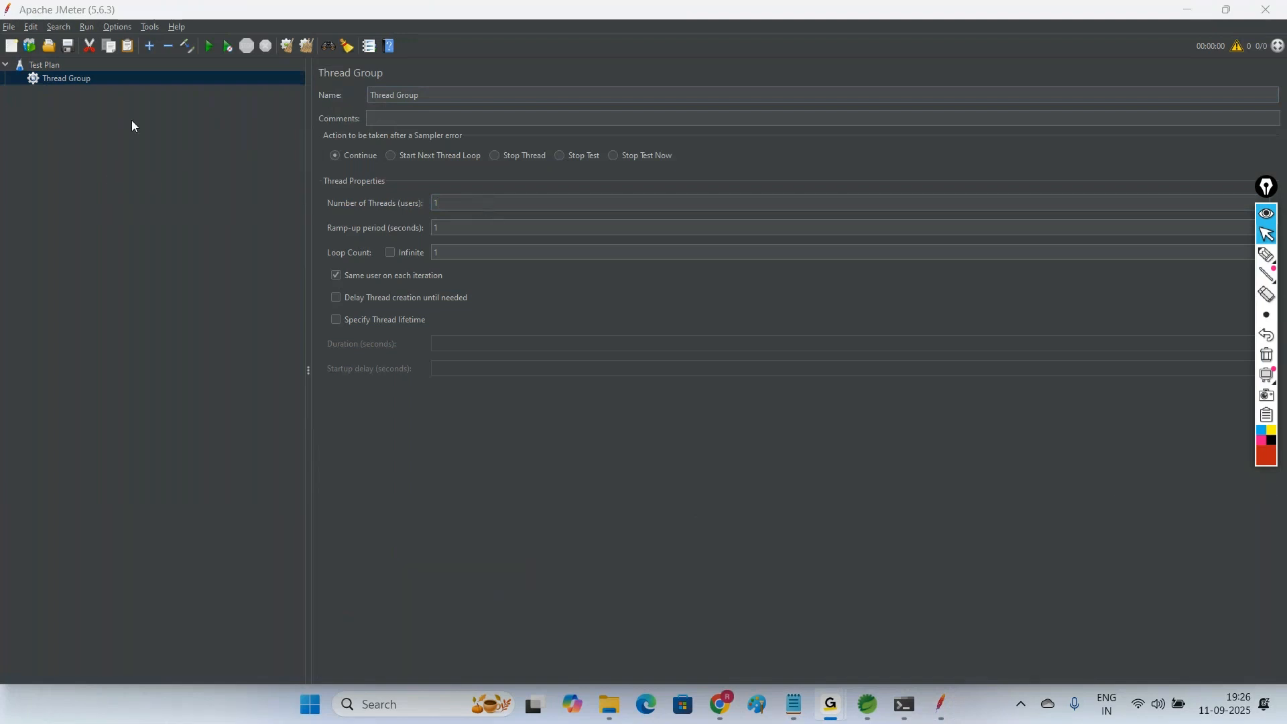
# Step: Add an HTTP Request sampler to the Thread Group
pyautogui.rightClick(80, 80)
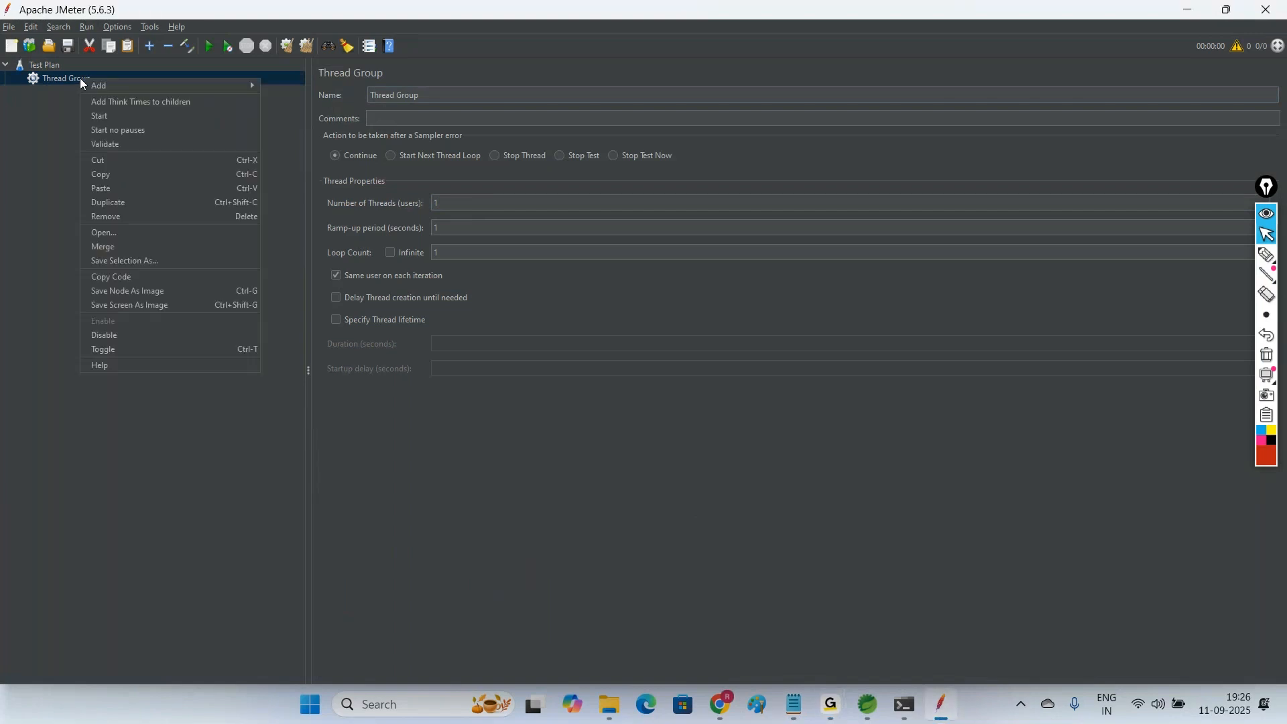
pyautogui.moveTo(231, 84)
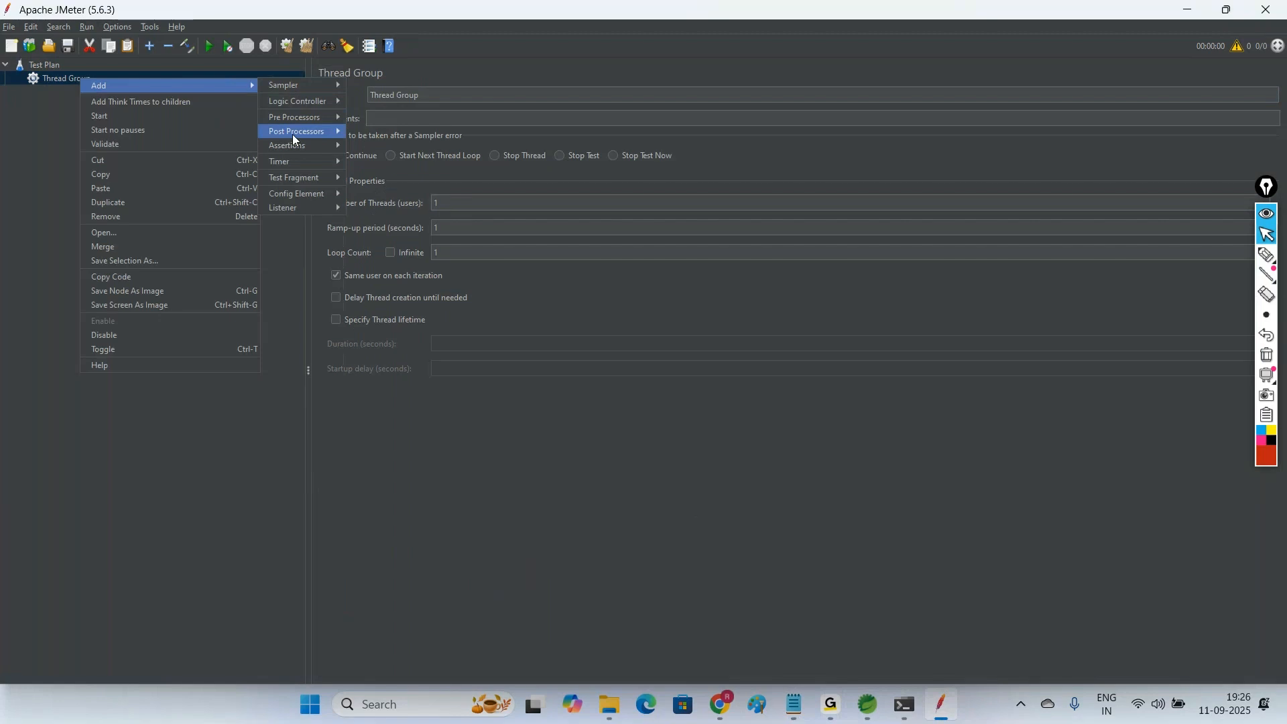
pyautogui.moveTo(298, 87)
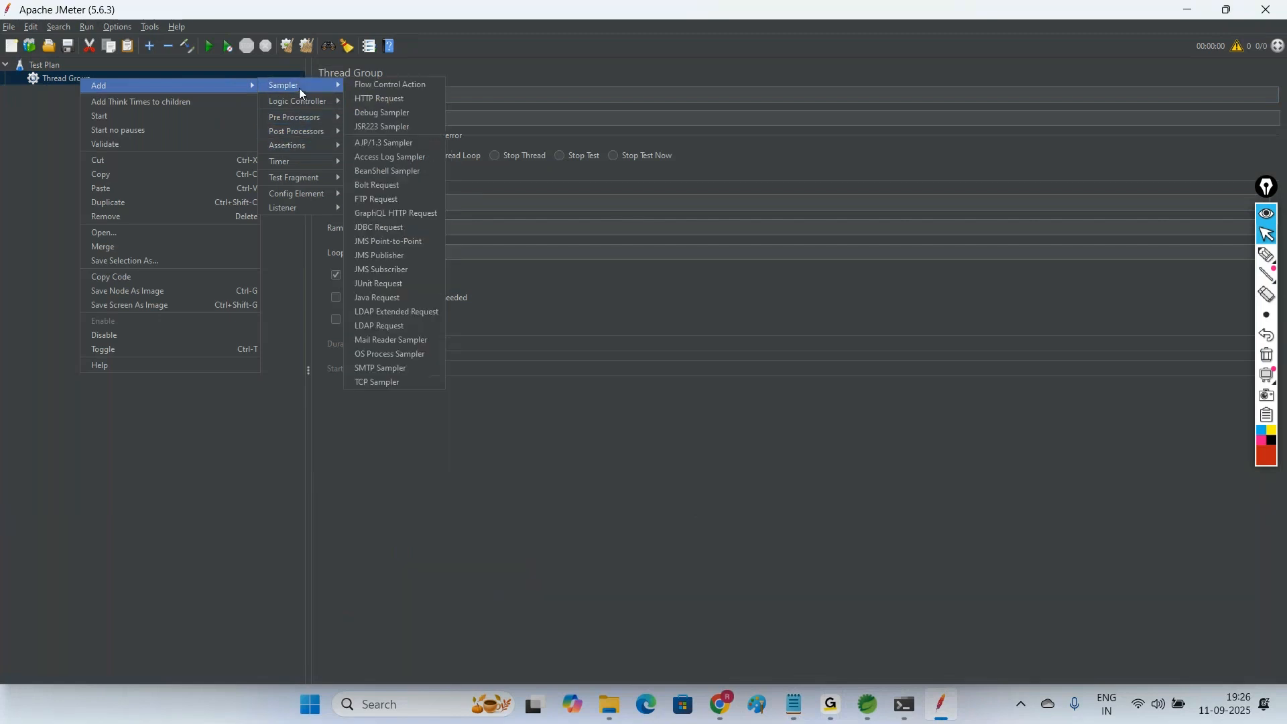
pyautogui.click(372, 99)
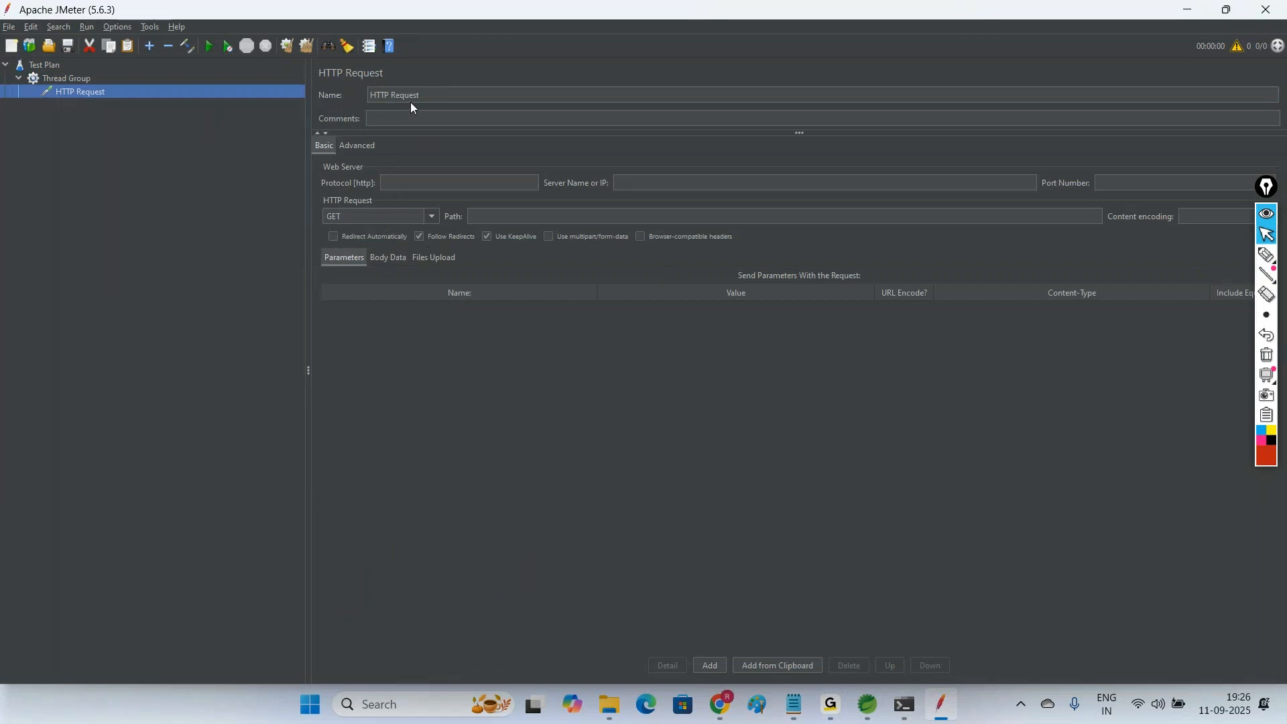
# Step: Configure the HTTP Request with protocol http, server name localhost, port number 8080 and path greet
pyautogui.click(405, 185)
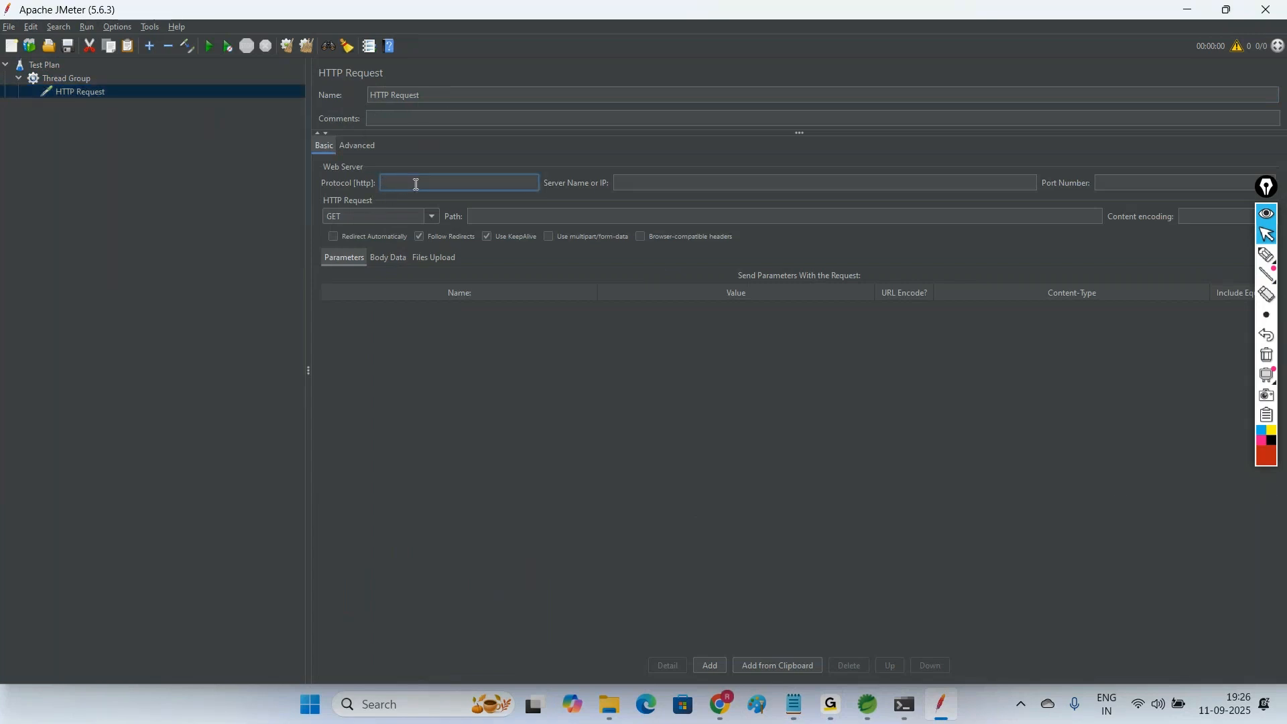
pyautogui.write('http')
pyautogui.click(643, 183)
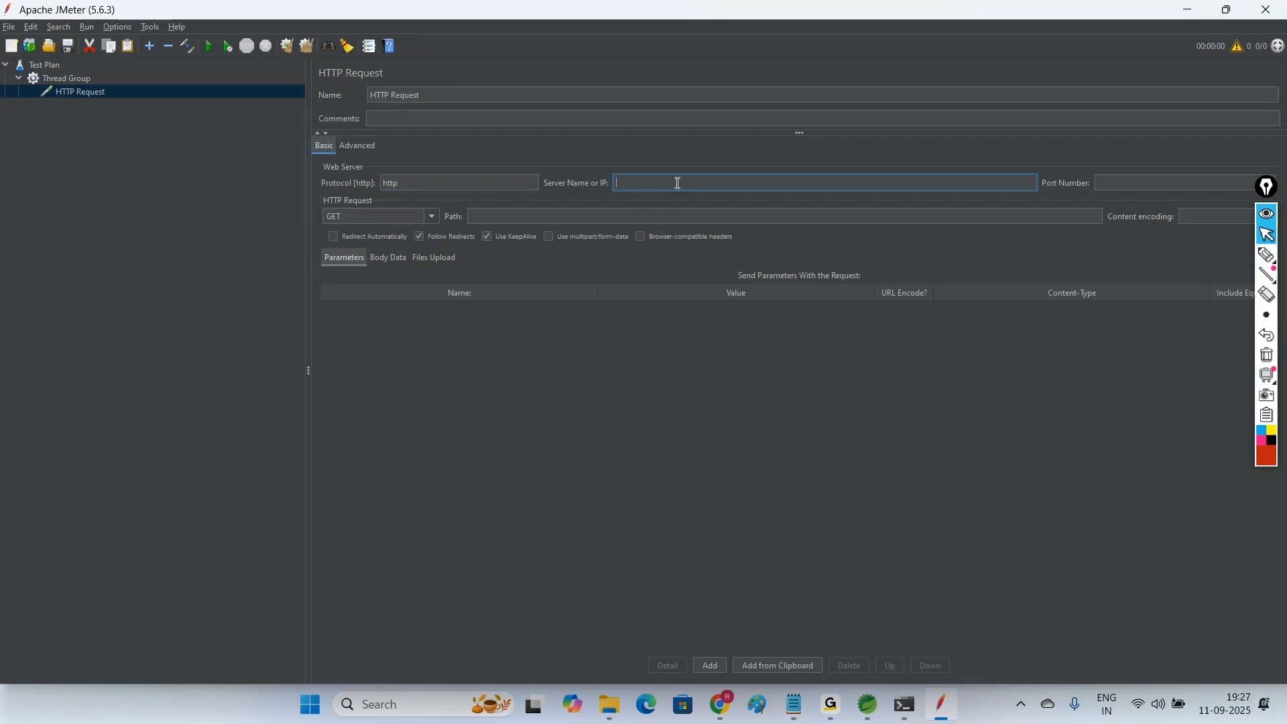
pyautogui.write('localhost')
pyautogui.click(1122, 179)
pyautogui.write('8080')
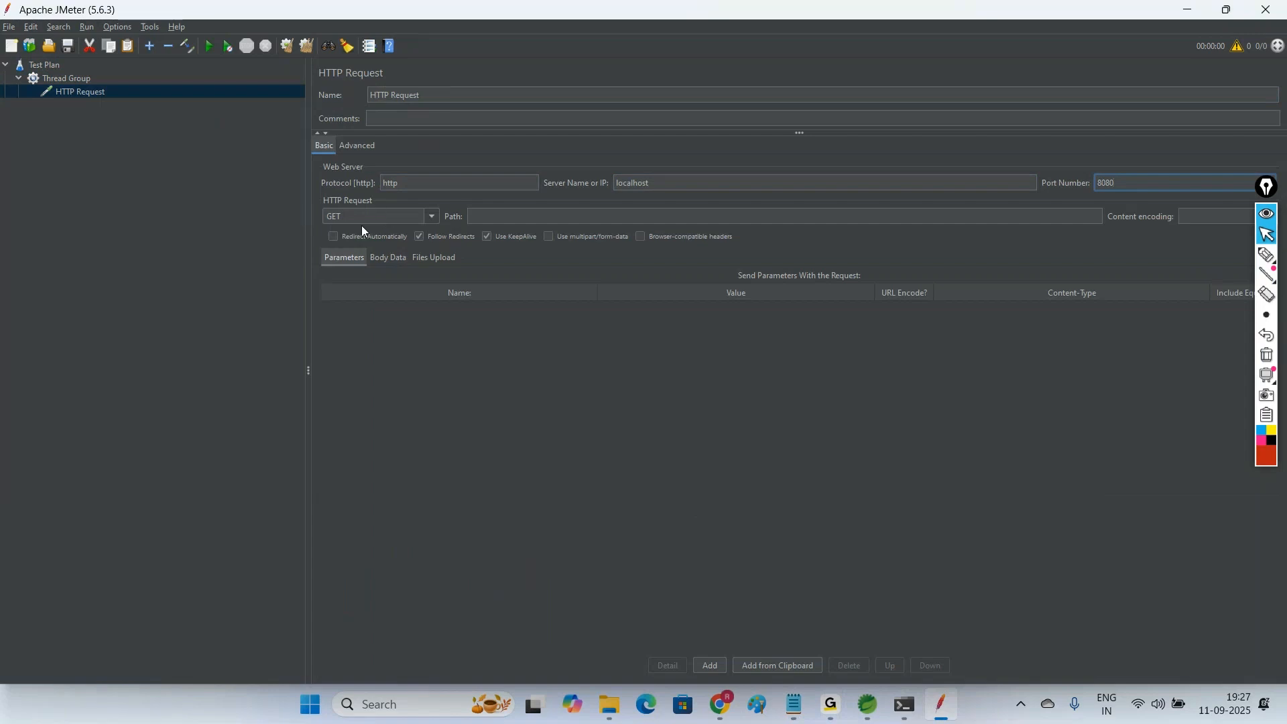
pyautogui.click(483, 218)
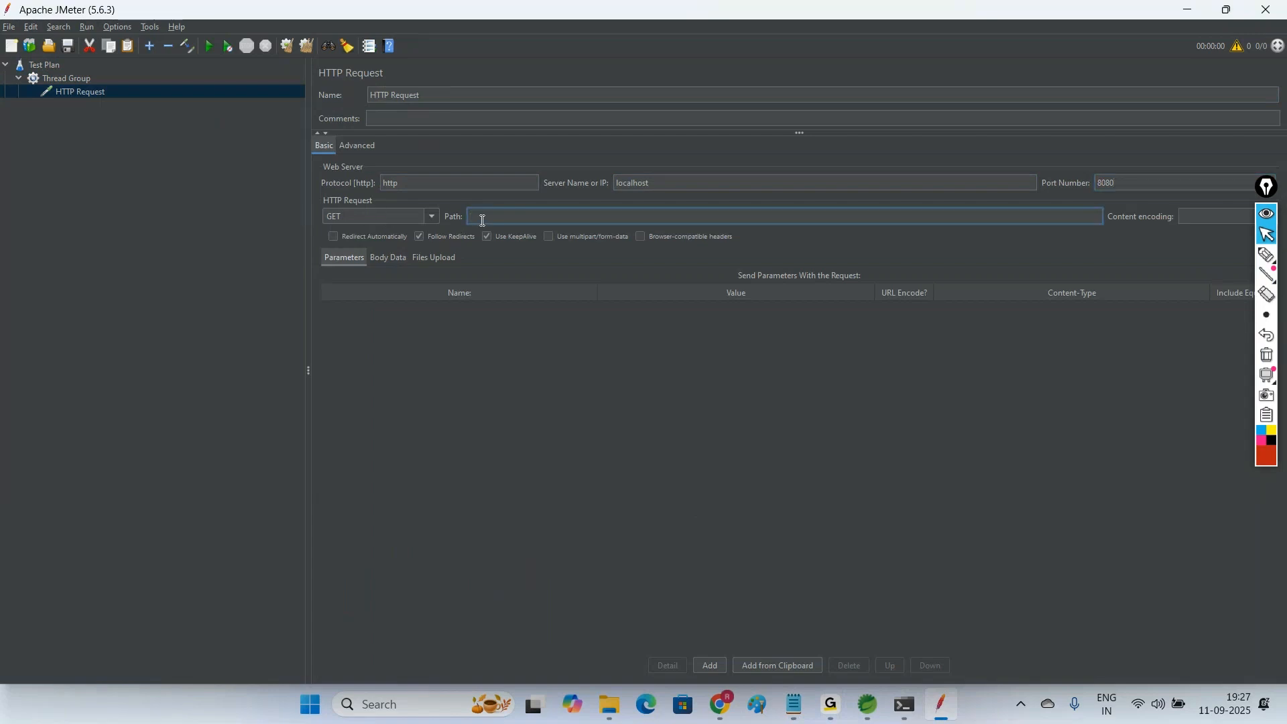
pyautogui.write('greet')
# Step: Switch to Notepad to review the greet part of the noted URL, and return to JMeter
pyautogui.click(794, 703)
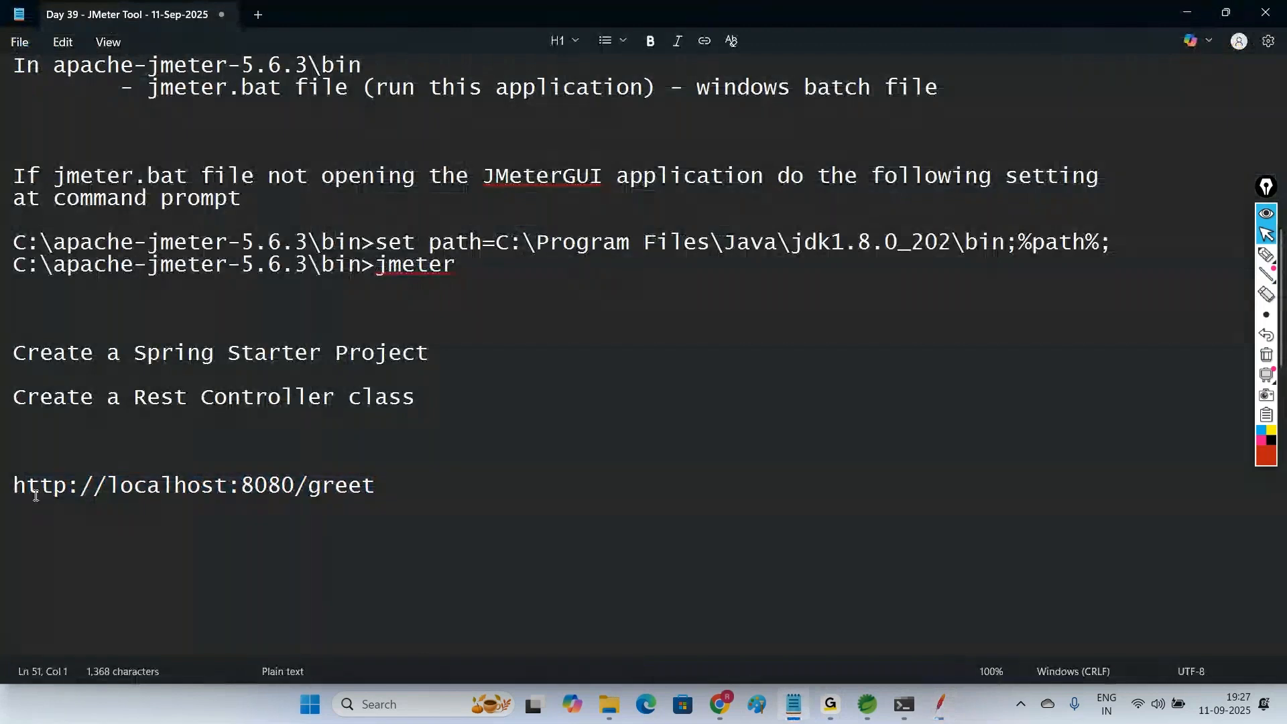
pyautogui.moveTo(27, 486); pyautogui.dragTo(376, 511)
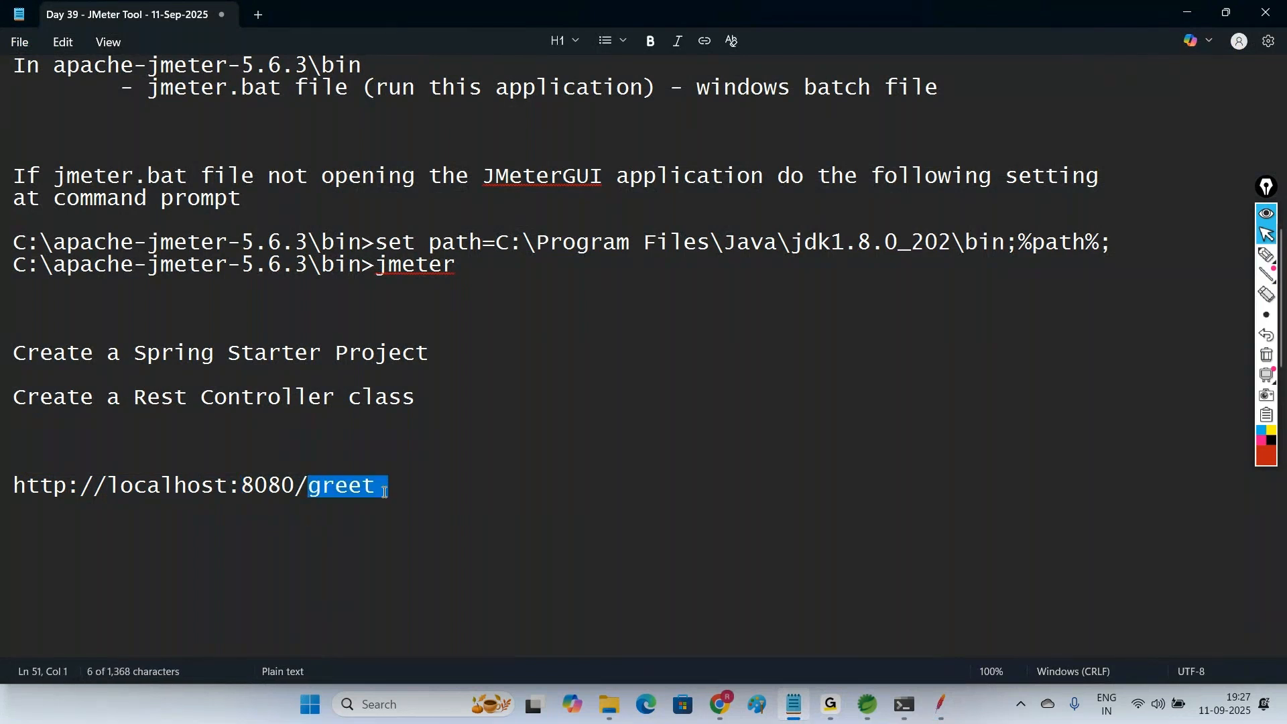
pyautogui.click(941, 704)
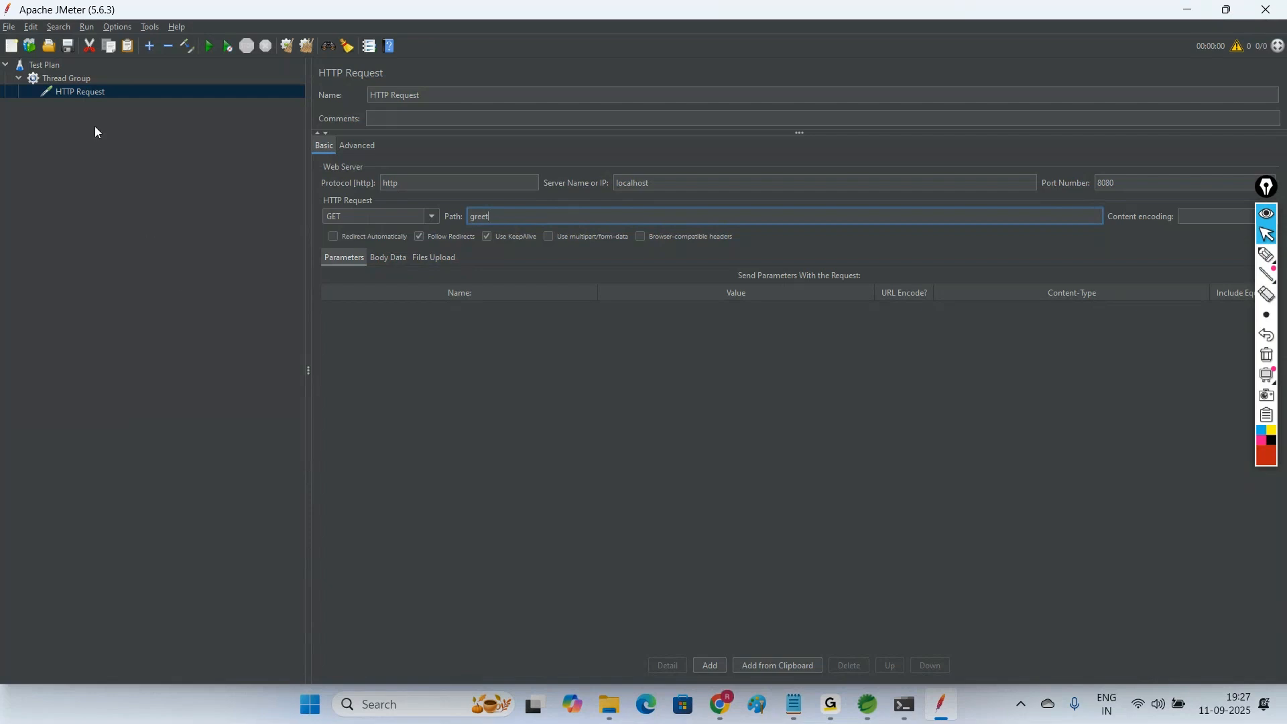
# Step: Add a View Results Tree listener and a Summary Report listener to the Thread Group
pyautogui.rightClick(73, 77)
pyautogui.moveTo(189, 85)
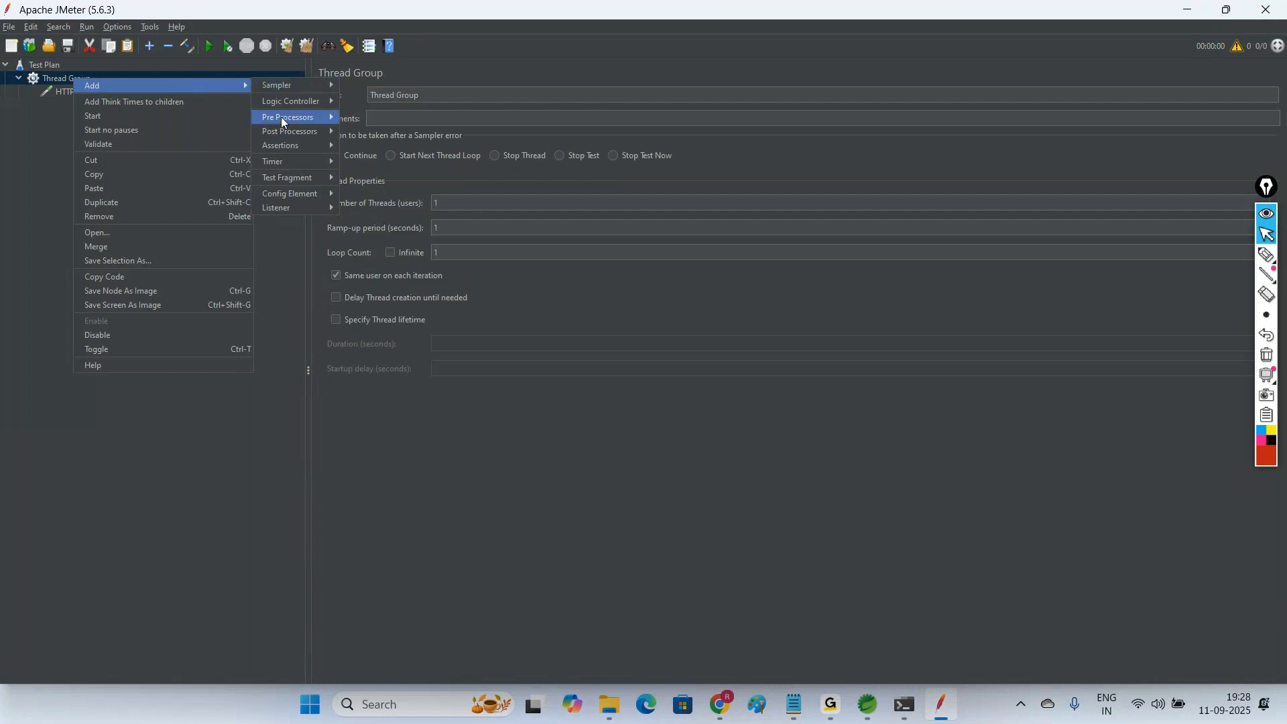
pyautogui.moveTo(279, 211)
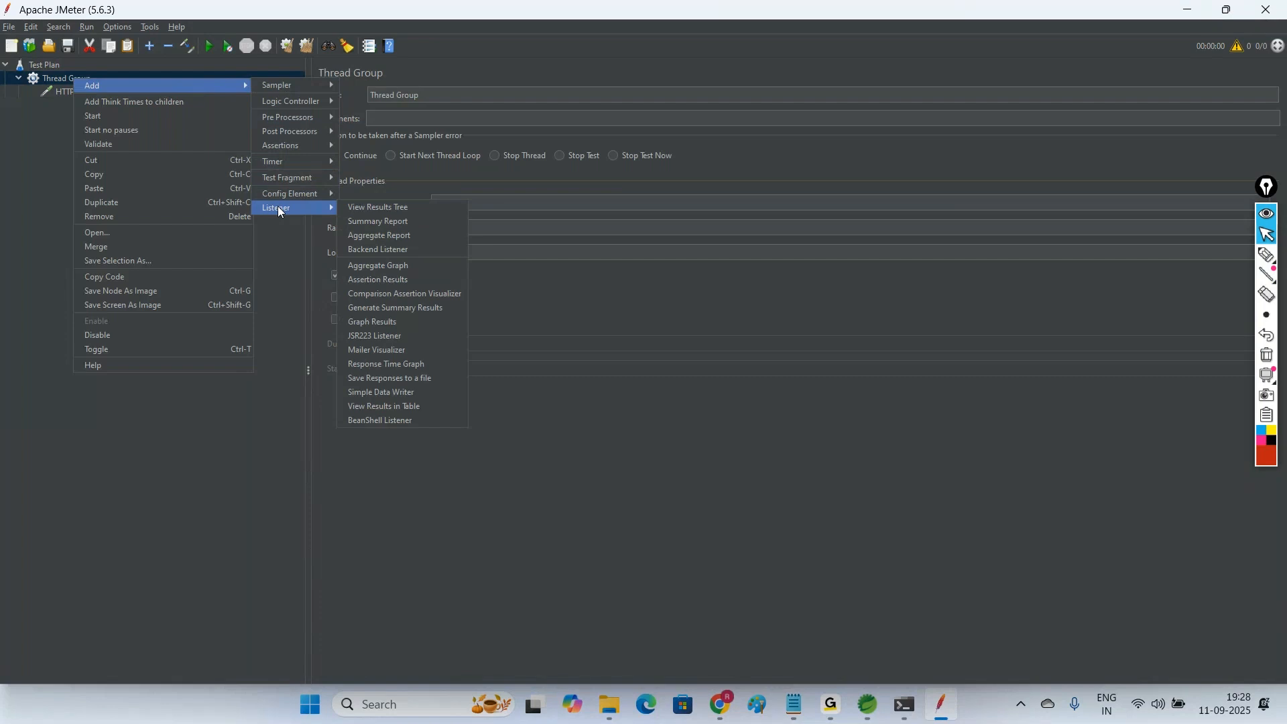
pyautogui.click(362, 211)
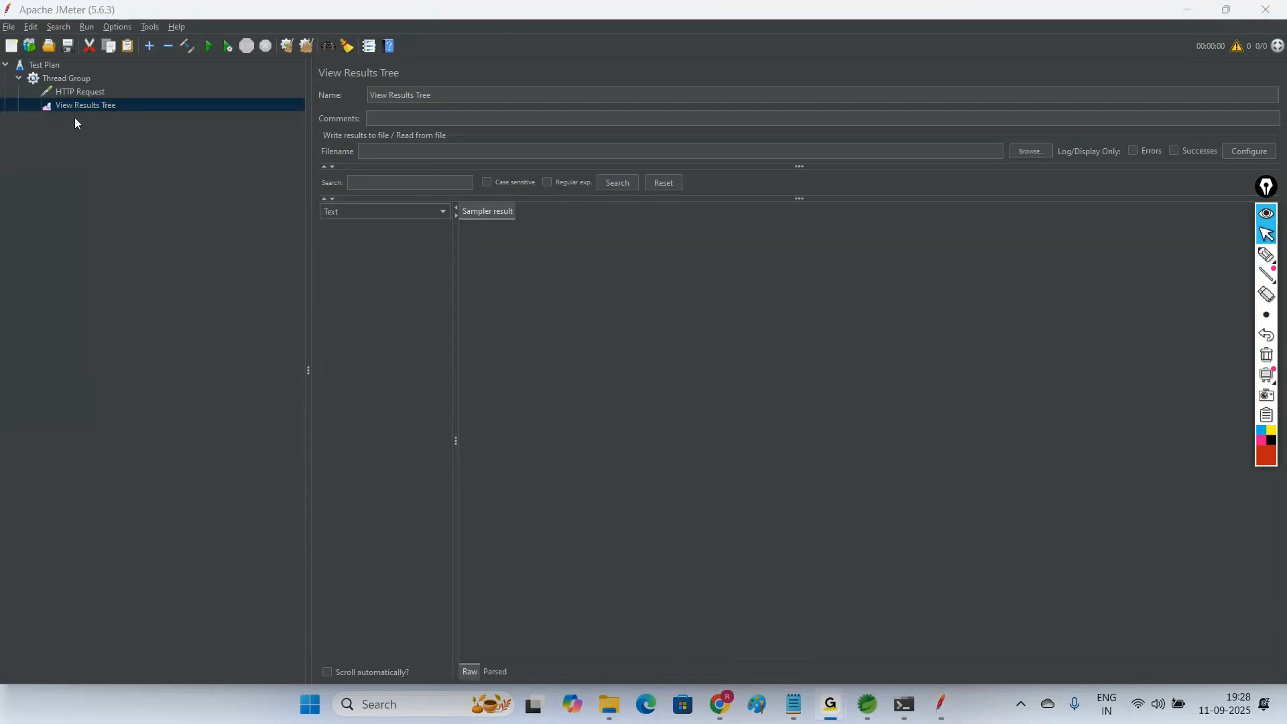
pyautogui.rightClick(69, 79)
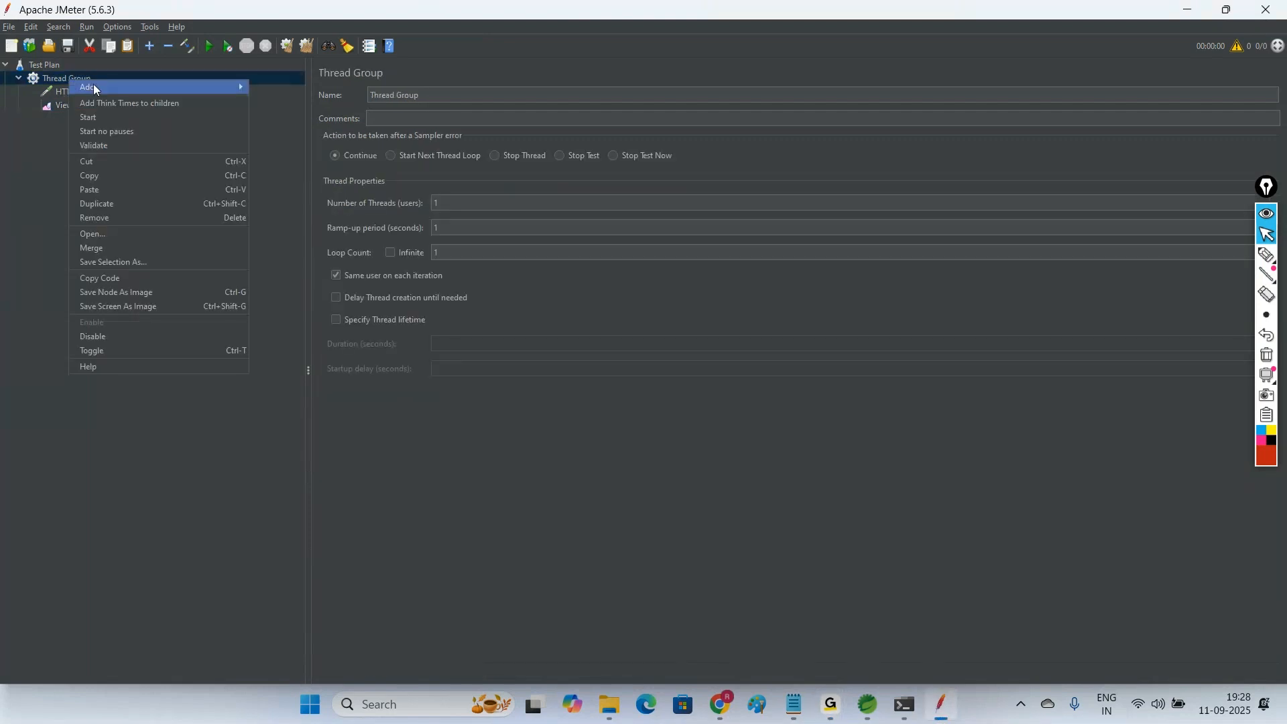
pyautogui.moveTo(231, 88)
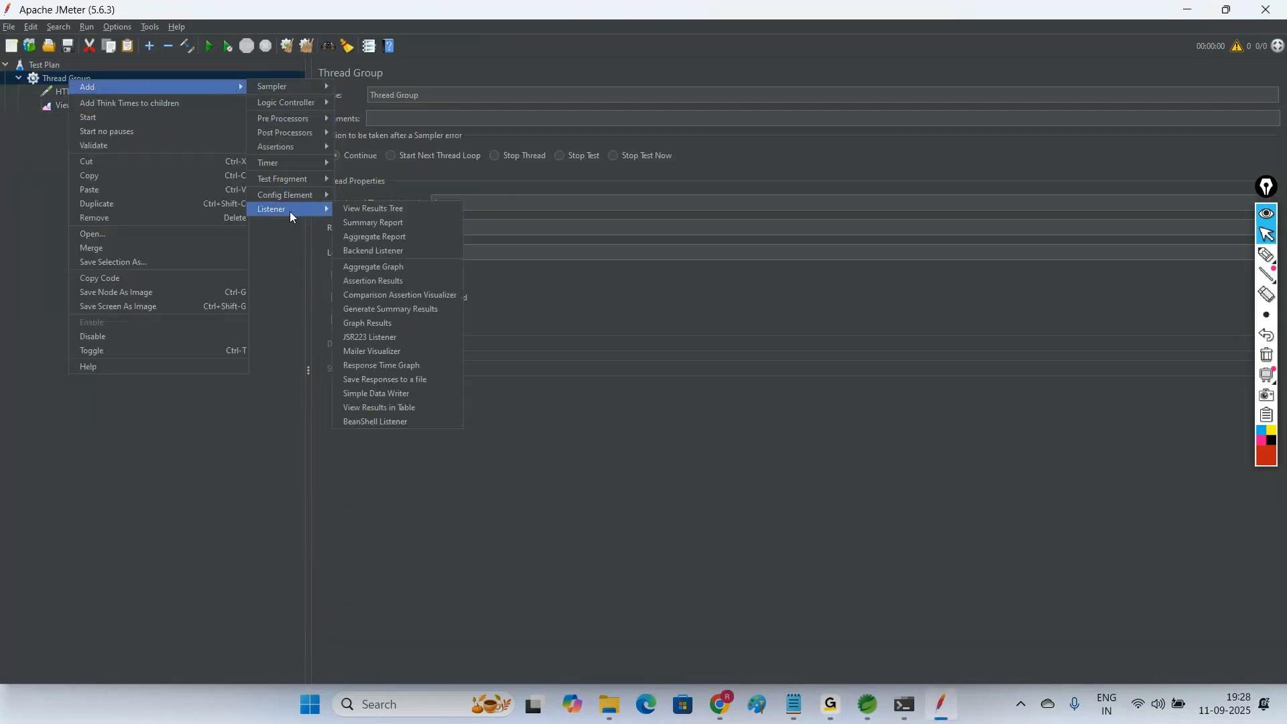
pyautogui.click(370, 224)
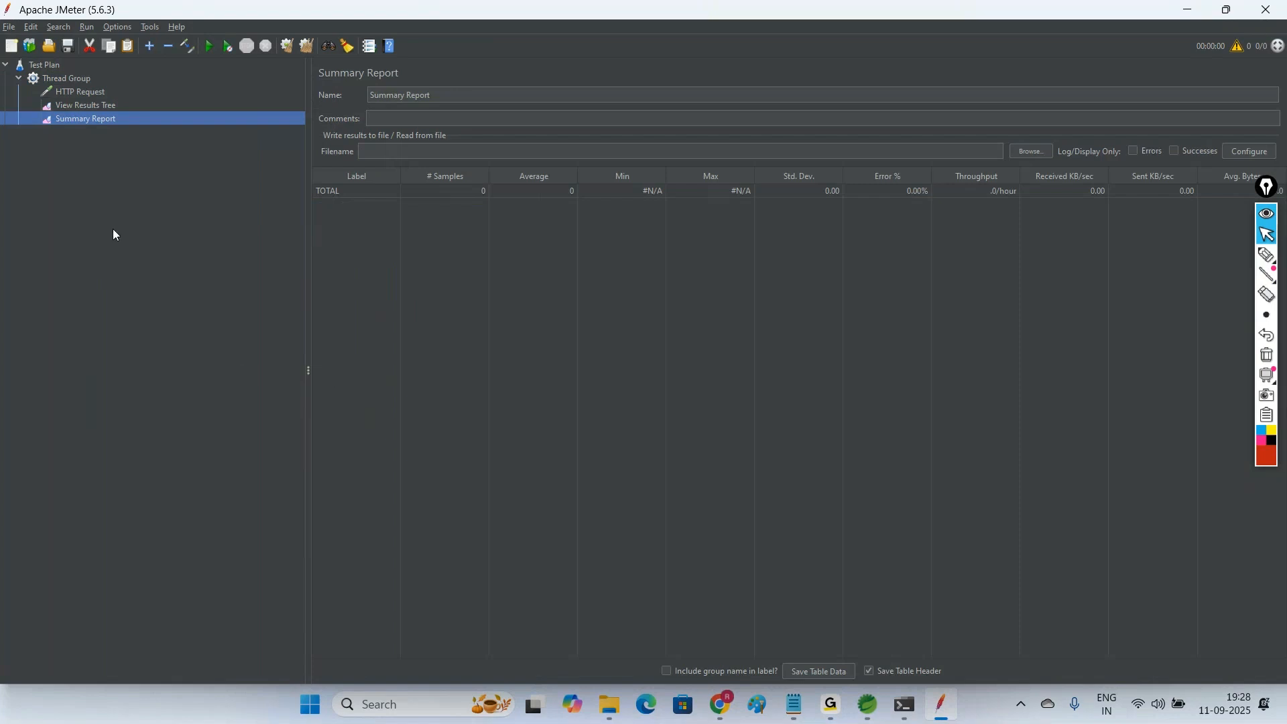
# Step: Save the Test Plan selection as MyTestPlan in JMeter's bin folder
pyautogui.rightClick(49, 67)
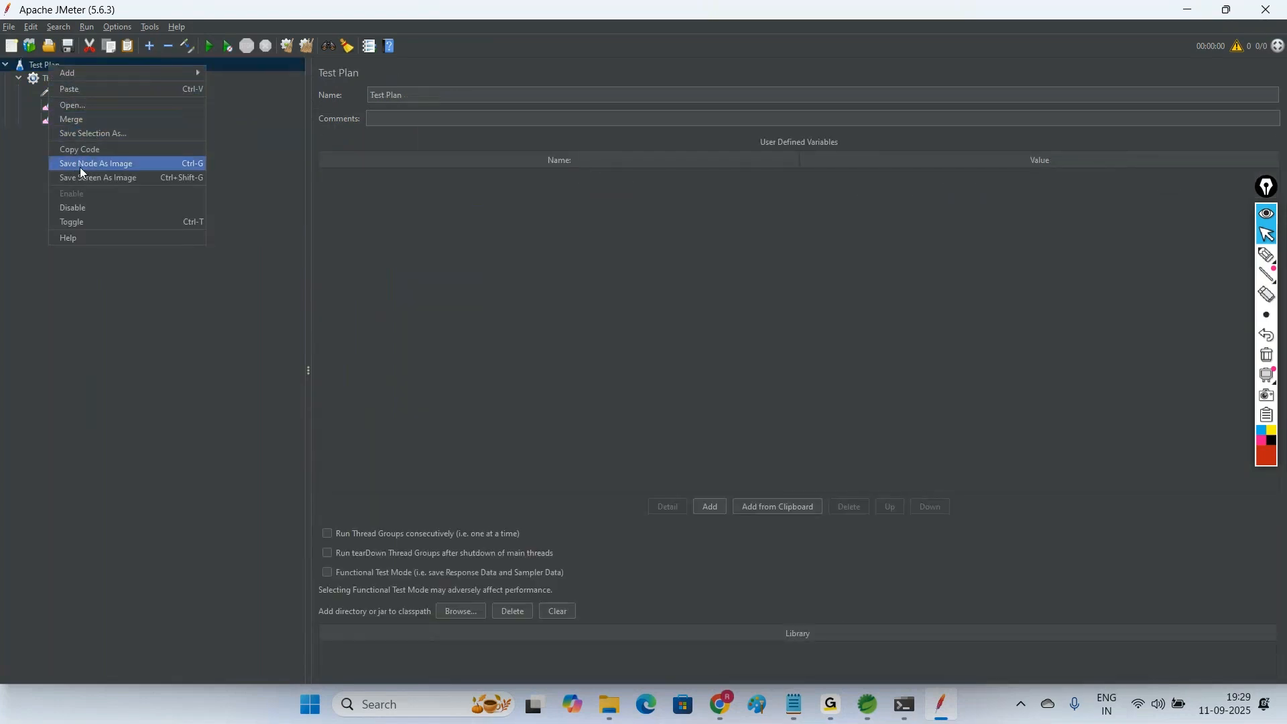
pyautogui.click(91, 133)
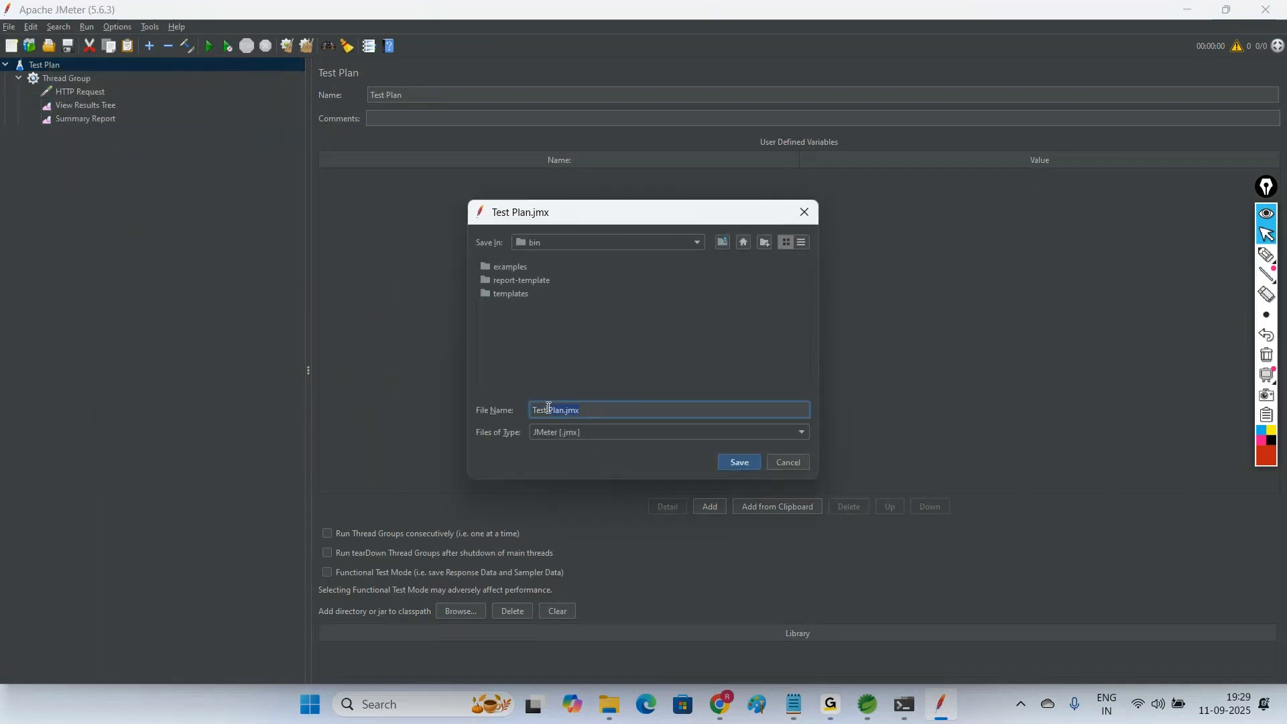
pyautogui.write('My')
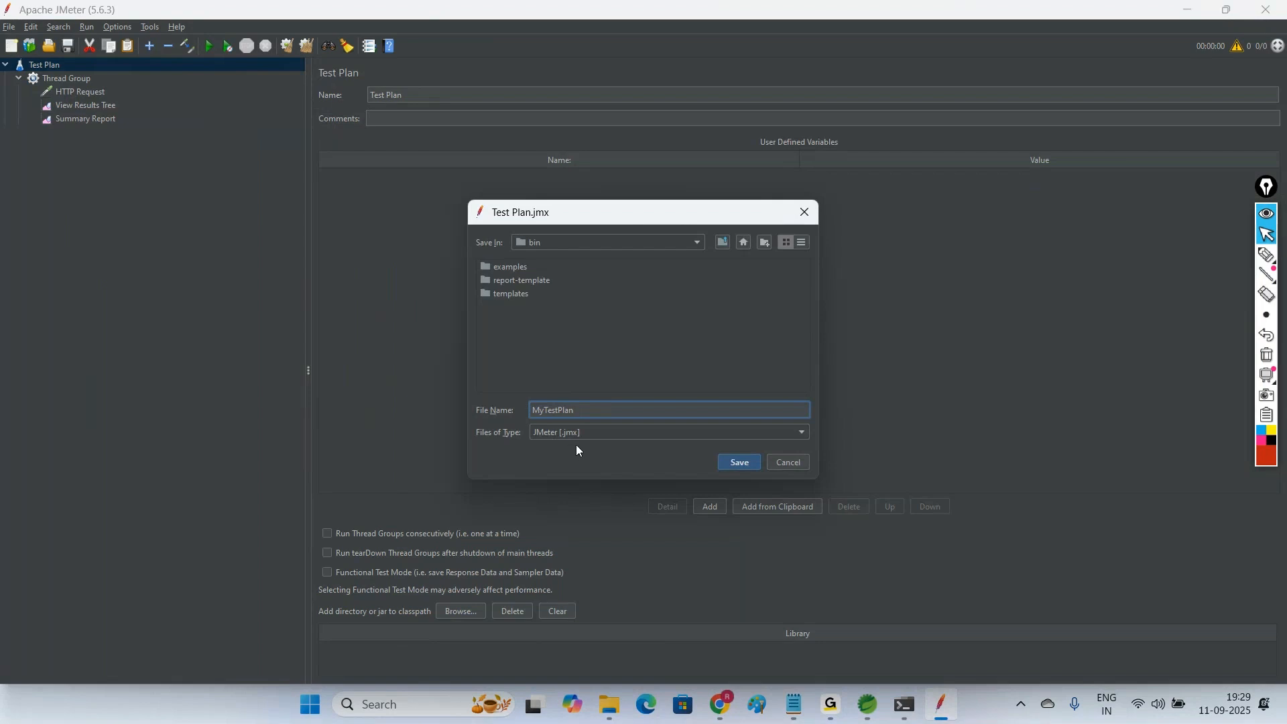
pyautogui.click(733, 472)
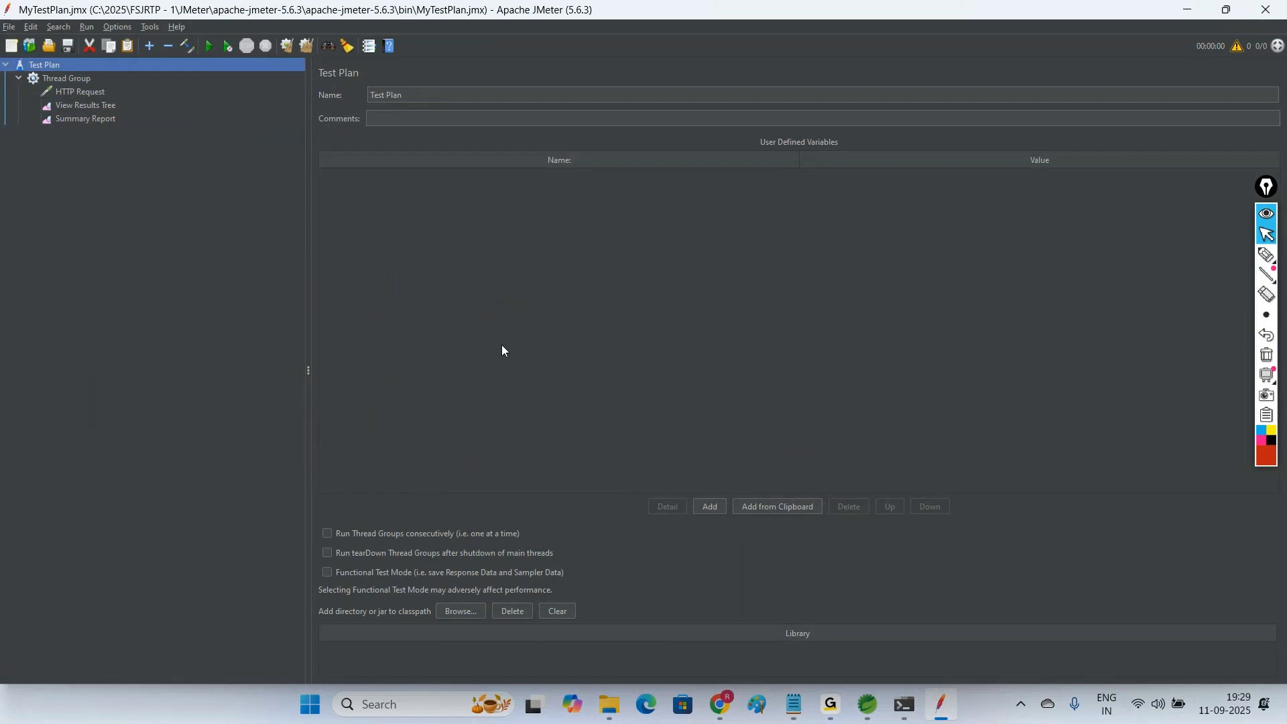
# Step: Circle the start control in red with the screen pen and run the test plan
pyautogui.click(1264, 257)
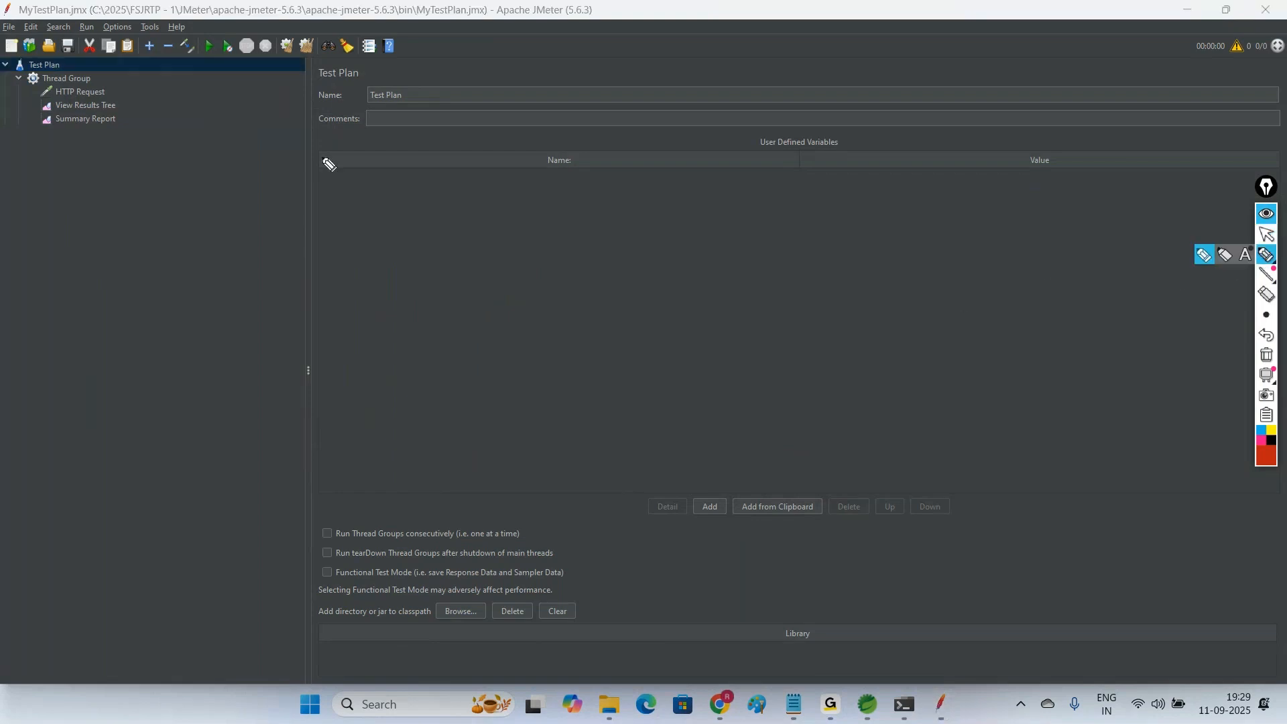
pyautogui.moveTo(204, 33)
pyautogui.mouseDown()
pyautogui.moveTo(201, 57)
pyautogui.moveTo(218, 54)
pyautogui.moveTo(205, 30)
pyautogui.mouseUp()
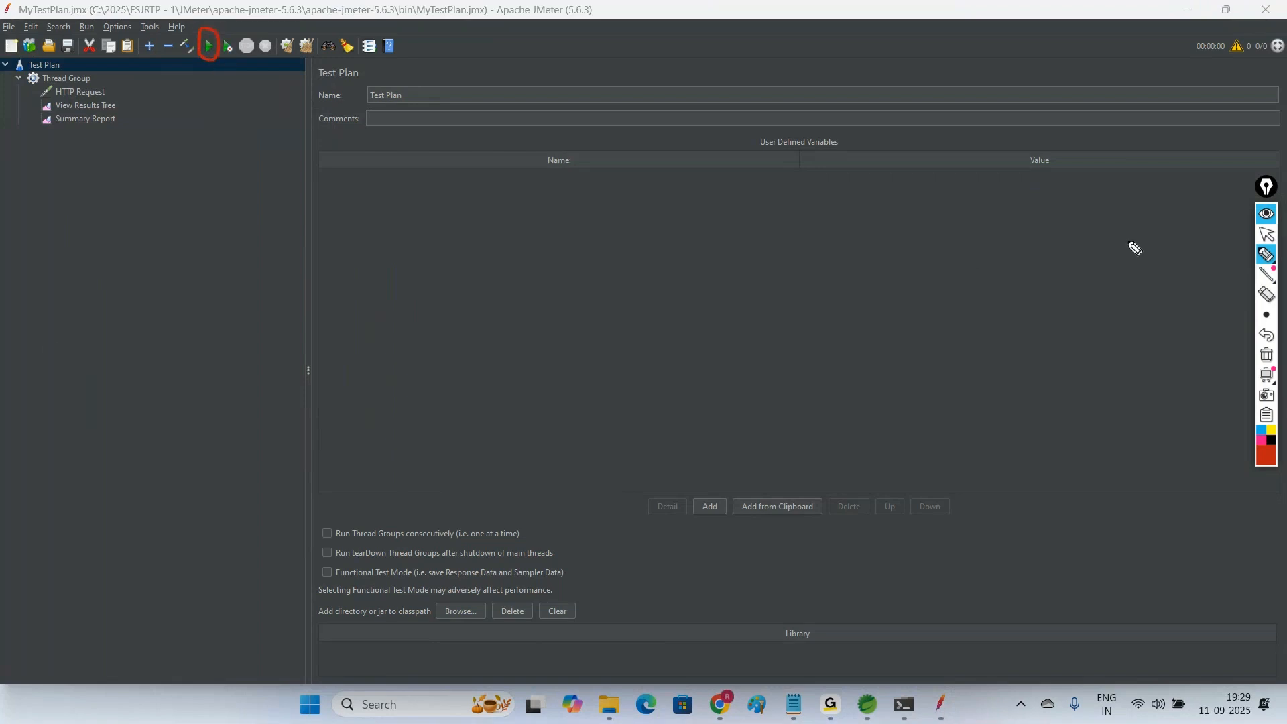
pyautogui.click(1264, 234)
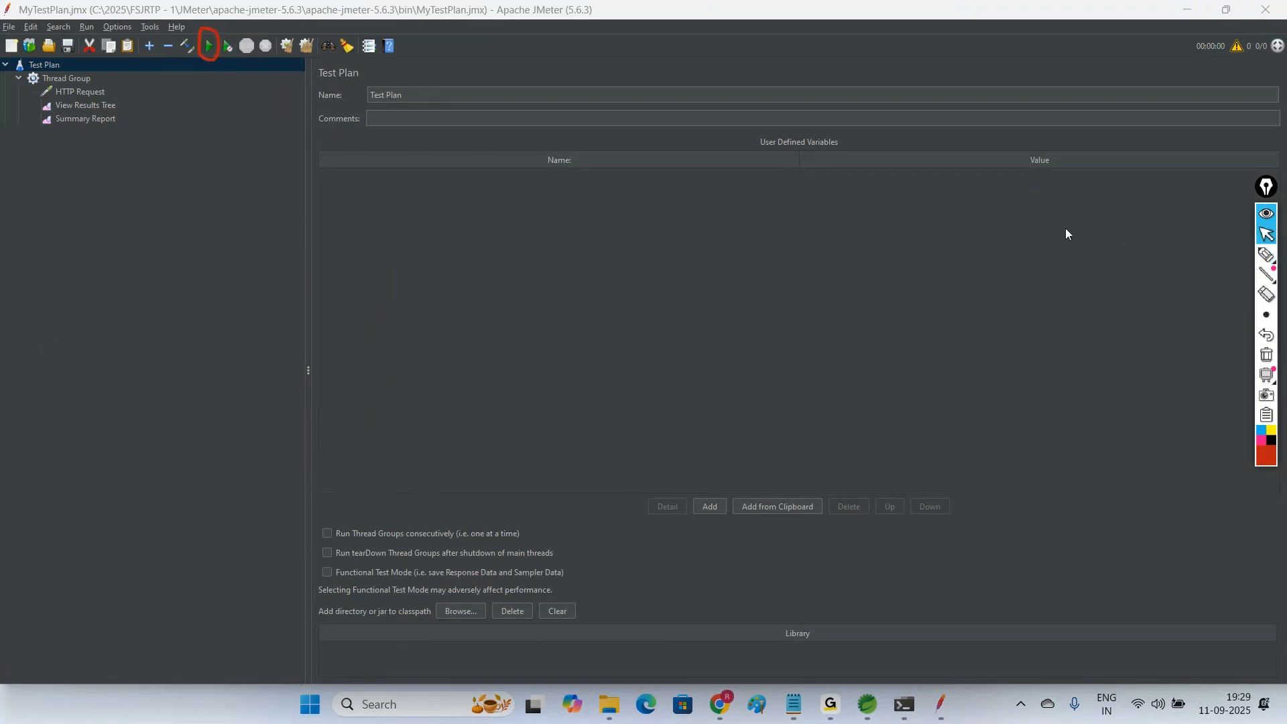
pyautogui.click(210, 46)
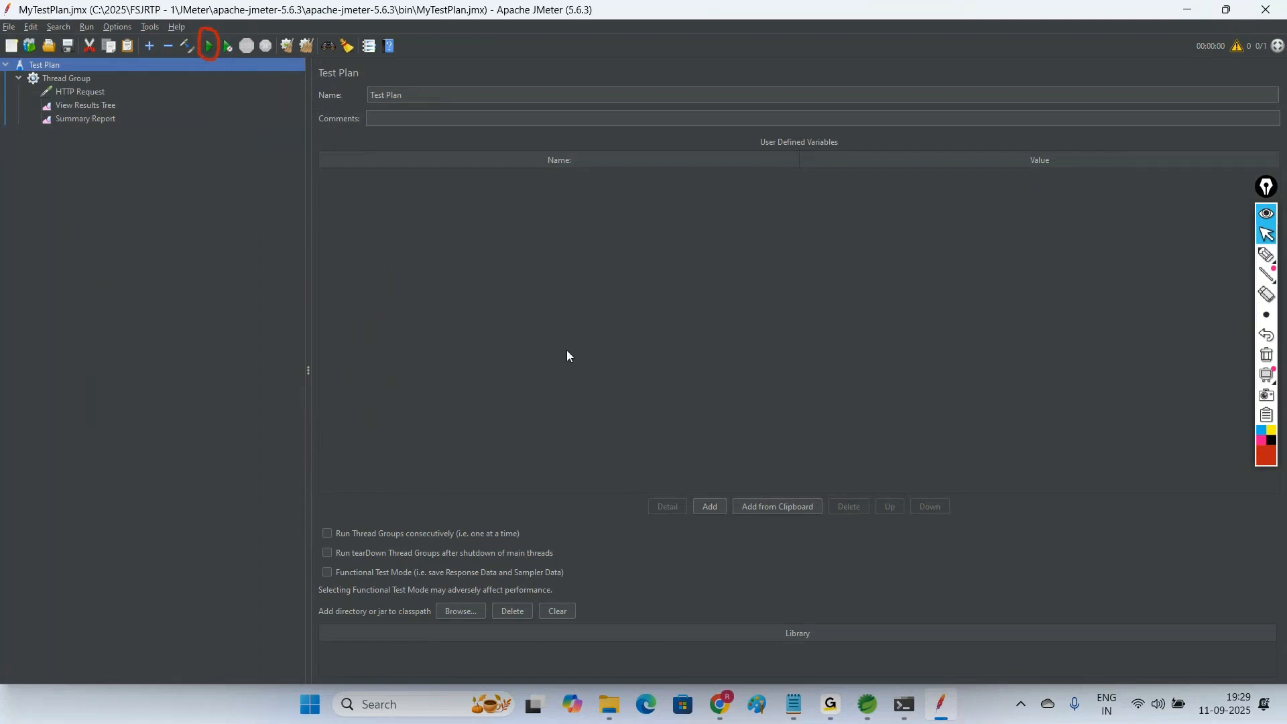
# Step: Examine the HTTP Request's sampler result, request and response data in the View Results Tree
pyautogui.click(86, 93)
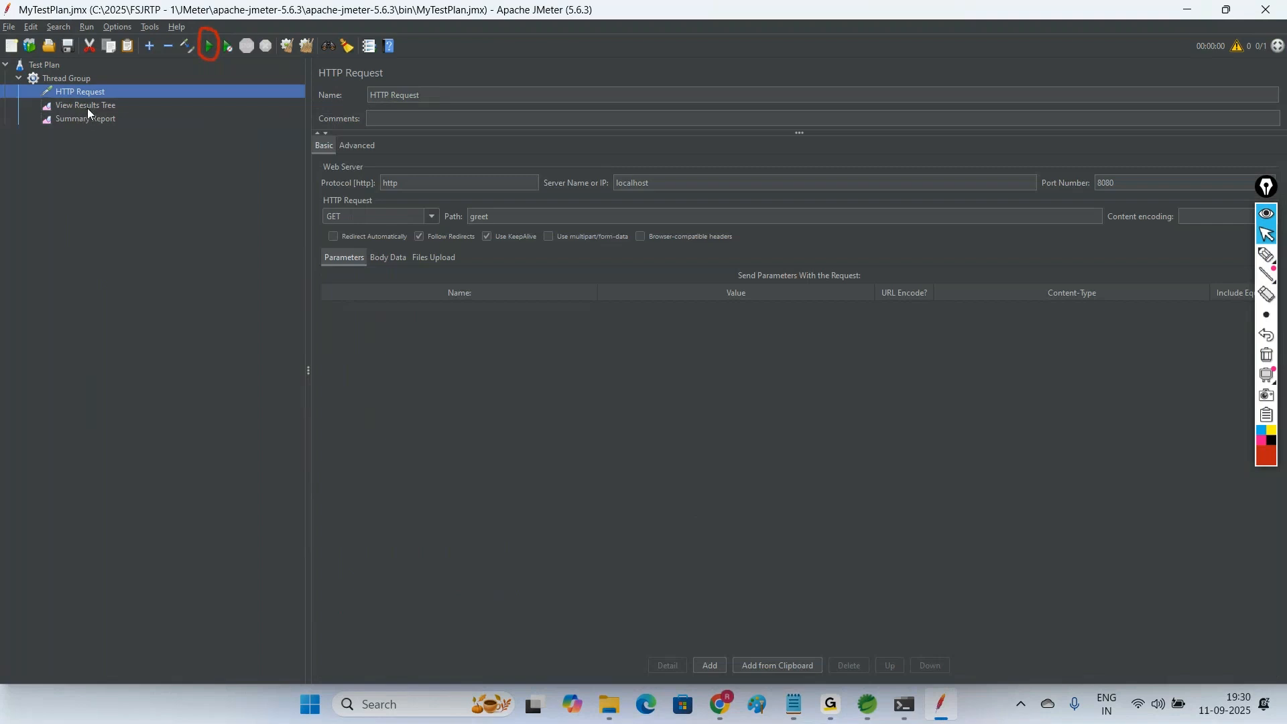
pyautogui.click(87, 107)
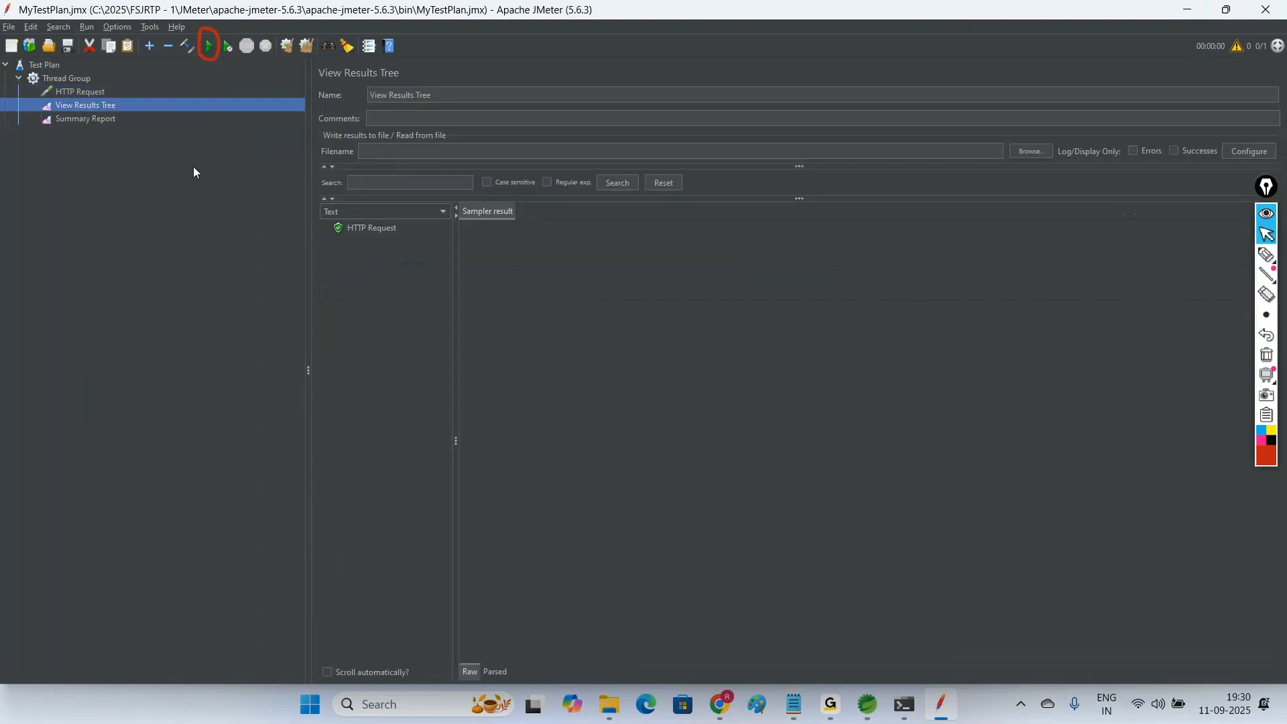
pyautogui.click(372, 228)
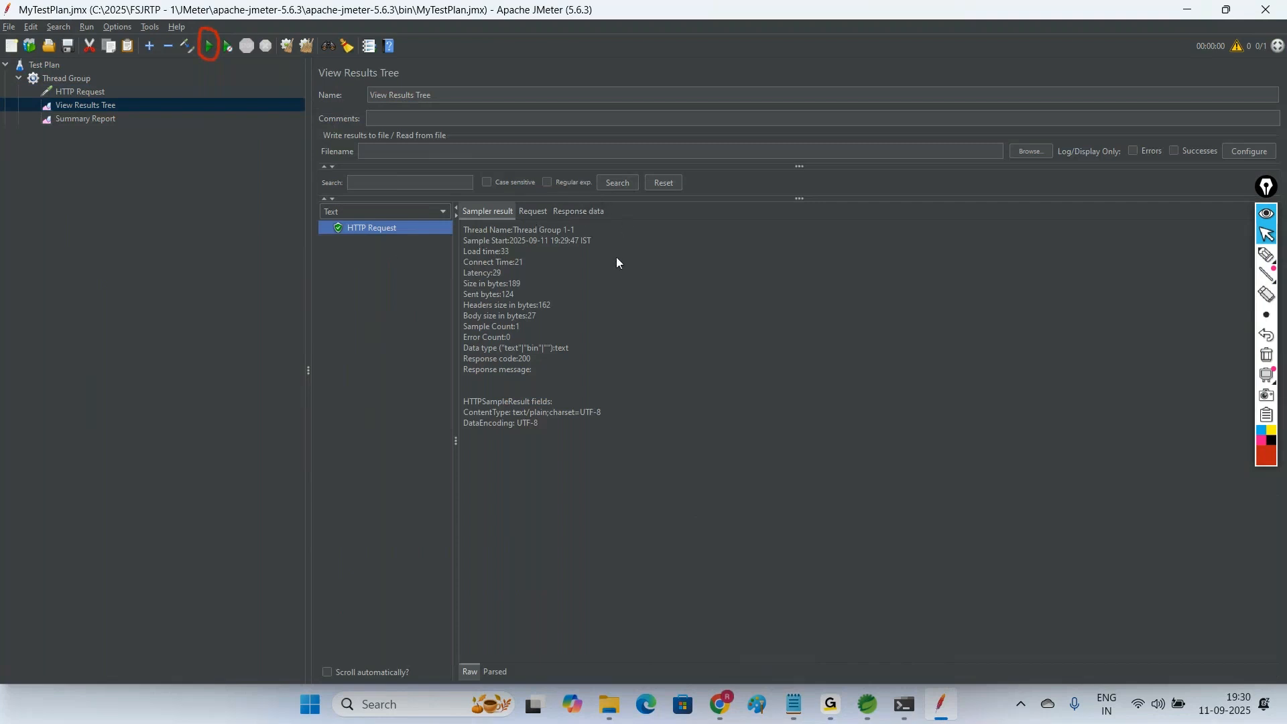
pyautogui.click(534, 212)
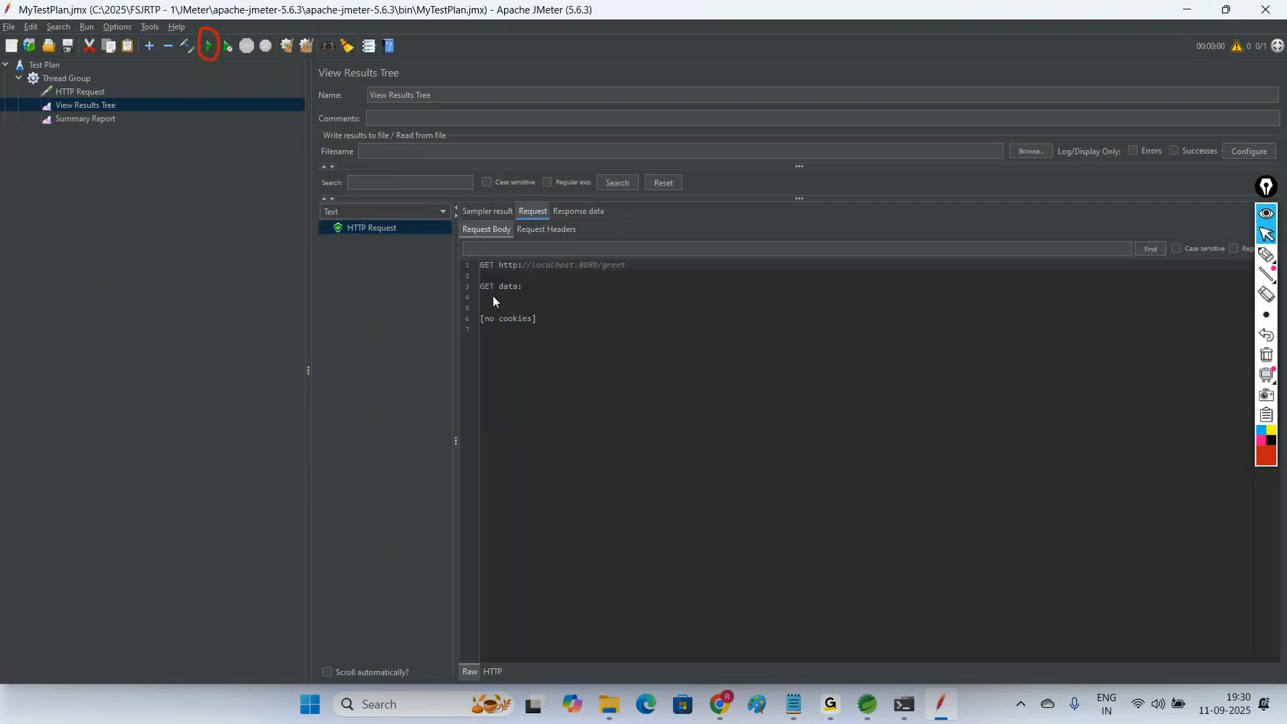
pyautogui.click(578, 211)
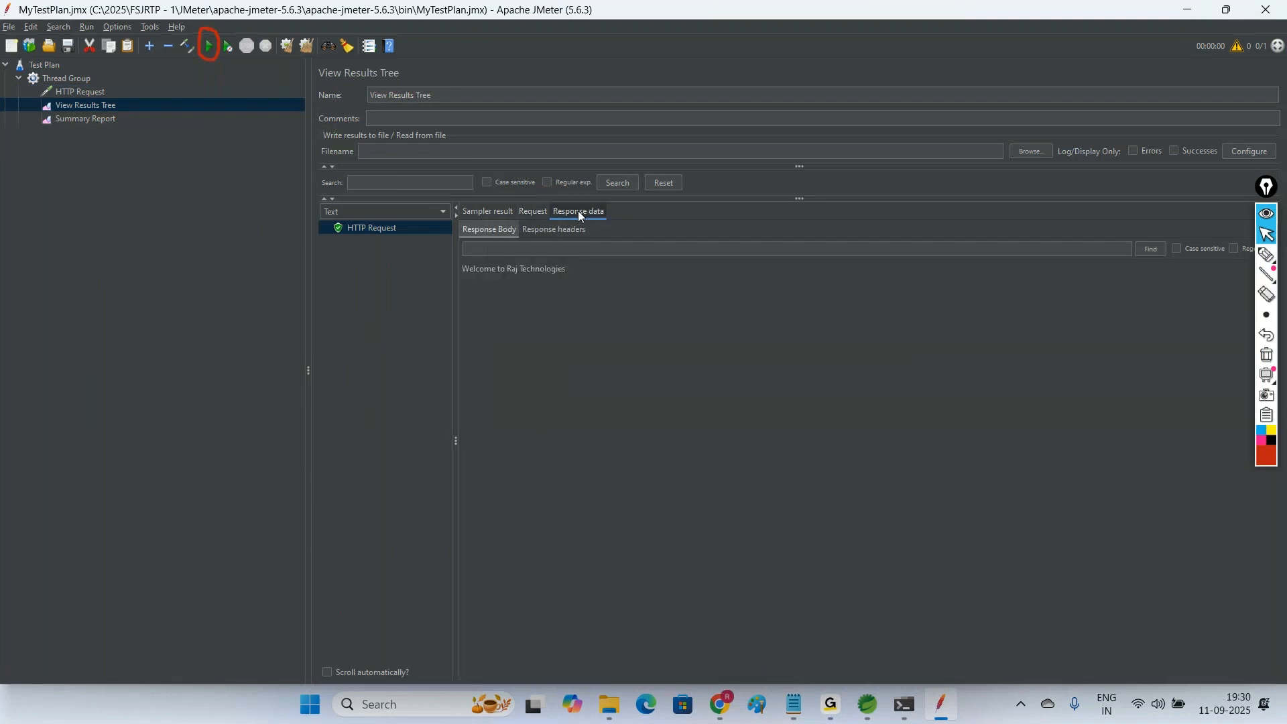
# Step: Underline the response body text in red with the screen pen and clear all drawings
pyautogui.click(1266, 255)
pyautogui.moveTo(479, 286); pyautogui.dragTo(599, 286)
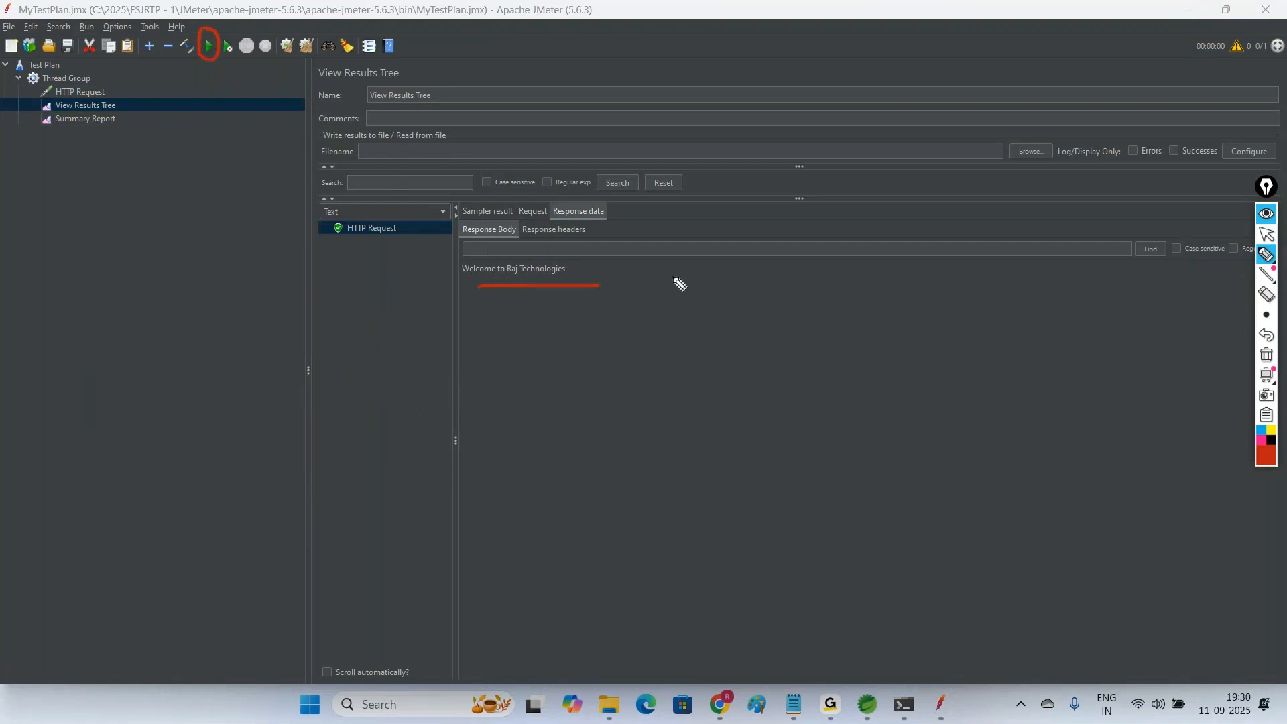
pyautogui.click(1265, 356)
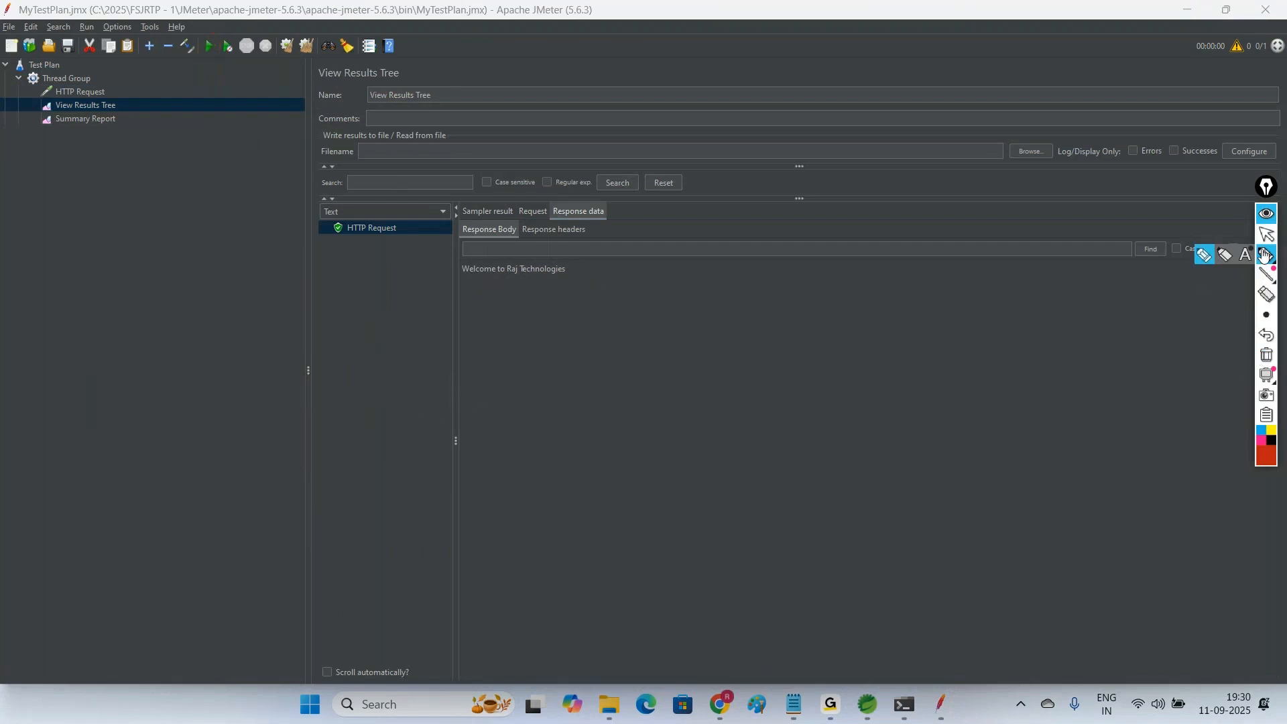
pyautogui.click(1265, 233)
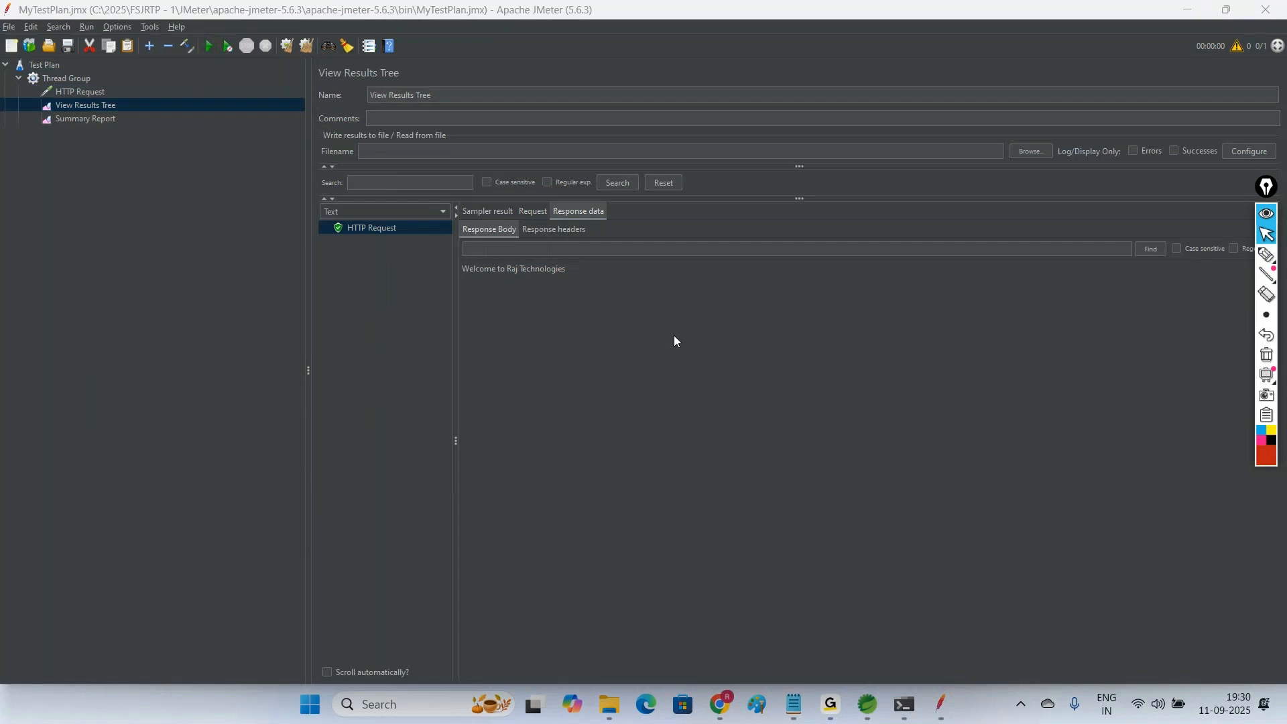
# Step: Mark the HTTP Request's sample count, average and error percentage in red on the Summary Report and erase the drawings
pyautogui.click(110, 121)
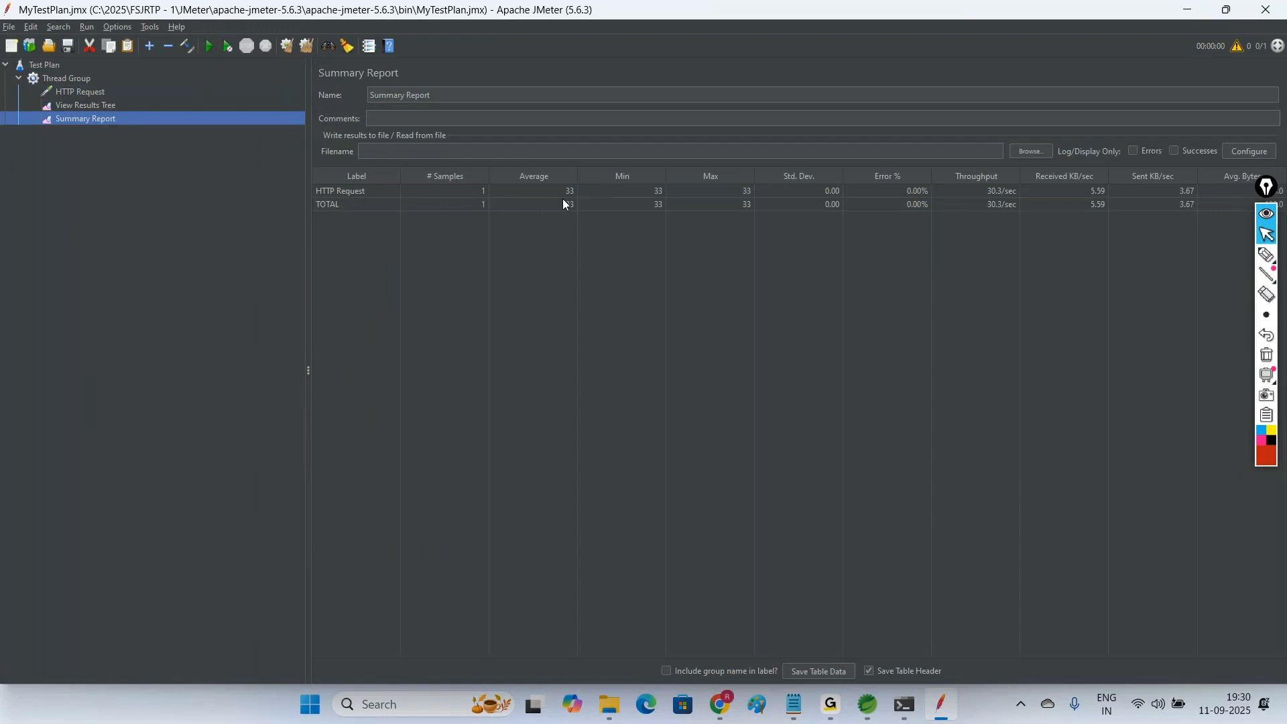
pyautogui.click(1266, 255)
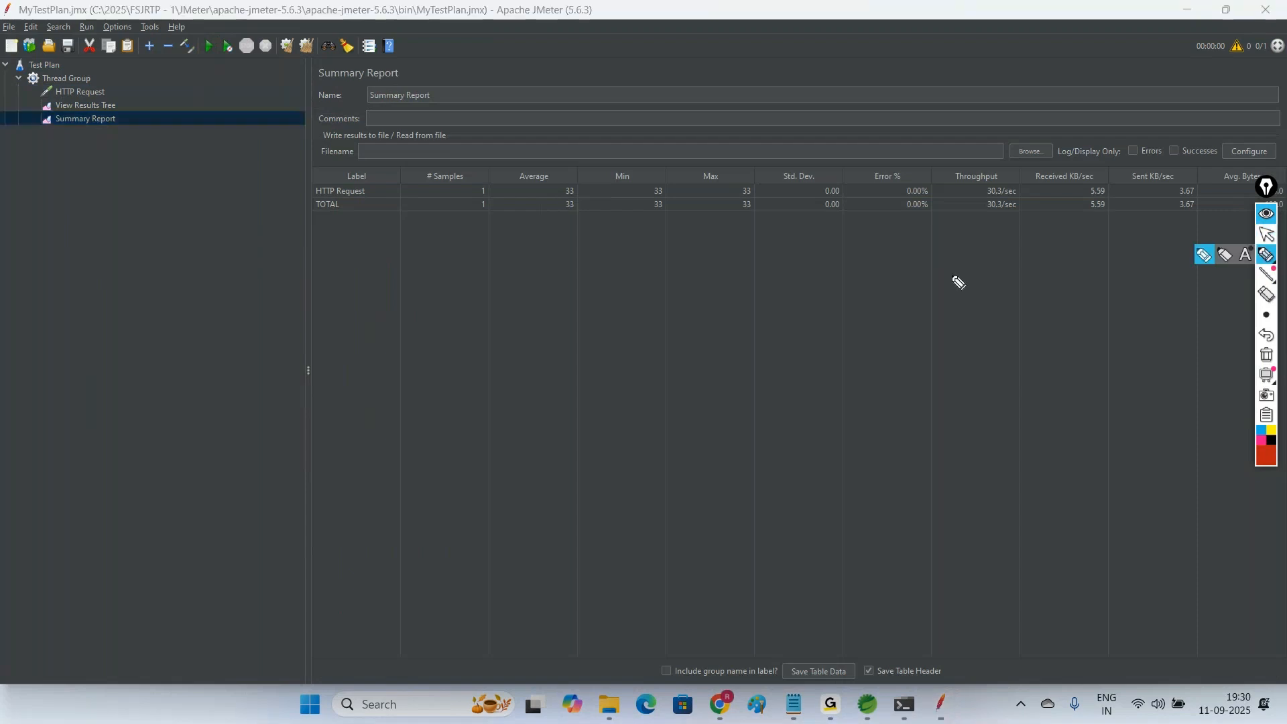
pyautogui.moveTo(489, 193)
pyautogui.mouseDown()
pyautogui.moveTo(473, 190)
pyautogui.moveTo(502, 198)
pyautogui.moveTo(489, 190)
pyautogui.mouseUp()
pyautogui.moveTo(577, 192)
pyautogui.mouseDown()
pyautogui.moveTo(567, 180)
pyautogui.moveTo(556, 194)
pyautogui.moveTo(577, 201)
pyautogui.moveTo(581, 186)
pyautogui.mouseUp()
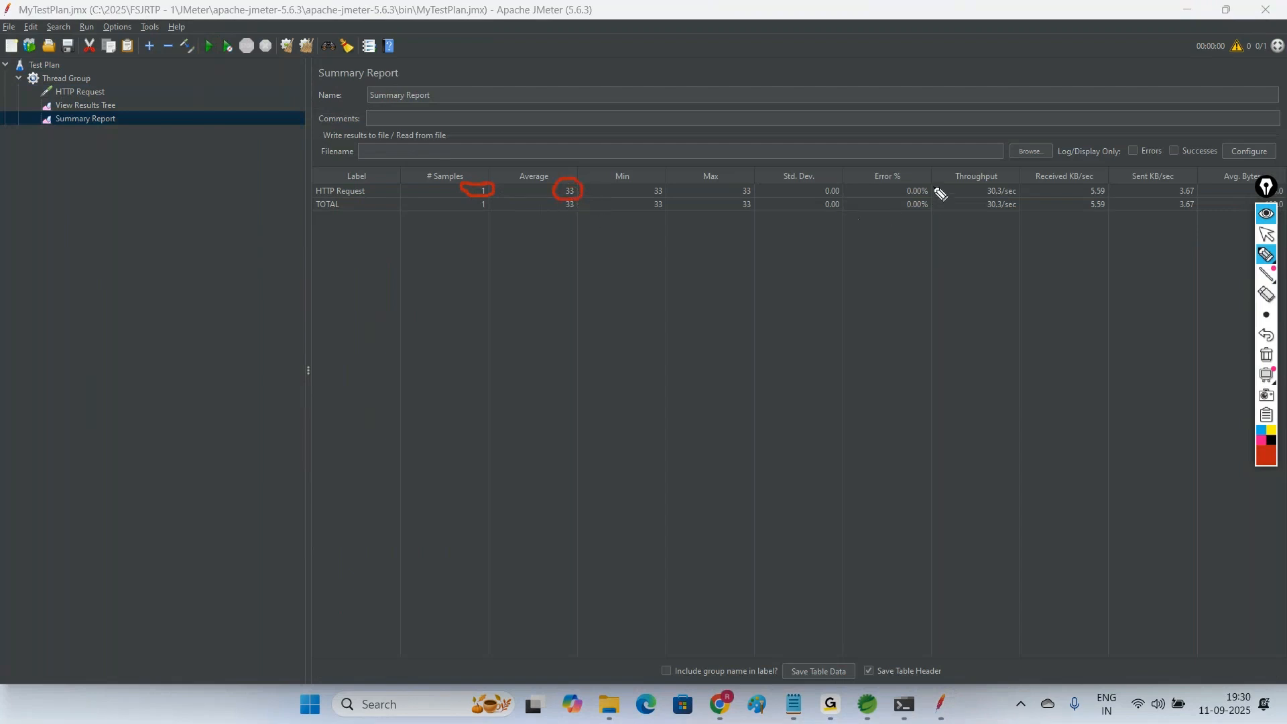
pyautogui.moveTo(934, 184)
pyautogui.mouseDown()
pyautogui.moveTo(898, 195)
pyautogui.moveTo(928, 206)
pyautogui.moveTo(927, 181)
pyautogui.mouseUp()
pyautogui.moveTo(537, 233)
pyautogui.mouseDown()
pyautogui.moveTo(597, 224)
pyautogui.moveTo(589, 243)
pyautogui.mouseUp()
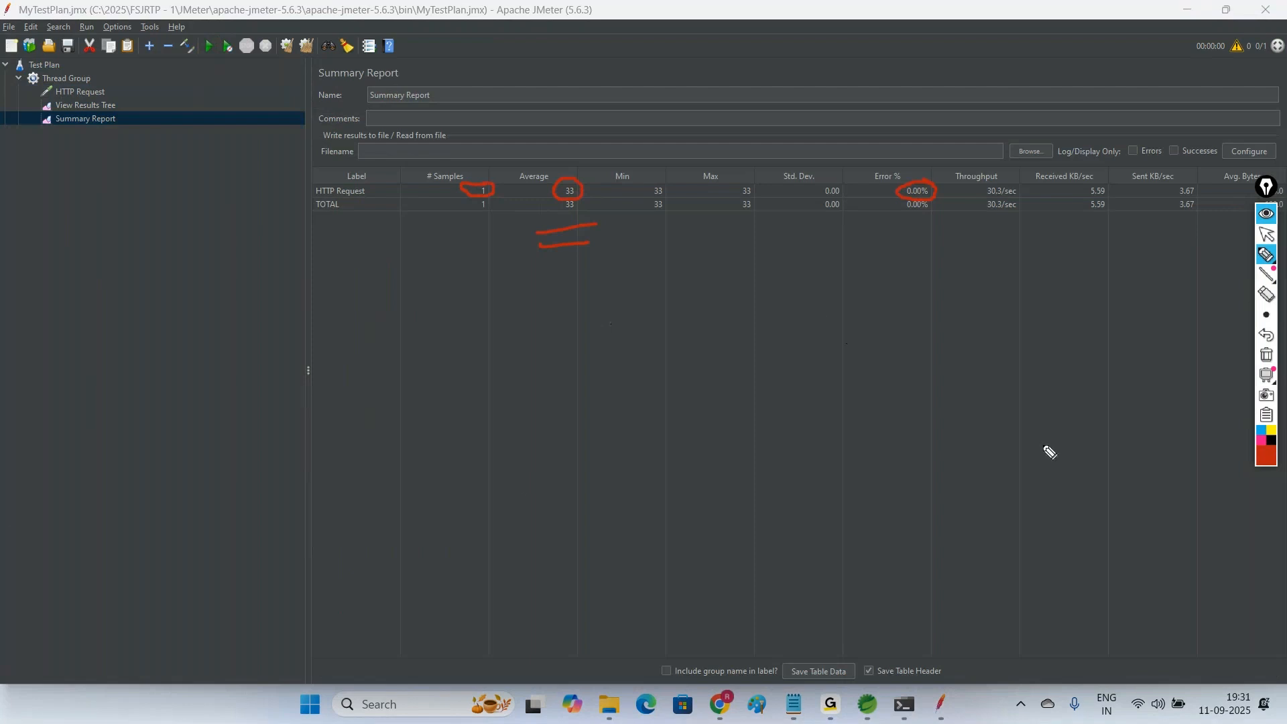
pyautogui.click(1268, 375)
pyautogui.click(1265, 356)
pyautogui.click(1266, 234)
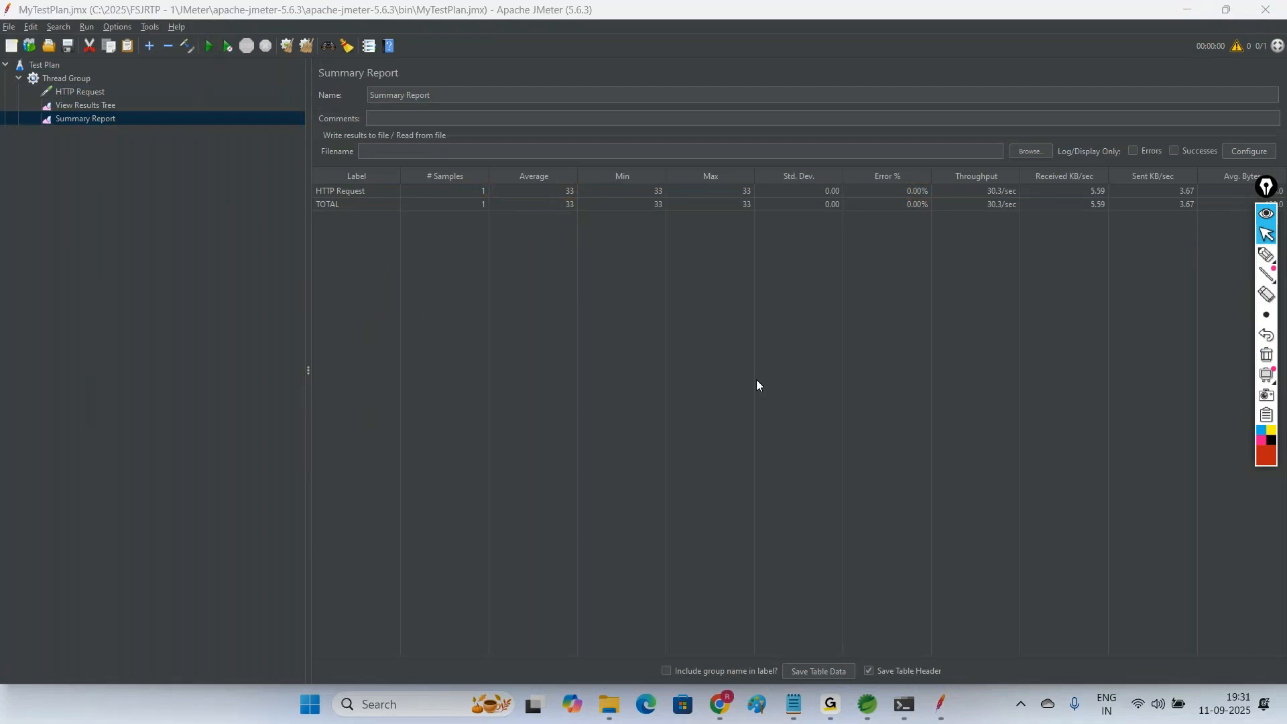
pyautogui.click(75, 79)
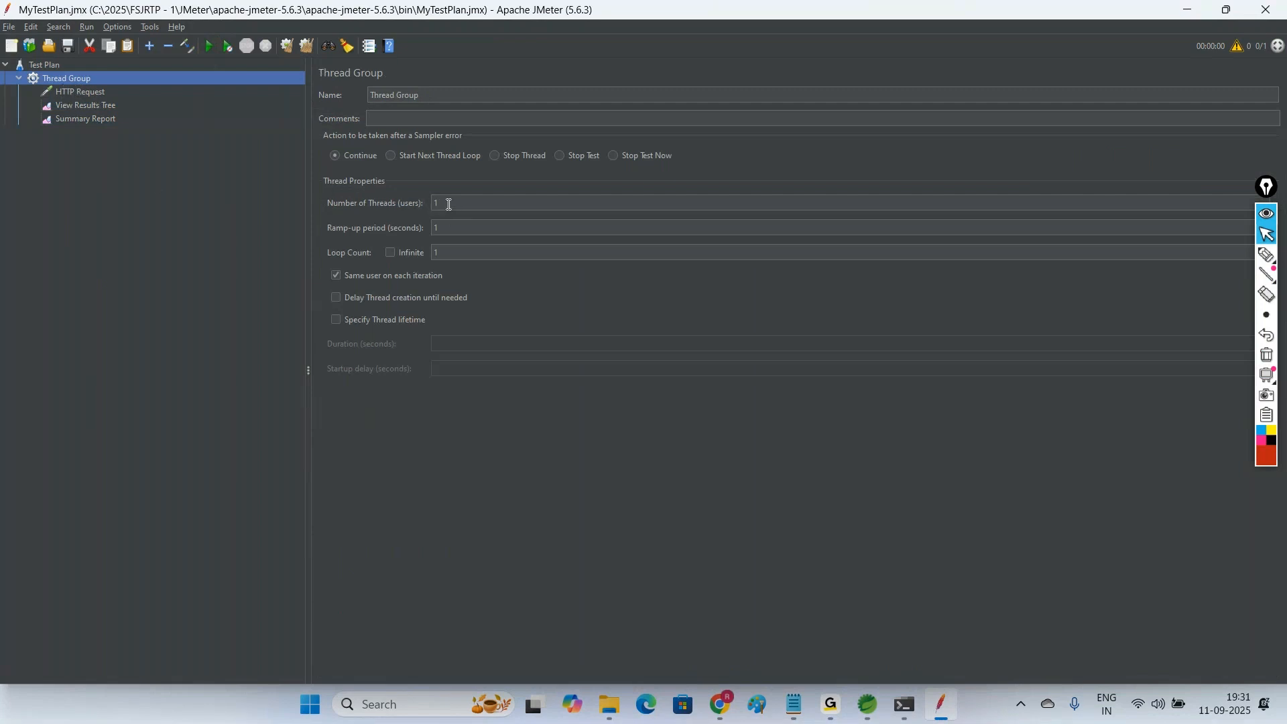
pyautogui.click(475, 203)
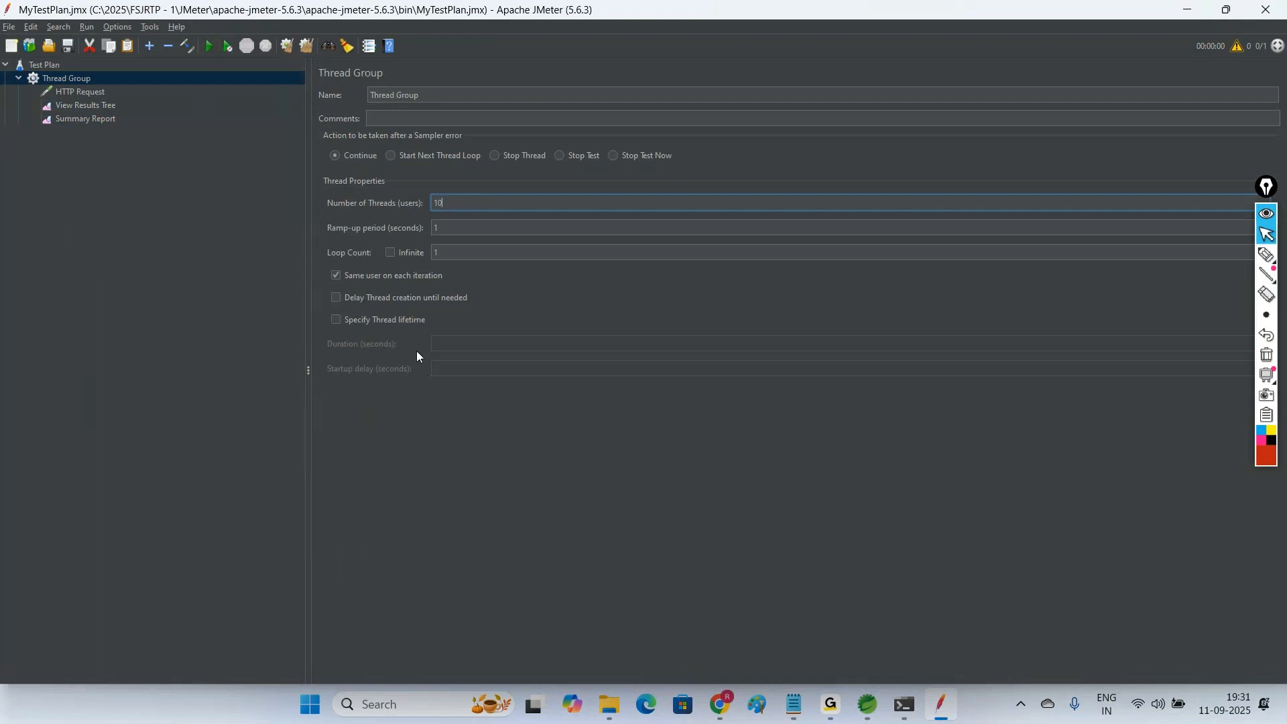
pyautogui.press('BackSpace')
# Step: Circle the Clear All control in red with the screen pen and clear all results from the View Results Tree and Summary Report
pyautogui.click(94, 107)
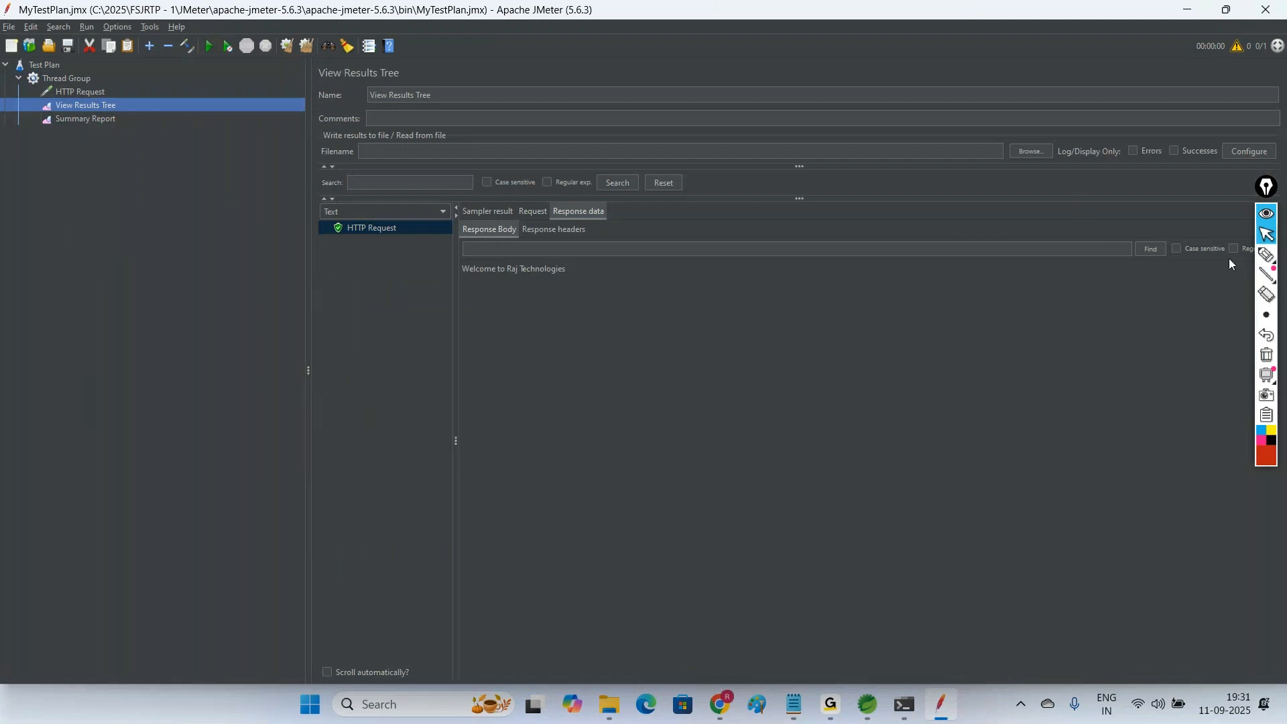
pyautogui.click(1266, 255)
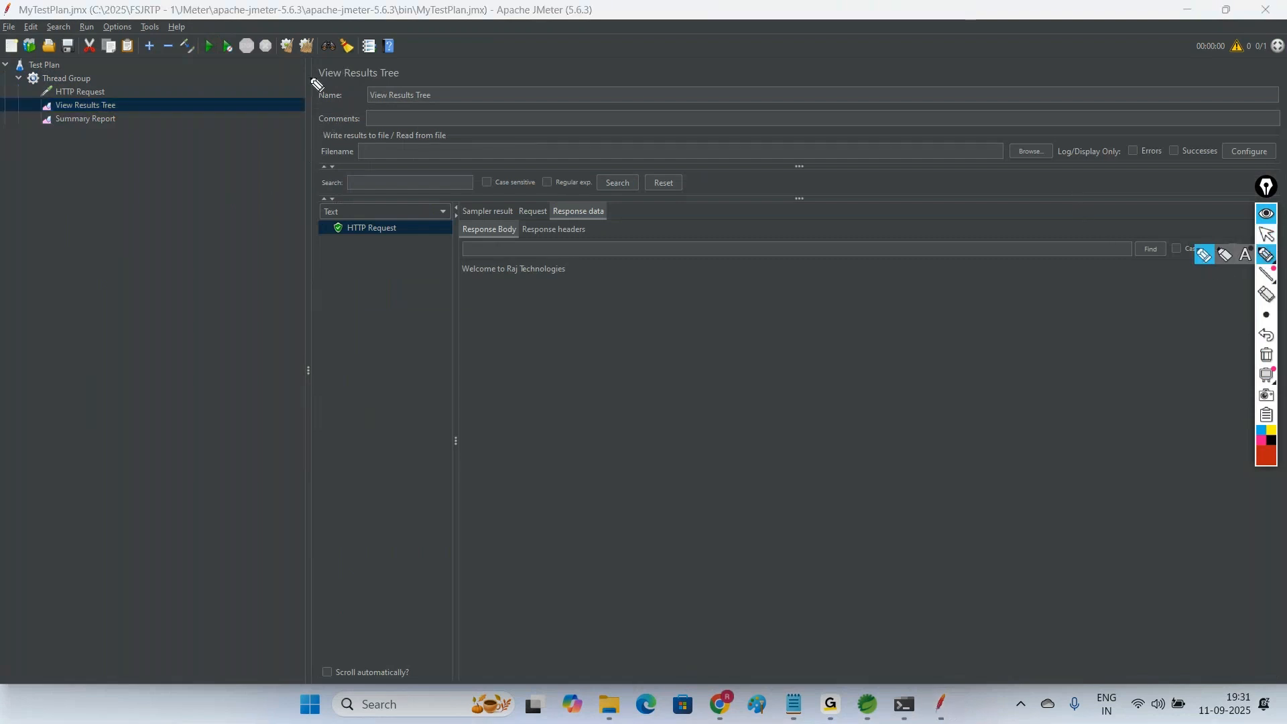
pyautogui.moveTo(311, 30)
pyautogui.mouseDown()
pyautogui.moveTo(297, 55)
pyautogui.moveTo(324, 51)
pyautogui.moveTo(312, 30)
pyautogui.mouseUp()
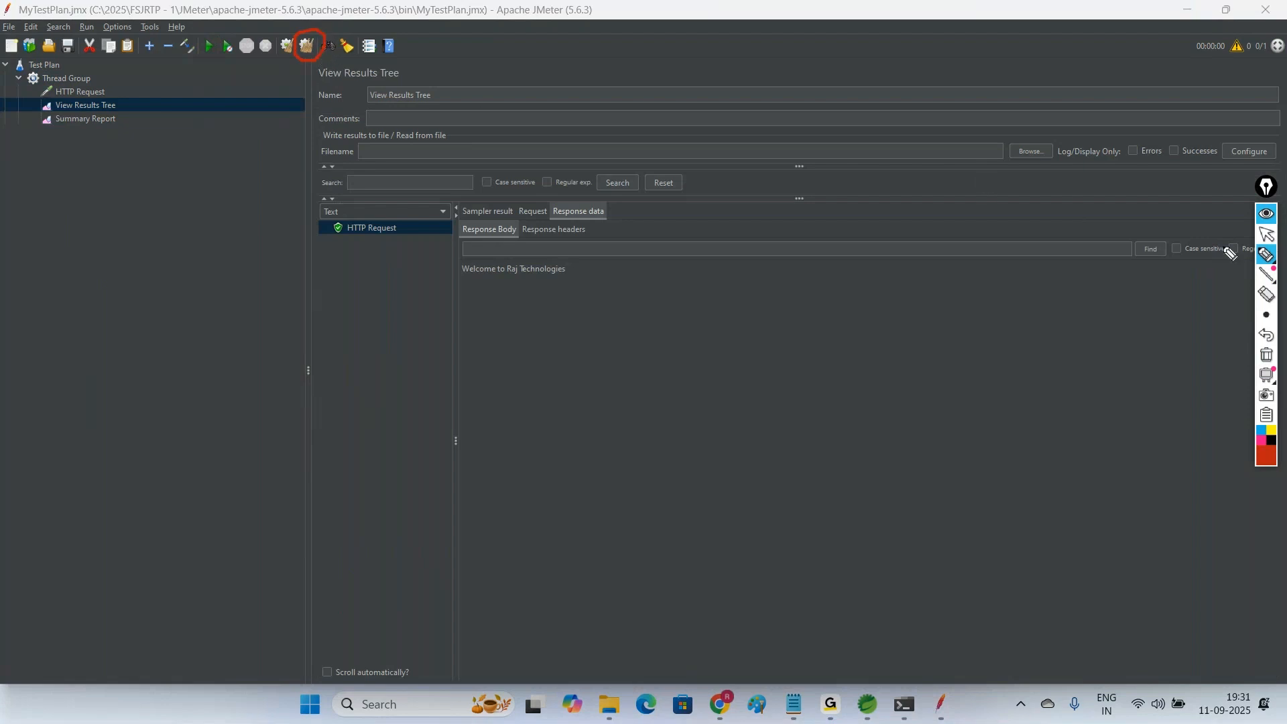
pyautogui.click(1266, 234)
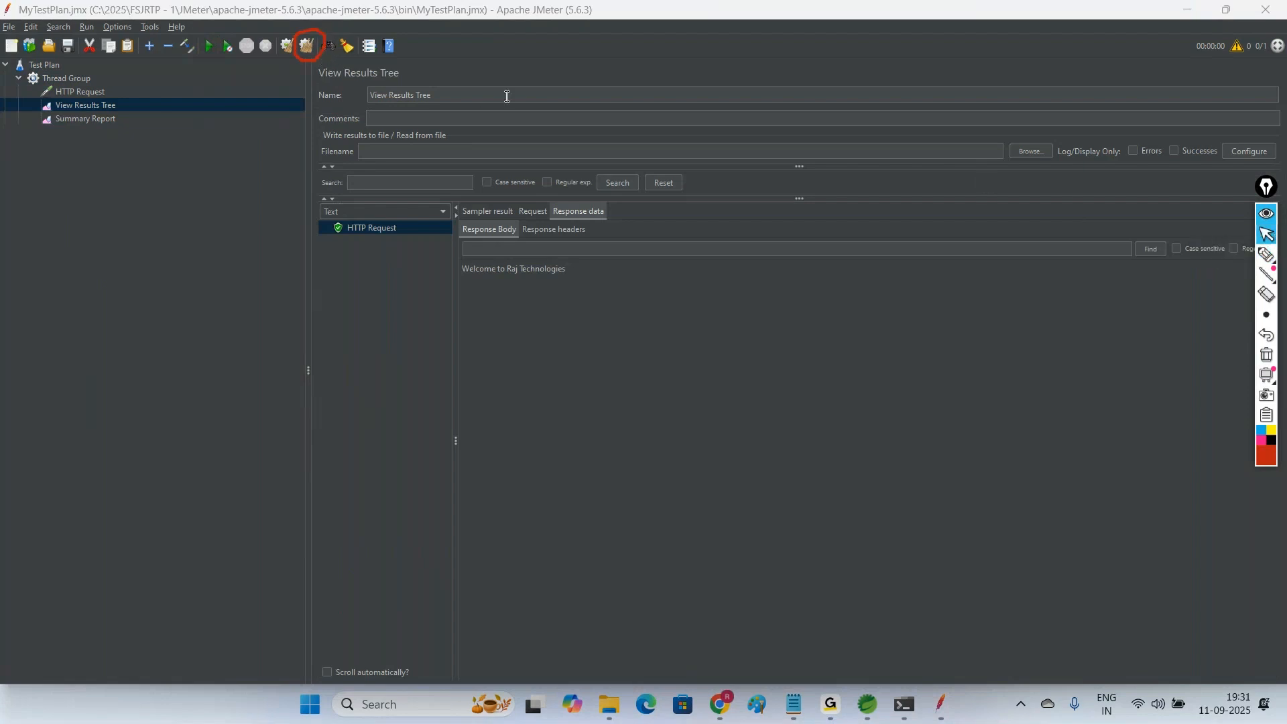
pyautogui.click(307, 47)
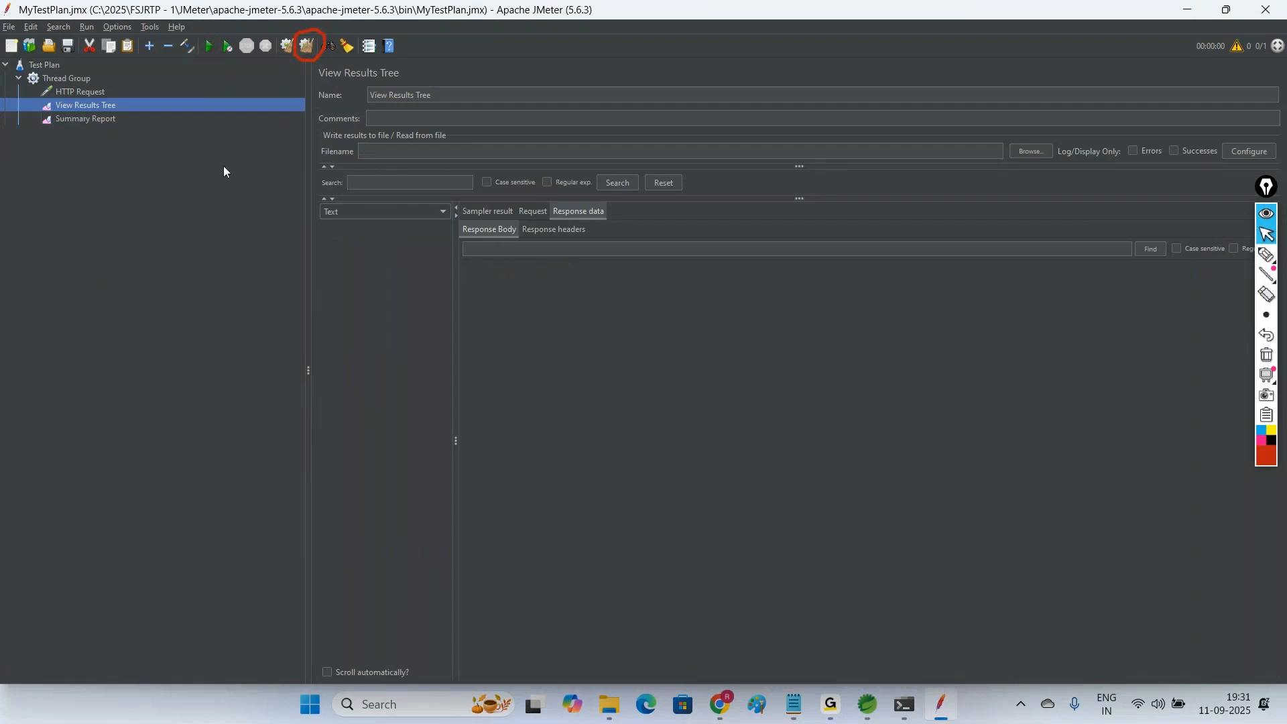
pyautogui.click(70, 120)
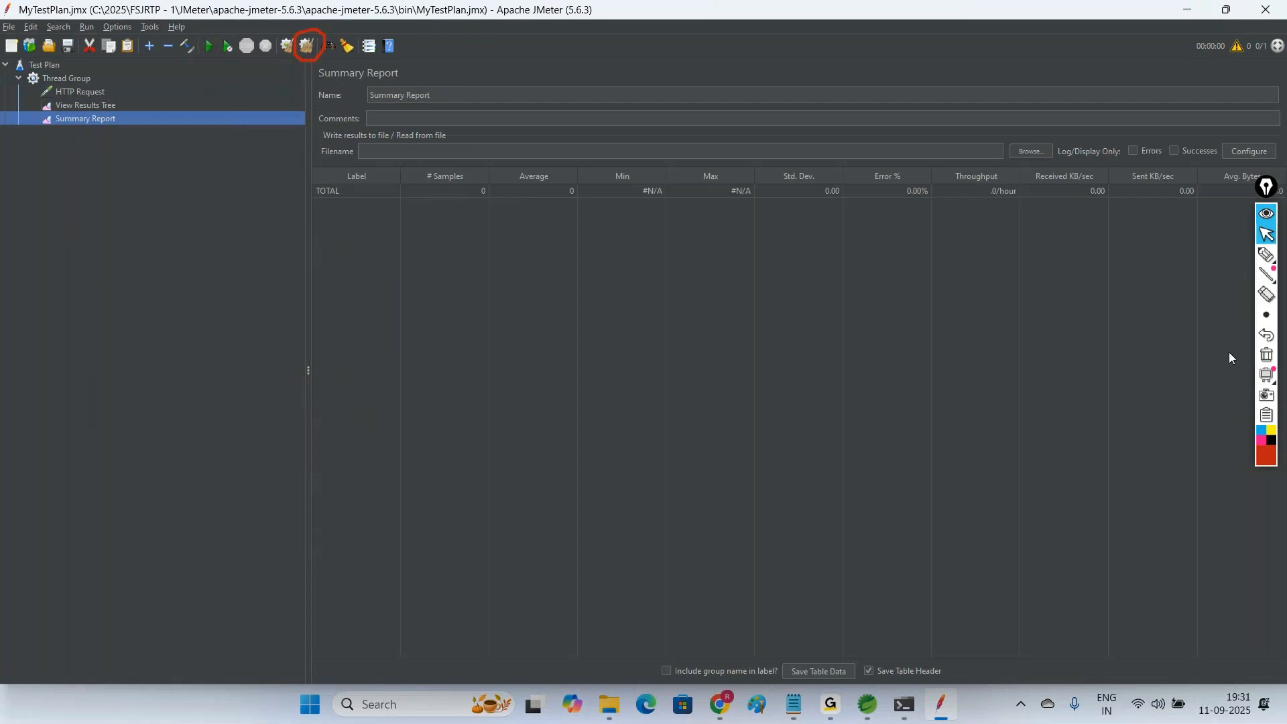
pyautogui.click(1266, 357)
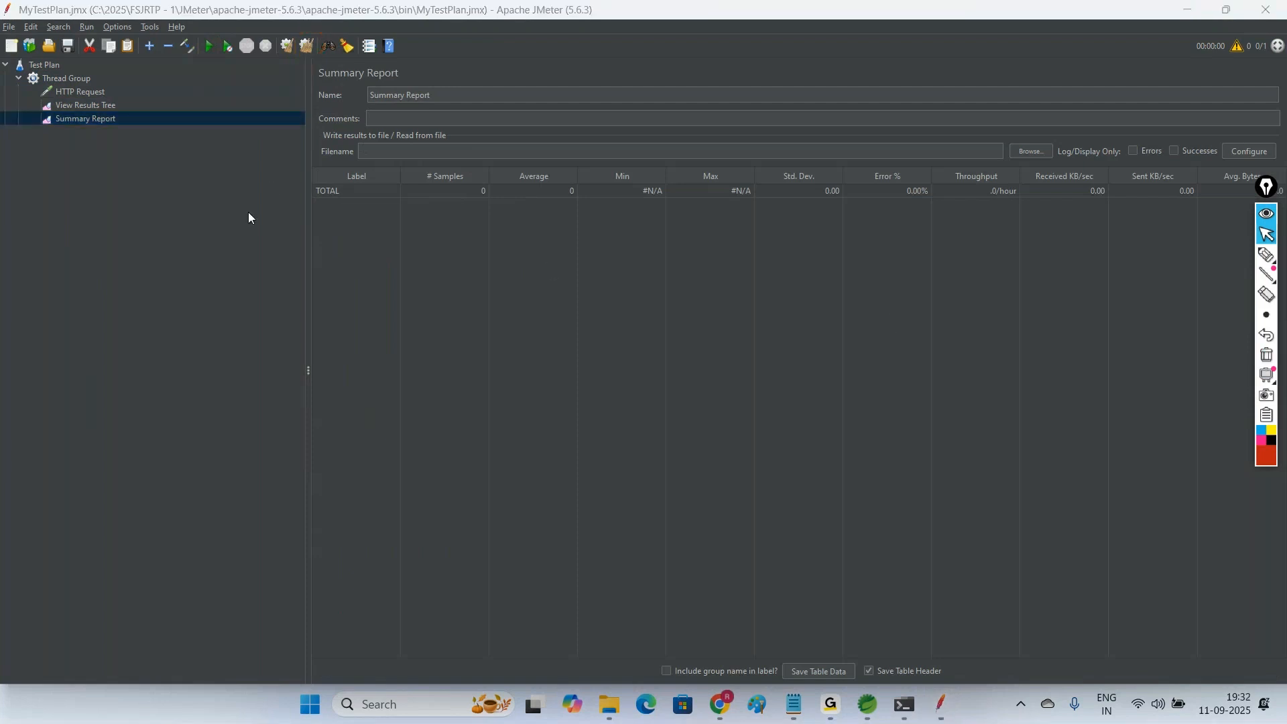
# Step: Set the Thread Group's number of threads (users) to 10 and run the test plan
pyautogui.click(75, 79)
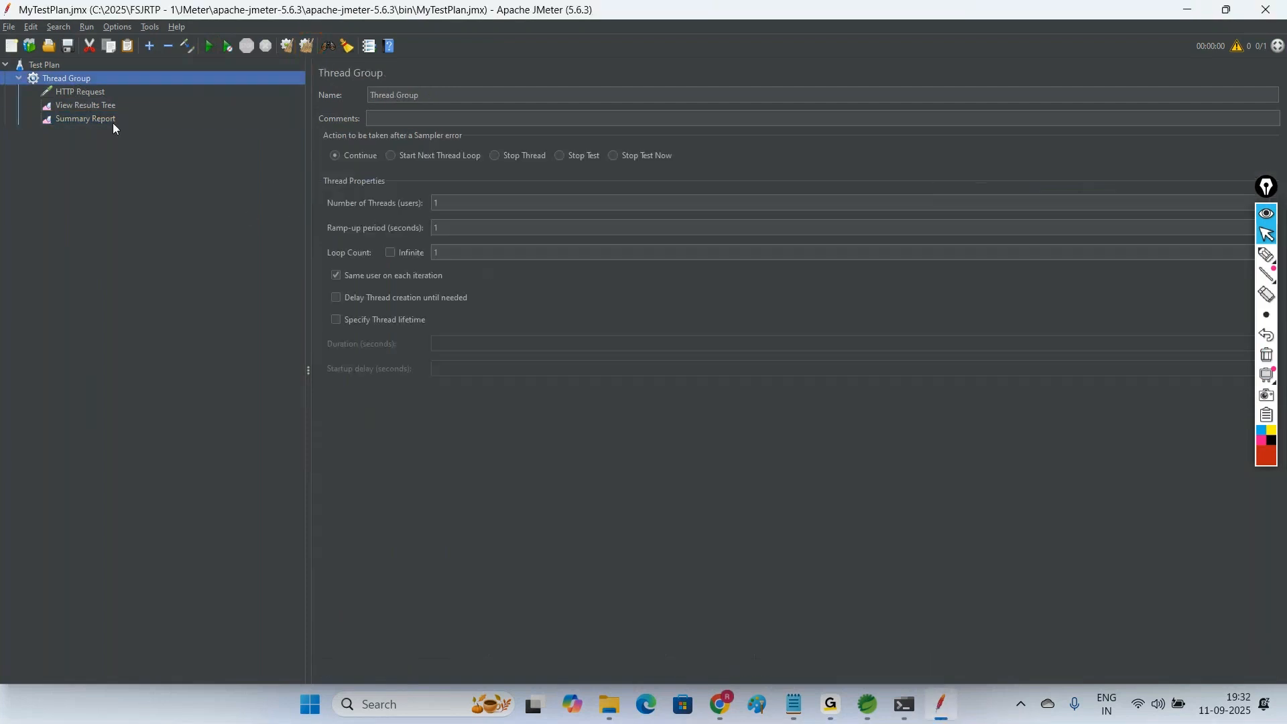
pyautogui.click(449, 202)
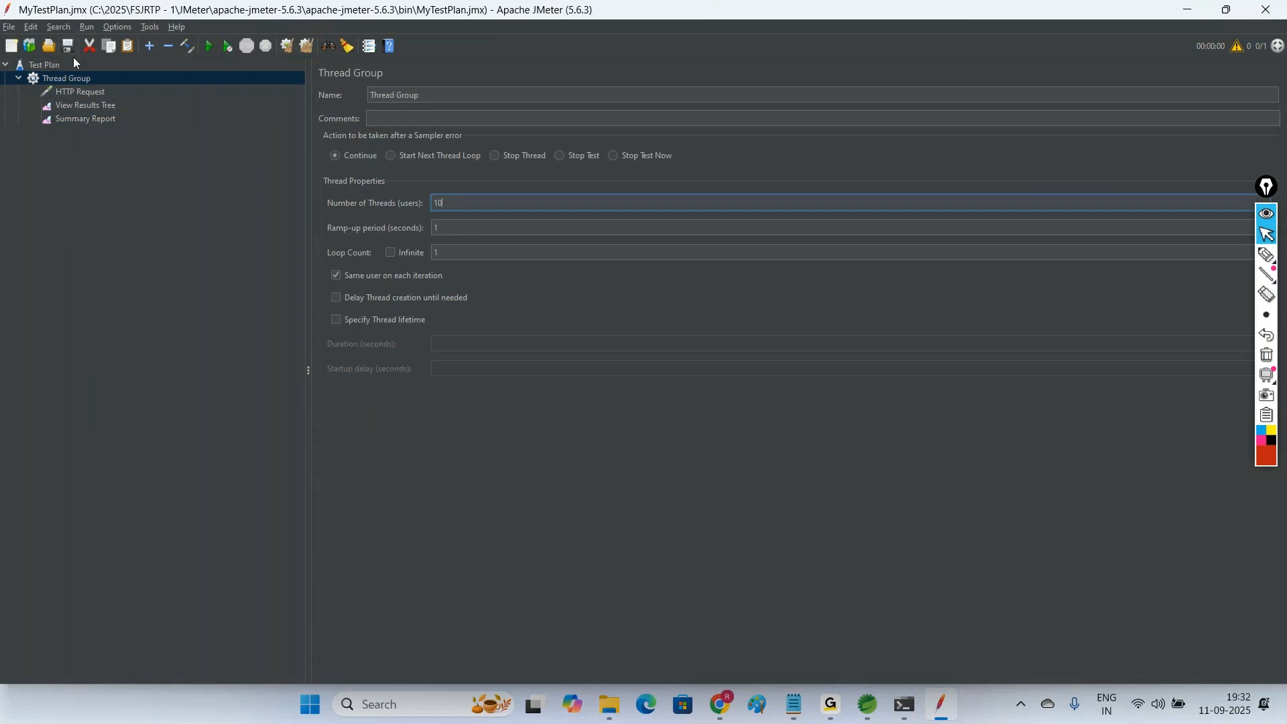
pyautogui.click(210, 46)
# Step: Circle the list of HTTP Request results in the View Results Tree in red and erase the drawing
pyautogui.click(82, 106)
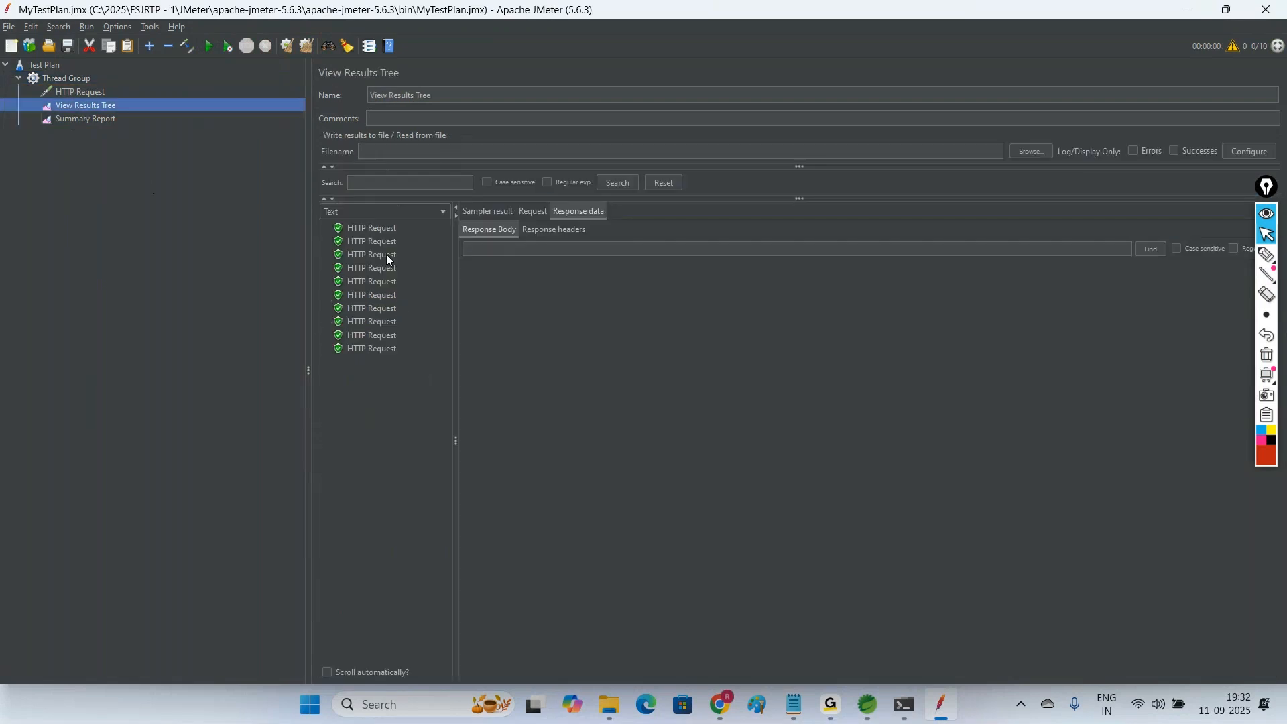
pyautogui.click(1266, 255)
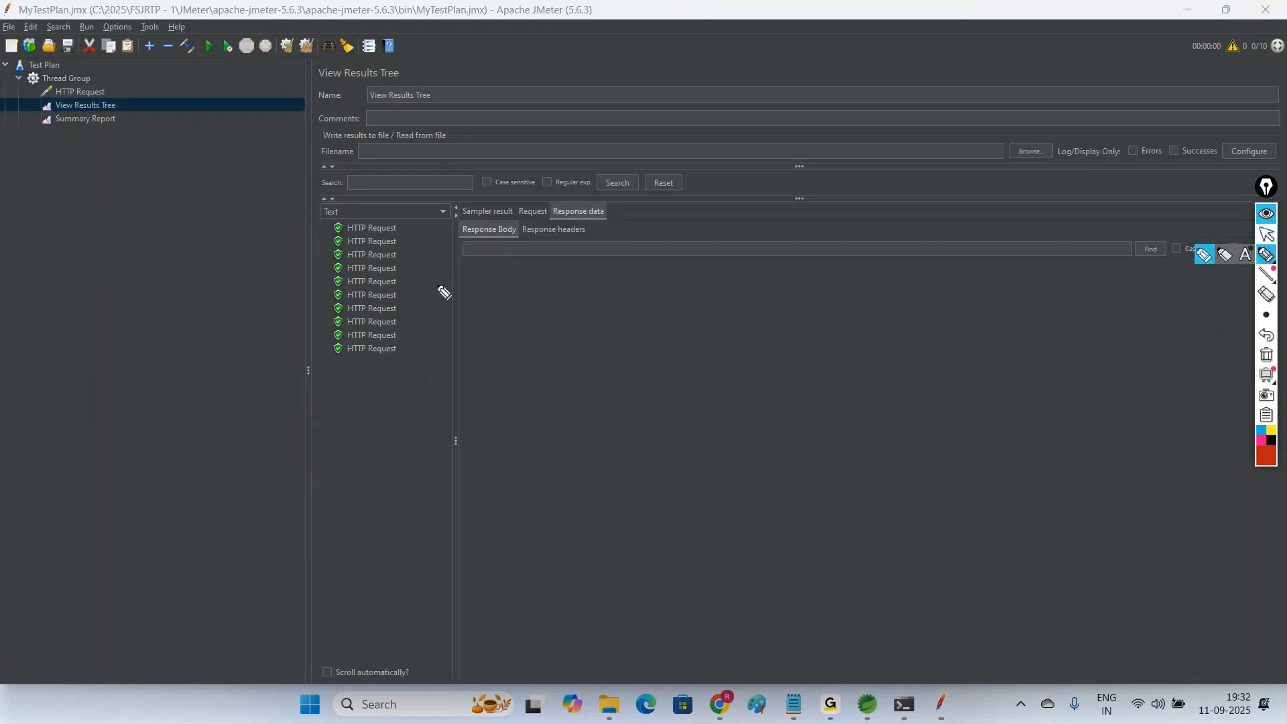
pyautogui.moveTo(426, 285)
pyautogui.mouseDown()
pyautogui.moveTo(422, 253)
pyautogui.moveTo(369, 208)
pyautogui.moveTo(319, 264)
pyautogui.moveTo(338, 392)
pyautogui.moveTo(423, 309)
pyautogui.moveTo(429, 286)
pyautogui.mouseUp()
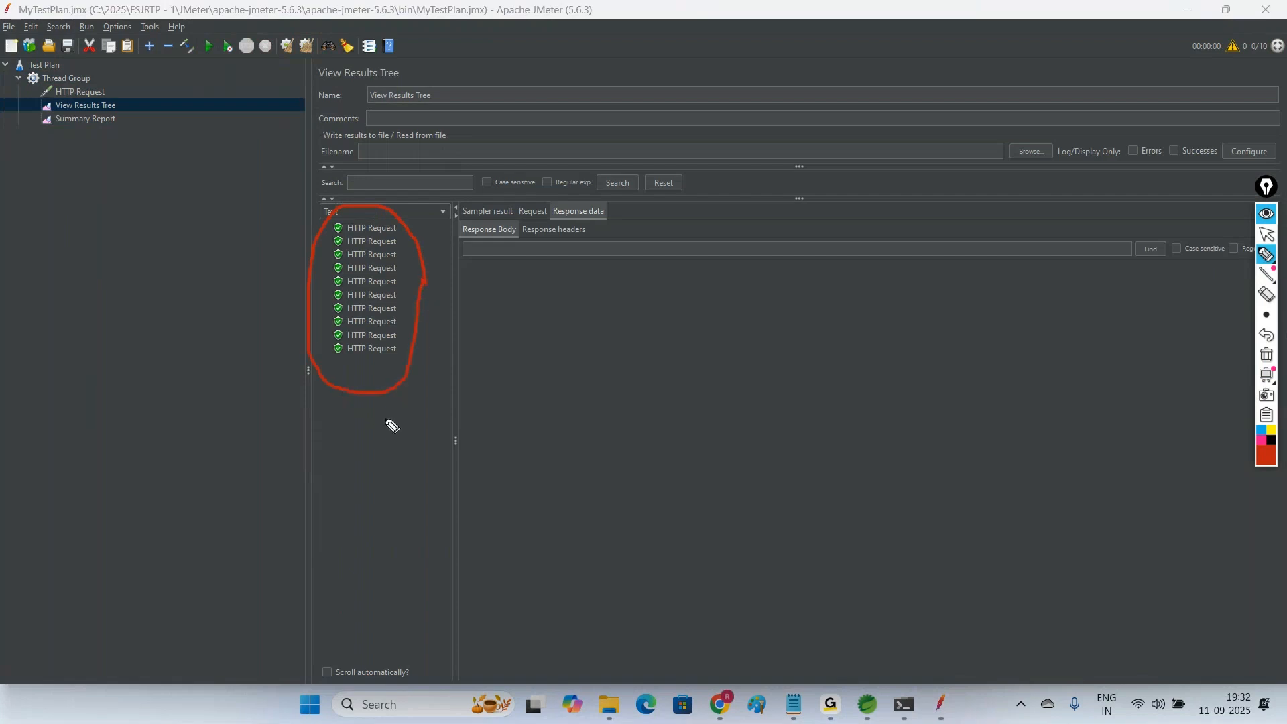
pyautogui.click(1266, 234)
pyautogui.click(1266, 355)
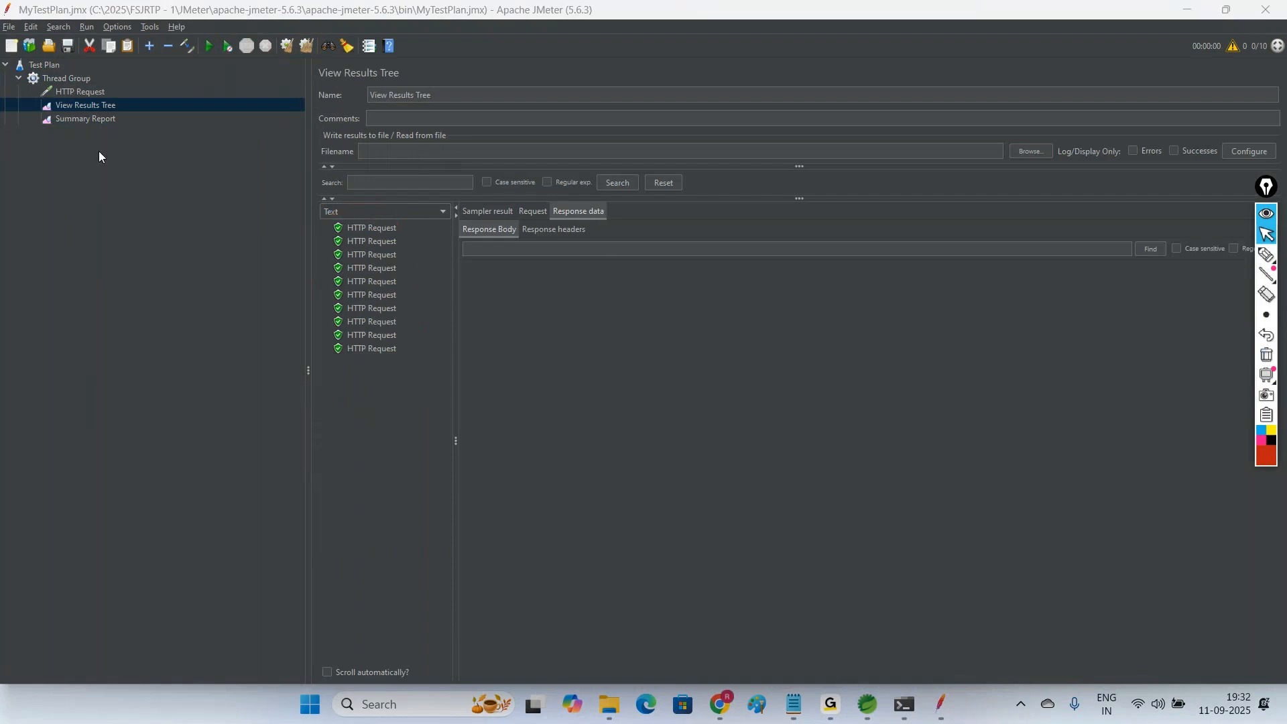
# Step: Underline the sample count and circle the average and error percentage in red on the Summary Report
pyautogui.click(85, 123)
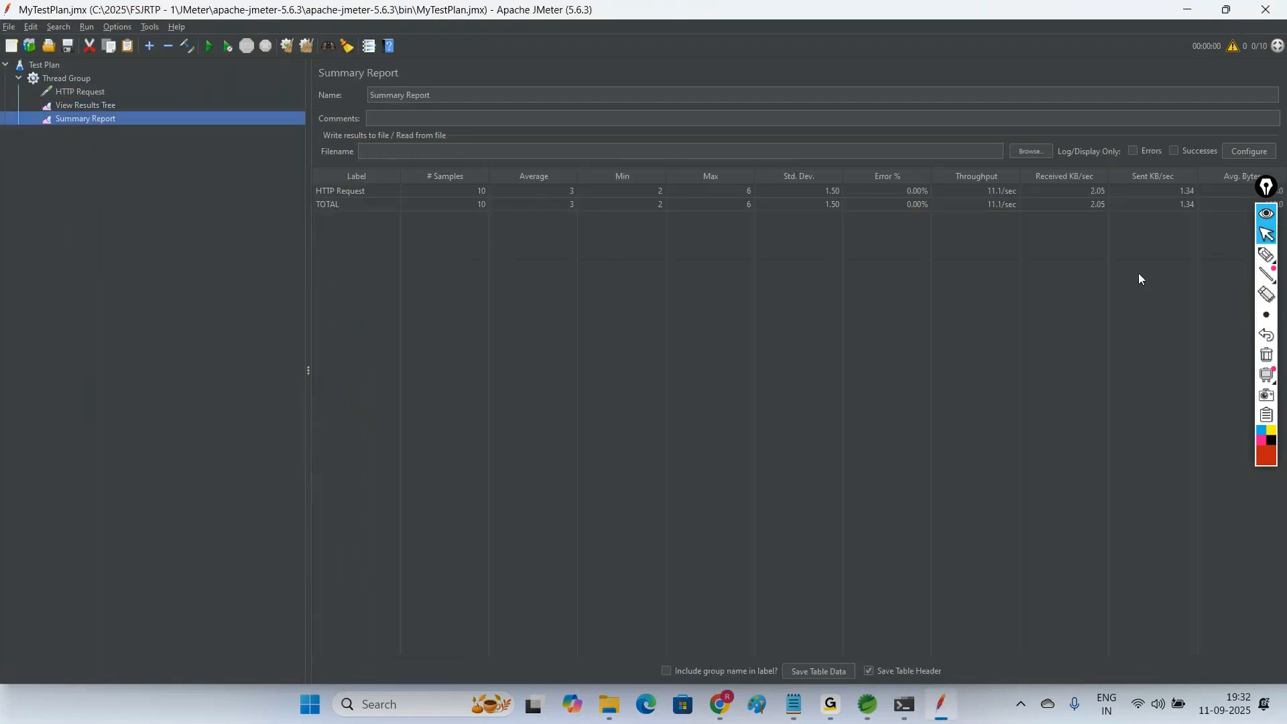
pyautogui.click(1266, 255)
pyautogui.moveTo(360, 199); pyautogui.dragTo(485, 202)
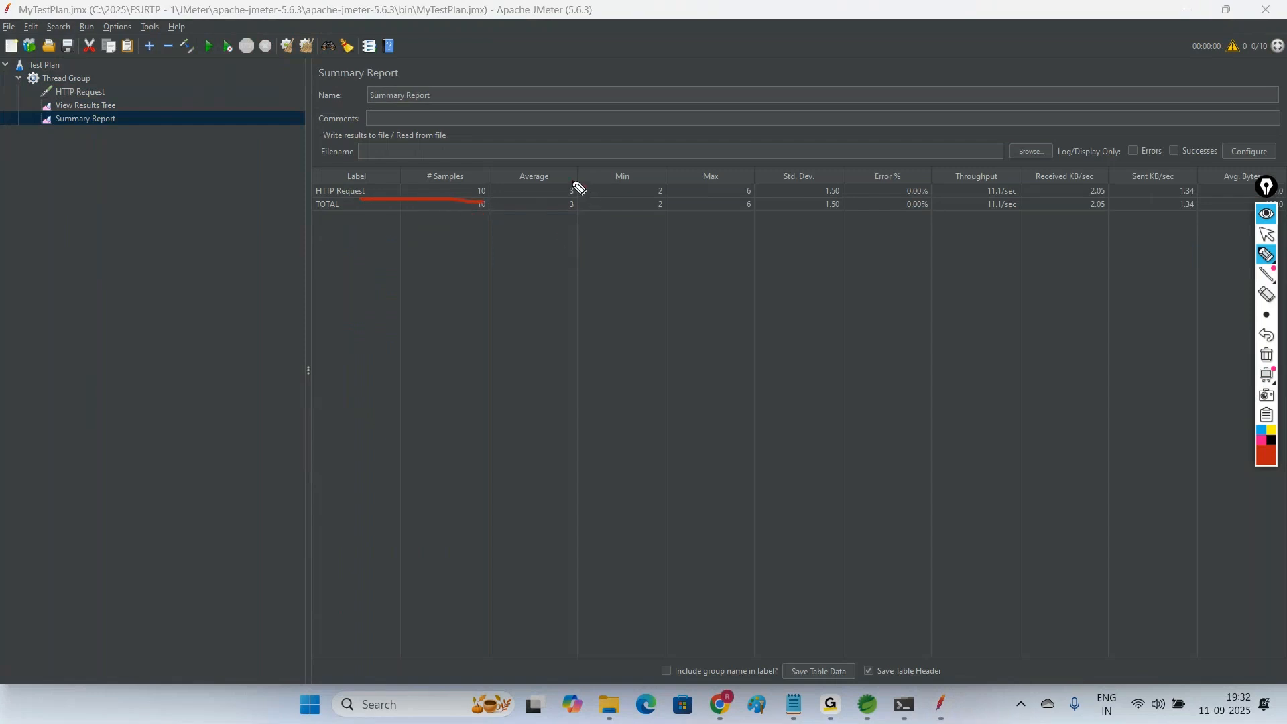
pyautogui.moveTo(579, 187)
pyautogui.mouseDown()
pyautogui.moveTo(569, 230)
pyautogui.moveTo(600, 203)
pyautogui.moveTo(573, 195)
pyautogui.mouseUp()
pyautogui.moveTo(927, 181)
pyautogui.mouseDown()
pyautogui.moveTo(900, 203)
pyautogui.moveTo(933, 225)
pyautogui.moveTo(919, 177)
pyautogui.mouseUp()
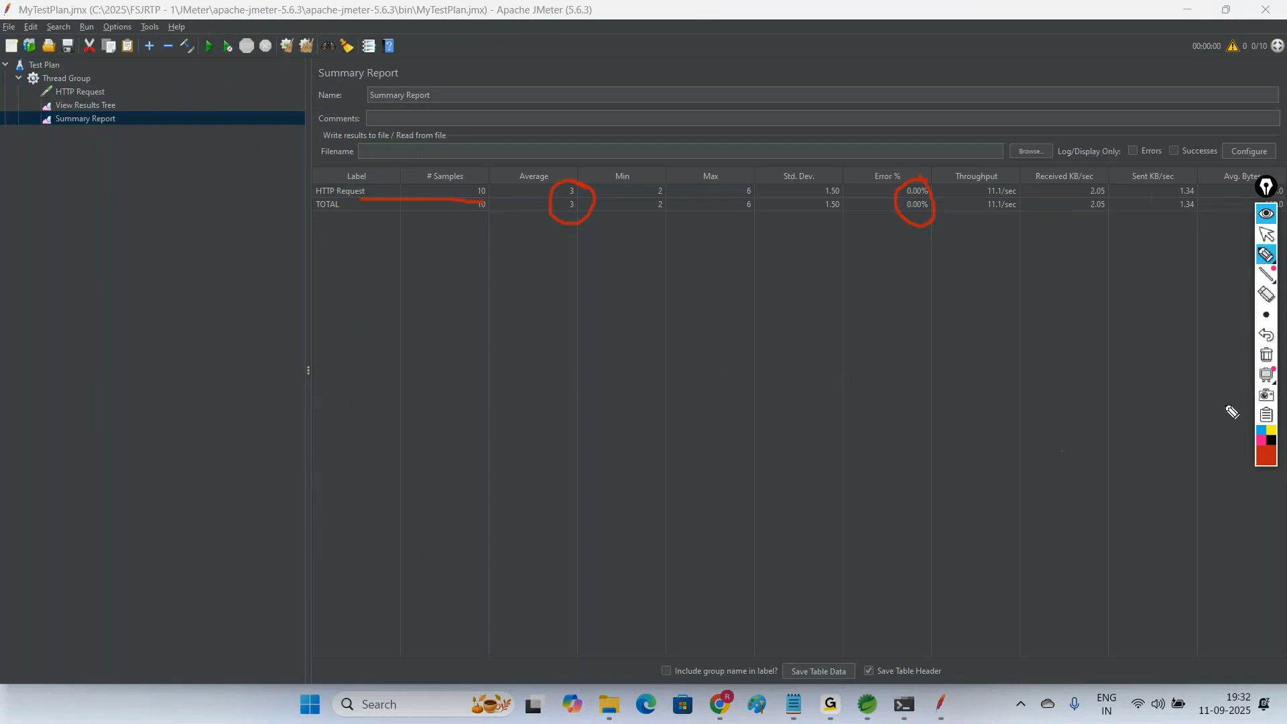
# Step: Erase the pen drawings and clear all test results, checking the View Results Tree and Summary Report
pyautogui.click(1266, 355)
pyautogui.click(1265, 234)
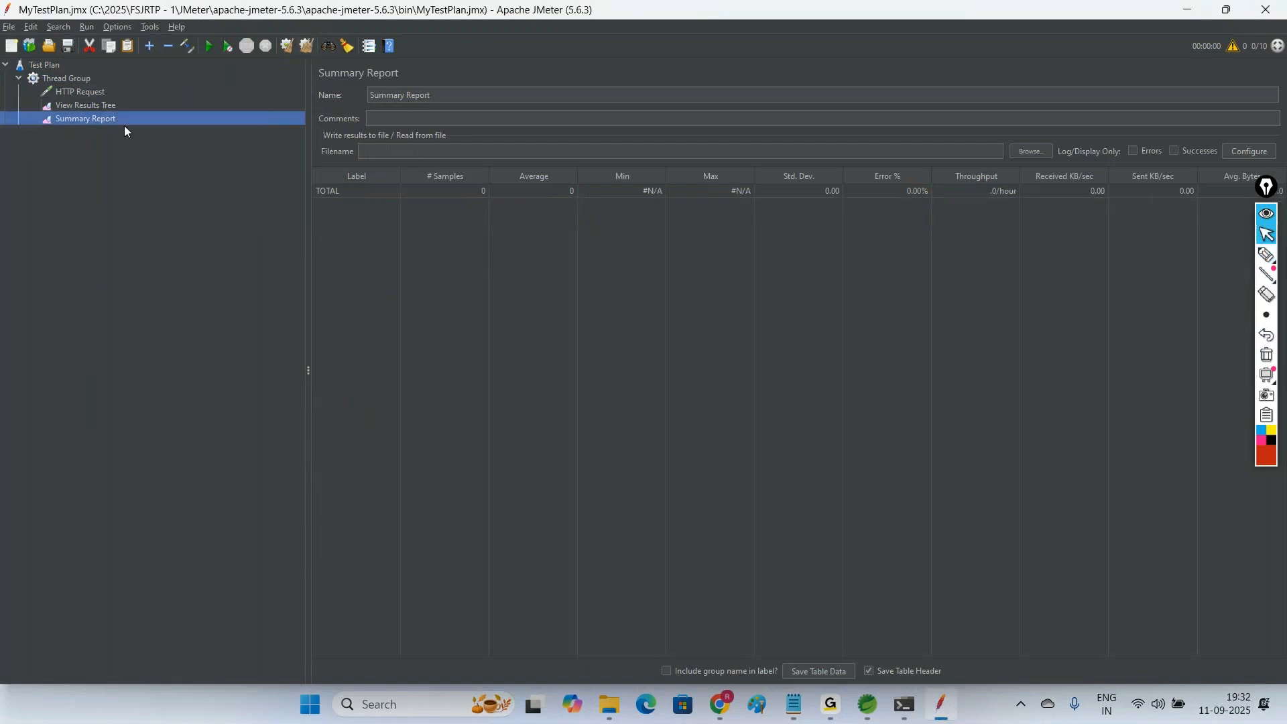
pyautogui.click(95, 106)
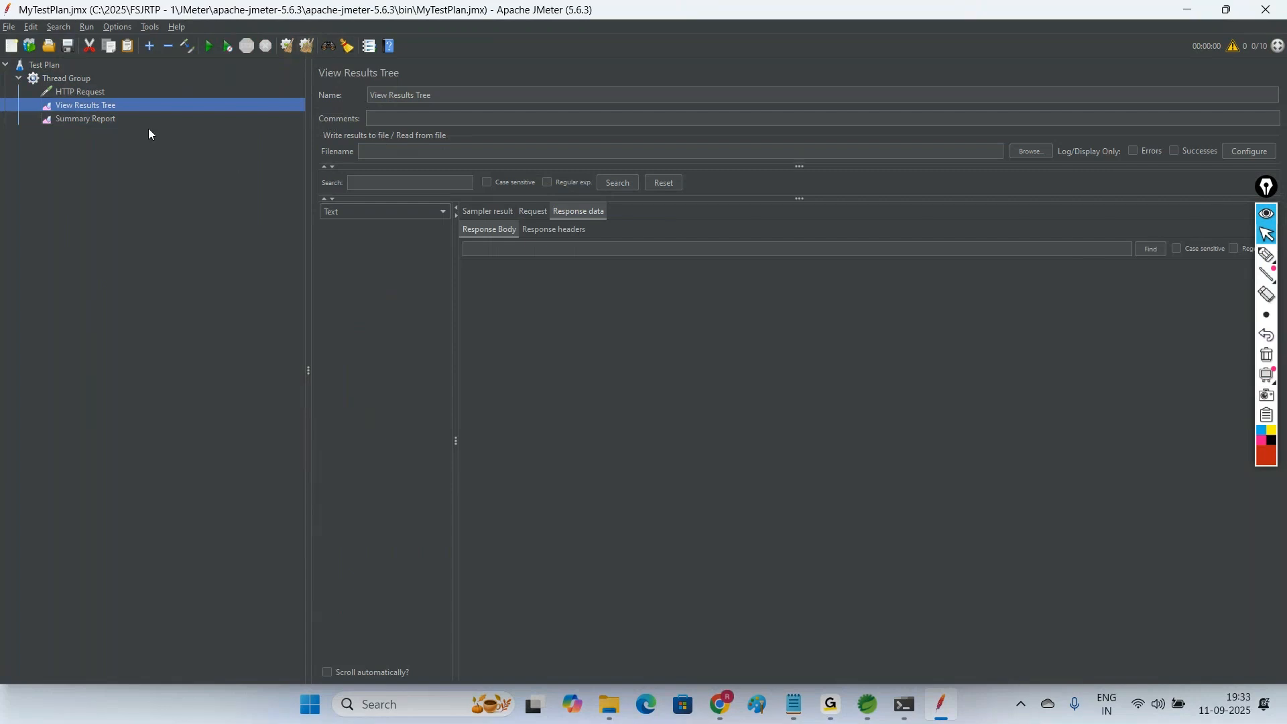
pyautogui.click(88, 92)
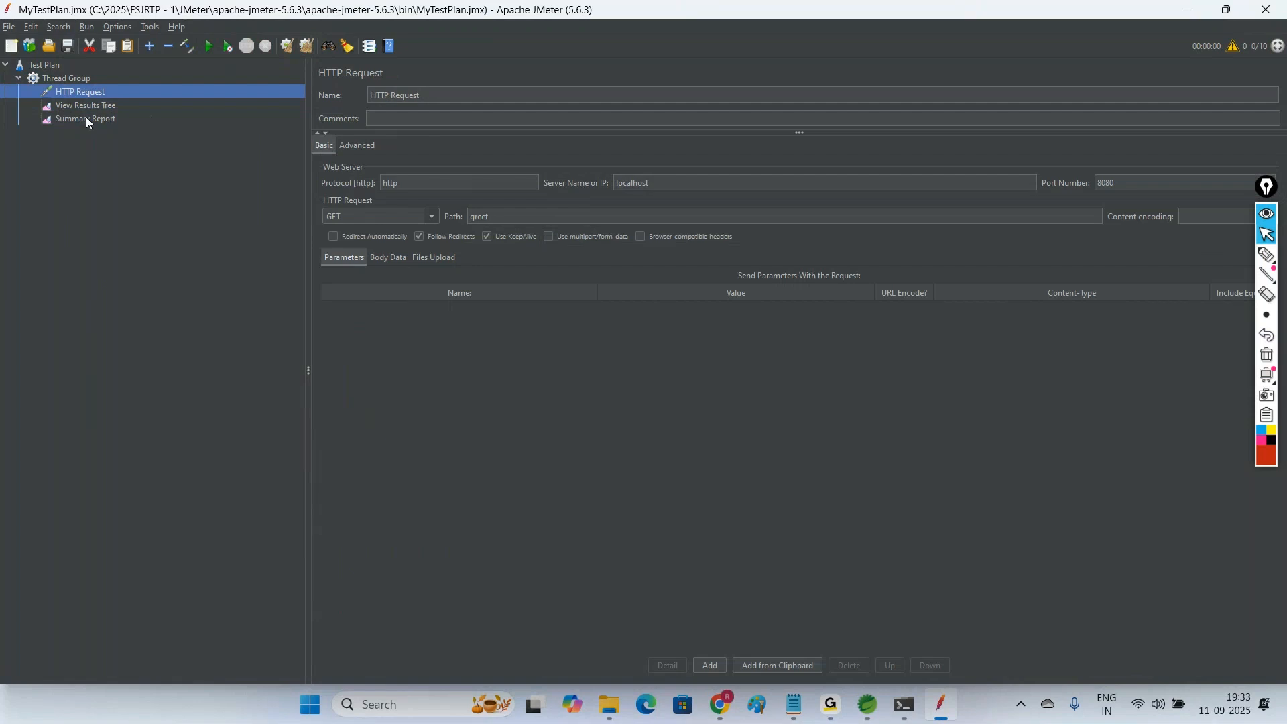
pyautogui.click(91, 110)
pyautogui.click(95, 121)
pyautogui.click(80, 92)
# Step: Set the Thread Group's number of threads (users) to 100 and run the test plan
pyautogui.click(75, 81)
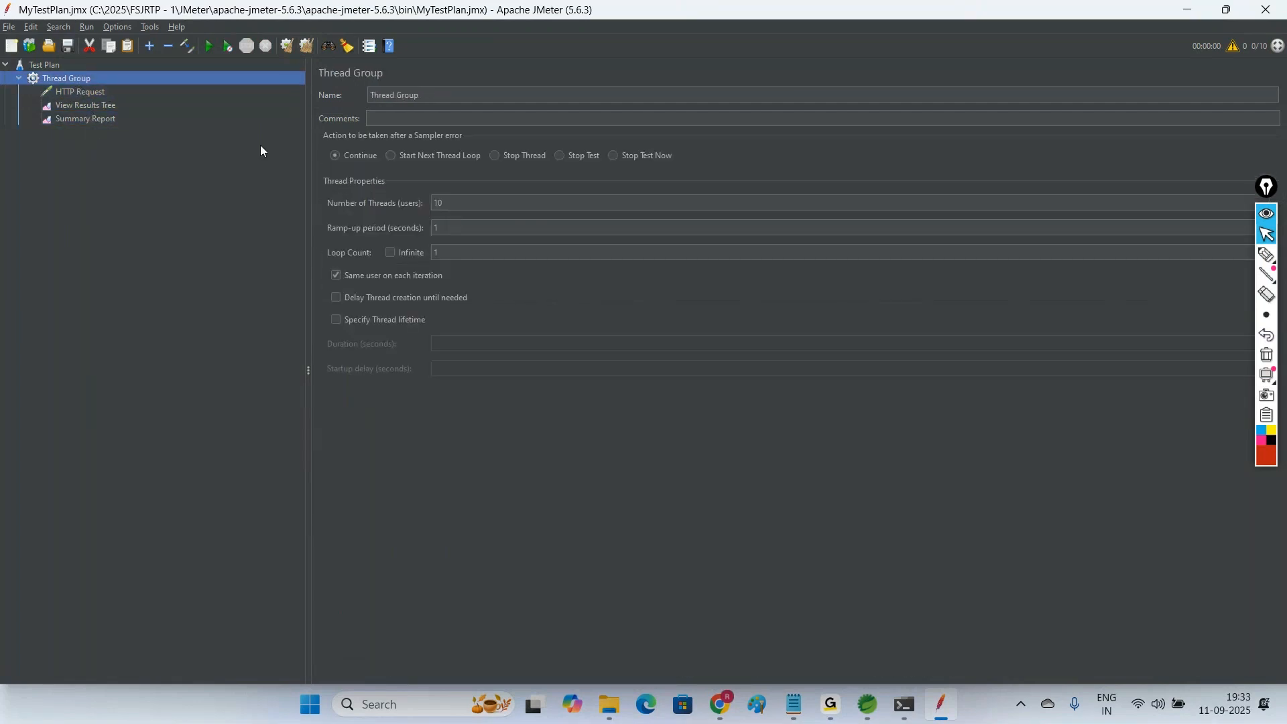
pyautogui.click(448, 205)
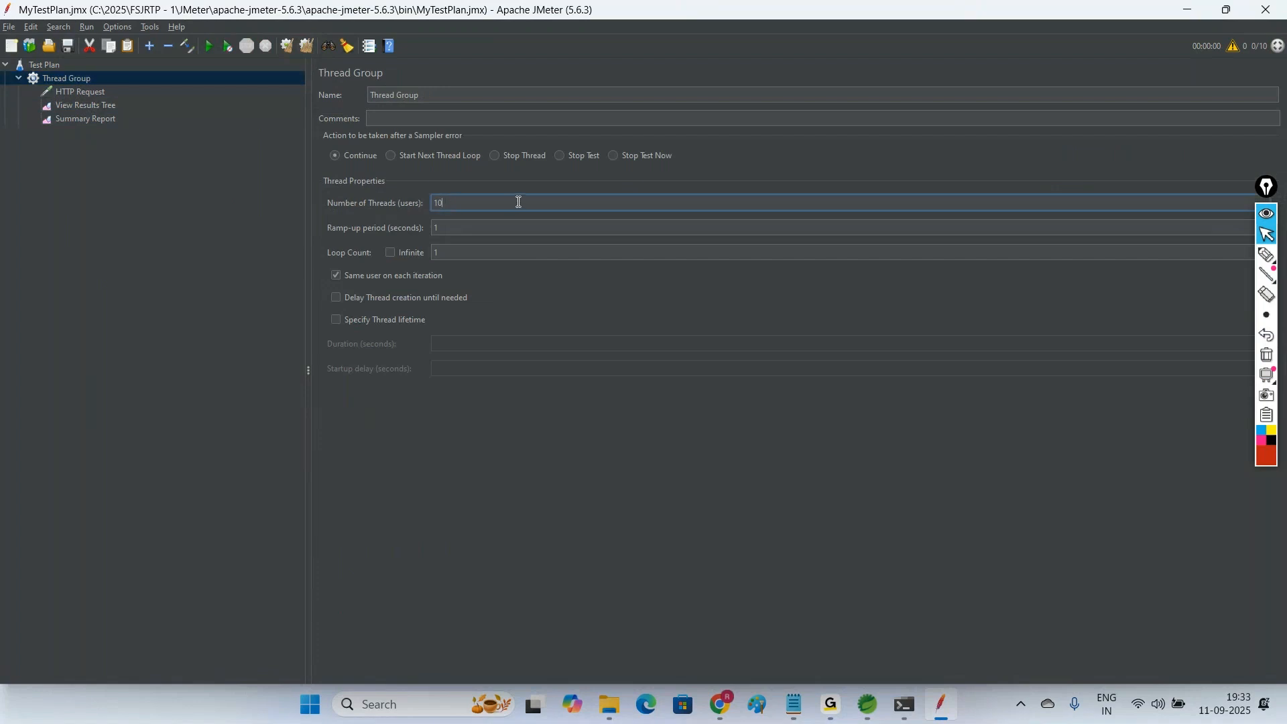
pyautogui.write('0')
pyautogui.click(210, 48)
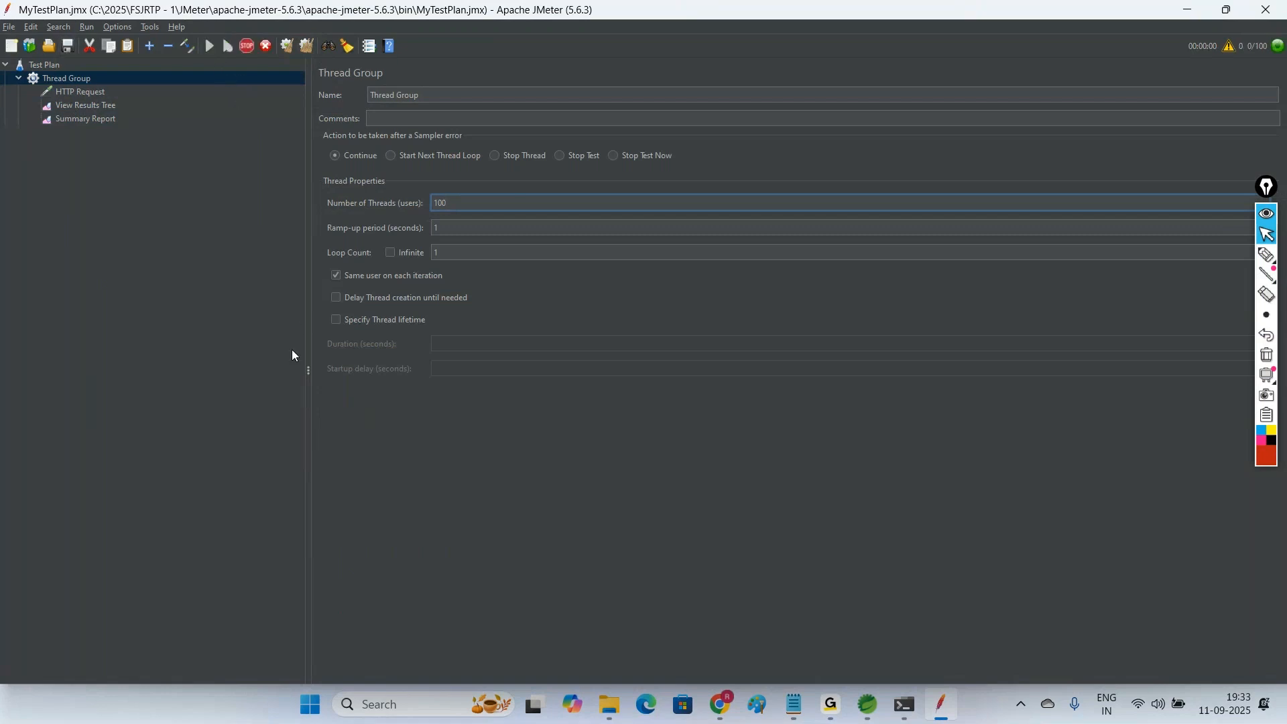
# Step: Examine the status of all HTTP Request results listed in the View Results Tree
pyautogui.click(89, 106)
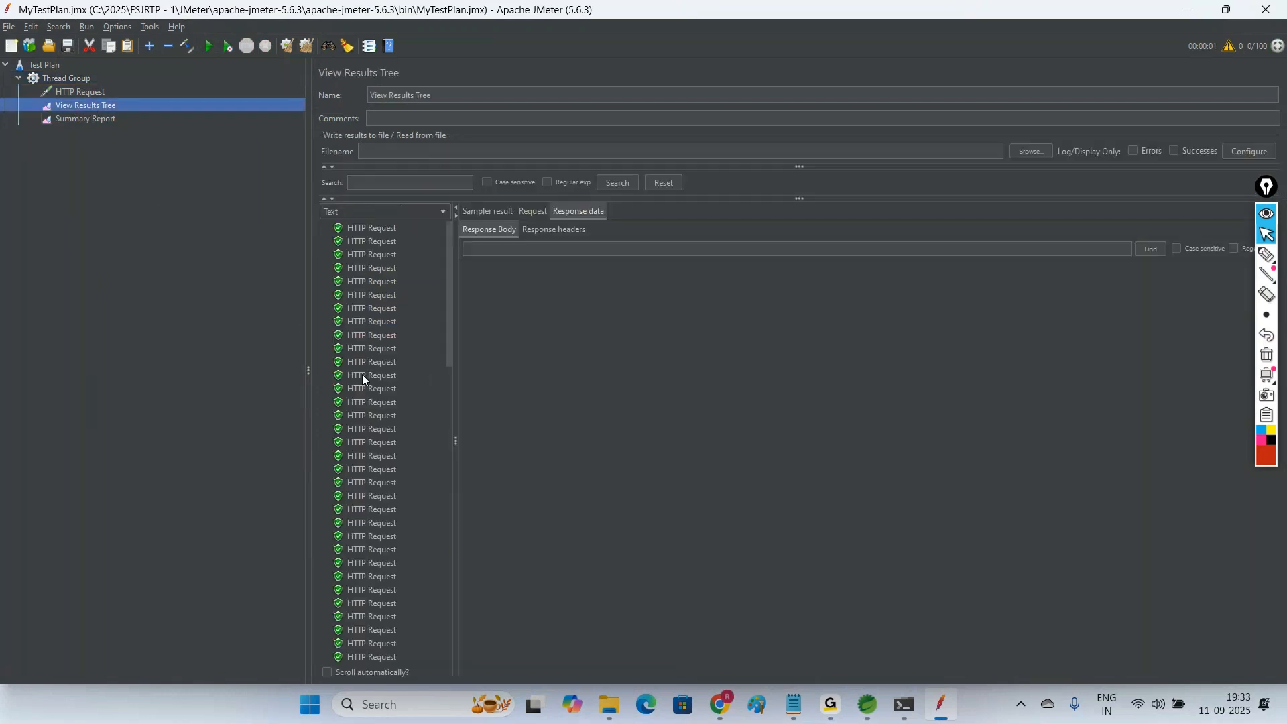
pyautogui.scroll(-8, 389, 469)
pyautogui.scroll(-10, 405, 548)
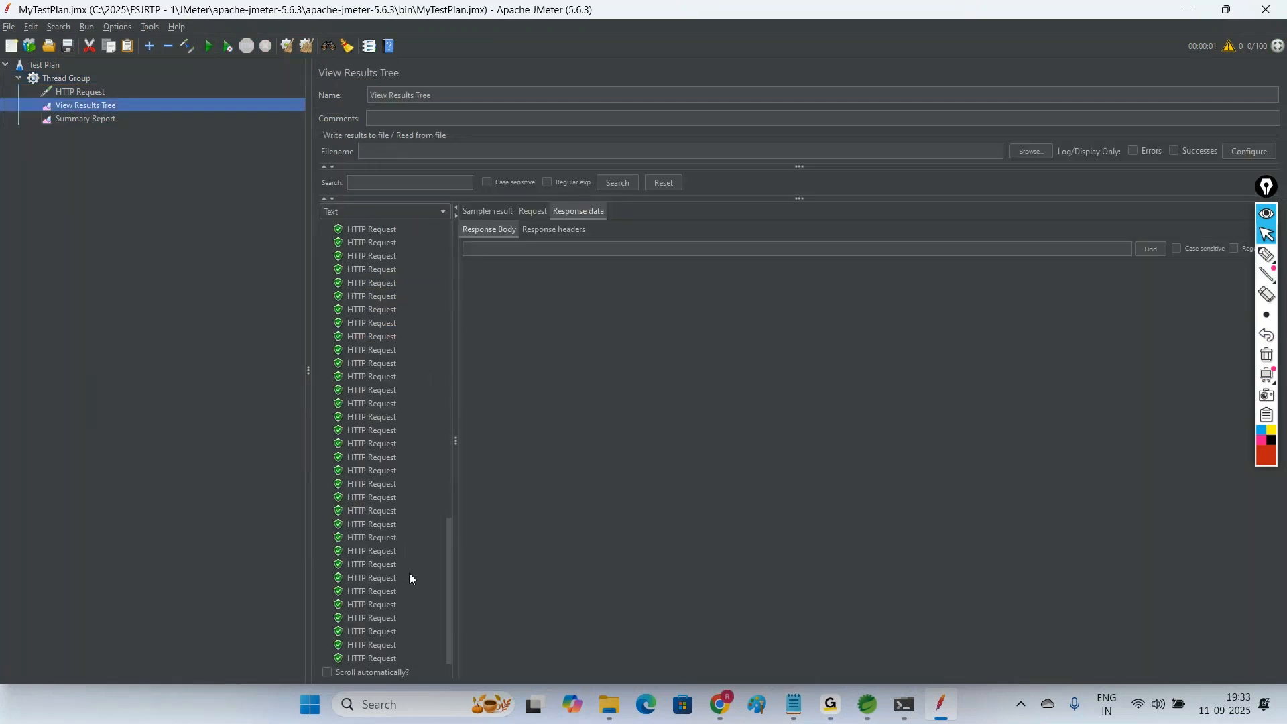
pyautogui.scroll(10, 396, 512)
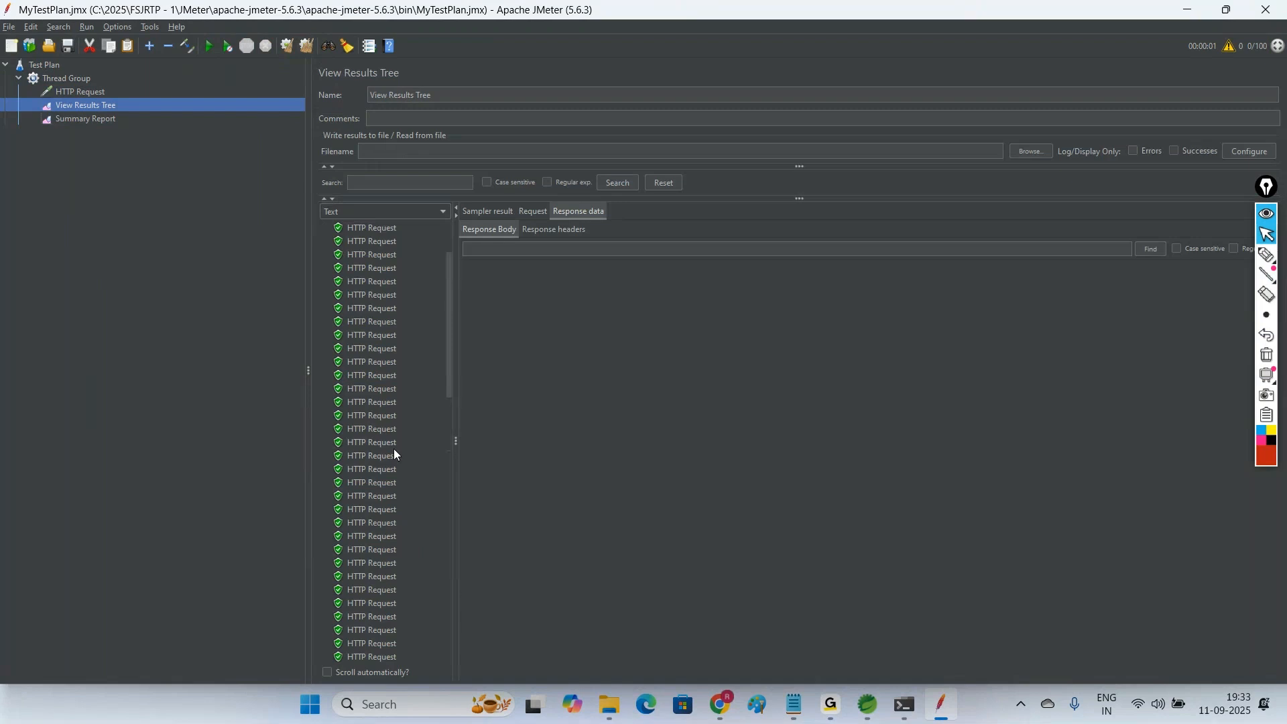
# Step: Mark the sample count, average and error percentage of the 100-user run in red on the Summary Report and erase the drawings
pyautogui.click(87, 118)
pyautogui.click(1266, 255)
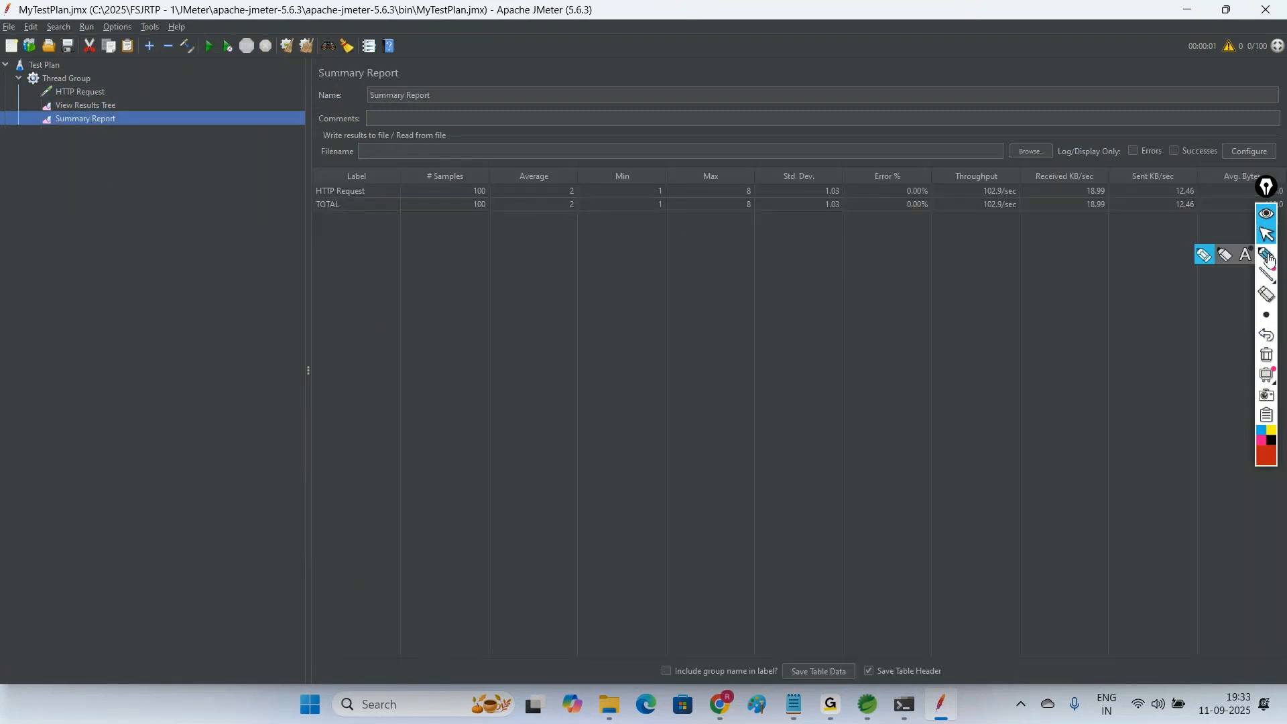
pyautogui.moveTo(493, 183)
pyautogui.mouseDown()
pyautogui.moveTo(459, 208)
pyautogui.moveTo(580, 220)
pyautogui.mouseUp()
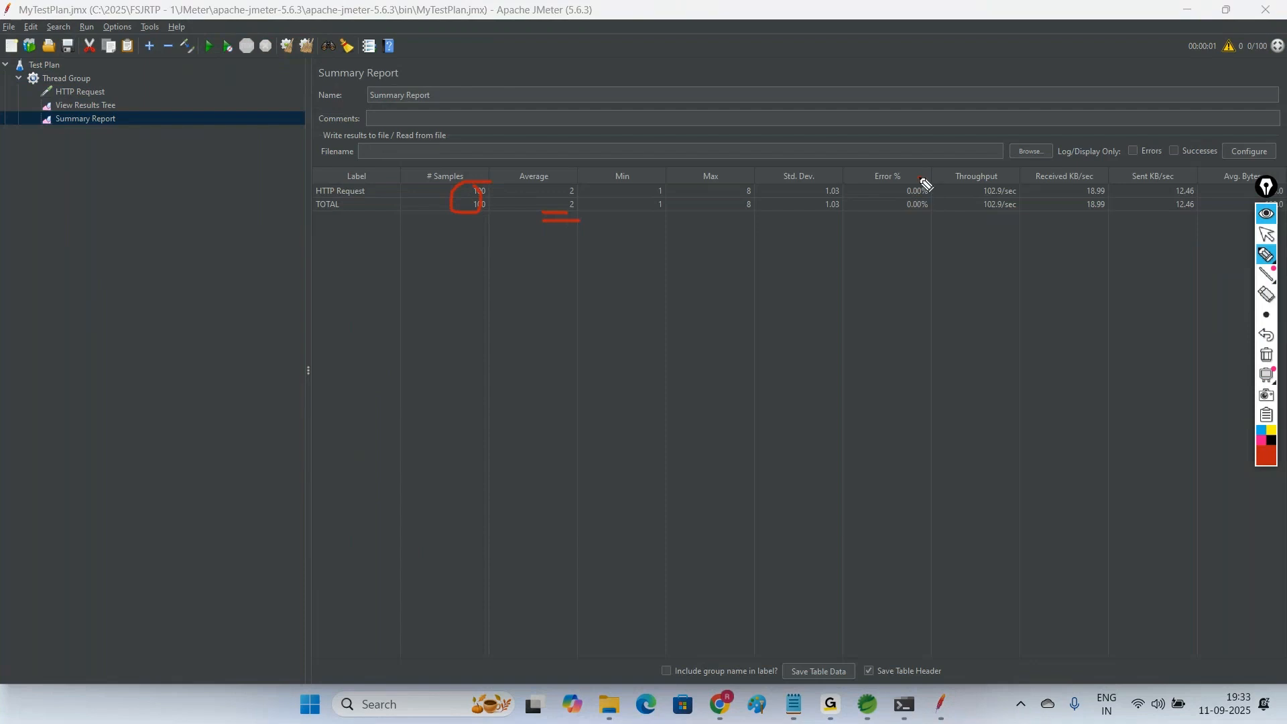
pyautogui.moveTo(928, 179)
pyautogui.mouseDown()
pyautogui.moveTo(891, 215)
pyautogui.moveTo(942, 212)
pyautogui.moveTo(936, 189)
pyautogui.mouseUp()
pyautogui.click(1266, 354)
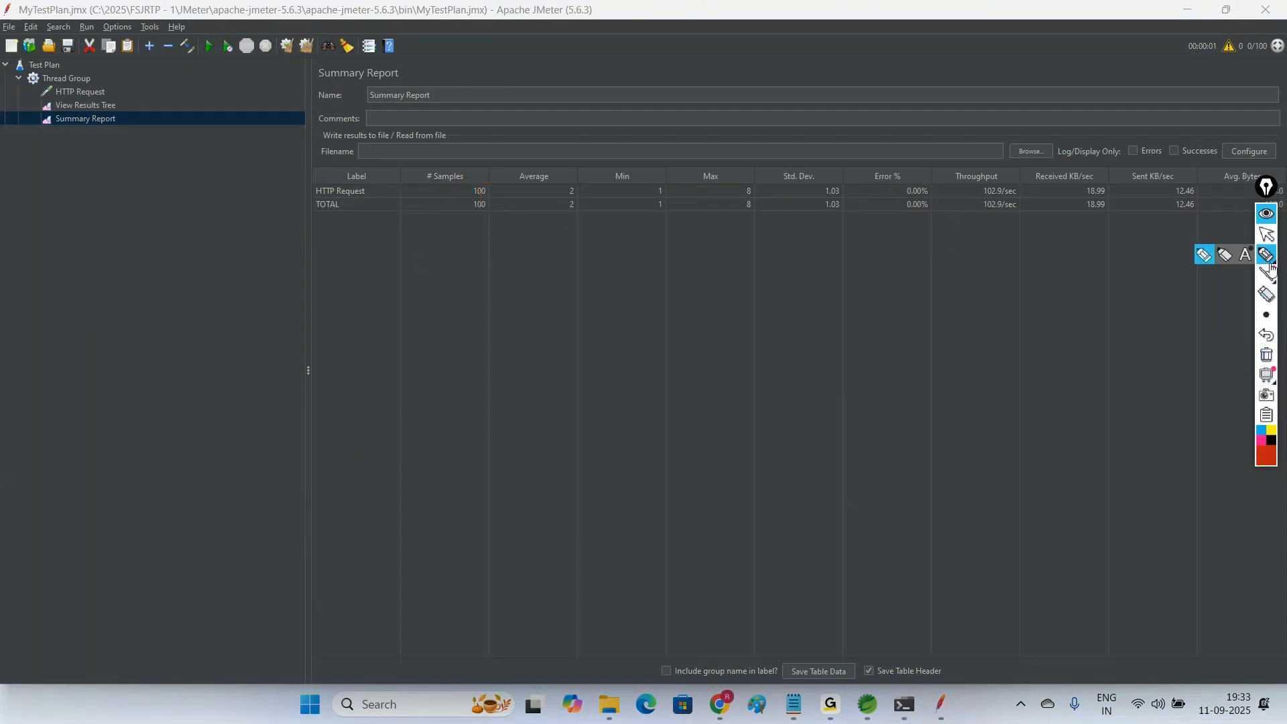
# Step: Clear all test results, set the Thread Group's number of threads (users) to 1000 and run the test plan
pyautogui.click(1268, 240)
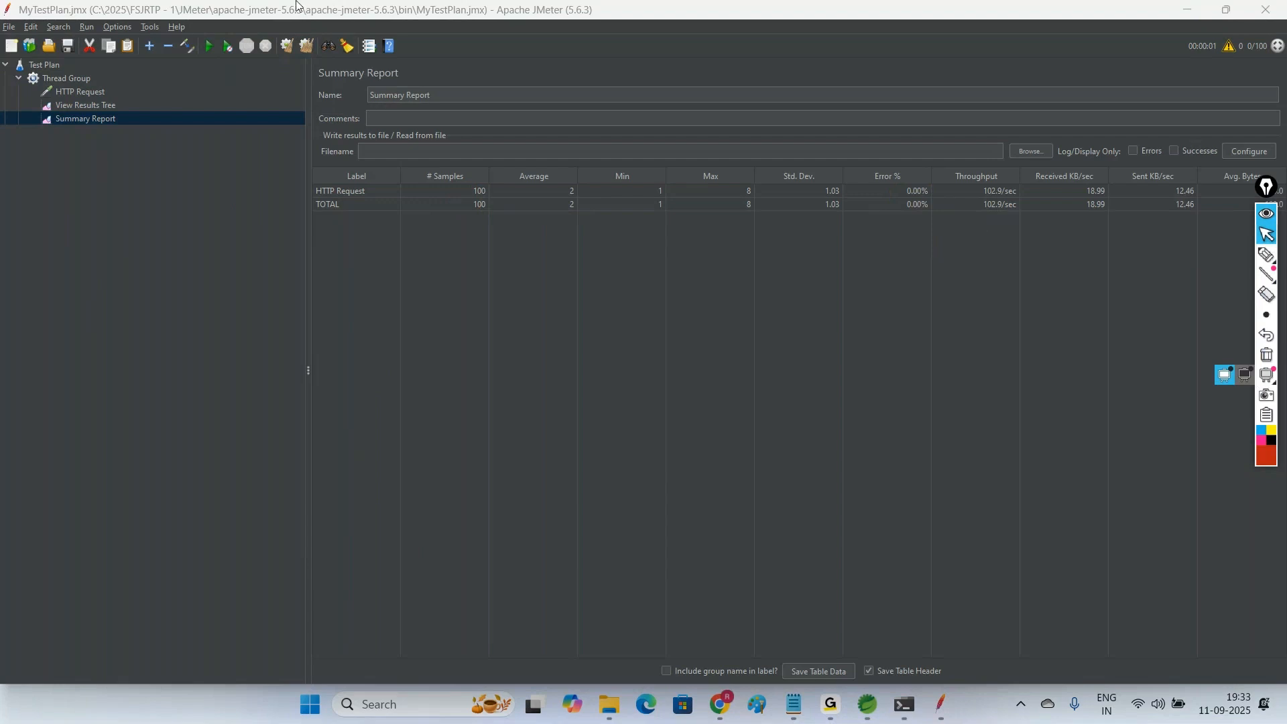
pyautogui.click(308, 47)
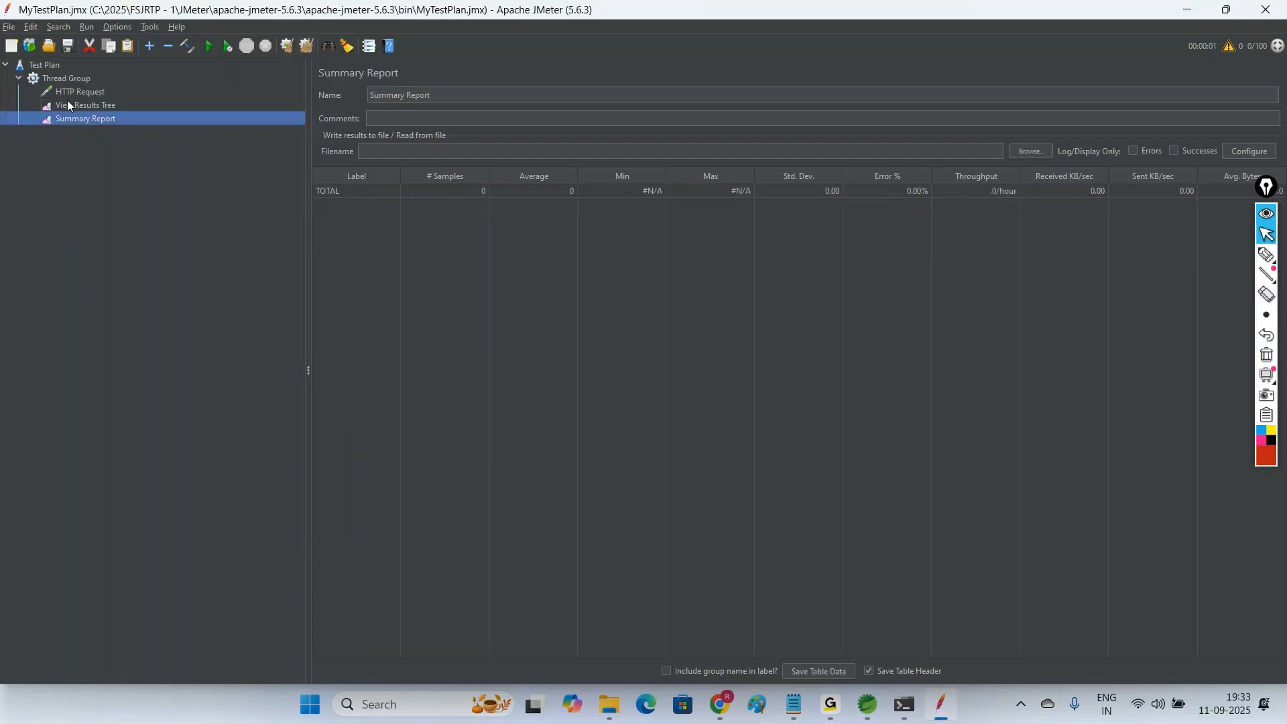
pyautogui.click(70, 79)
pyautogui.click(465, 200)
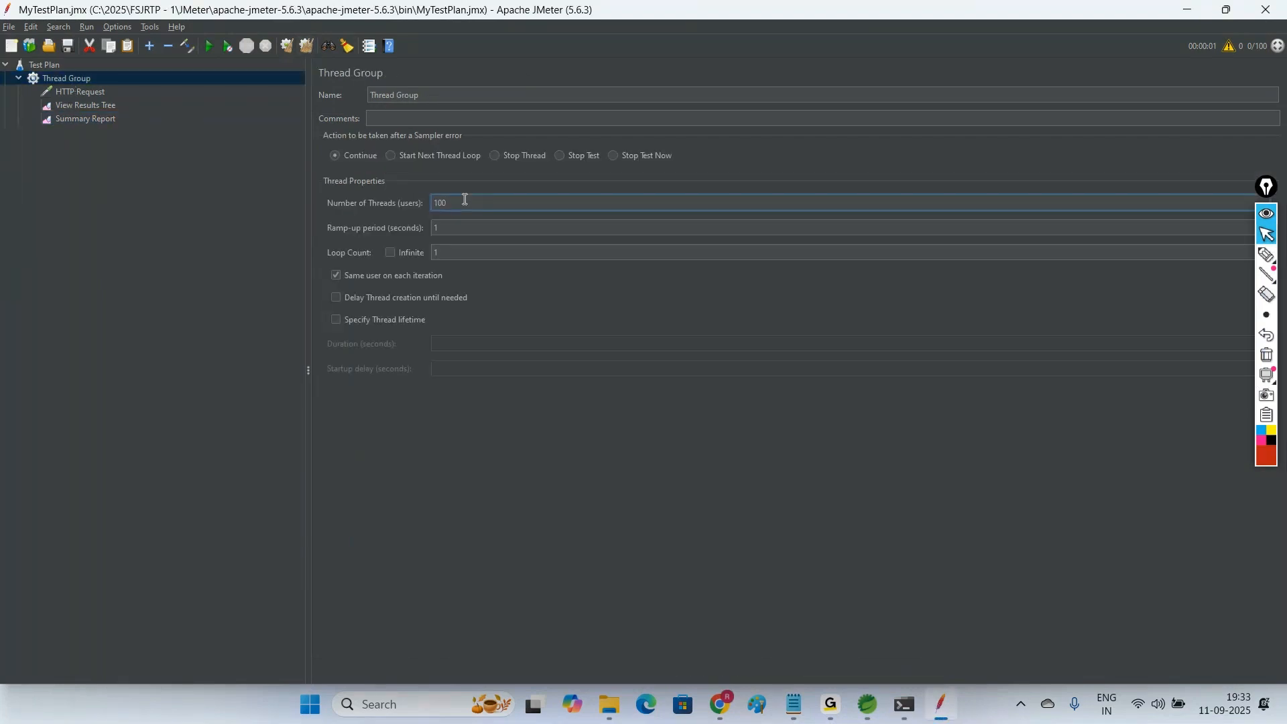
pyautogui.write('0')
pyautogui.click(208, 47)
# Step: Examine the HTTP Request results of the 1000-user run in the View Results Tree and the Summary Report
pyautogui.click(94, 107)
pyautogui.scroll(-13, 372, 489)
pyautogui.scroll(5, 394, 561)
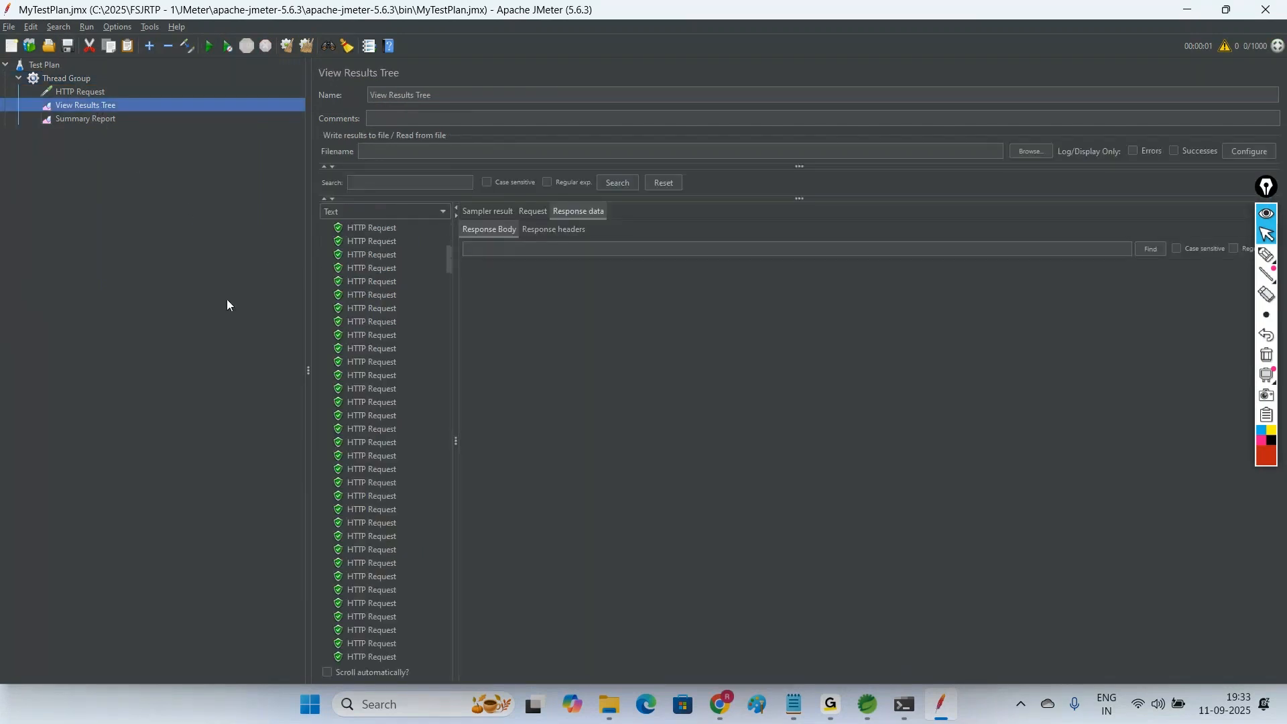
pyautogui.click(102, 123)
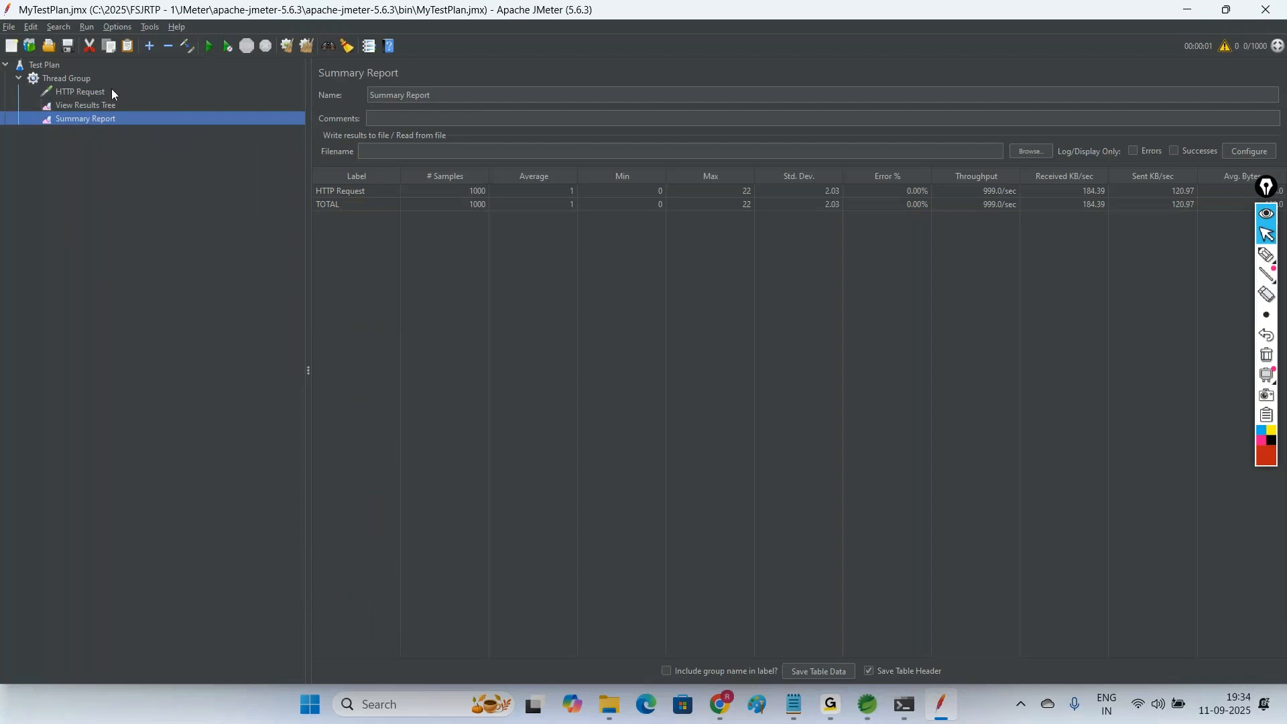
# Step: Clear the 1000-user results, set the Thread Group's number of threads (users) to 10000 and run the test plan
pyautogui.click(304, 49)
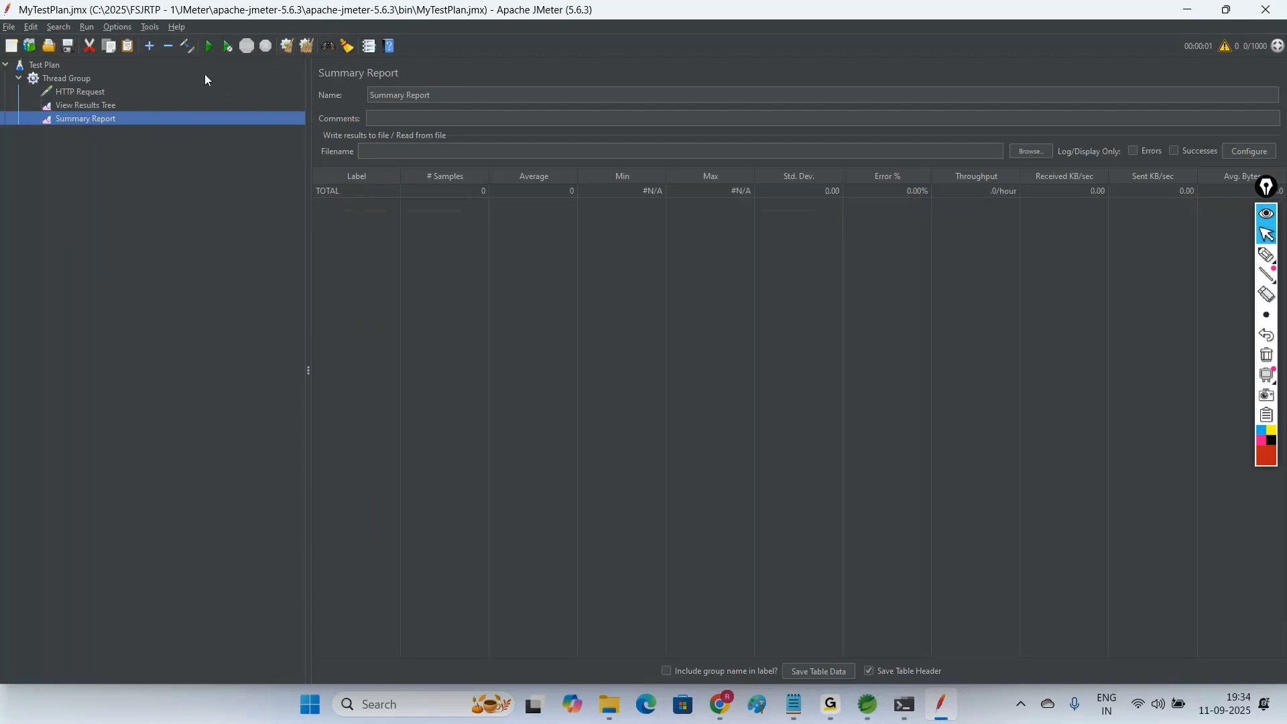
pyautogui.click(77, 80)
pyautogui.click(483, 207)
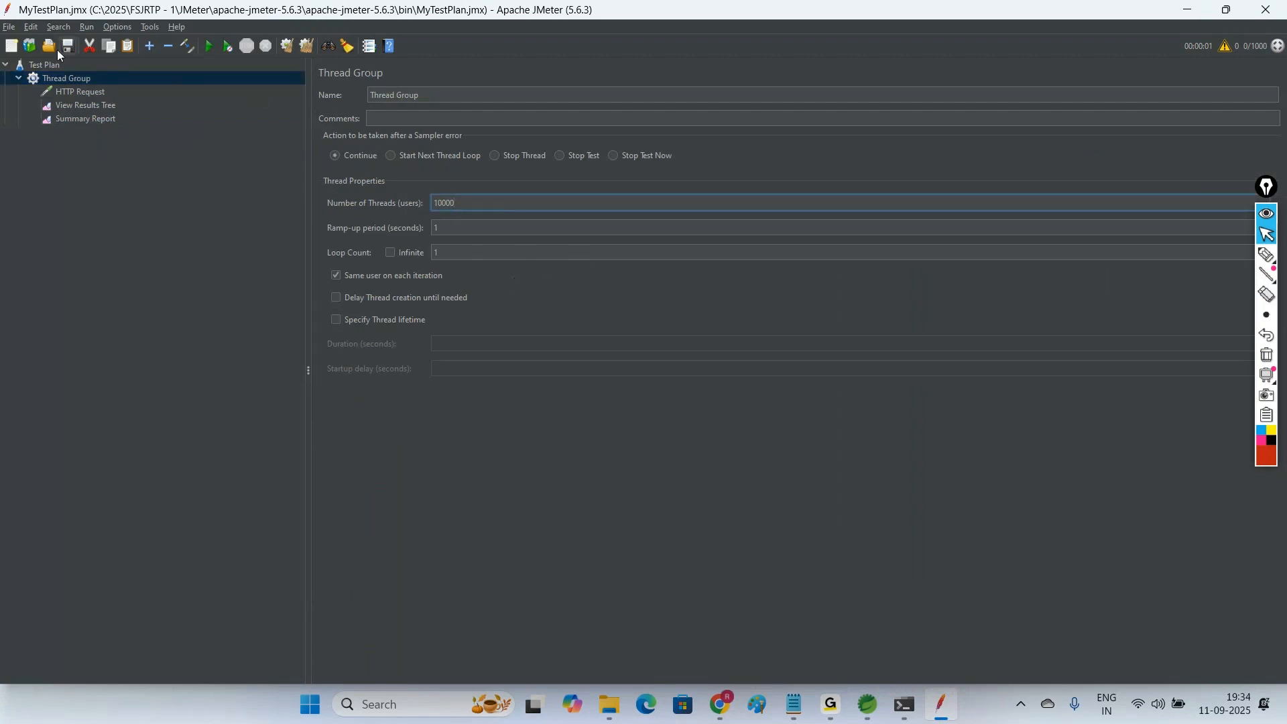
pyautogui.click(208, 47)
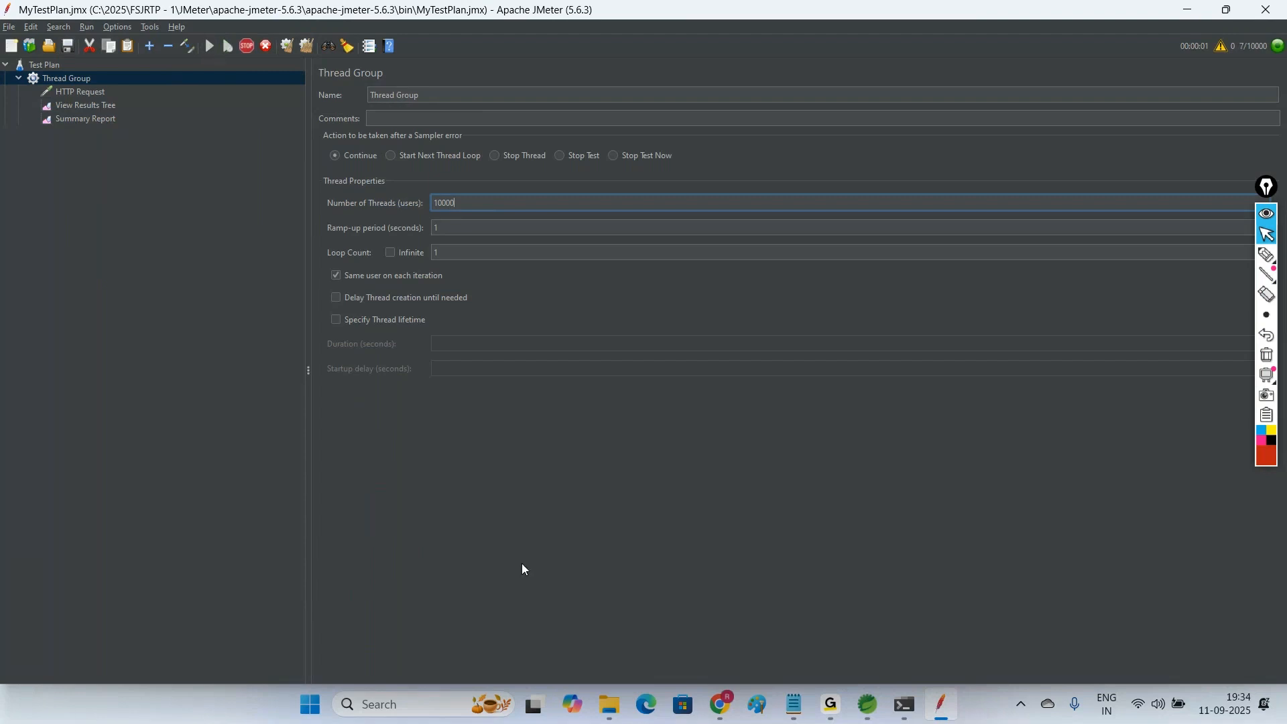
# Step: Check the 10000-user run in the View Results Tree and Summary Report, circling the average in red and erasing the mark
pyautogui.click(100, 106)
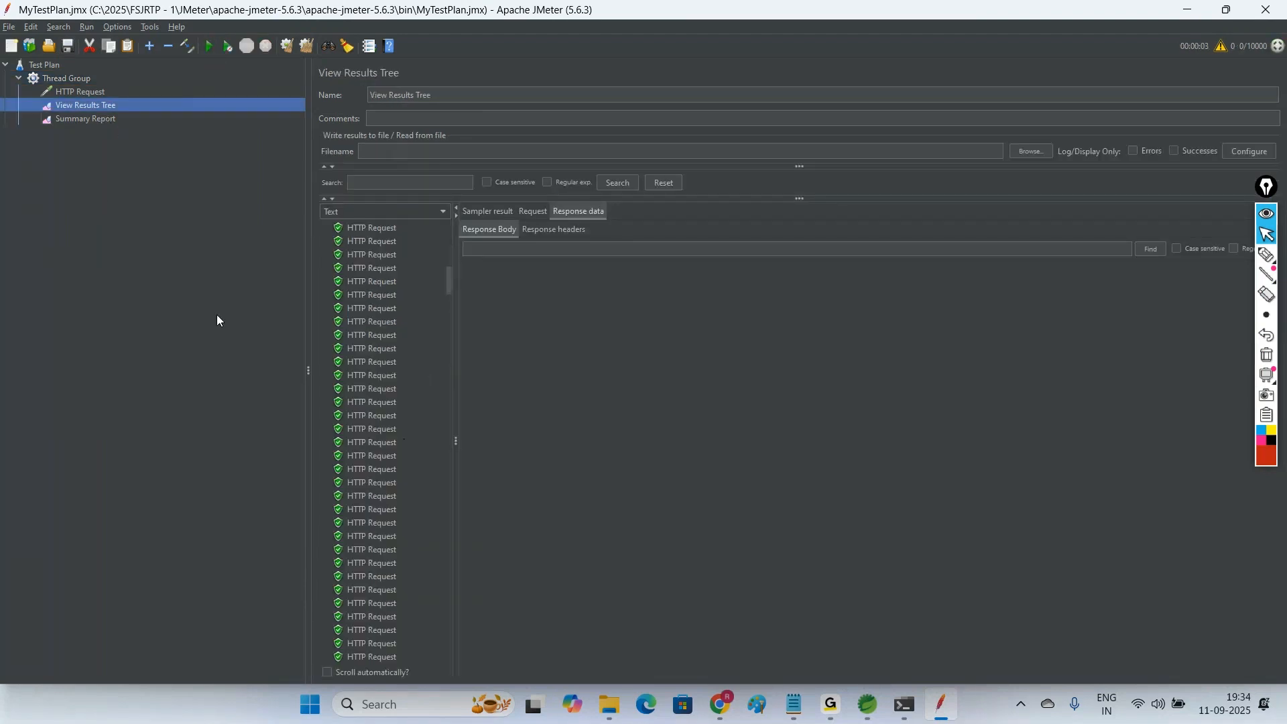
pyautogui.click(87, 121)
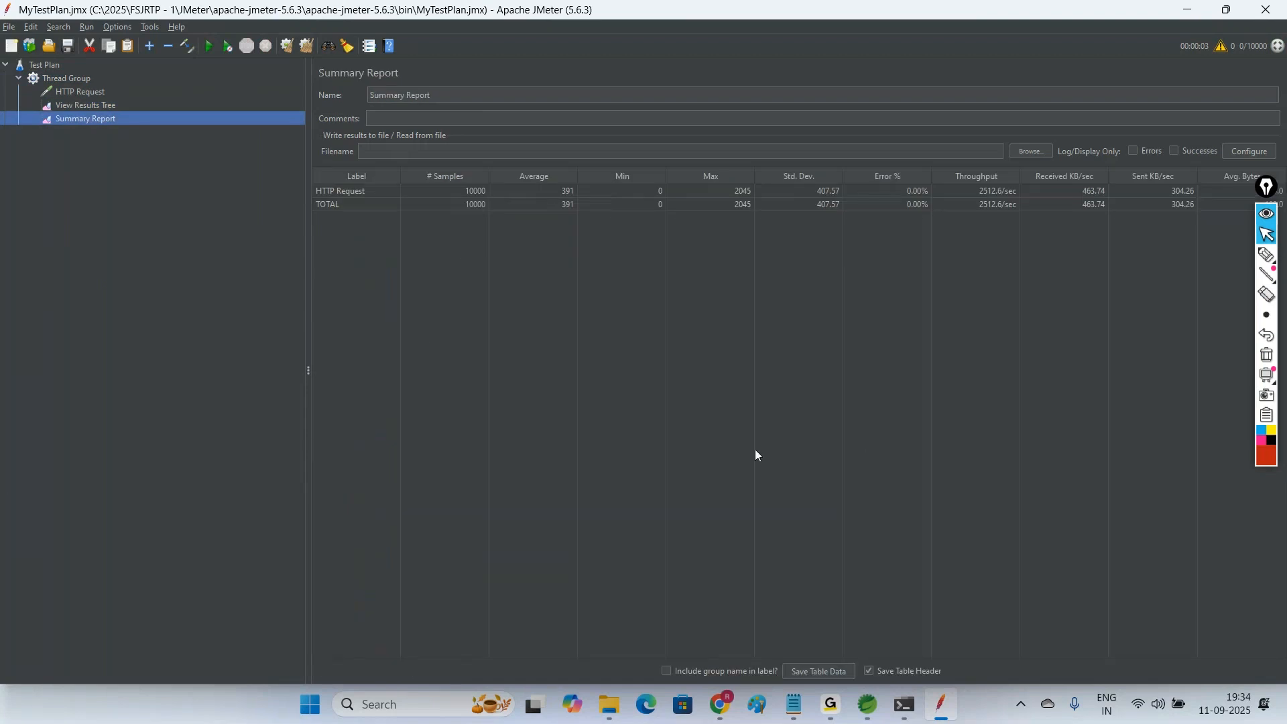
pyautogui.click(1266, 255)
pyautogui.moveTo(574, 180)
pyautogui.mouseDown()
pyautogui.moveTo(541, 205)
pyautogui.moveTo(582, 220)
pyautogui.moveTo(573, 179)
pyautogui.mouseUp()
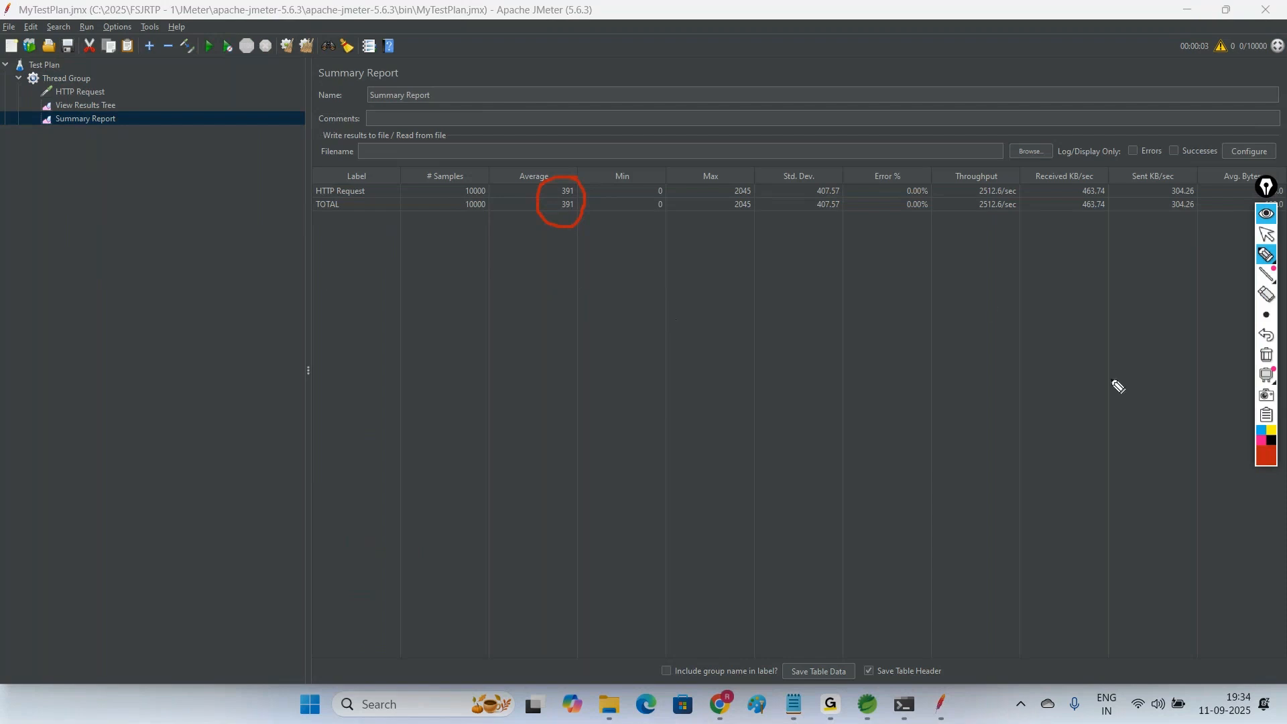
pyautogui.click(1265, 358)
pyautogui.click(1266, 234)
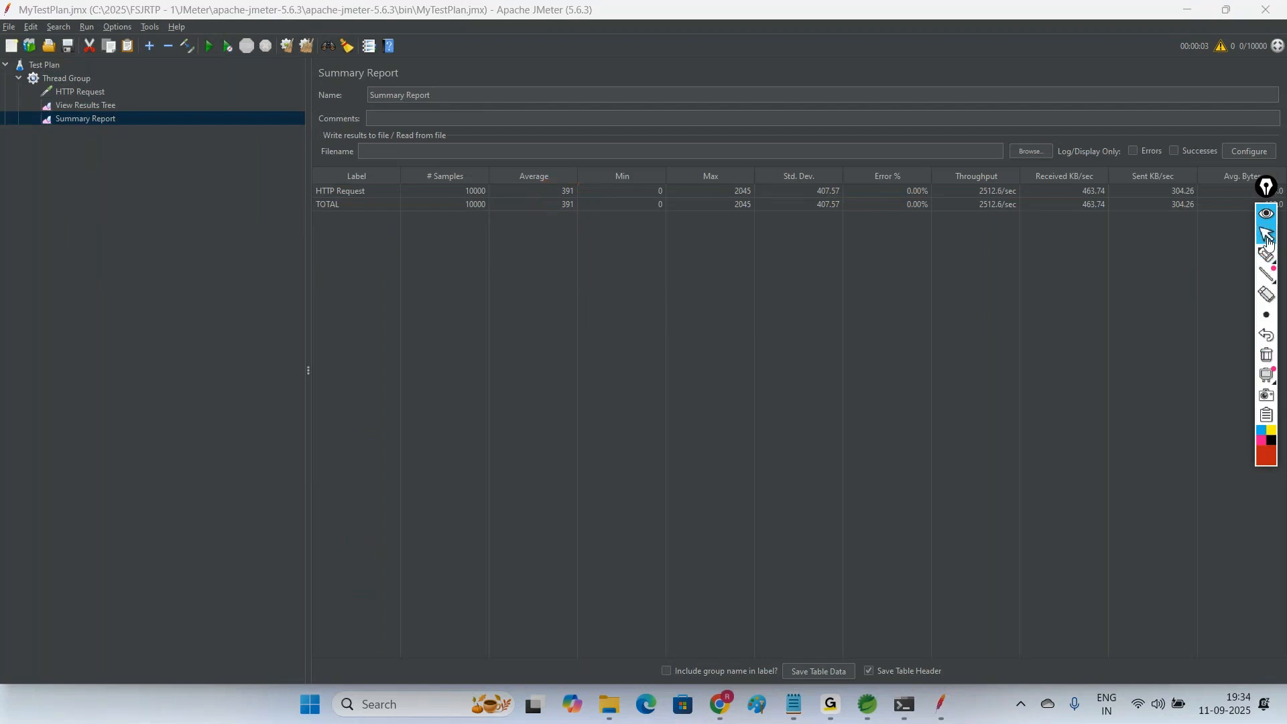
# Step: Switch to Spring Tools to review the GreetController code, then return to the Summary Report in JMeter
pyautogui.click(869, 718)
pyautogui.moveTo(453, 339); pyautogui.dragTo(367, 246)
pyautogui.click(509, 385)
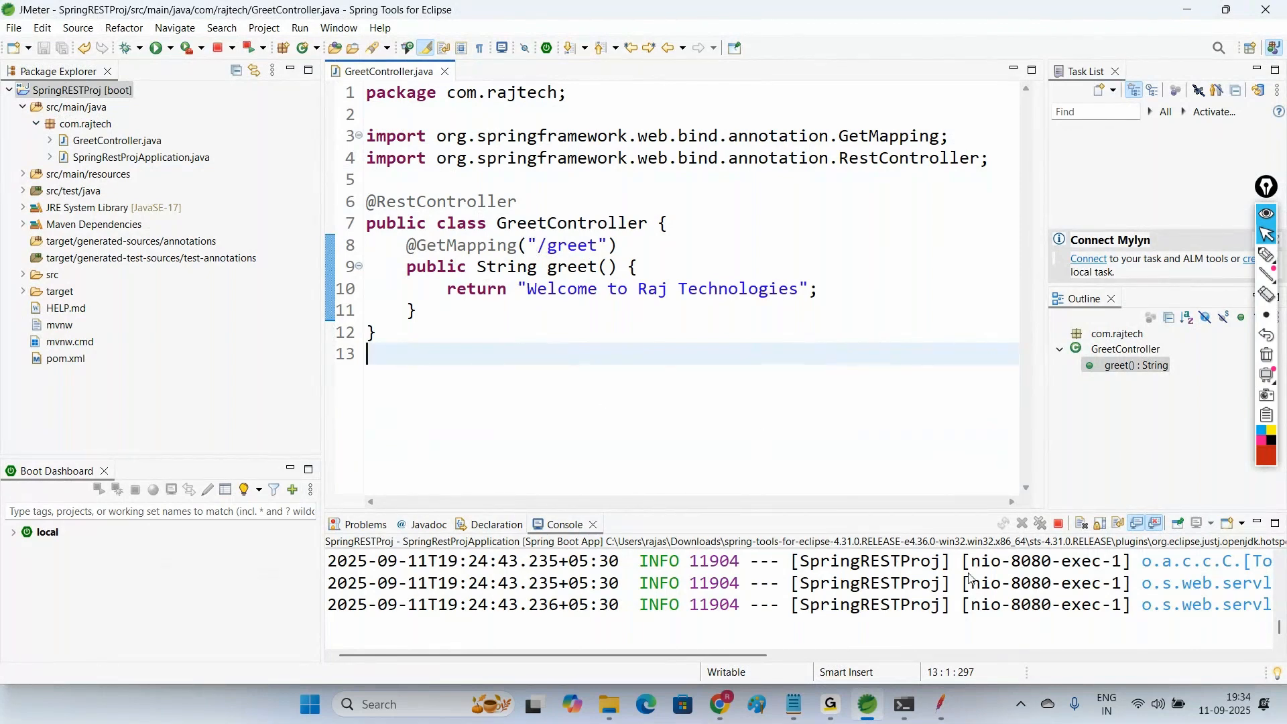
pyautogui.click(941, 704)
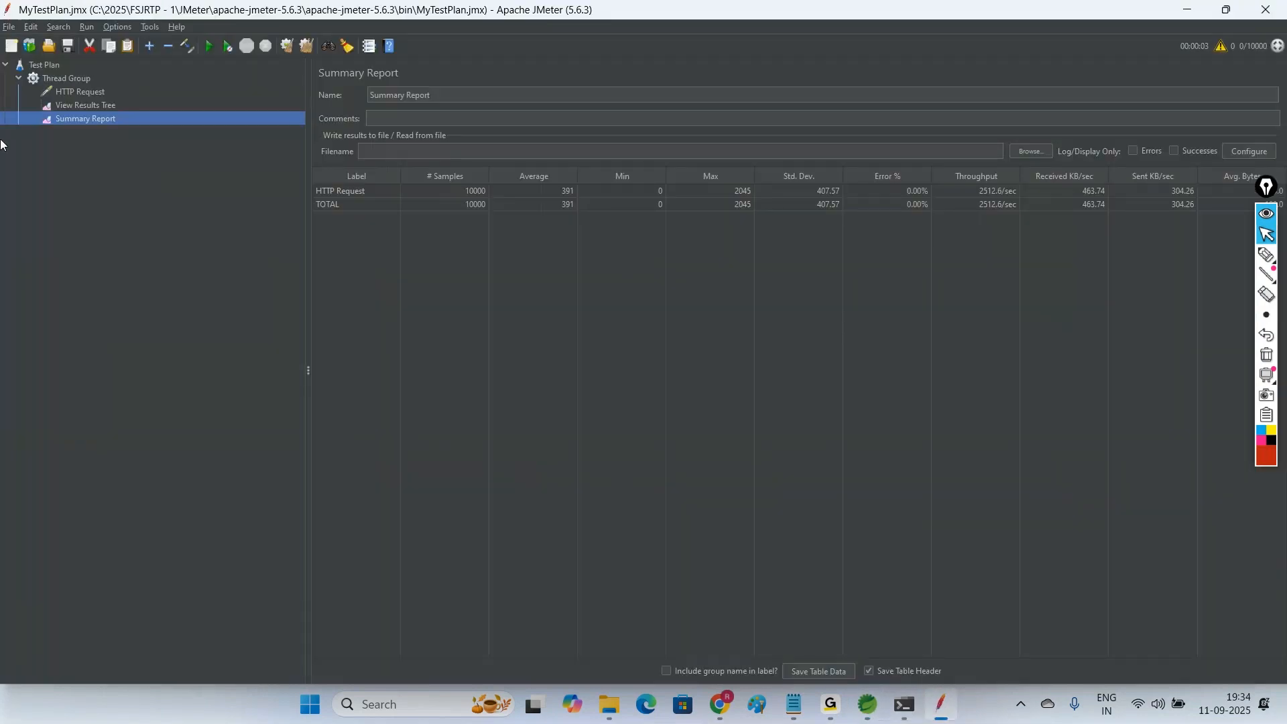
# Step: Circle the average values on the Summary Report in red and handwrite a circled 391 in the empty area below
pyautogui.click(1266, 254)
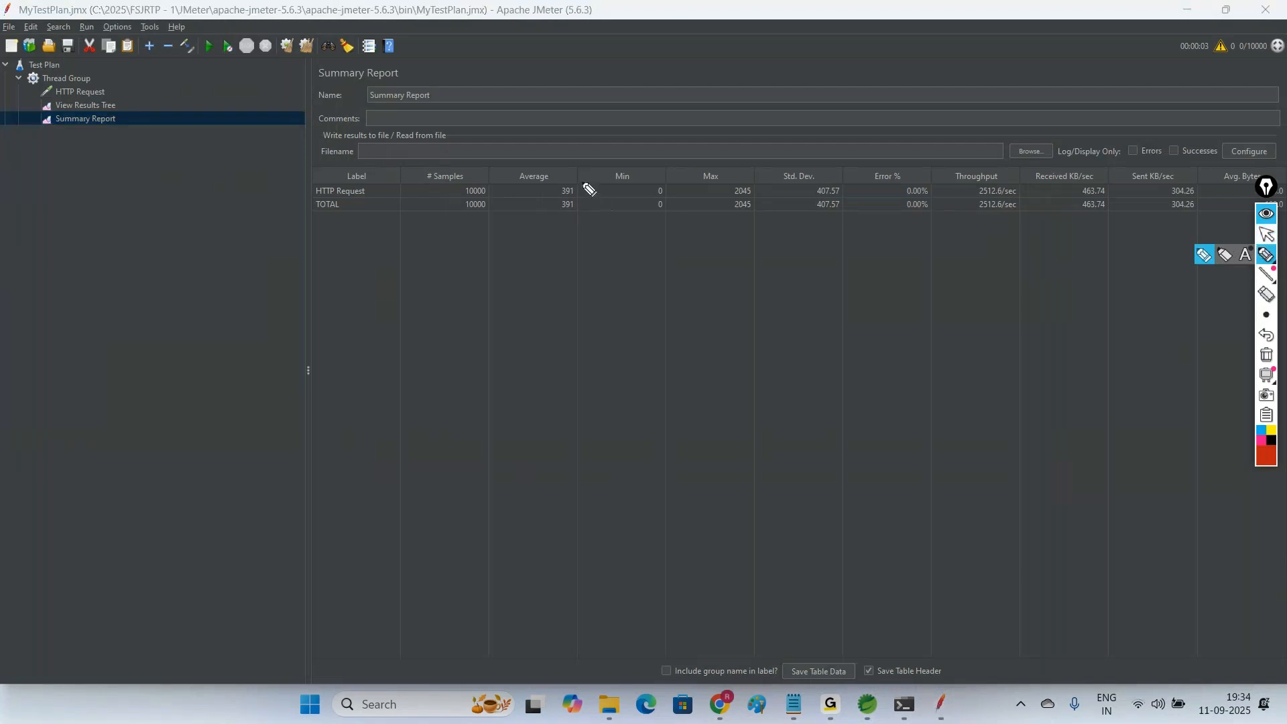
pyautogui.moveTo(580, 186)
pyautogui.mouseDown()
pyautogui.moveTo(541, 195)
pyautogui.moveTo(567, 225)
pyautogui.moveTo(573, 186)
pyautogui.mouseUp()
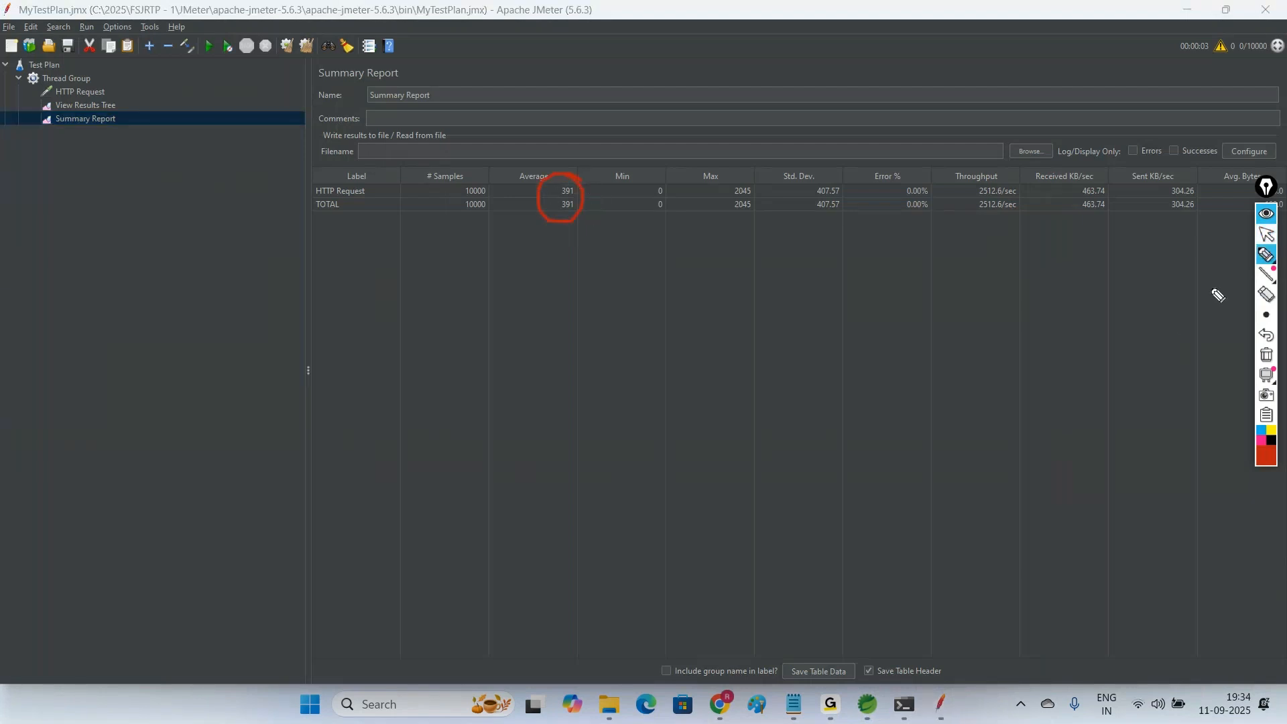
pyautogui.click(1266, 259)
pyautogui.moveTo(1092, 587); pyautogui.dragTo(1104, 617)
pyautogui.moveTo(1138, 576)
pyautogui.mouseDown()
pyautogui.moveTo(1142, 611)
pyautogui.moveTo(1150, 590)
pyautogui.moveTo(1126, 558)
pyautogui.moveTo(1129, 644)
pyautogui.moveTo(1139, 546)
pyautogui.mouseUp()
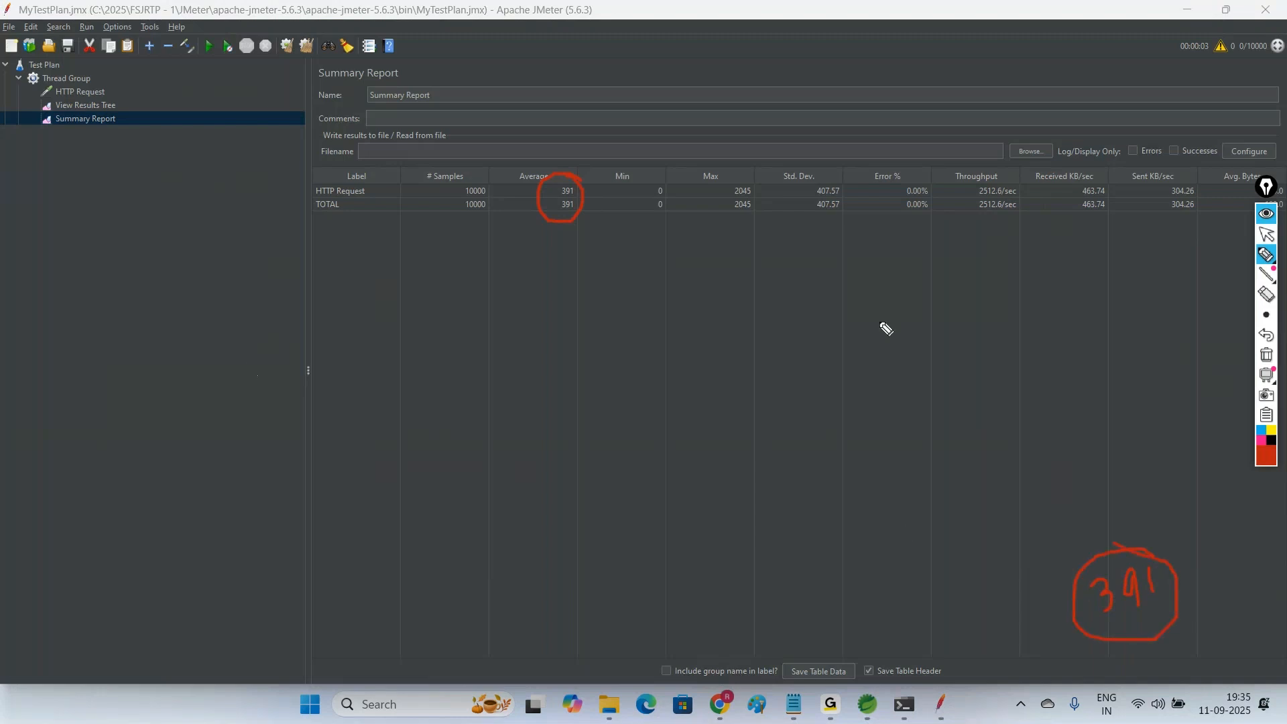
# Step: Clear the 10000-user test results, switch to Spring Tools and erase the pen drawings
pyautogui.click(1266, 234)
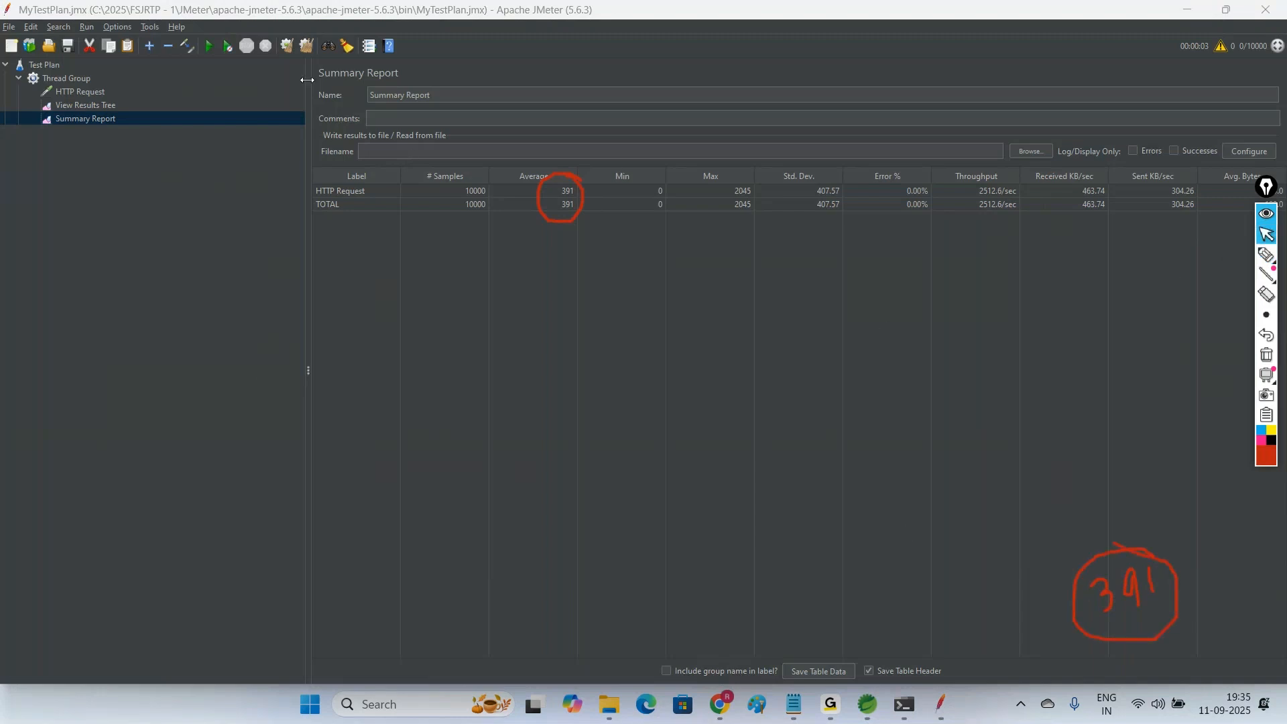
pyautogui.click(307, 45)
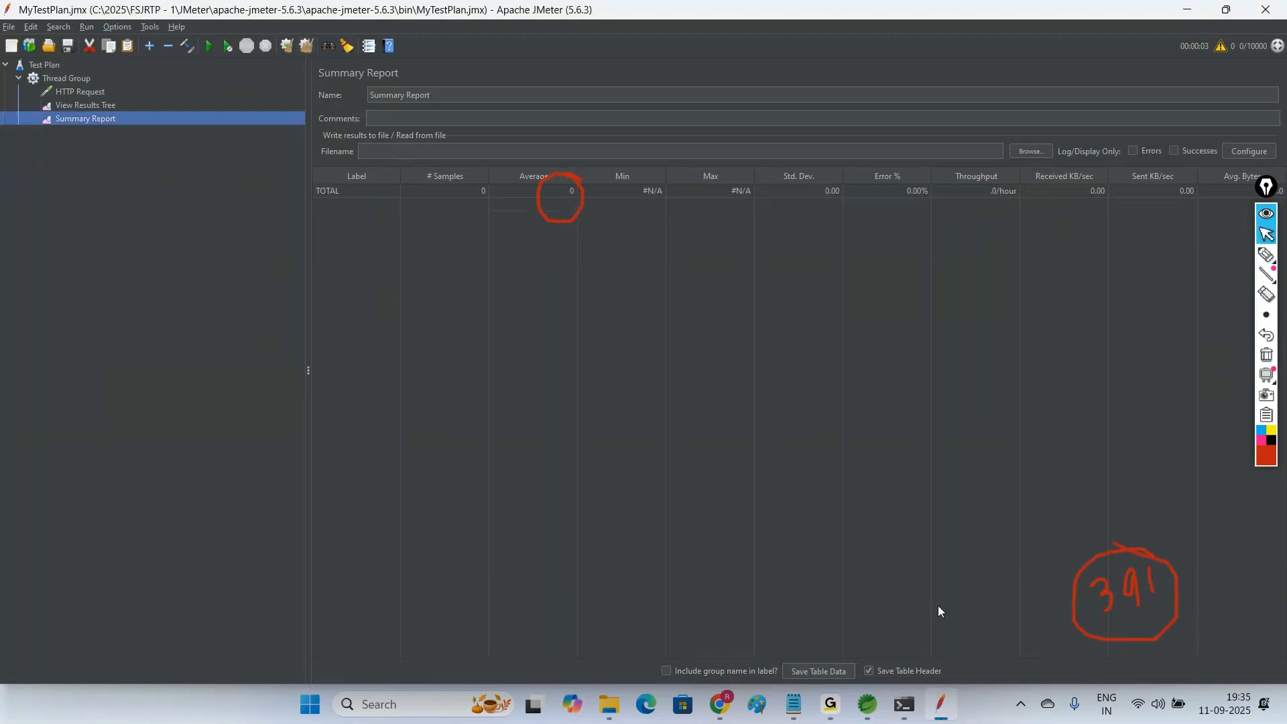
pyautogui.click(873, 717)
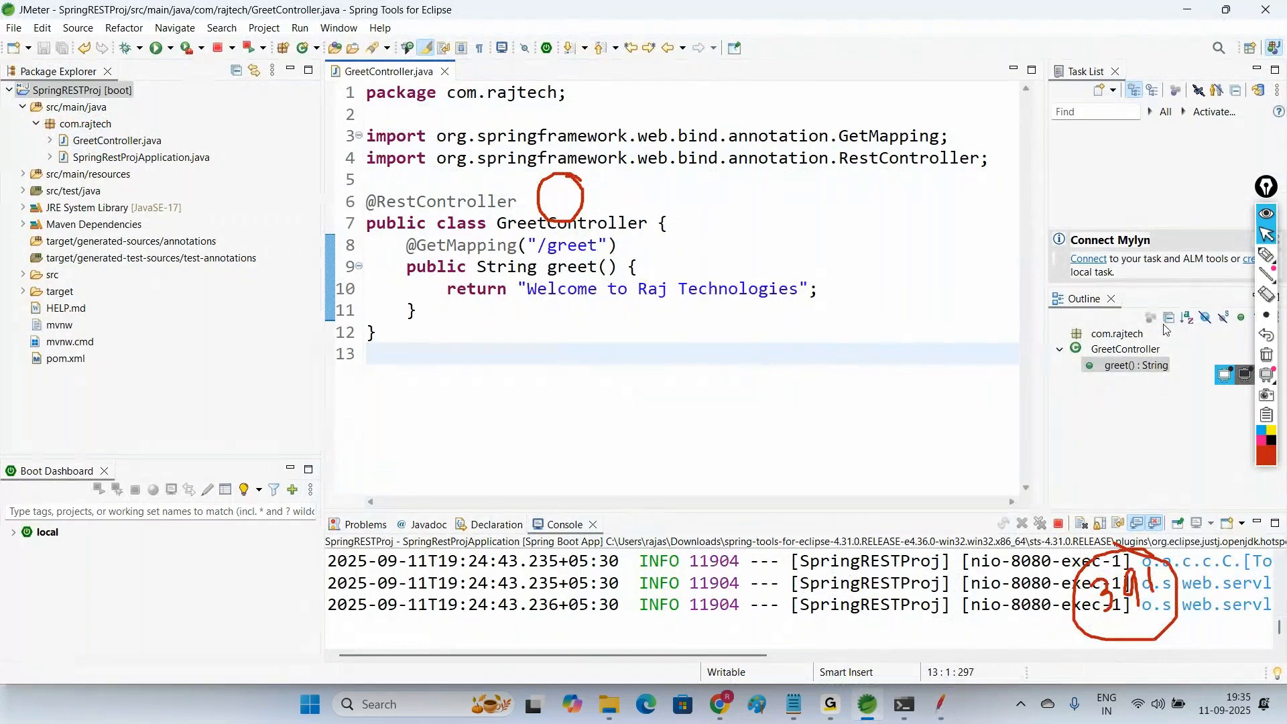
pyautogui.click(1266, 356)
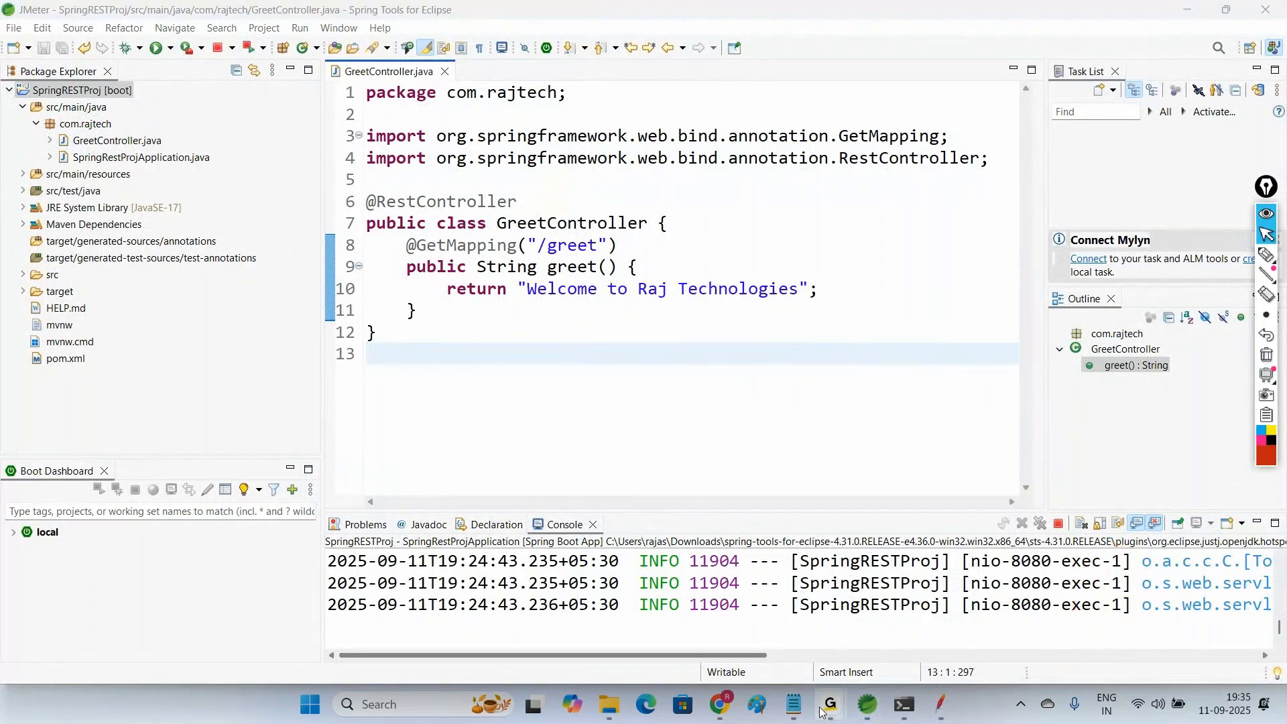
pyautogui.click(793, 705)
pyautogui.click(163, 604)
pyautogui.write('3')
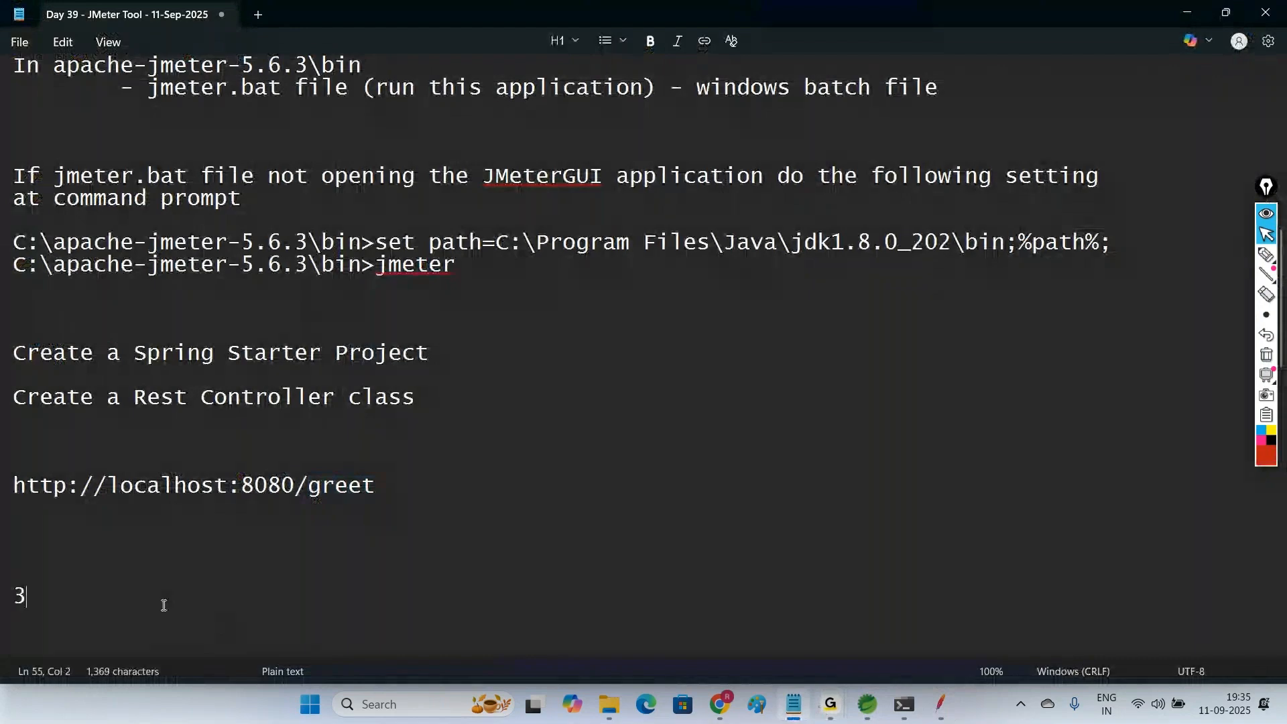
pyautogui.write('91')
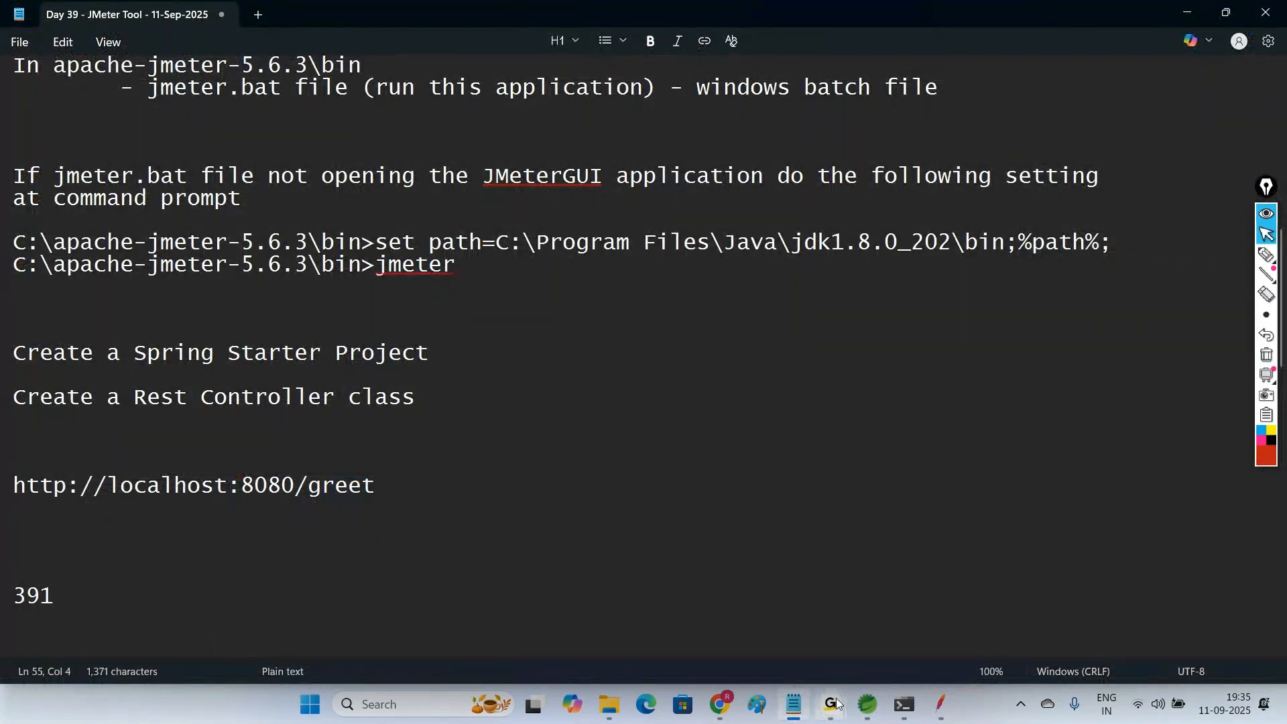
pyautogui.click(868, 704)
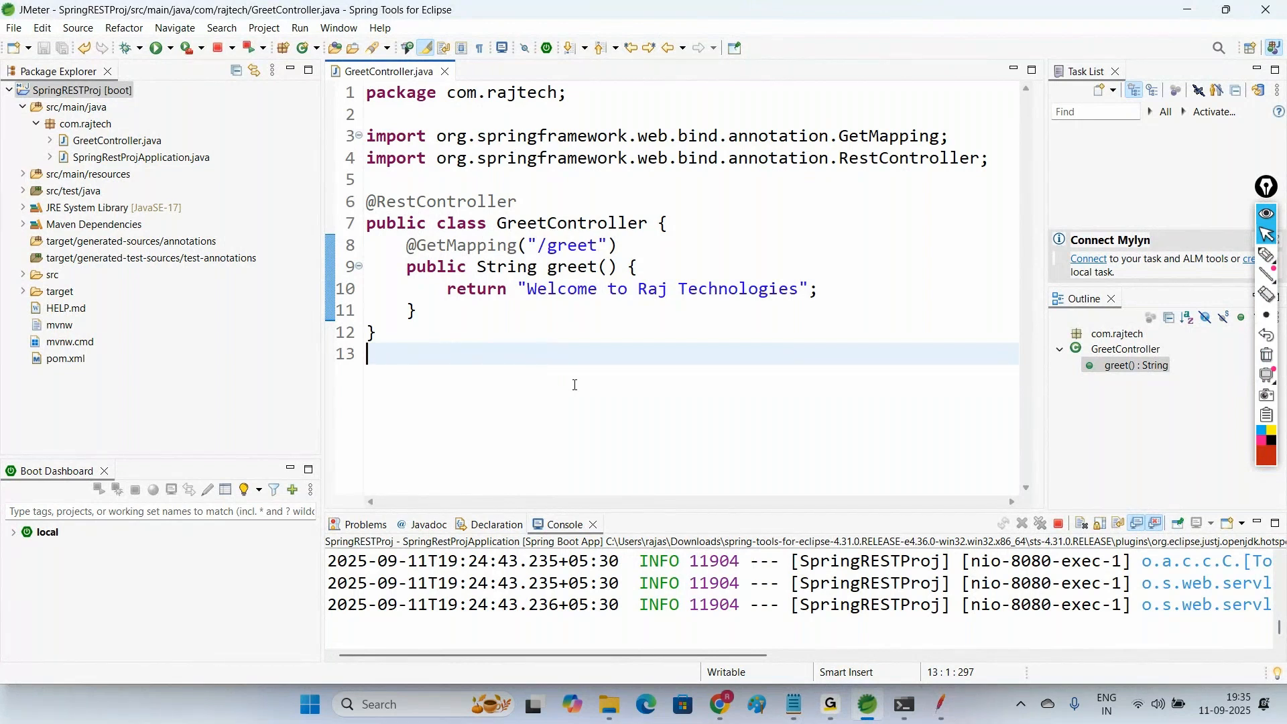
pyautogui.click(547, 202)
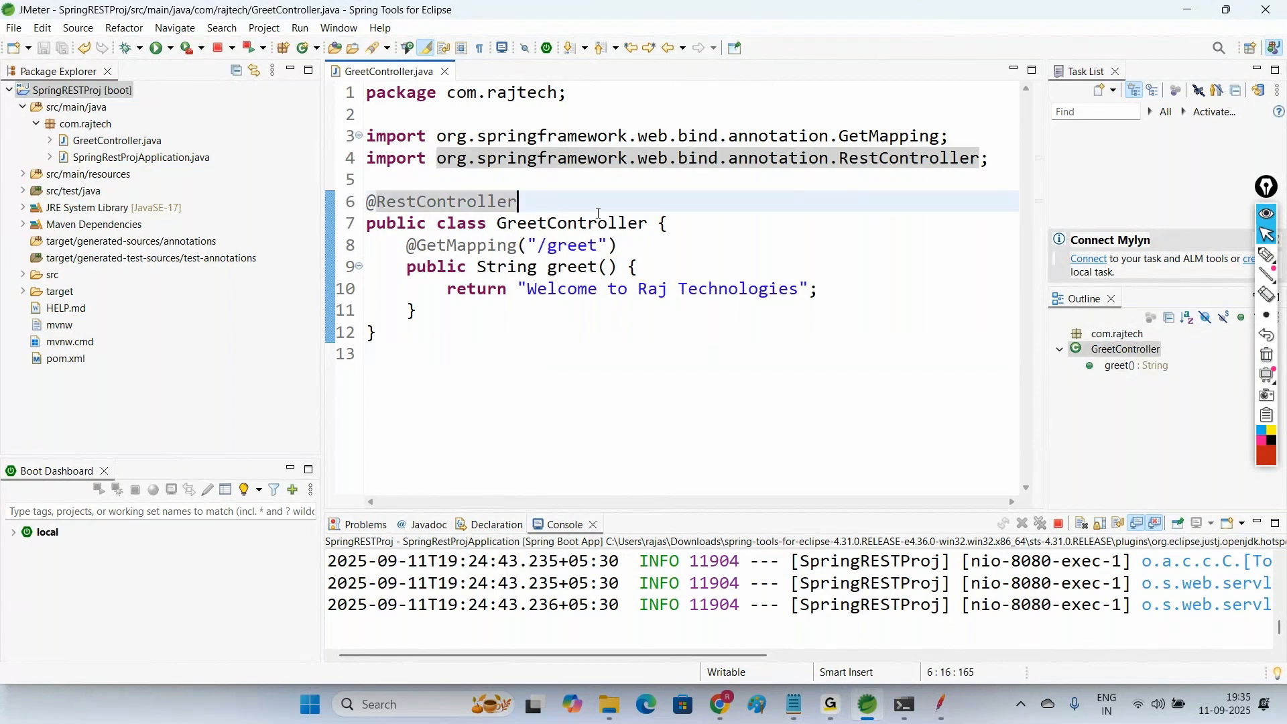
pyautogui.moveTo(599, 218)
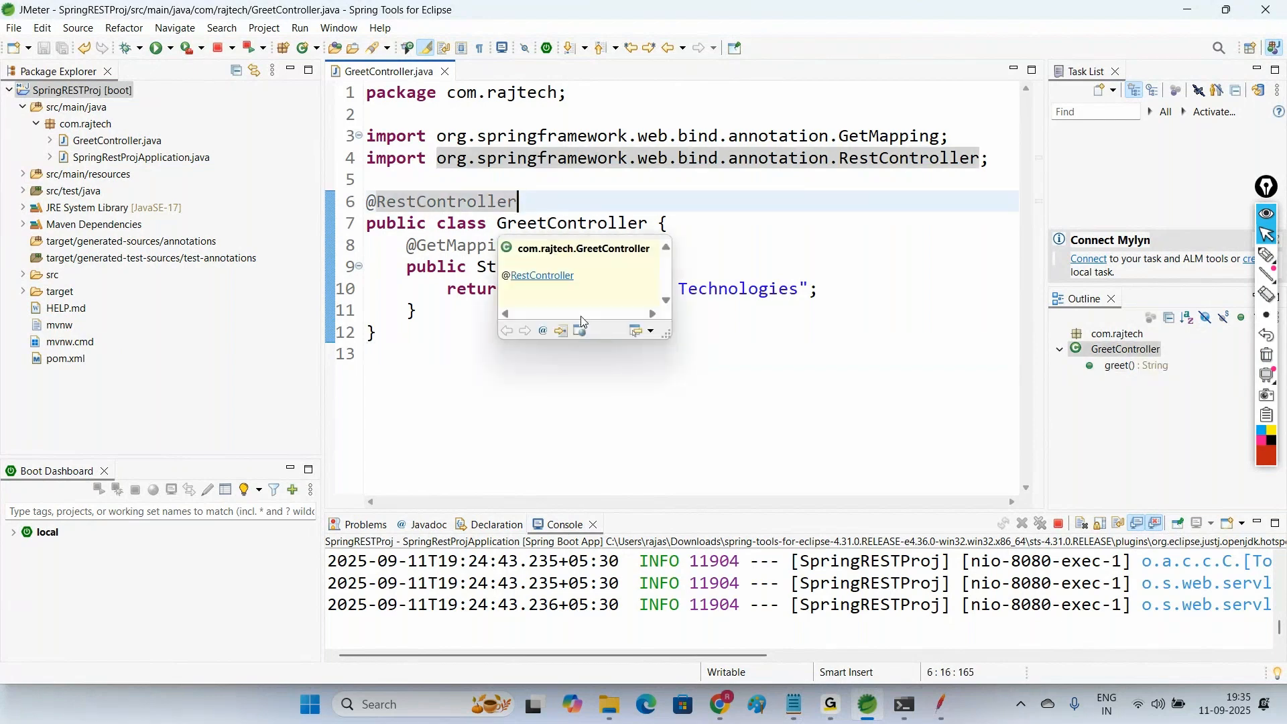
pyautogui.press('Return')
pyautogui.write('@')
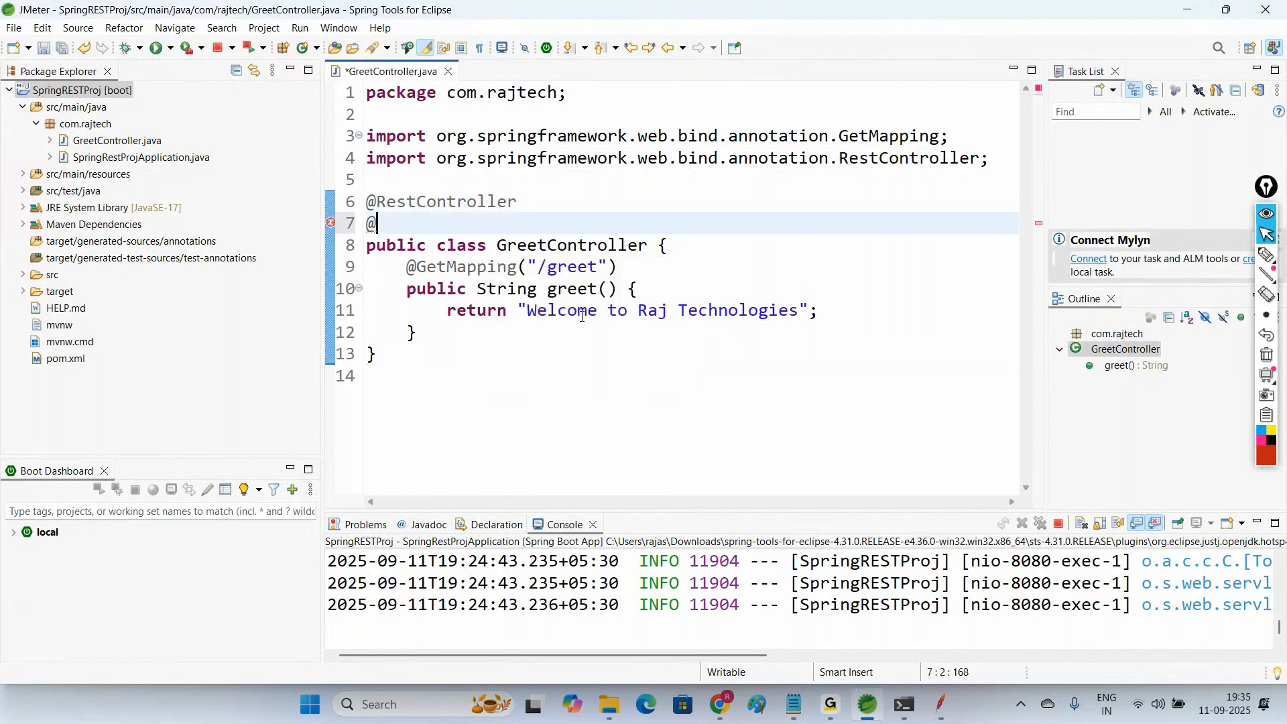
pyautogui.write('slf4j')
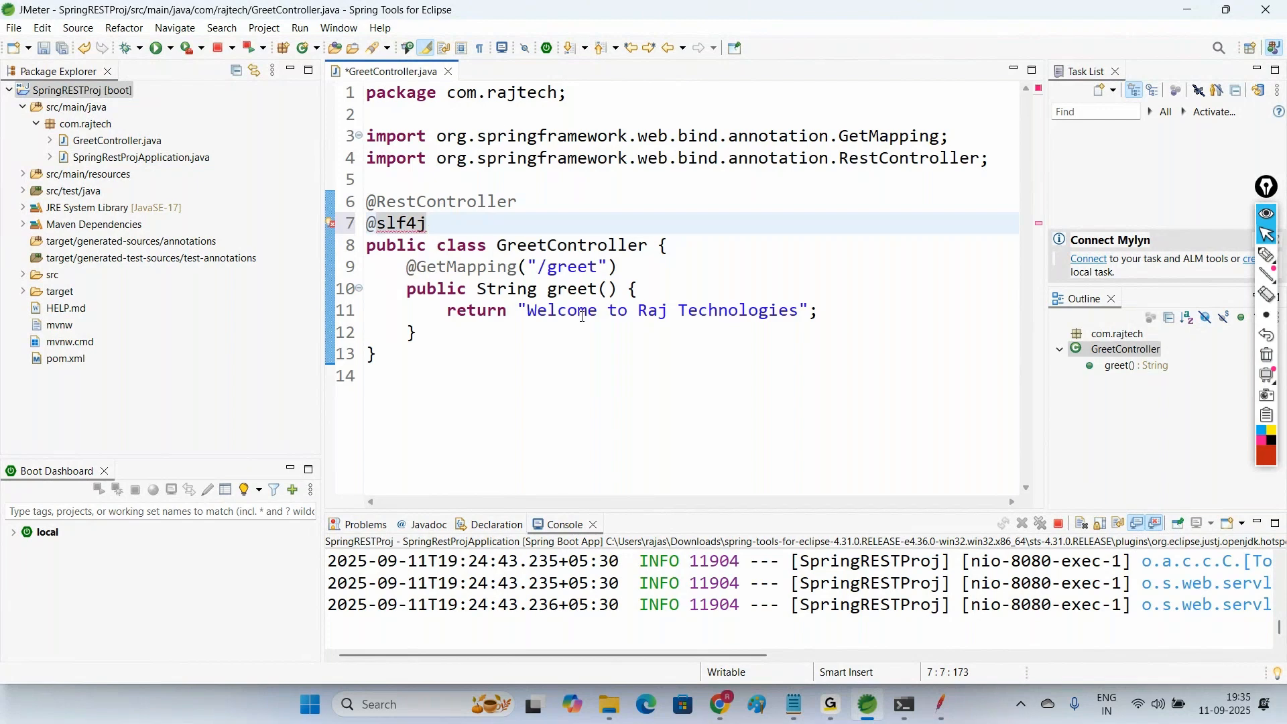
pyautogui.click(387, 222)
pyautogui.press('BackSpace')
pyautogui.write('S')
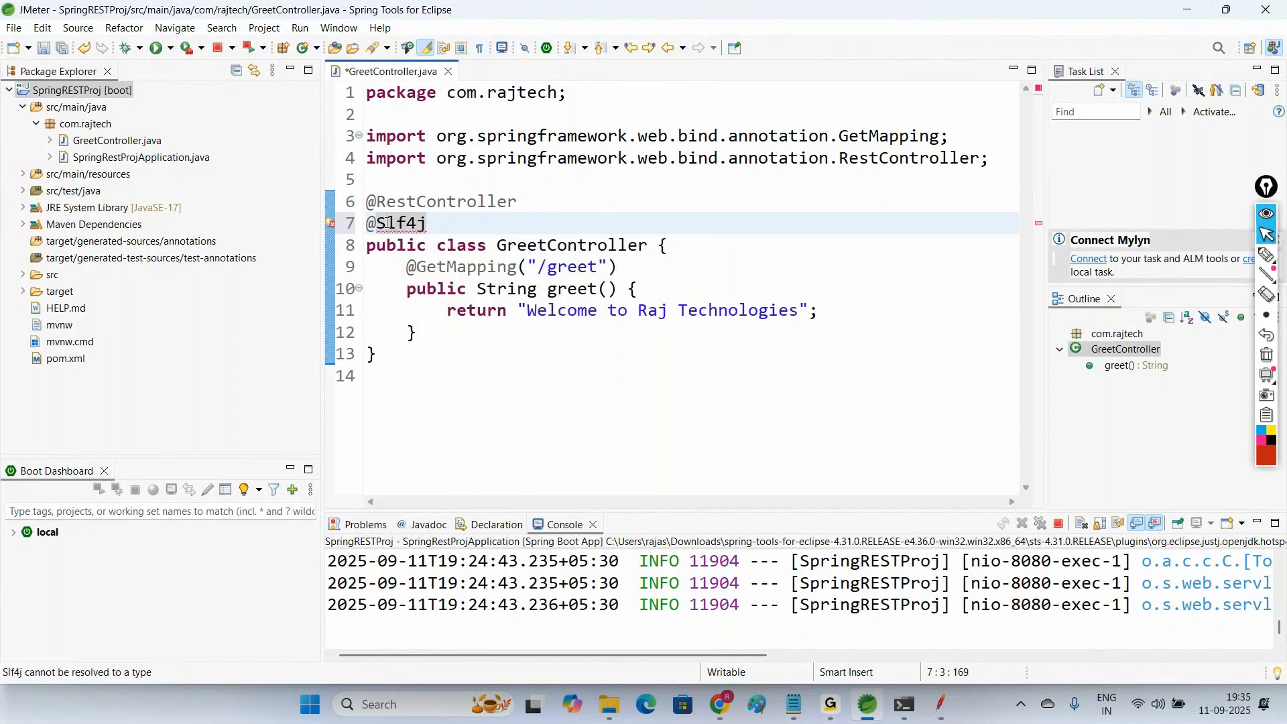
pyautogui.hotkey('ctrl', 'shift', 'o')
pyautogui.press('End')
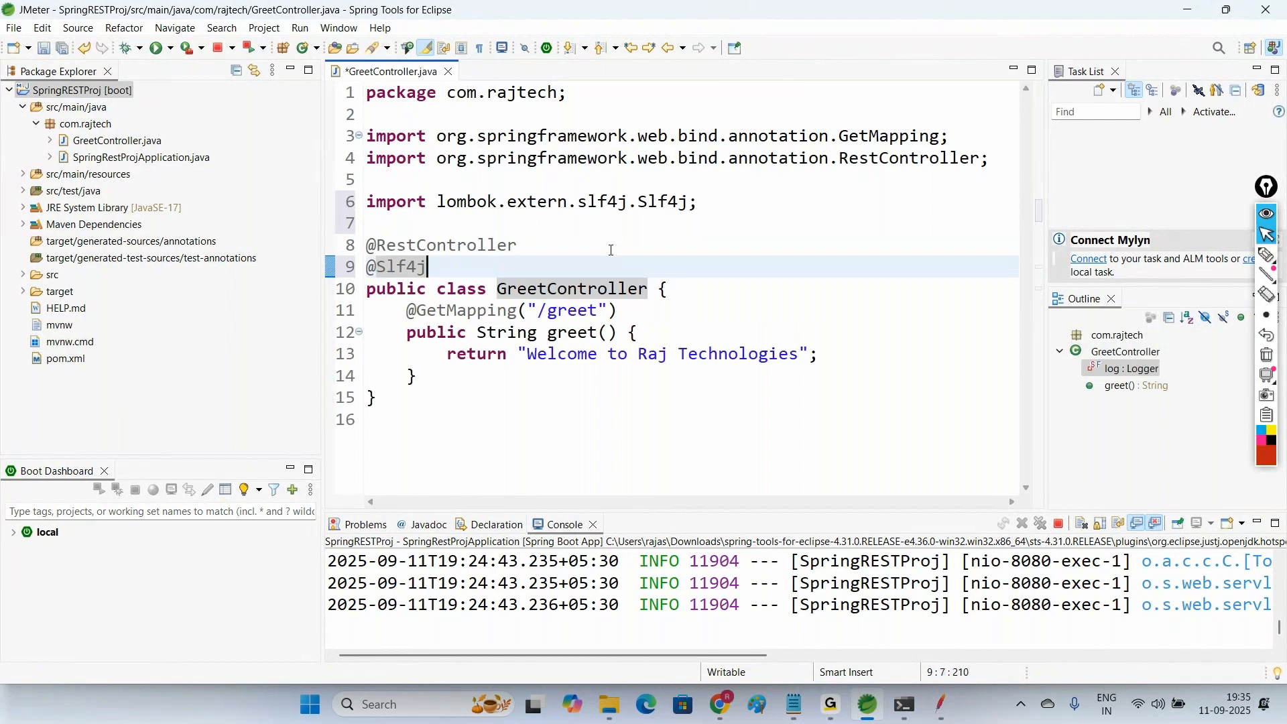
pyautogui.moveTo(450, 273); pyautogui.dragTo(366, 268)
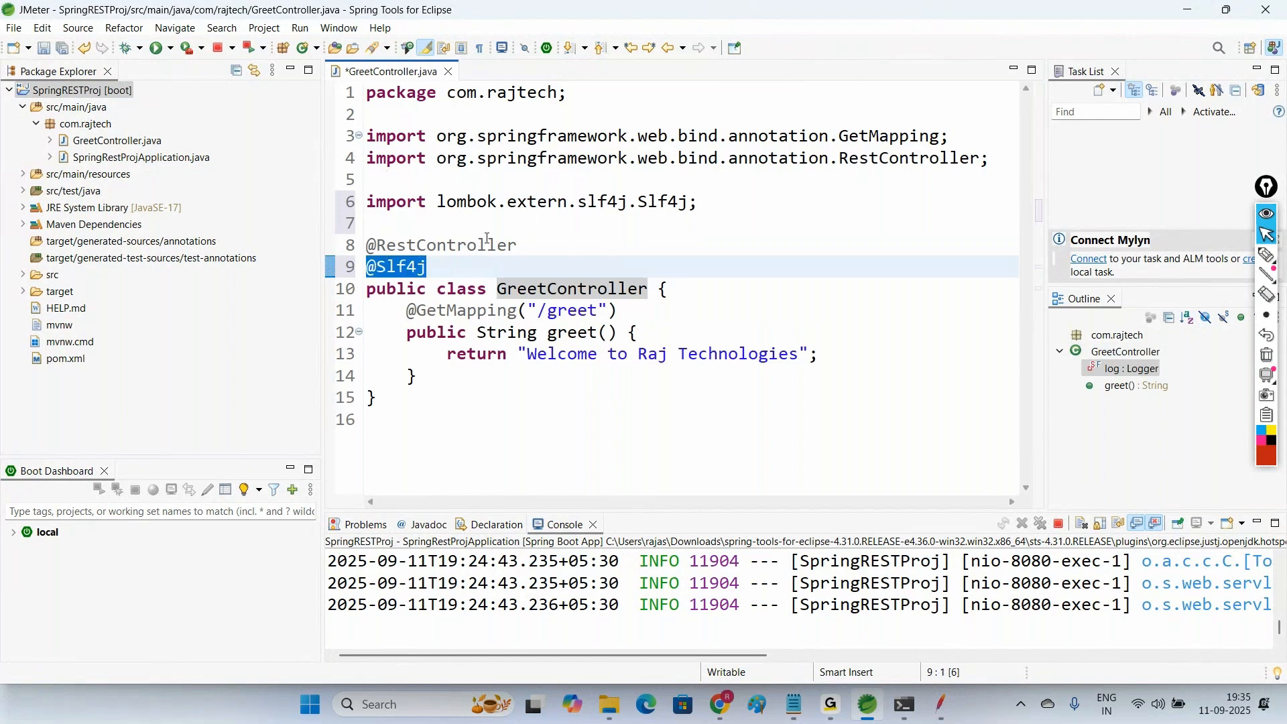
pyautogui.click(447, 202)
pyautogui.moveTo(447, 201); pyautogui.dragTo(567, 201)
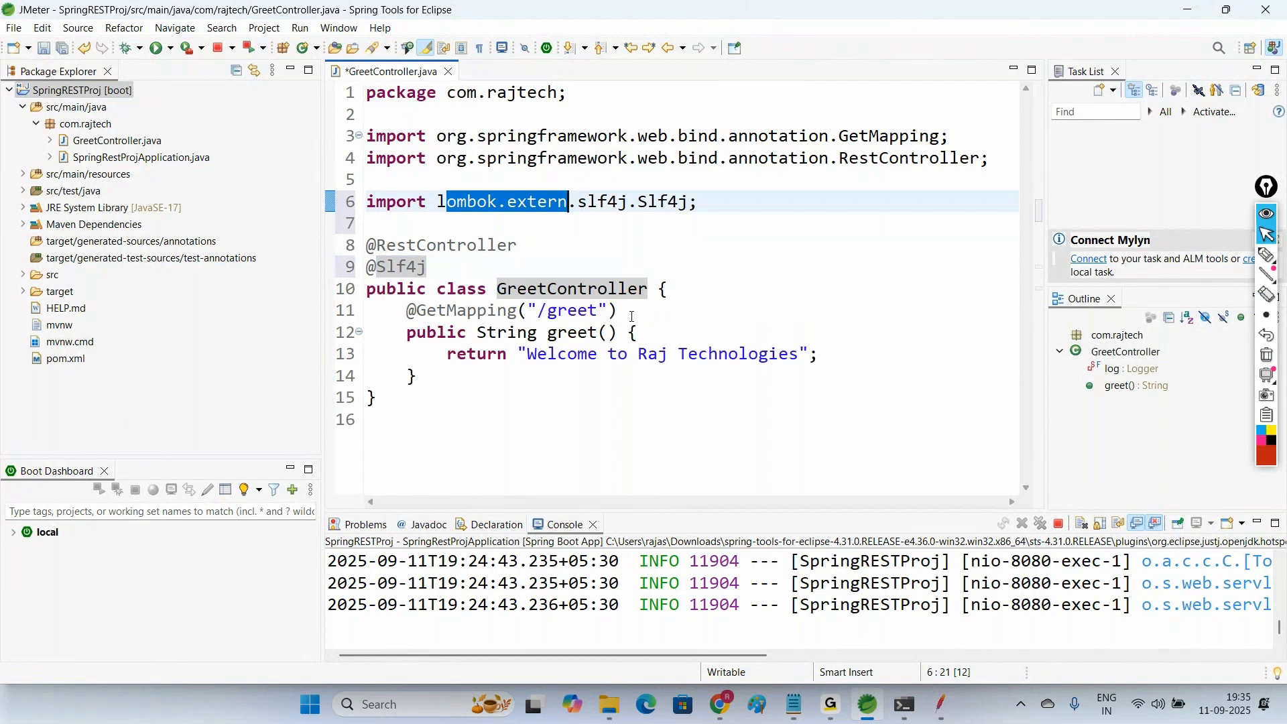
# Step: Insert log.info("**** greet() method invoked ***"); as the first statement of the greet() method in GreetController.java
pyautogui.click(657, 333)
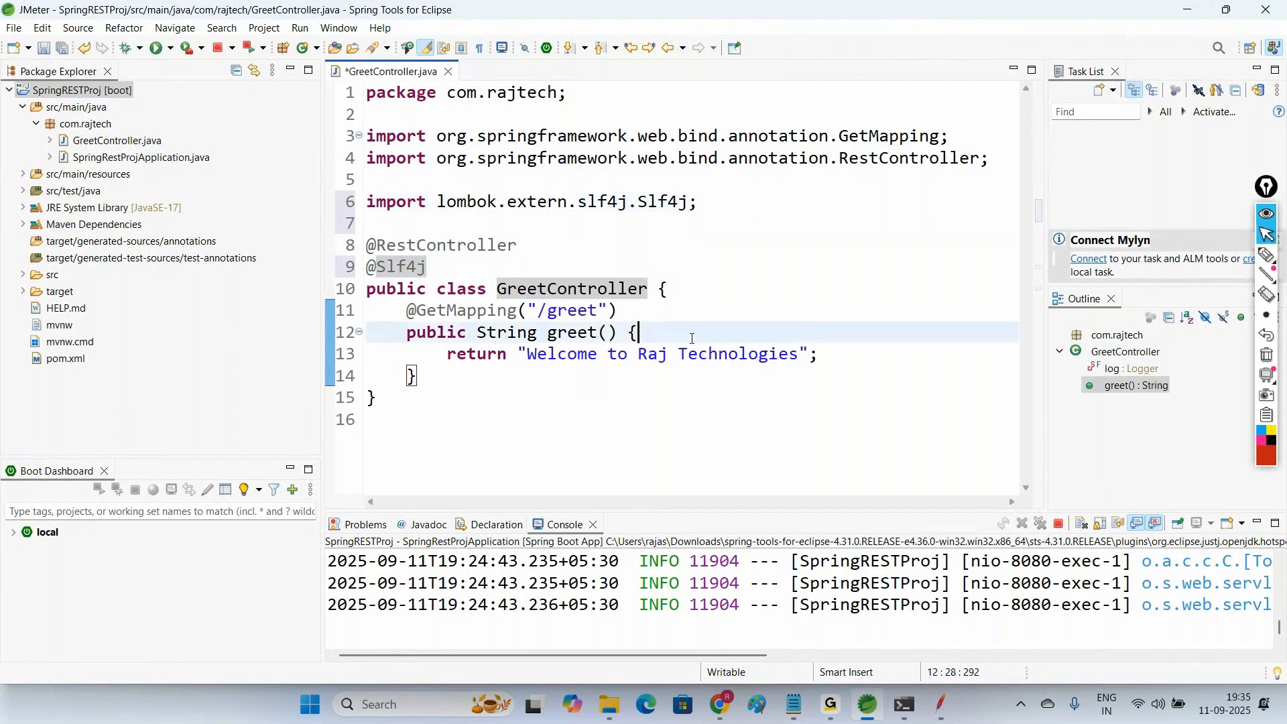
pyautogui.press('Return')
pyautogui.write('log.in')
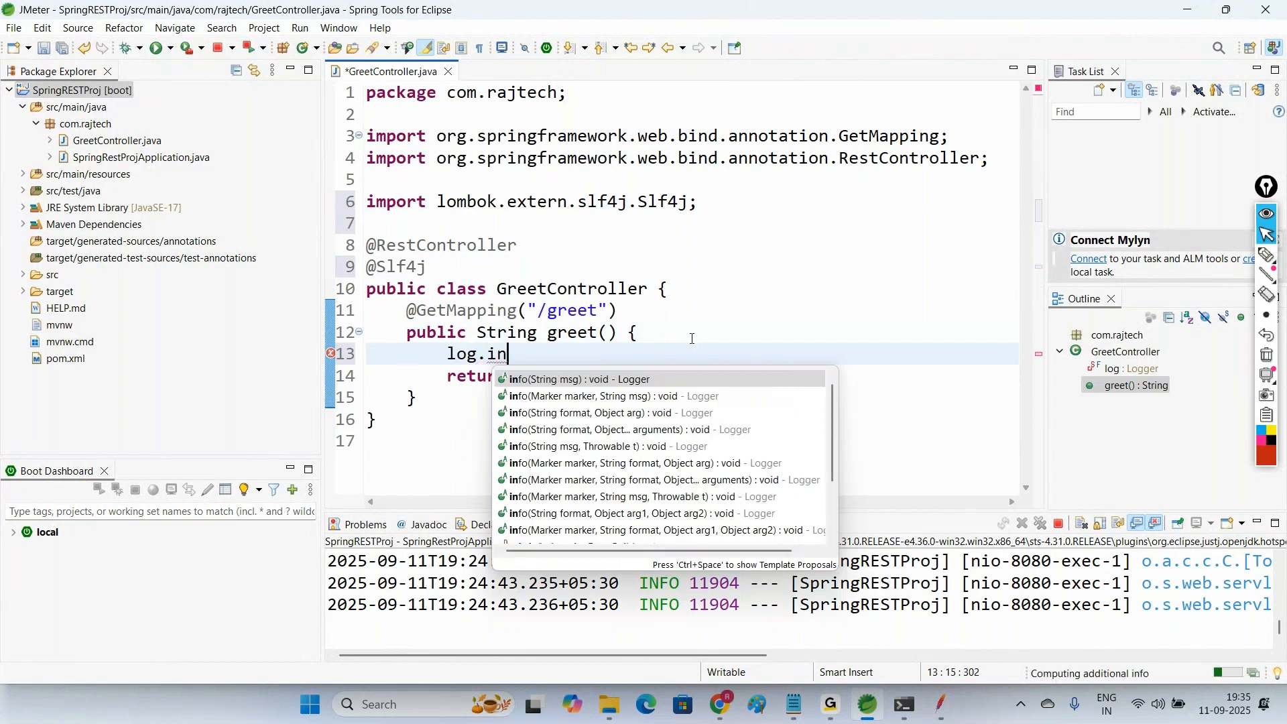
pyautogui.press('Return')
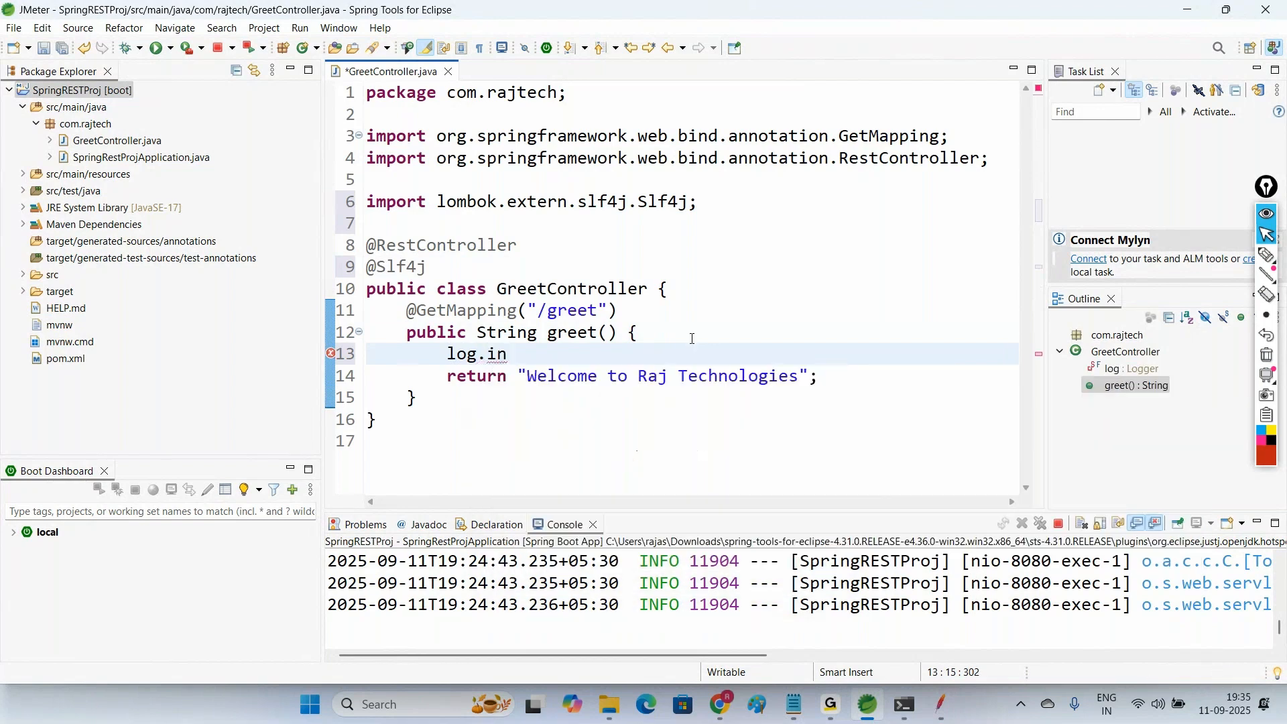
pyautogui.write('"****')
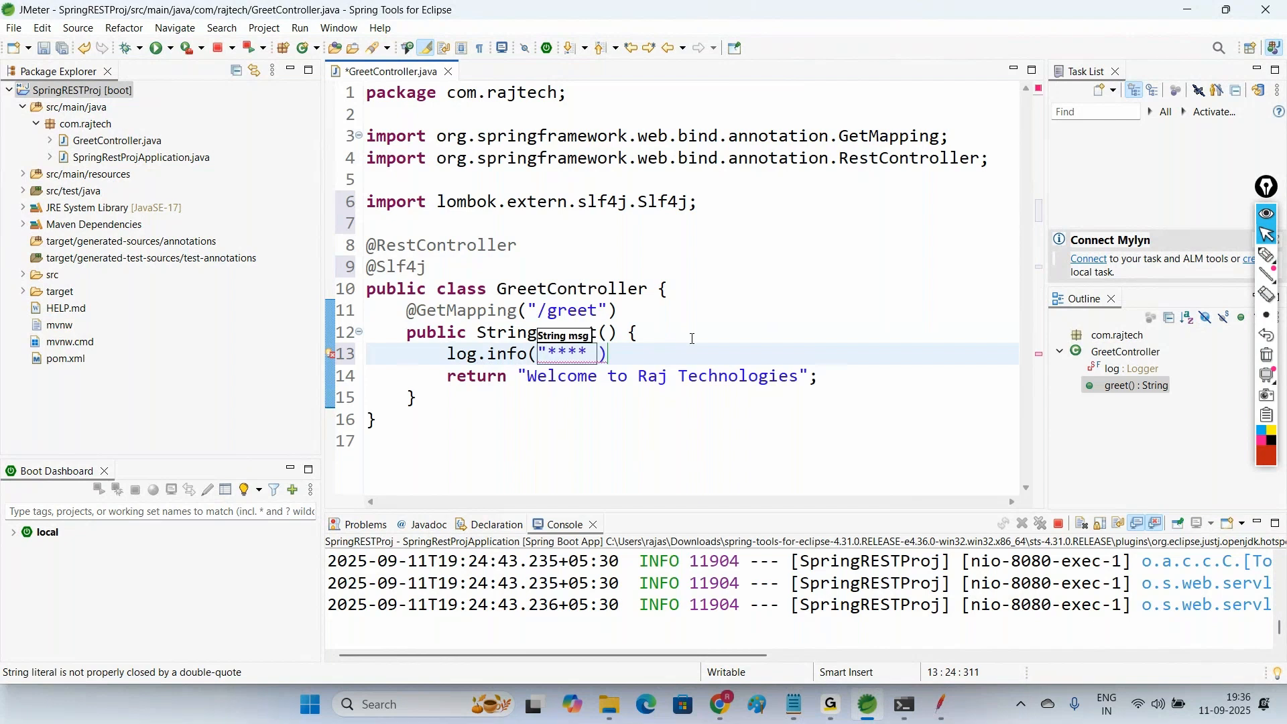
pyautogui.write(' greet() method ')
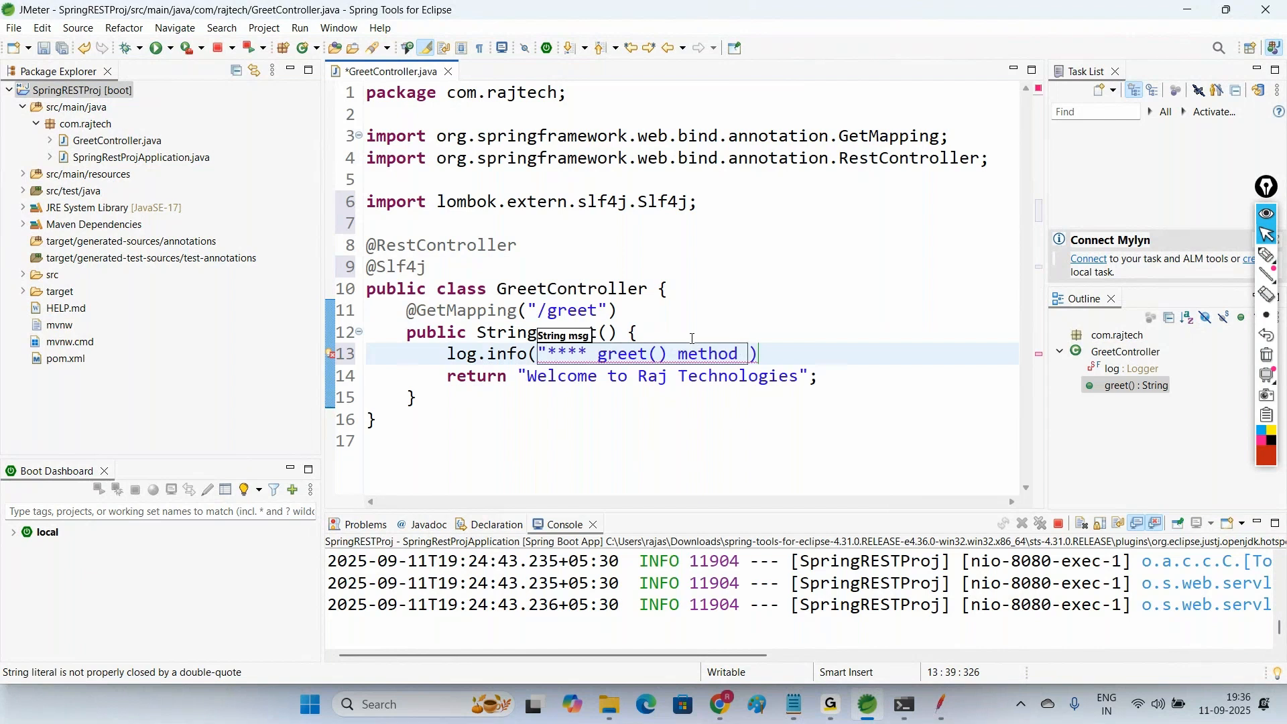
pyautogui.write('invoked')
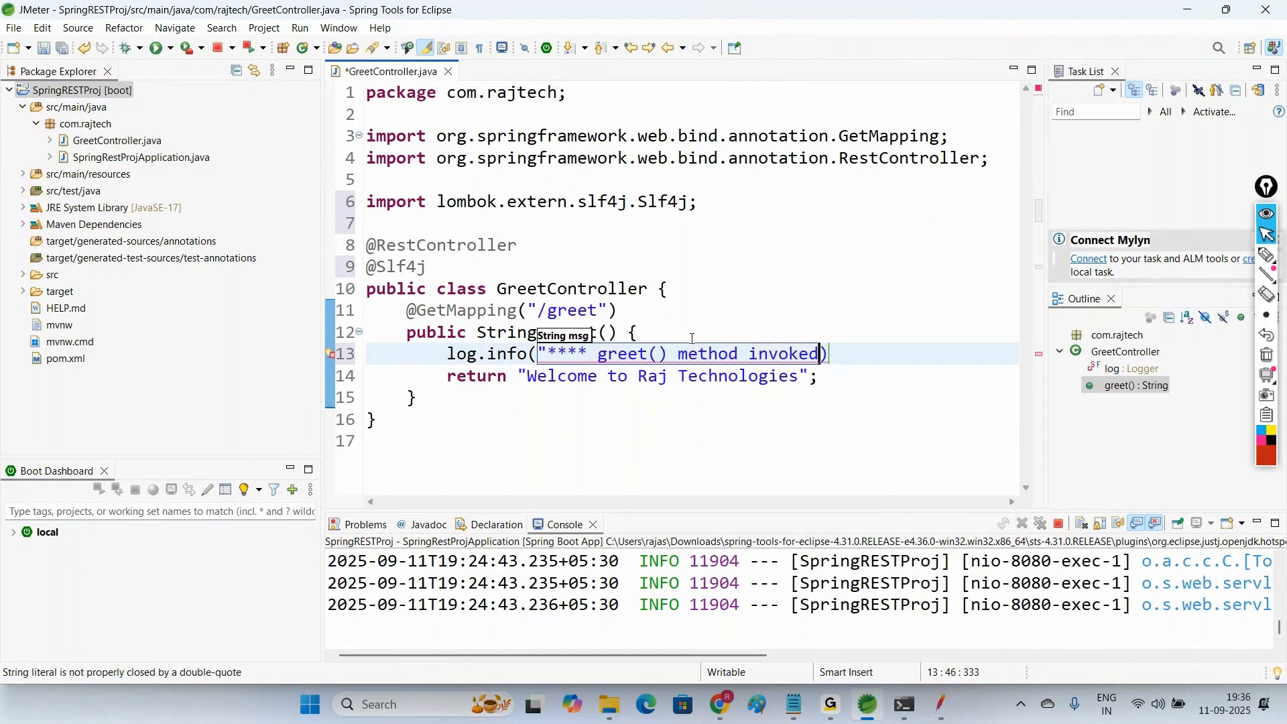
pyautogui.write(' ***"')
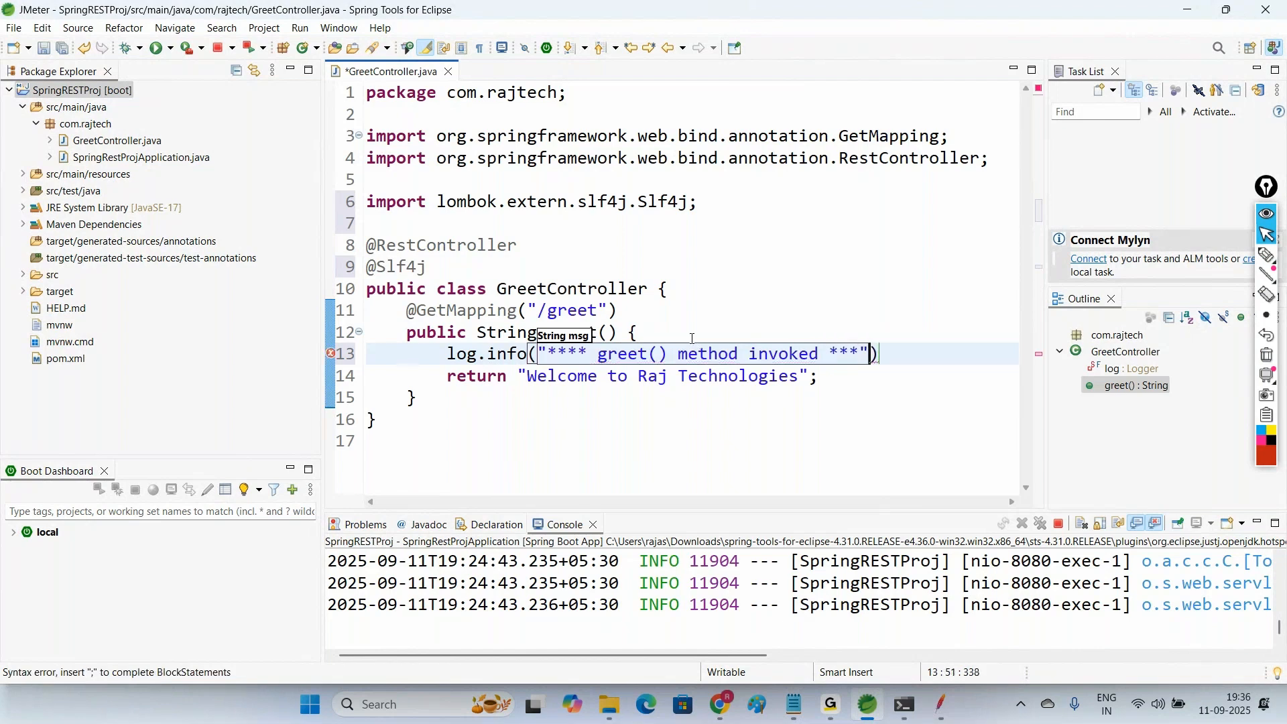
pyautogui.write(');')
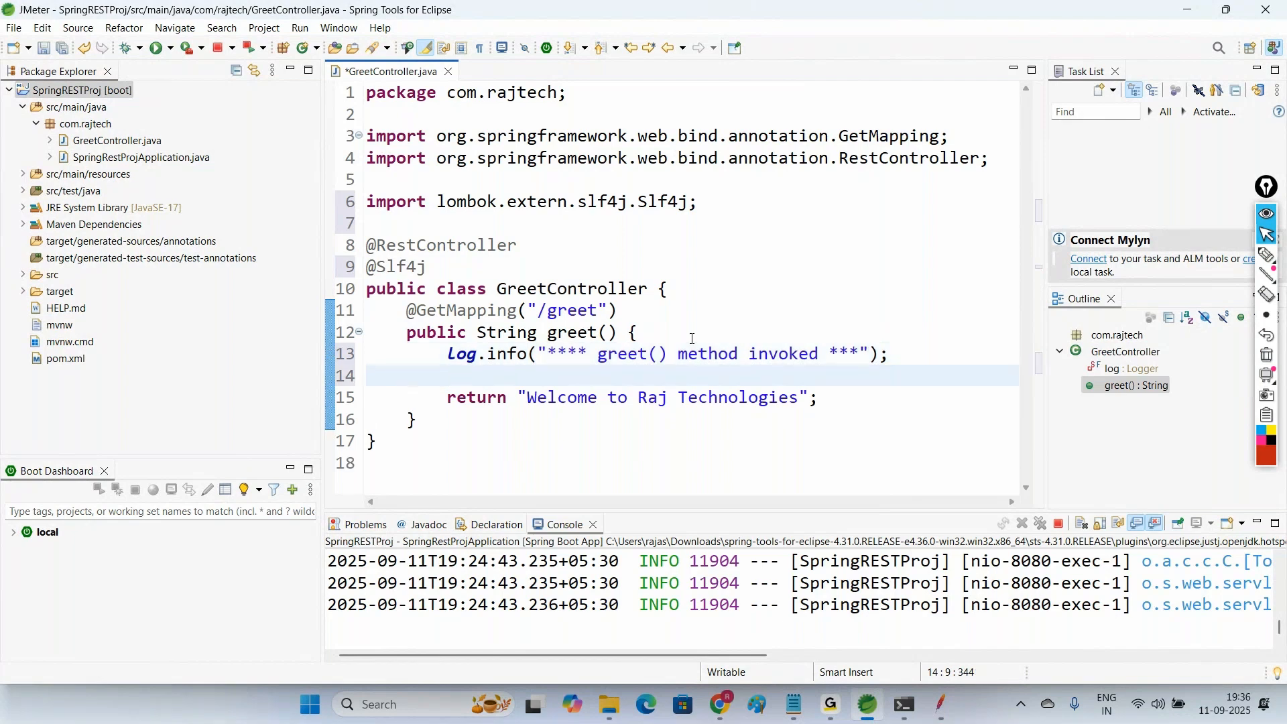
# Step: Insert log.info("**** grett() method ended ****"); before the return statement and save GreetController.java
pyautogui.write('login')
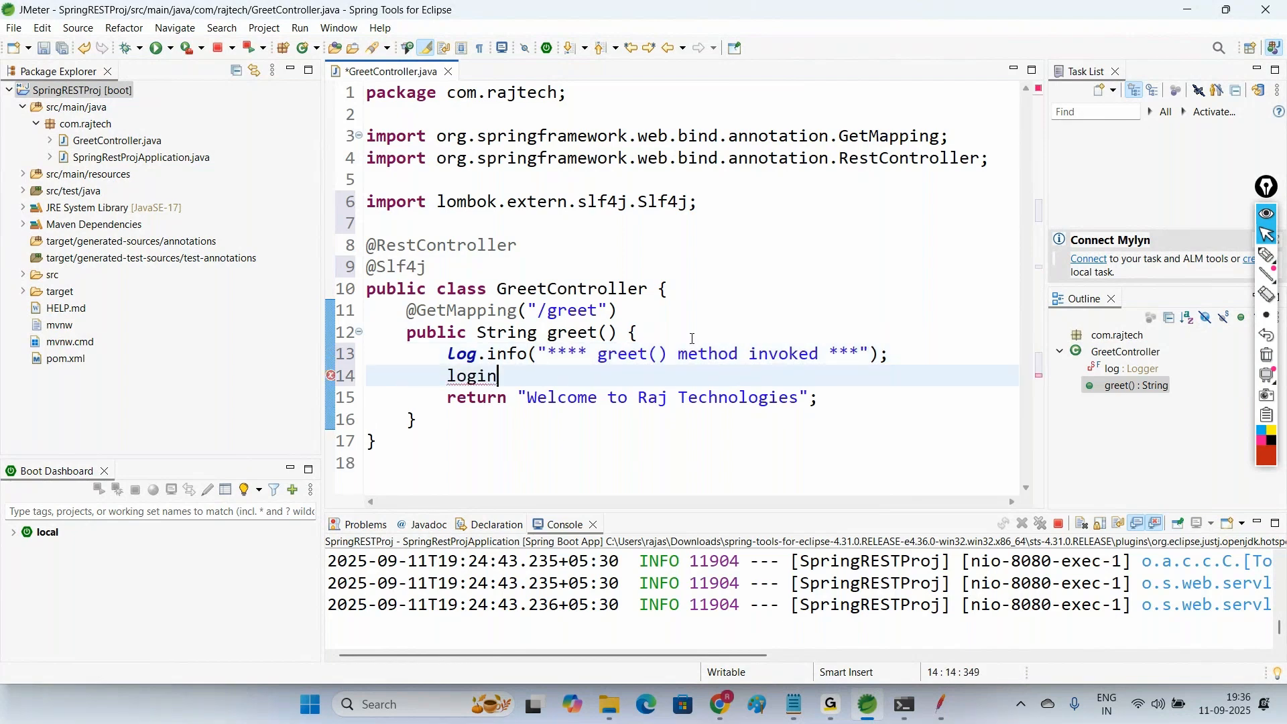
pyautogui.press('BackSpace')
pyautogui.press('BackSpace')
pyautogui.write('.in')
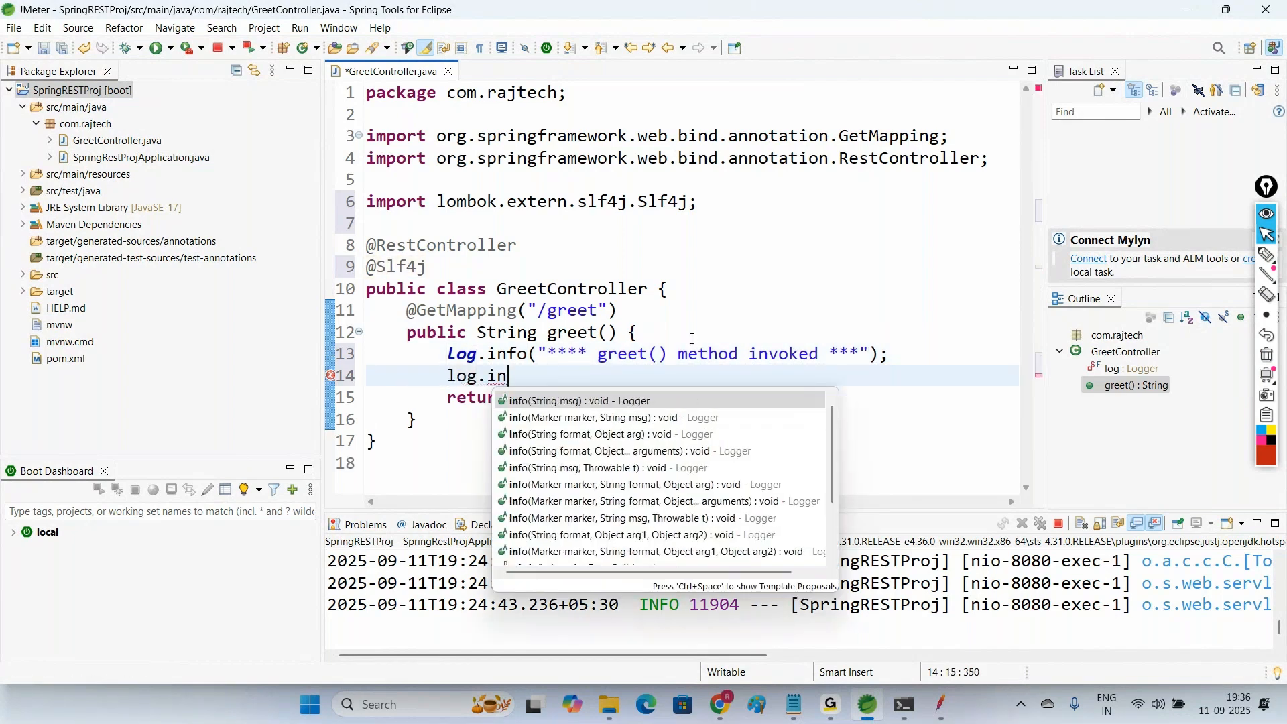
pyautogui.press('Return')
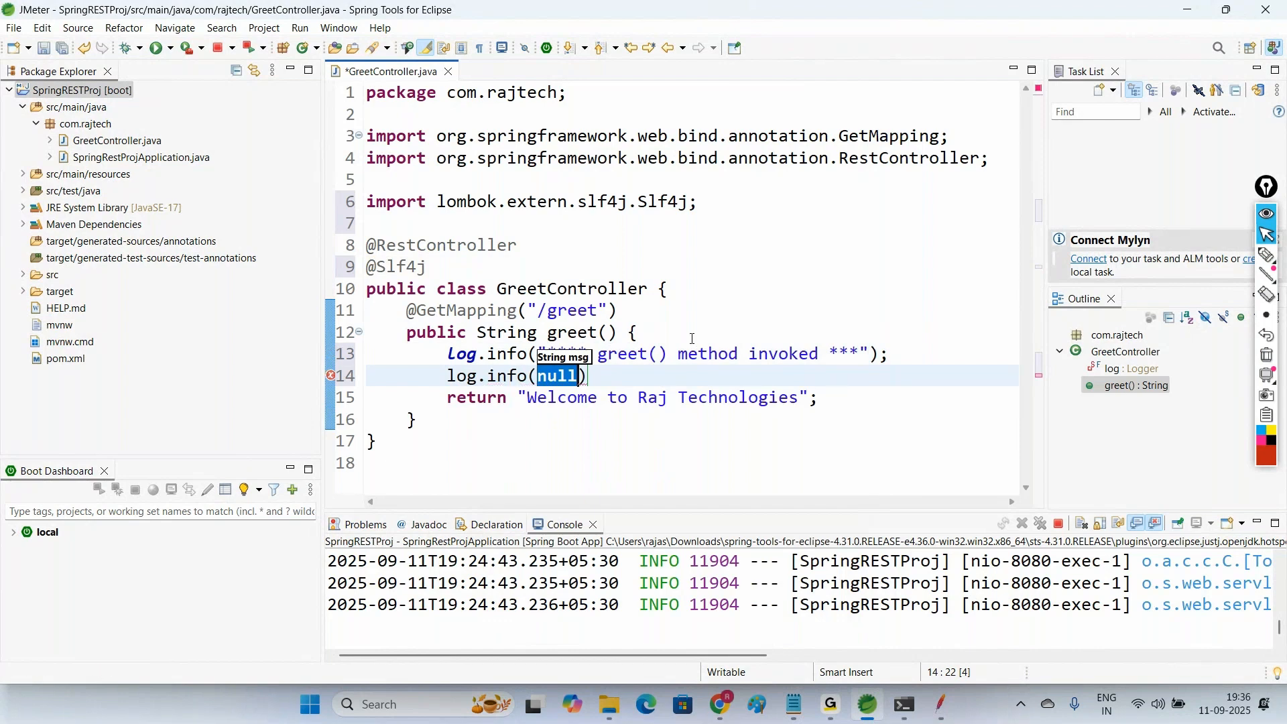
pyautogui.write('"*** ')
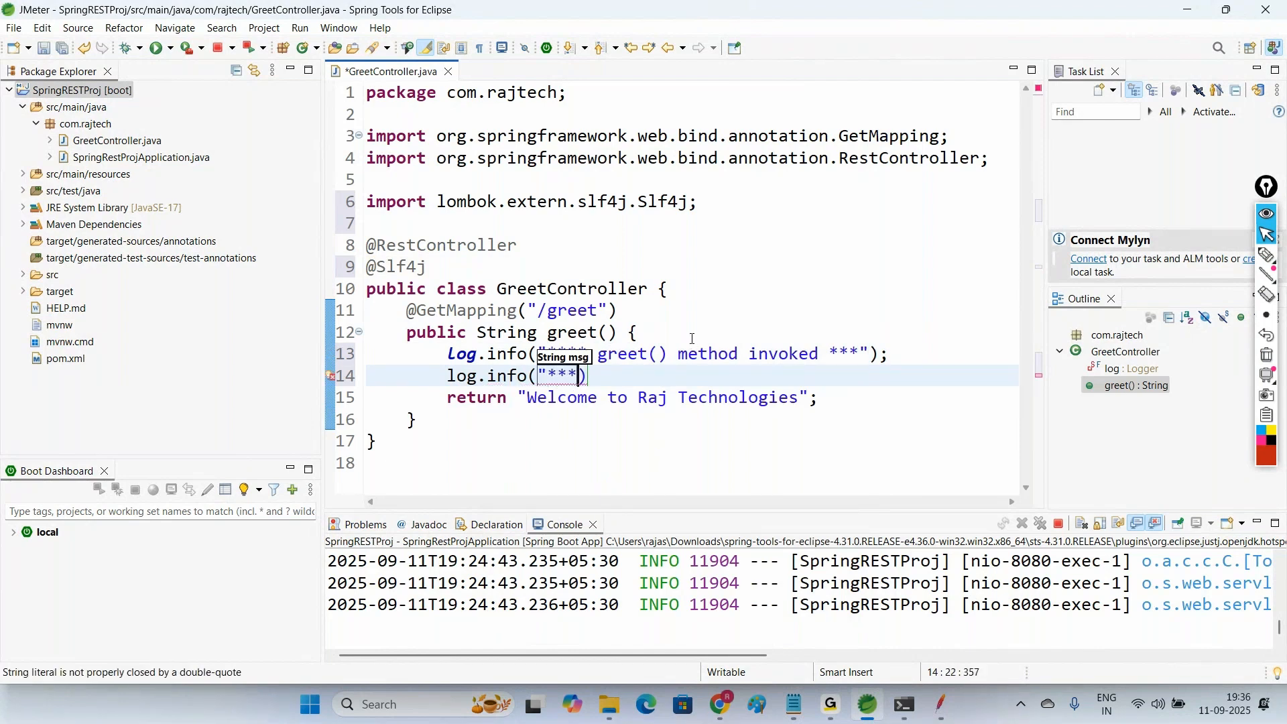
pyautogui.write('grett()')
pyautogui.press('Left')
pyautogui.press('Left')
pyautogui.press('Left')
pyautogui.press('Left')
pyautogui.press('Left')
pyautogui.press('Left')
pyautogui.press('Left')
pyautogui.press('Left')
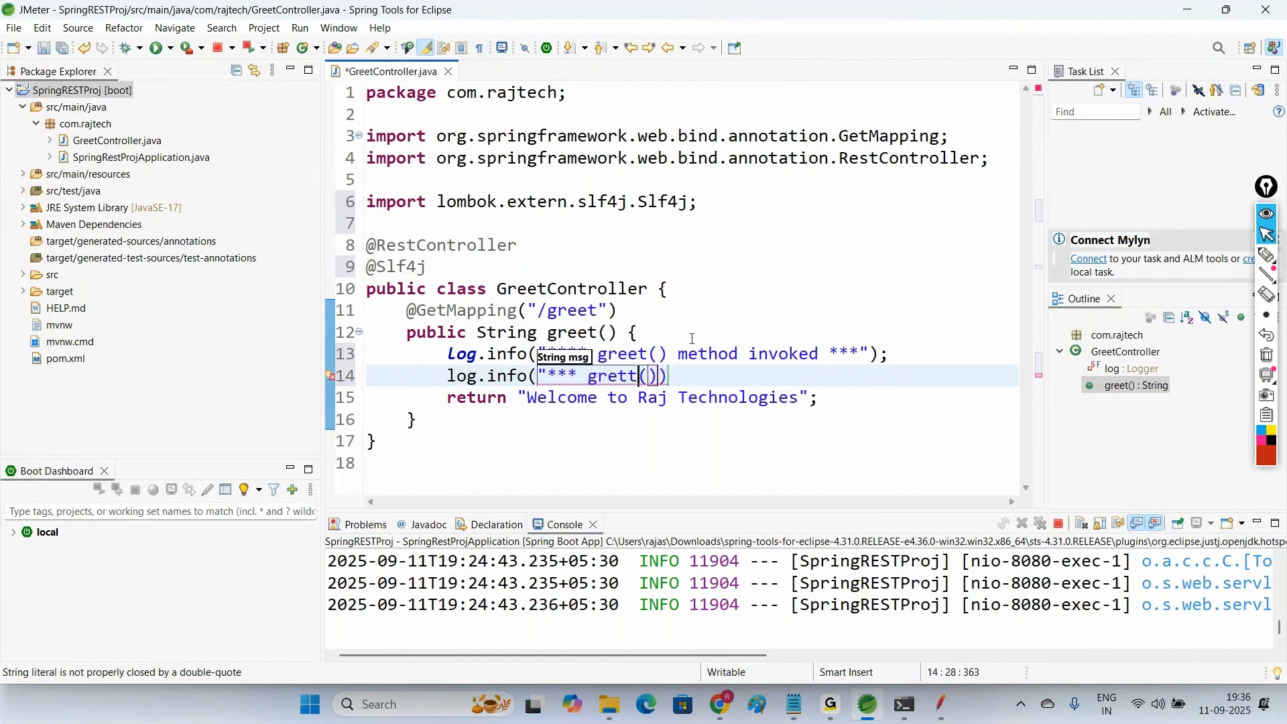
pyautogui.write('*')
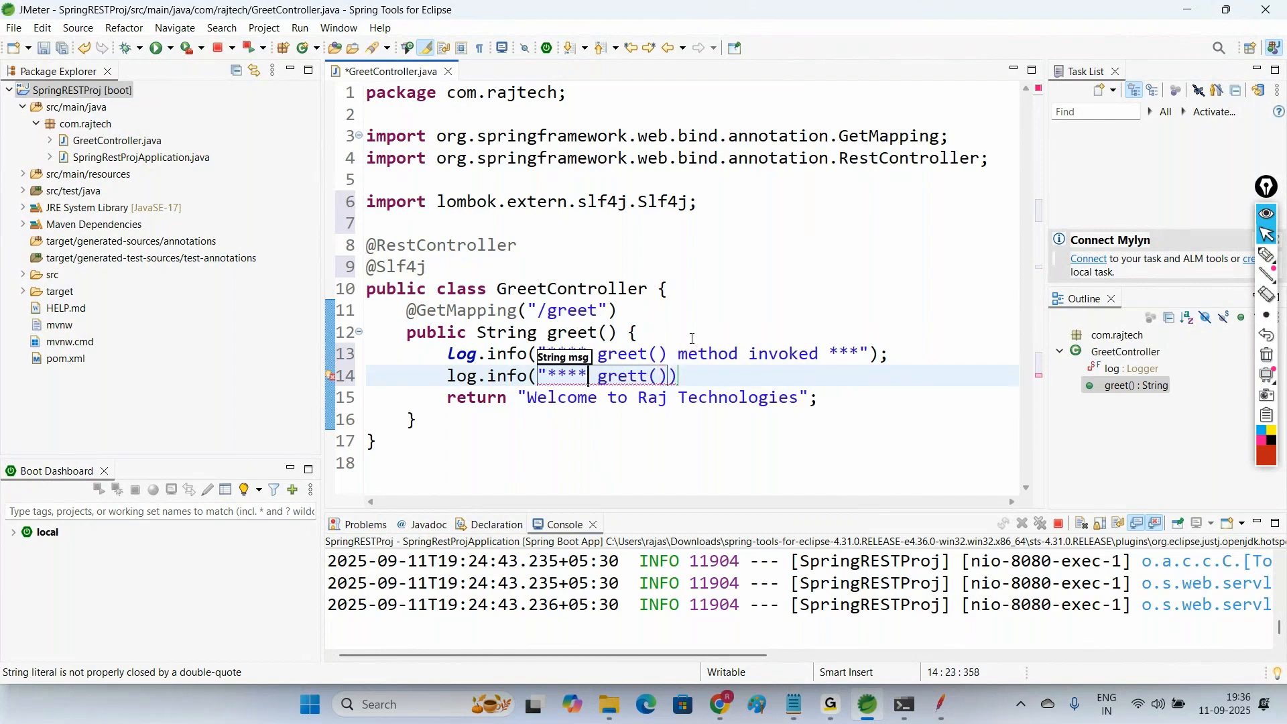
pyautogui.press('Right')
pyautogui.press('Right')
pyautogui.press('Right')
pyautogui.press('Right')
pyautogui.press('Right')
pyautogui.press('Right')
pyautogui.press('Right')
pyautogui.write(') met')
pyautogui.write('hod ')
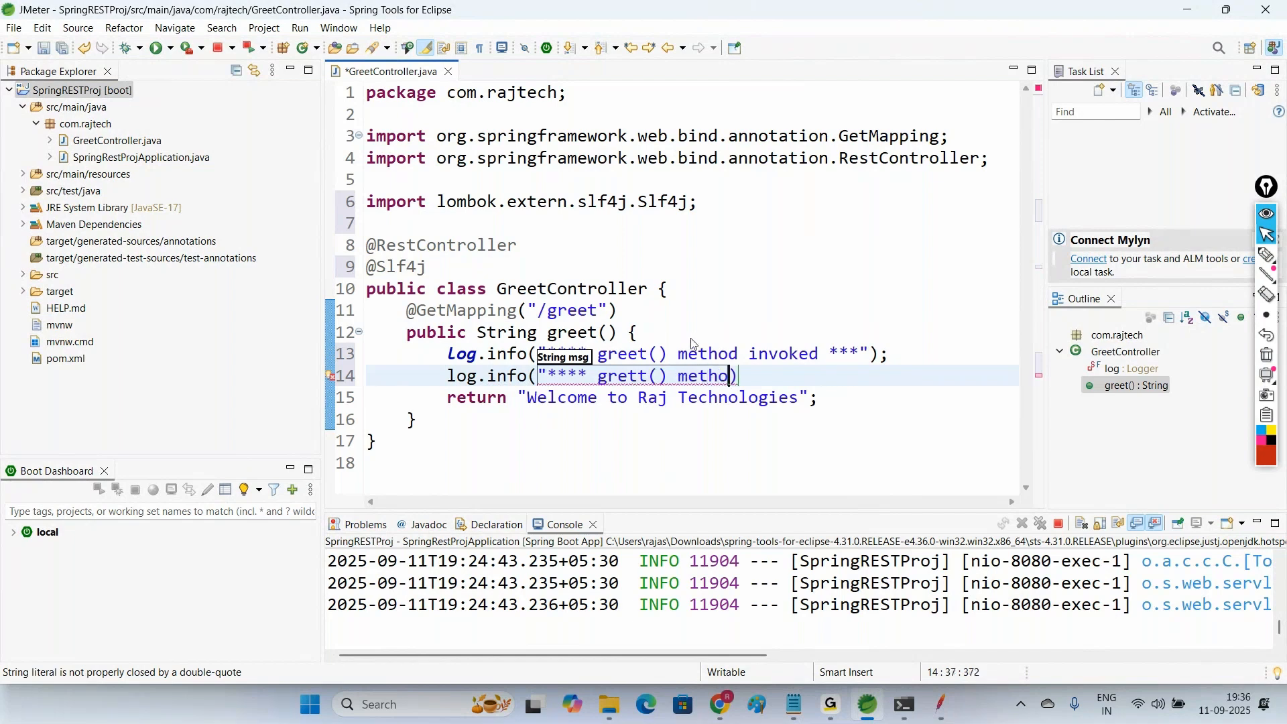
pyautogui.write('ende')
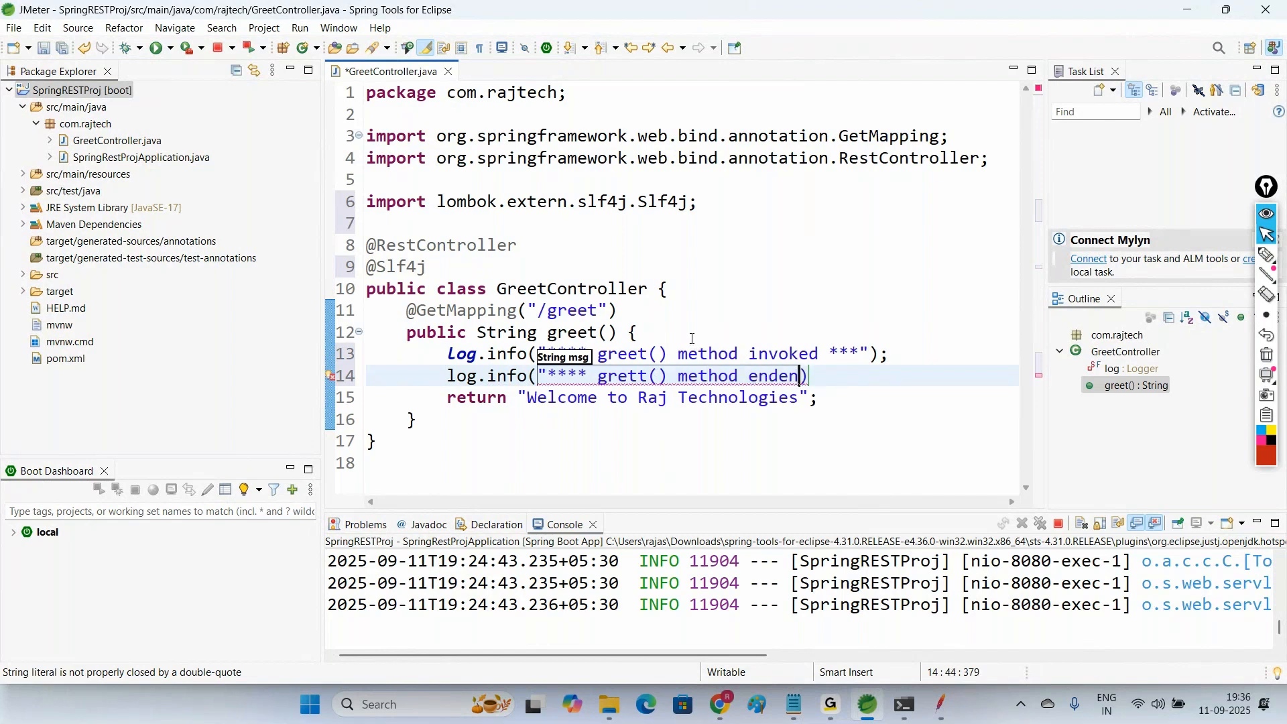
pyautogui.write('d')
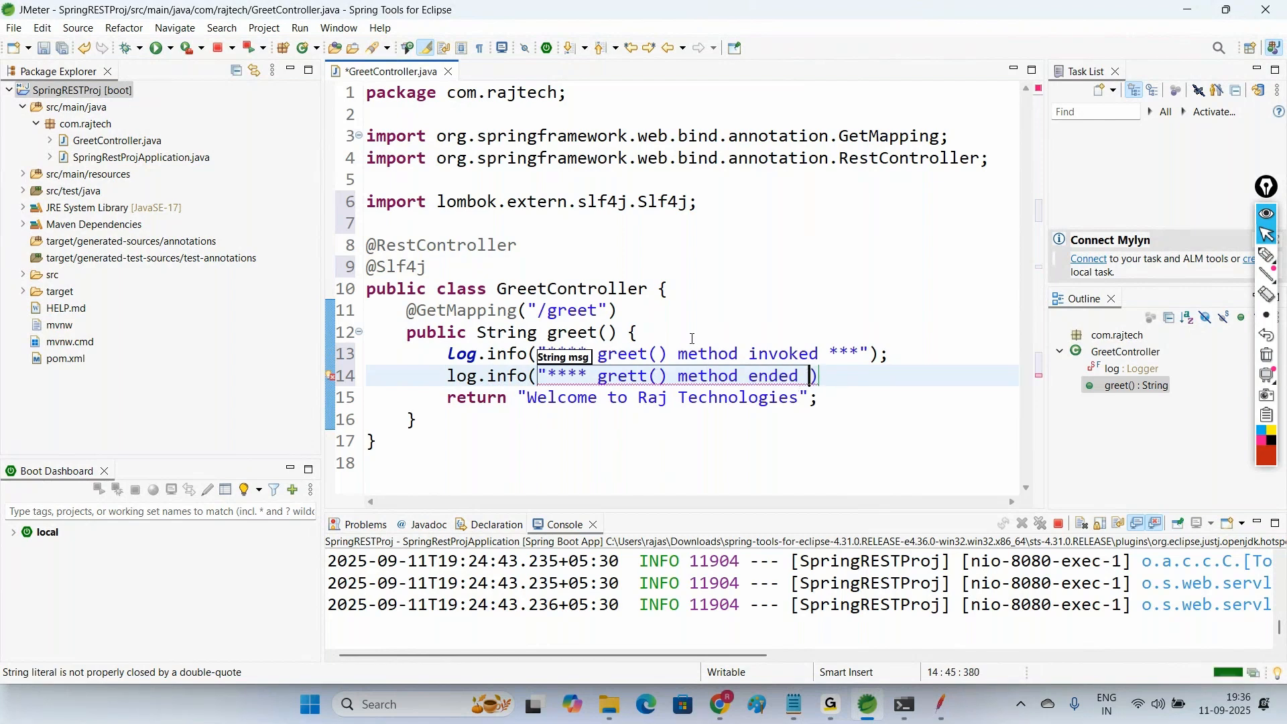
pyautogui.write(' ****"')
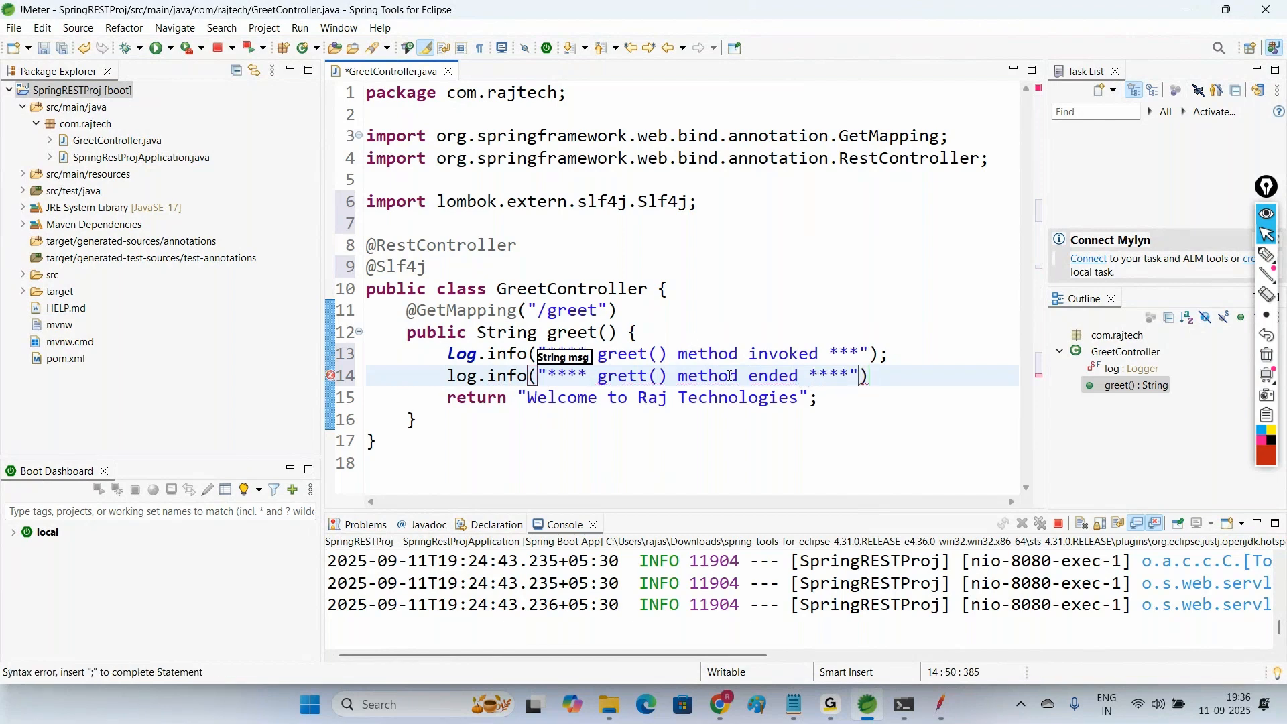
pyautogui.click(720, 443)
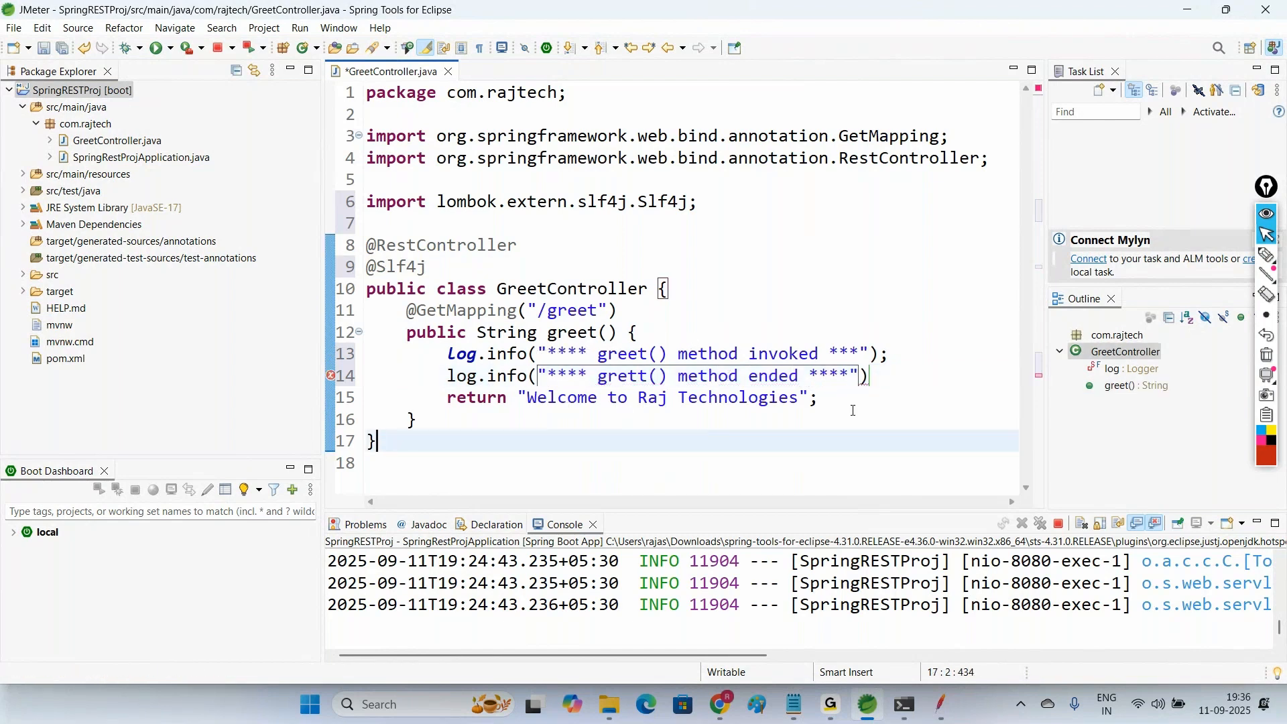
pyautogui.click(891, 375)
pyautogui.write(';')
pyautogui.click(835, 435)
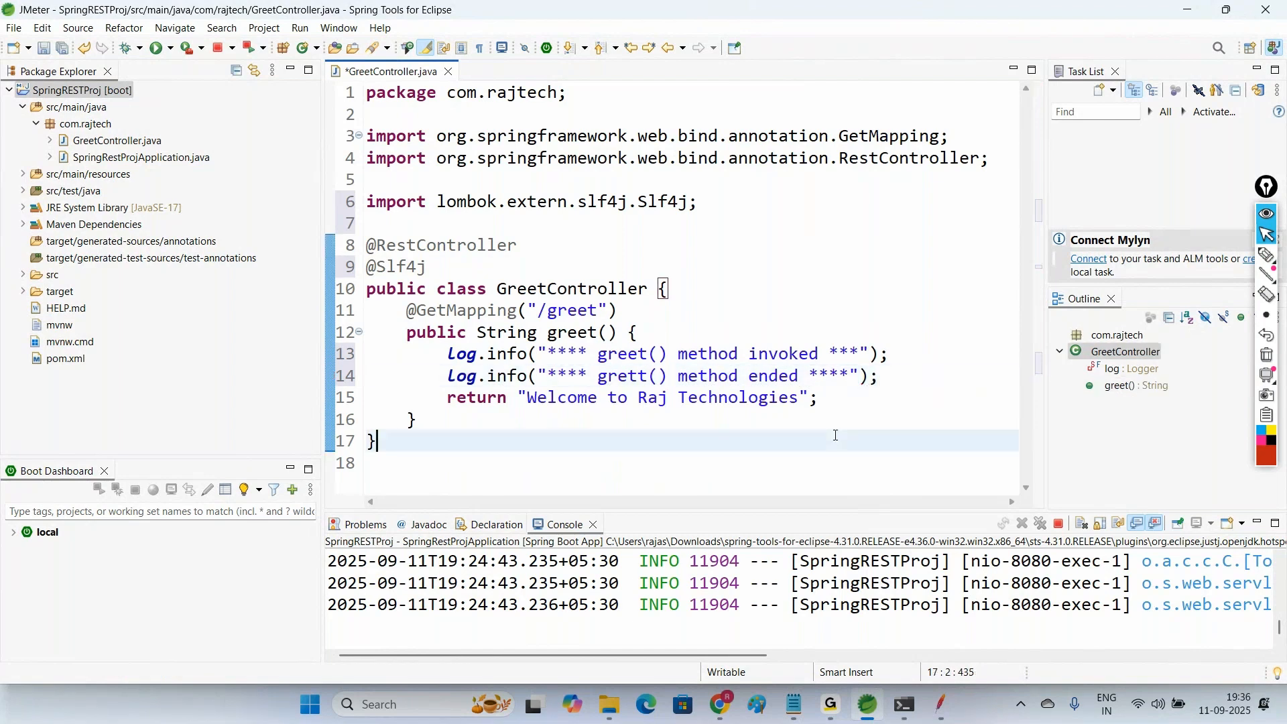
pyautogui.hotkey('ctrl', 's')
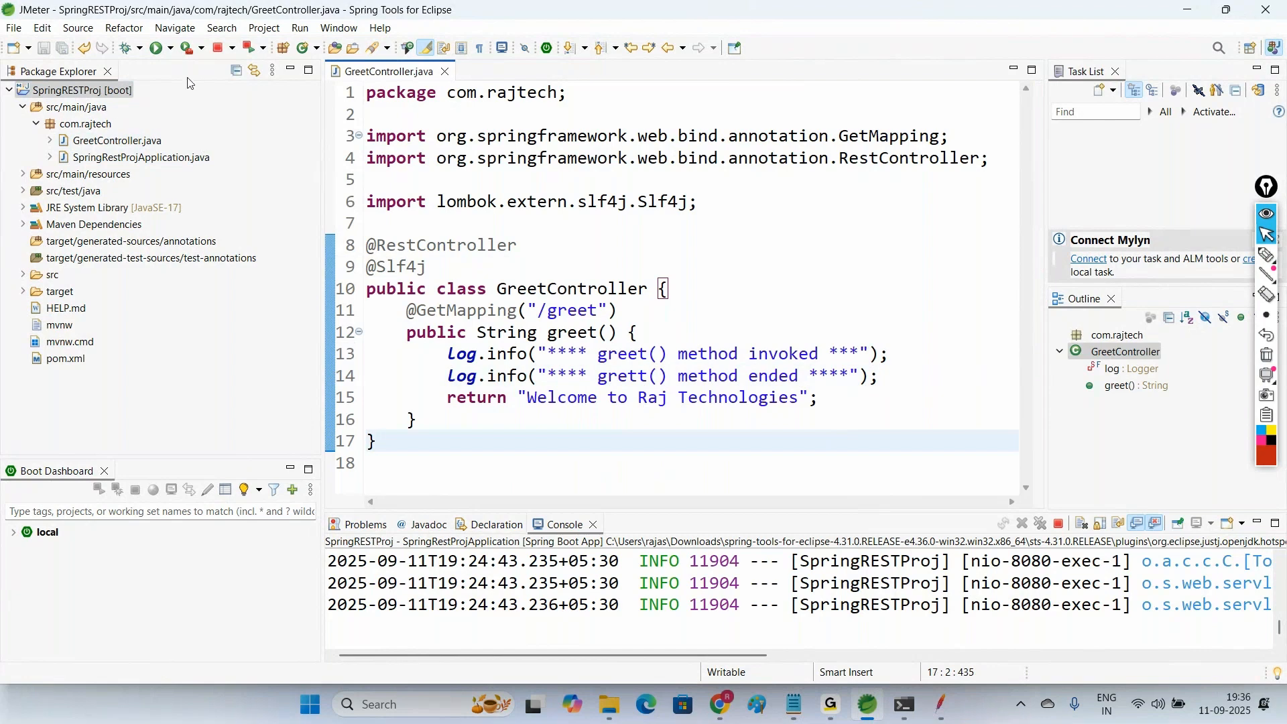
# Step: Stop the running application and relaunch SpringRESTProj as a Spring Boot App
pyautogui.click(219, 50)
pyautogui.click(107, 92)
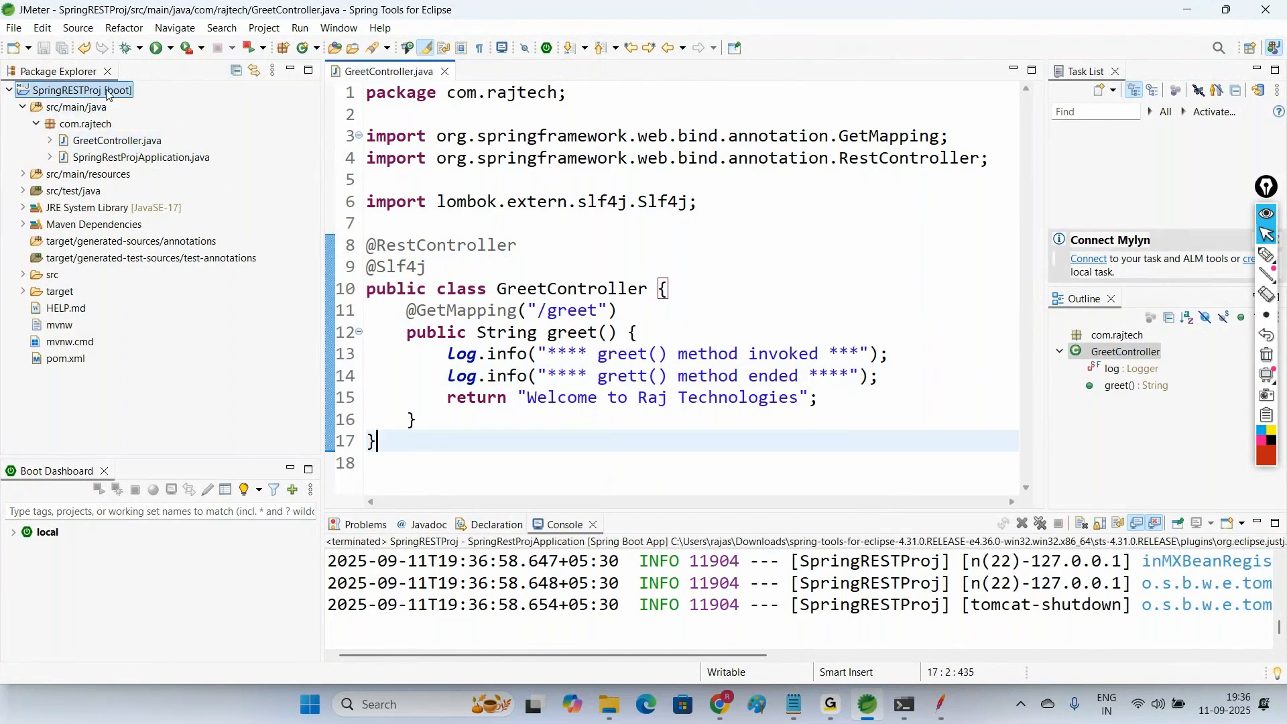
pyautogui.rightClick(107, 93)
pyautogui.moveTo(173, 486)
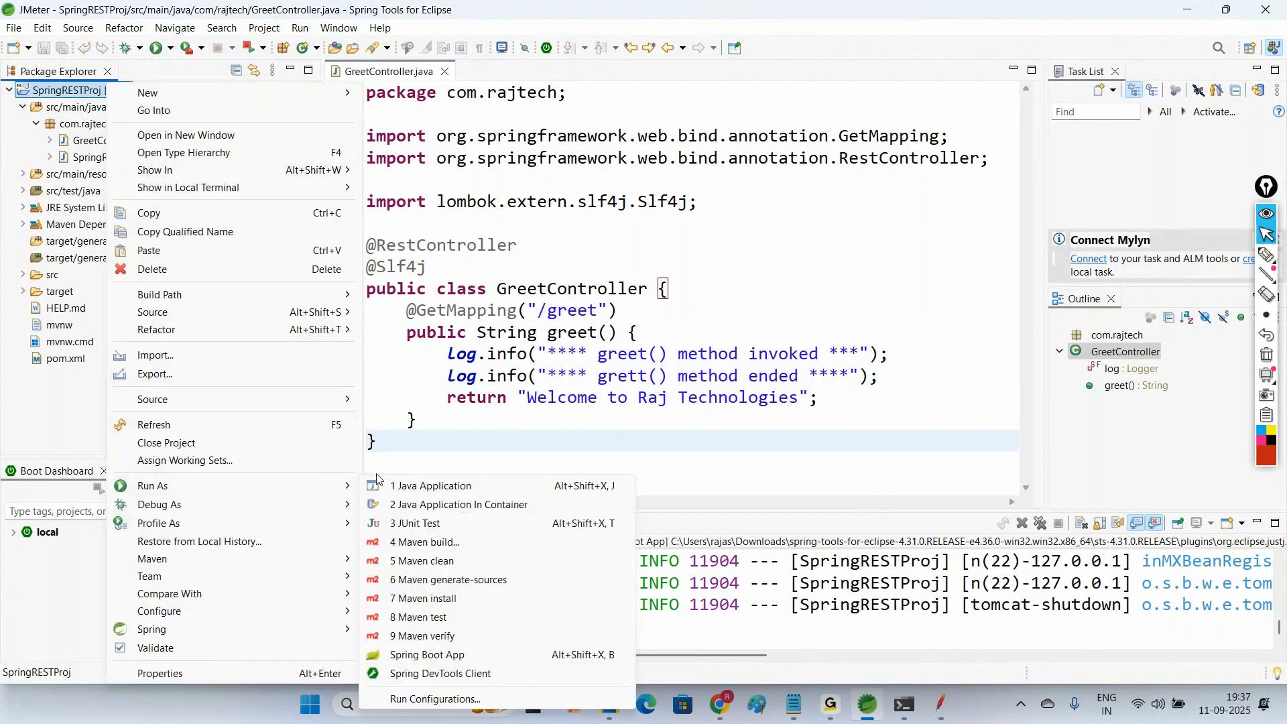
pyautogui.click(409, 655)
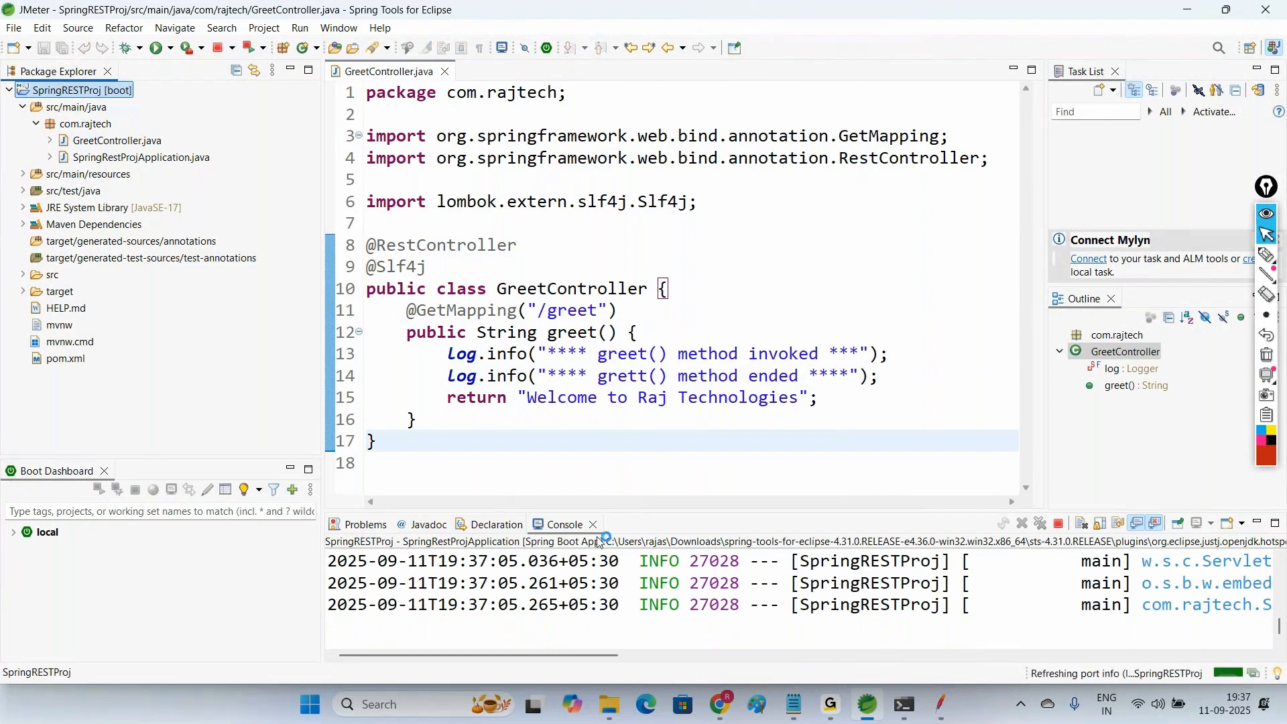
# Step: Reload localhost:8080/greet in Chrome and examine the greet() log messages in the Spring Tools console
pyautogui.click(727, 716)
pyautogui.click(265, 55)
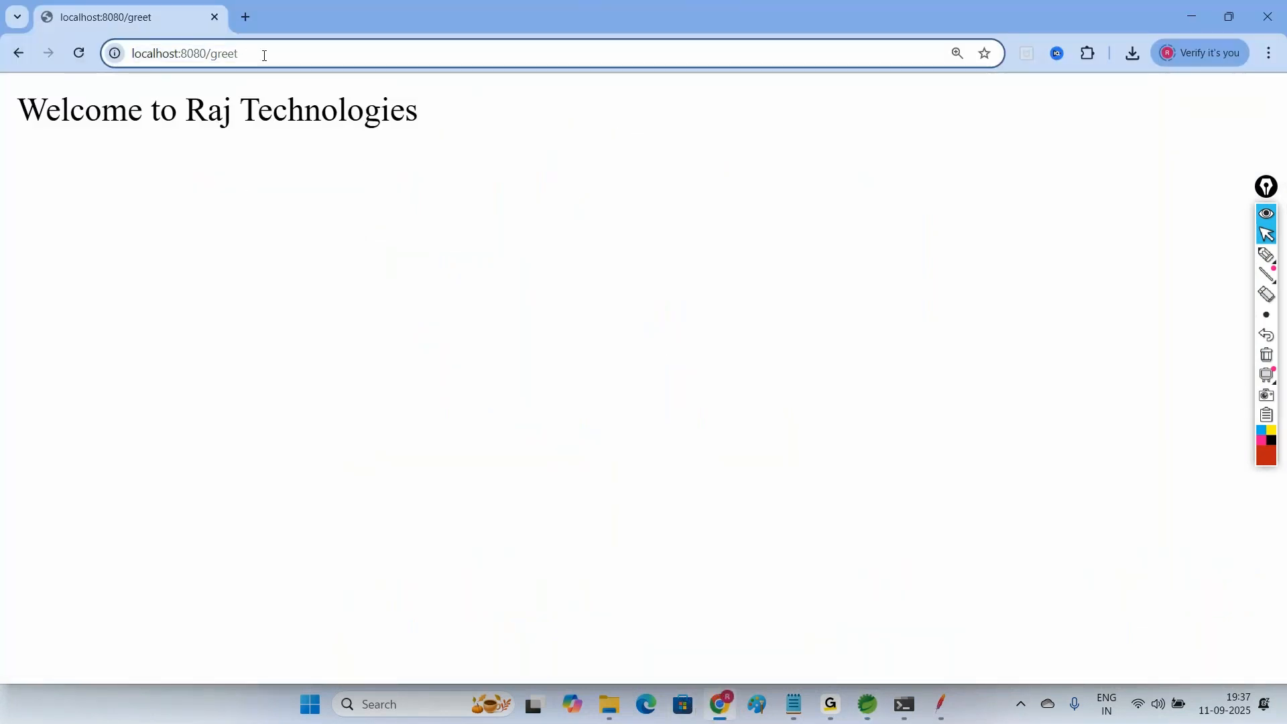
pyautogui.click(872, 718)
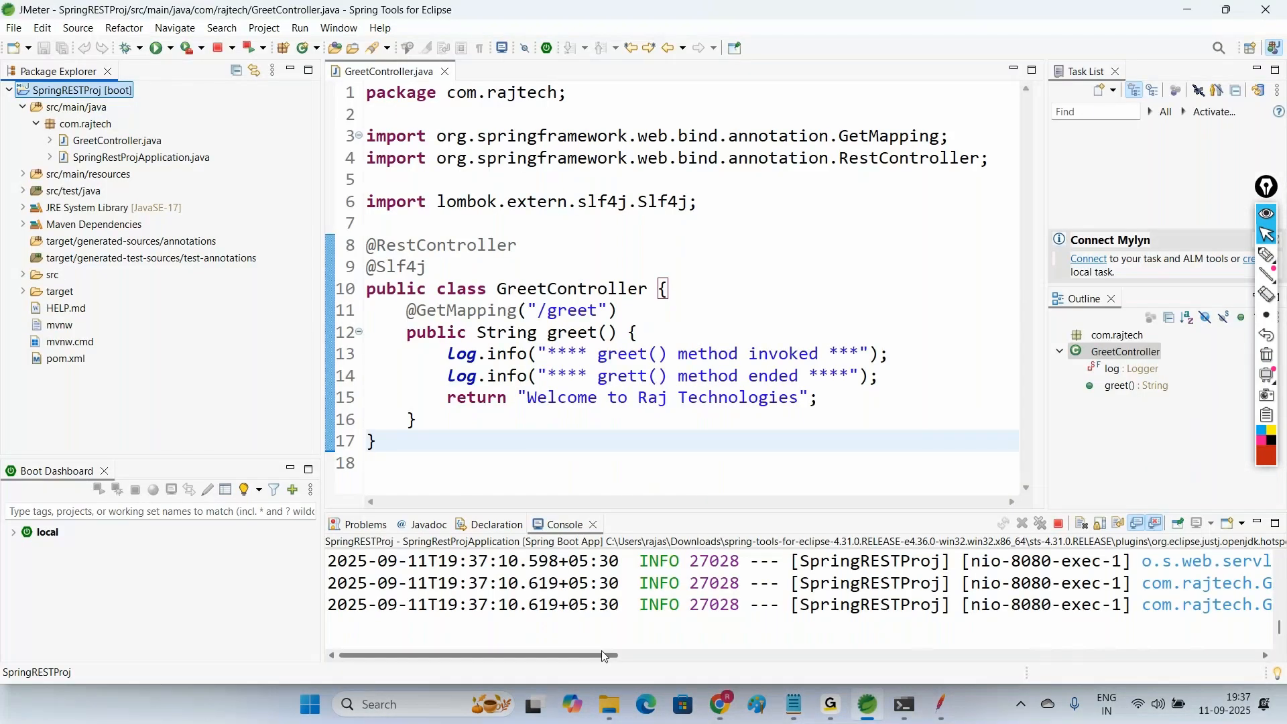
pyautogui.moveTo(601, 654); pyautogui.dragTo(805, 667)
pyautogui.moveTo(891, 583); pyautogui.dragTo(1176, 606)
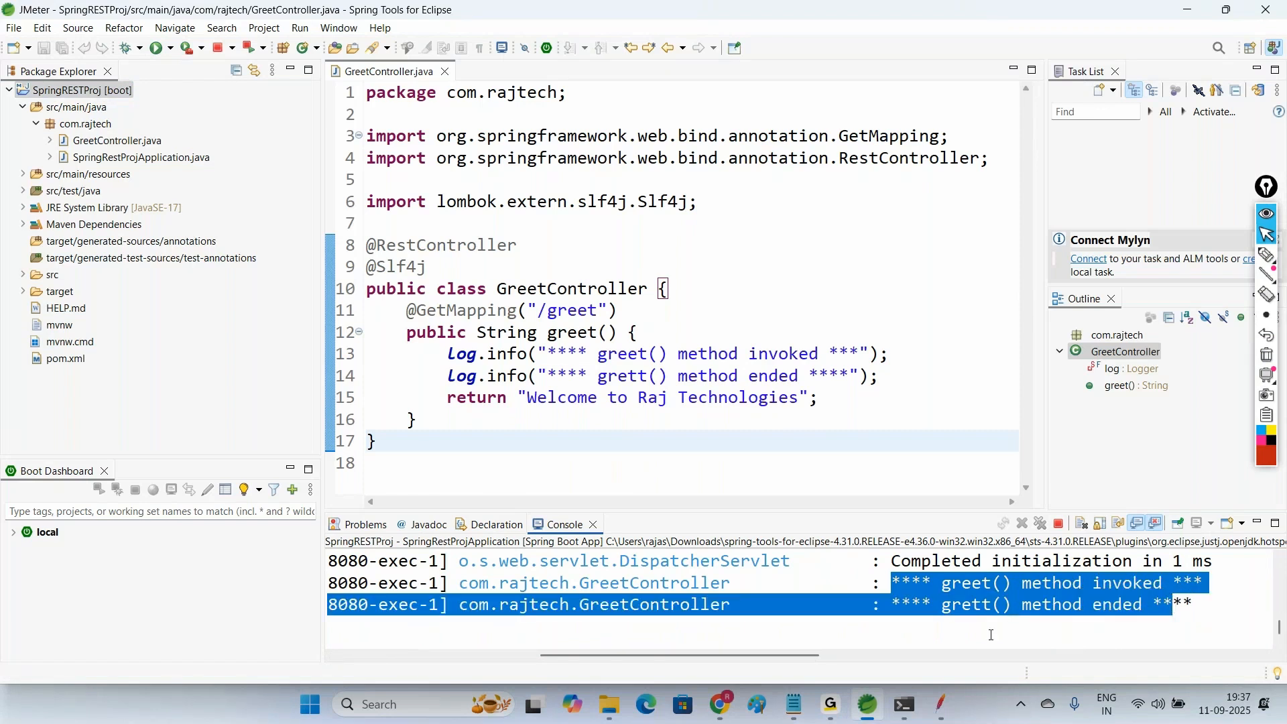
pyautogui.click(644, 384)
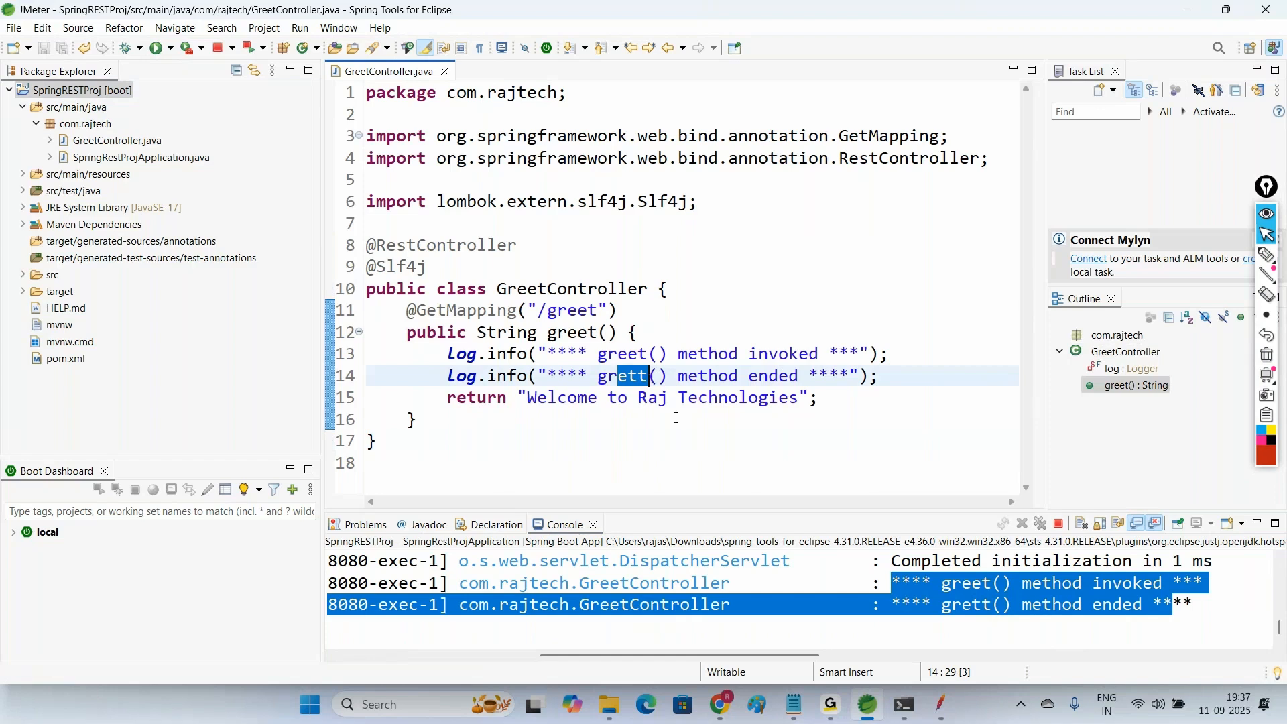
pyautogui.click(660, 462)
pyautogui.click(572, 444)
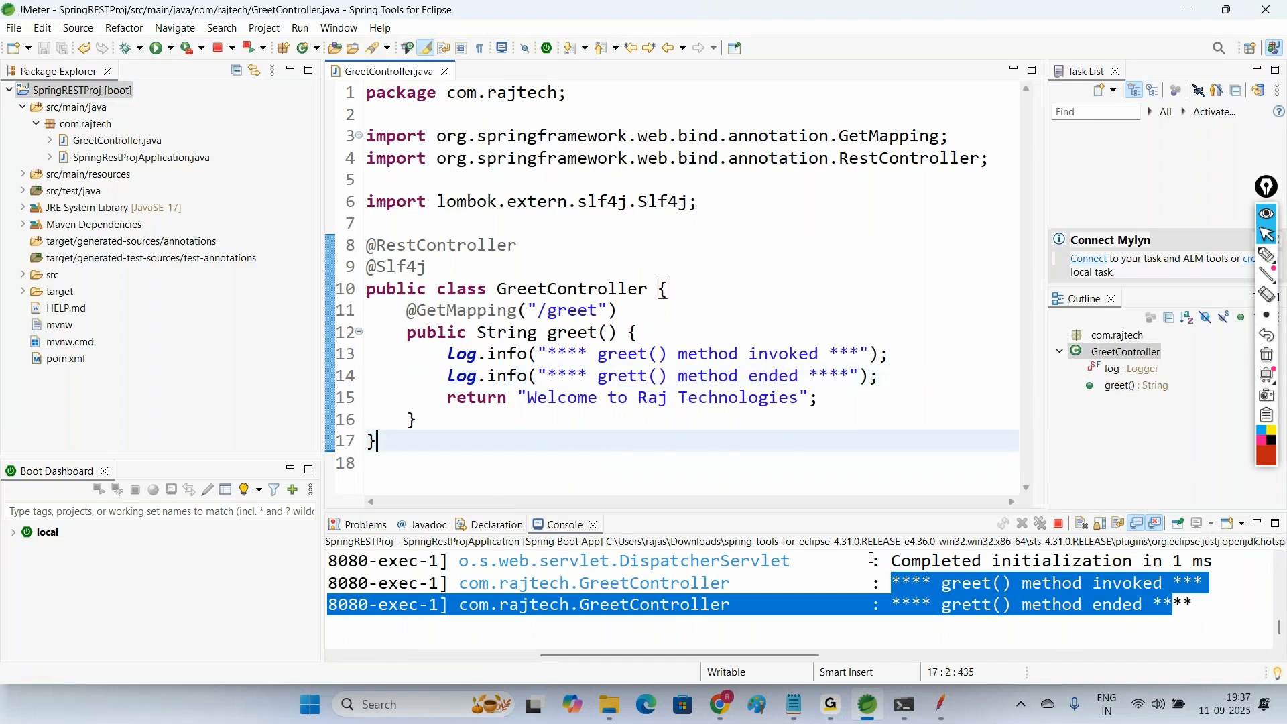
# Step: Switch to JMeter, save and run the test plan with 10000 threads, and inspect the HTTP requests in View Results Tree
pyautogui.click(948, 710)
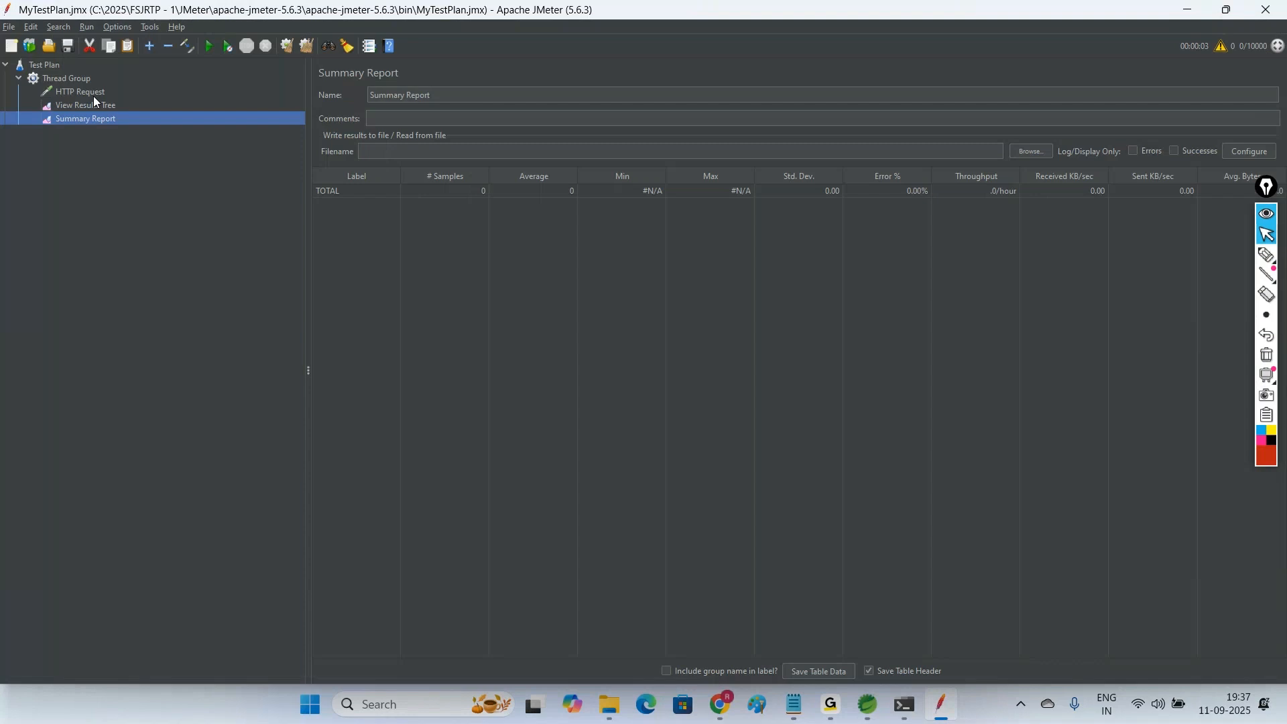
pyautogui.click(79, 79)
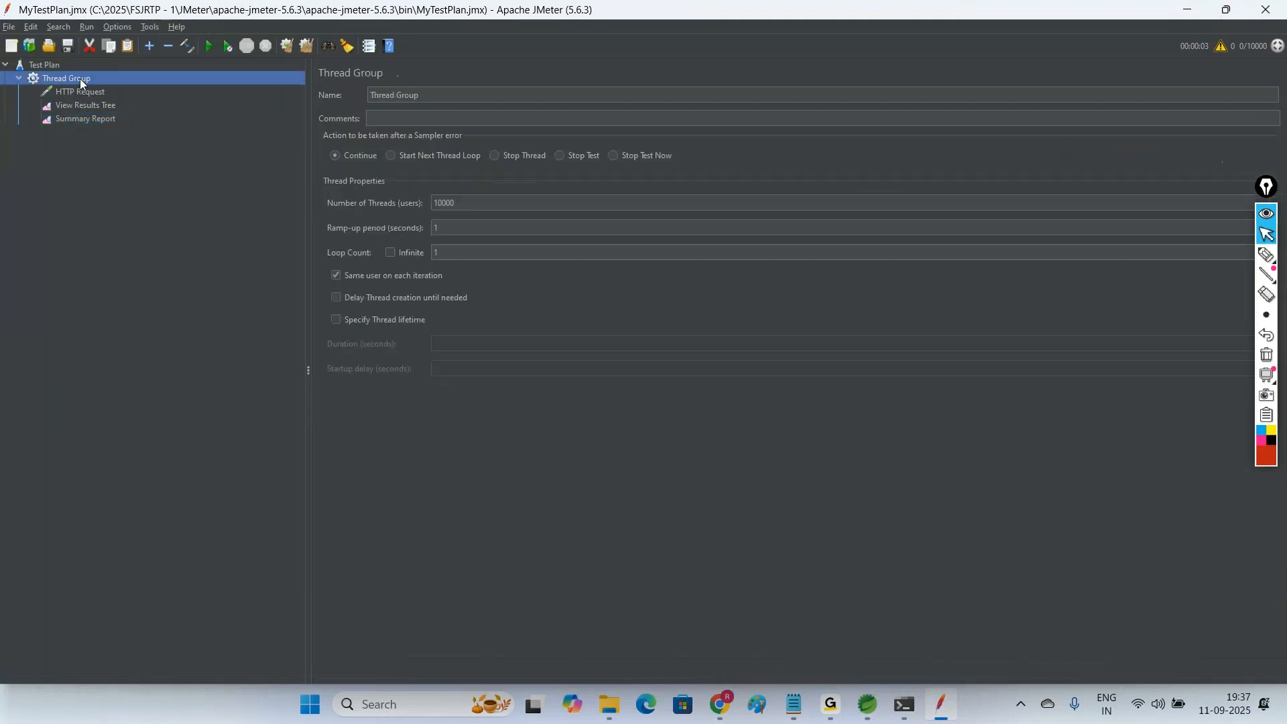
pyautogui.moveTo(459, 203); pyautogui.dragTo(427, 201)
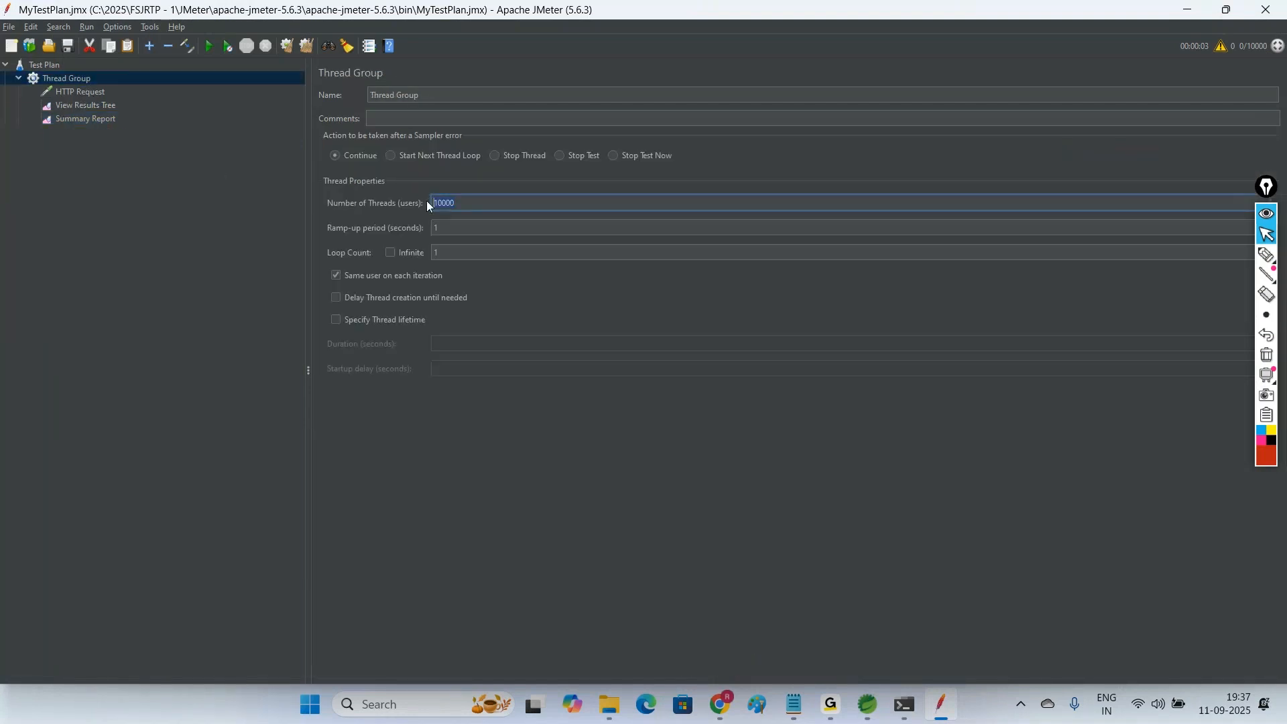
pyautogui.click(71, 48)
pyautogui.click(214, 46)
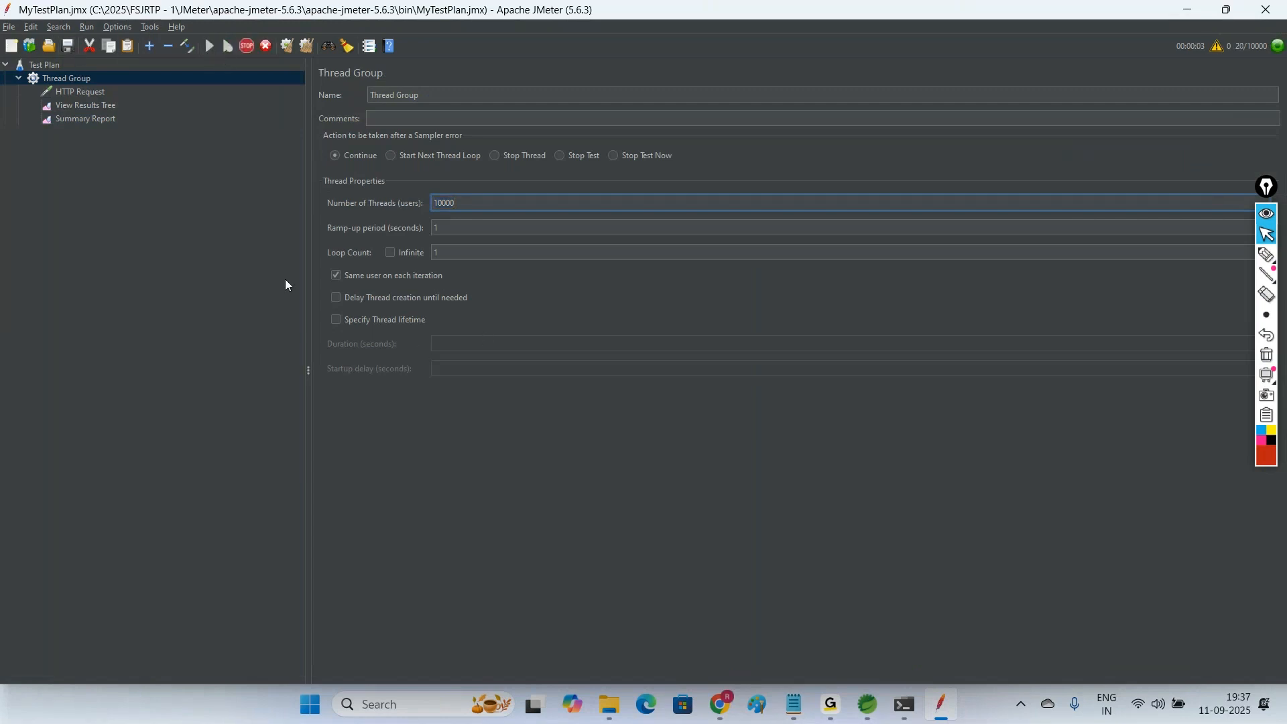
pyautogui.click(95, 105)
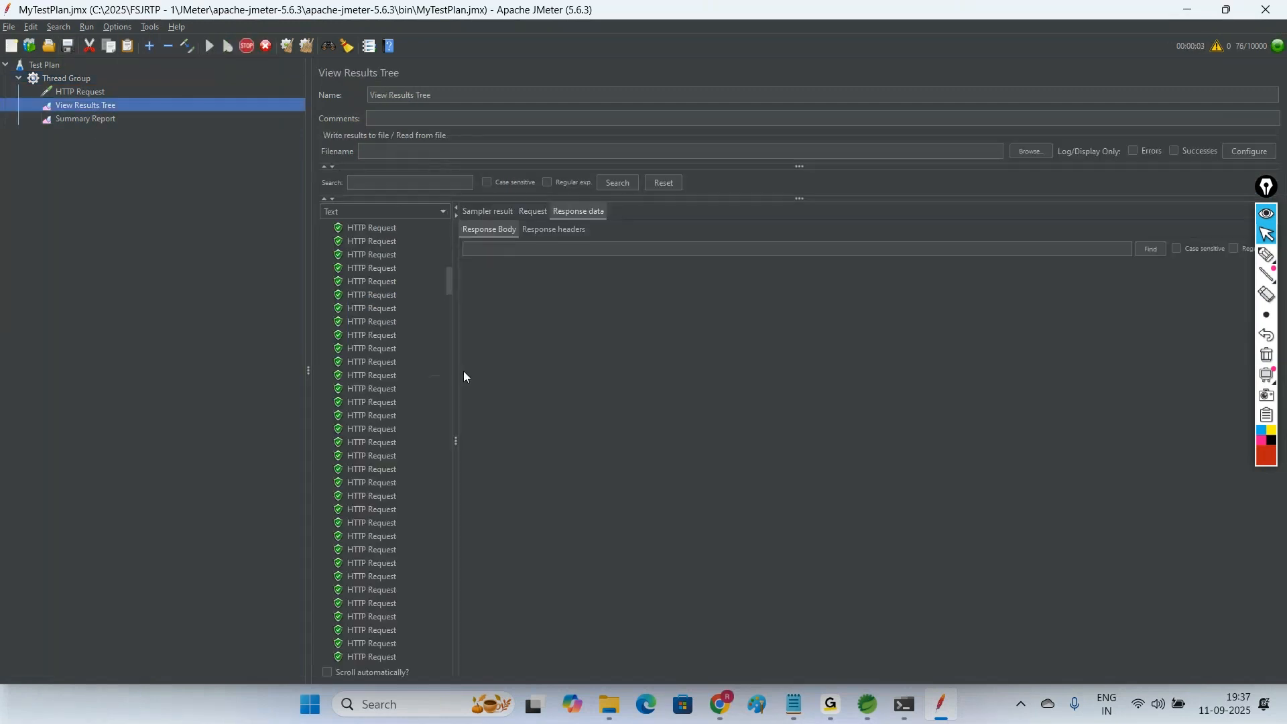
pyautogui.scroll(-5, 409, 389)
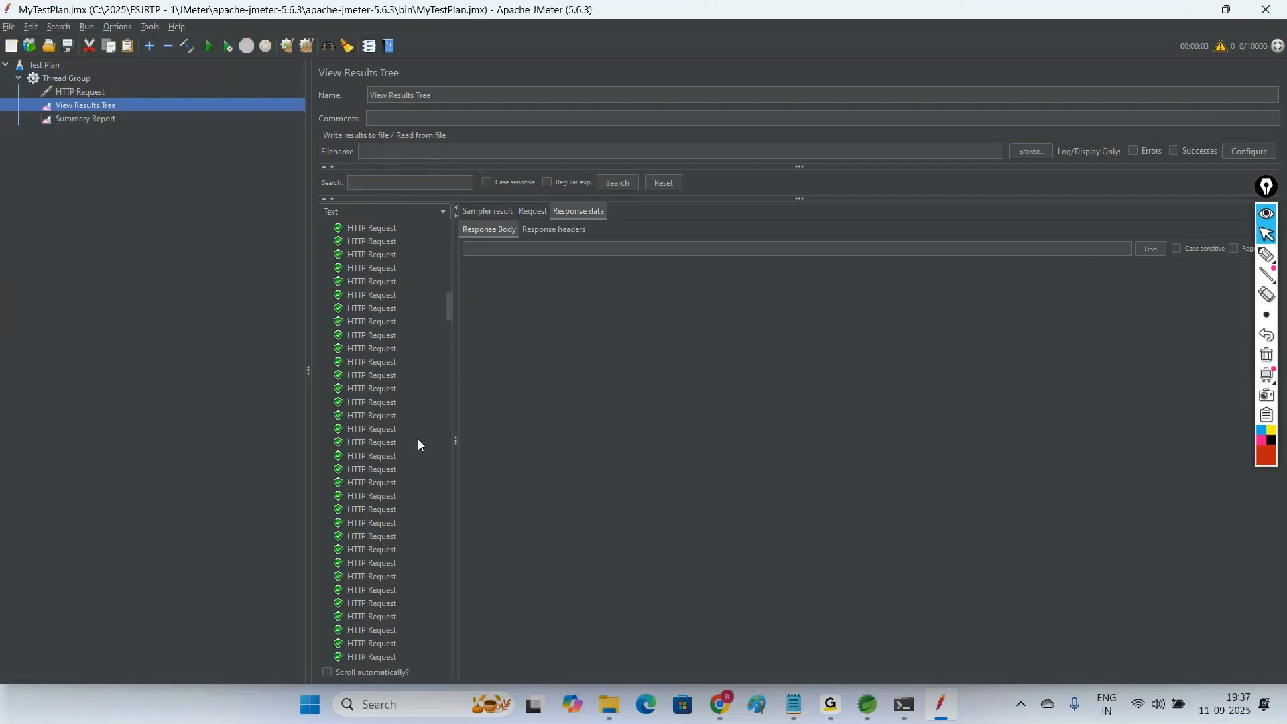
# Step: Open the Summary Report, circle the average response time and write 391 for comparison with the screen pen, and clear the marks
pyautogui.click(112, 120)
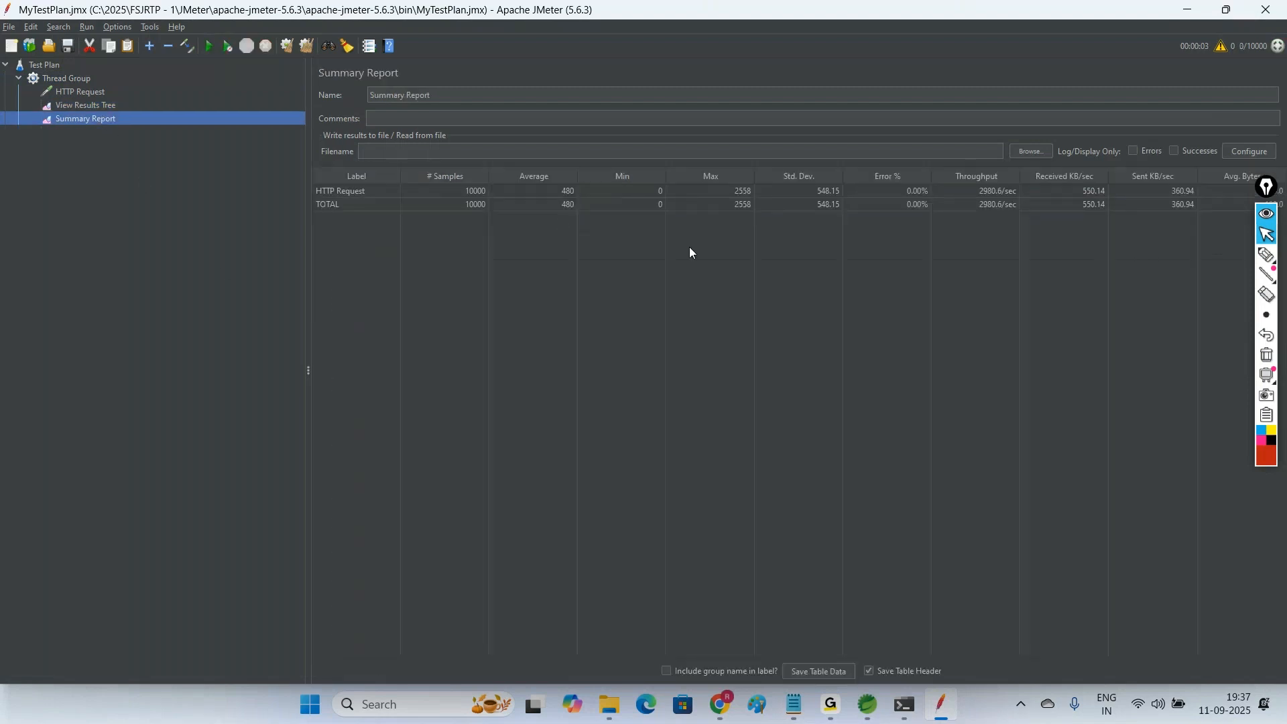
pyautogui.click(1266, 254)
pyautogui.moveTo(580, 180)
pyautogui.mouseDown()
pyautogui.moveTo(567, 178)
pyautogui.moveTo(575, 221)
pyautogui.moveTo(576, 176)
pyautogui.mouseUp()
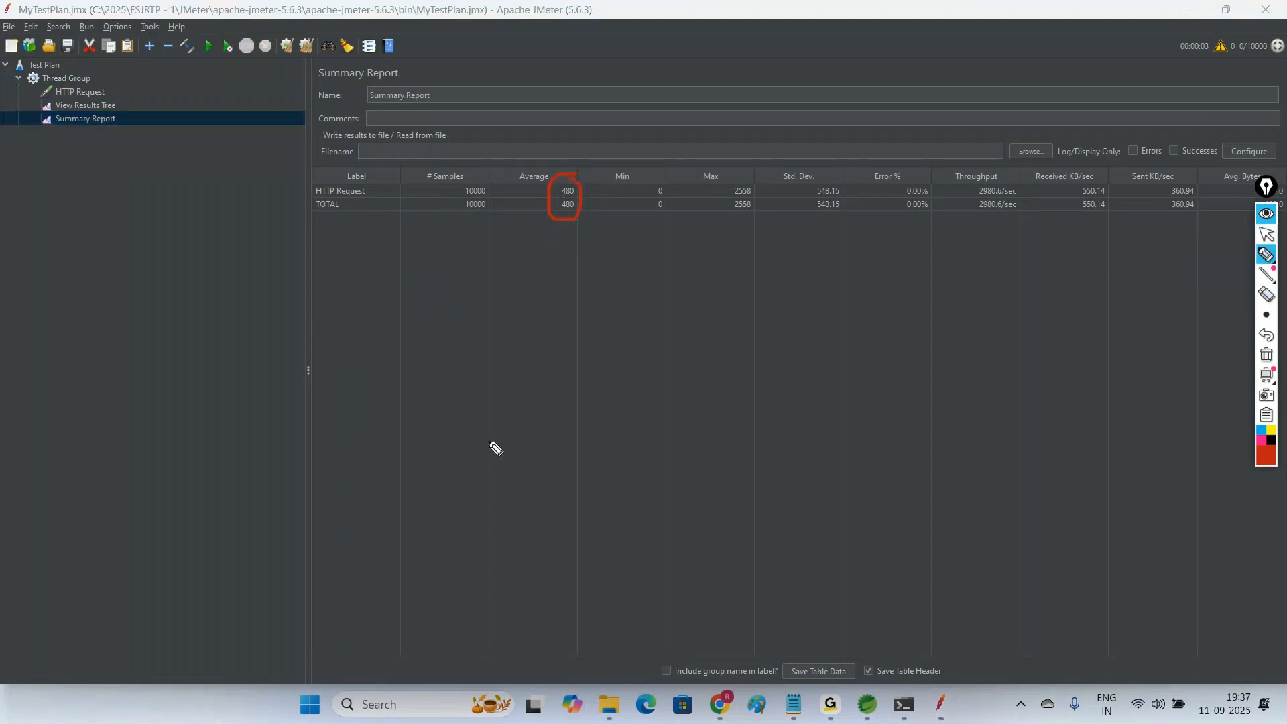
pyautogui.moveTo(704, 430)
pyautogui.mouseDown()
pyautogui.moveTo(723, 450)
pyautogui.moveTo(715, 461)
pyautogui.moveTo(741, 428)
pyautogui.moveTo(754, 443)
pyautogui.moveTo(766, 409)
pyautogui.moveTo(720, 410)
pyautogui.moveTo(775, 445)
pyautogui.moveTo(754, 409)
pyautogui.mouseUp()
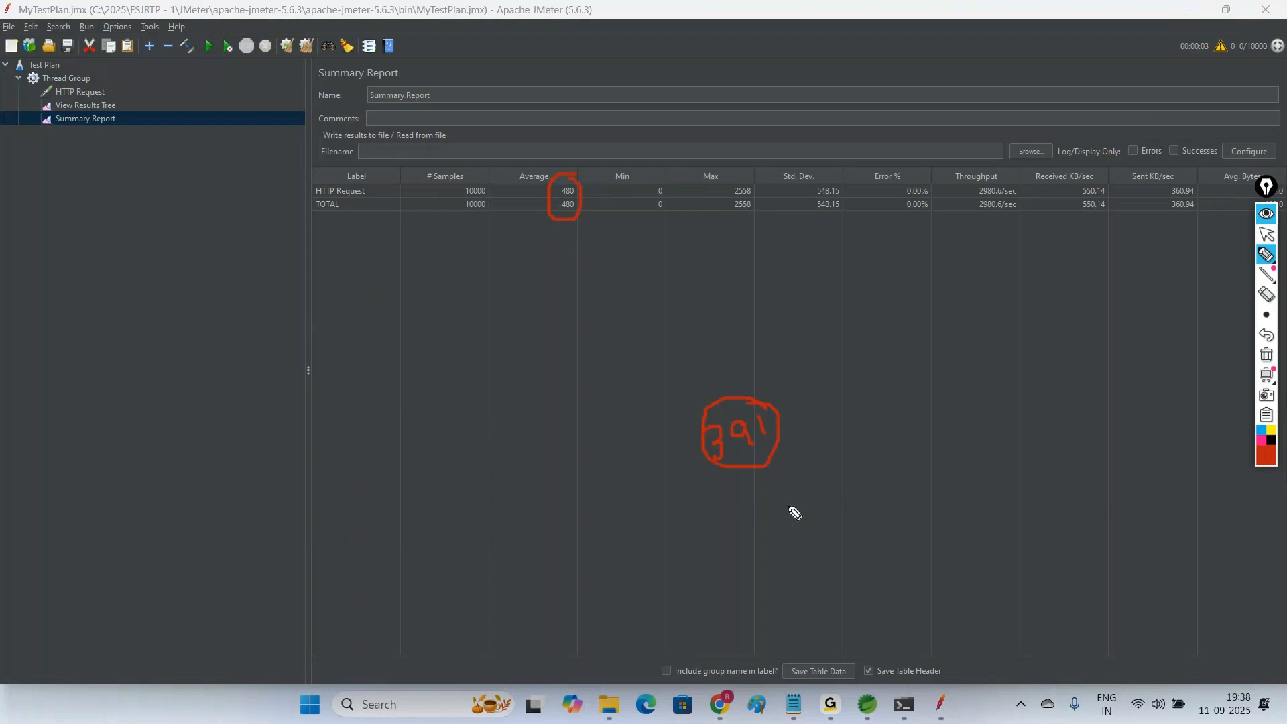
pyautogui.moveTo(548, 231); pyautogui.dragTo(571, 235)
pyautogui.click(1266, 354)
pyautogui.click(1269, 235)
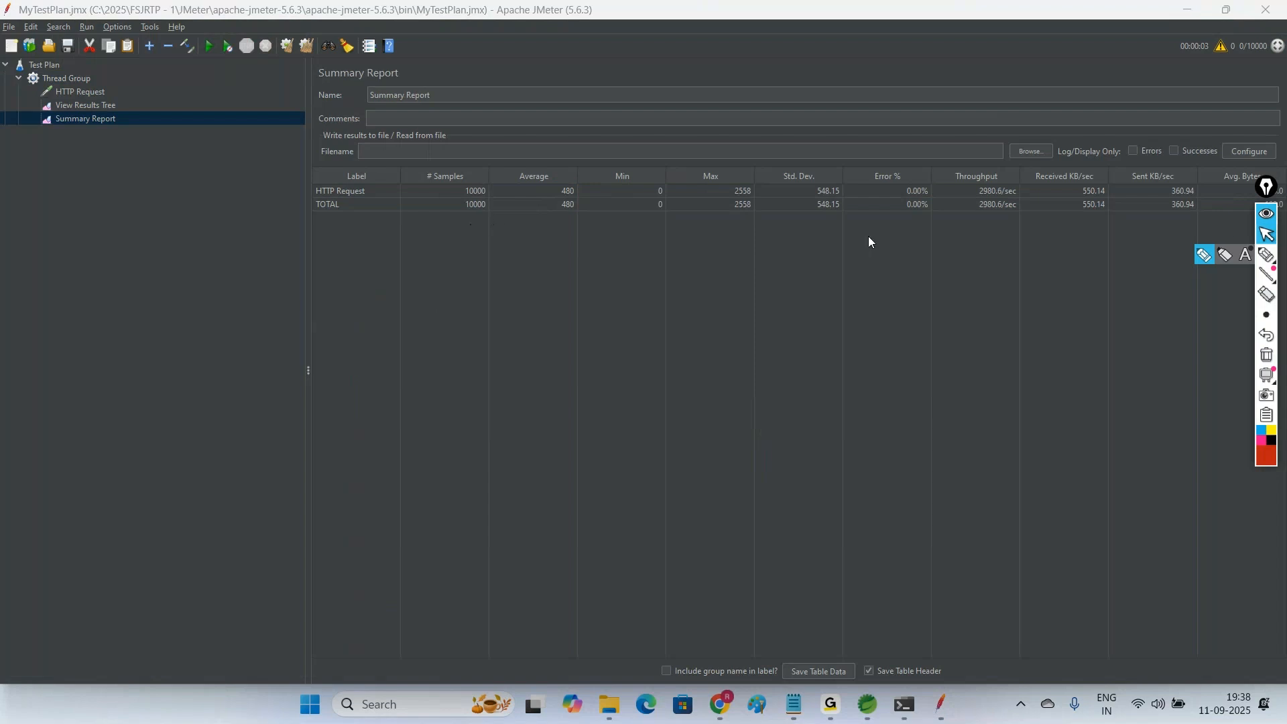
# Step: Circle the error percentage in the Summary Report with the screen pen and clear the mark
pyautogui.click(1266, 255)
pyautogui.moveTo(900, 177)
pyautogui.mouseDown()
pyautogui.moveTo(883, 218)
pyautogui.moveTo(904, 182)
pyautogui.mouseUp()
pyautogui.click(1266, 234)
pyautogui.click(1266, 355)
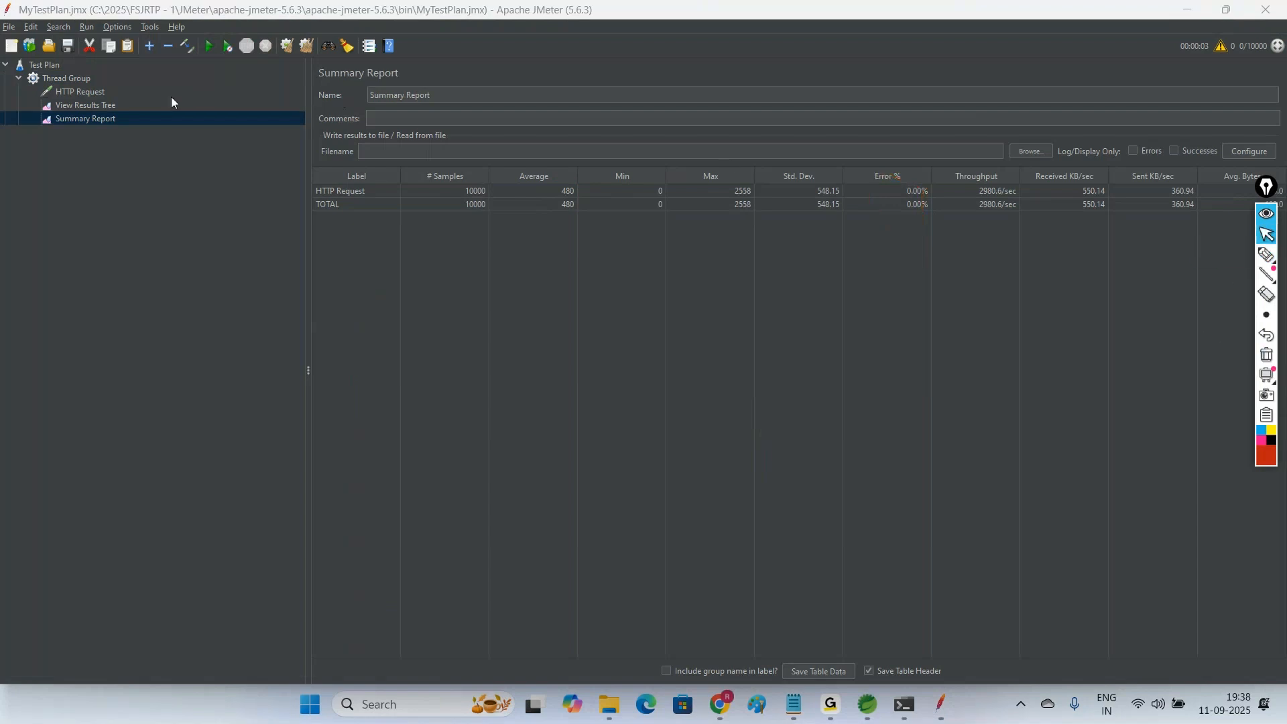
# Step: Set the Thread Group's number of threads to 100000, run the test plan and open the Summary Report
pyautogui.click(77, 79)
pyautogui.click(490, 201)
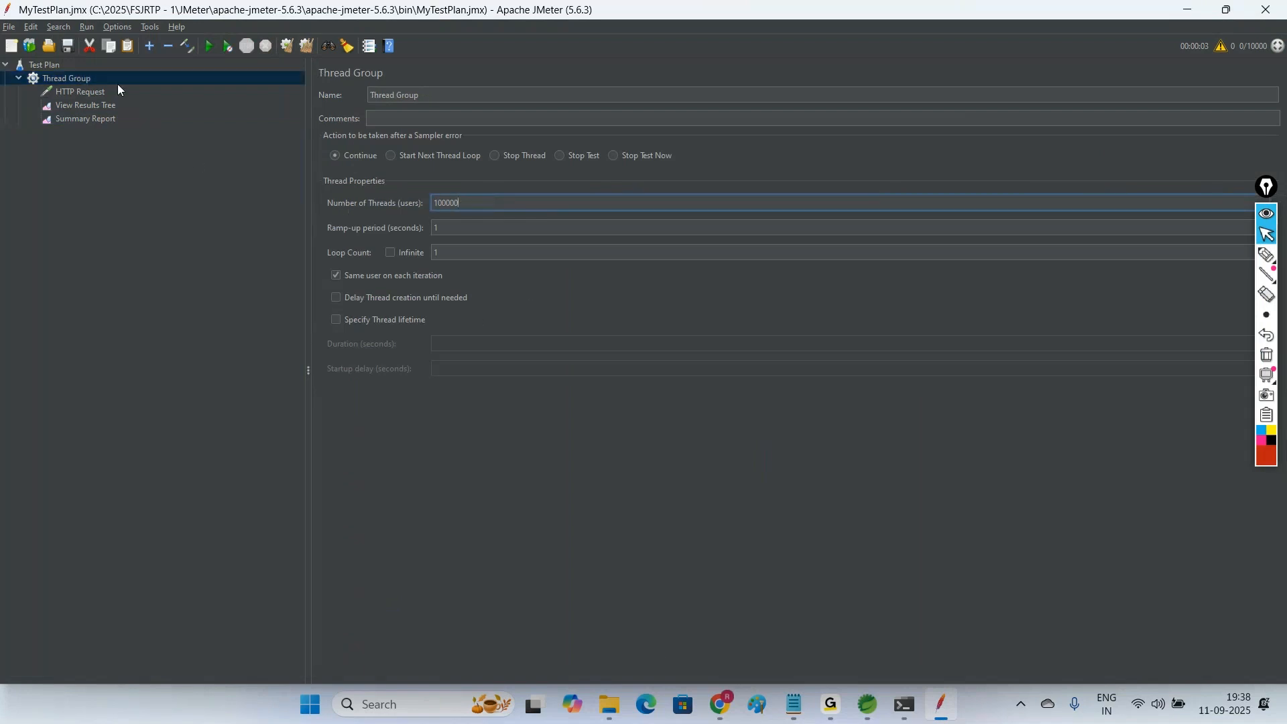
pyautogui.click(215, 48)
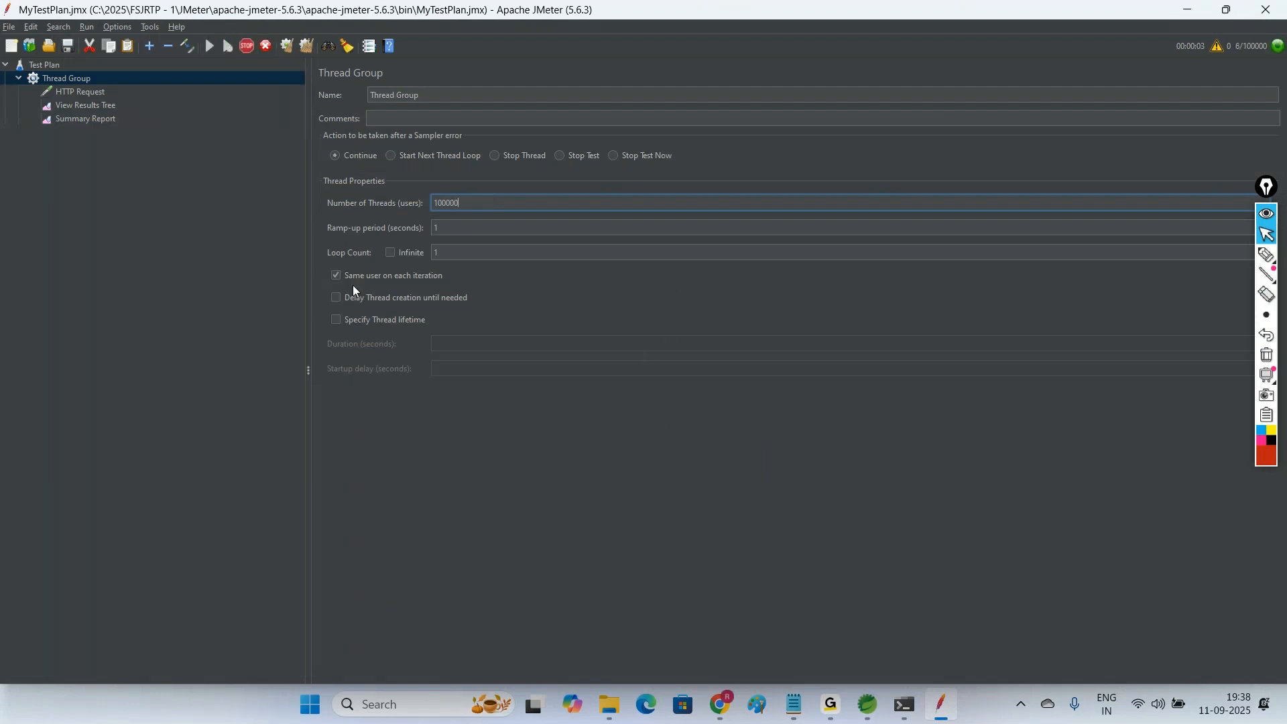
pyautogui.click(104, 110)
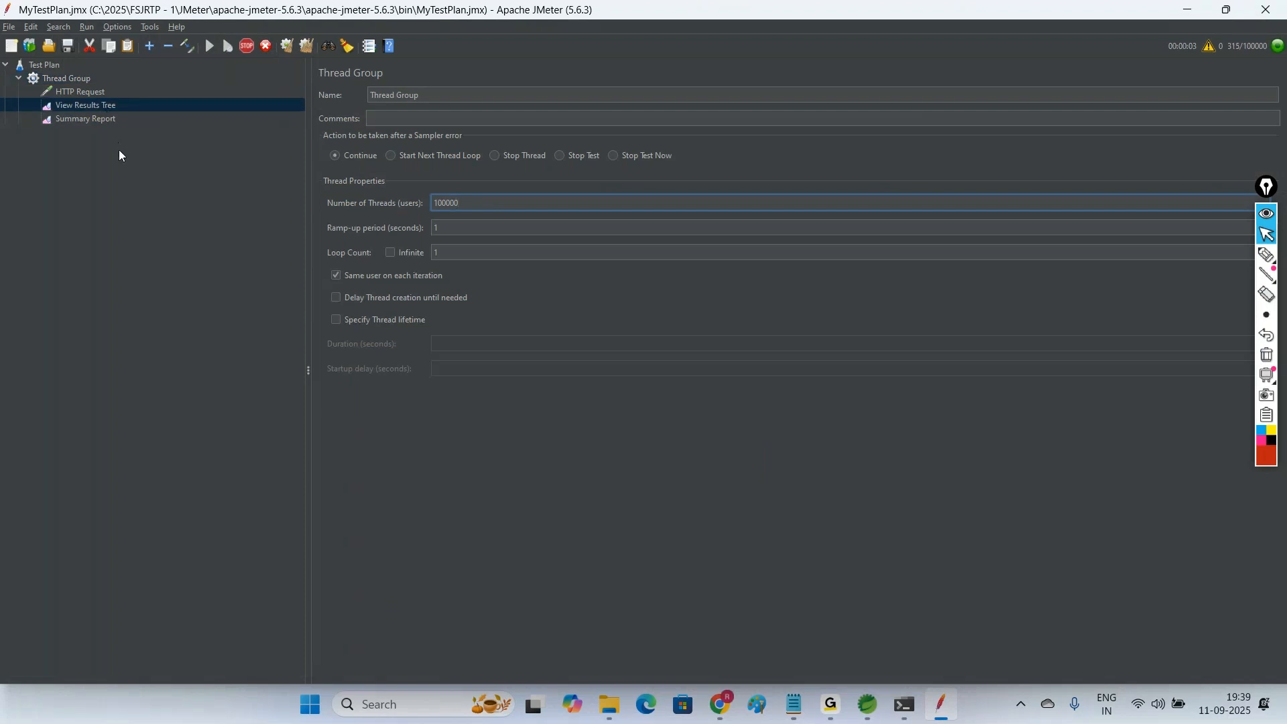
pyautogui.click(98, 119)
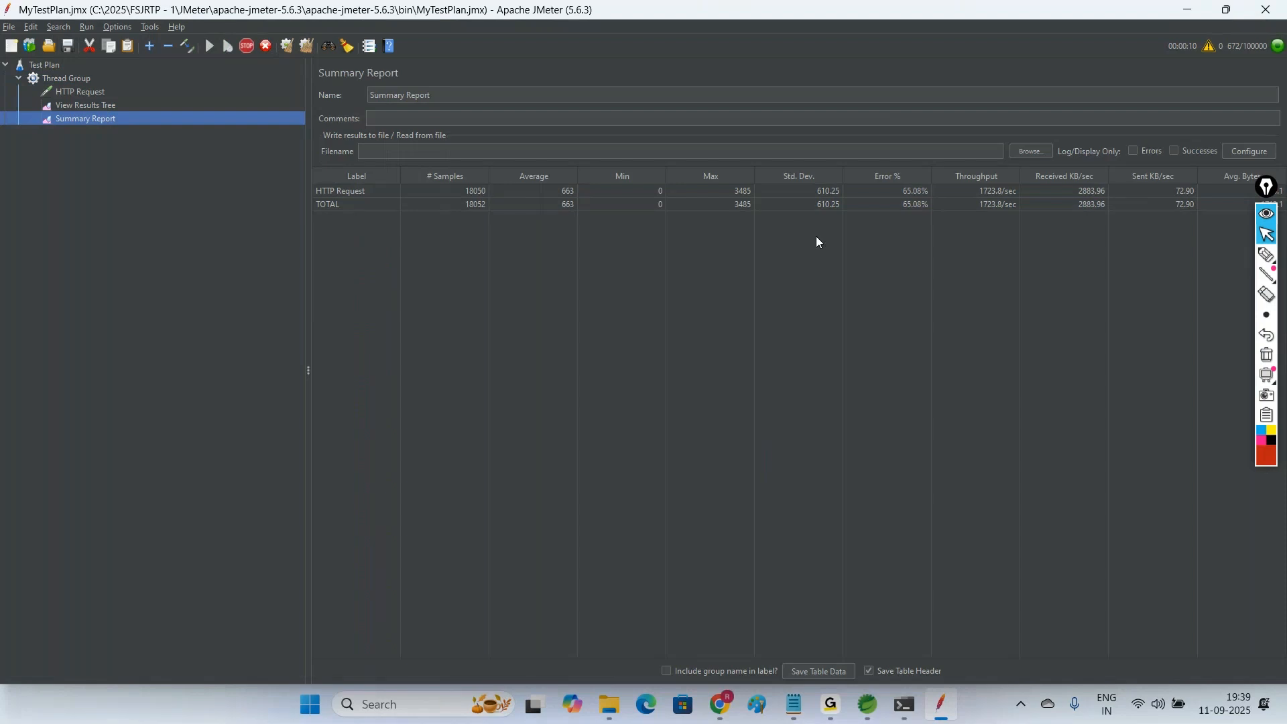
# Step: Examine the error percentage of the 100000-user run, circling it with the screen pen and clearing the marks
pyautogui.click(1266, 255)
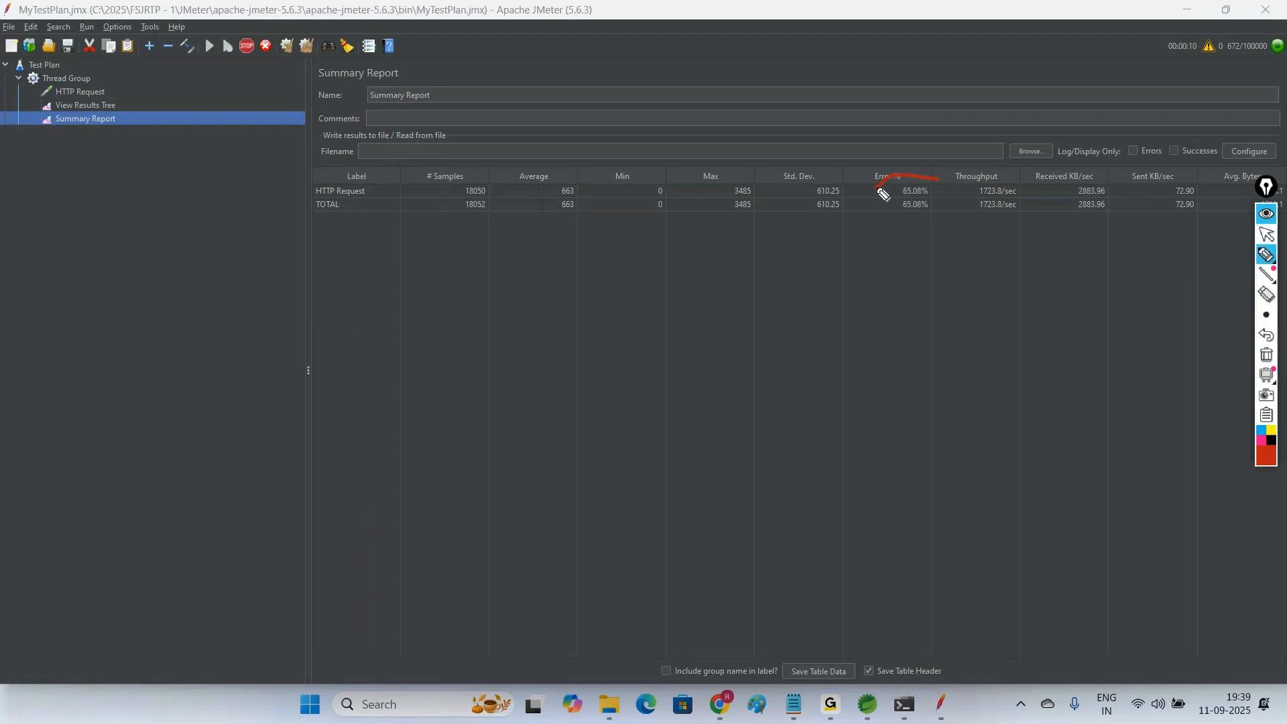
pyautogui.moveTo(882, 190)
pyautogui.mouseDown()
pyautogui.moveTo(924, 241)
pyautogui.moveTo(934, 178)
pyautogui.mouseUp()
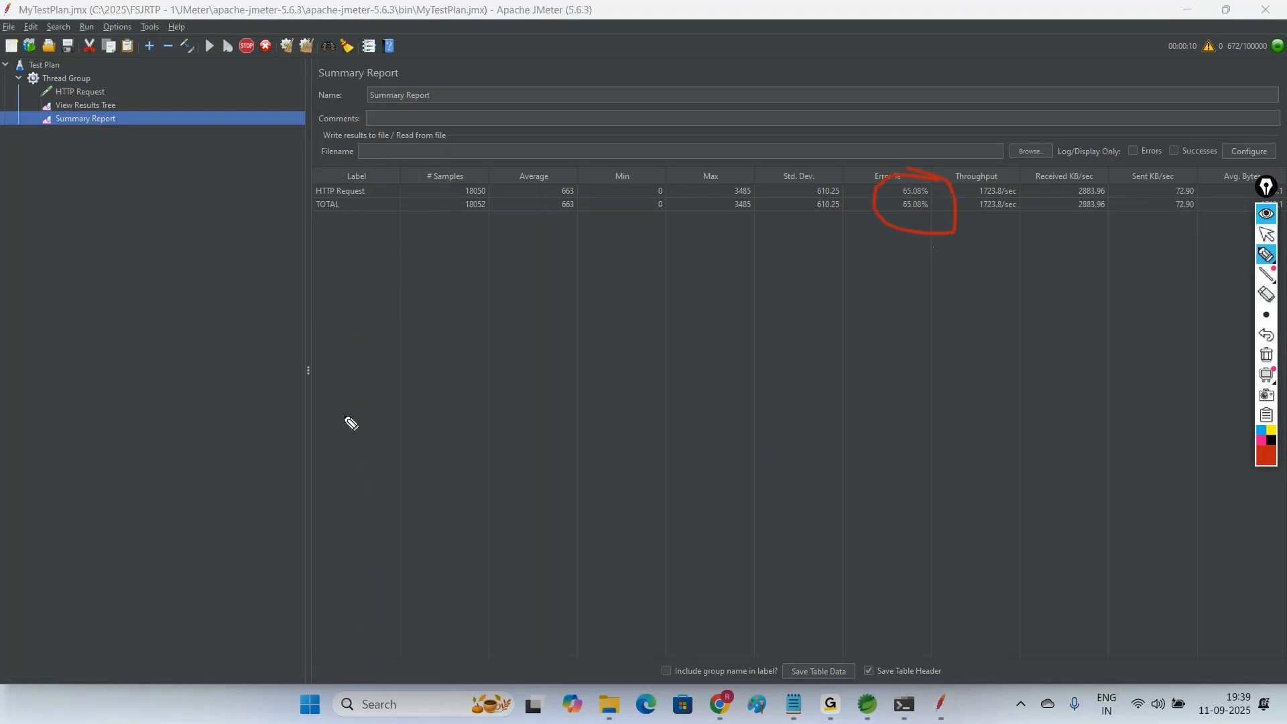
pyautogui.moveTo(885, 225); pyautogui.dragTo(950, 221)
pyautogui.click(1266, 354)
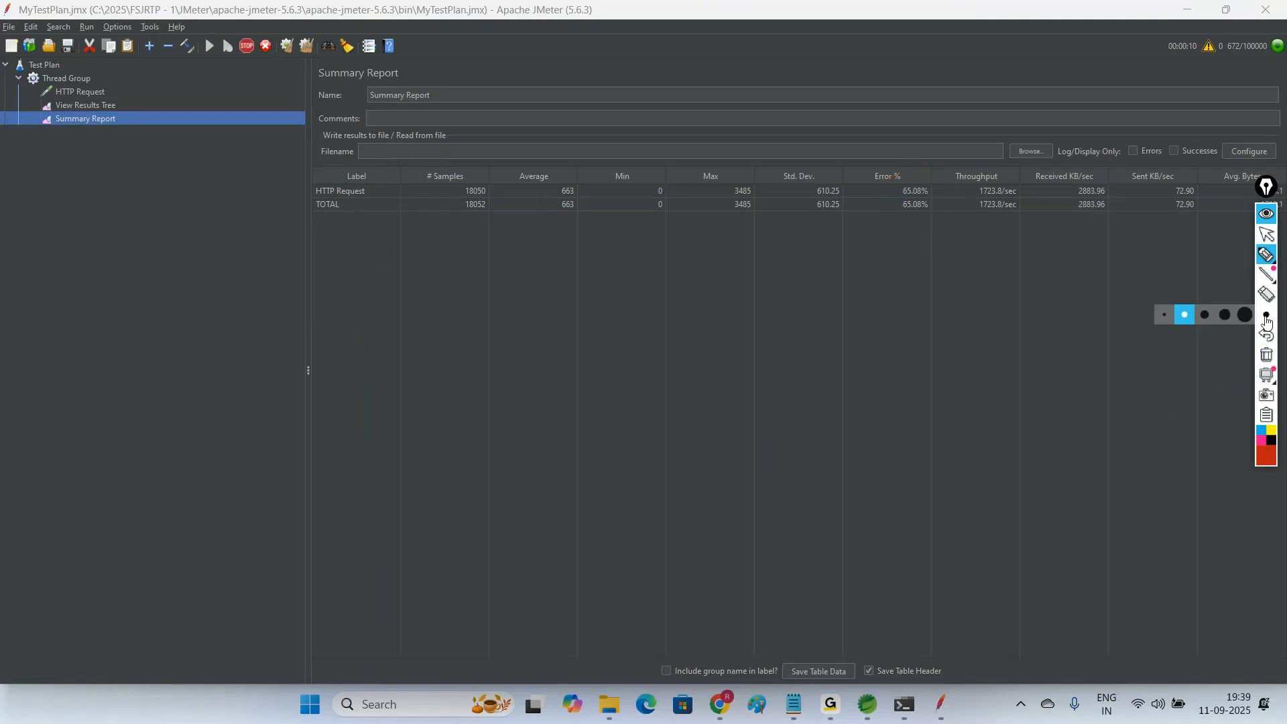
pyautogui.click(1267, 236)
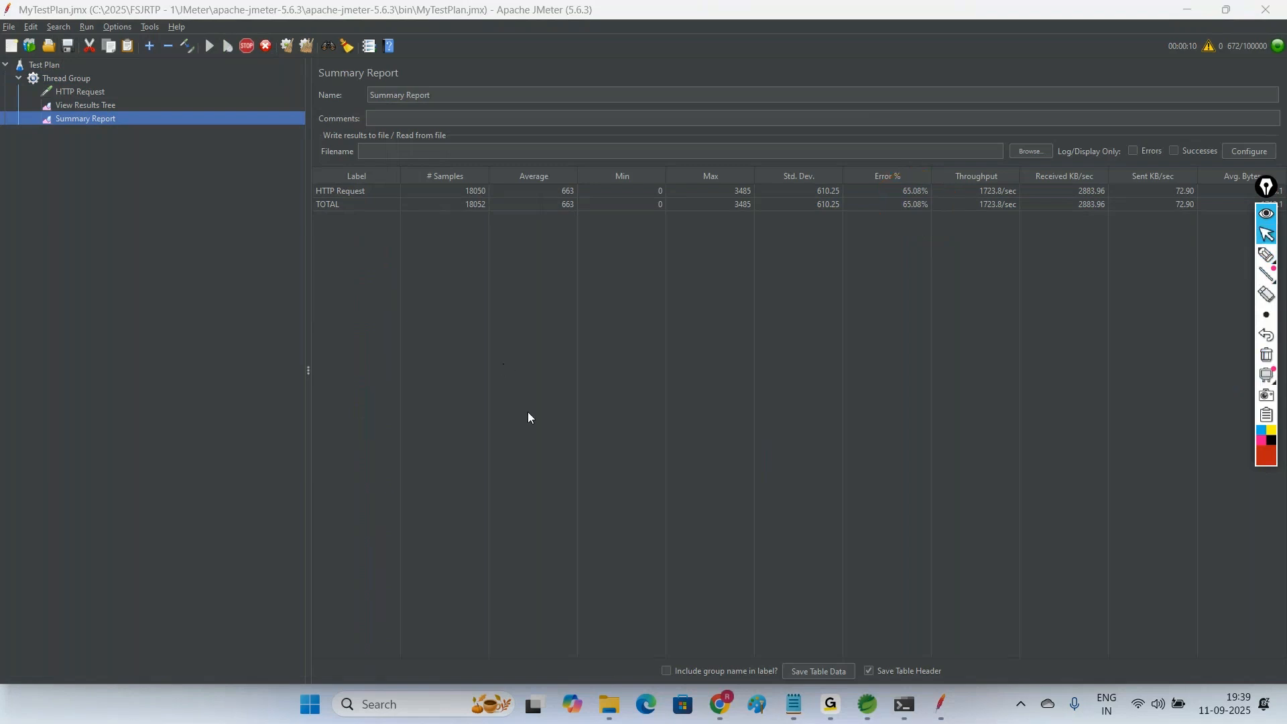
# Step: Switch to Spring Tools, examine the greet() log messages in the console, and return to JMeter
pyautogui.click(867, 704)
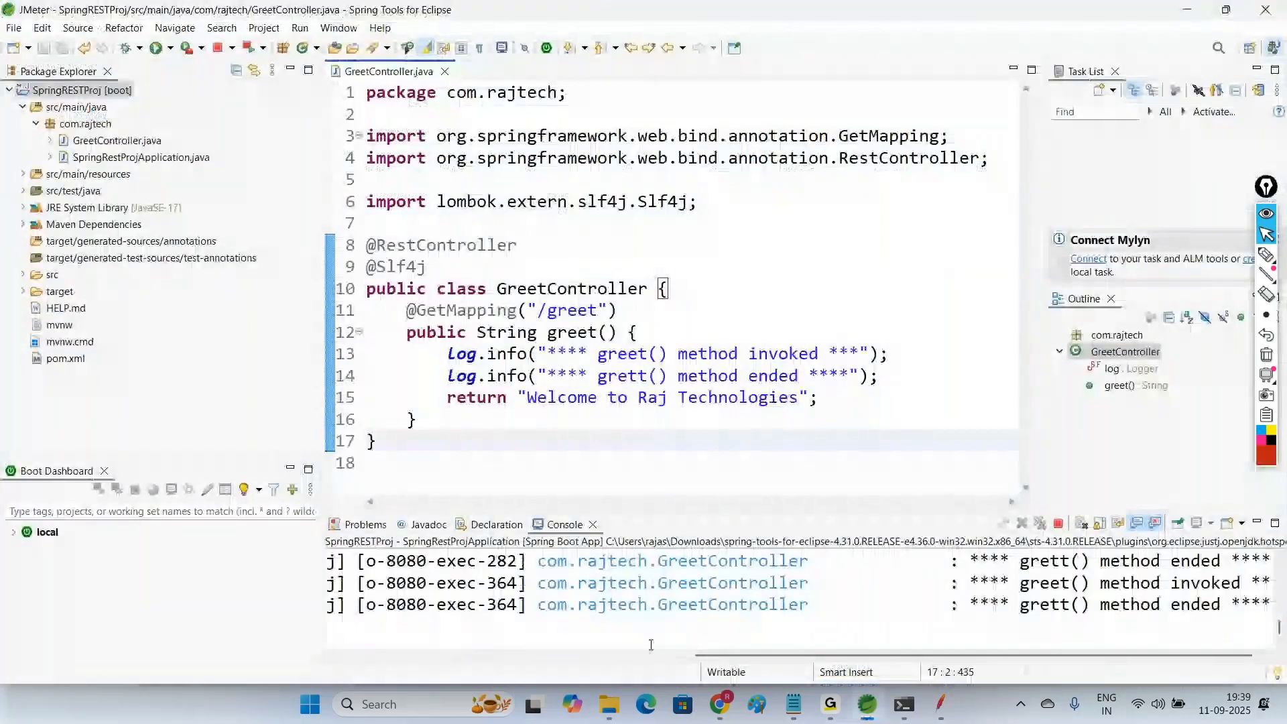
pyautogui.moveTo(775, 656); pyautogui.dragTo(781, 655)
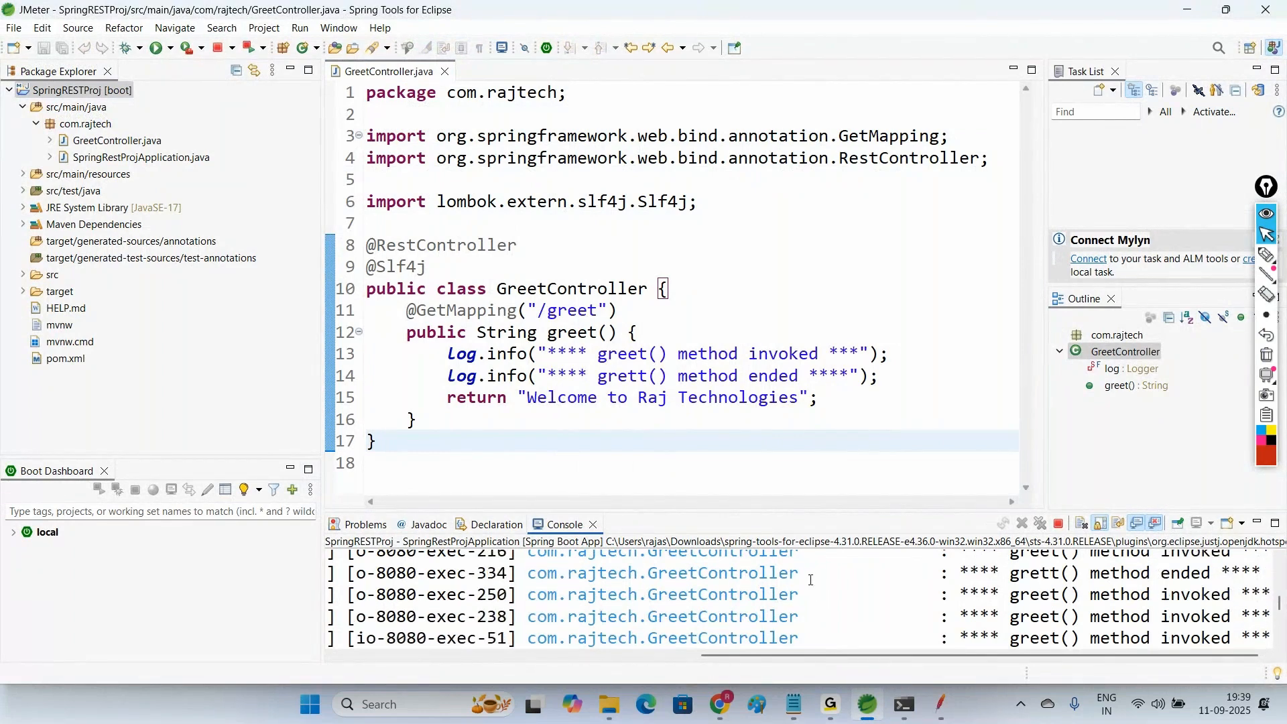
pyautogui.click(941, 703)
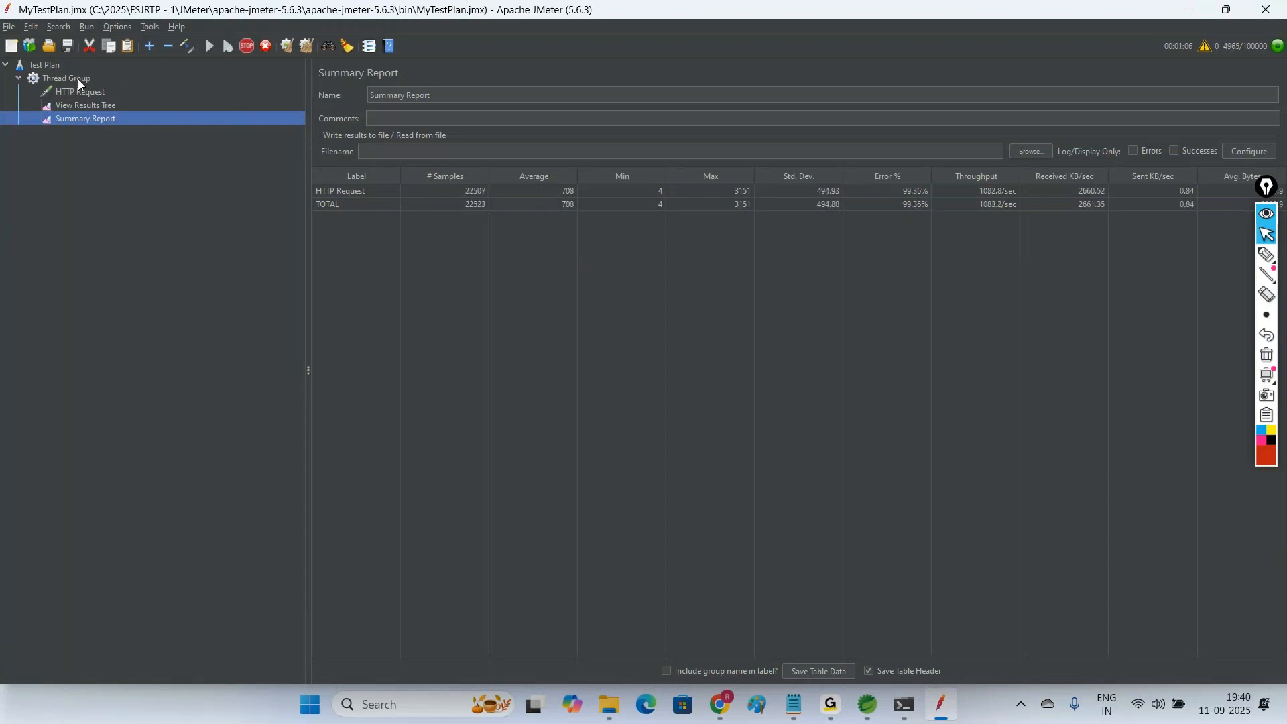
# Step: Set the Thread Group's number of threads to 50000, run the test plan and view the Summary Report
pyautogui.click(78, 79)
pyautogui.moveTo(476, 205); pyautogui.dragTo(433, 203)
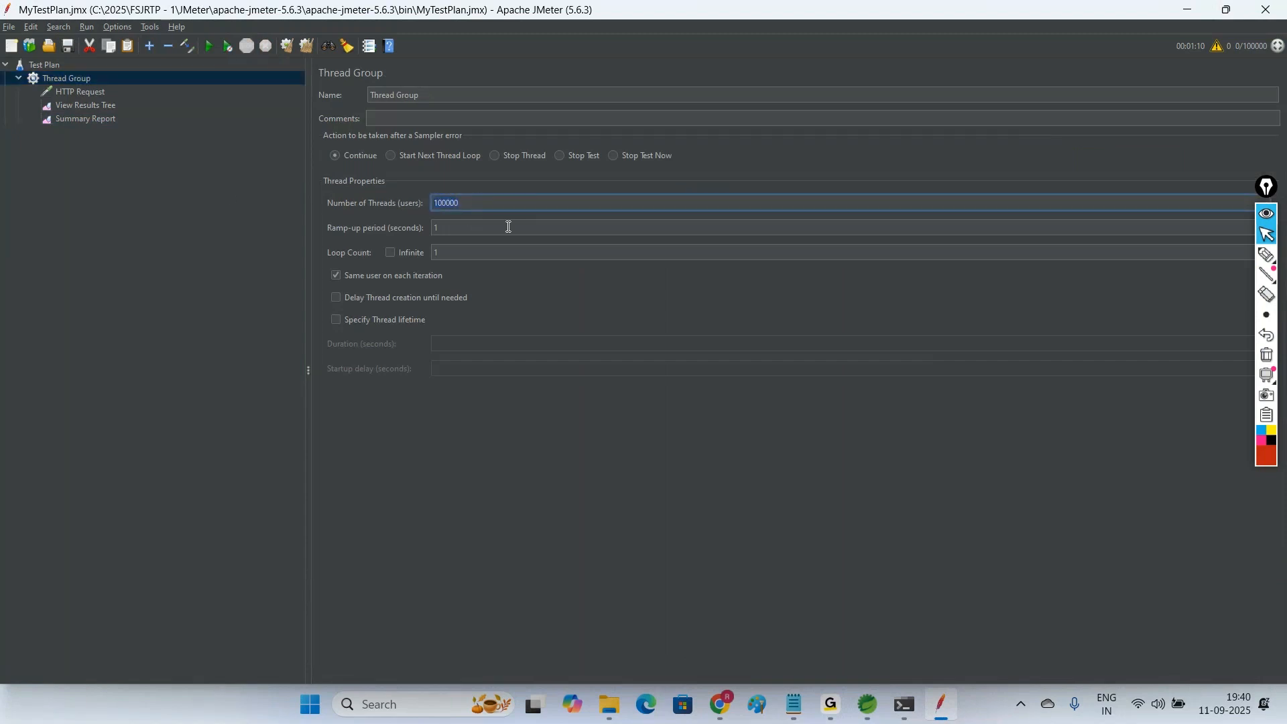
pyautogui.write('50000')
pyautogui.click(210, 49)
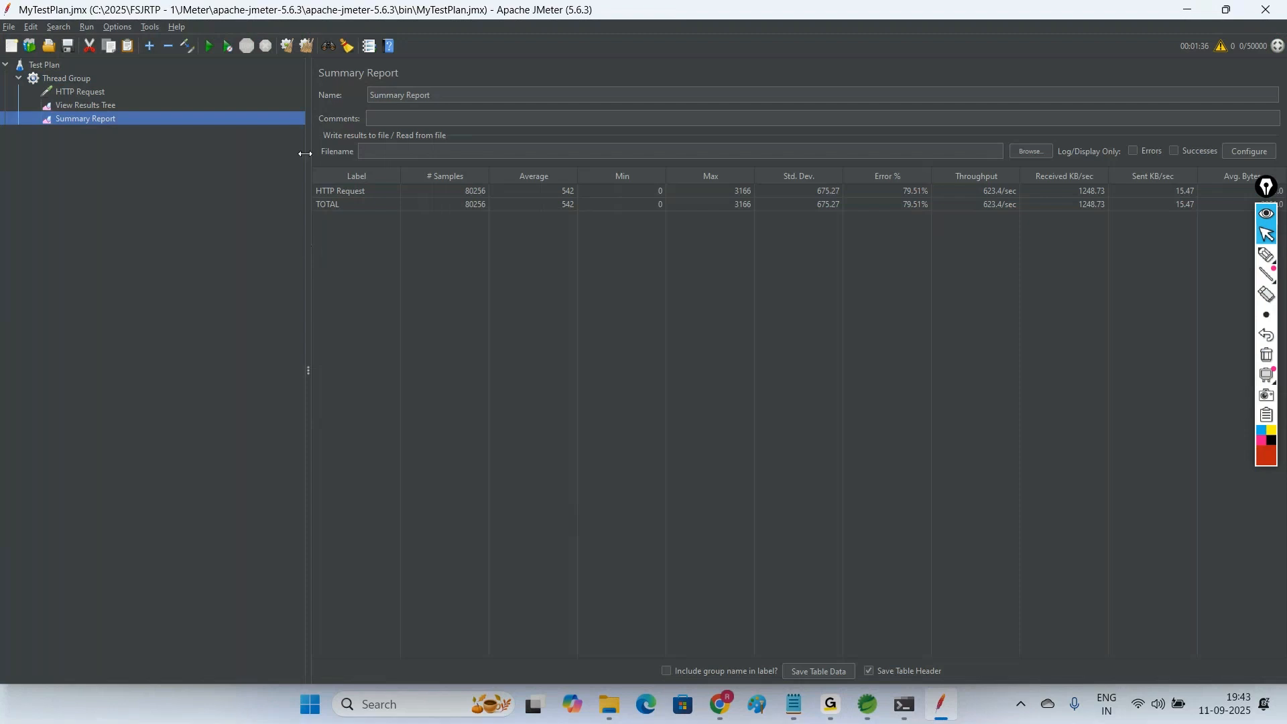
pyautogui.click(362, 47)
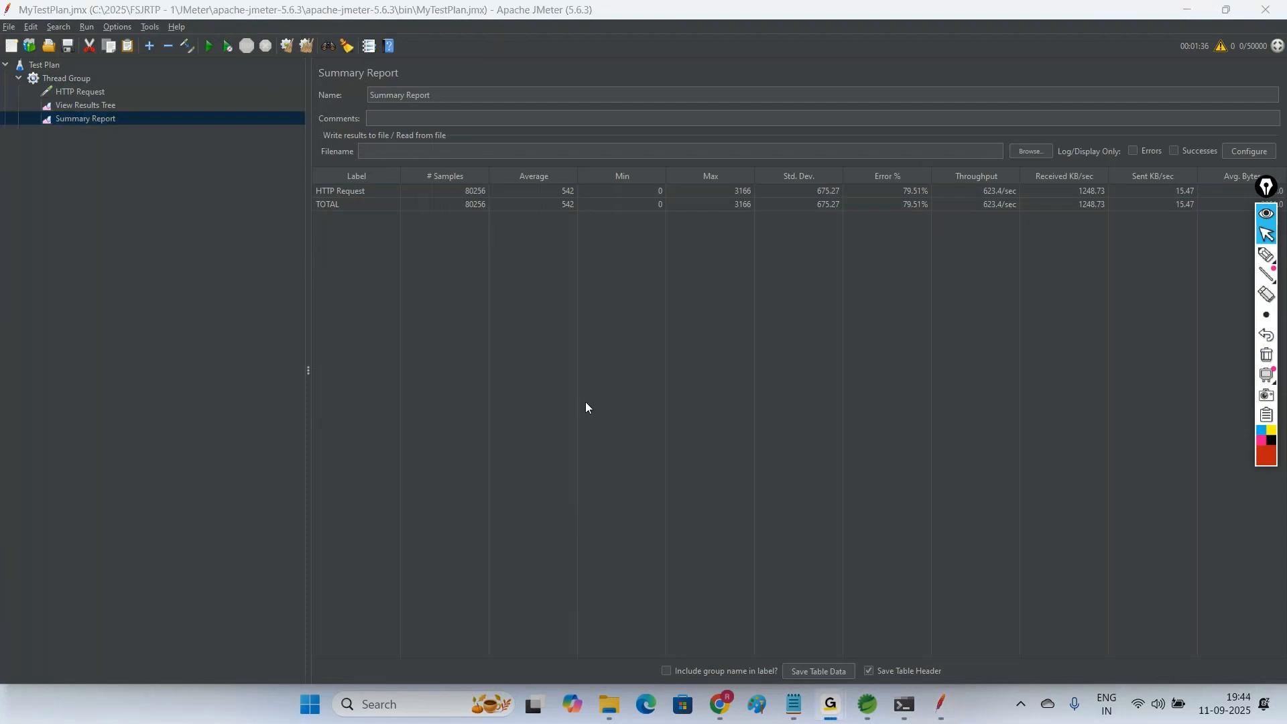
# Step: Switch to Spring Tools and copy the entire code of GreetController.java
pyautogui.click(868, 703)
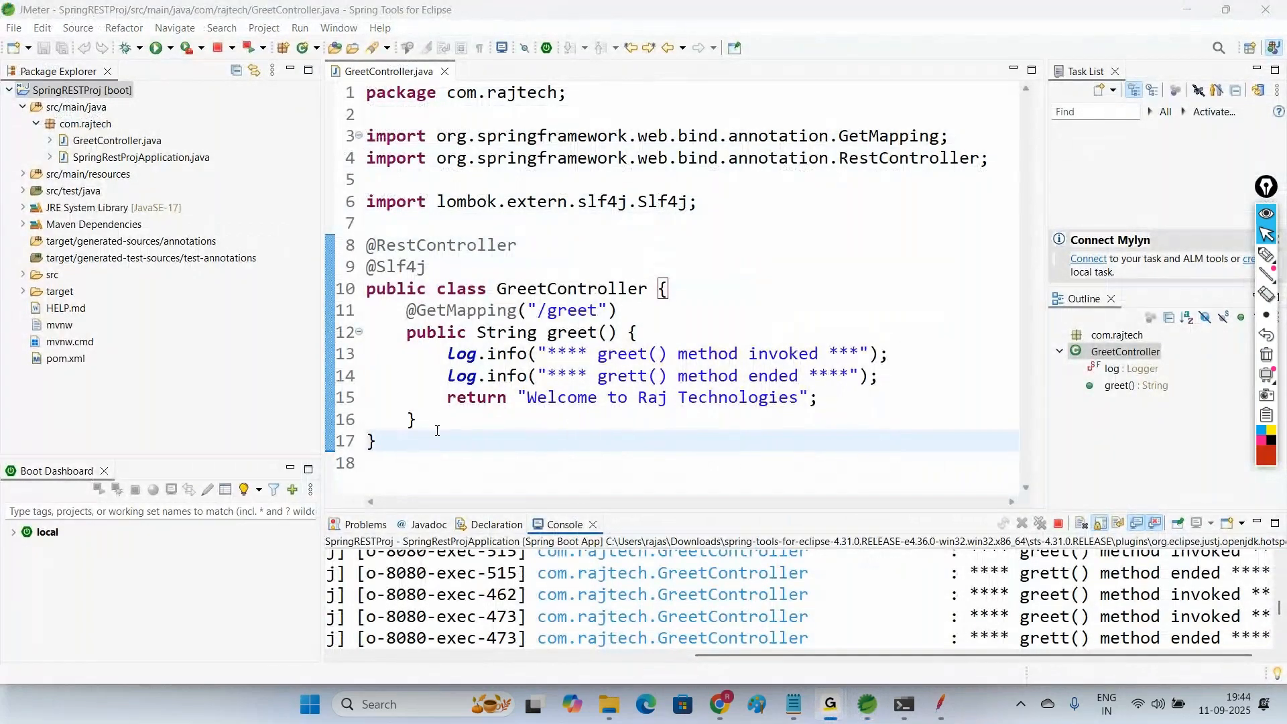
pyautogui.press('Down')
pyautogui.hotkey('shift', 'Up')
pyautogui.hotkey('shift', 'Up')
pyautogui.hotkey('shift', 'Up')
pyautogui.hotkey('shift', 'Up')
pyautogui.hotkey('shift', 'Up')
pyautogui.hotkey('shift', 'Up')
pyautogui.hotkey('shift', 'Up')
pyautogui.hotkey('shift', 'Up')
pyautogui.hotkey('shift', 'Up')
pyautogui.hotkey('shift', 'Up')
pyautogui.hotkey('shift', 'Up')
pyautogui.hotkey('shift', 'Up')
pyautogui.hotkey('shift', 'Up')
pyautogui.hotkey('shift', 'Up')
pyautogui.hotkey('shift', 'Up')
pyautogui.hotkey('shift', 'Up')
pyautogui.hotkey('shift', 'Up')
pyautogui.hotkey('ctrl', 'c')
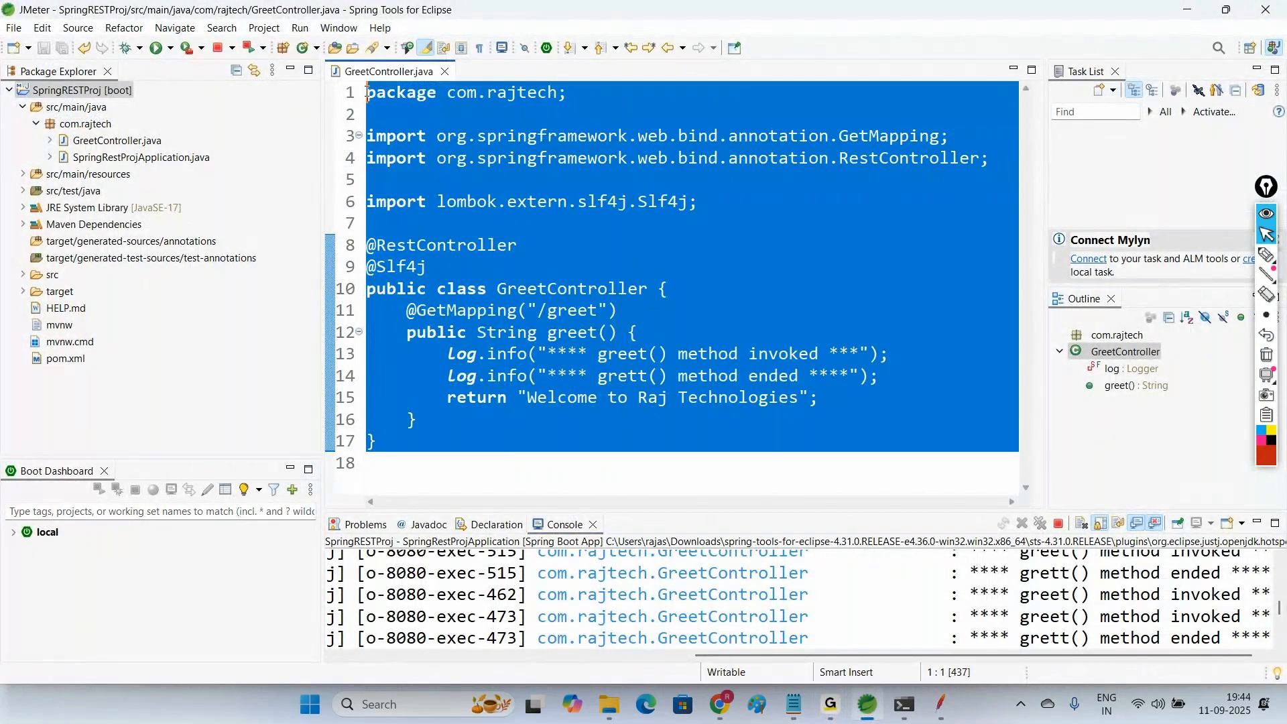
# Step: Switch to the Notepad notes and paste the controller code below "Create a Rest Controller class", with two extra blank lines above it
pyautogui.click(794, 704)
pyautogui.scroll(-2, 57, 372)
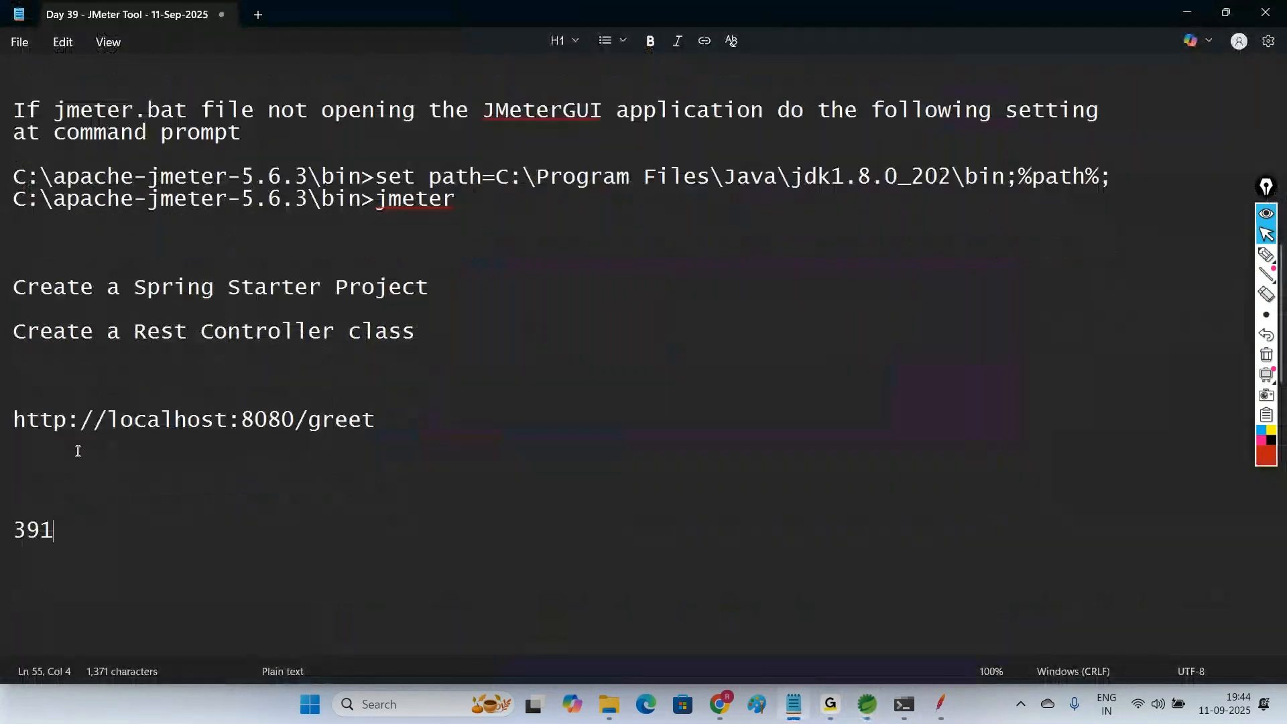
pyautogui.click(57, 372)
pyautogui.hotkey('ctrl', 'v')
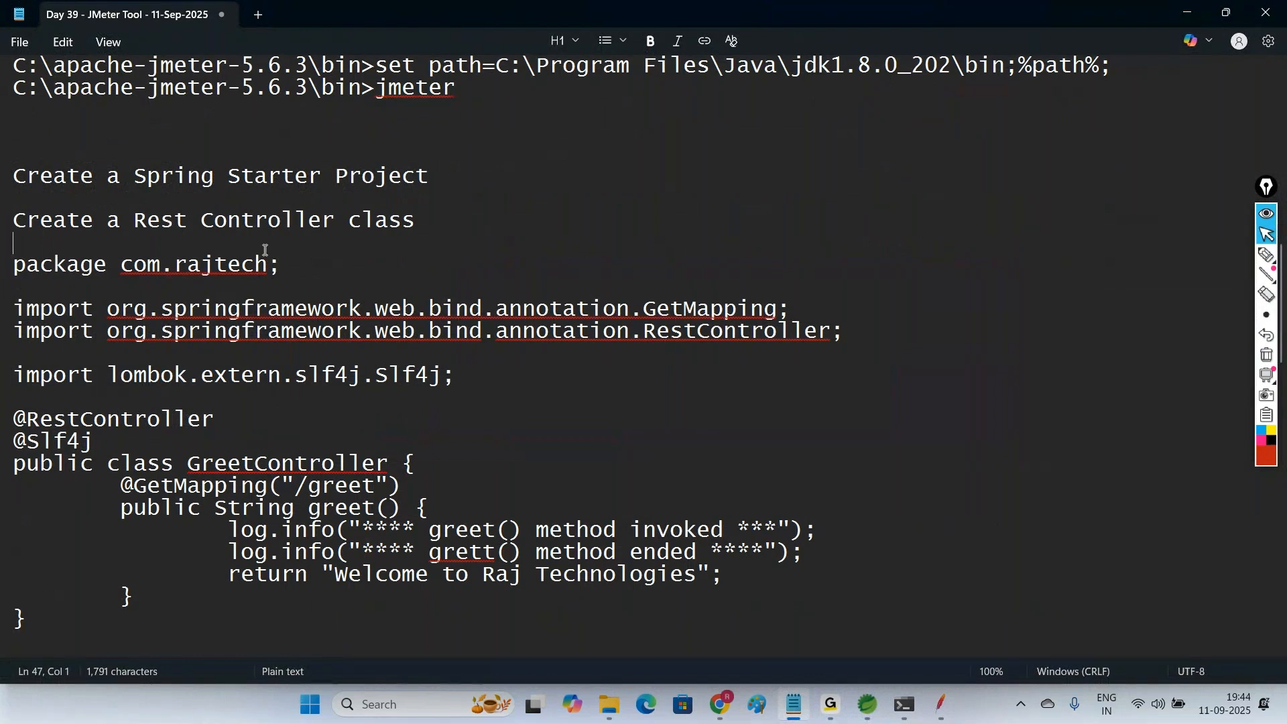
pyautogui.press('Return')
pyautogui.press('Return')
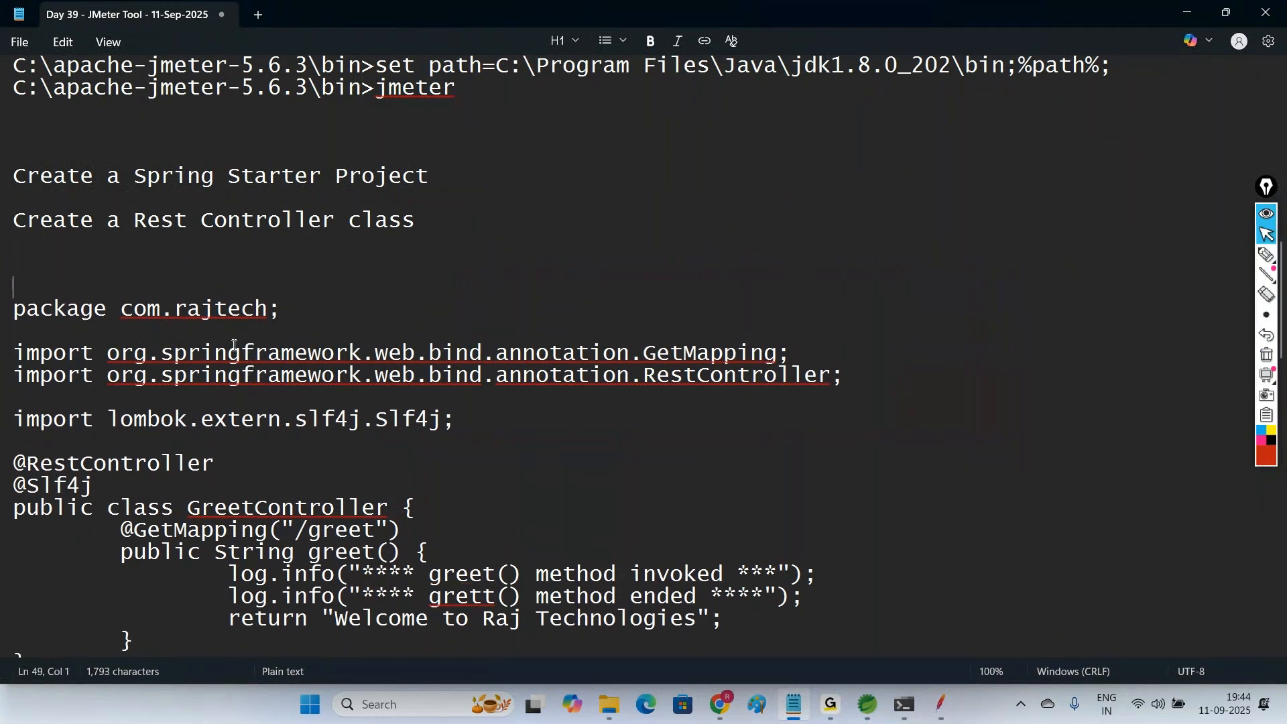
# Step: Add the heading GreetController.java above the pasted code, reusing the class name, and underline it with a row of dashes
pyautogui.moveTo(188, 507); pyautogui.dragTo(391, 502)
pyautogui.hotkey('ctrl', 'c')
pyautogui.click(57, 283)
pyautogui.hotkey('ctrl', 'v')
pyautogui.write('.java')
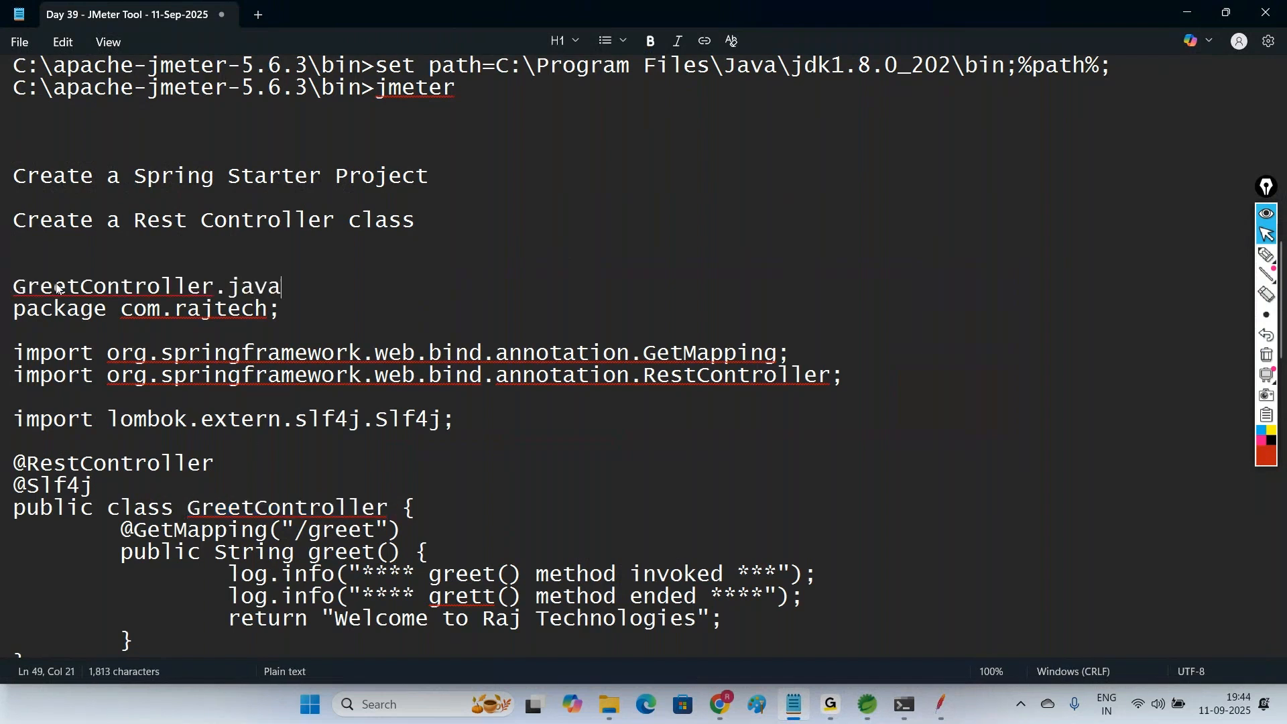
pyautogui.press('Return')
pyautogui.write('--------------------')
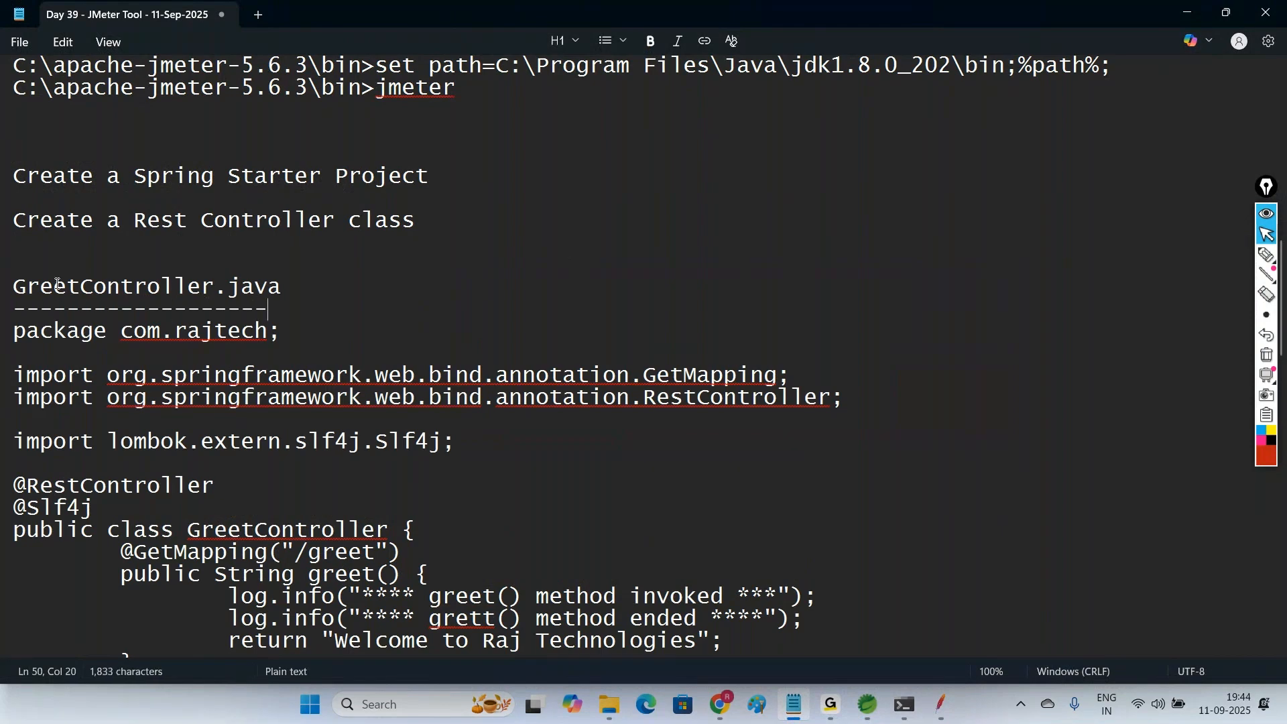
# Step: Review the pasted GreetController code down to the localhost:8080/greet line and save the notes file
pyautogui.scroll(-3, 243, 594)
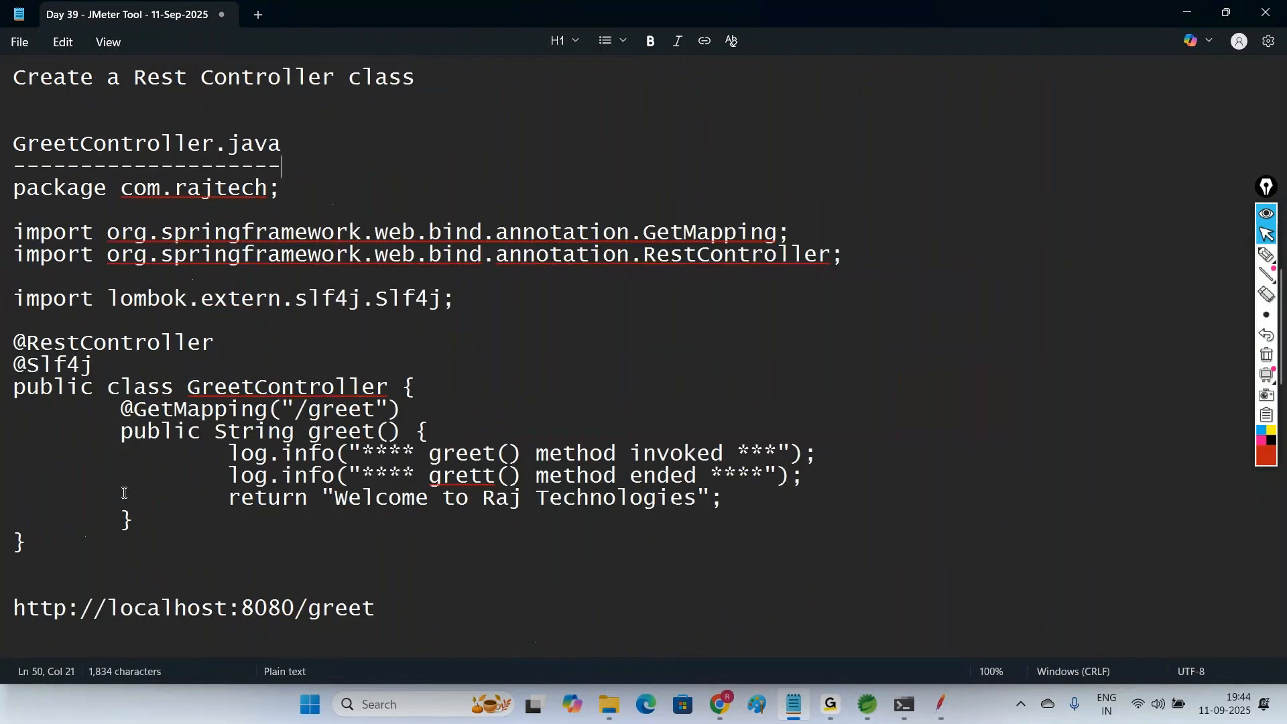
pyautogui.click(243, 593)
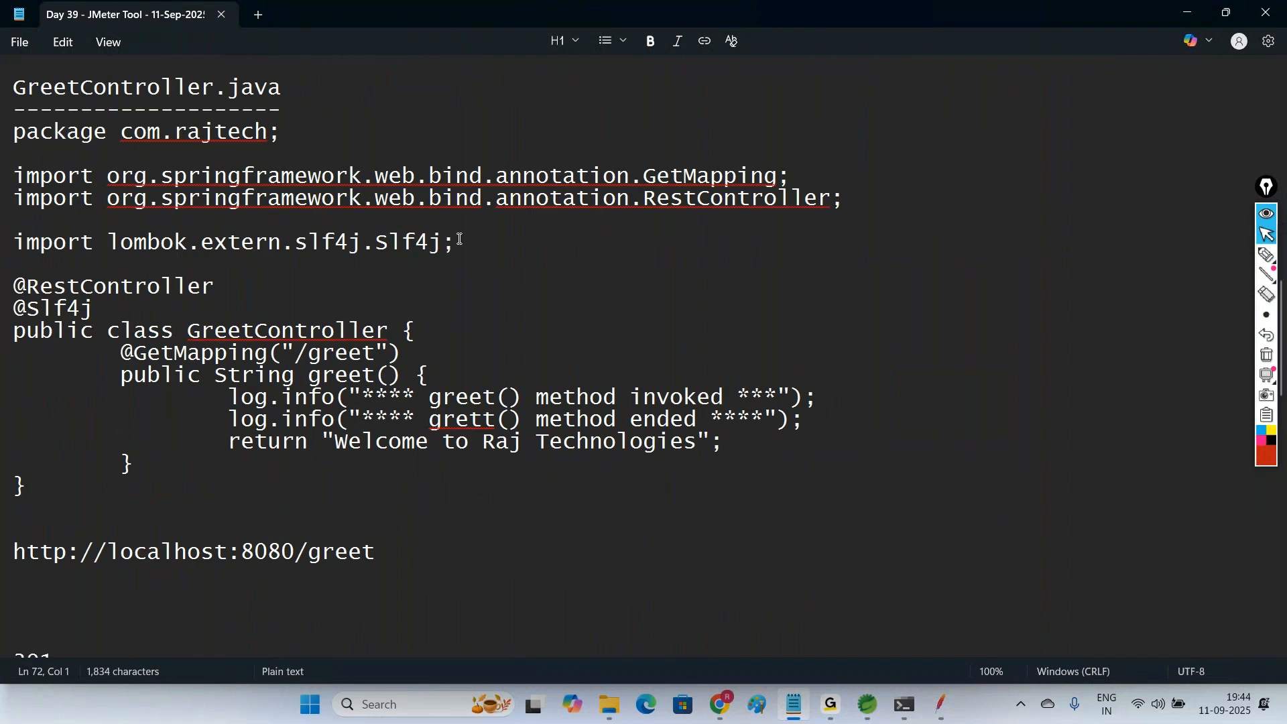
pyautogui.click(343, 36)
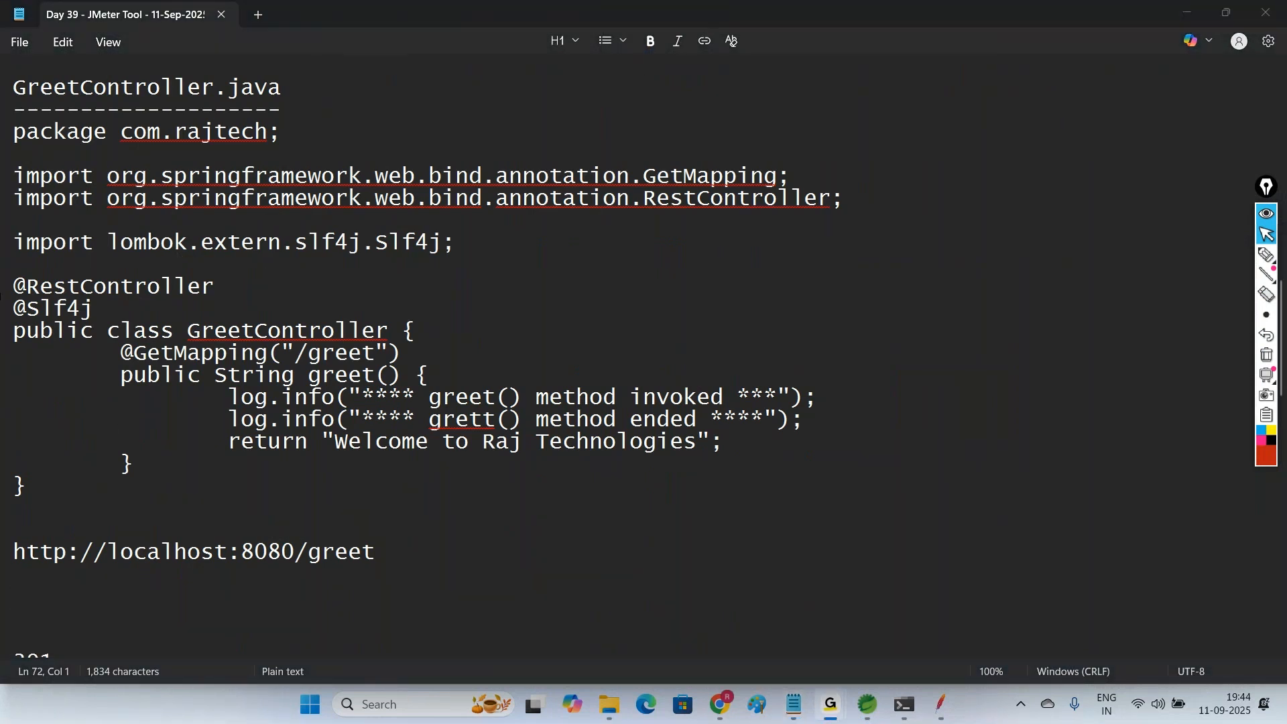